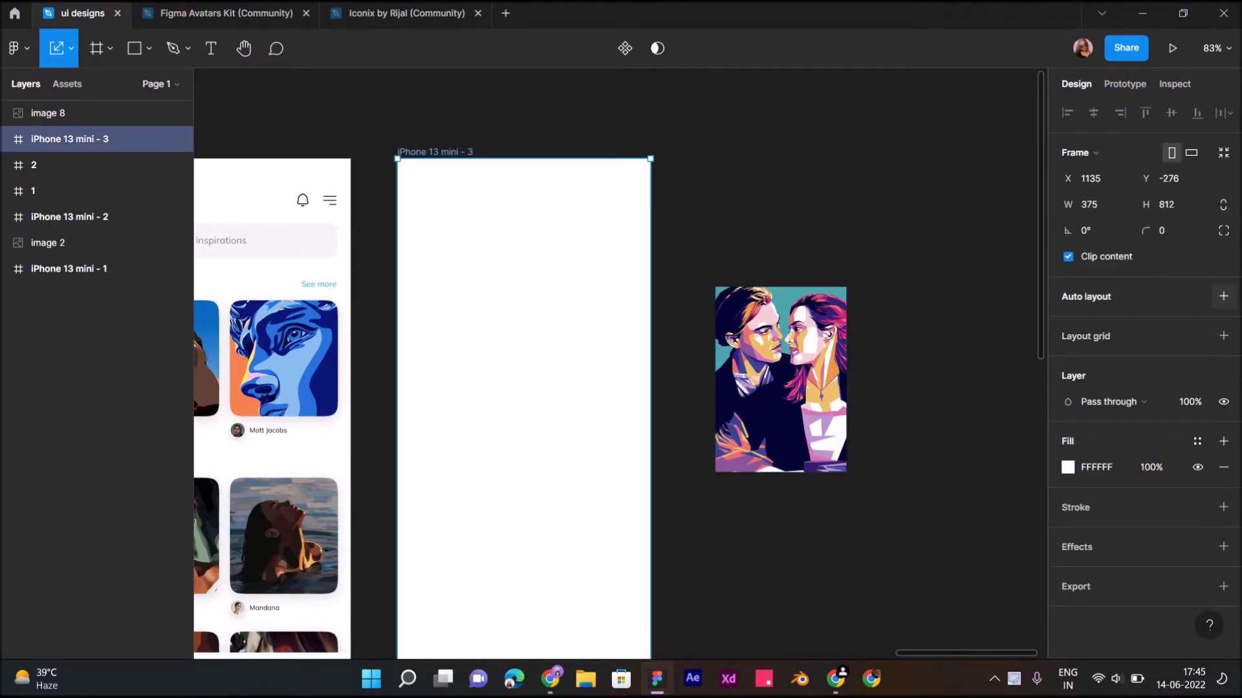
Step: Give the iPhone 13 mini - 3 frame a 4-column layout grid, margin 20, gutter 16
click(1223, 296)
click(1223, 322)
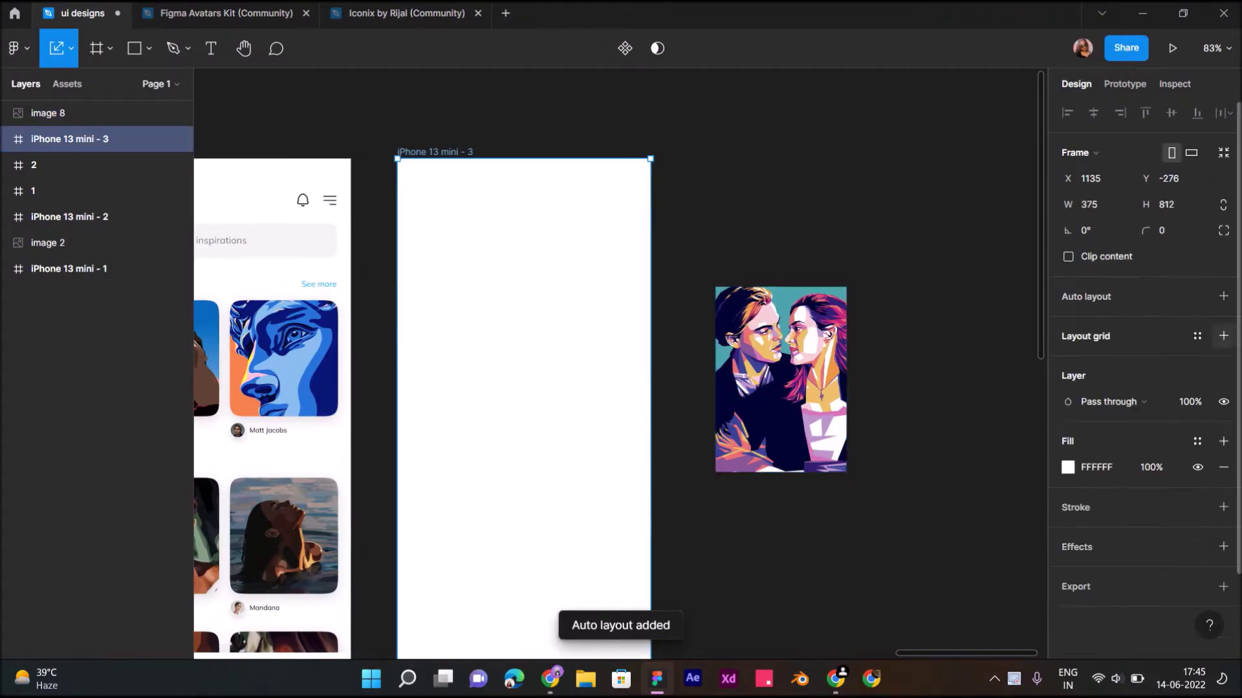
click(1068, 362)
click(928, 365)
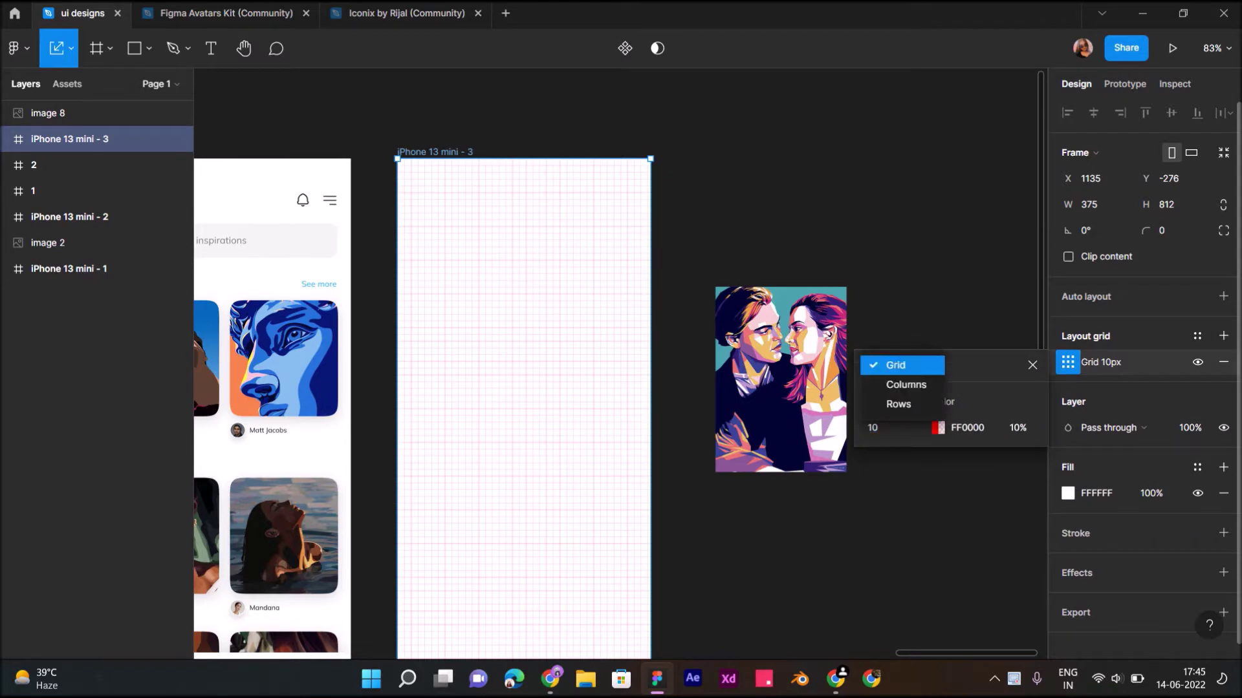
click(904, 382)
text(4)
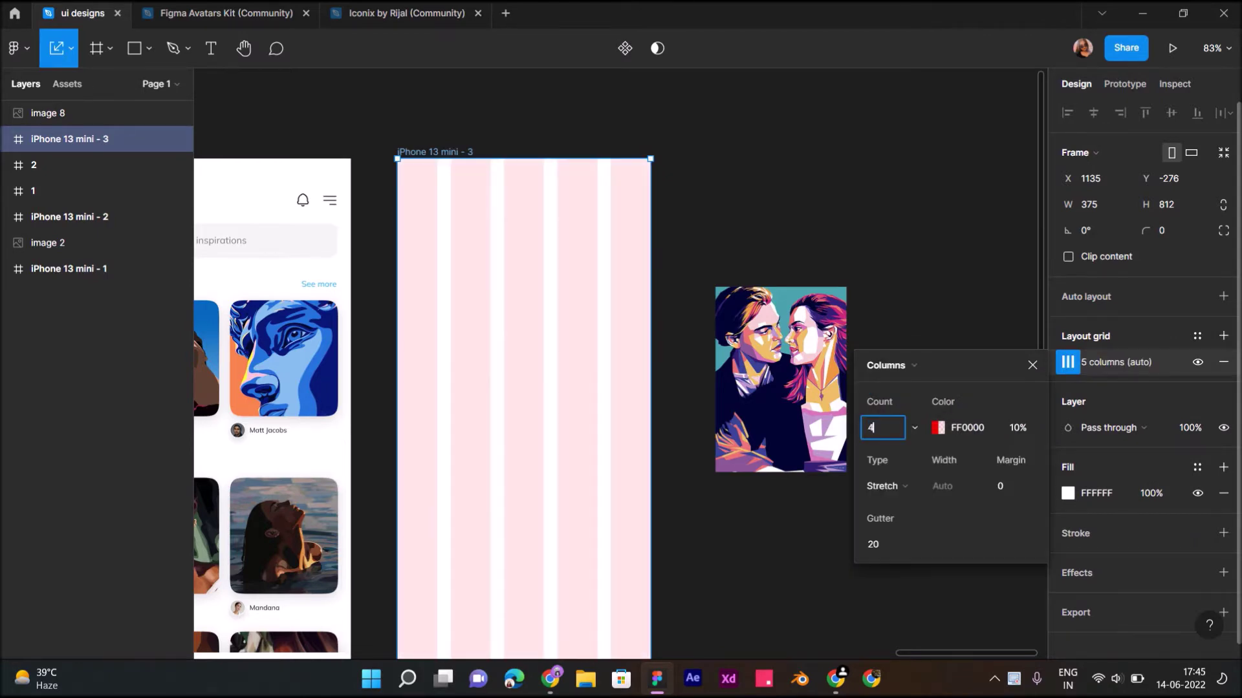
key(Tab)
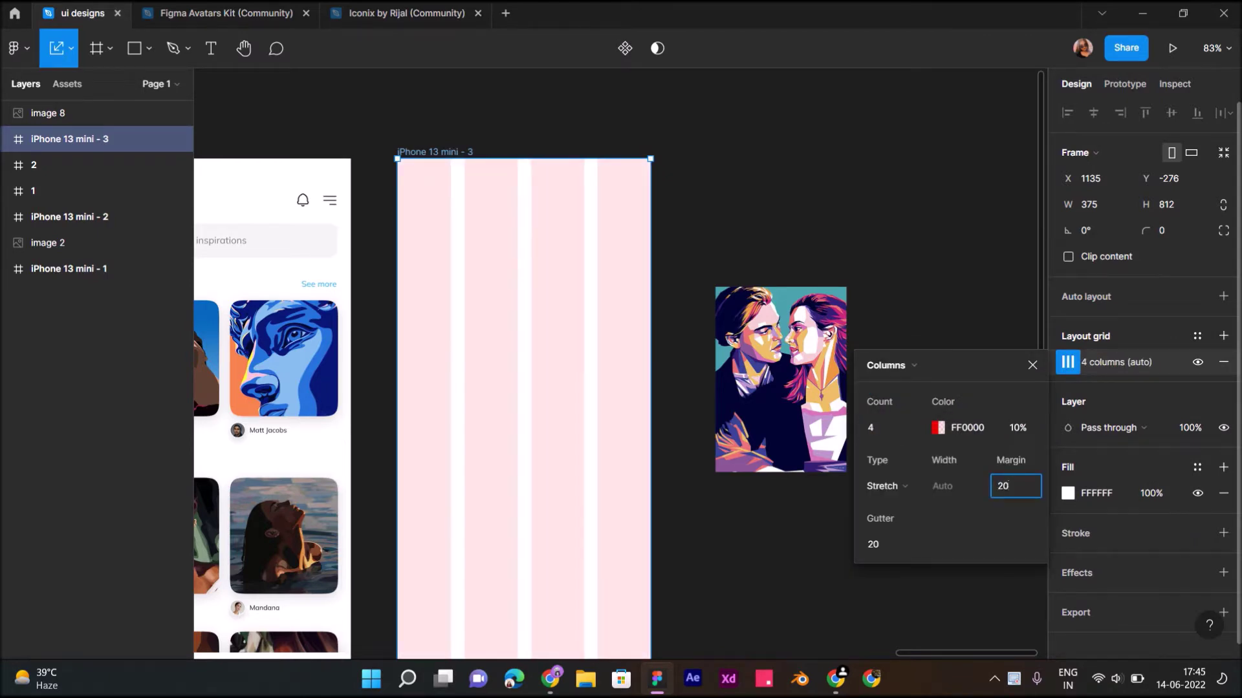
key(Tab)
text(6)
key(Return)
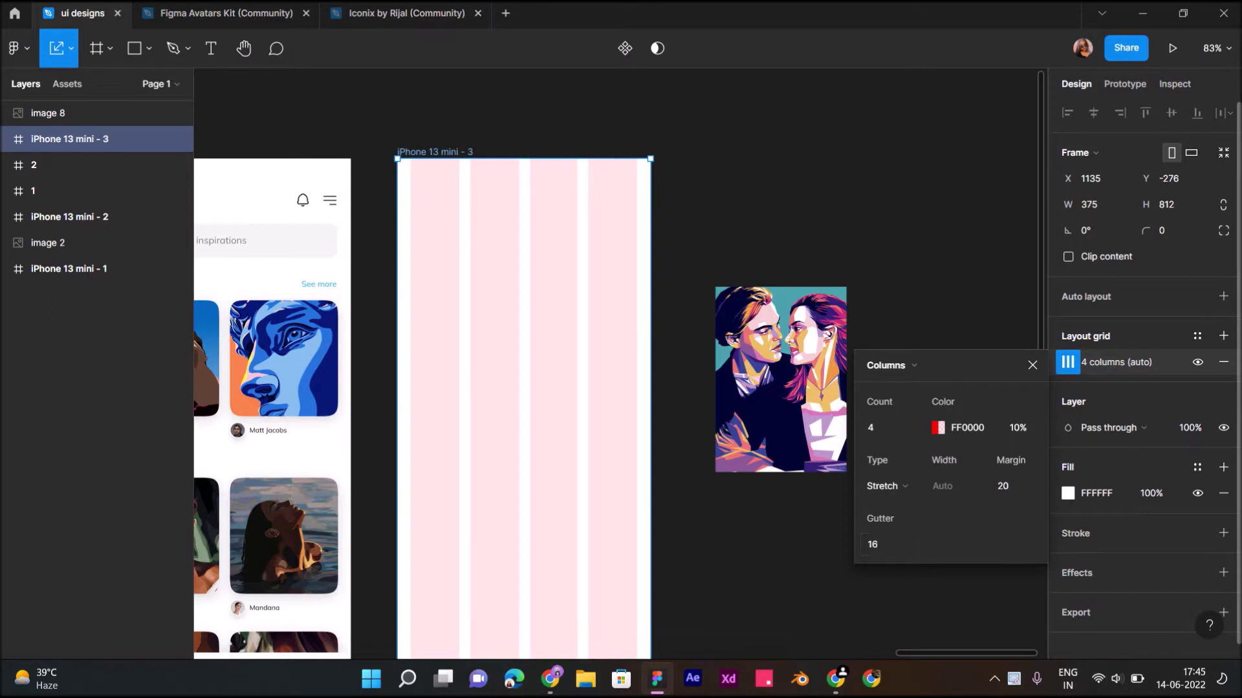
click(1032, 365)
Step: Switch over to the Iconix by Rijal community file
ctrl+scroll(443, 225, up, 5)
scroll(442, 225, left, 1)
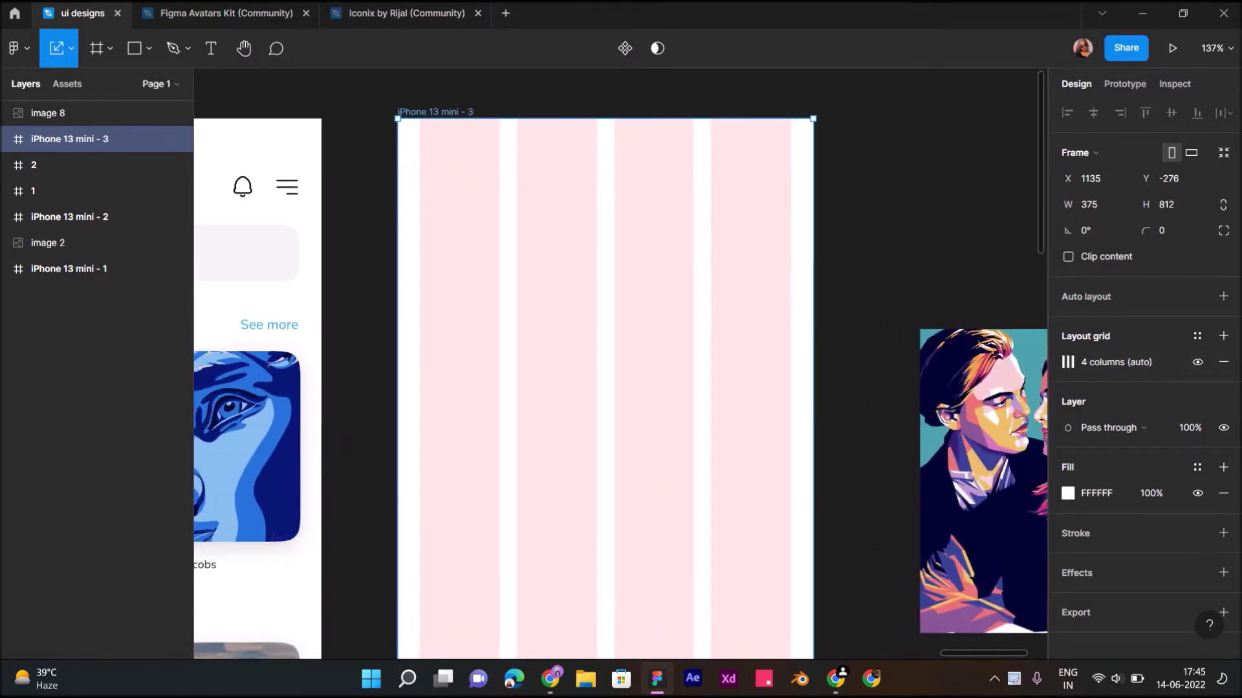
click(406, 12)
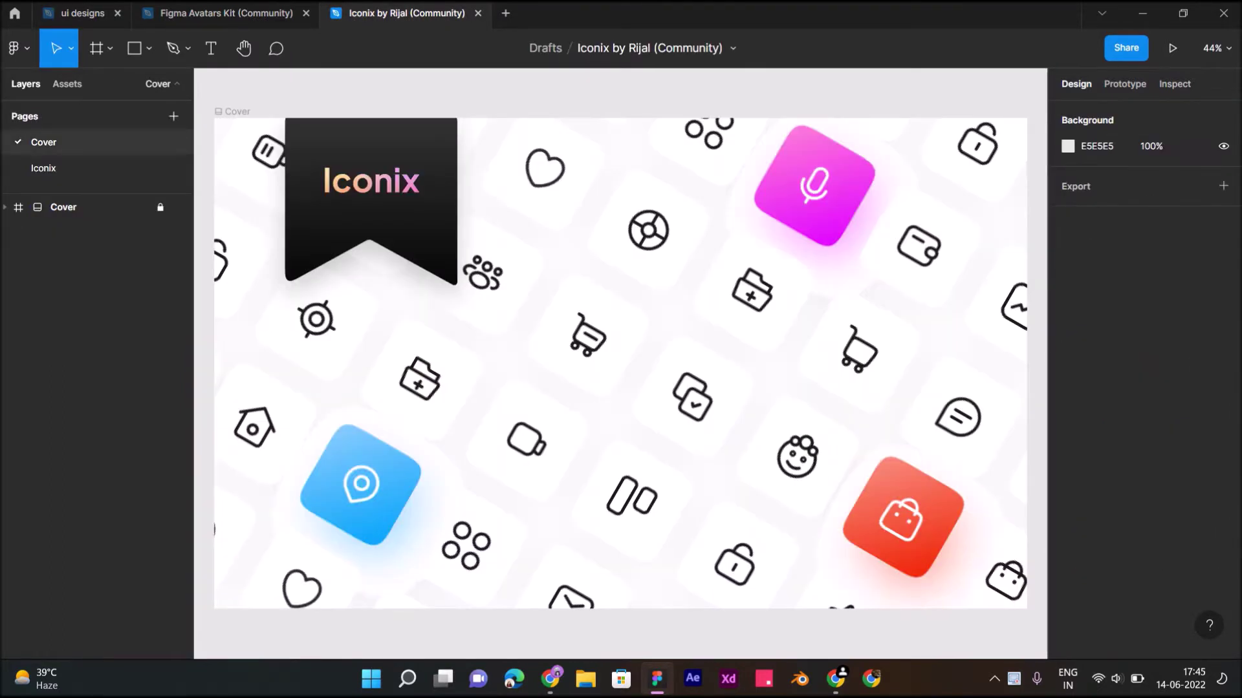
Step: Copy the 36-arrow-left-1 icon from Iconix and paste it into iPhone 13 mini - 3 at 24 × 24
click(44, 168)
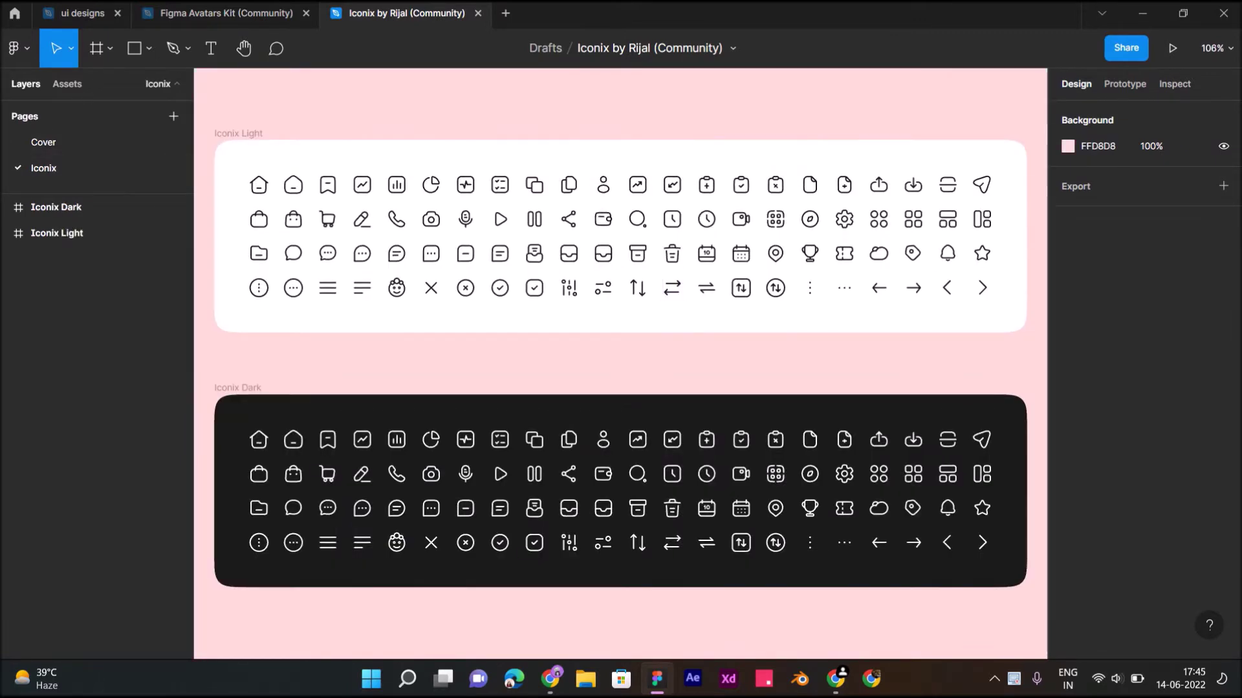
click(947, 287)
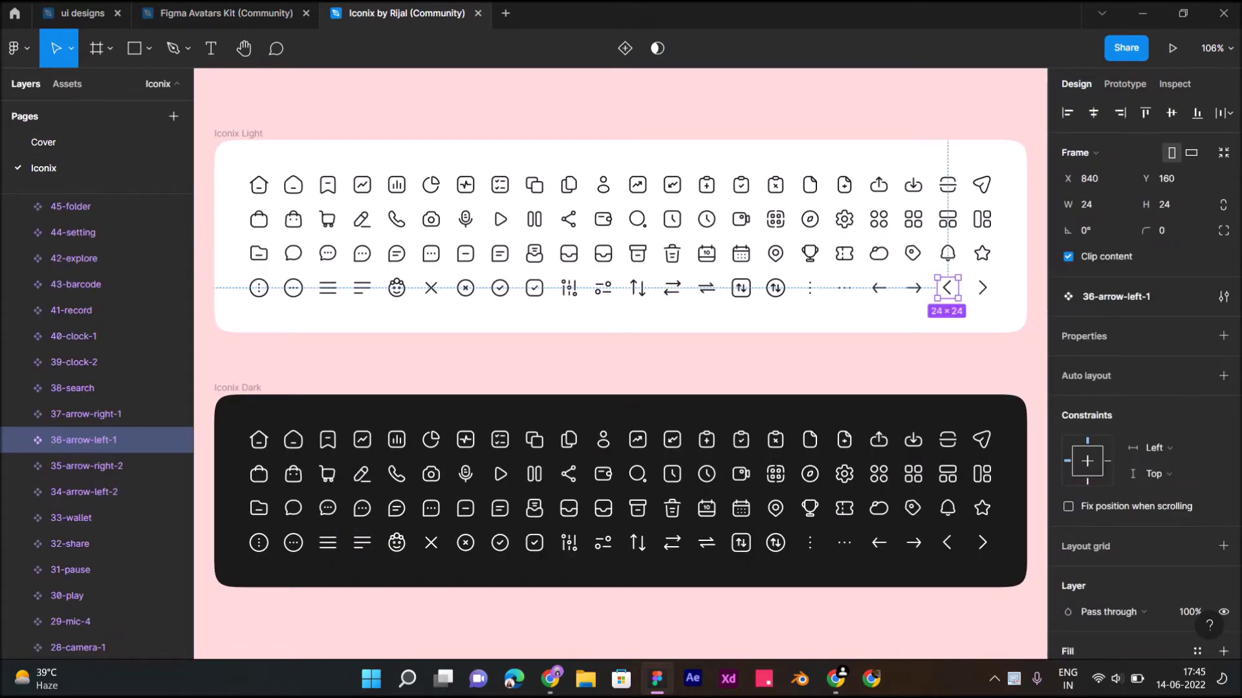
click(82, 13)
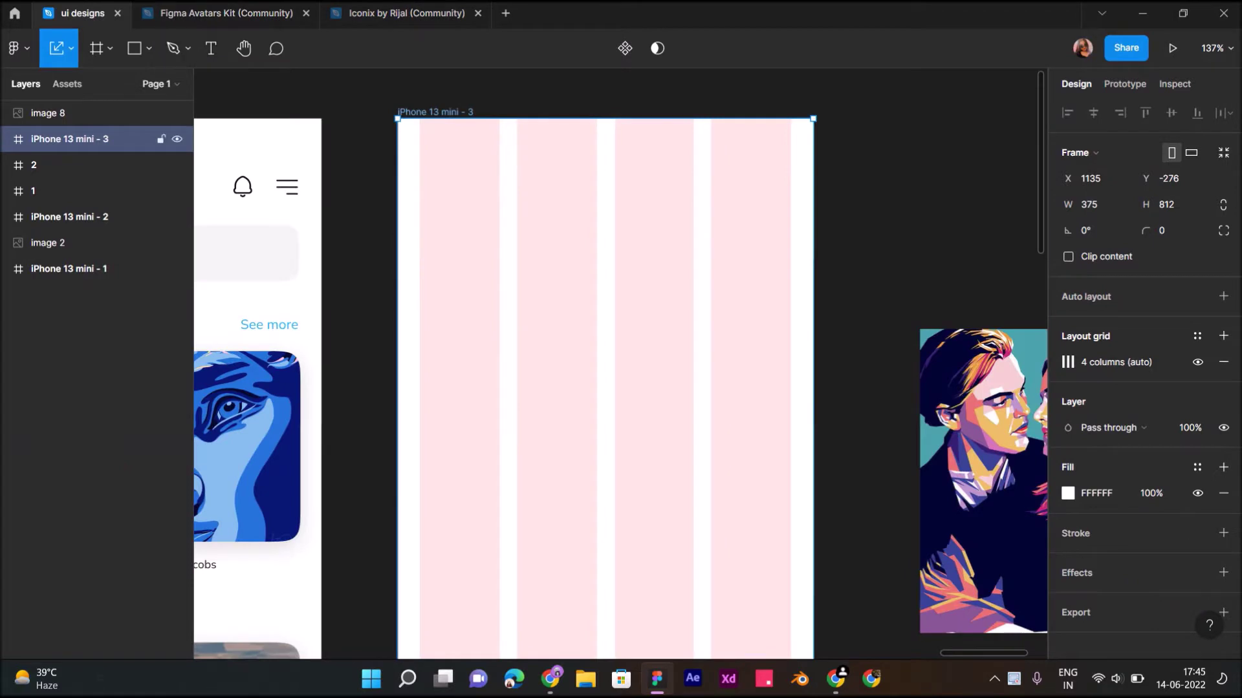
key(ctrl+v)
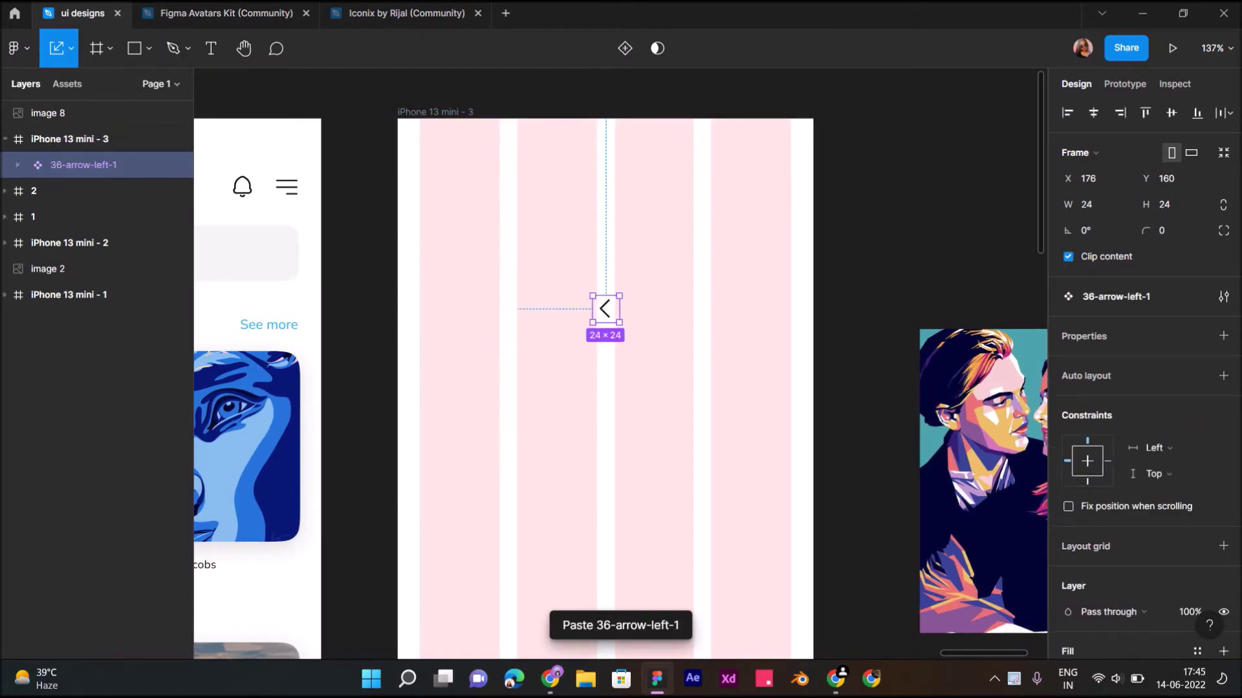
click(149, 48)
click(110, 143)
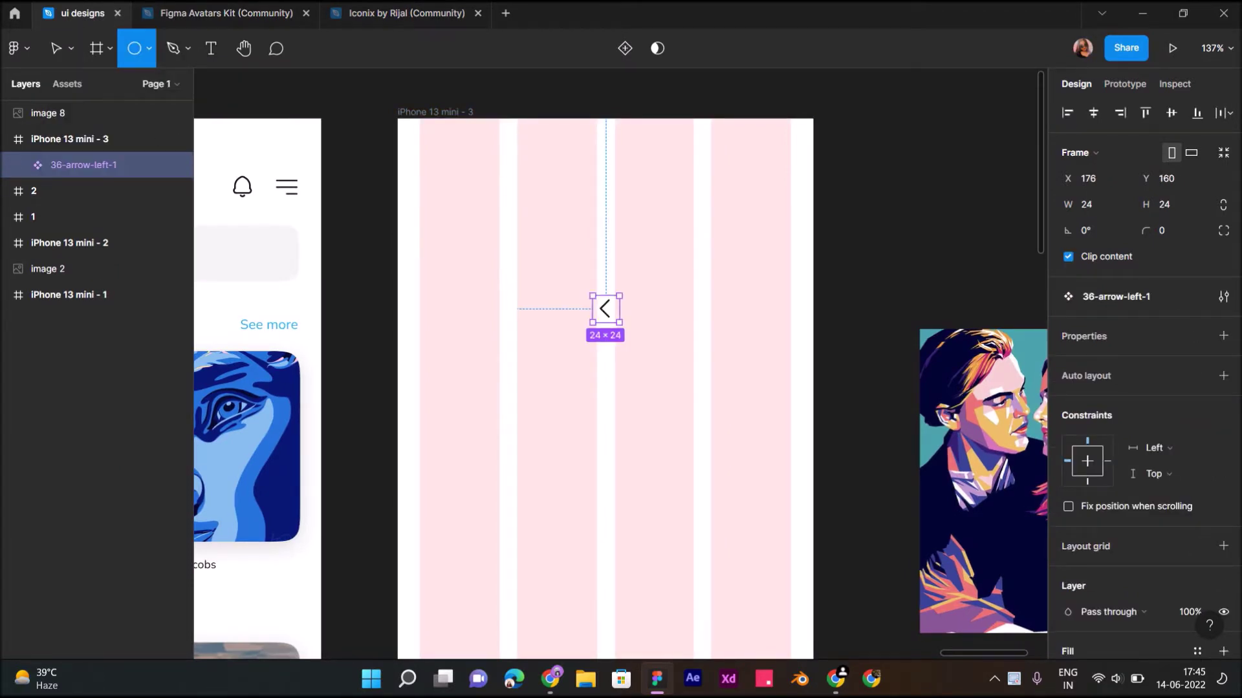
Step: Draw a 35×35 circle at the frame's top-left and fill it with sampled 121212
scroll(381, 216, up, 3)
mouse_move(442, 158)
mouse_down()
mouse_move(498, 213)
mouse_move(464, 176)
mouse_up()
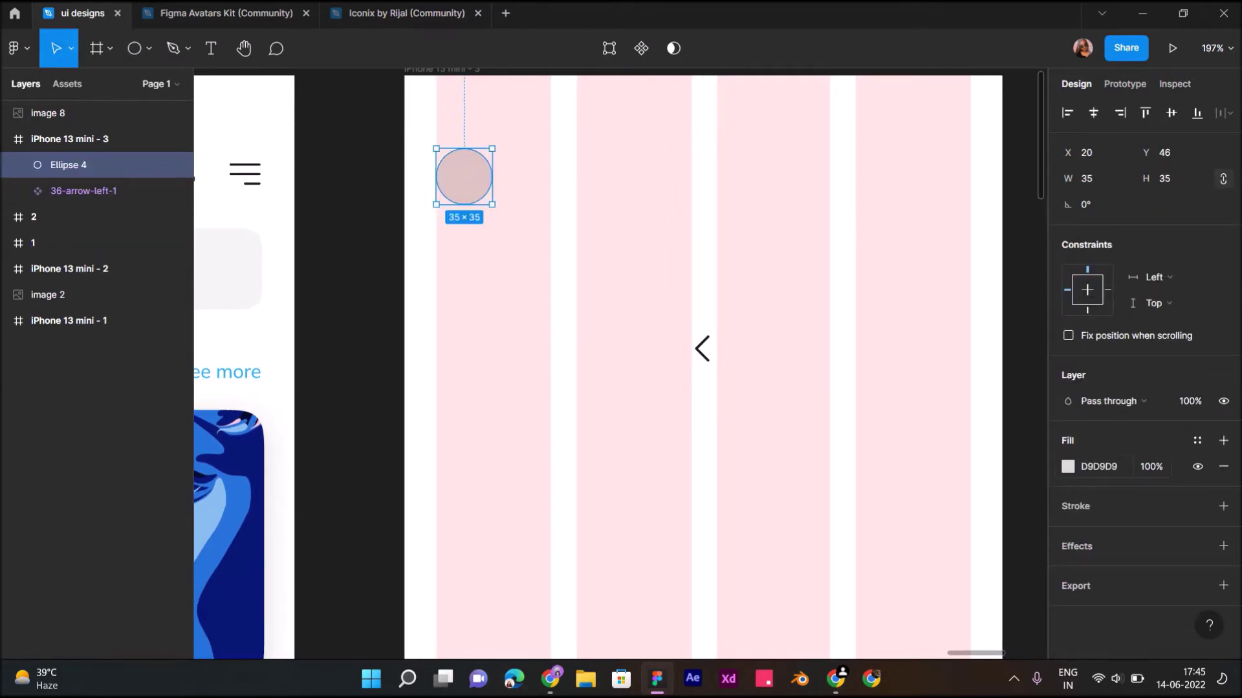
click(1068, 466)
key(i)
scroll(970, 152, down, 5)
scroll(970, 147, down, 3)
click(970, 147)
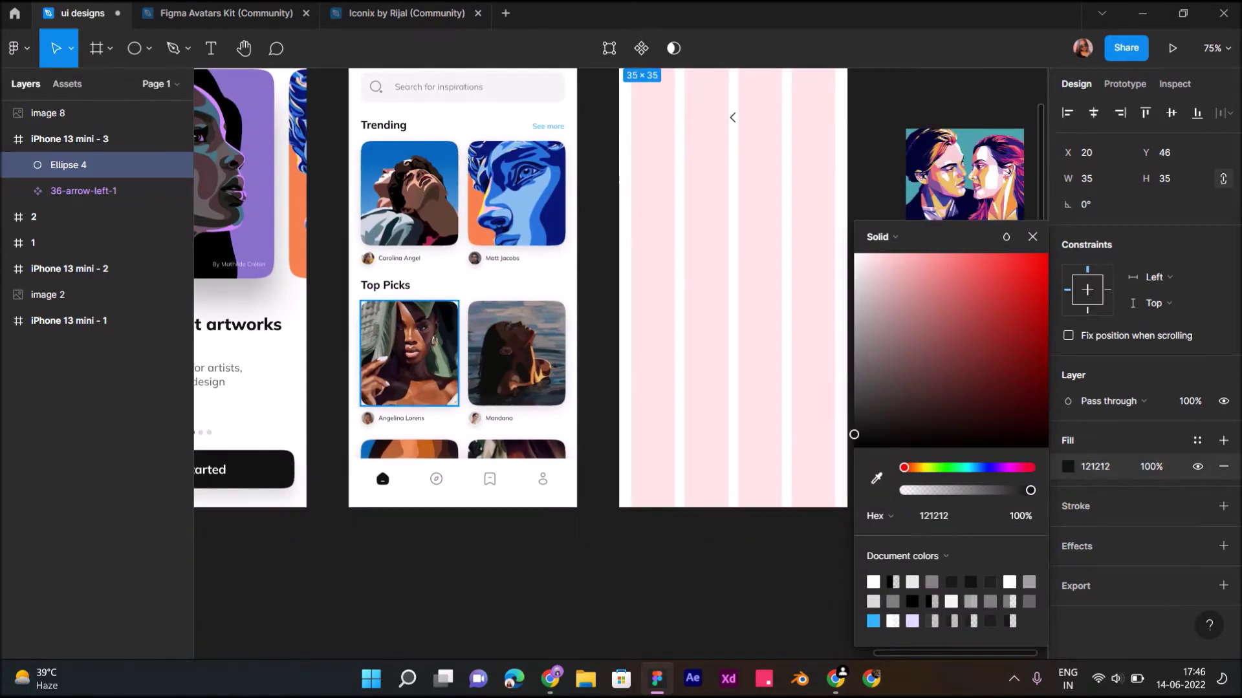
scroll(647, 167, up, 4)
scroll(647, 167, up, 5)
scroll(646, 453, right, 3)
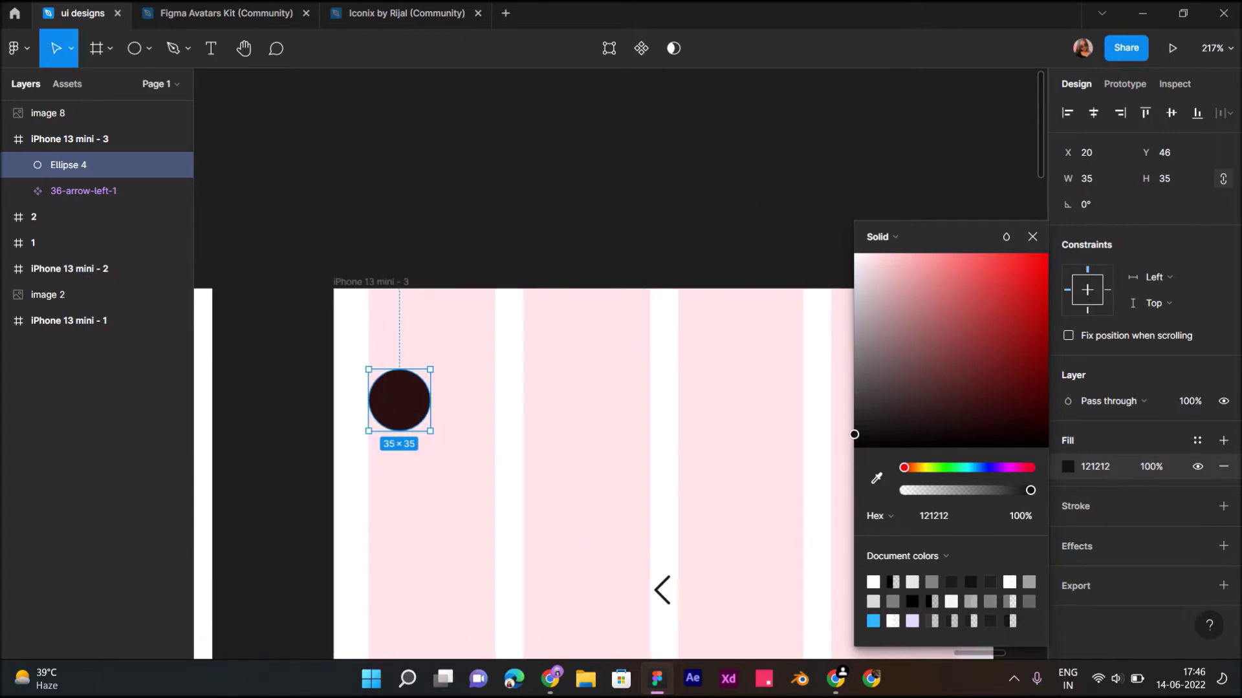
Step: Move the arrow icon onto the circle, make it white, and layer it above the circle
drag(662, 590, 409, 412)
scroll(408, 412, down, 5)
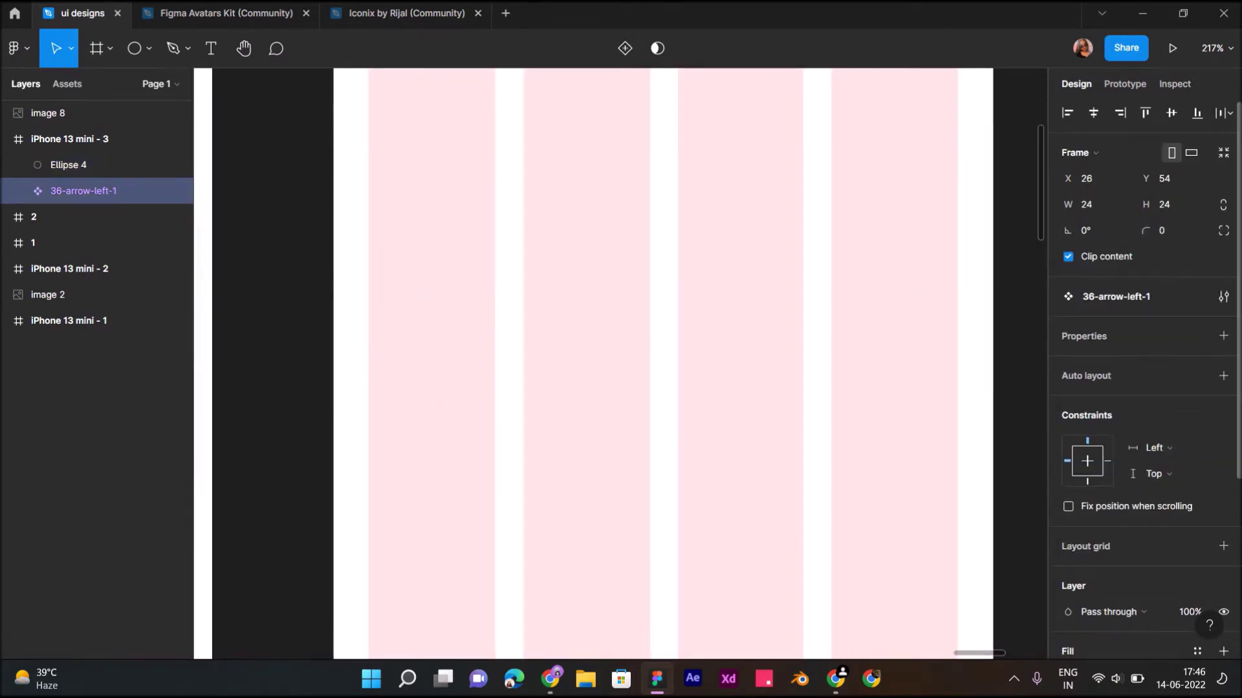
scroll(647, 323, up, 1)
scroll(647, 323, up, 2)
scroll(1145, 388, down, 4)
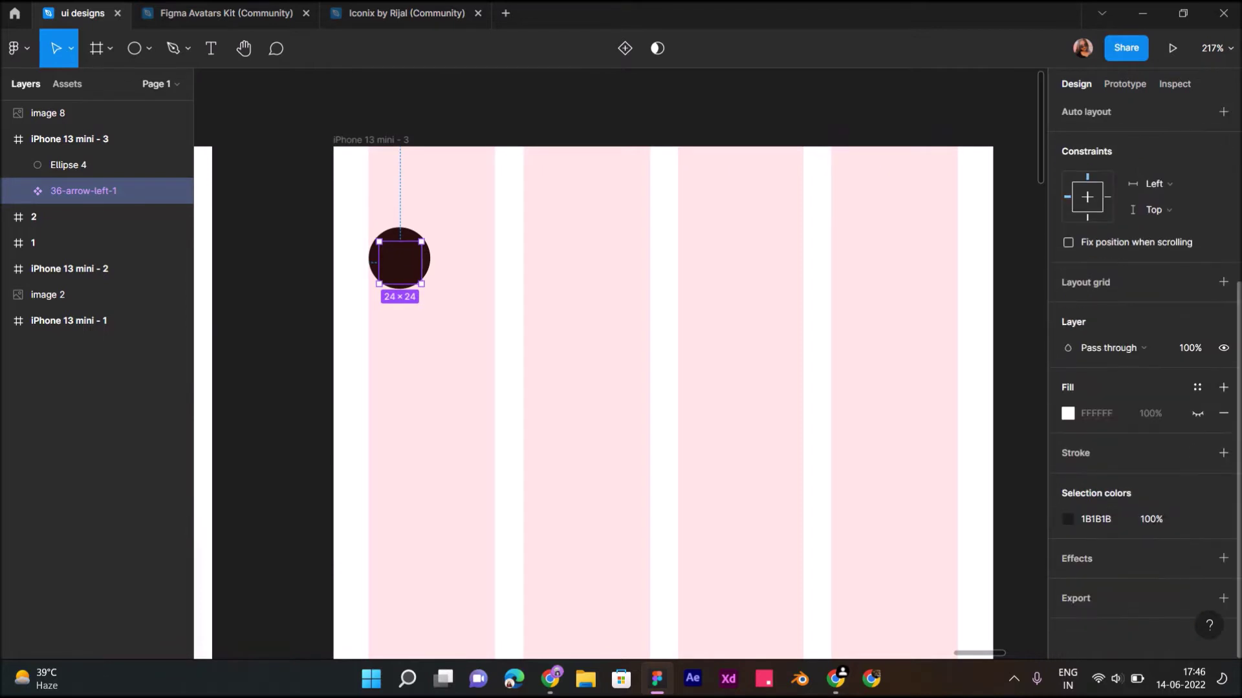
click(1067, 519)
click(873, 582)
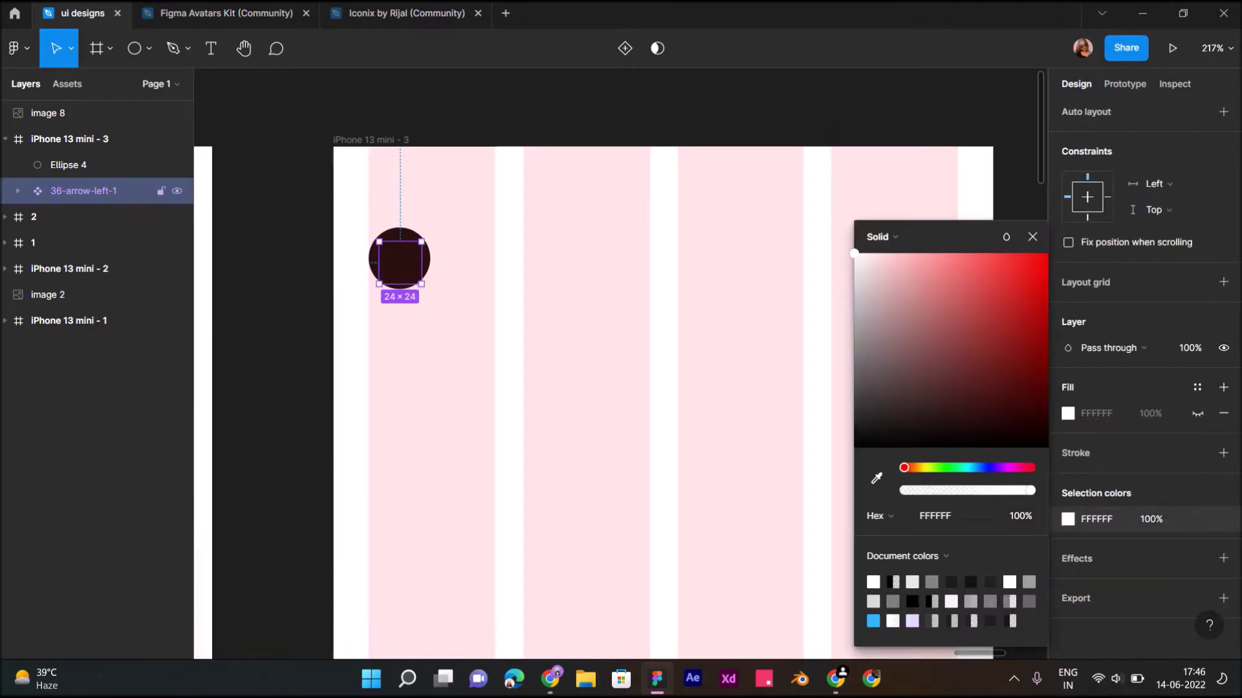
drag(84, 191, 84, 153)
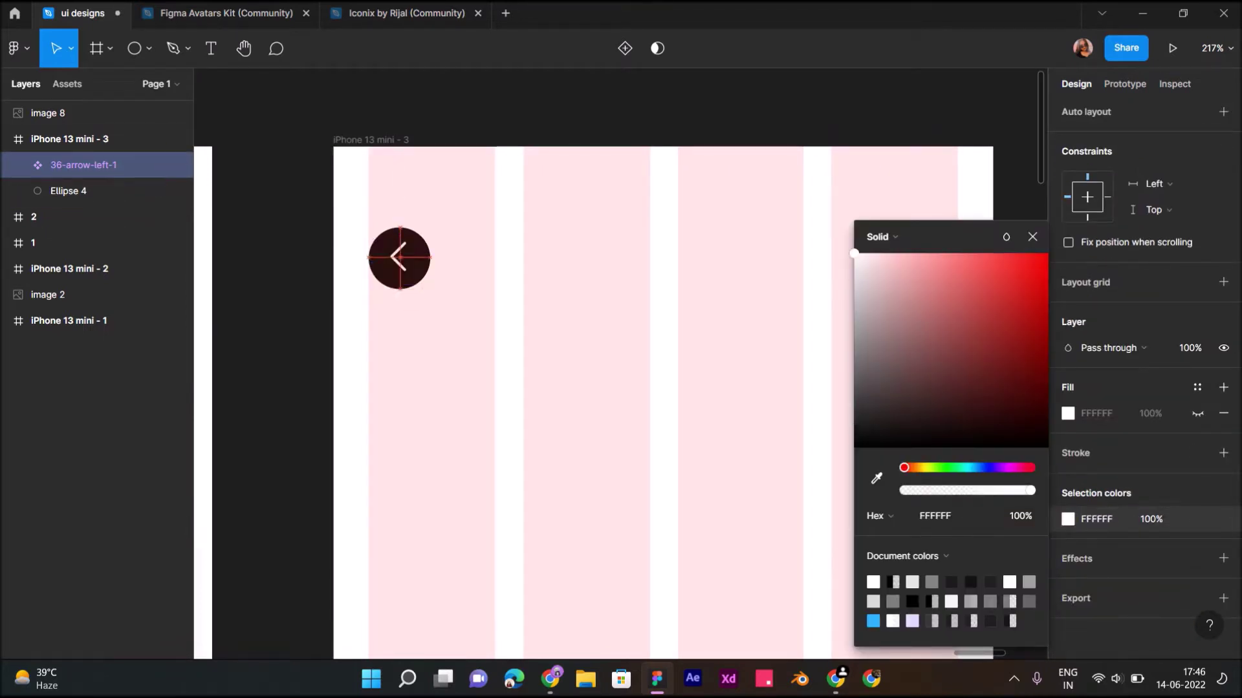
click(429, 325)
Step: Centre the arrow on the circle and add a drop shadow to the circle
scroll(429, 324, up, 5)
click(97, 165)
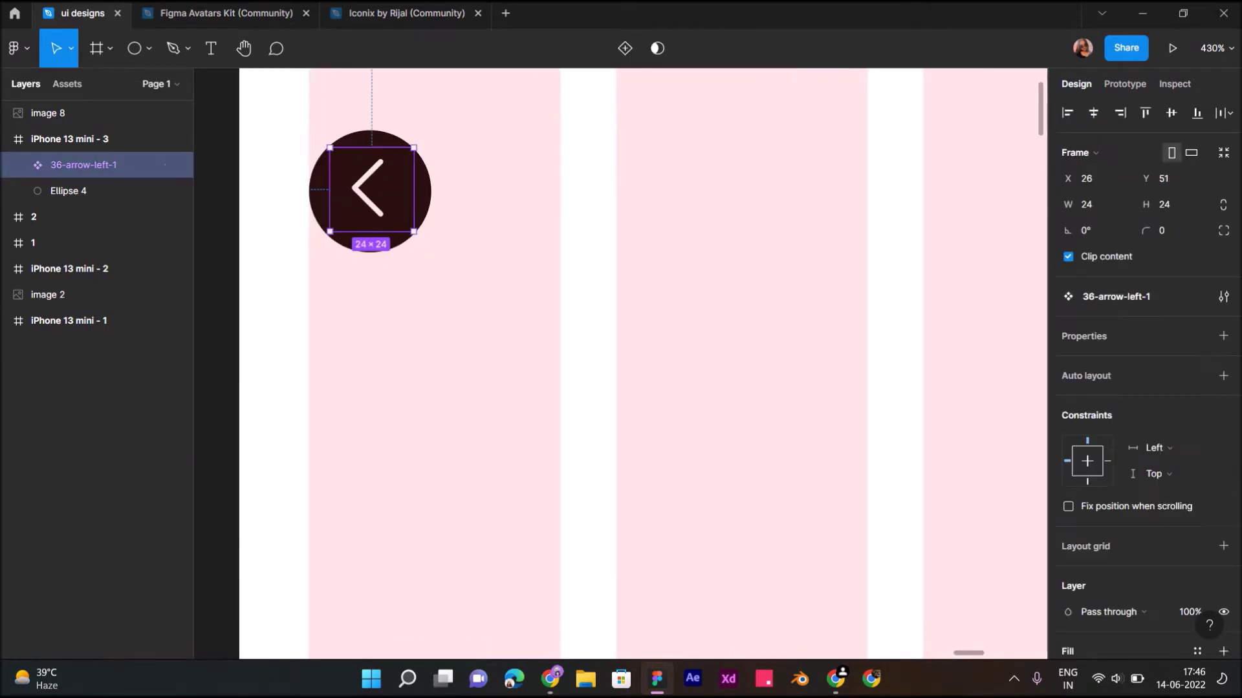
key(Left)
key(Down)
key(Escape)
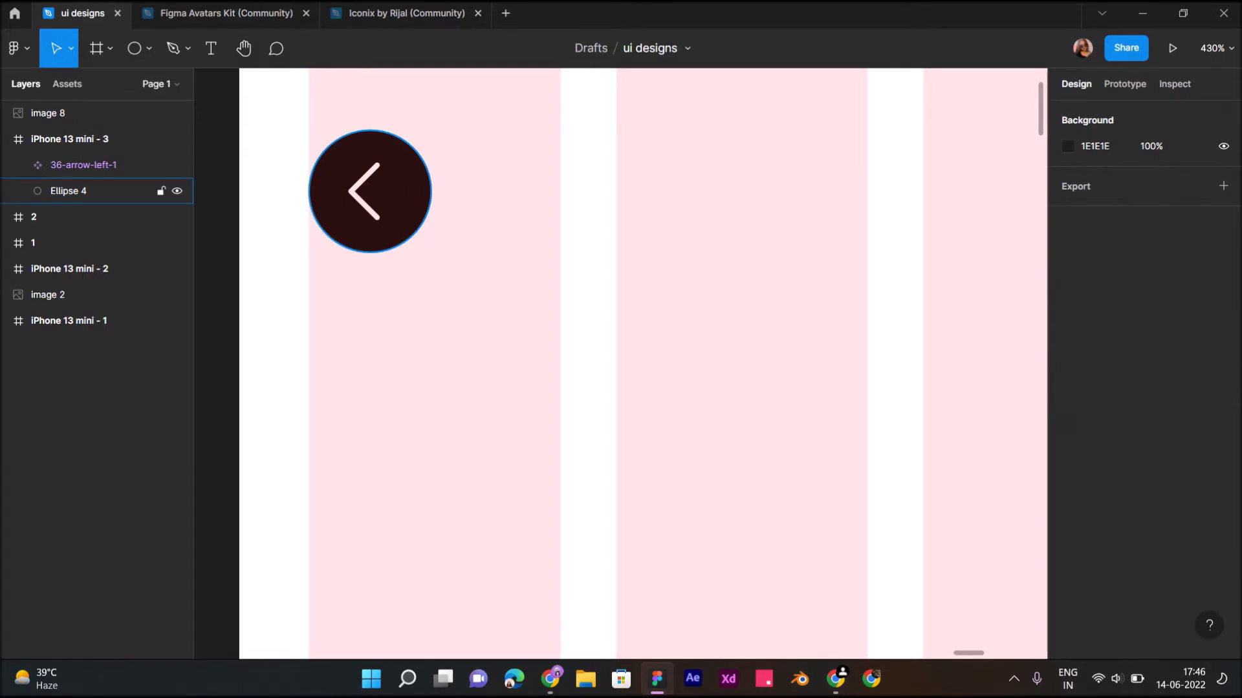
click(422, 189)
click(1223, 545)
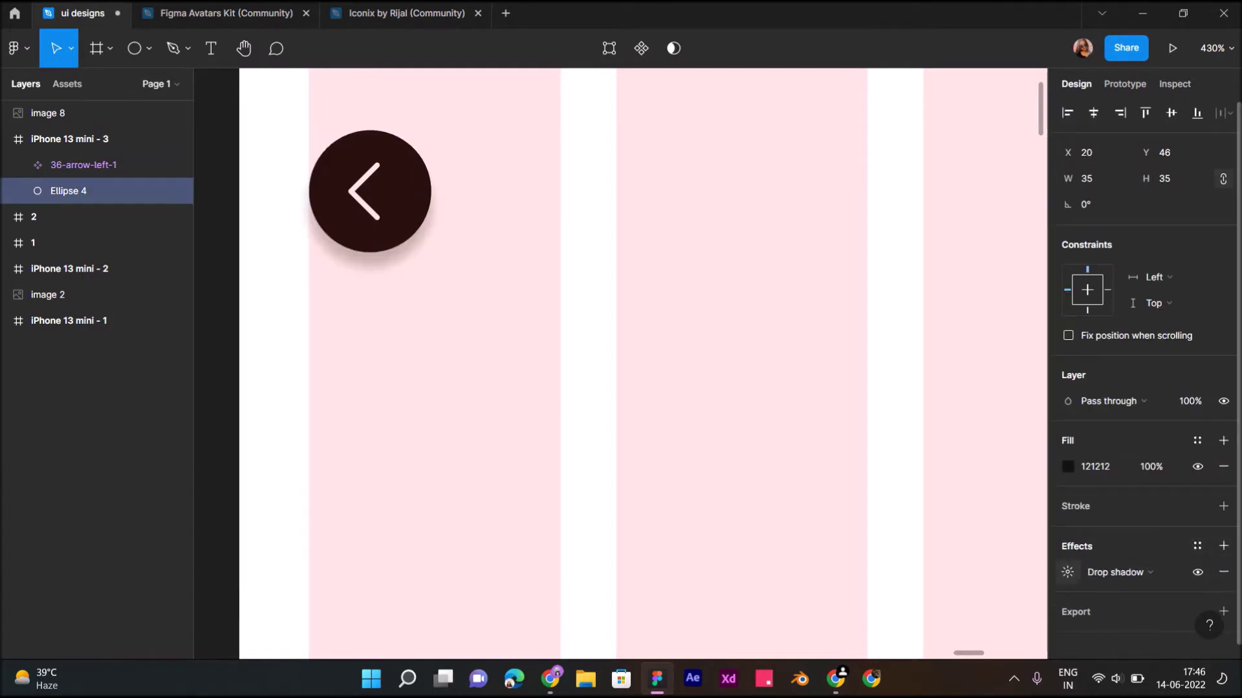
Step: Set the circle's drop shadow to Y offset 10, blur 20 and 20% opacity
click(1068, 573)
key(Tab)
text(10)
key(Return)
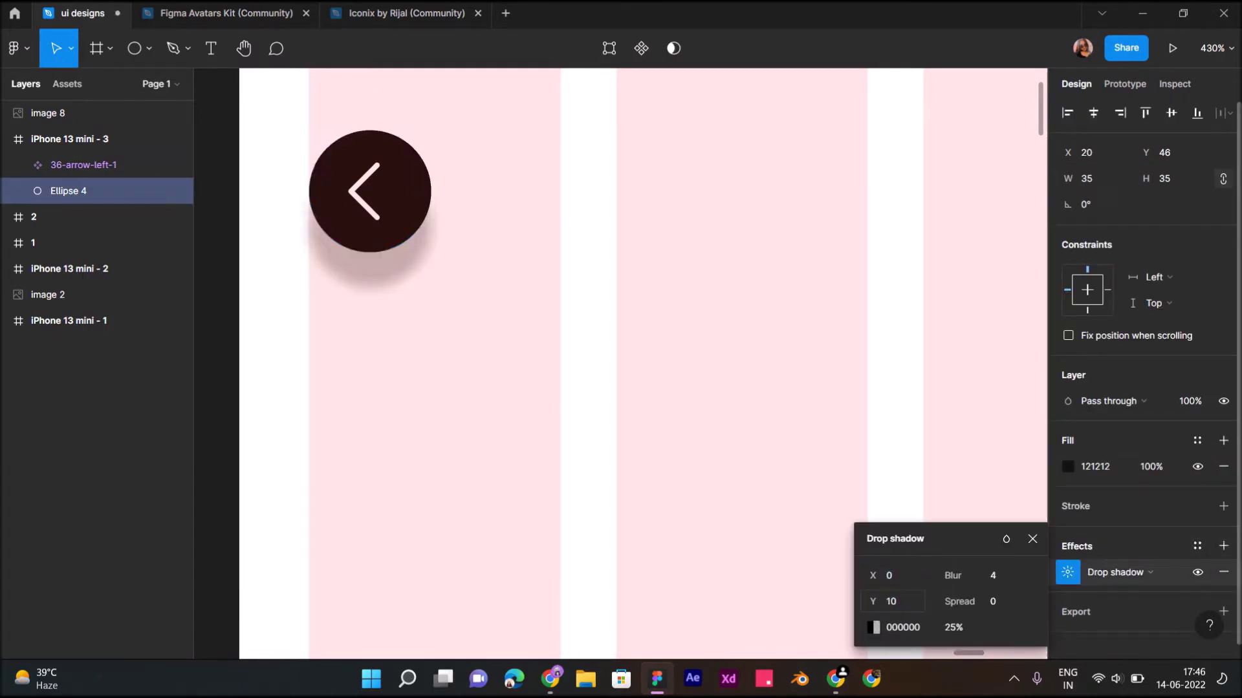
text(20)
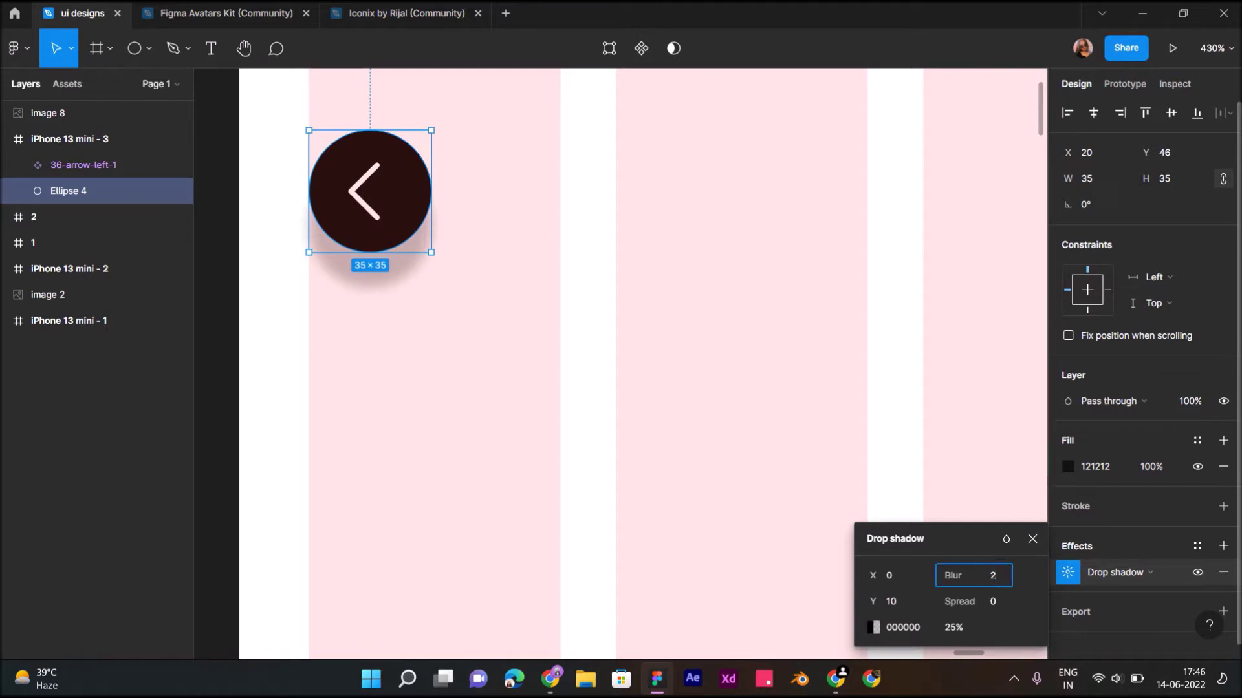
key(Return)
click(953, 627)
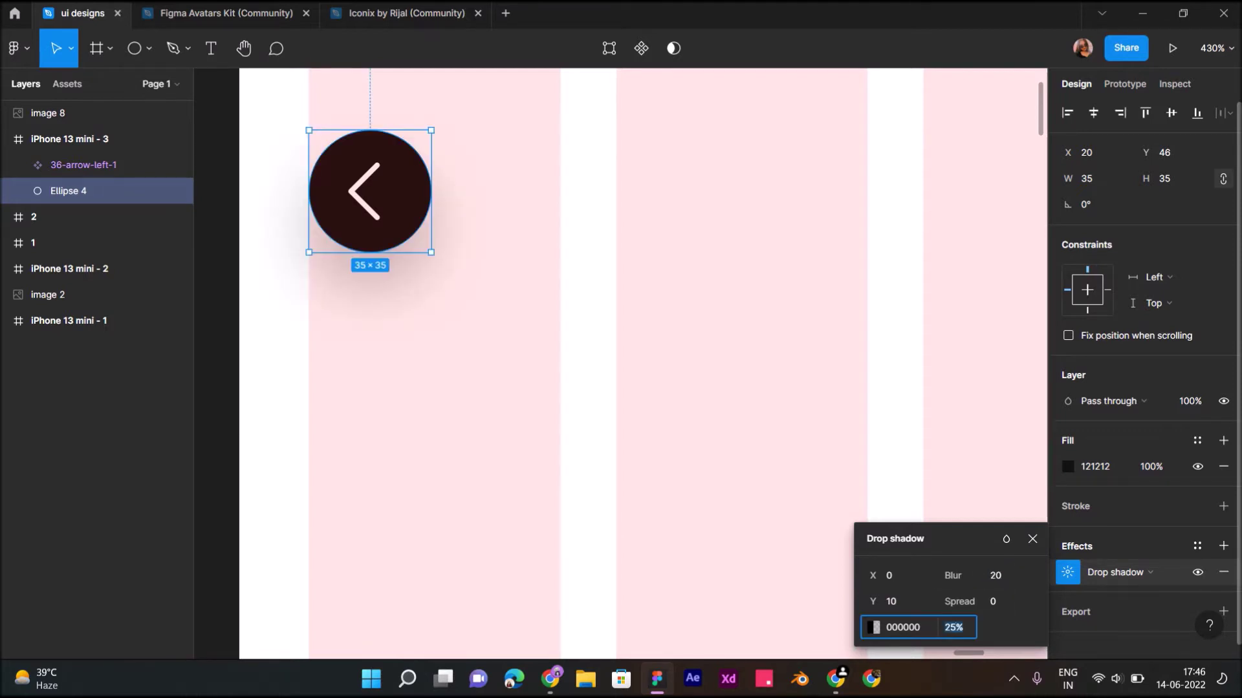
text(20)
key(Return)
key(Escape)
Step: Zoom out to the whole screen design and reselect the arrow, then the circle
key(shift+1)
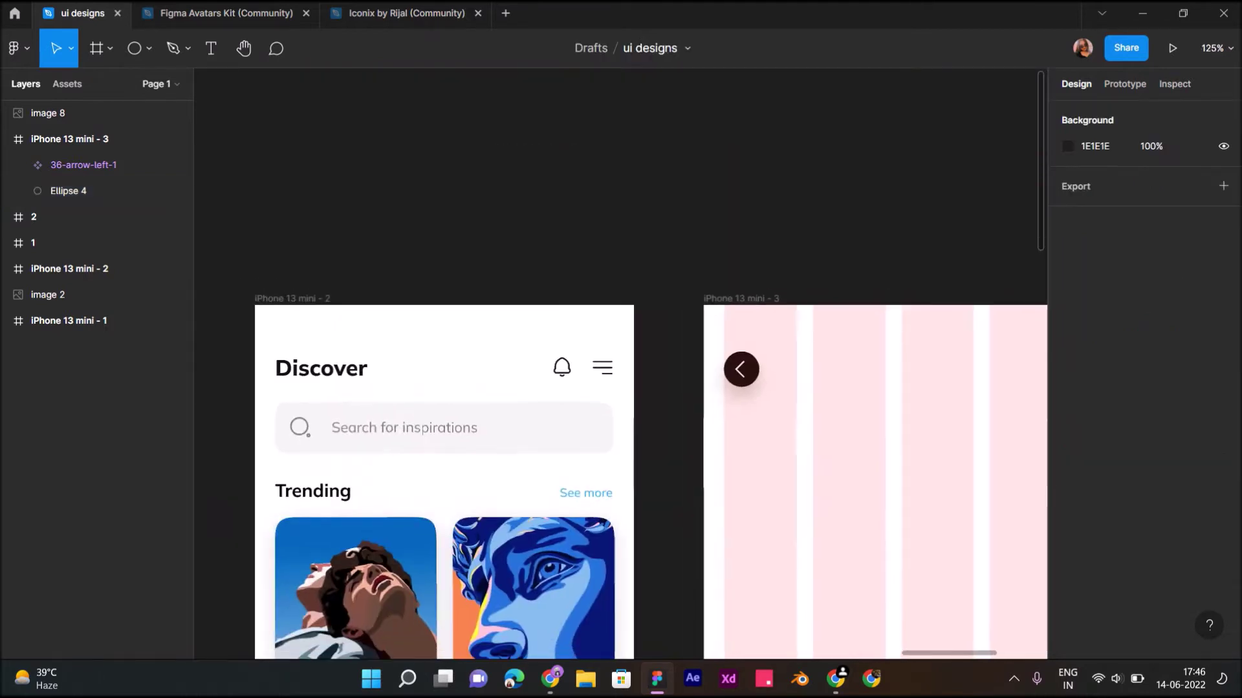
scroll(621, 363, down, 3)
scroll(621, 362, down, 3)
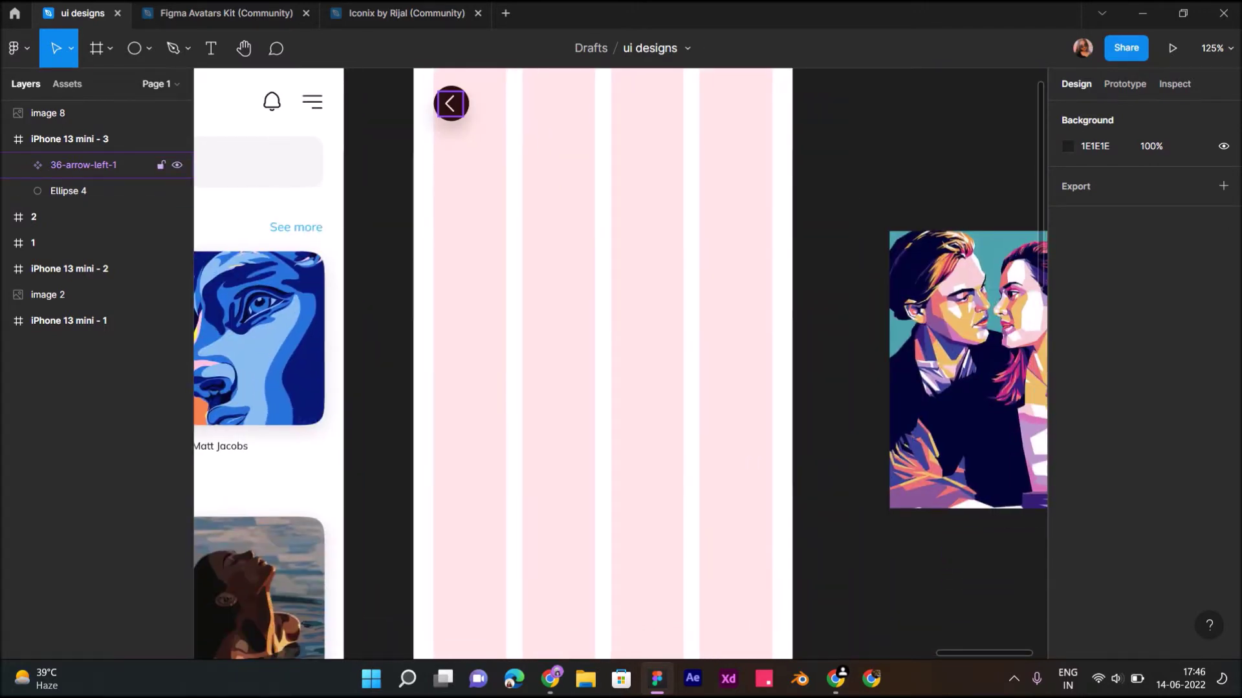
click(450, 104)
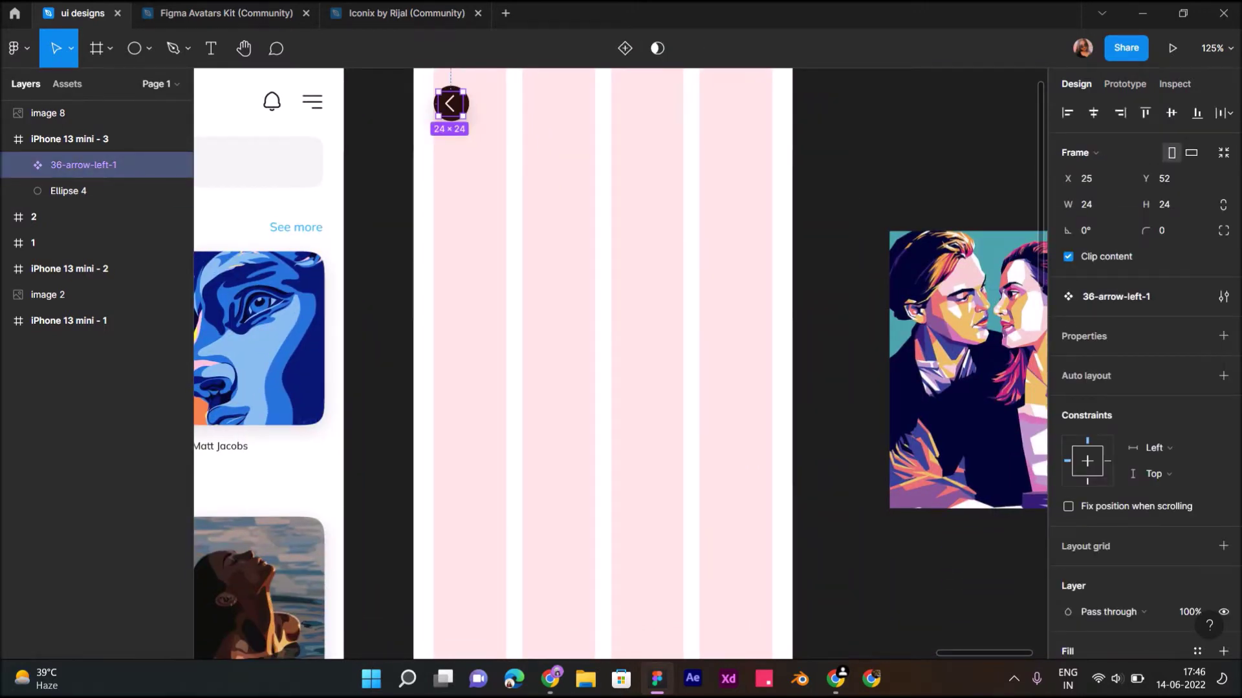
click(67, 191)
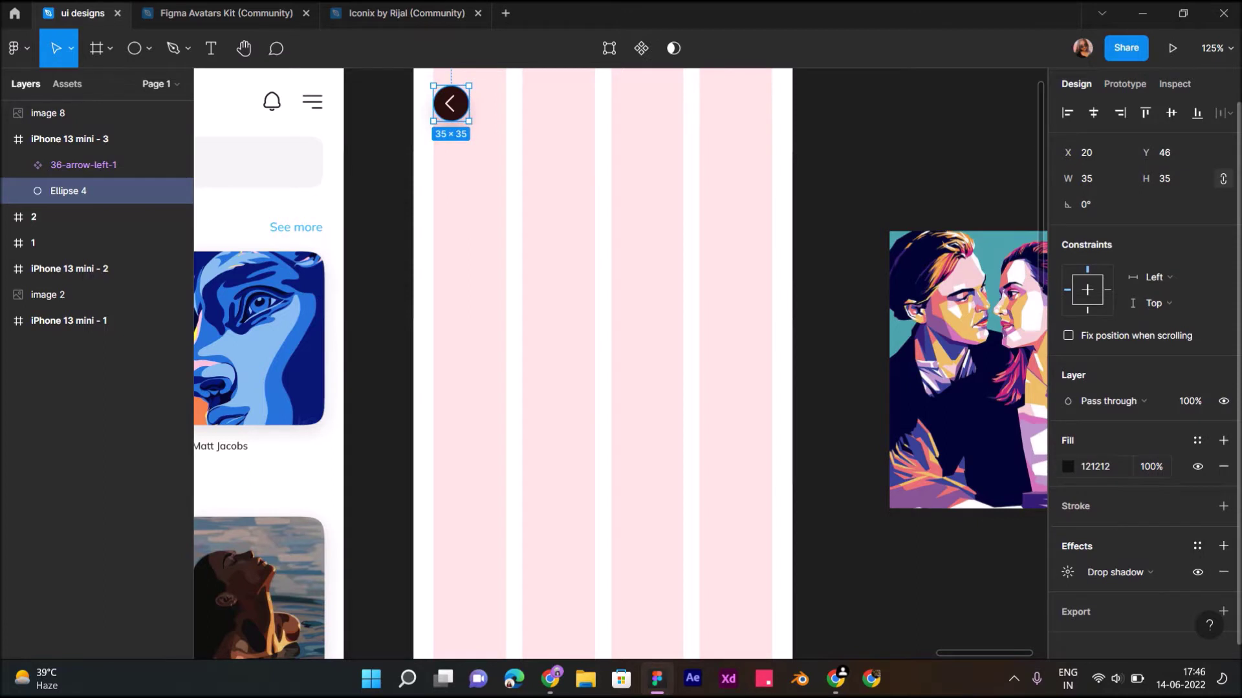
Step: Recolour the circle's fill with a light colour sampled from the canvas
click(1067, 467)
click(876, 479)
click(970, 147)
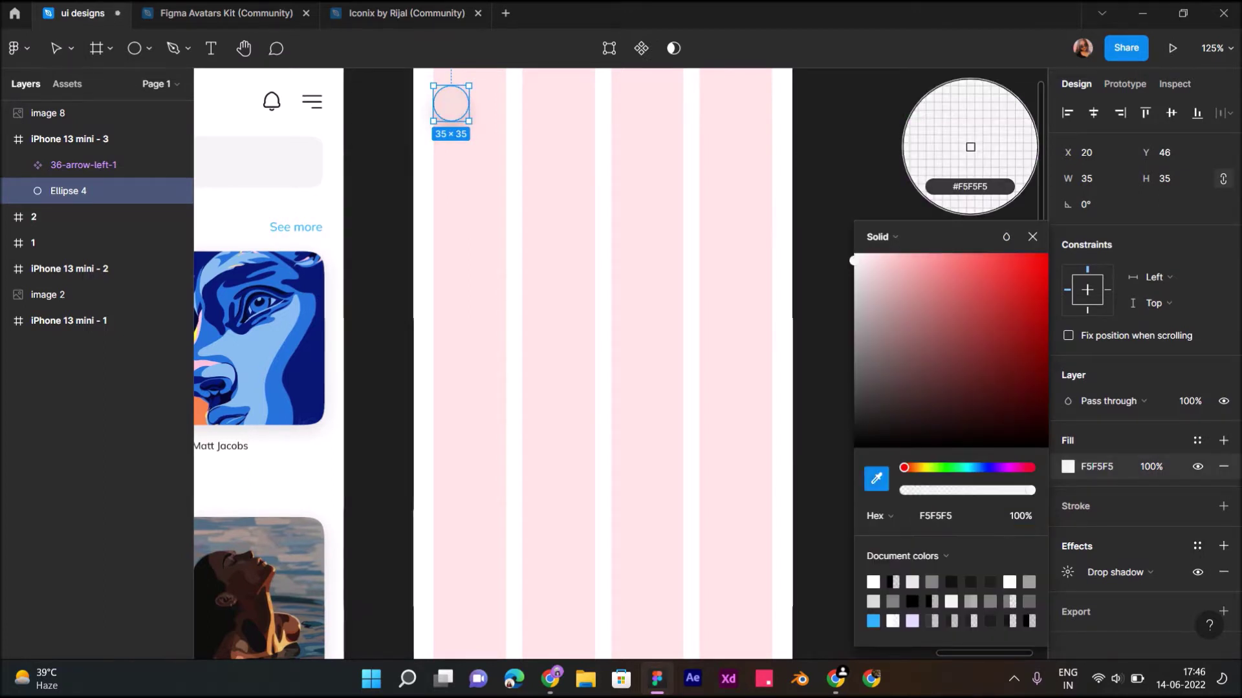
key(Escape)
Step: Make the back arrow 121212 by sampling the Discover text colour
click(84, 165)
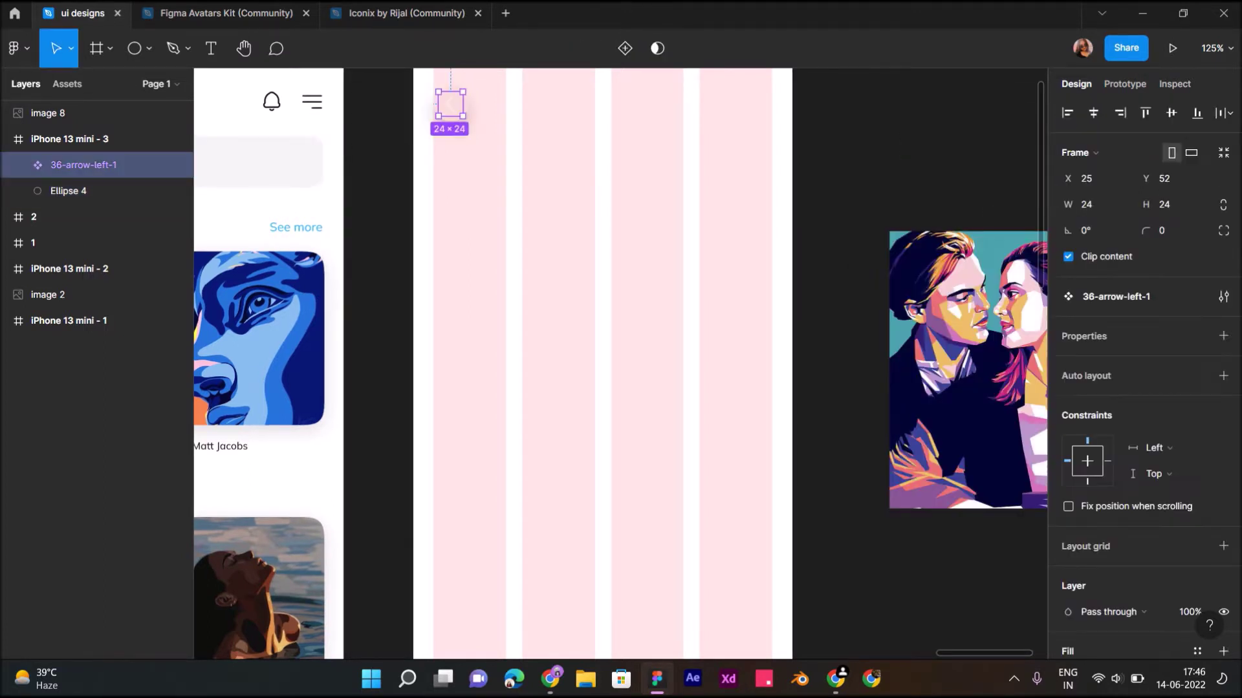
scroll(1145, 323, down, 3)
click(1067, 521)
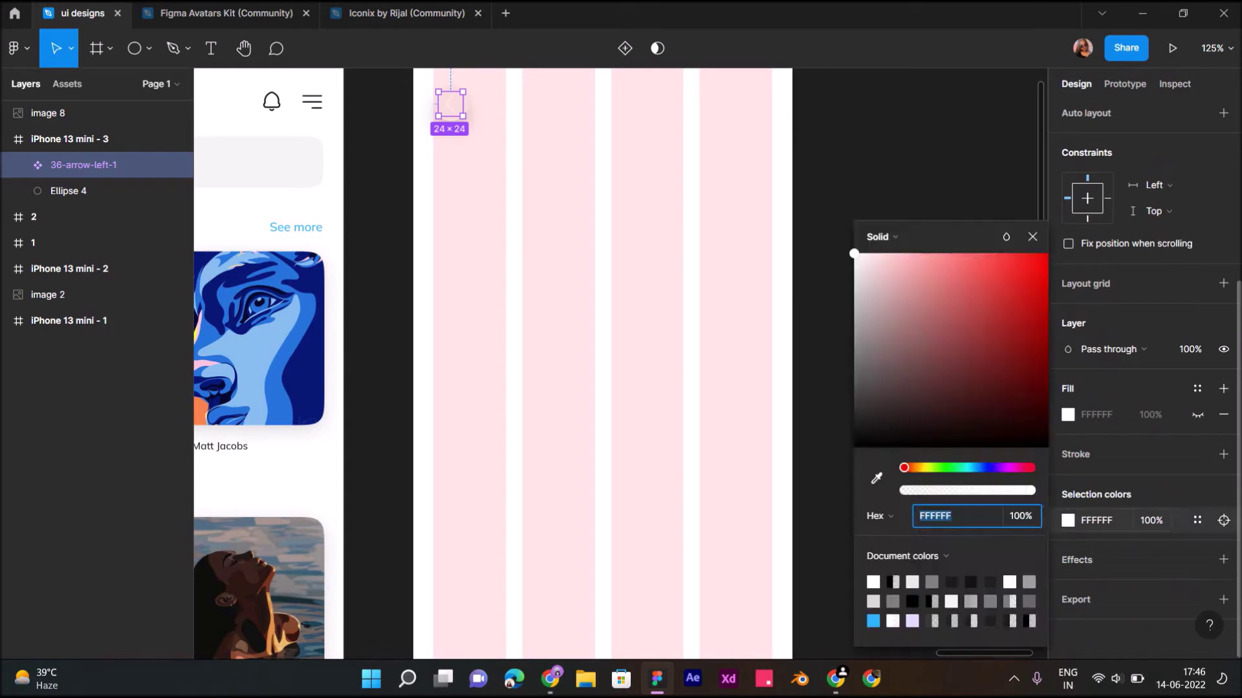
key(i)
scroll(970, 147, left, 10)
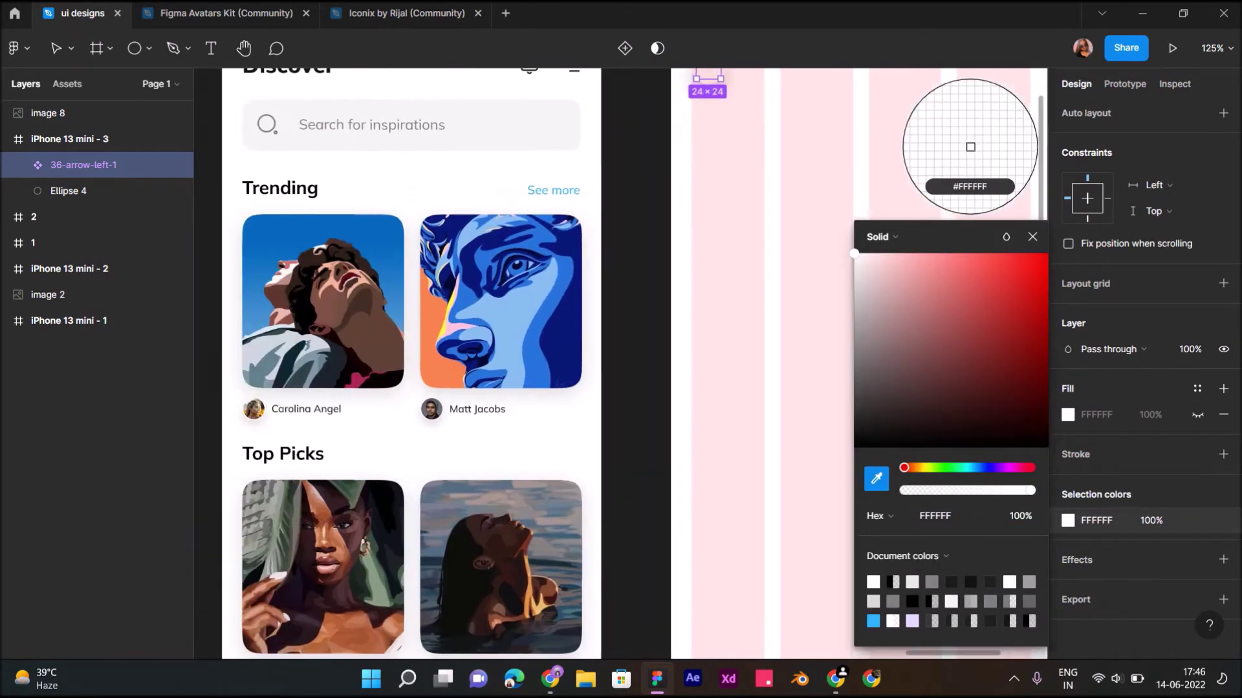
scroll(970, 147, down, 4)
click(970, 147)
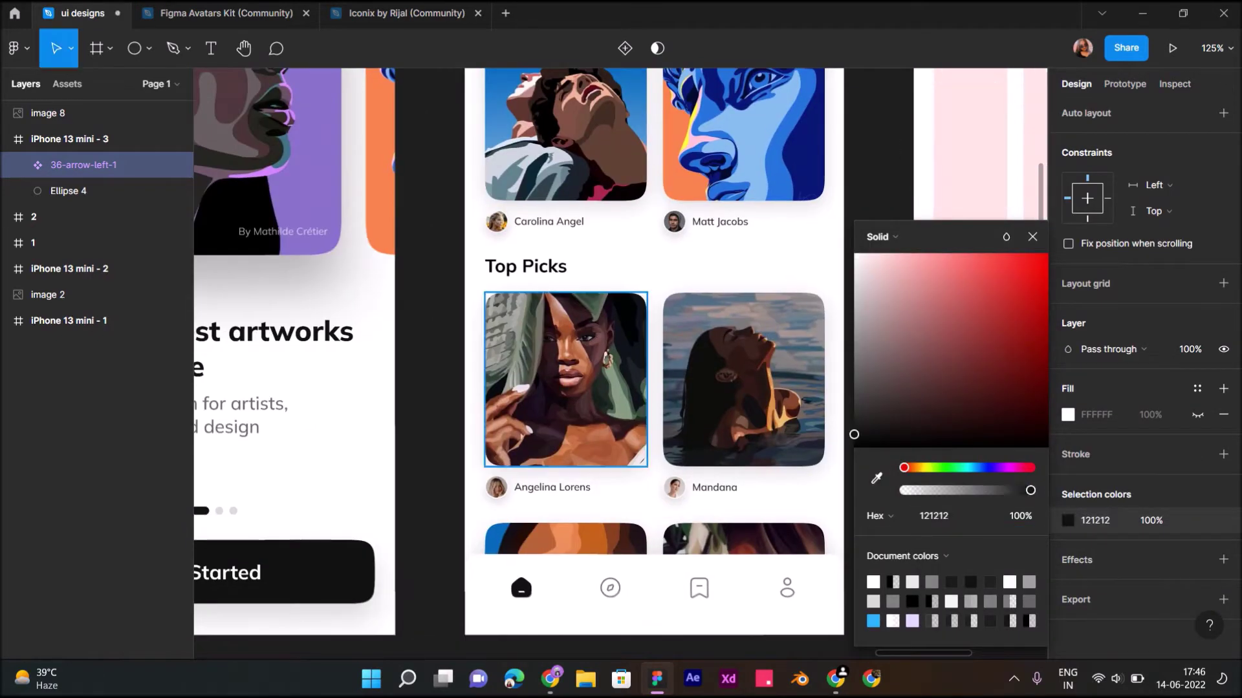
scroll(647, 388, right, 10)
scroll(647, 388, up, 5)
key(Escape)
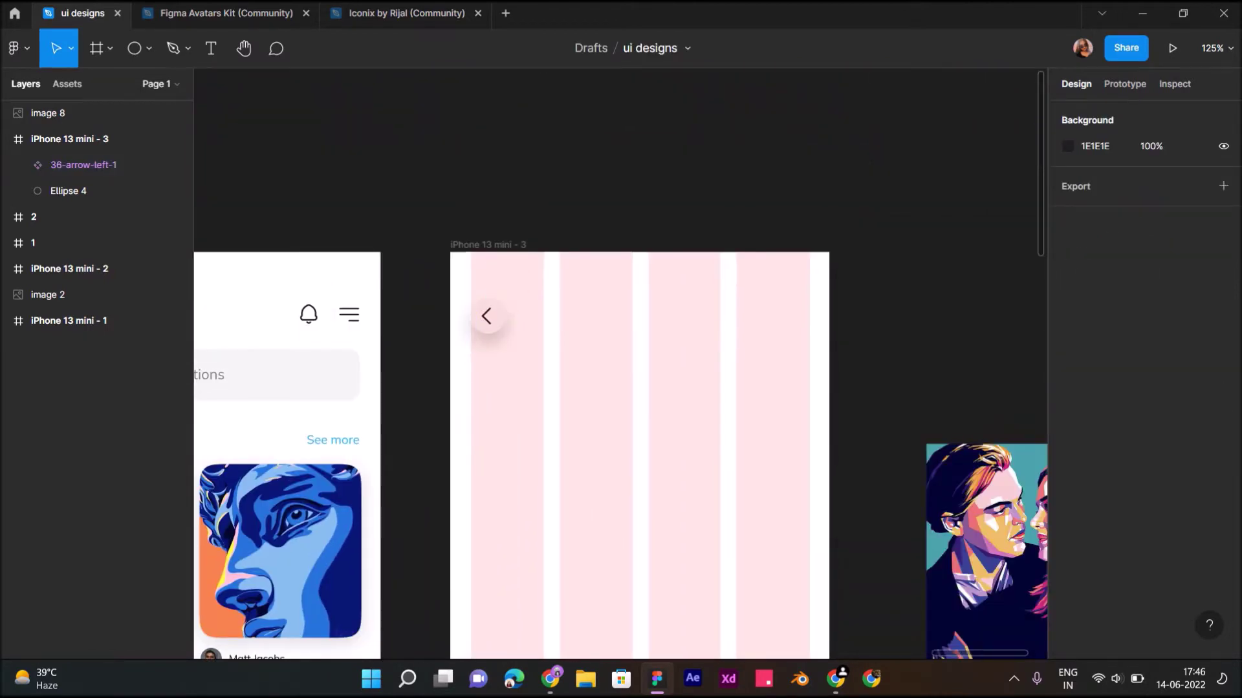
Step: Raise the circle's drop shadow blur to 40
click(68, 191)
click(1067, 572)
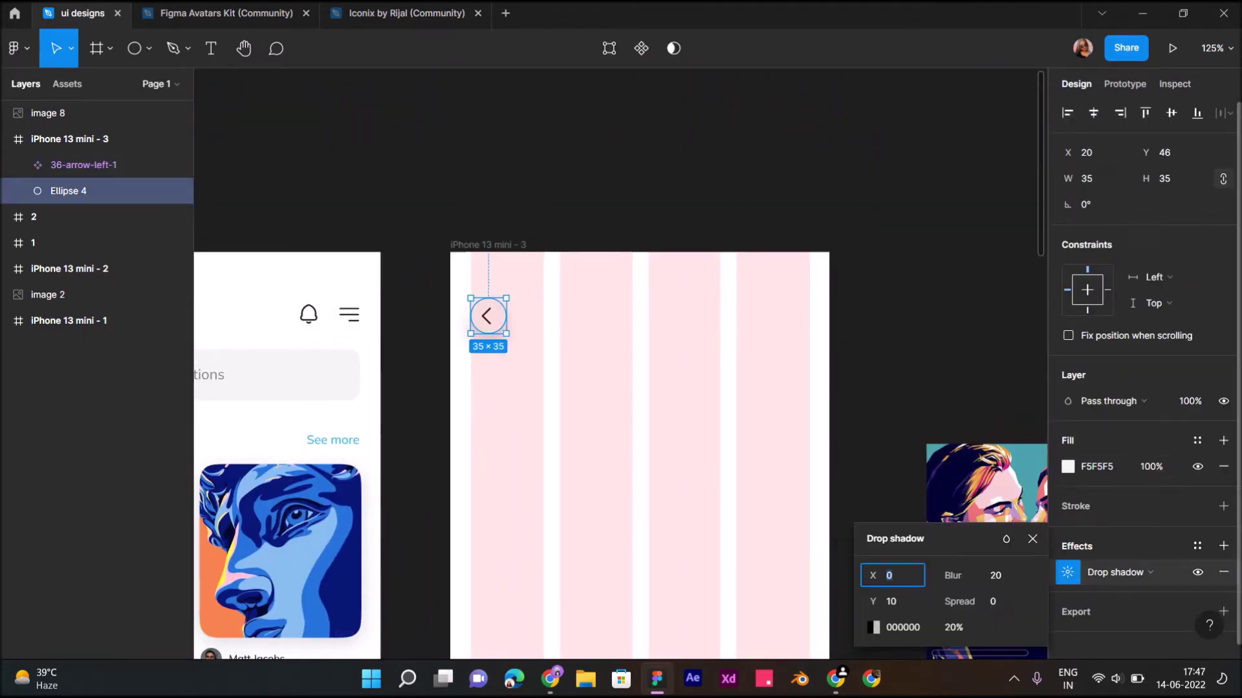
key(Tab)
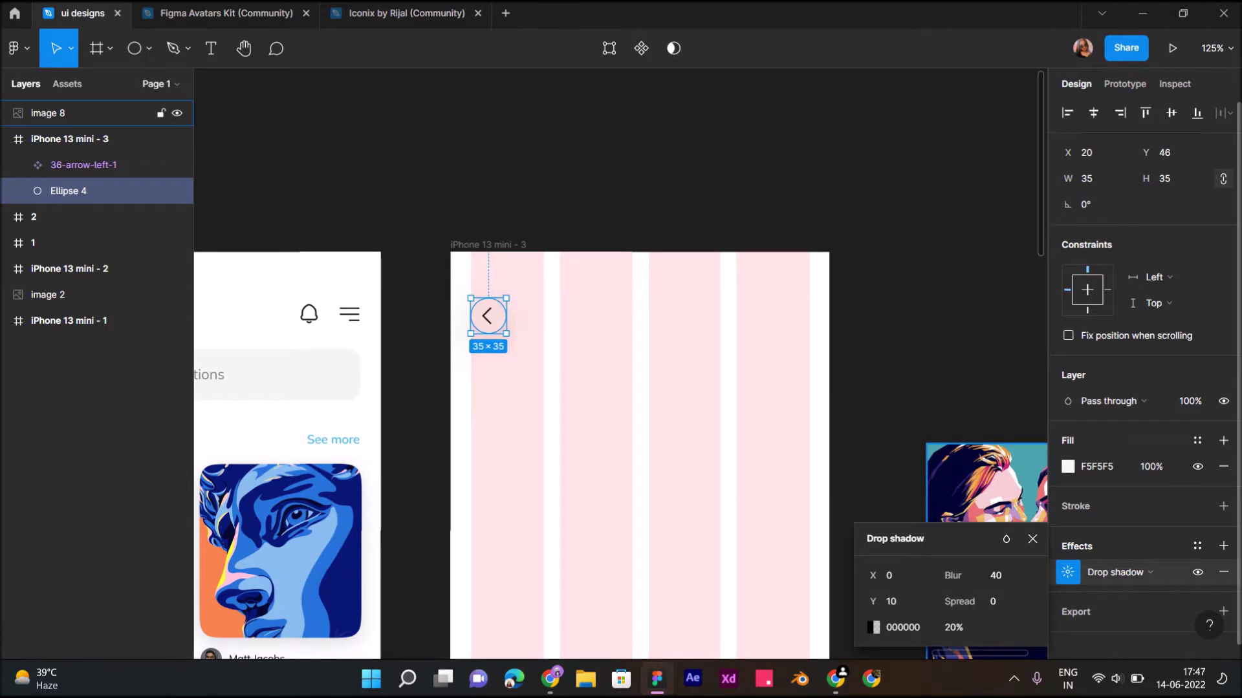
key(Escape)
scroll(620, 388, down, 3)
scroll(621, 388, down, 1)
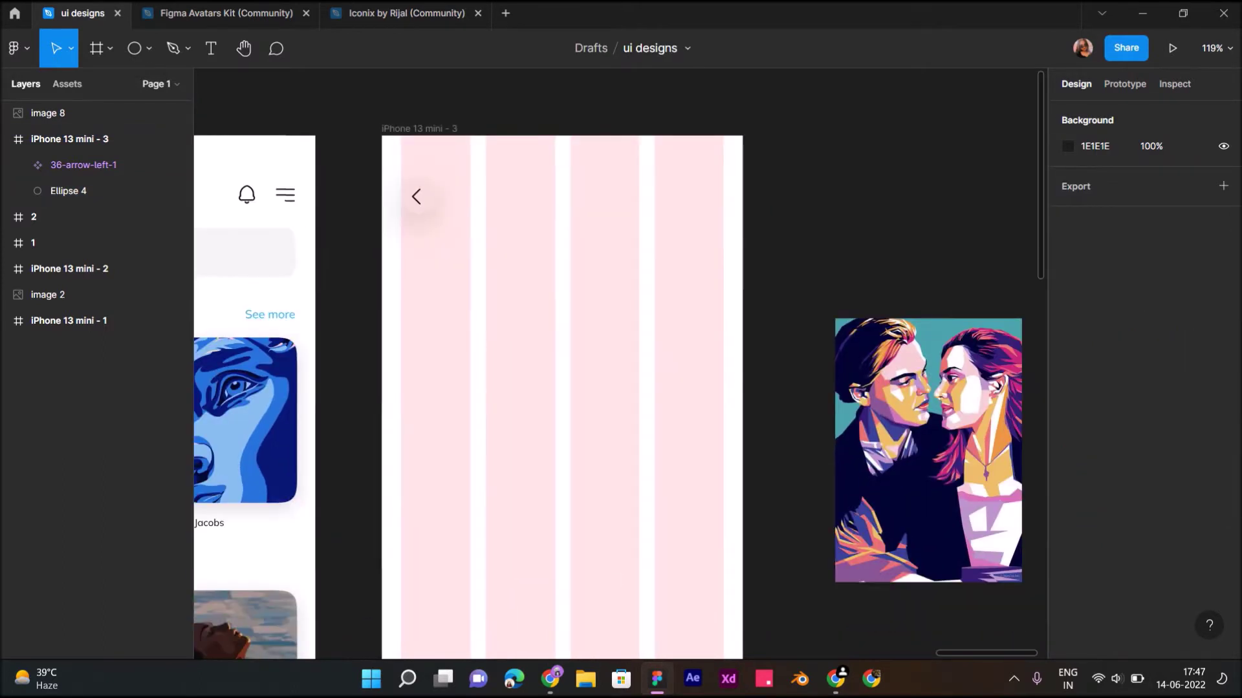
Step: Place the Titanic artwork in the detail screen, scaled to 335 wide and cropped to 400 tall
click(48, 113)
drag(928, 449, 494, 401)
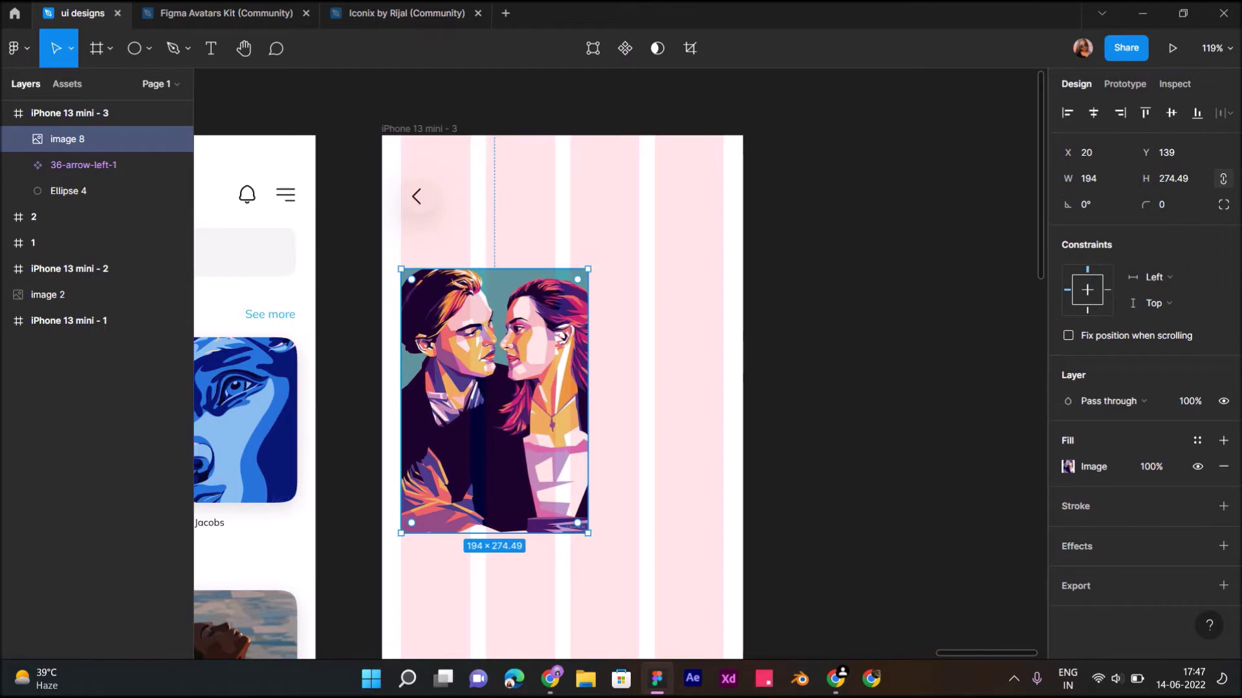
drag(588, 533, 718, 657)
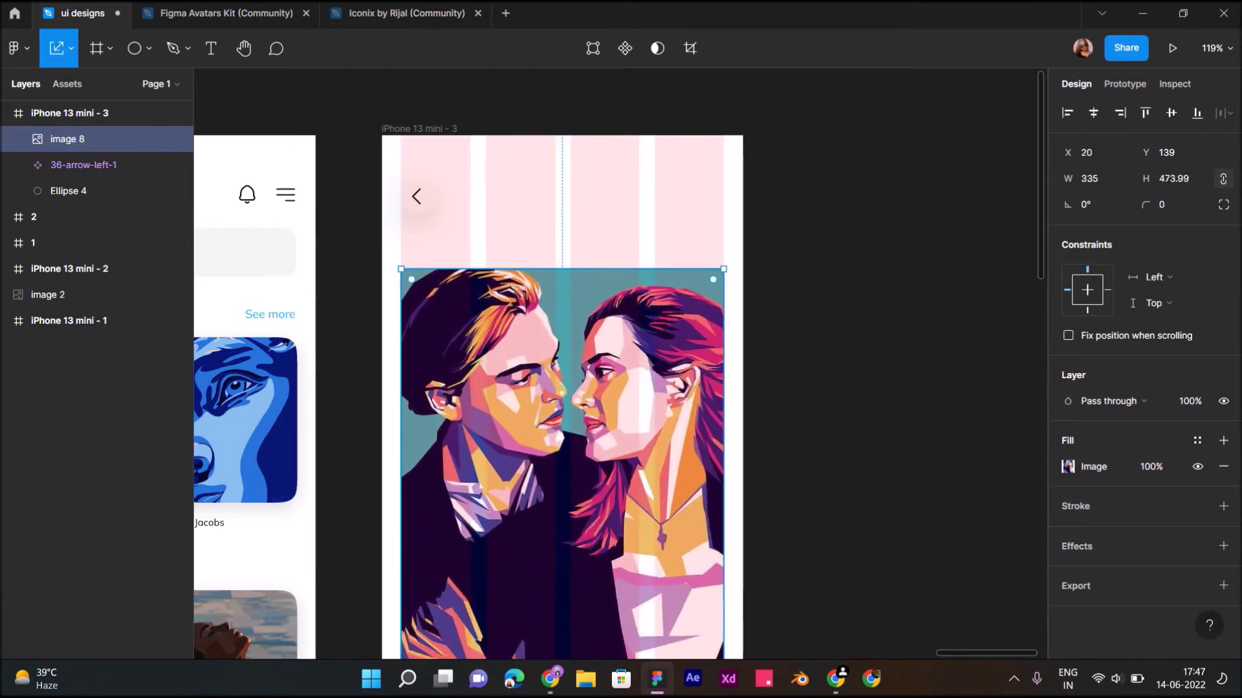
drag(718, 656, 724, 626)
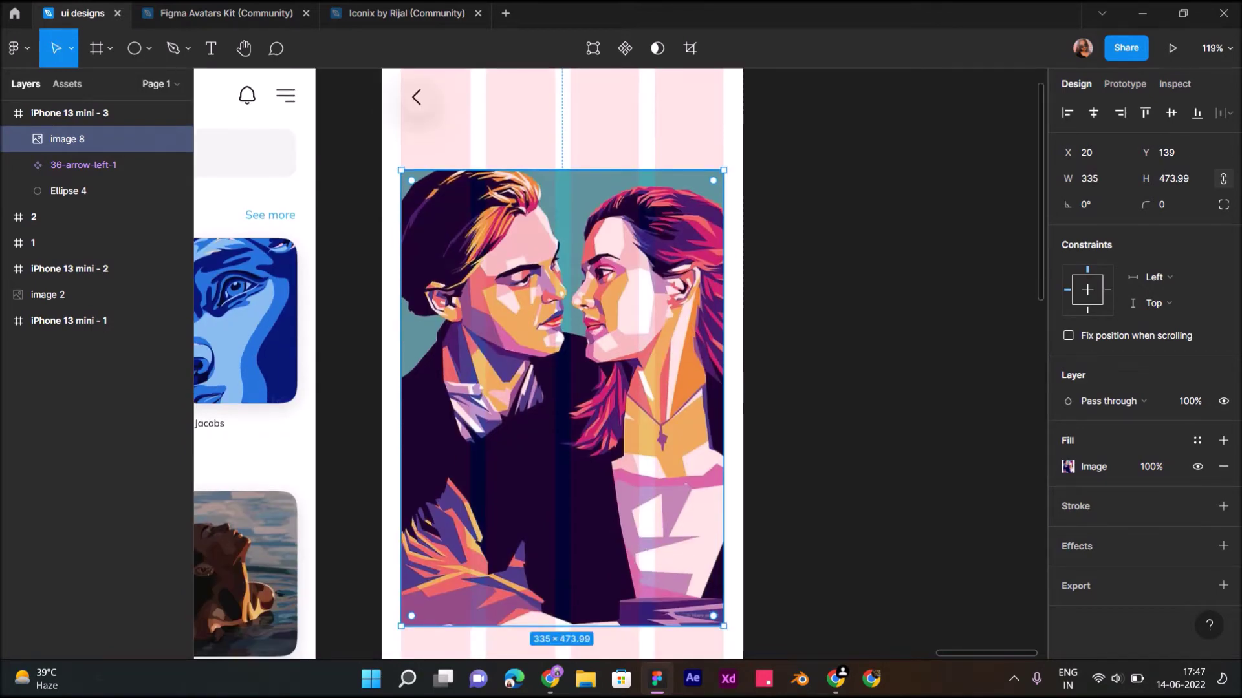
key(v)
drag(562, 626, 562, 554)
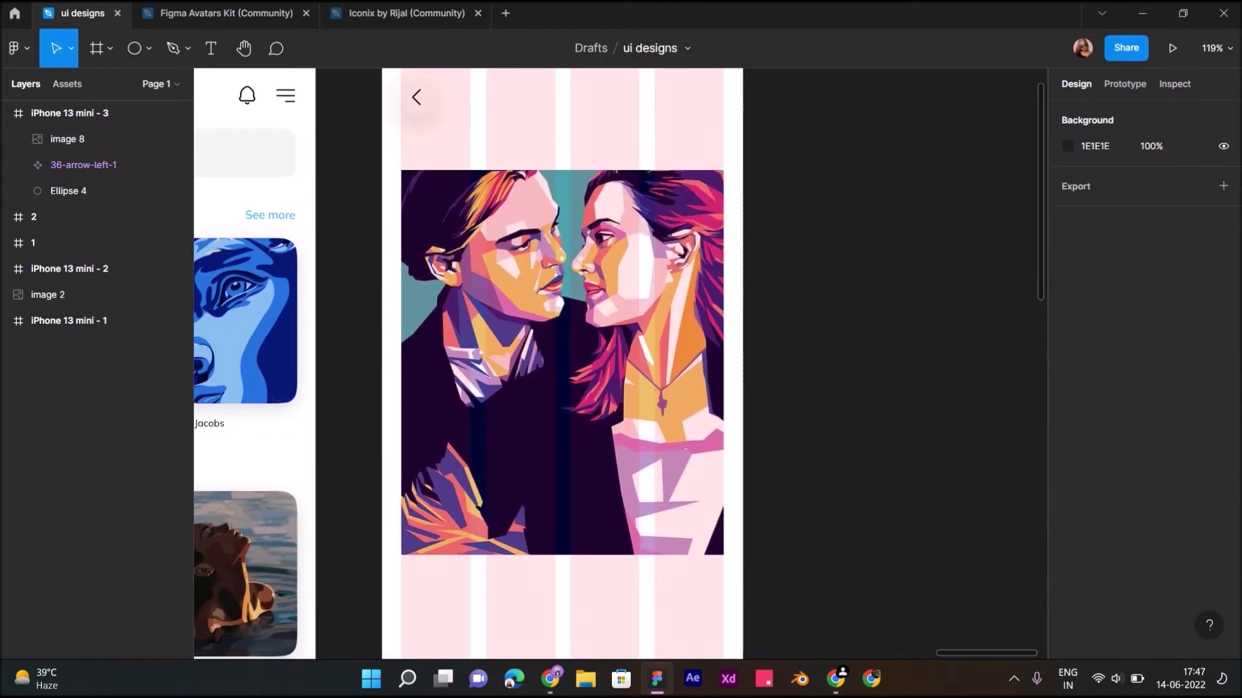
scroll(811, 380, down, 5)
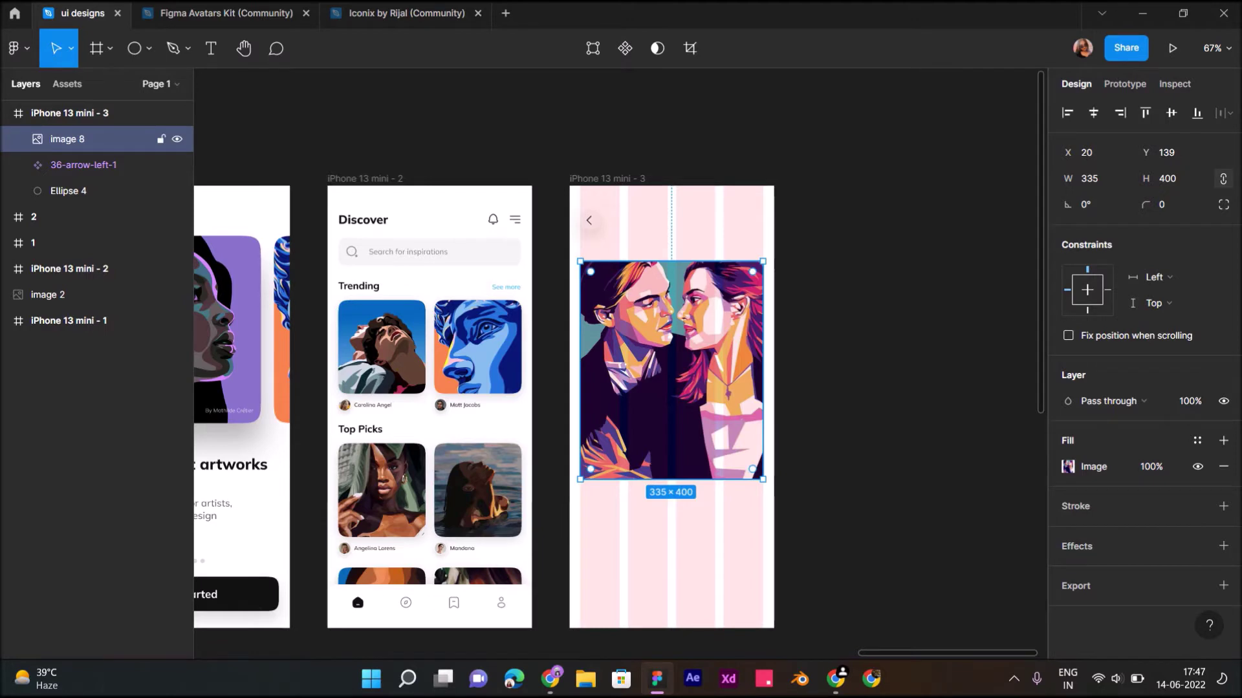
ctrl+scroll(654, 319, up, 5)
scroll(691, 362, up, 1)
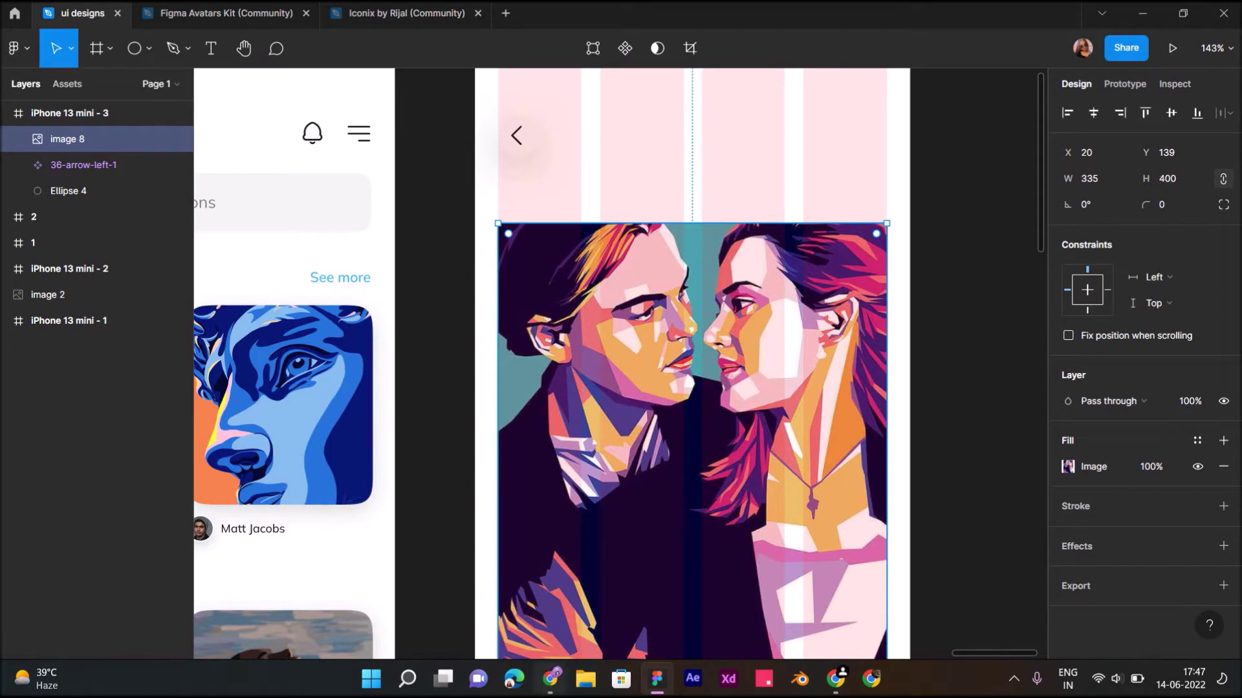
Step: Copy the artwork's full title from the Pinterest pin
click(551, 678)
drag(641, 285, 921, 365)
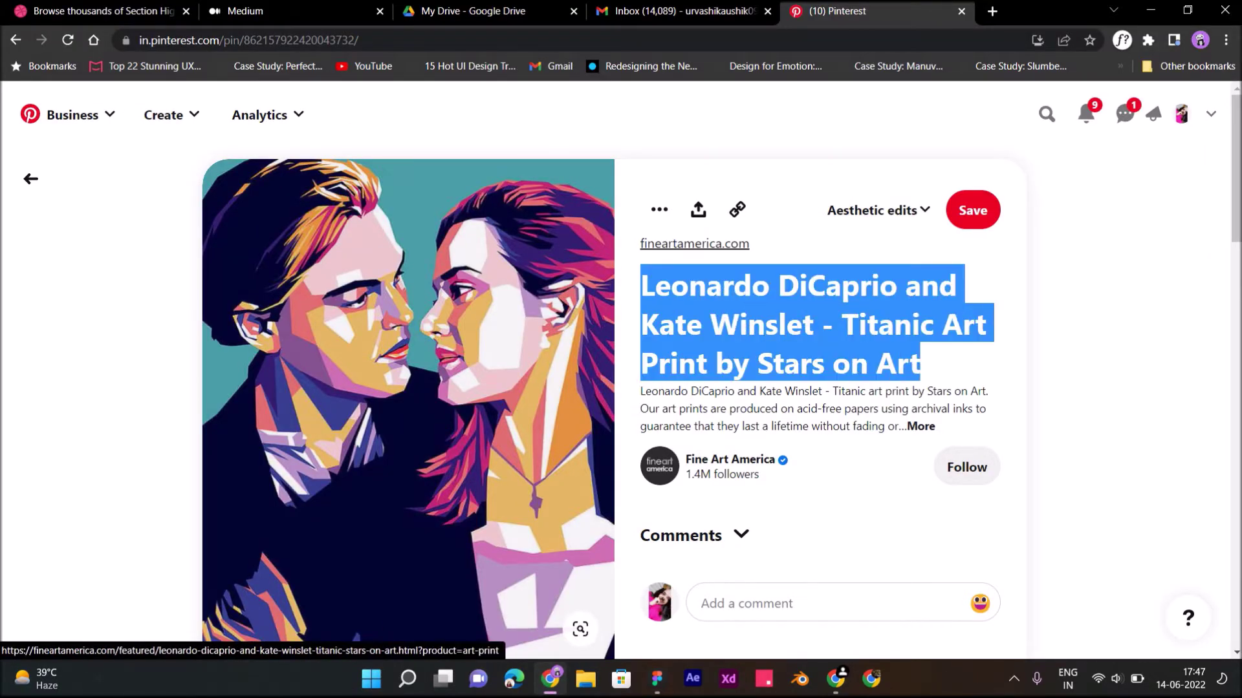
click(657, 678)
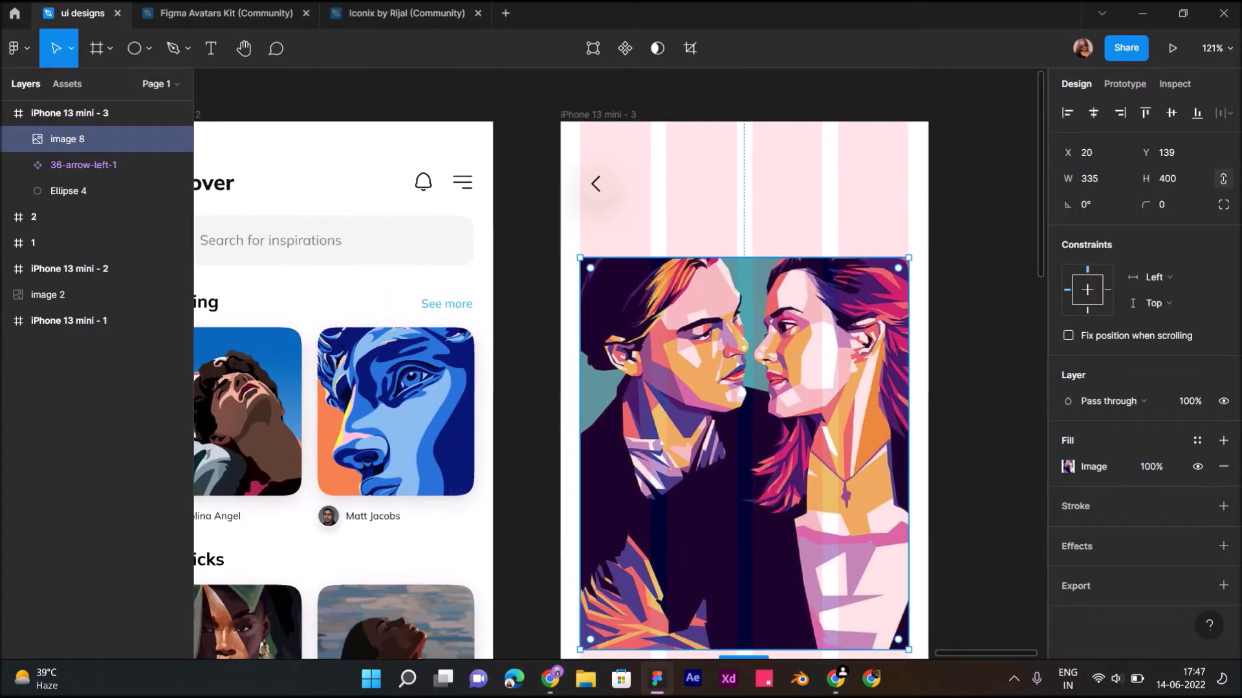
Step: Duplicate the Discover heading into the detail screen and delete the back arrow and circle
click(217, 184)
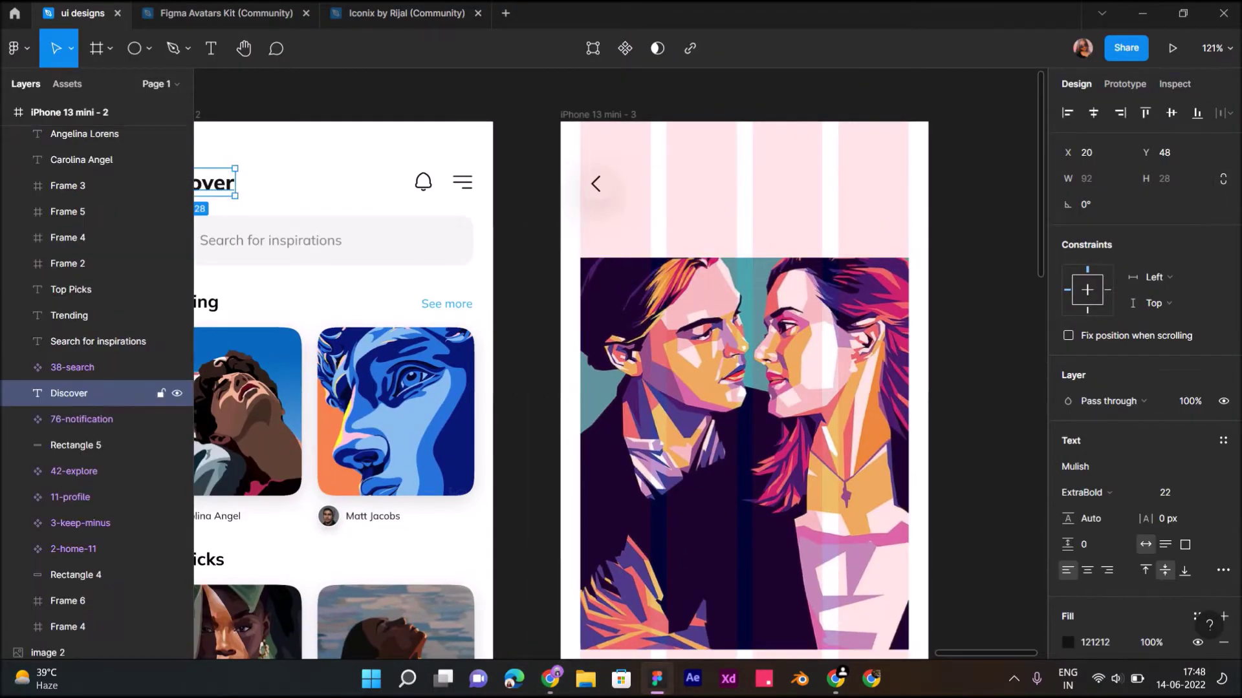
drag(217, 184, 712, 211)
key(Escape)
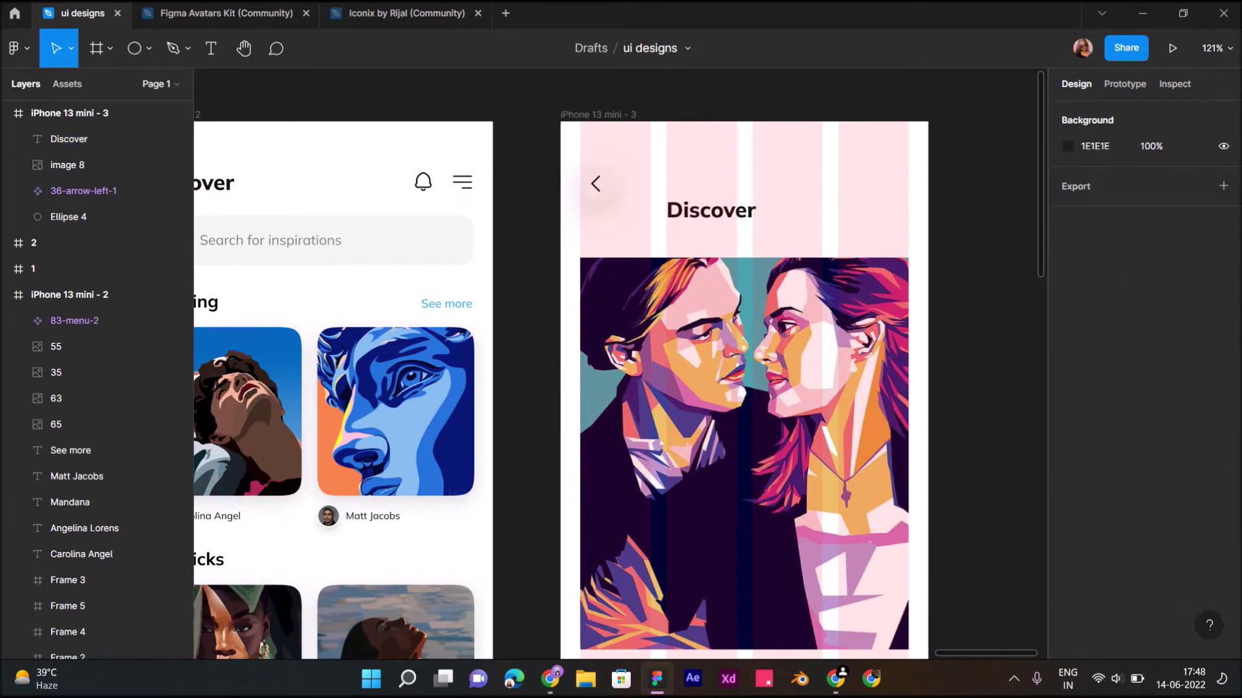
drag(590, 151, 617, 167)
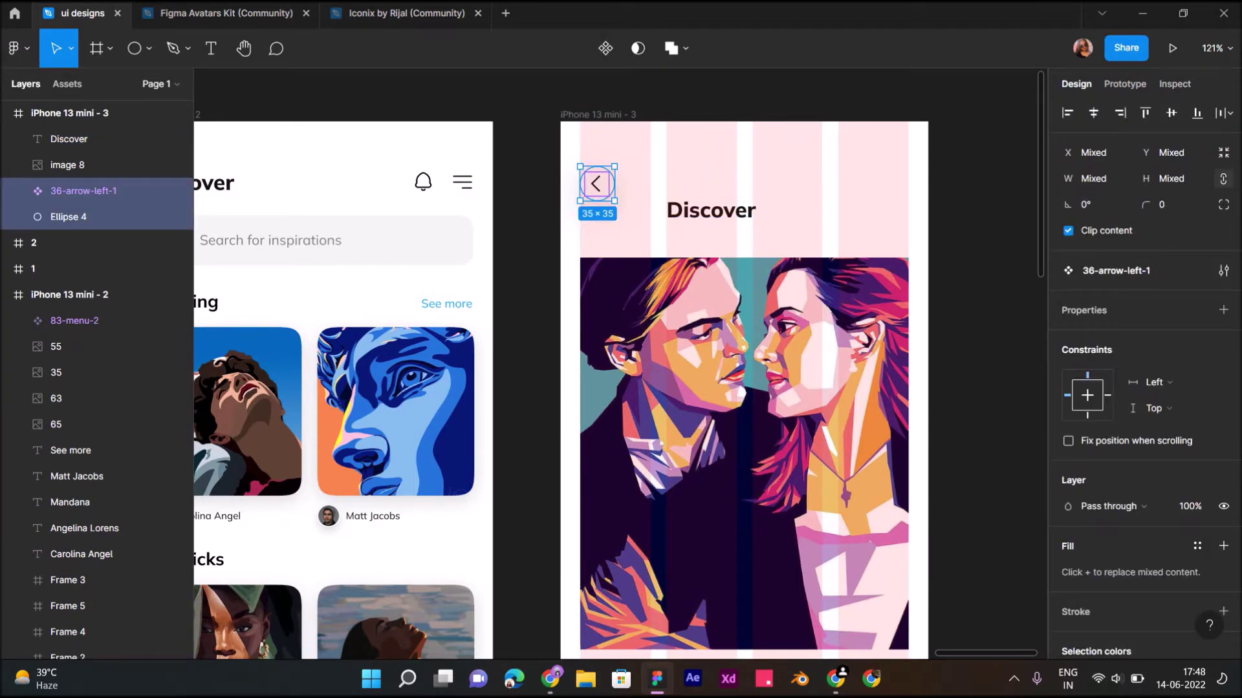
key(Delete)
Step: Replace the heading with the artwork title, 335 wide, size 16, at X 20
click(712, 210)
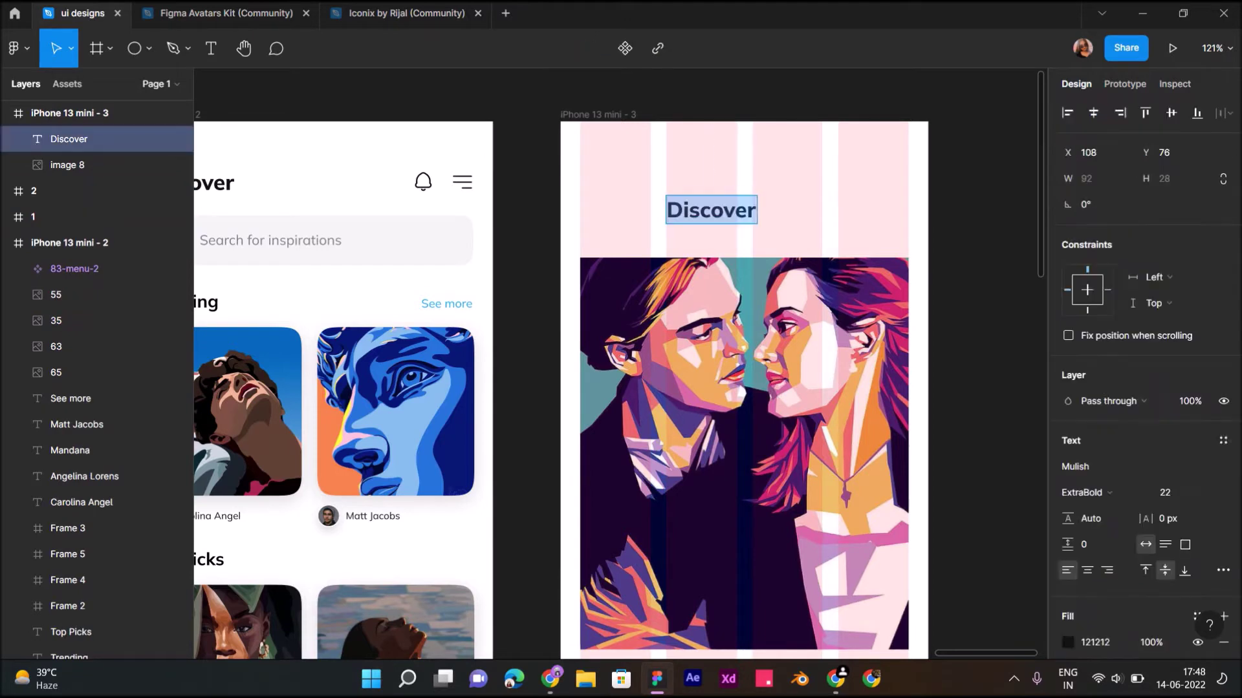
key(ctrl+v)
key(Escape)
key(ctrl+minus)
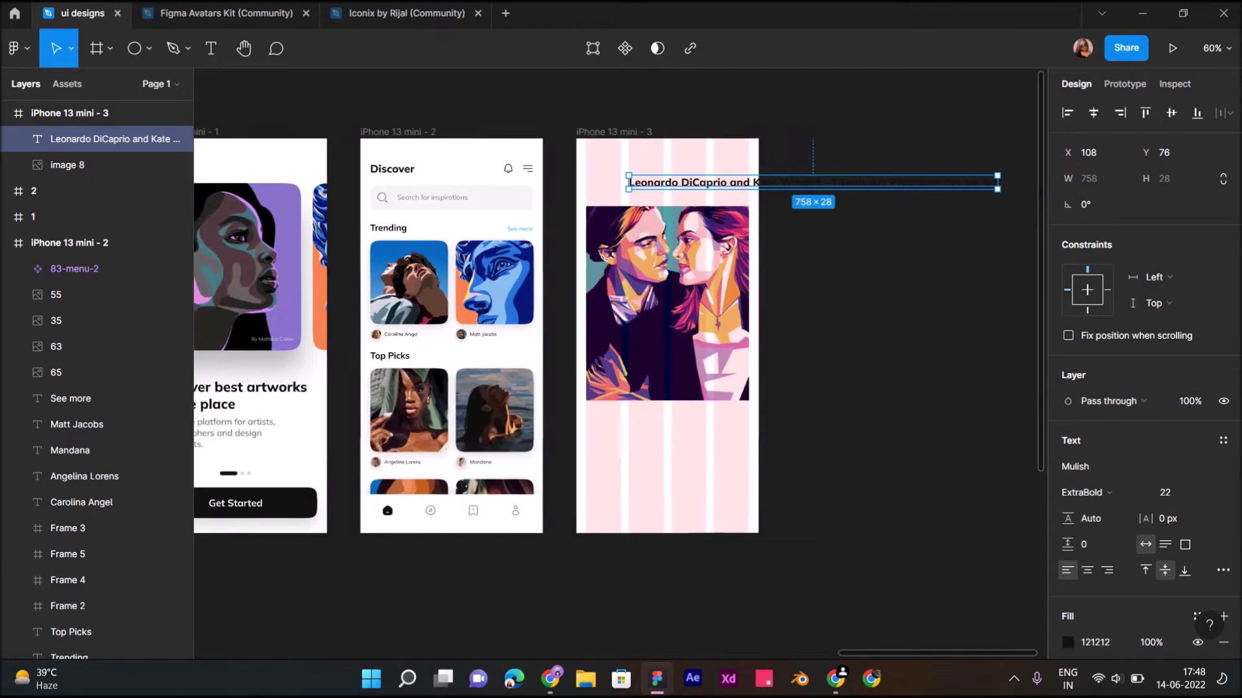
drag(951, 182, 745, 194)
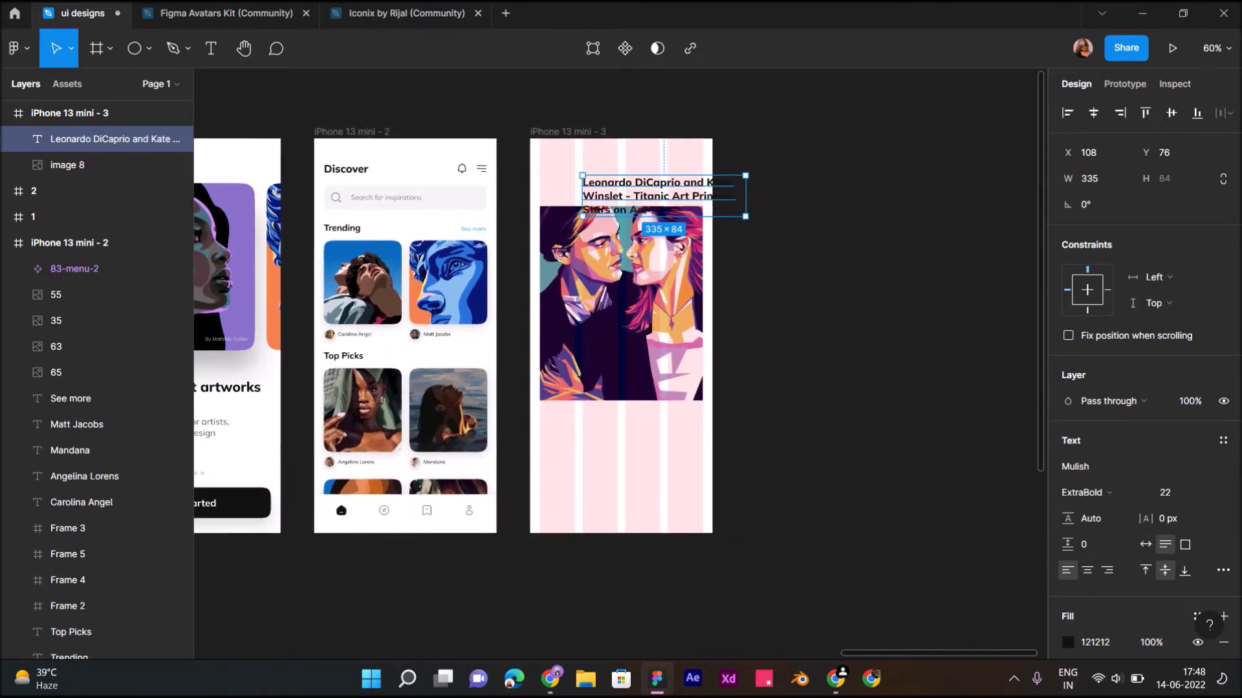
click(1167, 493)
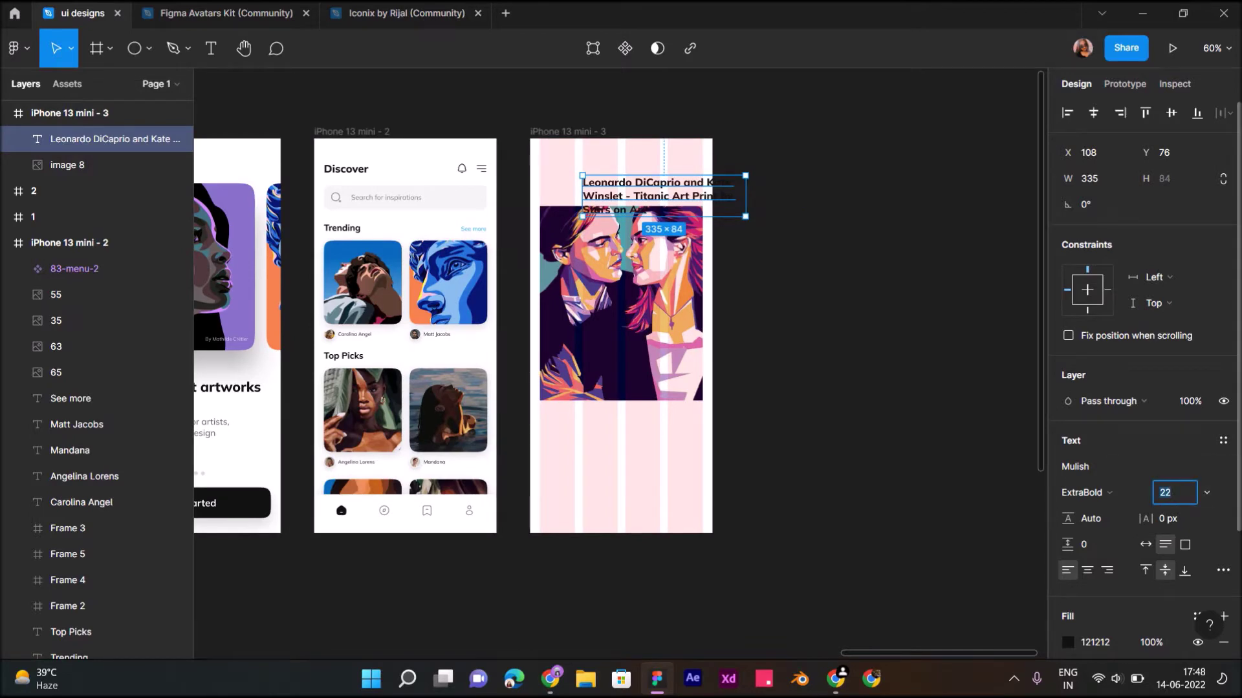
text(16)
key(Return)
scroll(472, 337, up, 2)
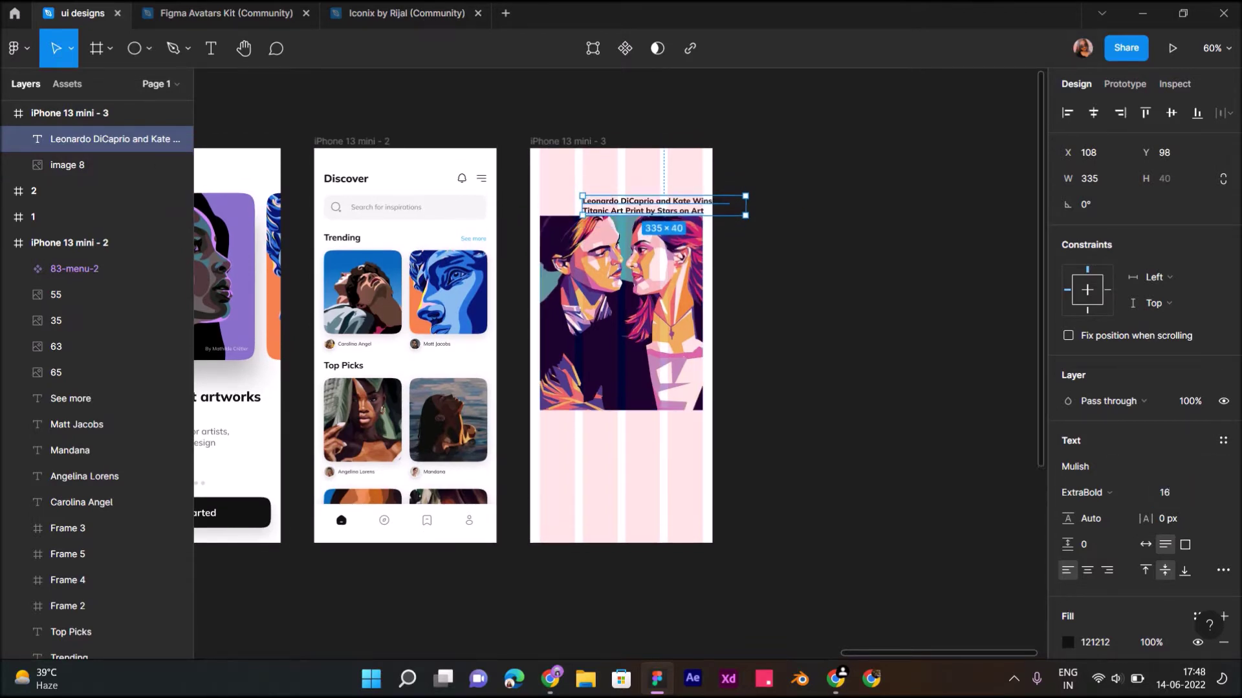
scroll(629, 299, up, 5)
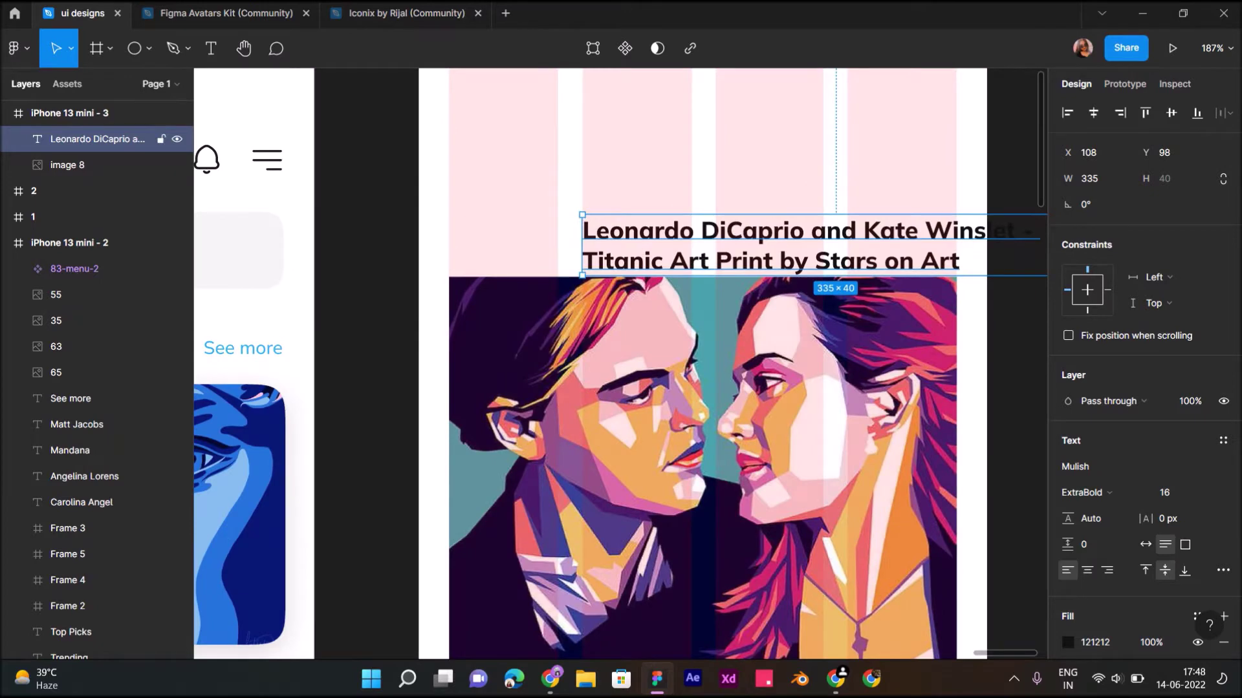
mouse_move(641, 139)
mouse_down()
mouse_move(700, 156)
mouse_move(670, 149)
mouse_up()
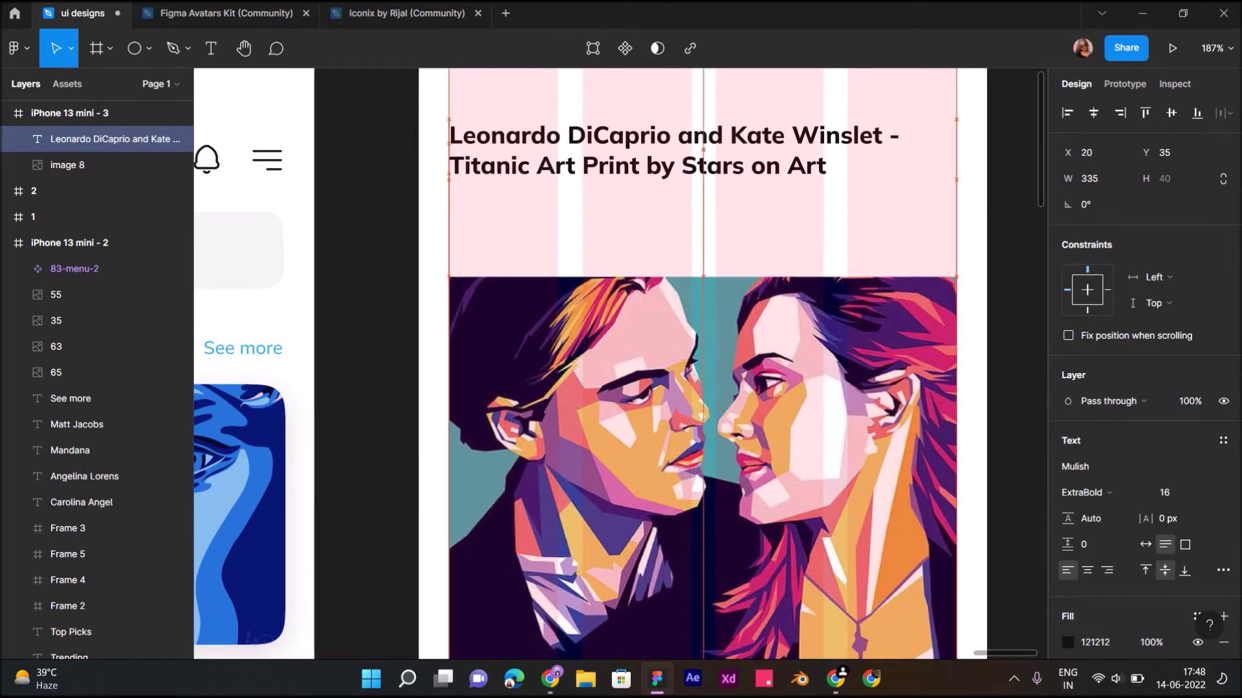
key(Escape)
scroll(689, 207, down, 3)
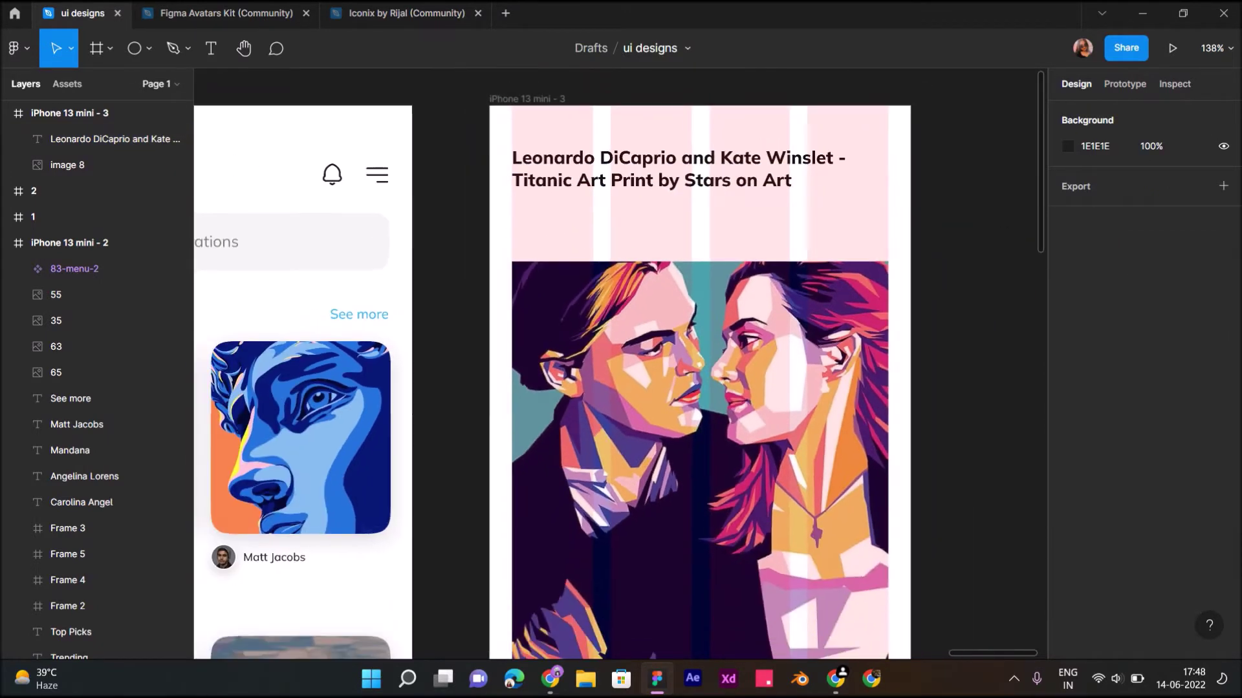
Step: Remove the word "DiCaprio" from the title text
double_click(673, 159)
click(670, 159)
key(BackSpace)
key(BackSpace)
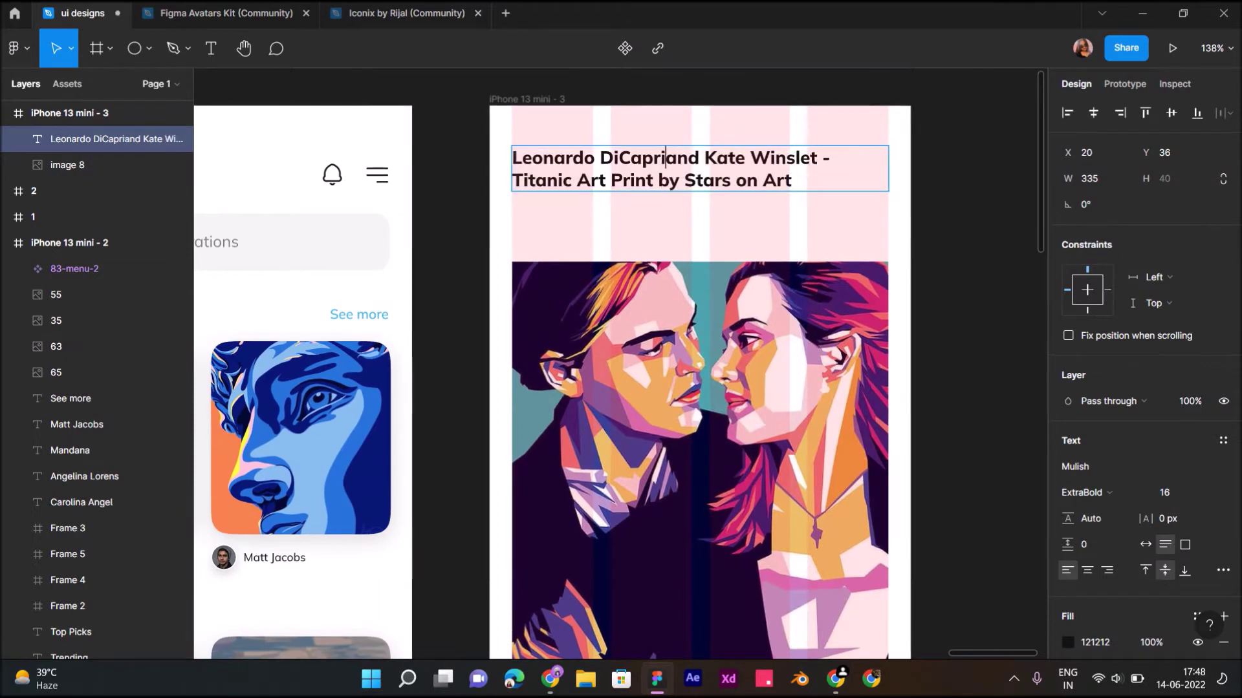
key(BackSpace)
key(BackSpace)
key(BackSpace)
key(BackSpace)
key(BackSpace)
key(BackSpace)
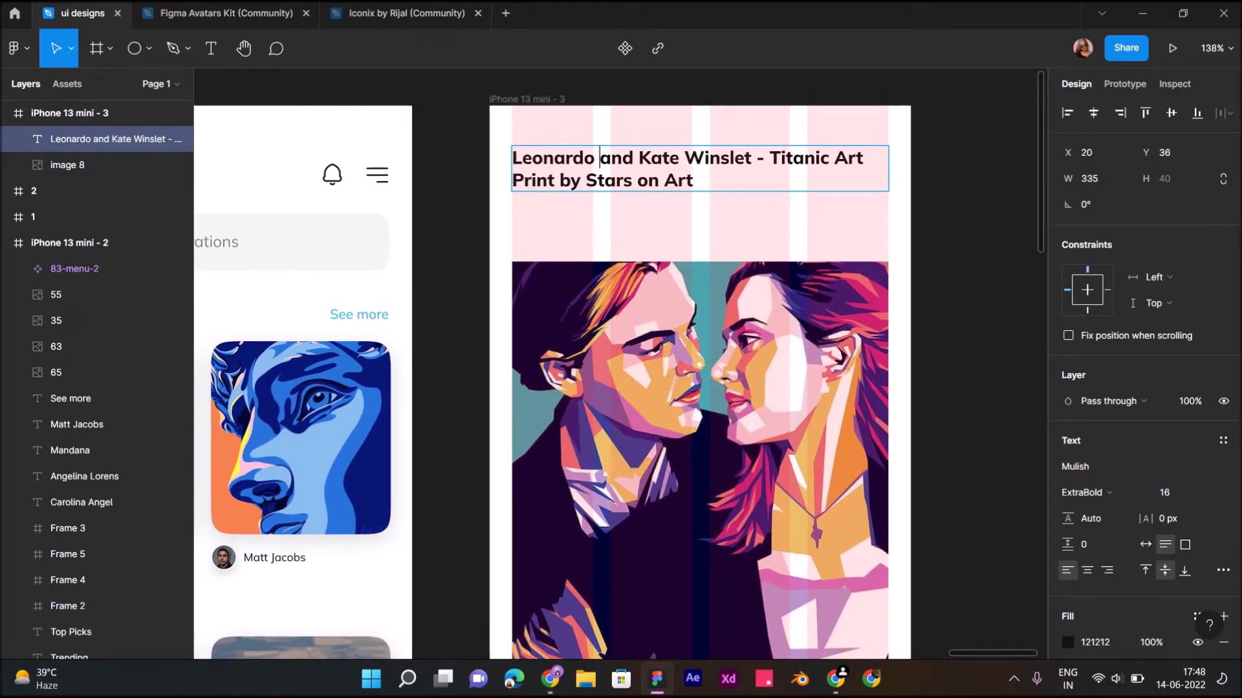
key(Escape)
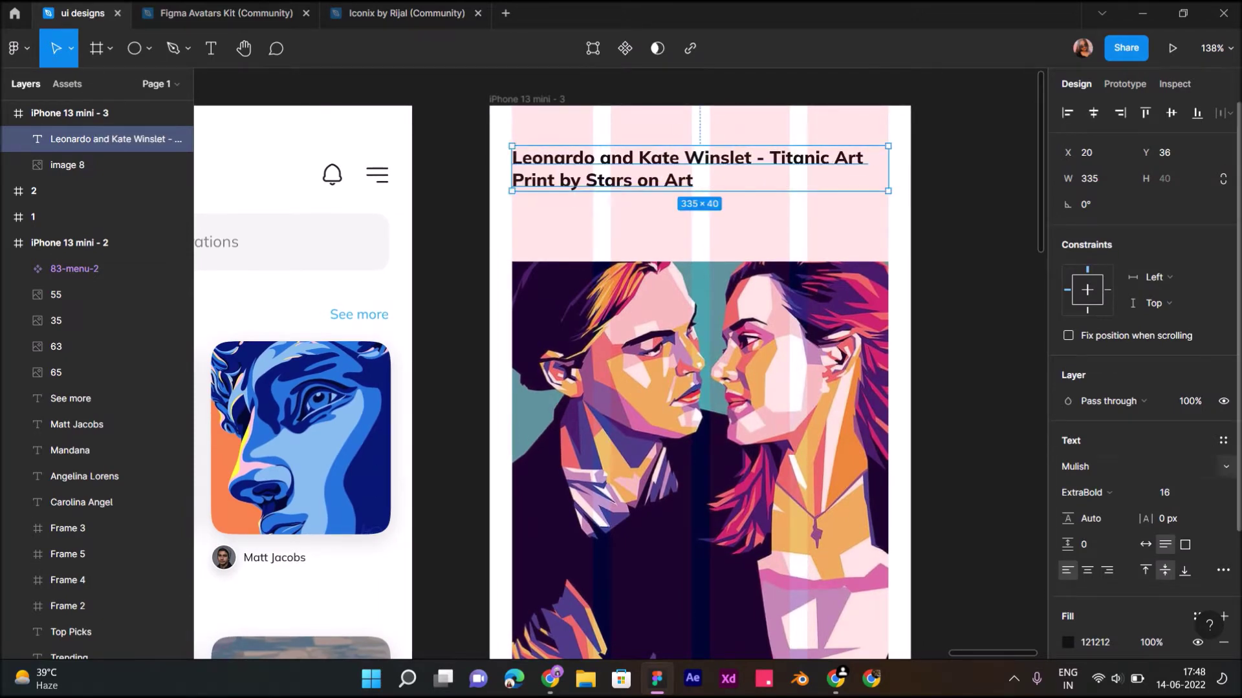
Step: Set the title's font size to 18 and nudge it down
click(1167, 493)
text(18)
key(Return)
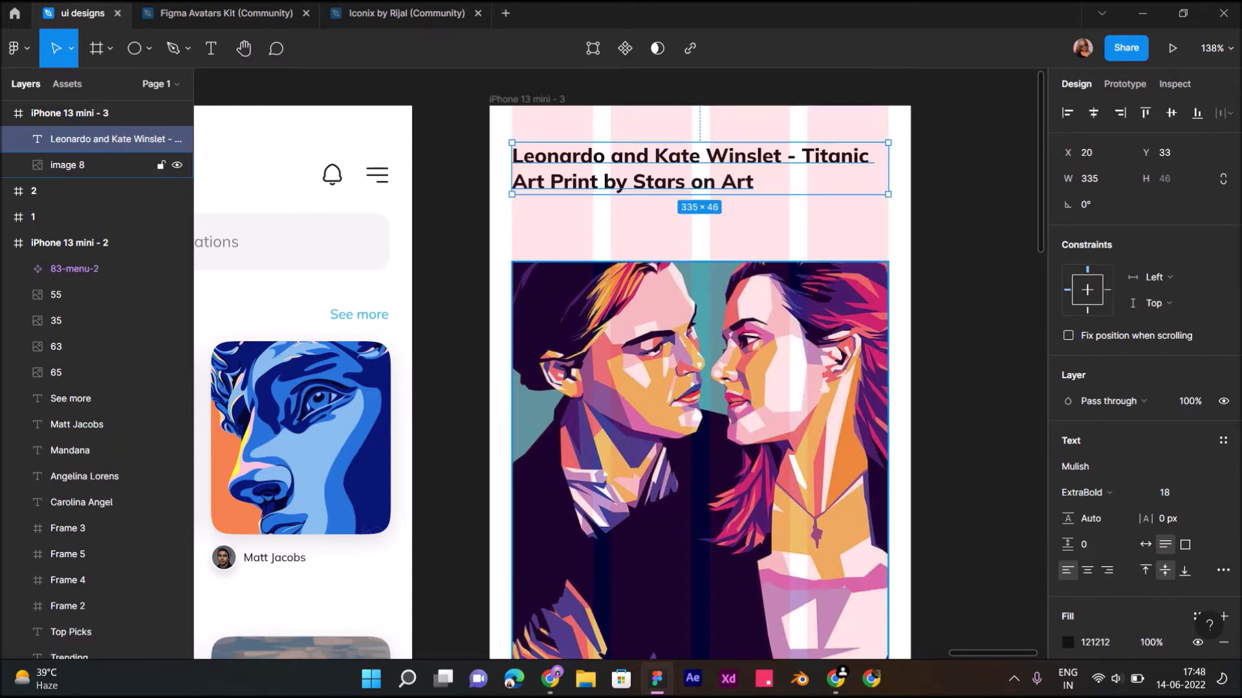
key(Down)
key(Down)
key(Down)
key(Down)
key(Down)
key(Down)
key(Down)
key(Down)
key(Down)
key(Down)
key(Down)
key(Down)
Step: Shift the title and the artwork down together
scroll(657, 350, down, 3)
ctrl+scroll(657, 349, down, 5)
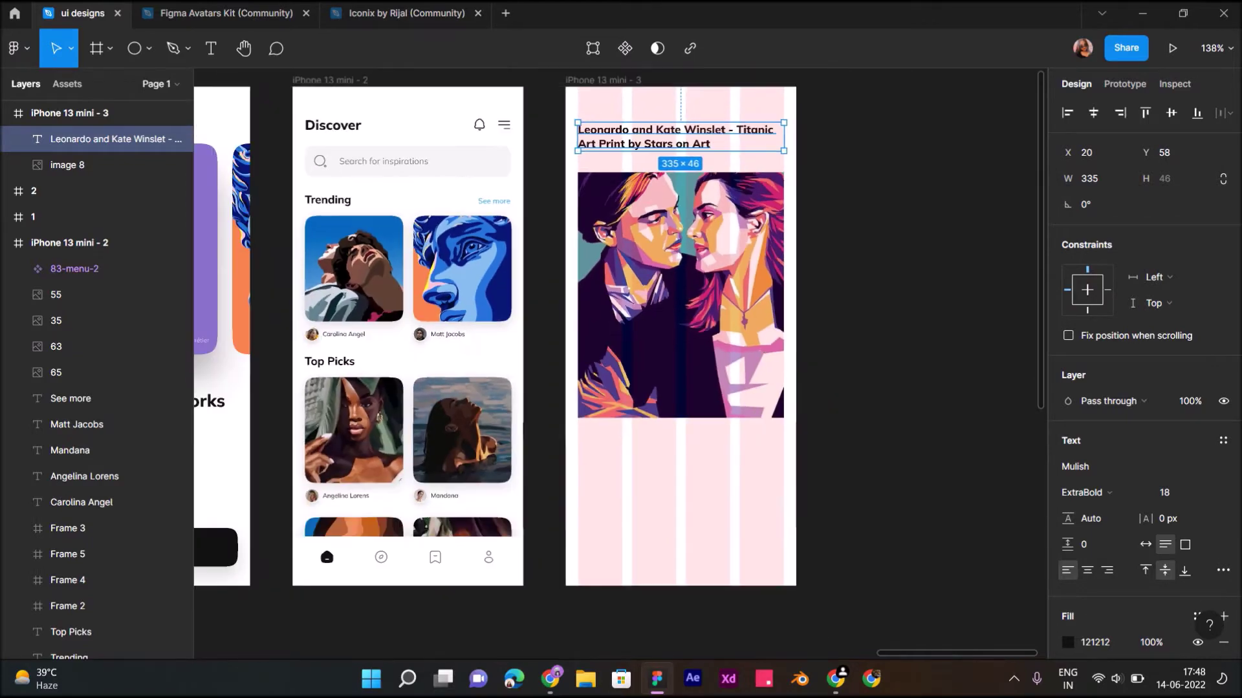
shift+click(681, 294)
key(Down)
key(Down)
key(Down)
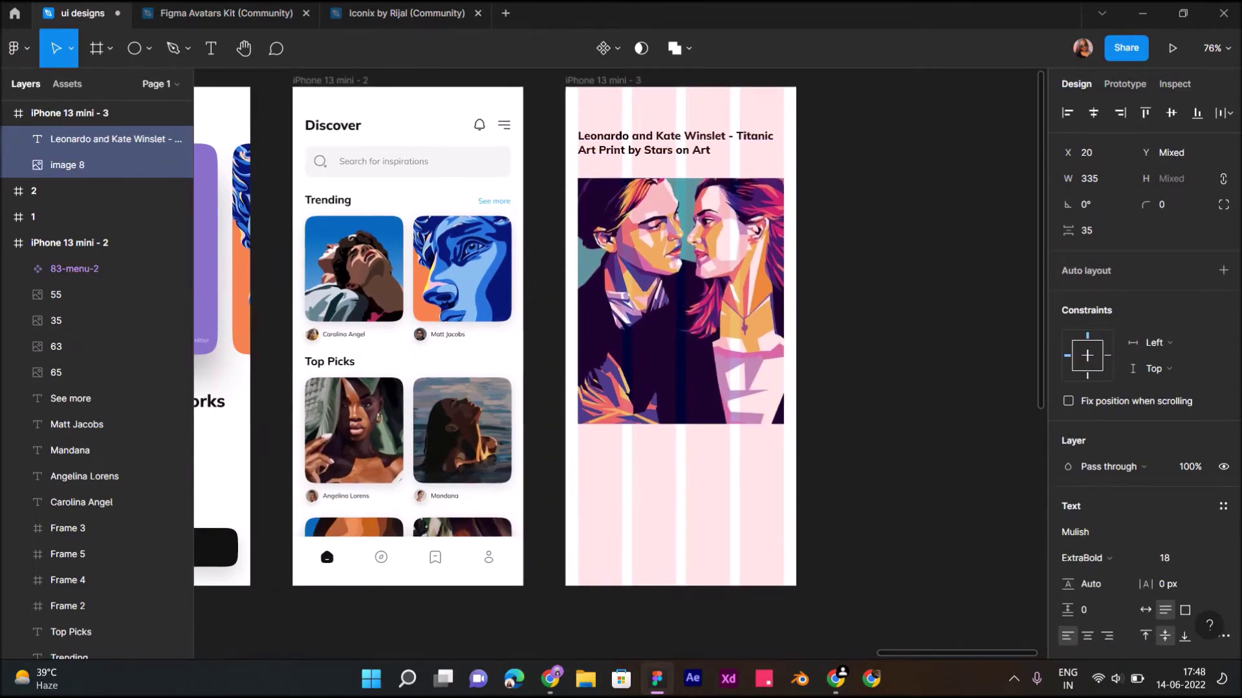
key(Down)
key(Down)
key(Down)
key(Down)
key(Down)
key(Down)
click(634, 155)
ctrl+scroll(633, 158, up, 5)
scroll(634, 158, up, 3)
Step: Draw a placeholder circle at the frame's top-right and copy the 86-close-circle icon from Iconix
key(o)
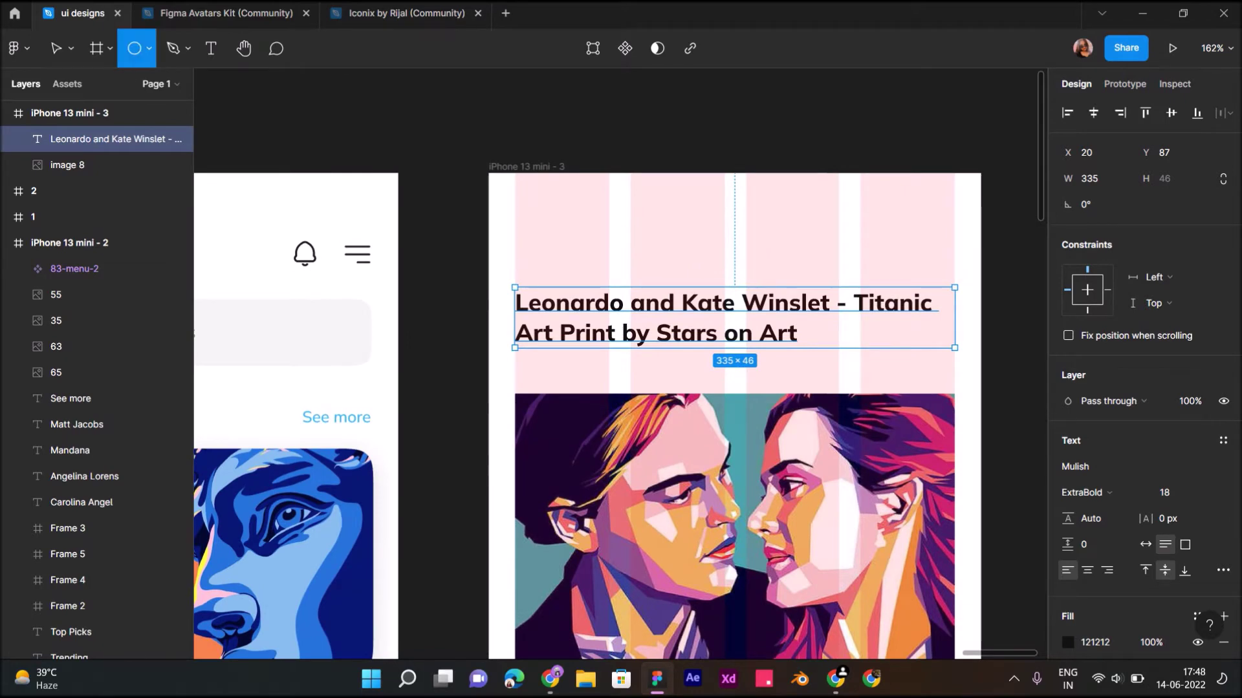
scroll(587, 416, right, 5)
drag(750, 231, 797, 278)
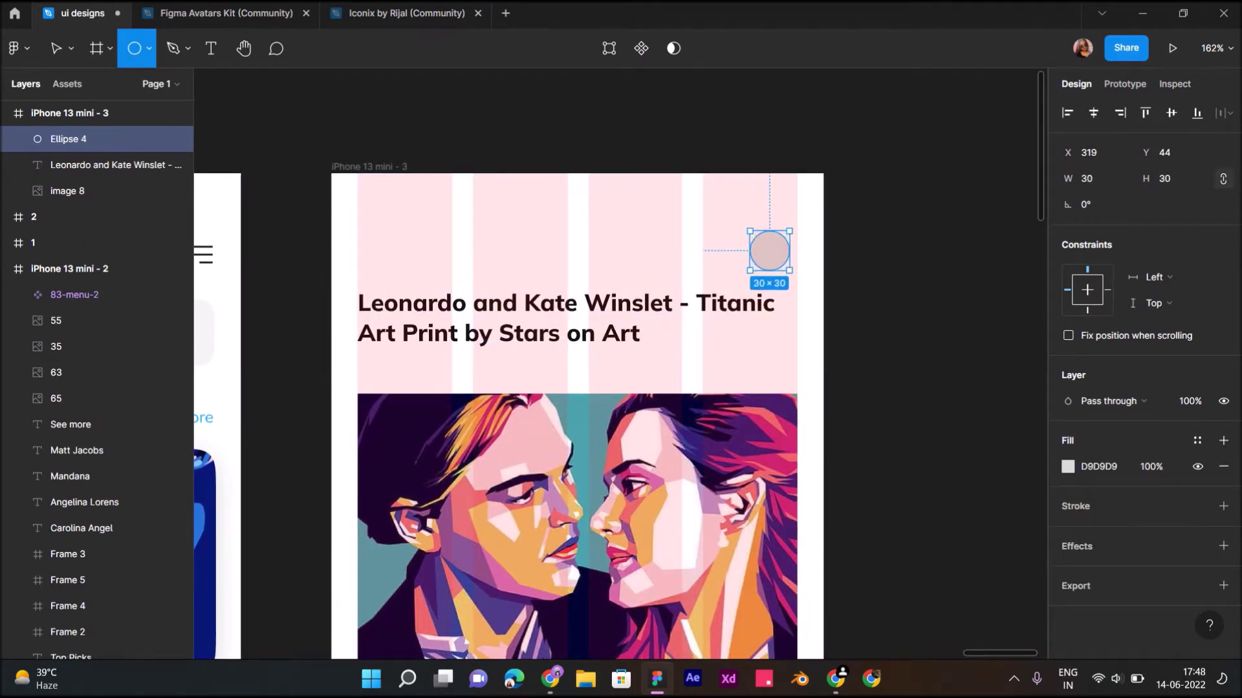
key(Up)
key(Up)
key(Up)
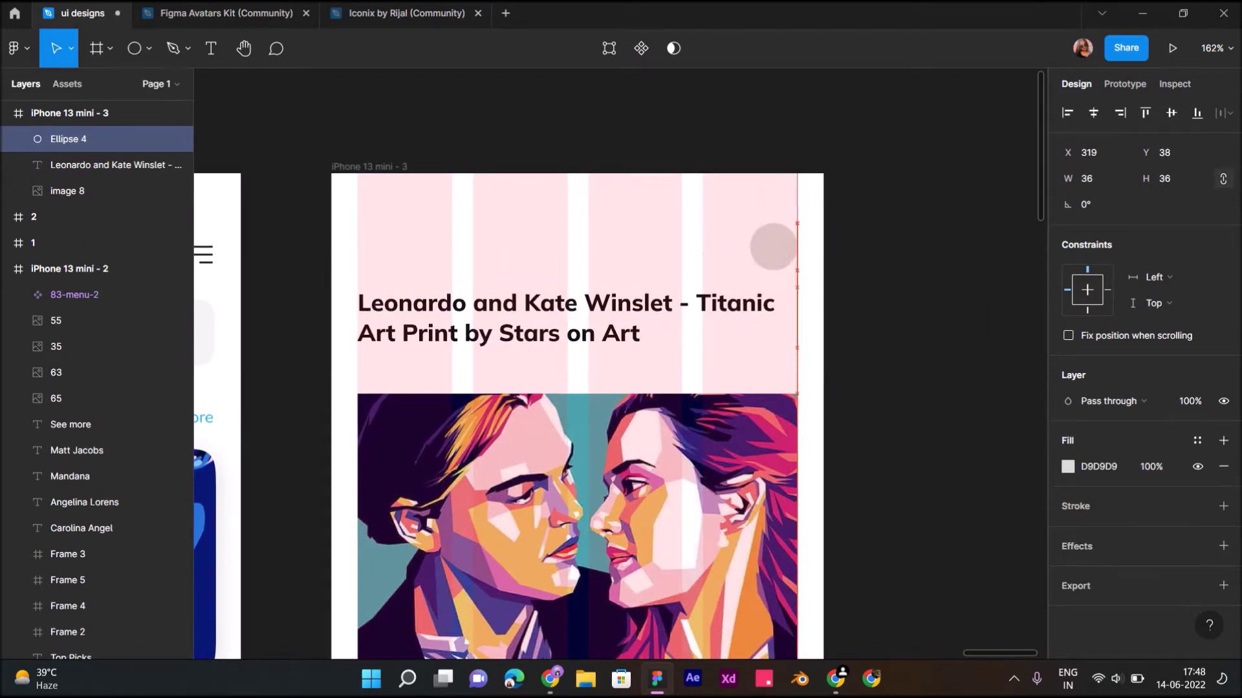
click(406, 13)
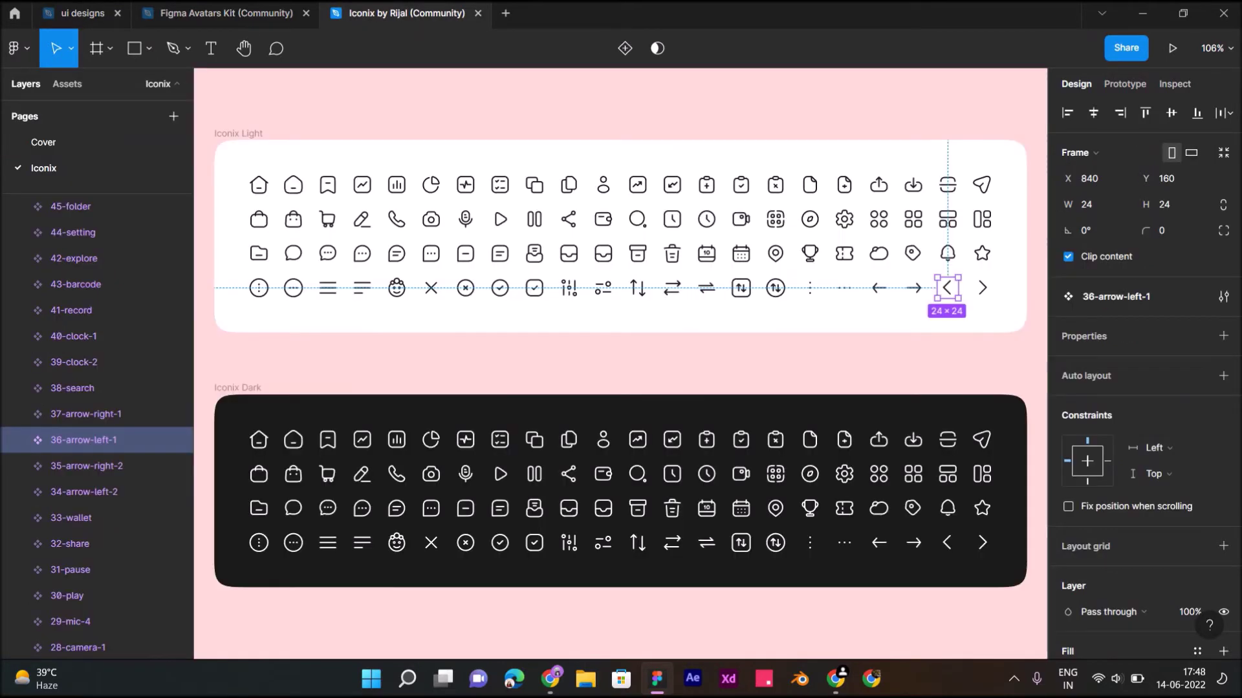
click(465, 288)
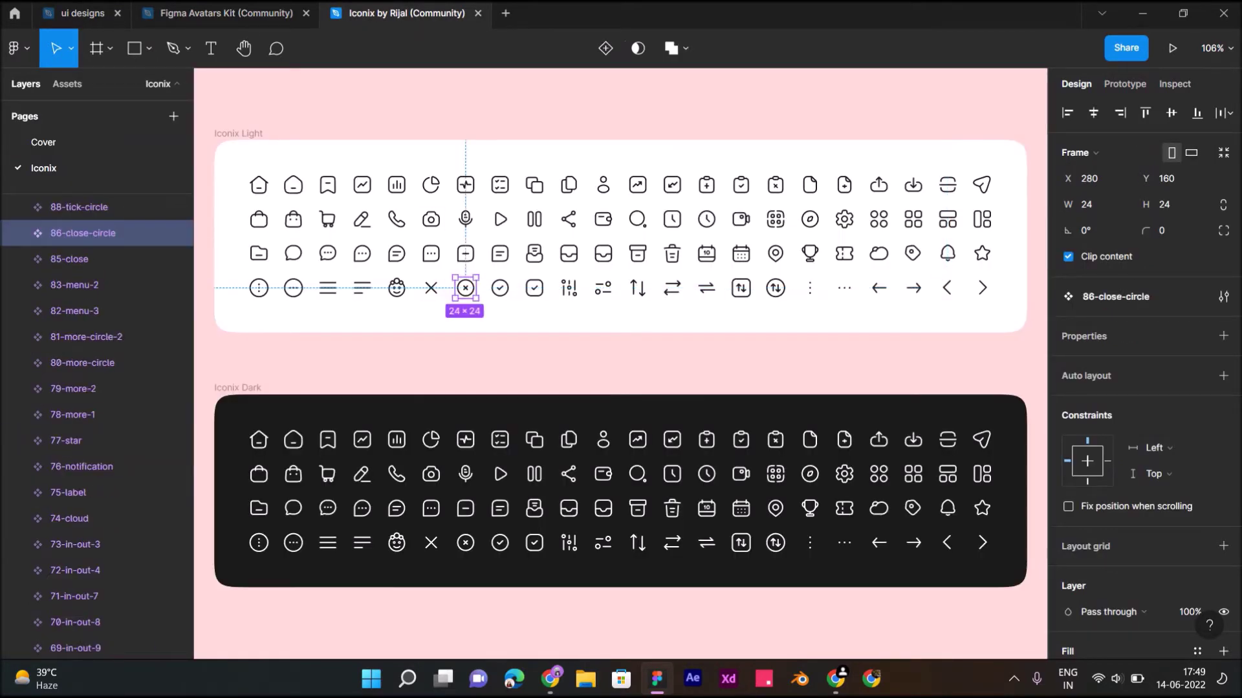
click(82, 13)
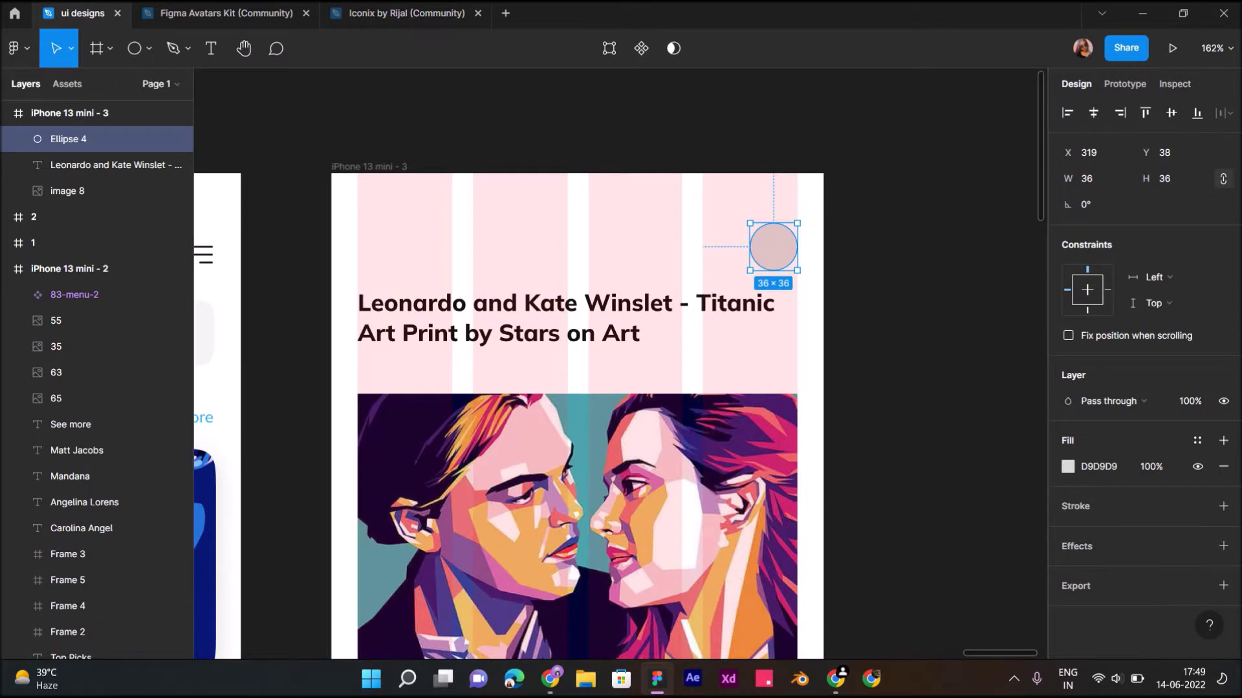
Step: Replace the placeholder with the close-circle icon at top-right, coloured light grey 9C9C9C
key(Delete)
key(ctrl+v)
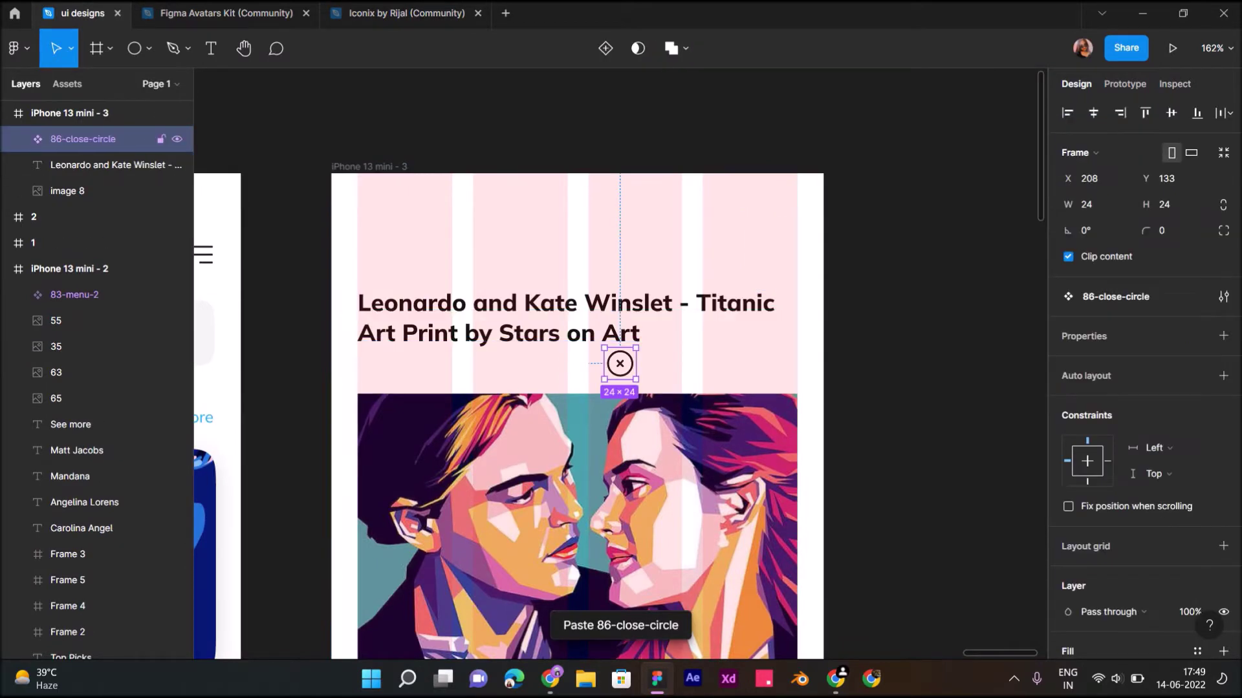
drag(619, 364, 781, 249)
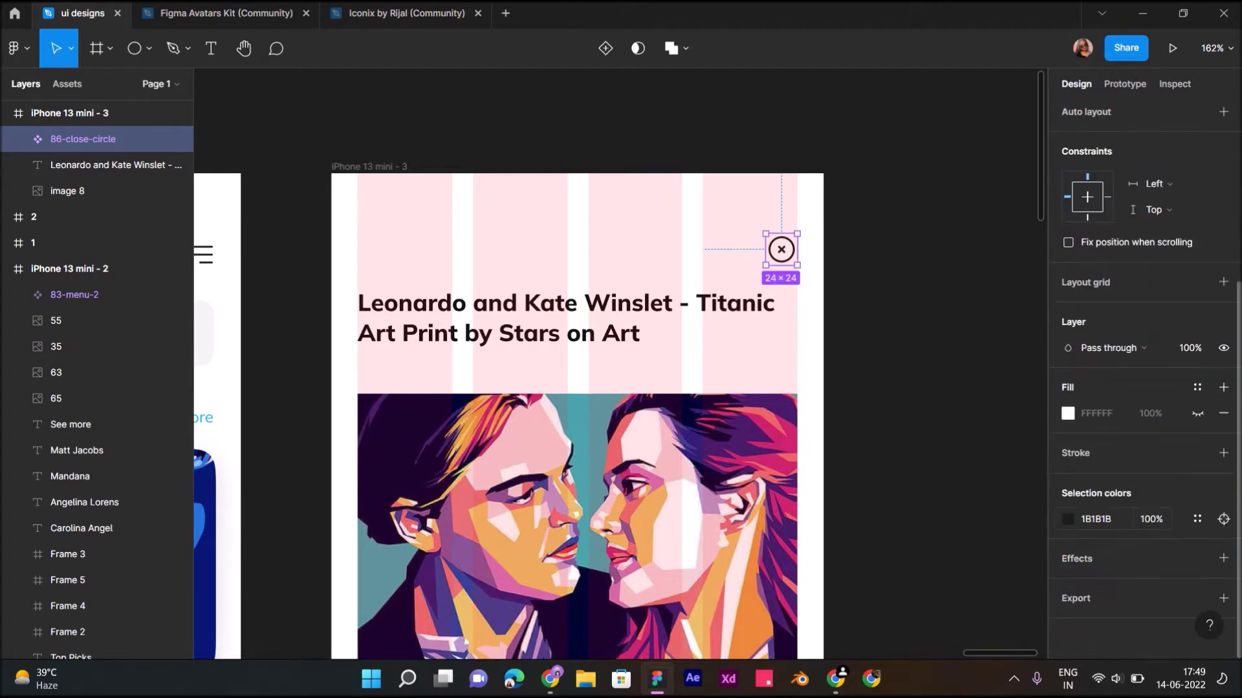
click(1068, 519)
click(854, 360)
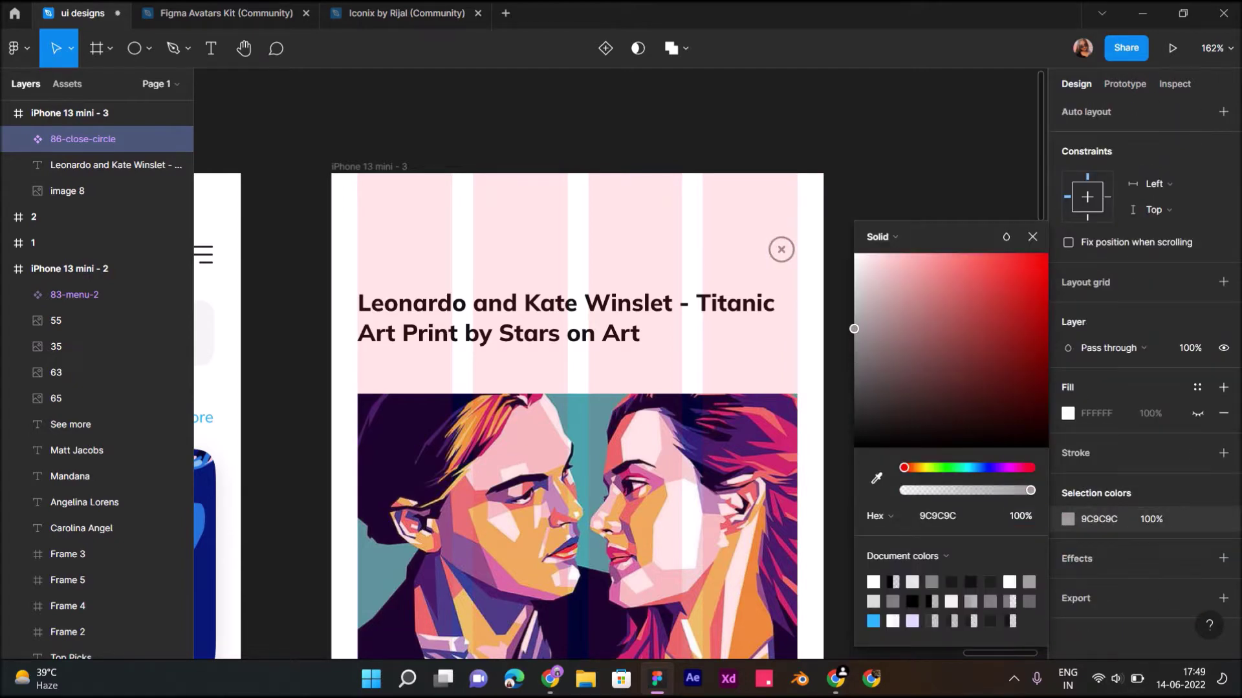
click(797, 103)
Step: Nudge the Titanic artwork image down to Y 191
scroll(797, 104, down, 5)
scroll(621, 362, down, 1)
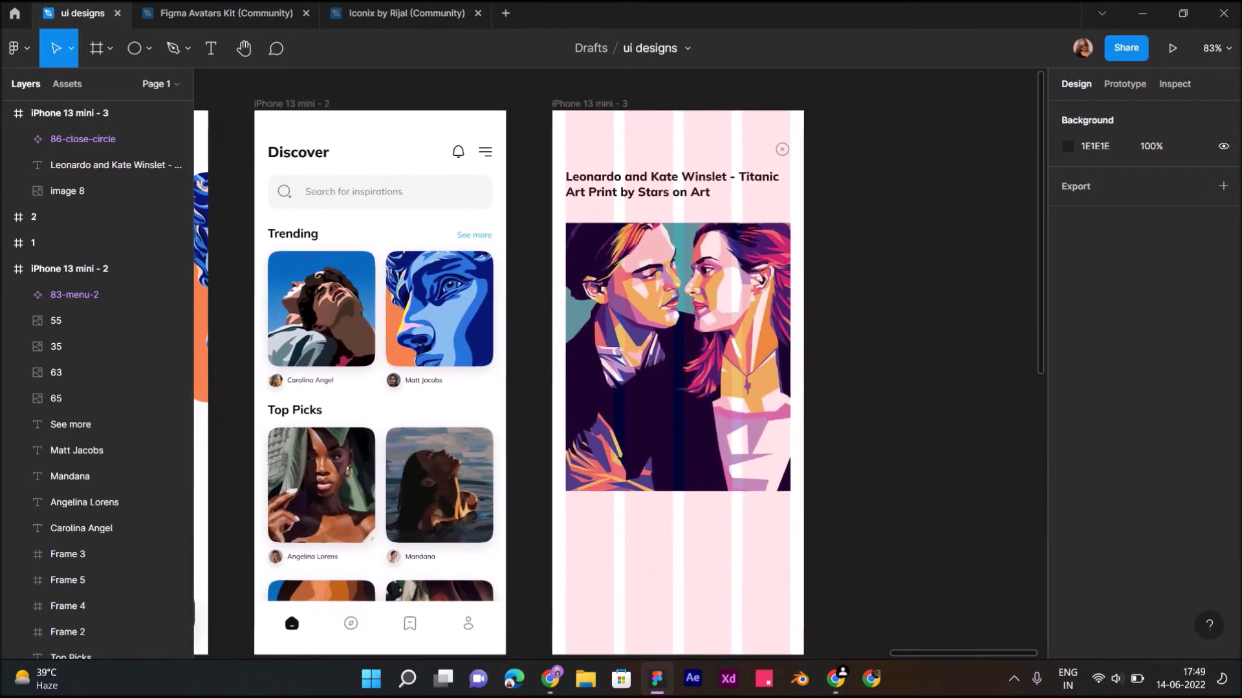
click(67, 191)
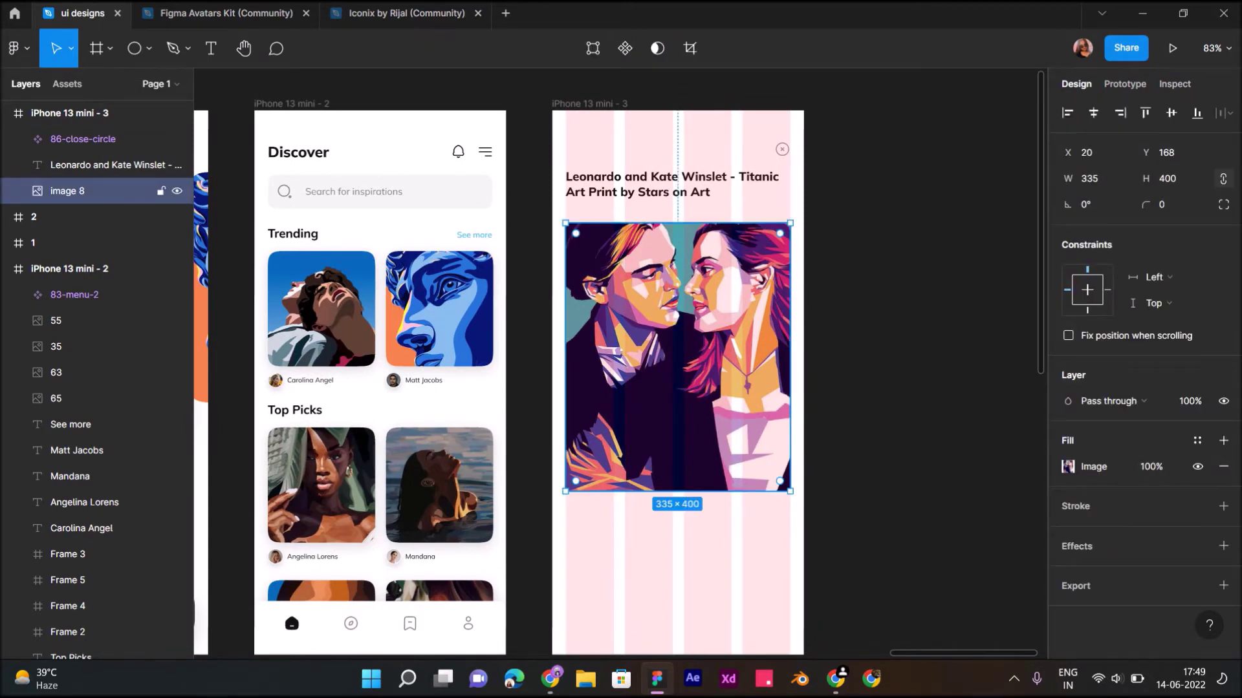
key(Down)
key(Down)
key(Down)
key(Down)
key(Down)
key(Down)
key(Down)
key(Down)
key(Down)
key(Down)
key(Down)
key(Down)
key(Escape)
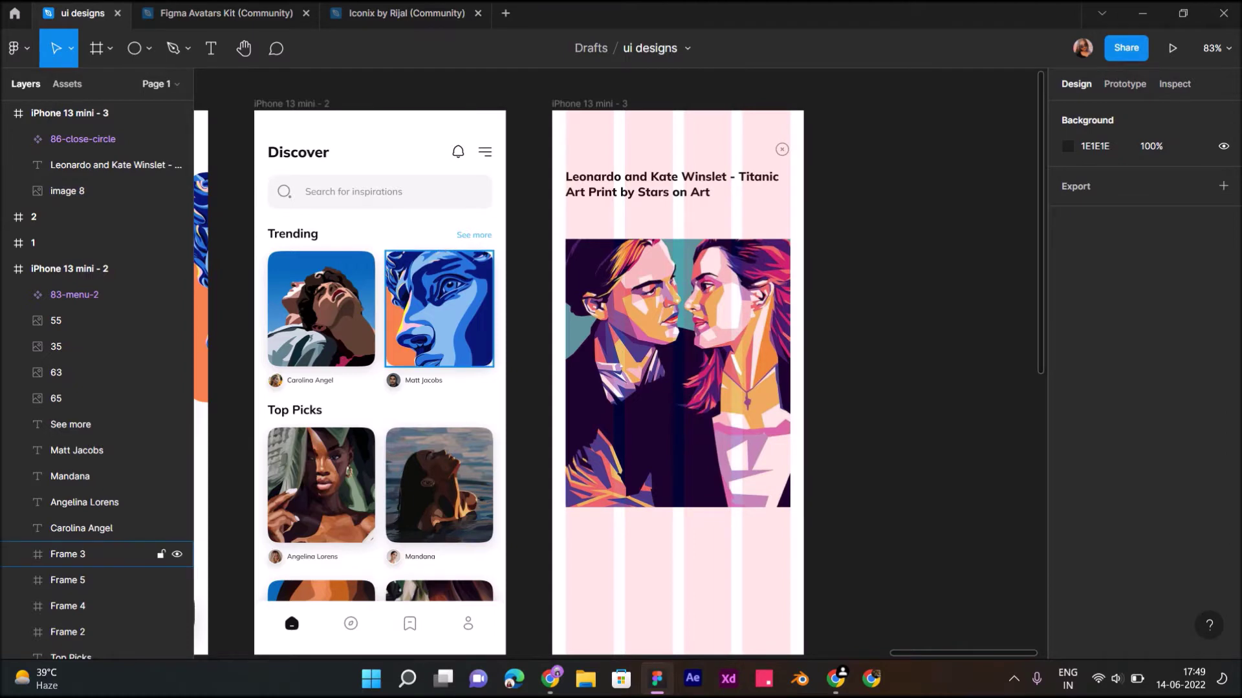
click(407, 13)
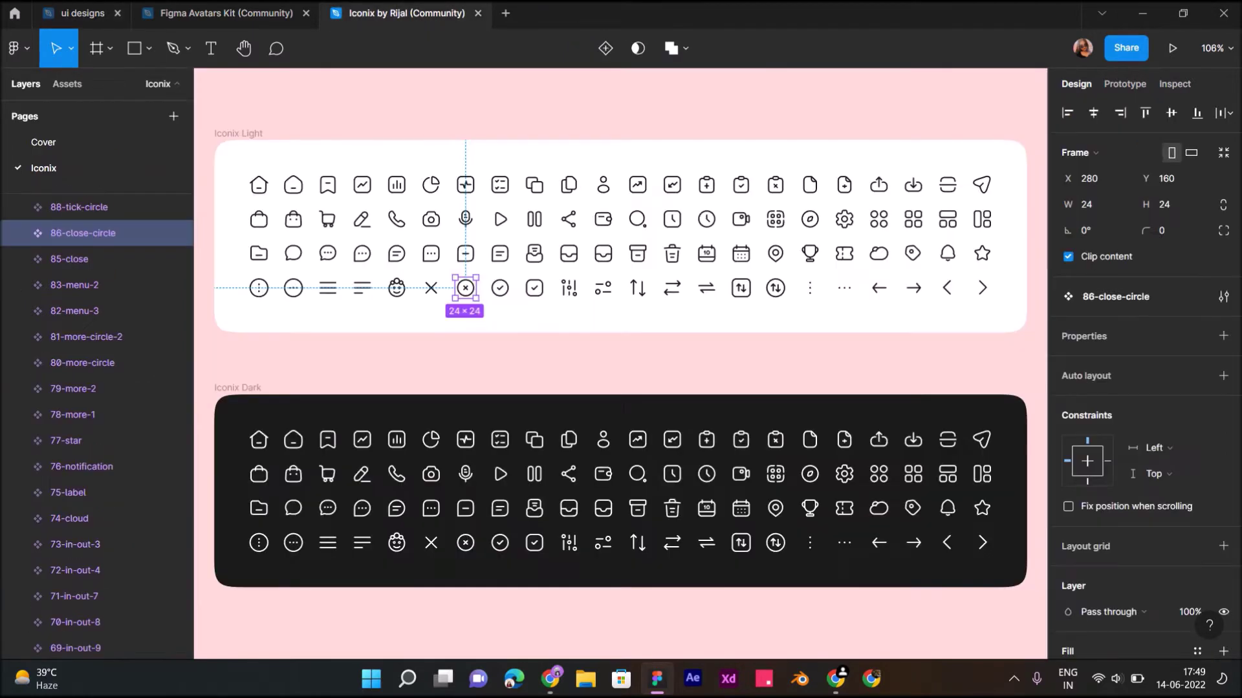
Step: Find and copy oval avatar 24 in the Figma Avatars Kit file
click(226, 13)
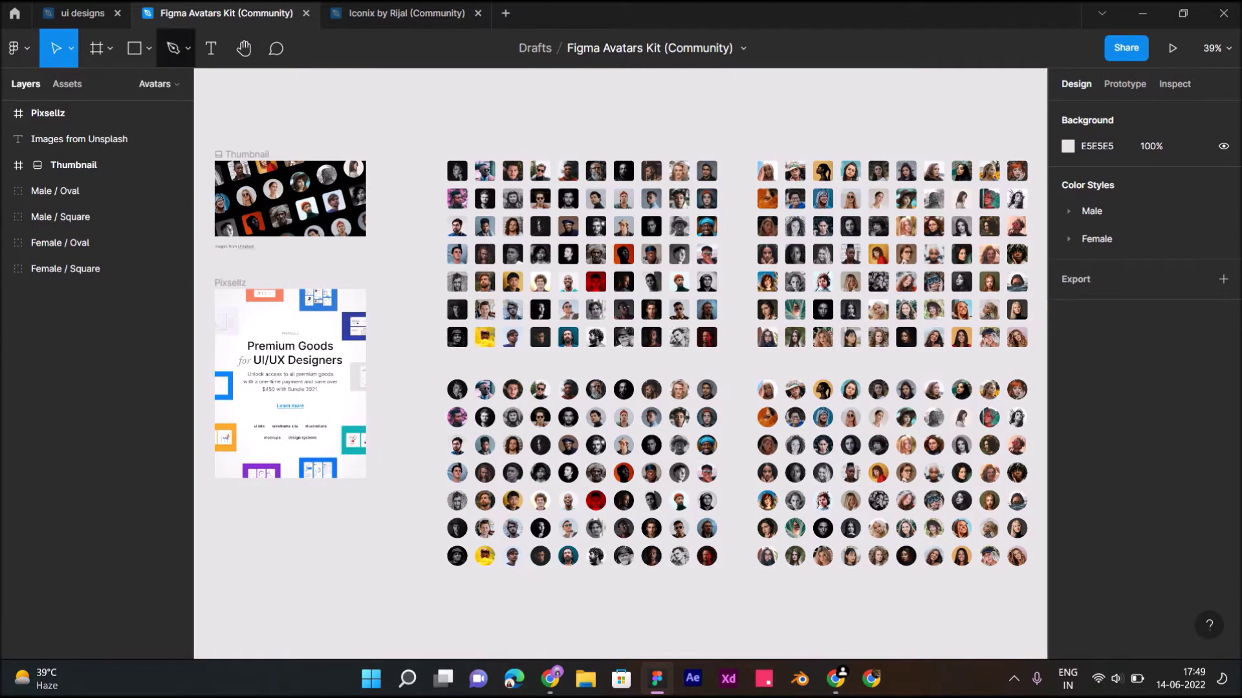
scroll(467, 465, up, 5)
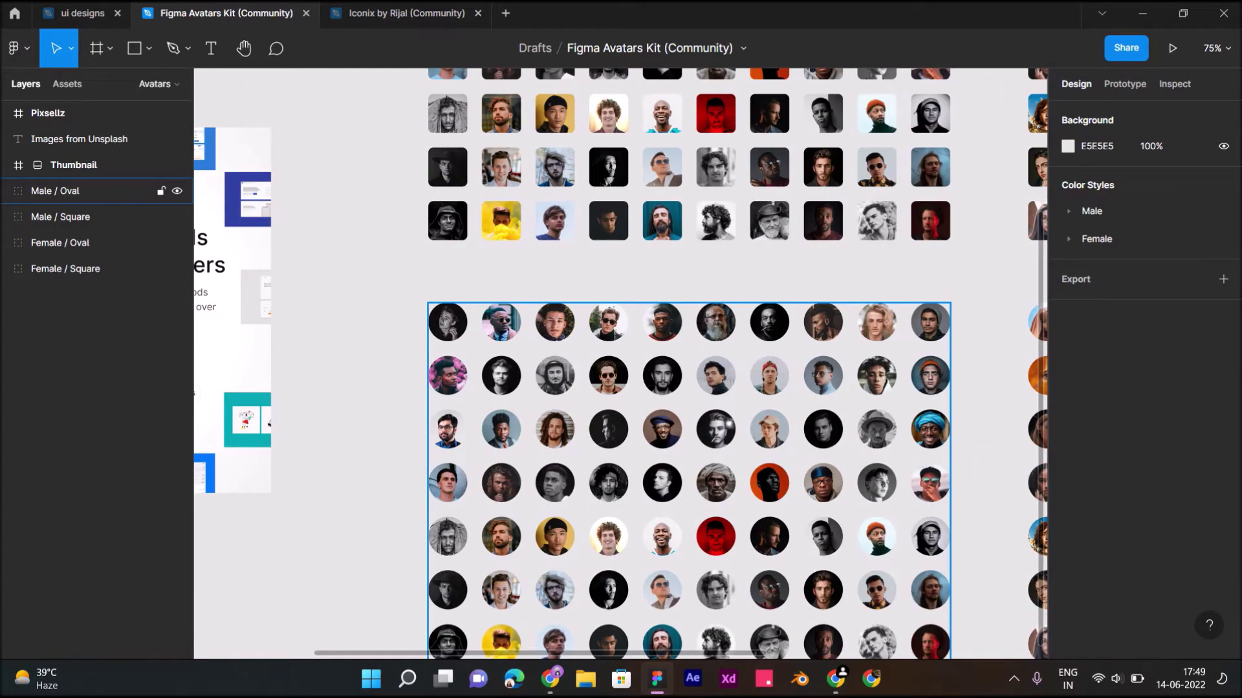
scroll(565, 403, down, 2)
scroll(565, 403, down, 1)
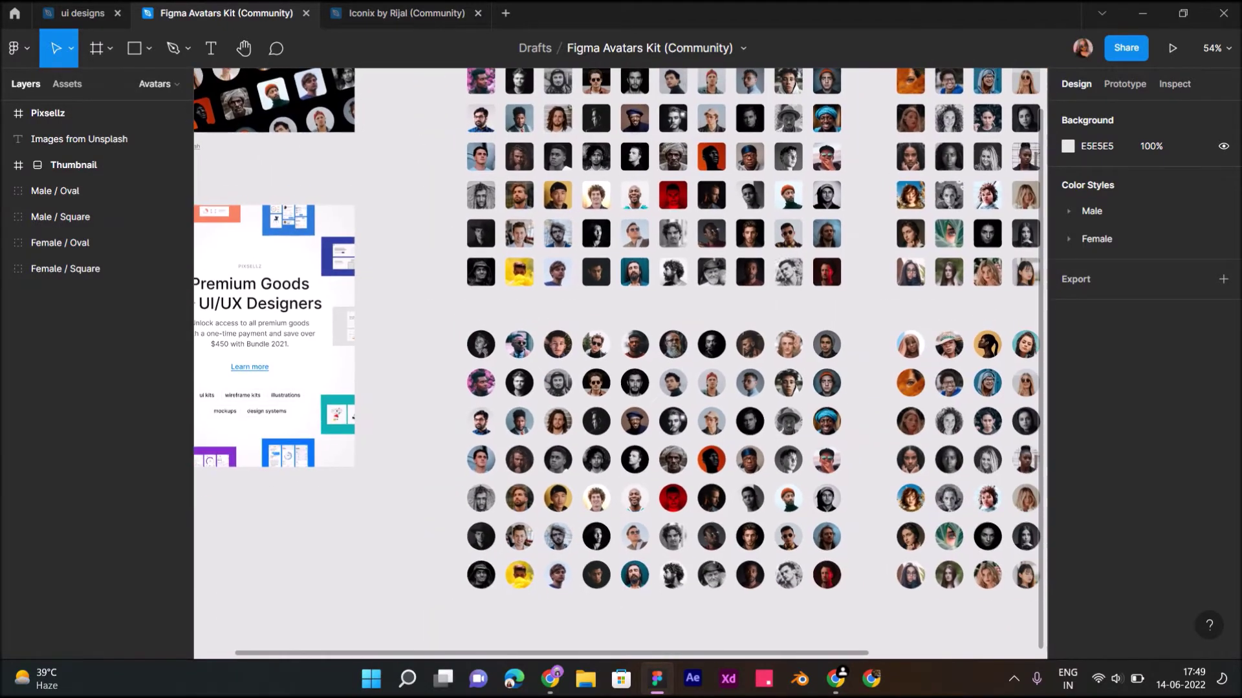
click(749, 344)
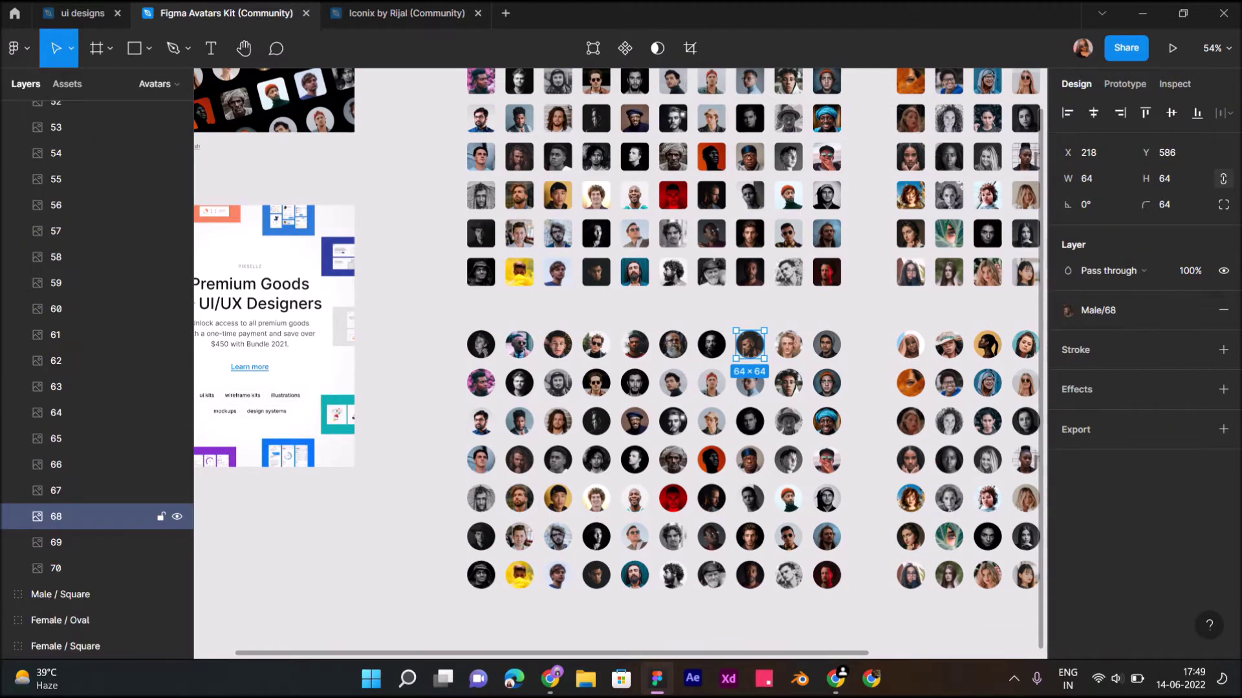
scroll(621, 362, up, 3)
scroll(621, 362, right, 2)
click(60, 594)
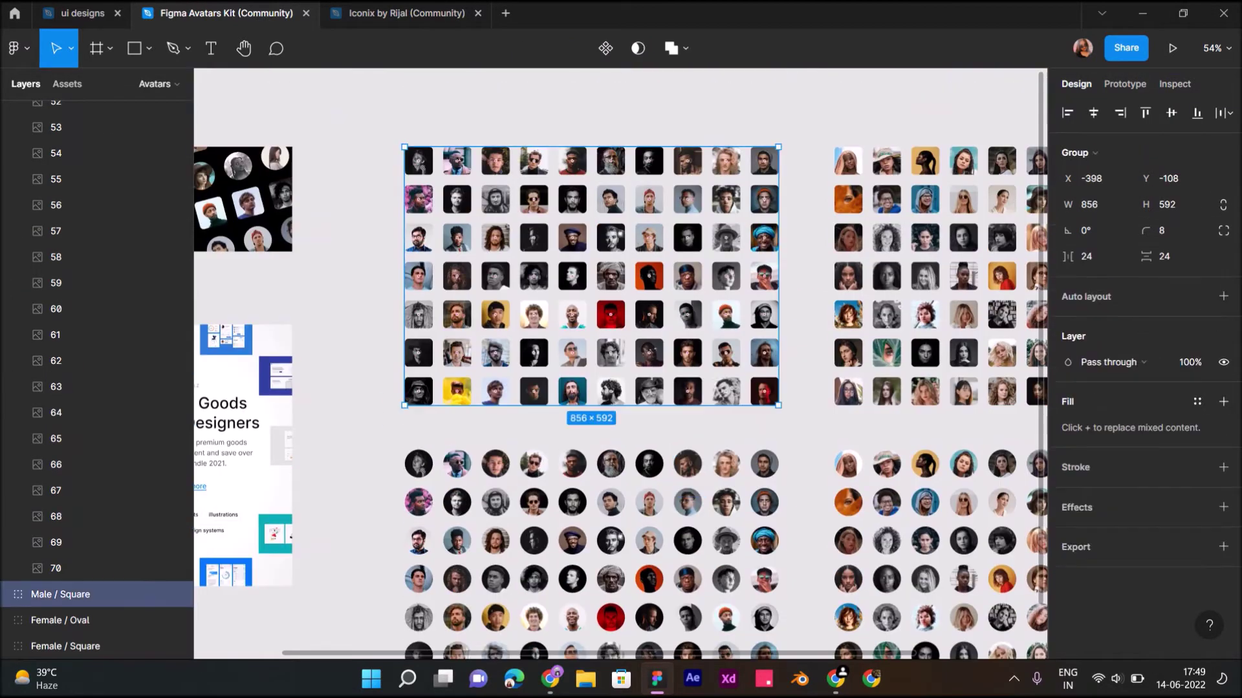
scroll(621, 362, down, 3)
scroll(621, 362, up, 3)
scroll(621, 363, up, 2)
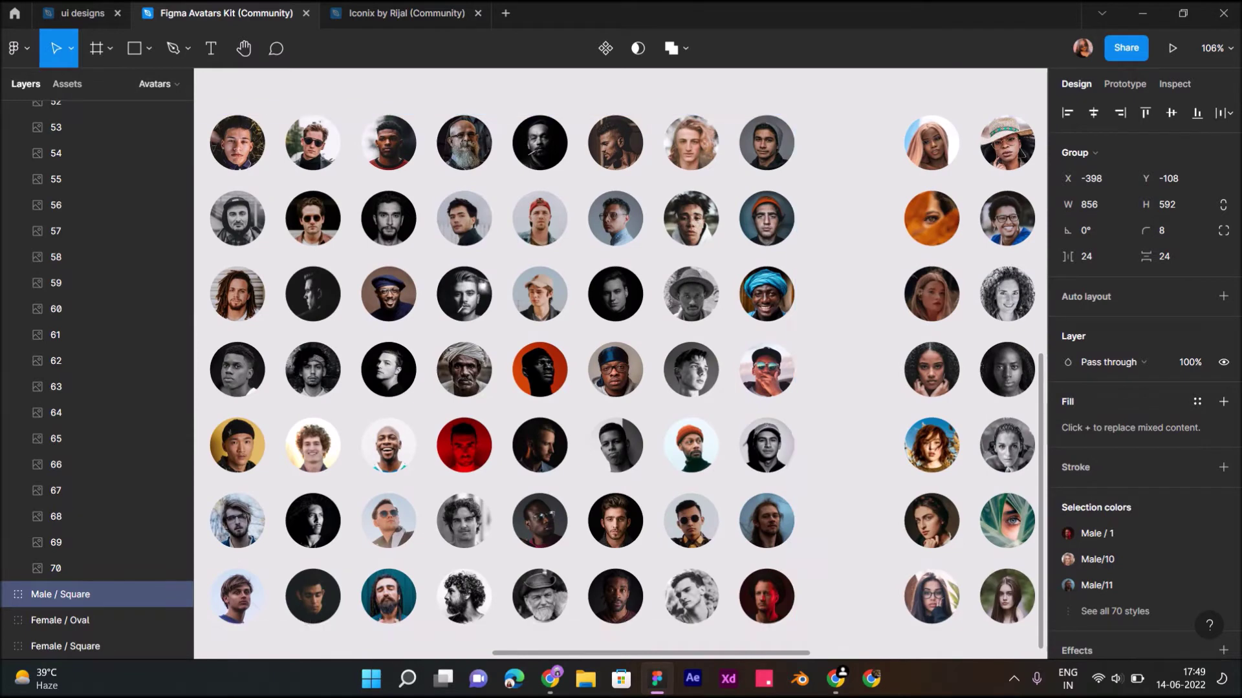
click(691, 445)
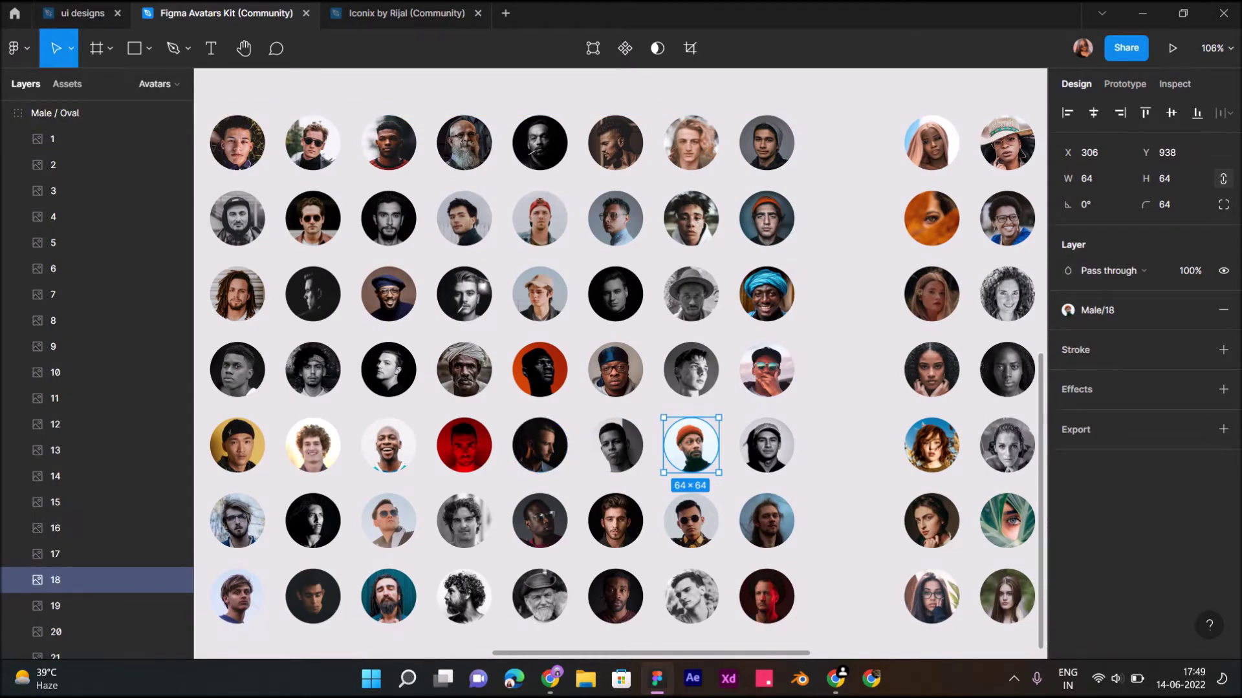
click(577, 482)
double_click(540, 445)
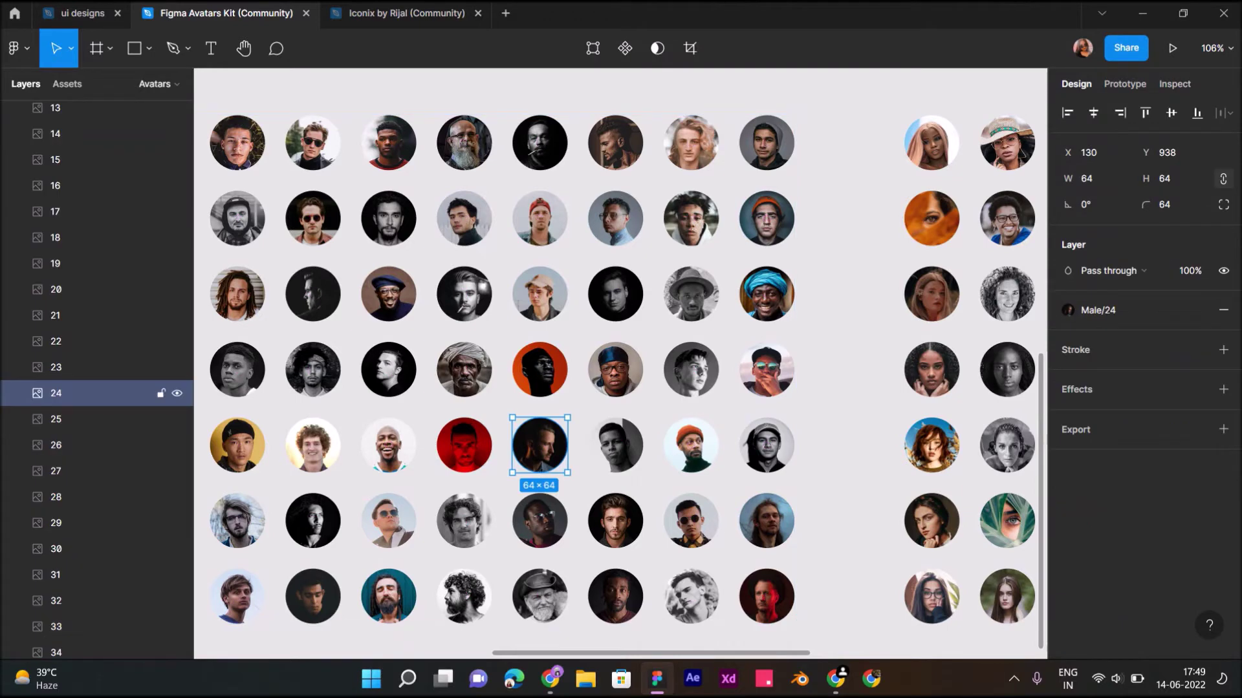
Step: Paste avatar 24 into iPhone 13 mini - 3 below the title, sized 33×33
click(82, 13)
click(589, 104)
key(ctrl+v)
scroll(593, 211, up, 5)
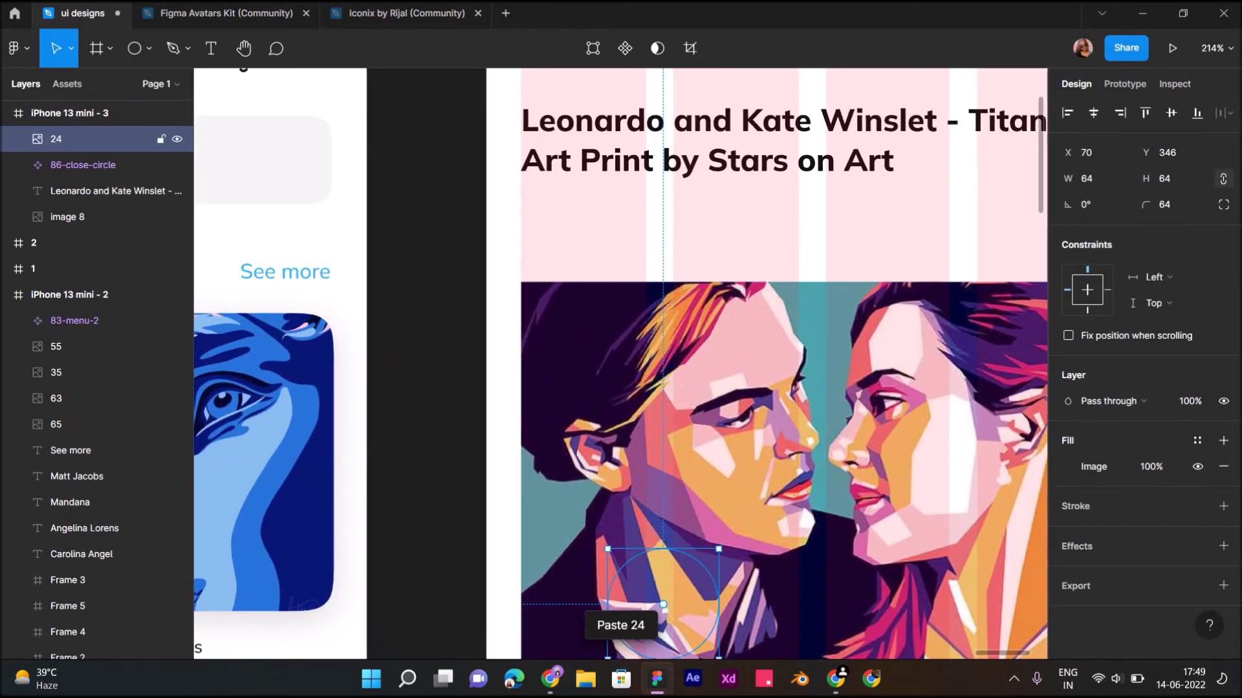
drag(662, 604, 576, 227)
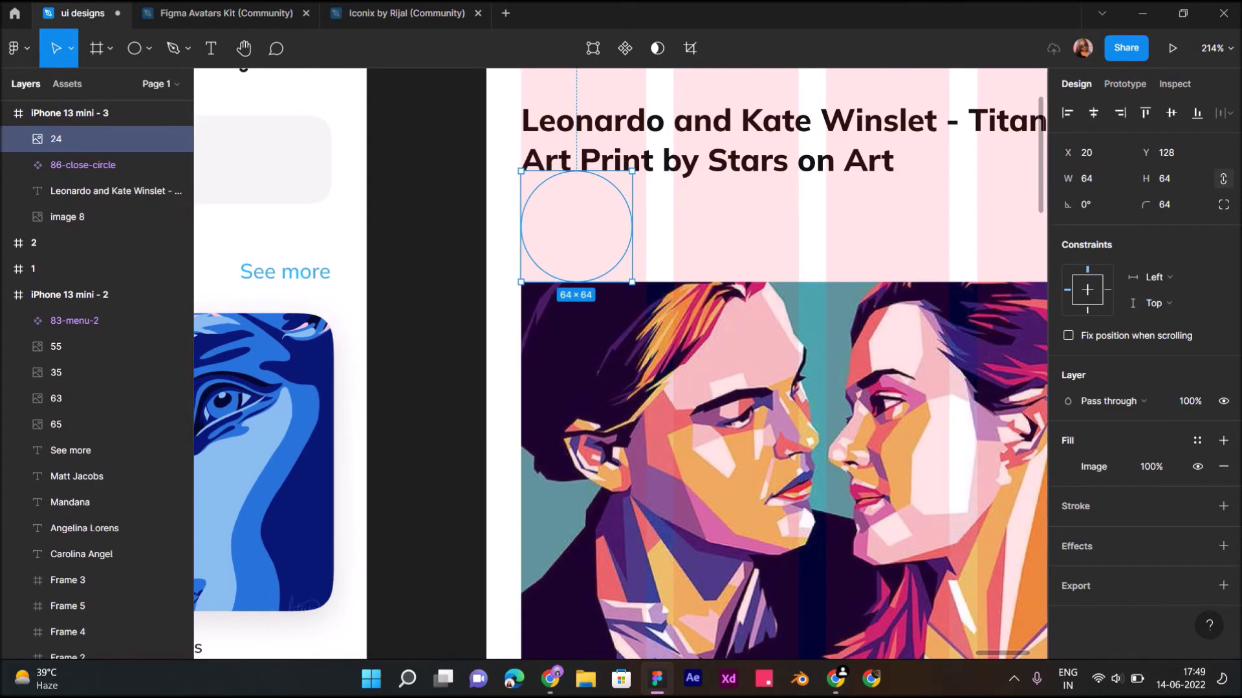
mouse_move(631, 282)
mouse_down()
mouse_move(579, 229)
mouse_move(550, 227)
mouse_up()
key(Escape)
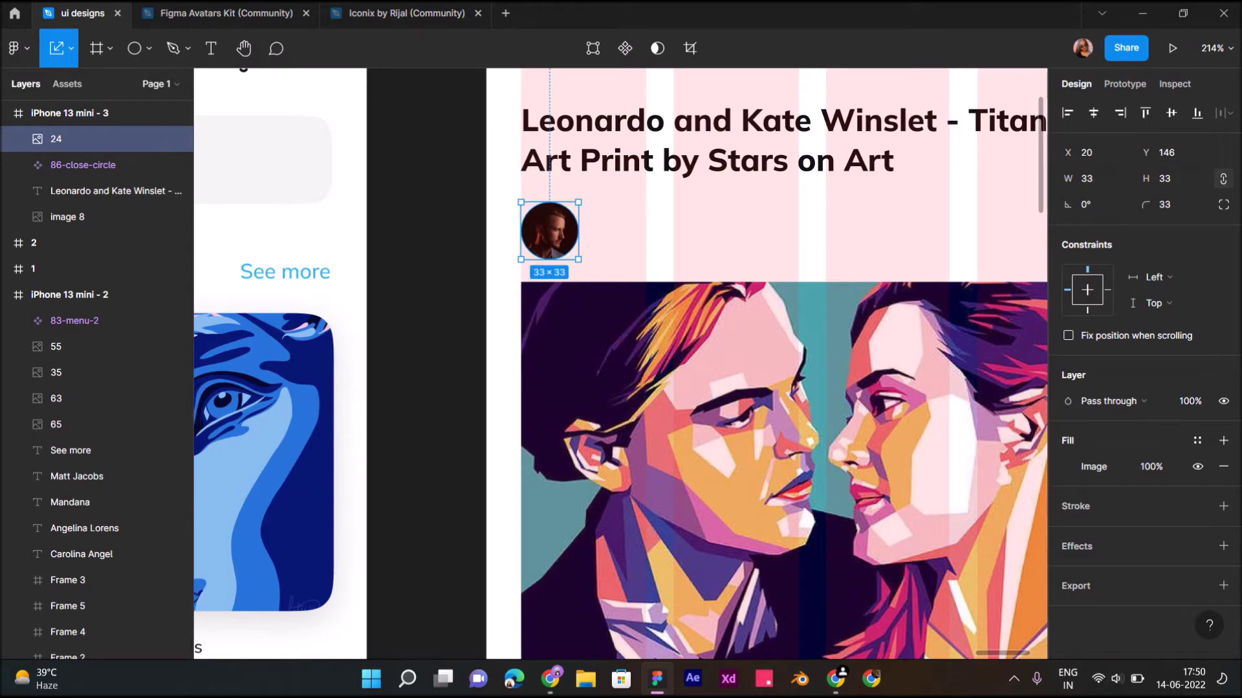
Step: Shift the artwork image about 24 px further down
key(shift+1)
click(97, 217)
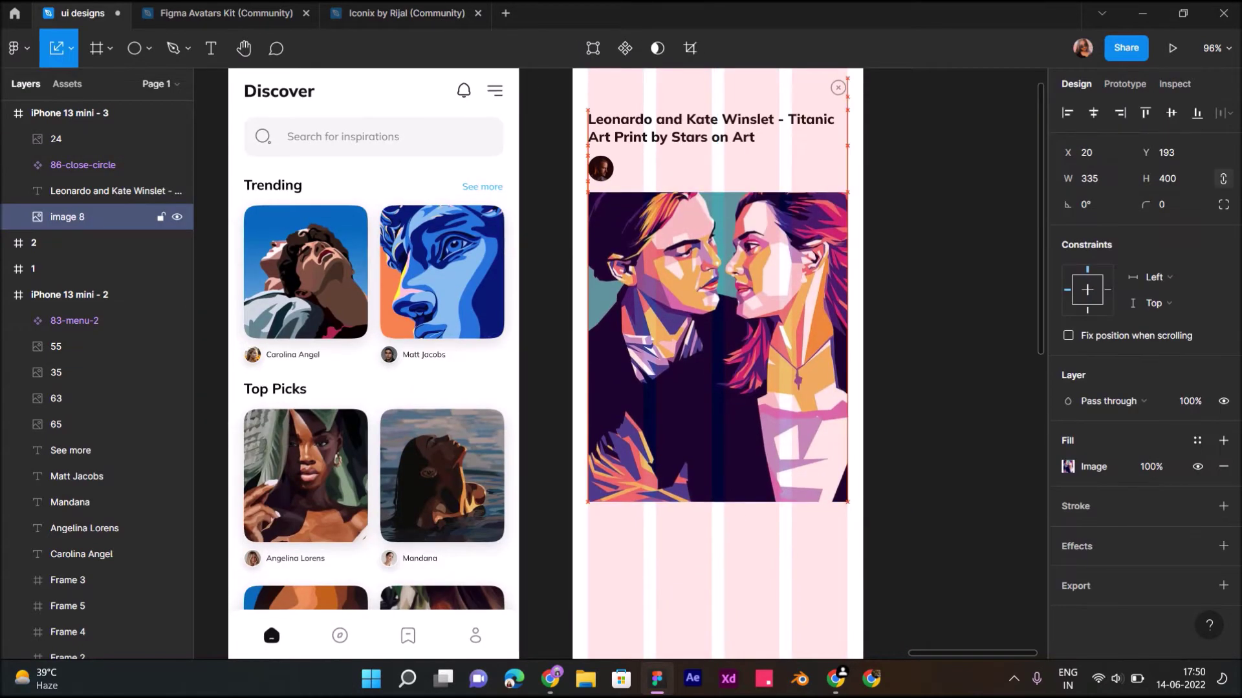
drag(711, 350, 711, 365)
key(alt+Tab)
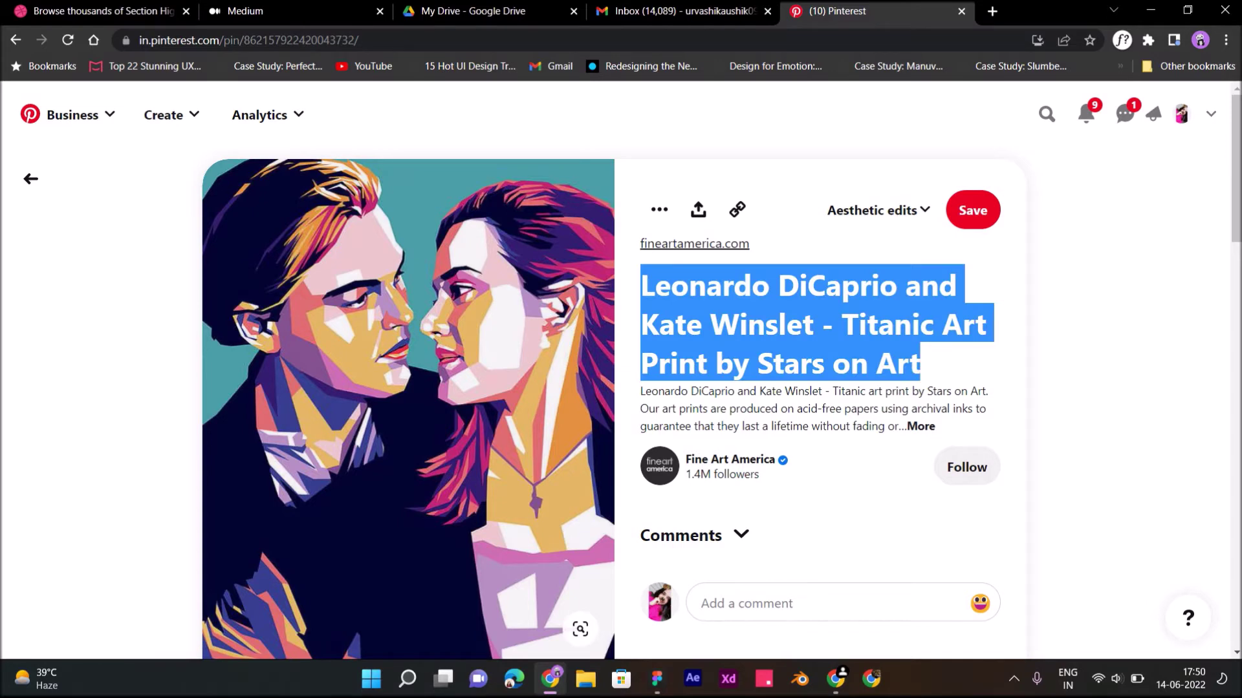
click(920, 427)
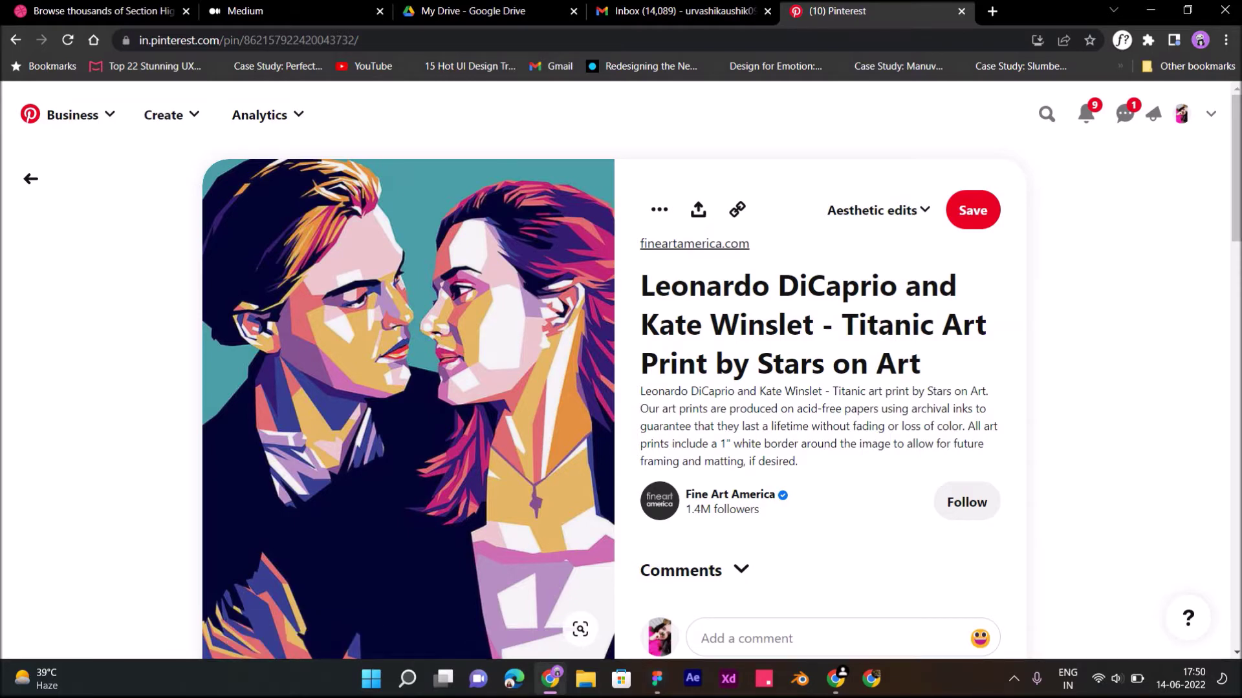
key(alt+Tab)
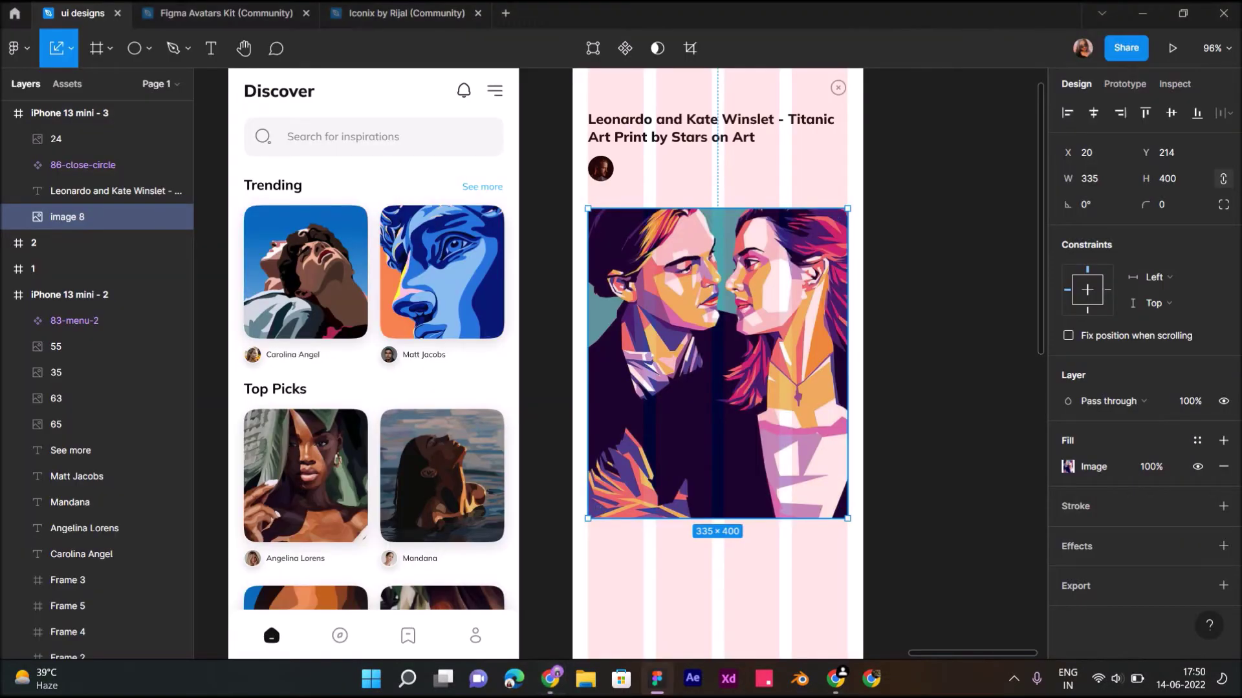
key(alt+Tab)
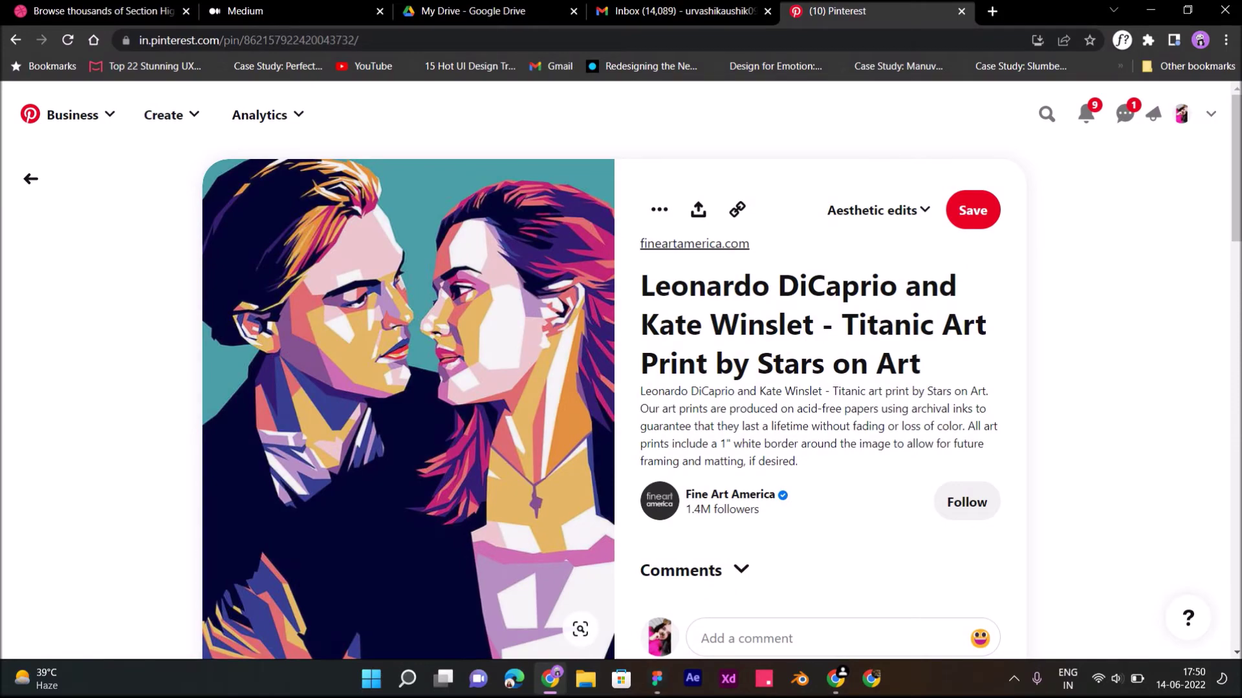
click(550, 679)
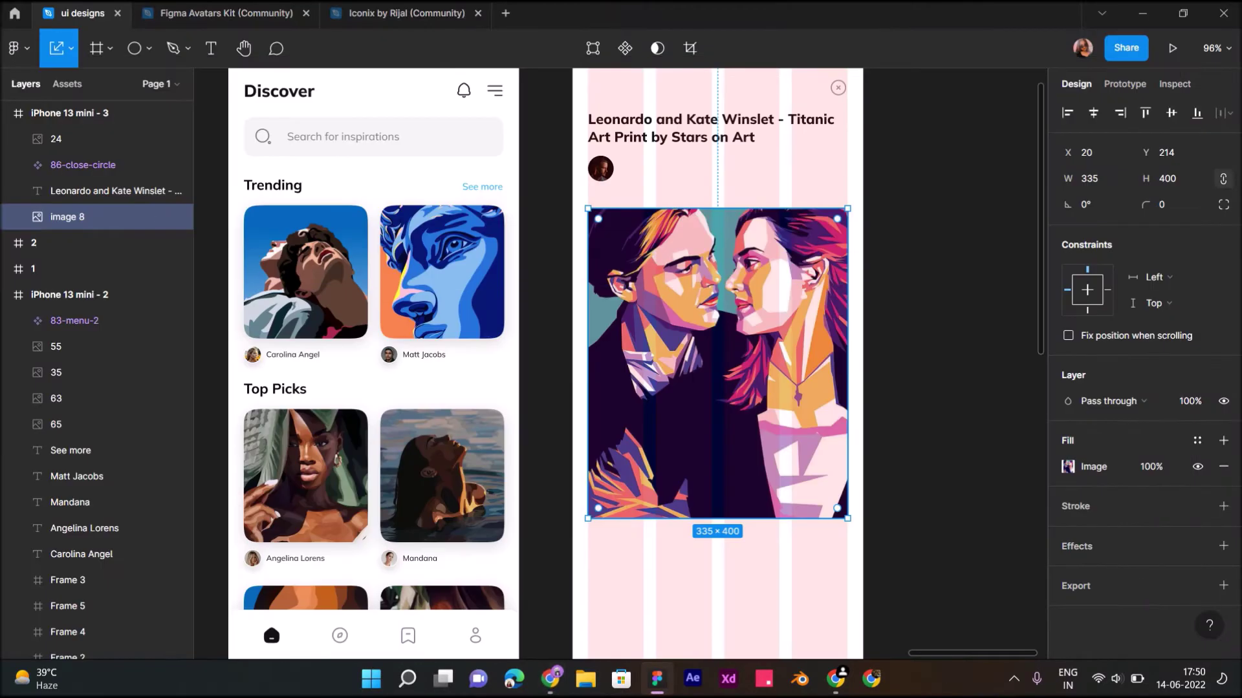
scroll(712, 220, up, 3)
click(498, 130)
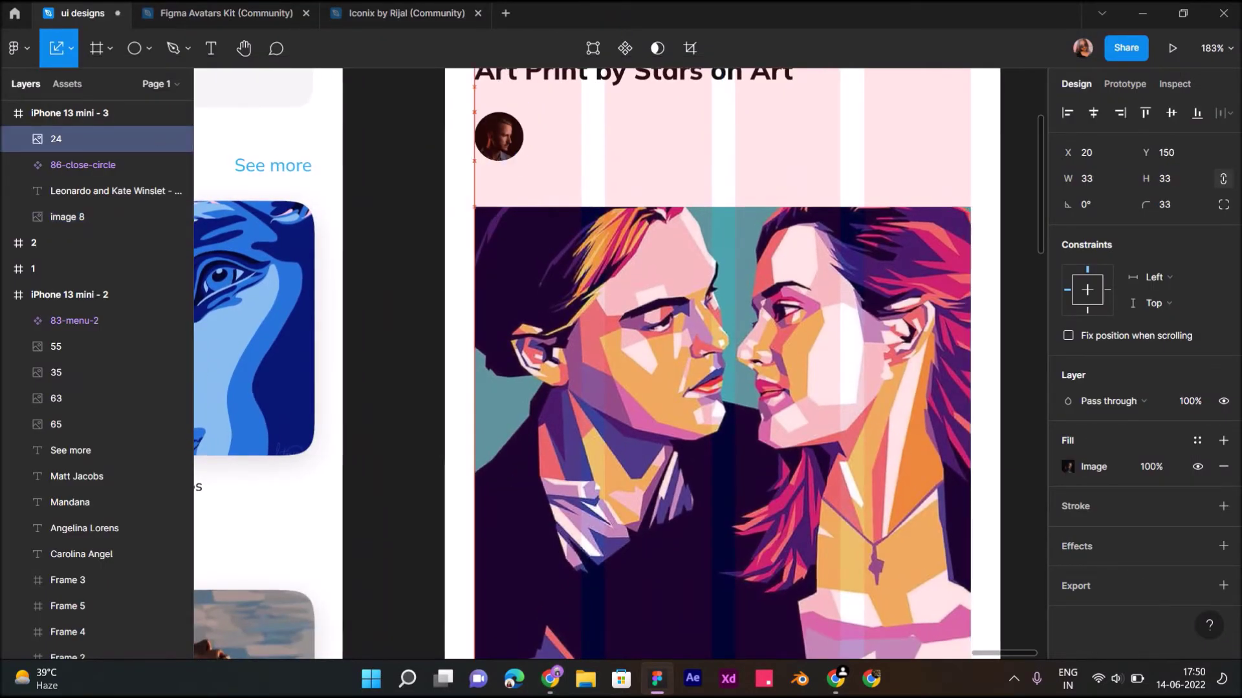
Step: Draw a 31×31 grey-filled circle beside the avatar
key(Escape)
scroll(708, 362, up, 3)
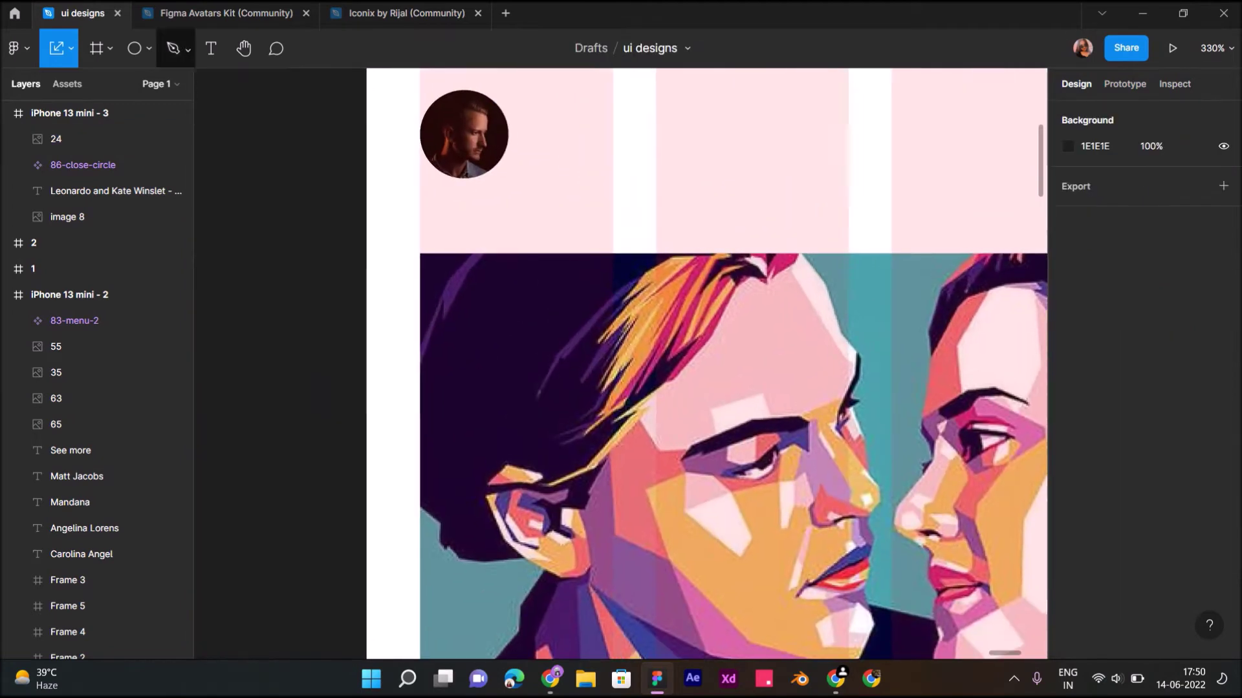
key(o)
drag(538, 98, 621, 181)
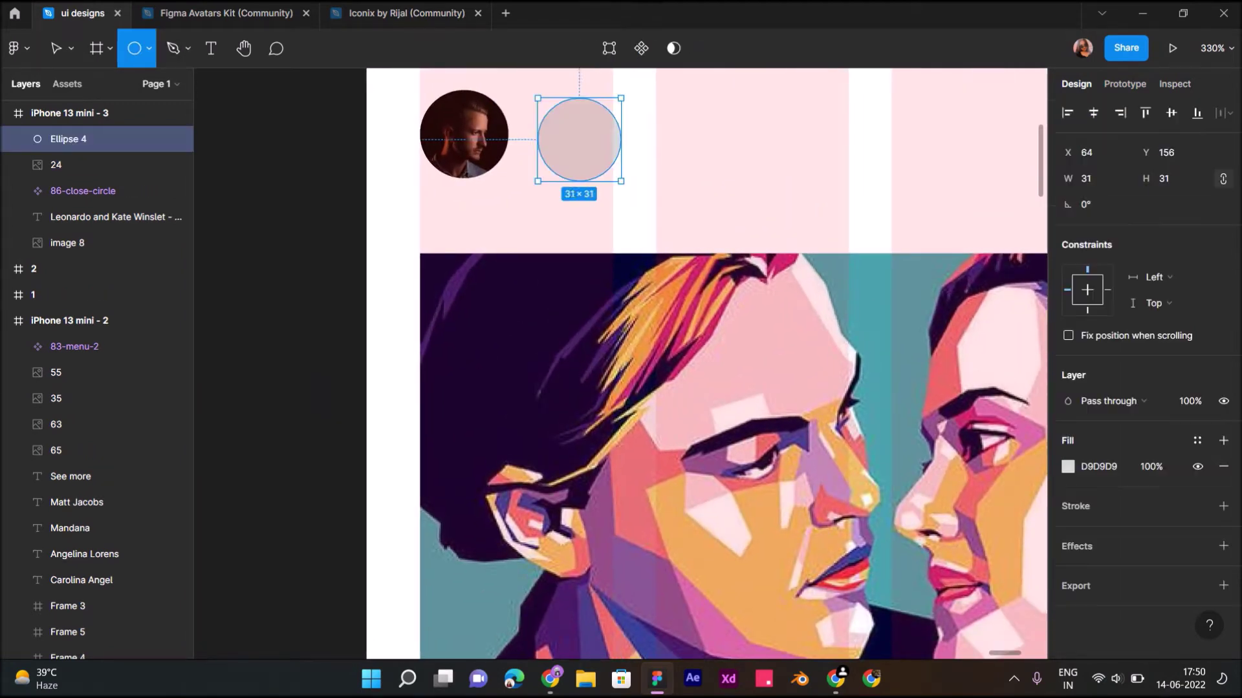
drag(579, 140, 571, 134)
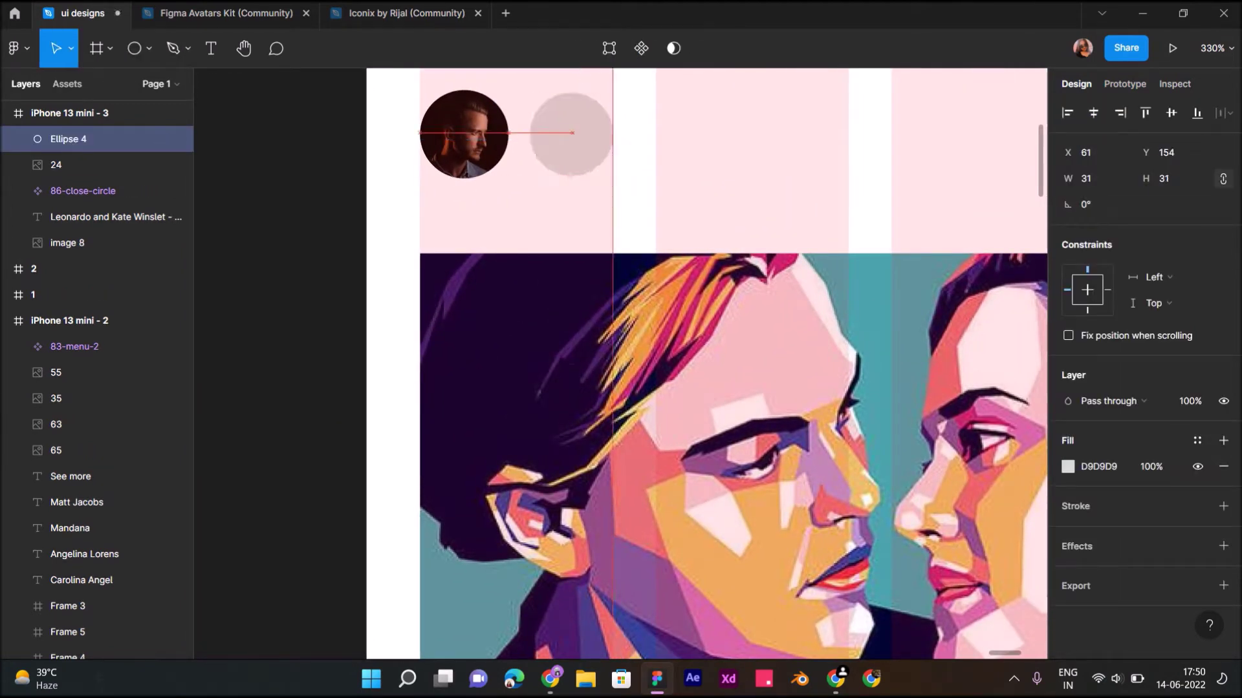
click(1068, 466)
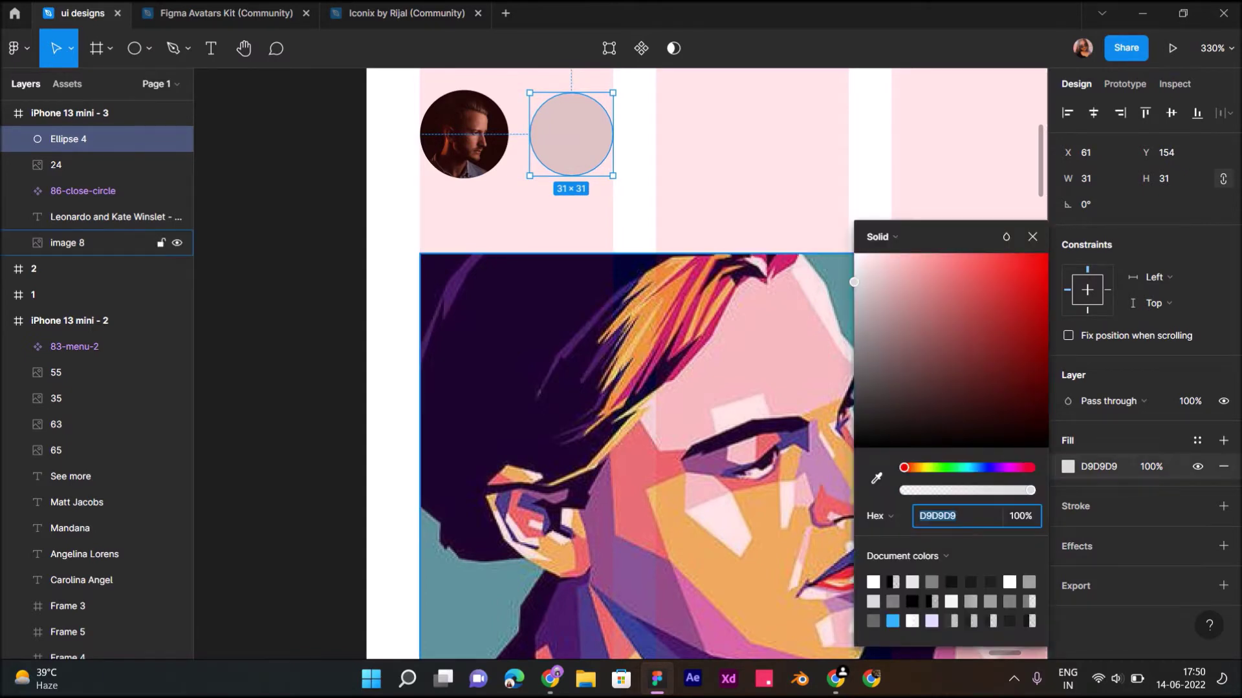
drag(855, 304, 853, 376)
key(Escape)
key(Escape)
scroll(633, 78, up, 5)
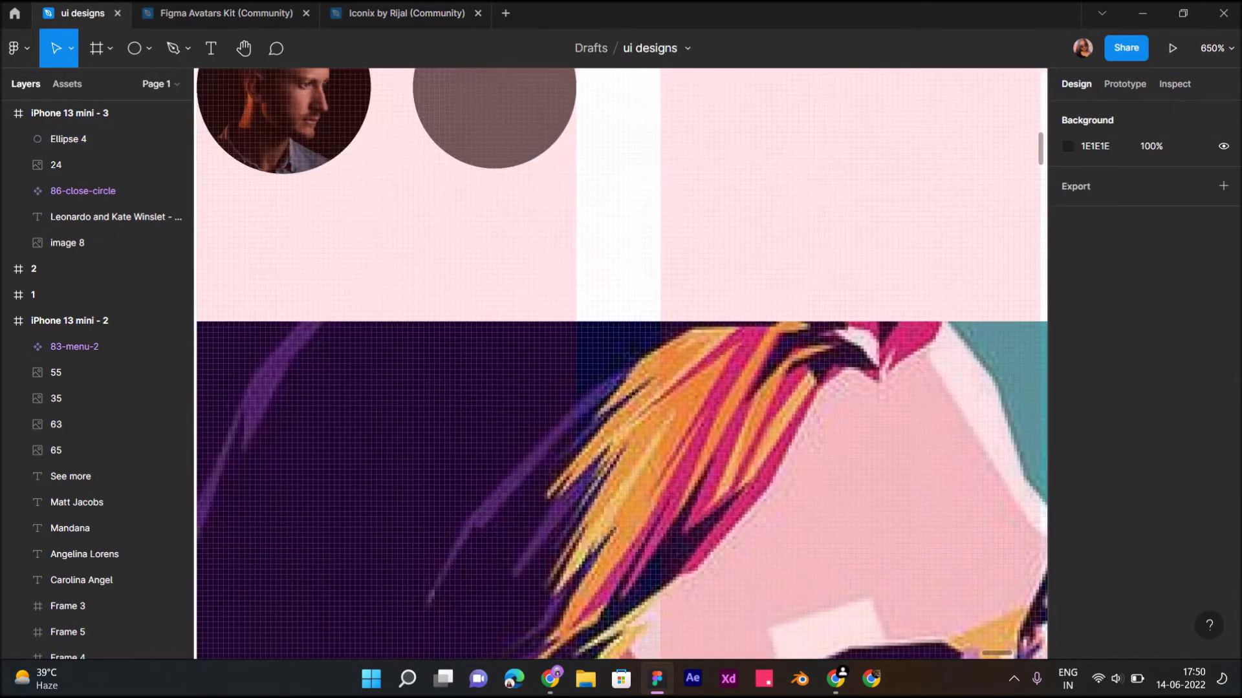
Step: Add 'FineArt' text at font size 6, centred on the circle
key(t)
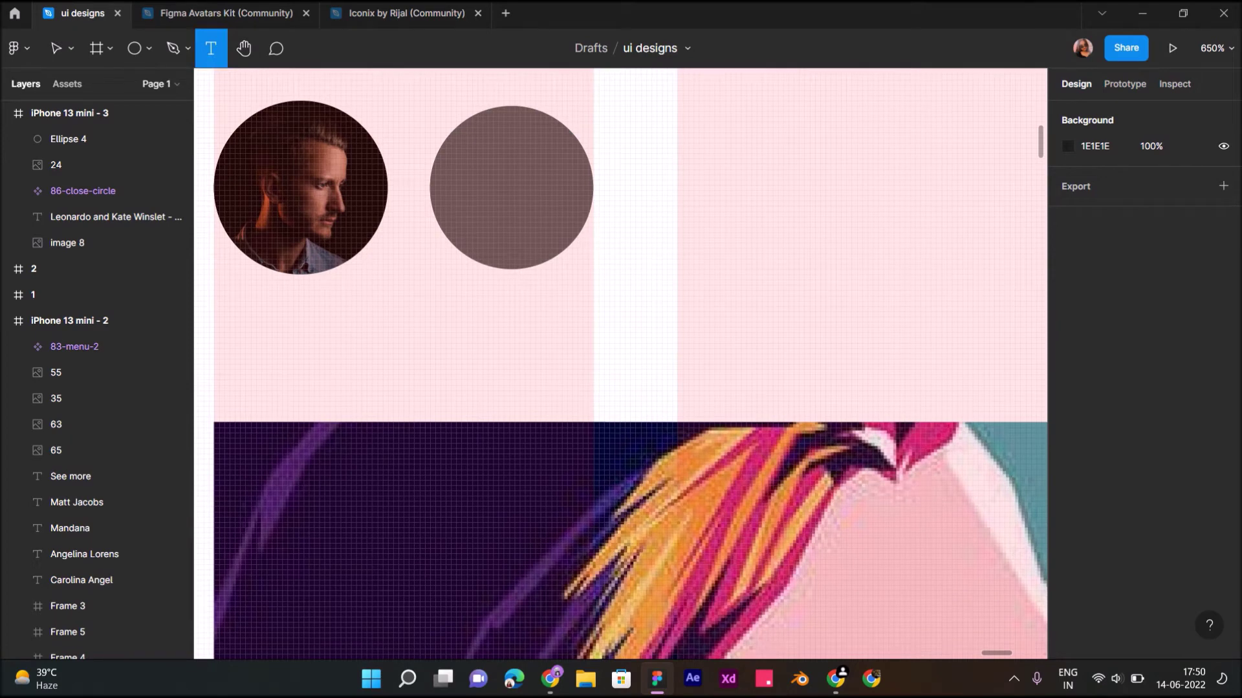
click(469, 103)
text(Fine)
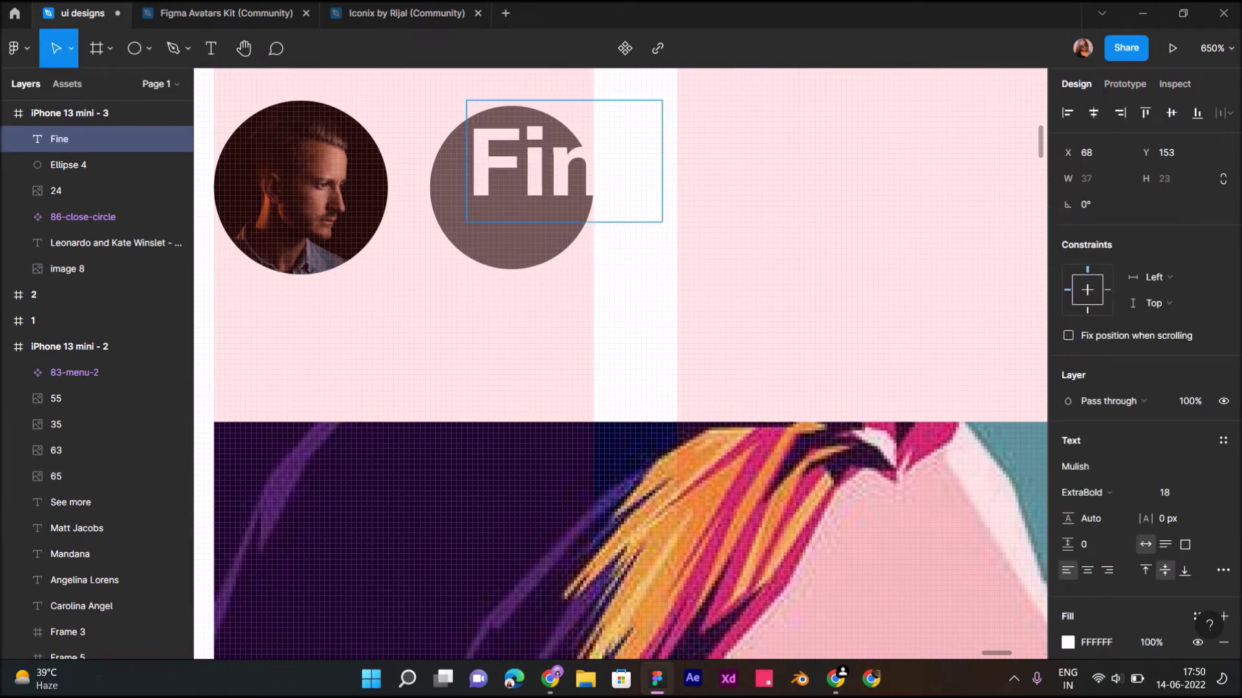
text(Art)
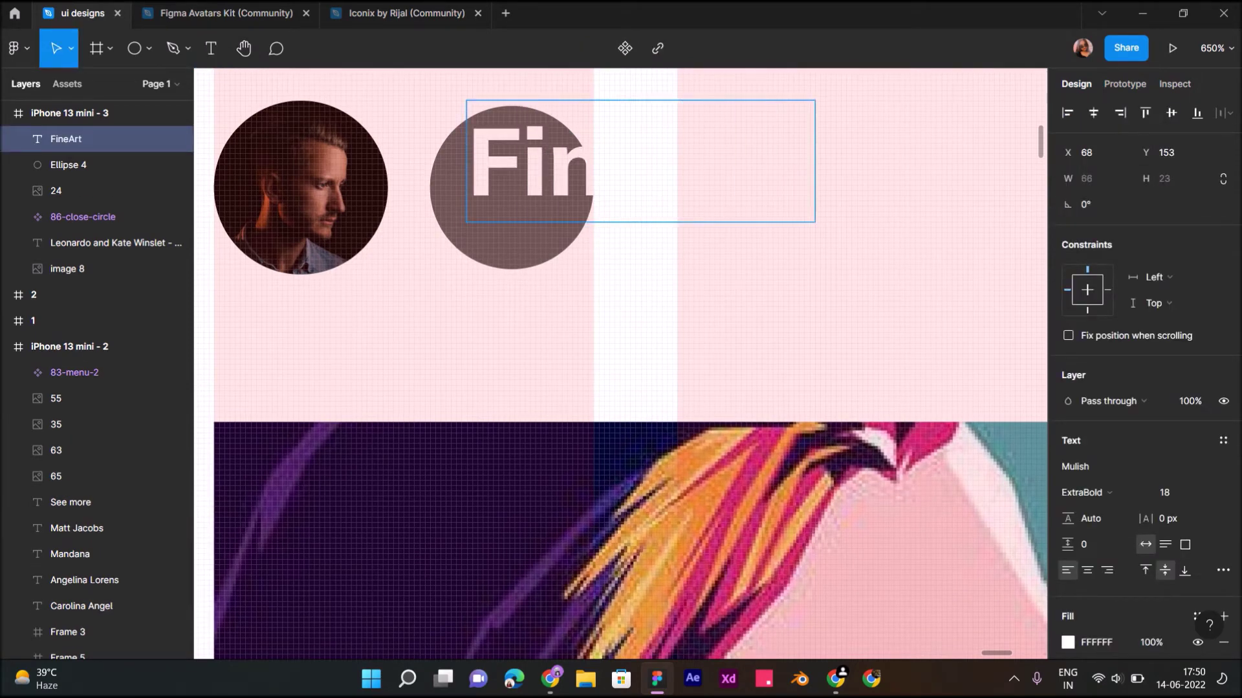
key(Escape)
click(1164, 492)
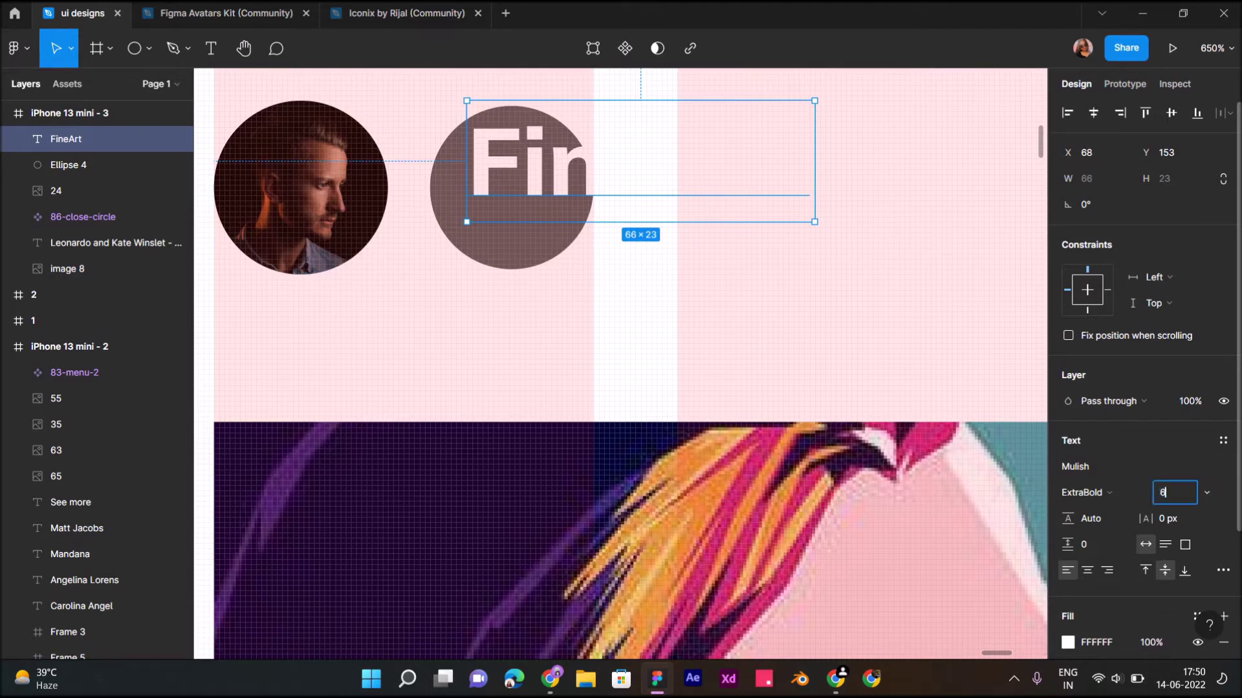
key(Return)
drag(524, 172, 515, 169)
key(Down)
key(Down)
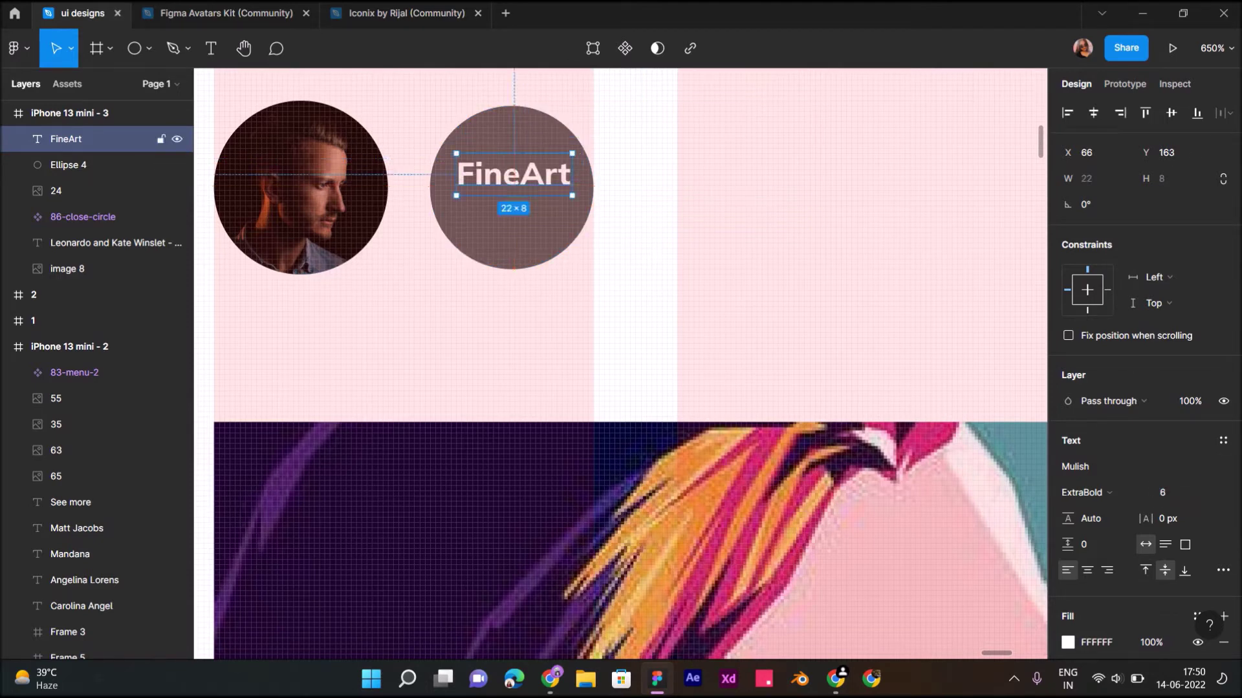
Step: Duplicate the text as 'America' at font size 5 below 'FineArt'
key(ctrl+d)
key(Down)
key(Down)
key(Down)
key(BackSpace)
text(America)
key(Escape)
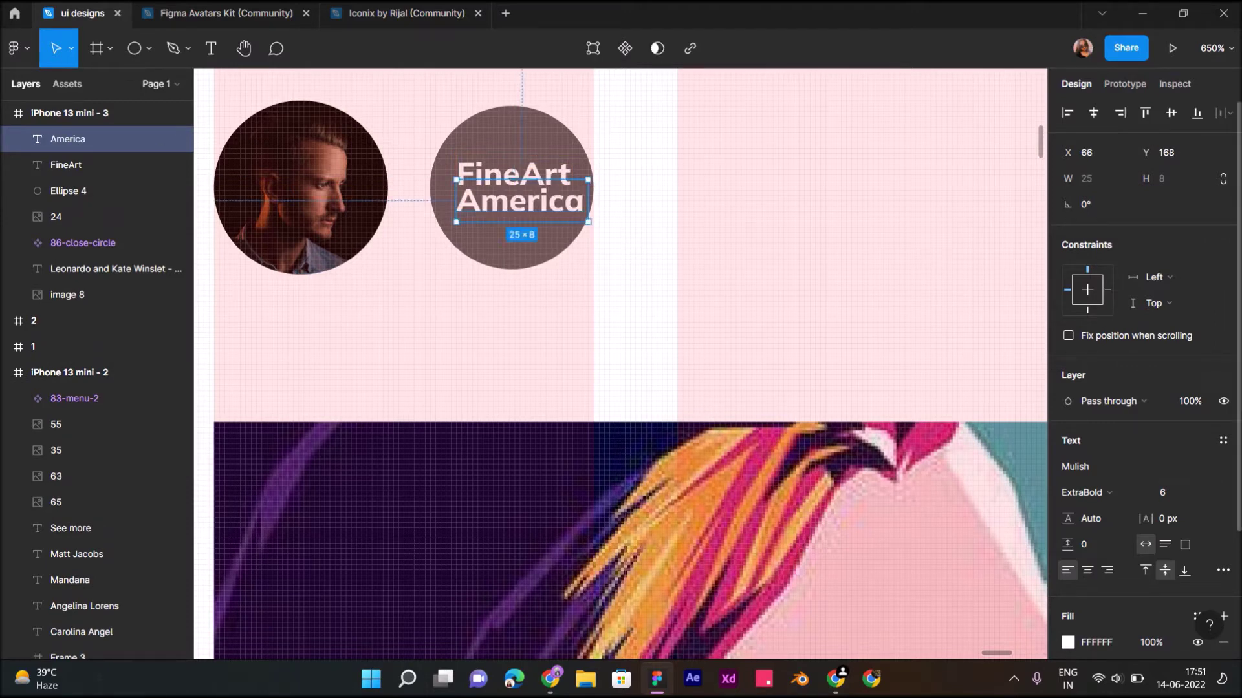
click(1171, 492)
text(5)
key(Return)
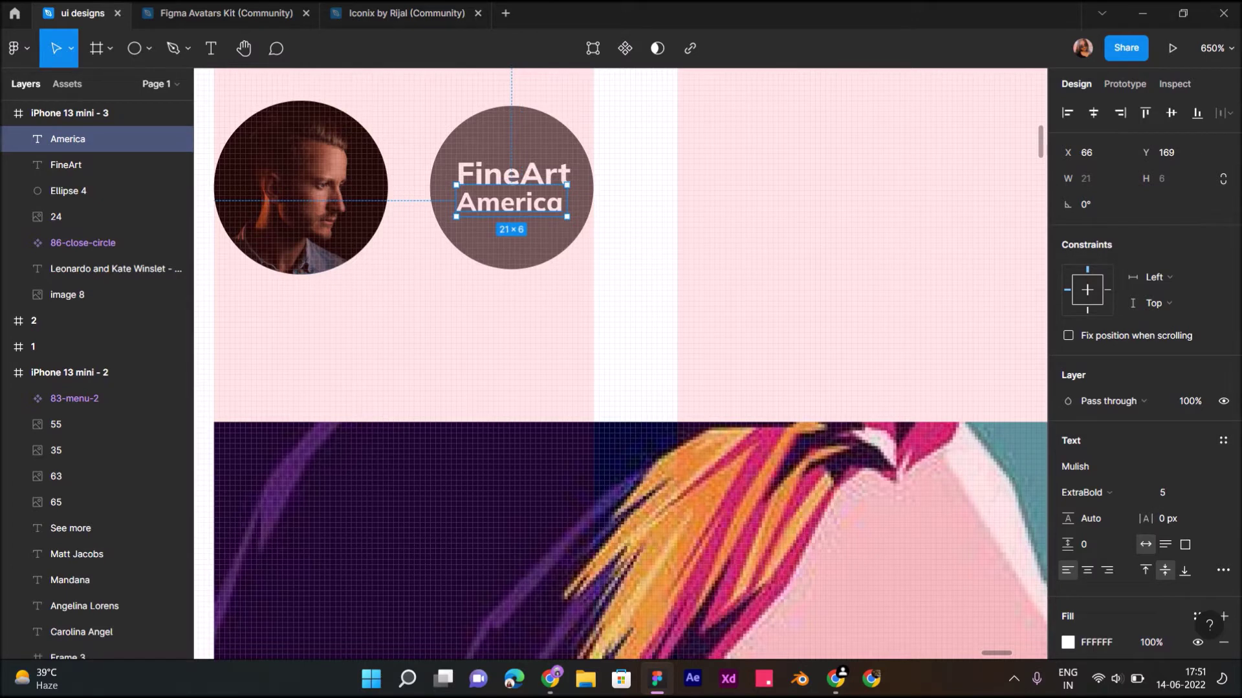
key(Down)
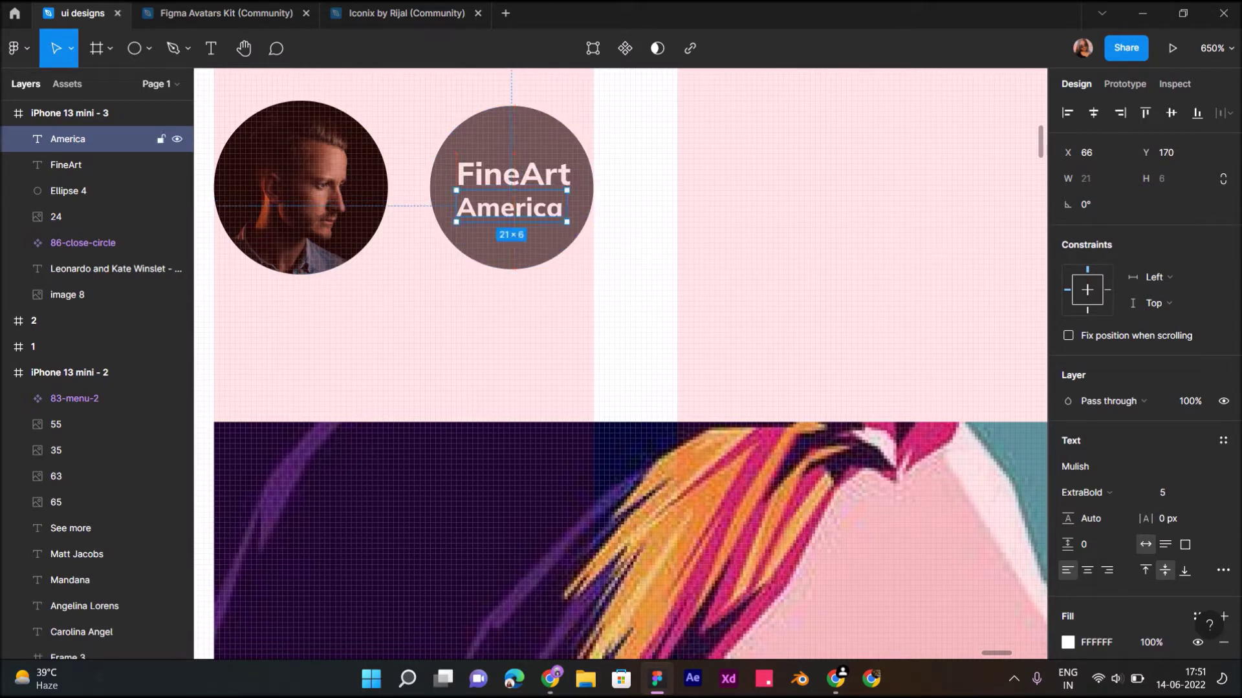
Step: Colour the letters 'Art' in FineArt black
click(97, 164)
drag(571, 175, 520, 175)
click(1068, 642)
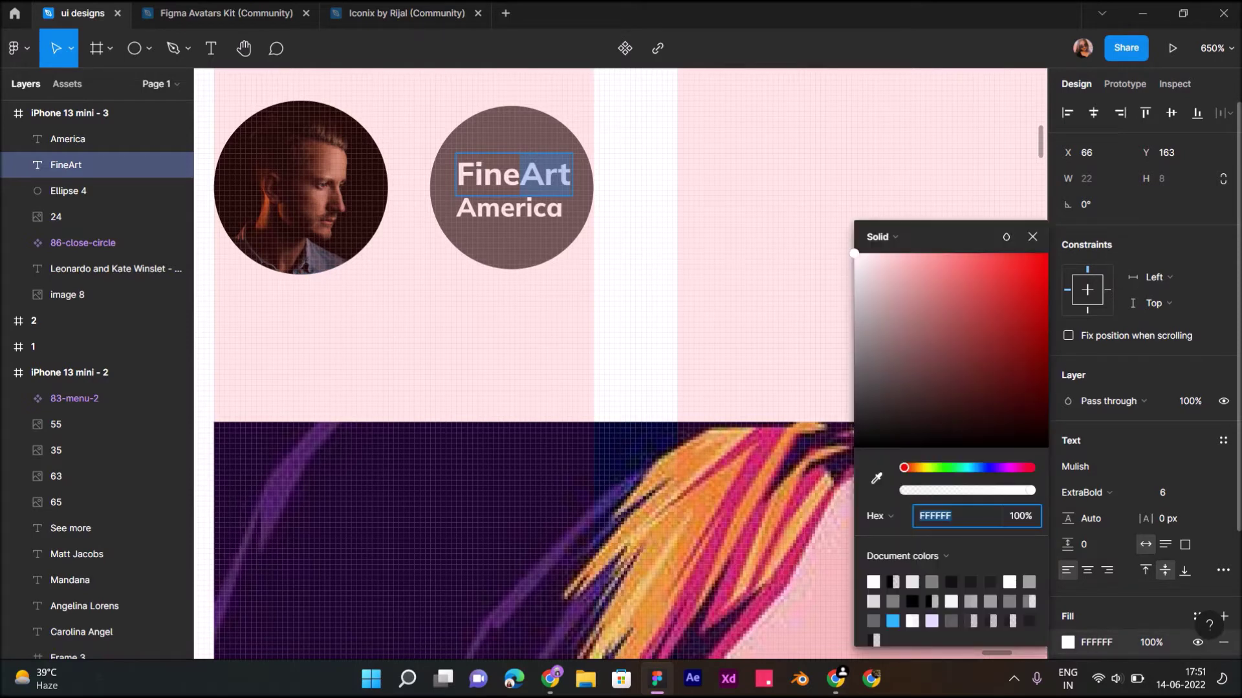
click(854, 447)
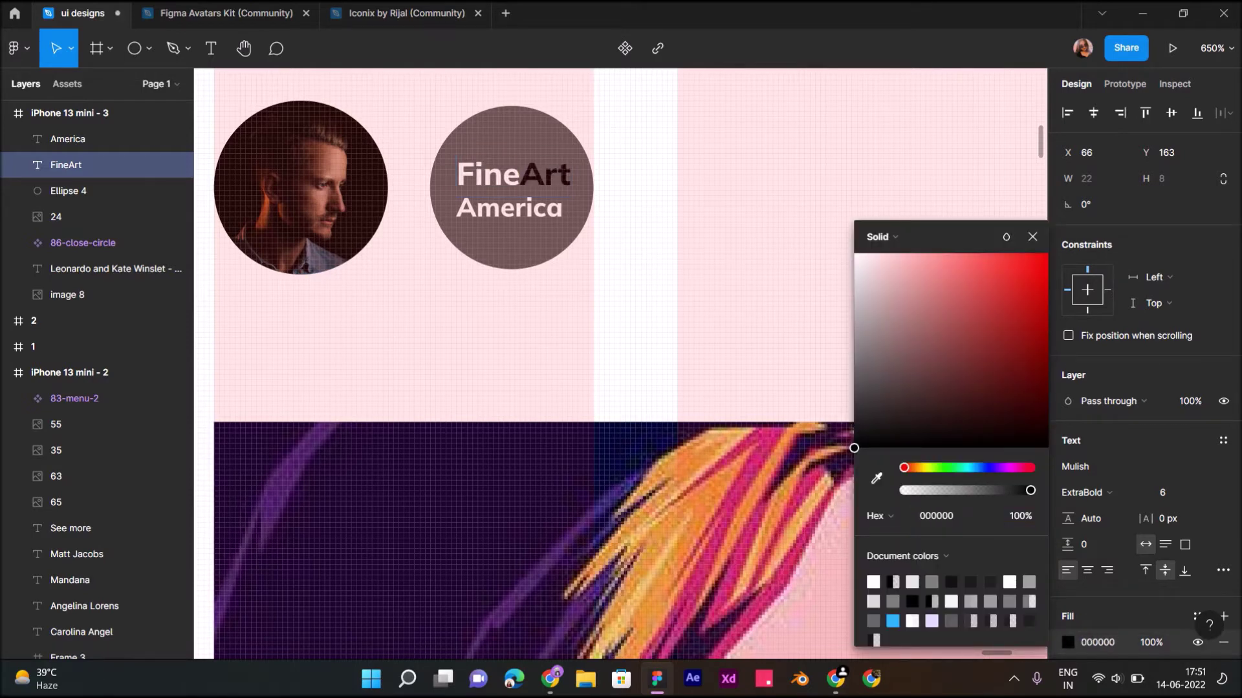
key(Escape)
Step: Set the circle's fill to the lighter grey 686868
click(97, 191)
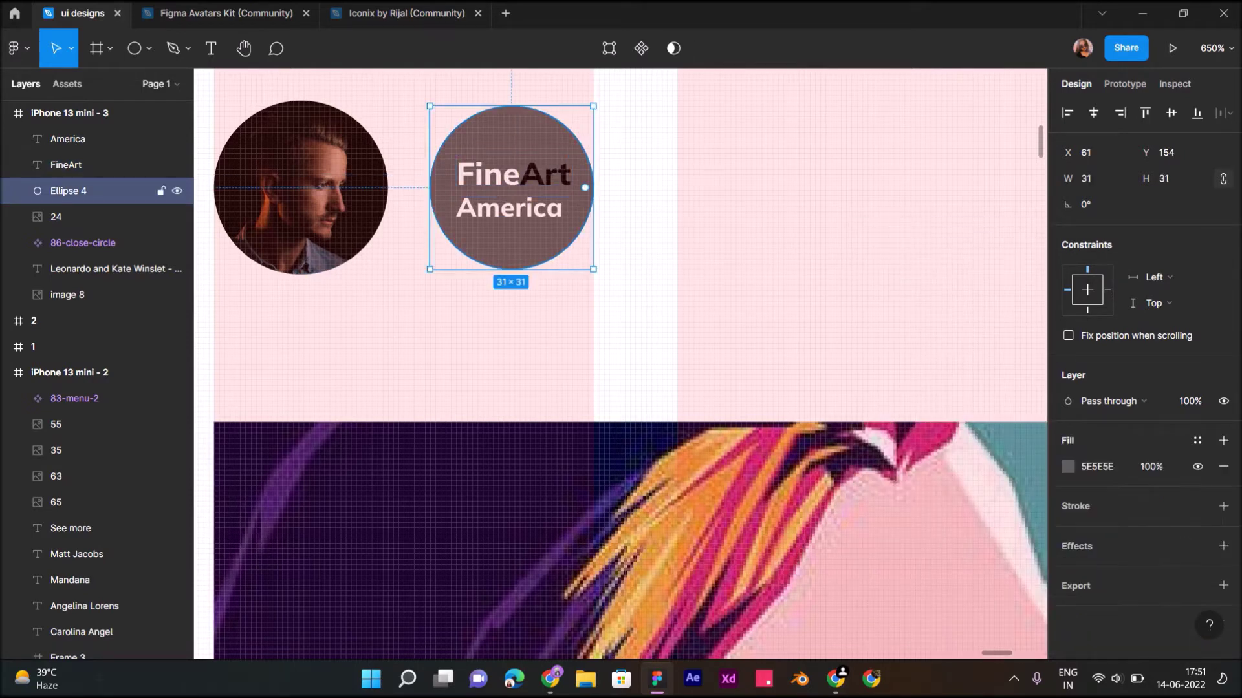
click(1067, 467)
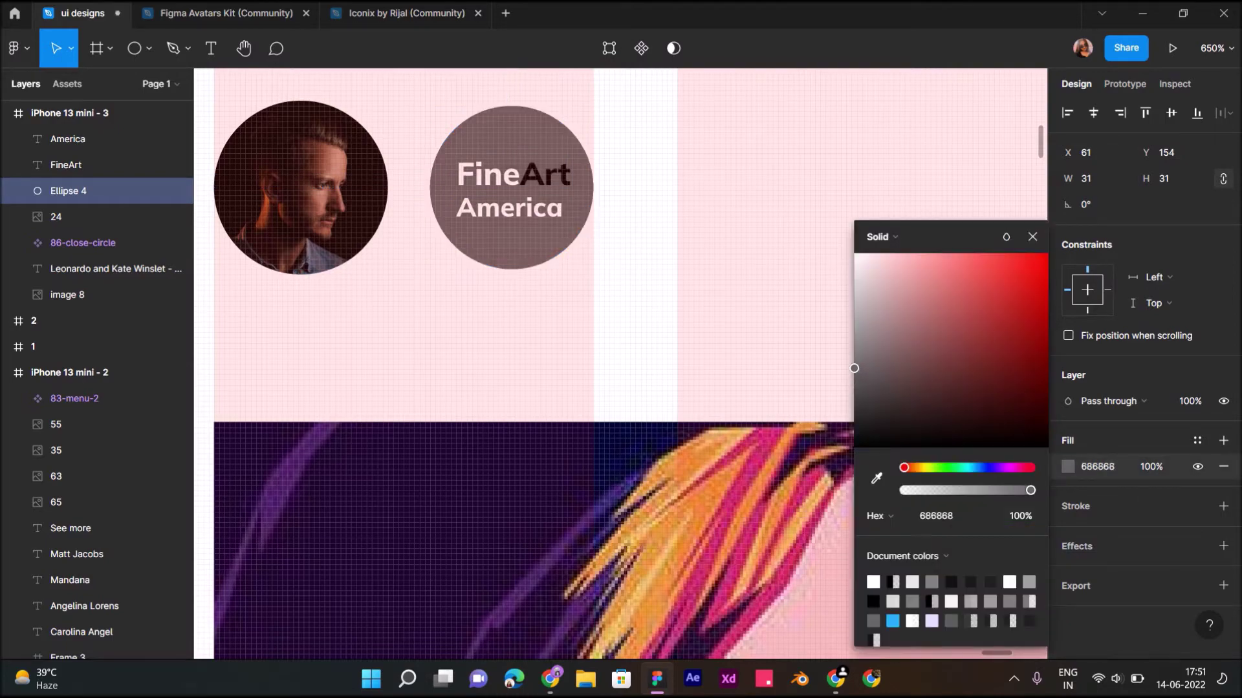
key(Escape)
key(Escape)
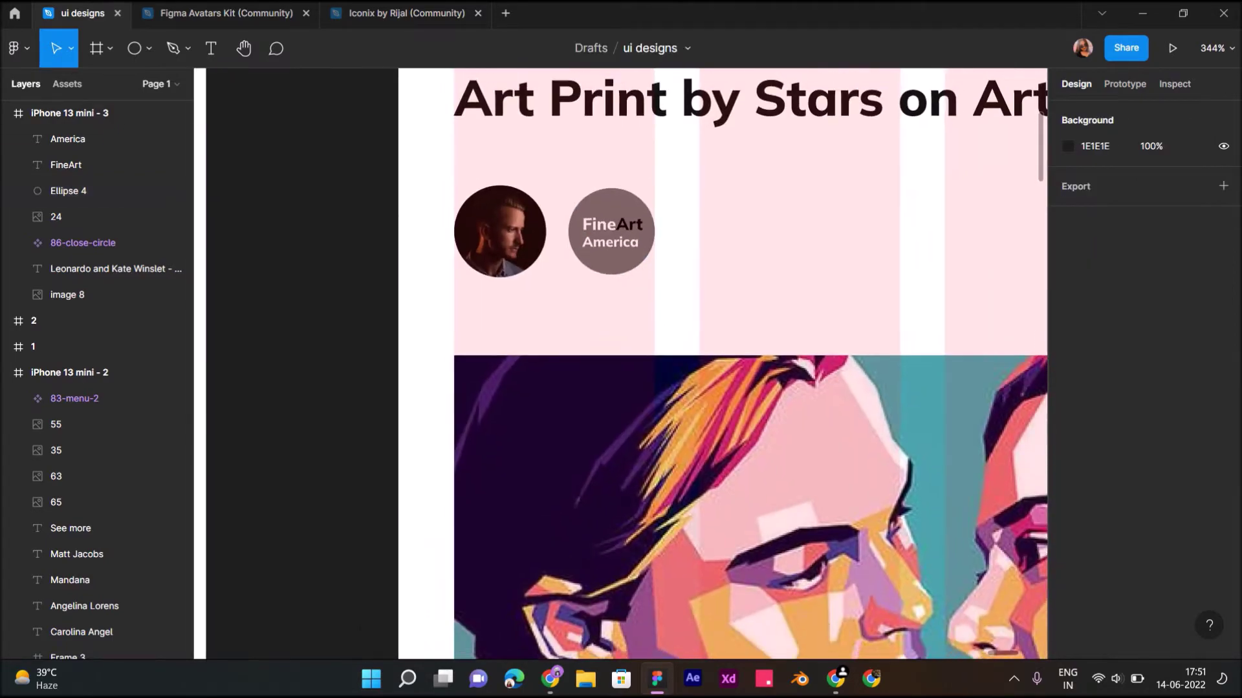
click(97, 216)
Step: Delete portrait layer 24, group the circle and texts, and move the badge left
key(Delete)
drag(547, 178, 658, 278)
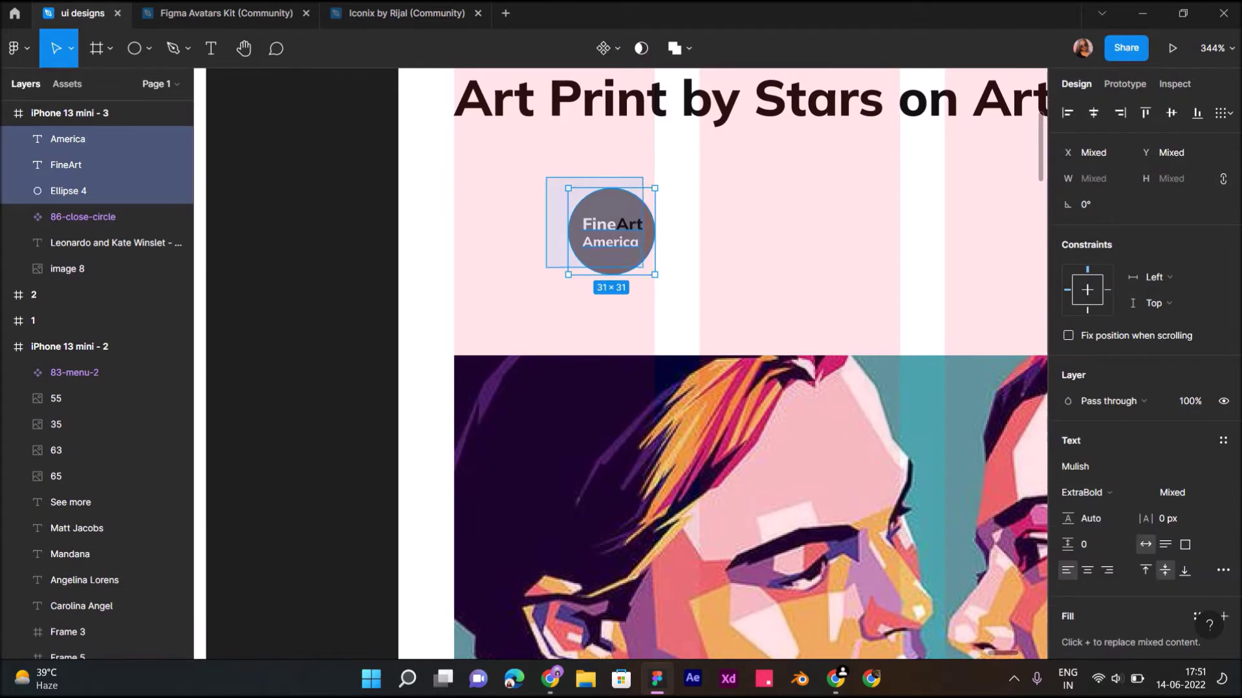
right_click(606, 202)
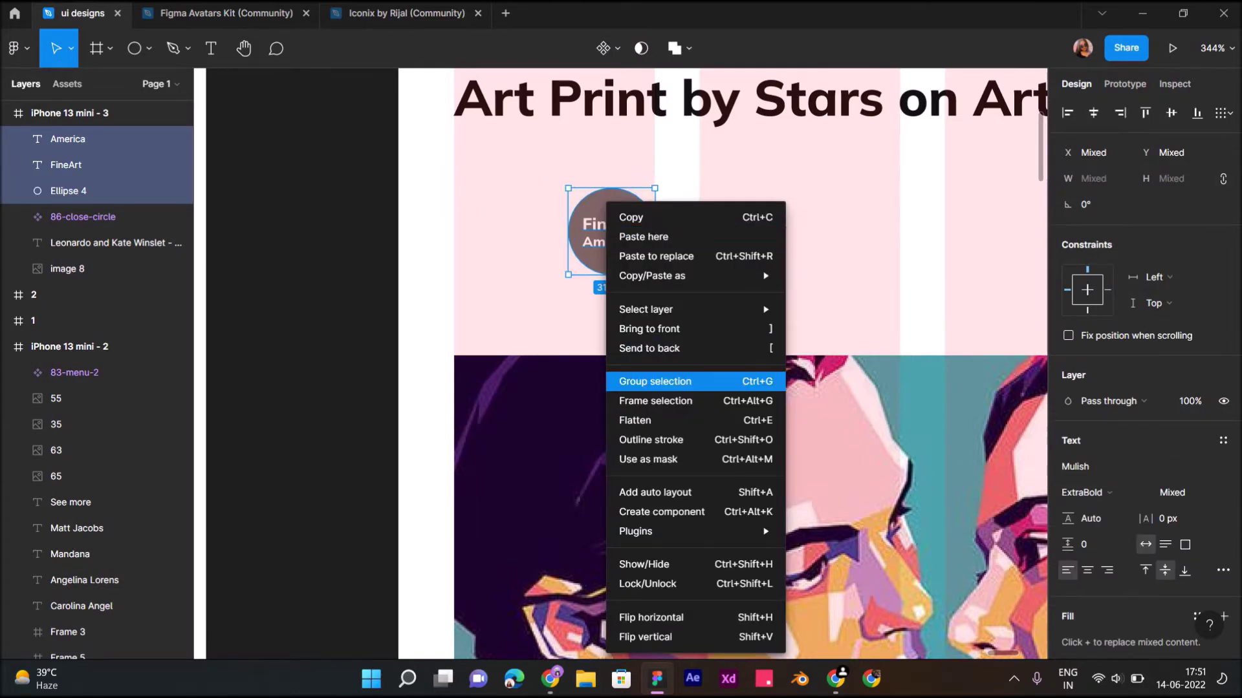
click(655, 381)
drag(611, 231, 498, 221)
Step: Give the badge circle a white FFFFFF border
double_click(497, 221)
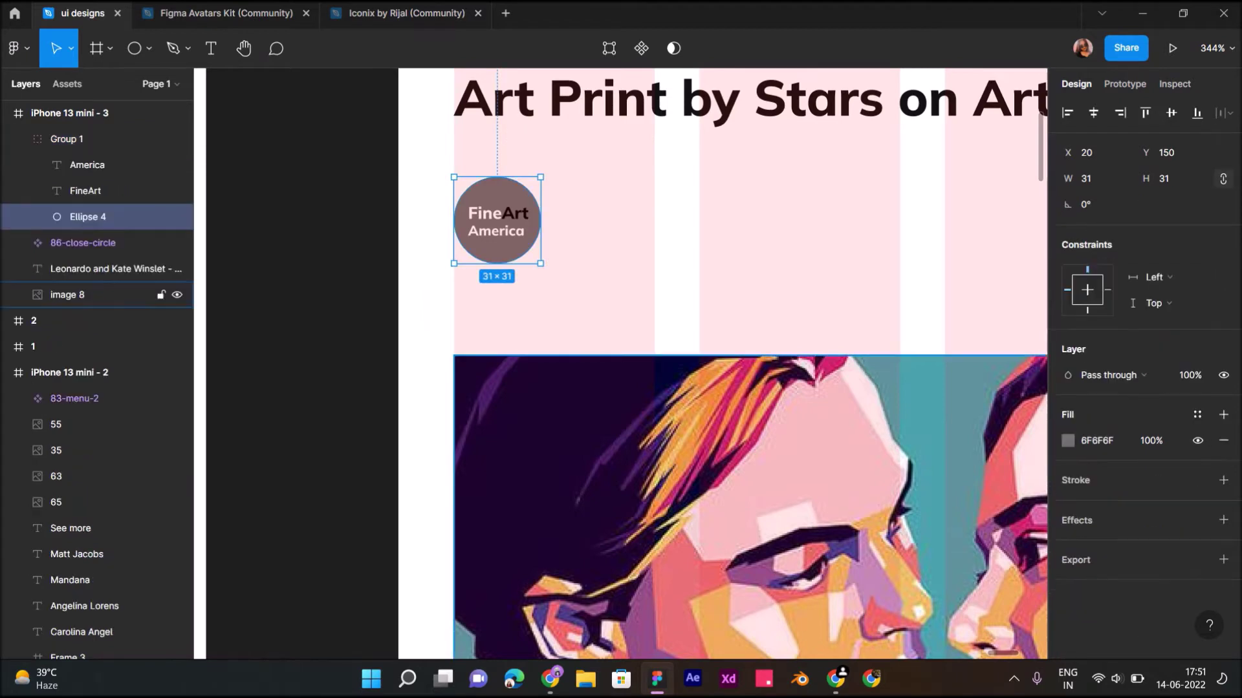
click(1223, 480)
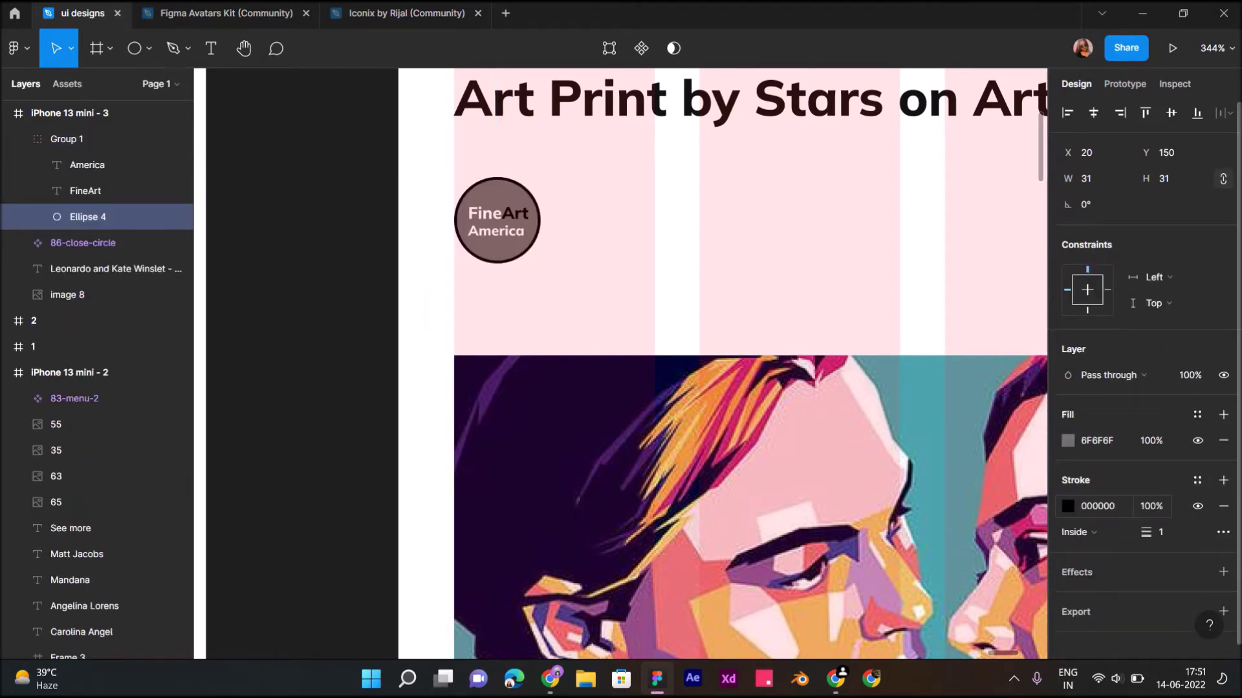
click(1067, 506)
text(FFFFFF)
key(Return)
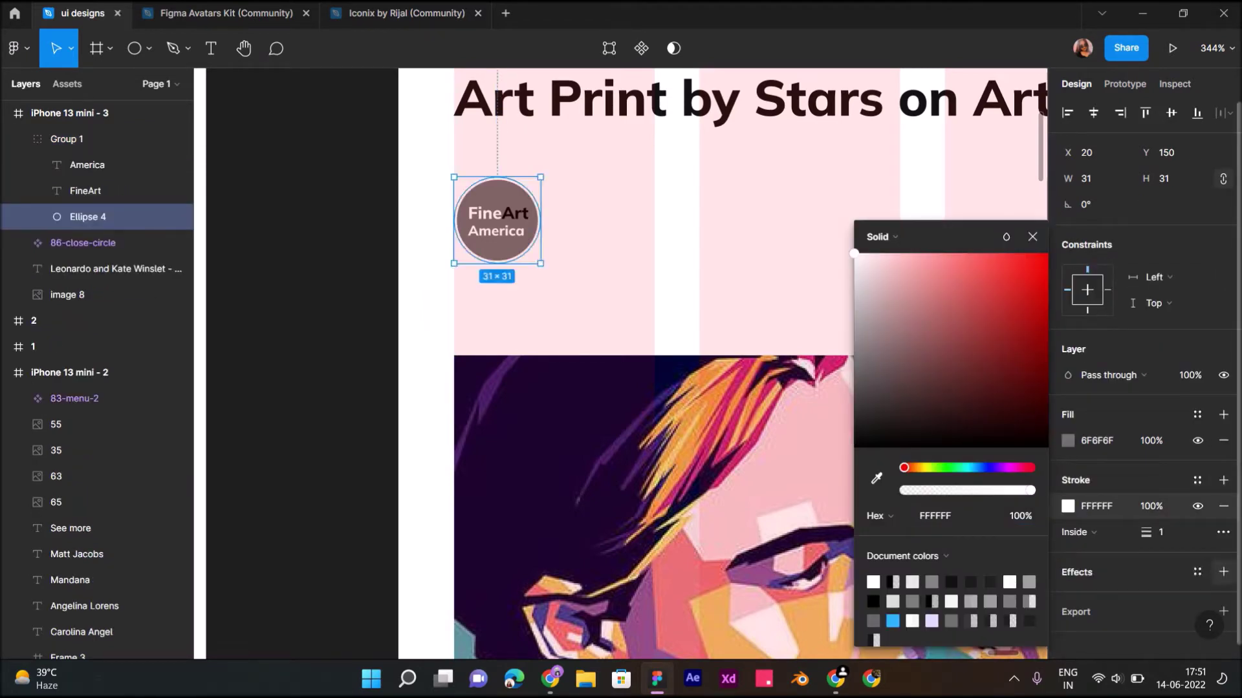
Step: Add a soft drop shadow with blur 10 to the badge circle
click(1223, 572)
click(1068, 598)
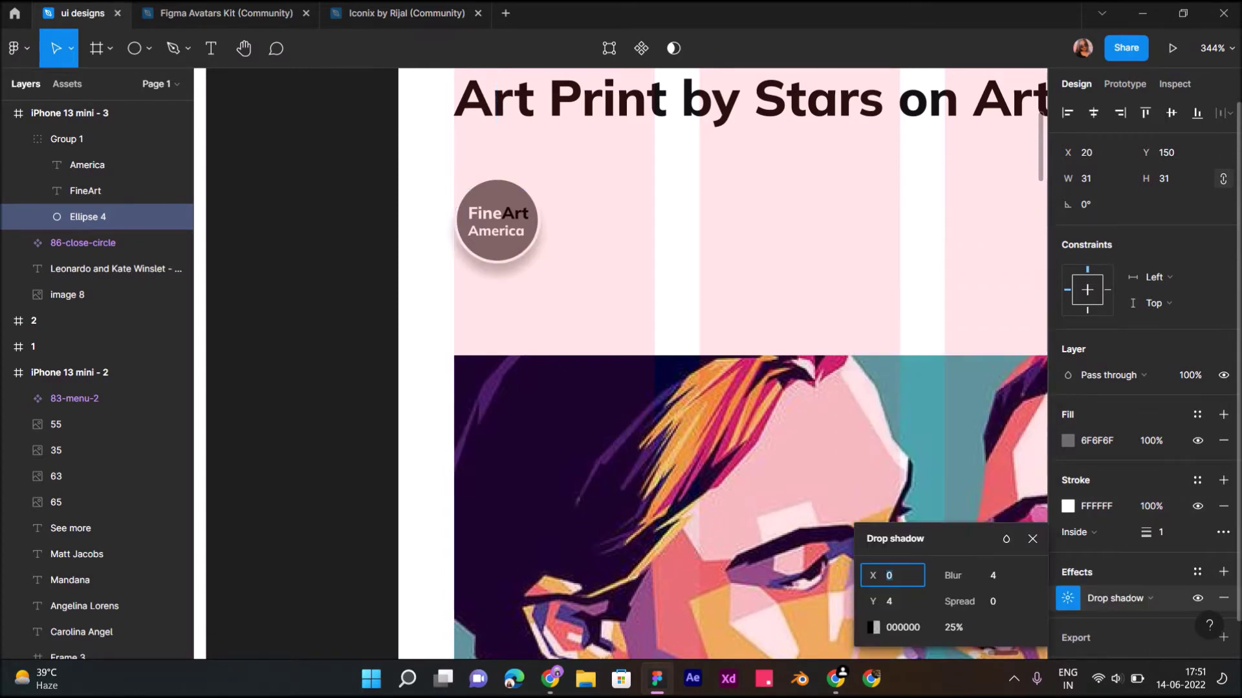
click(992, 575)
text(10)
key(Return)
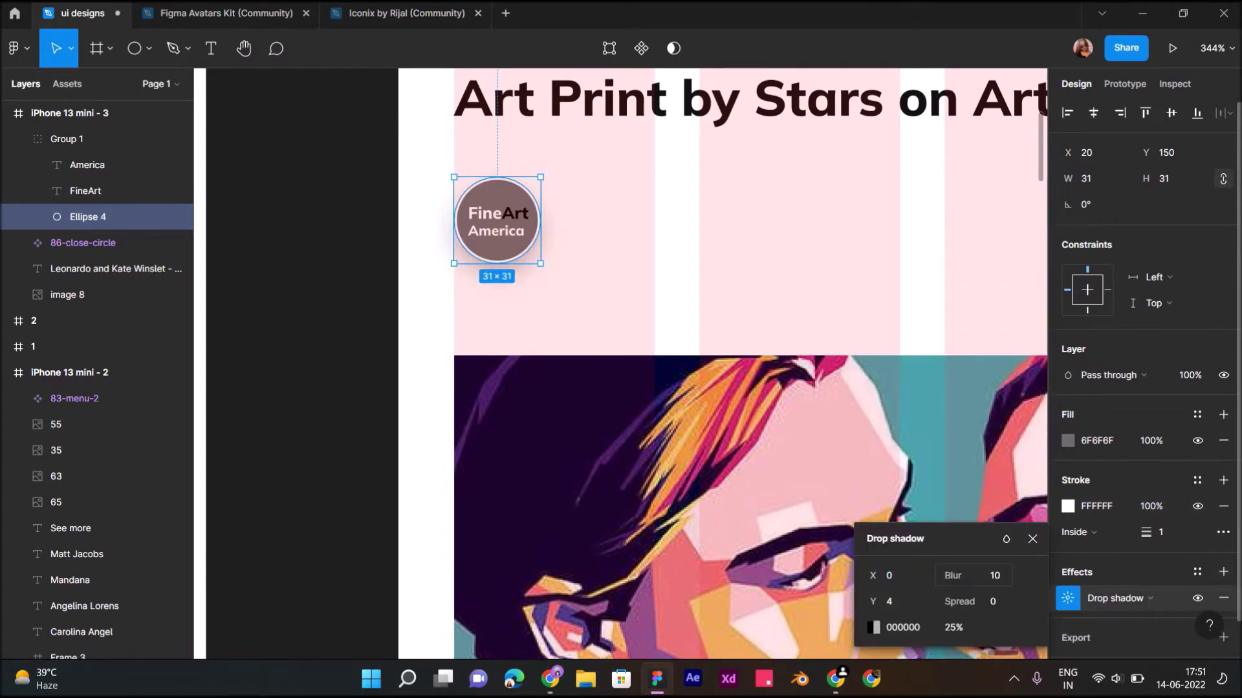
click(954, 627)
text(0)
key(Return)
key(Escape)
key(Escape)
scroll(620, 363, down, 3)
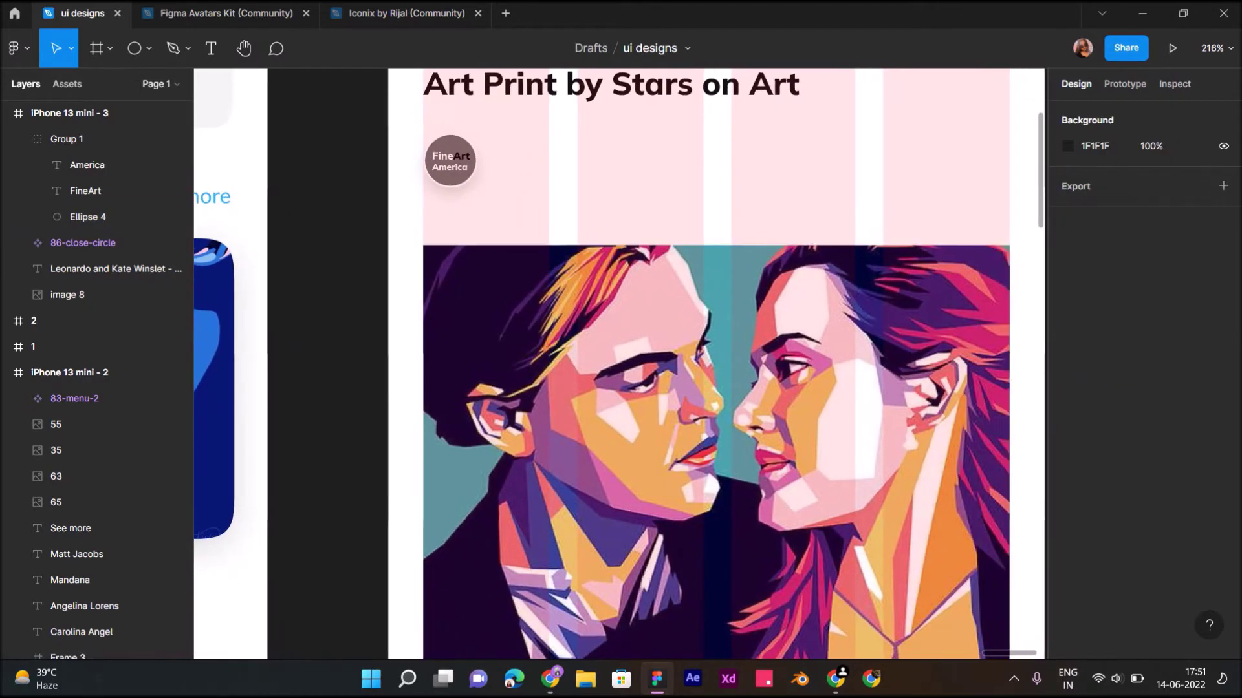
Step: Move illustration image 8 up in the frame
scroll(584, 197, down, 3)
click(97, 295)
key(Up)
key(Up)
key(Up)
key(shift+Up)
scroll(439, 173, up, 5)
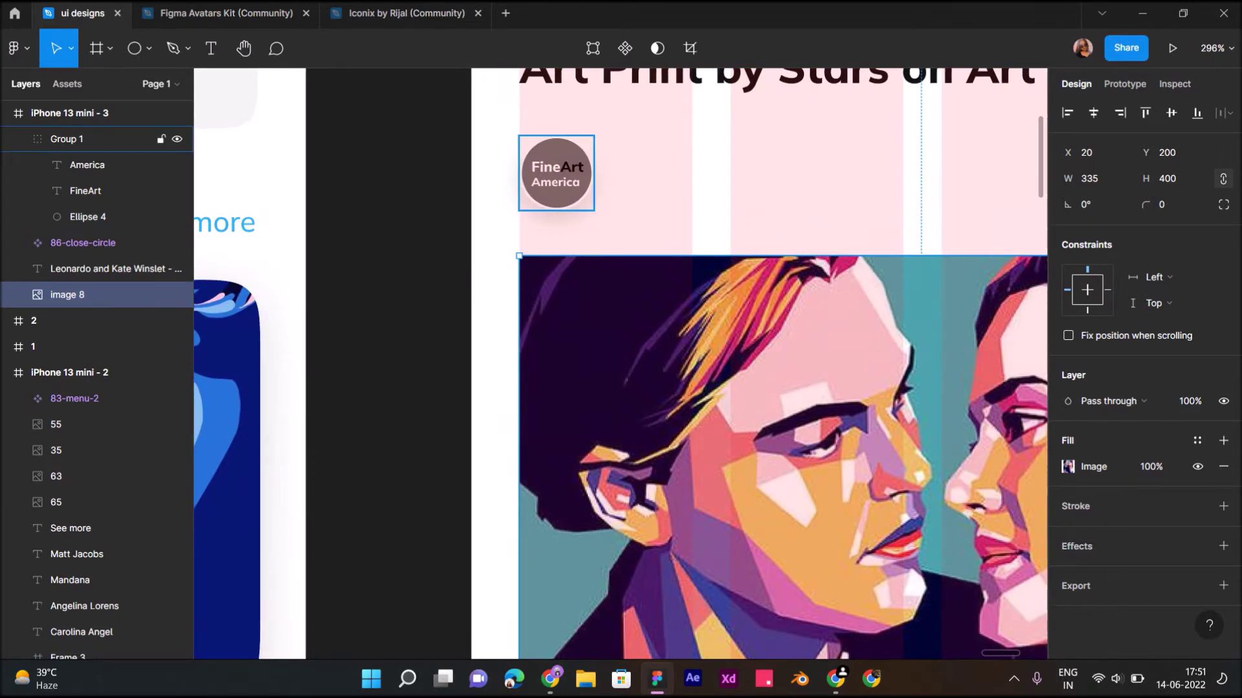
Step: Set the badge circle's border position to outside
click(556, 174)
click(1093, 531)
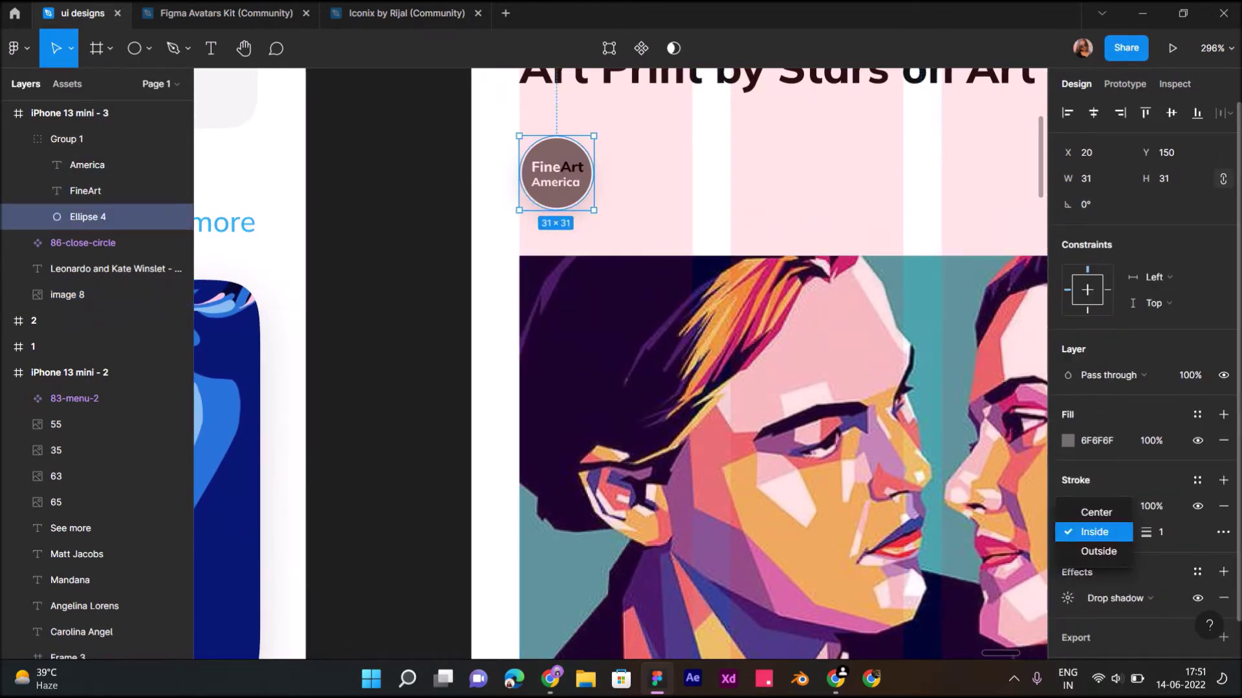
click(1098, 551)
key(Escape)
click(556, 173)
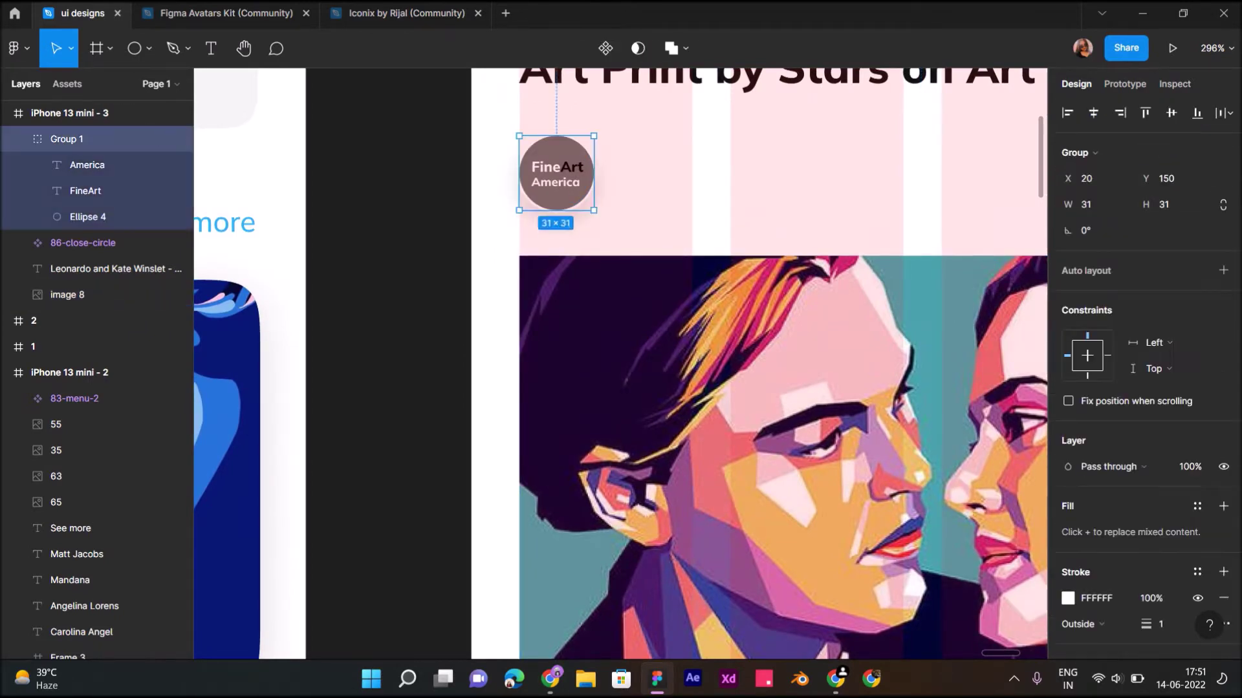
Step: Nudge the illustration down slightly and give it a corner radius of 8
click(529, 265)
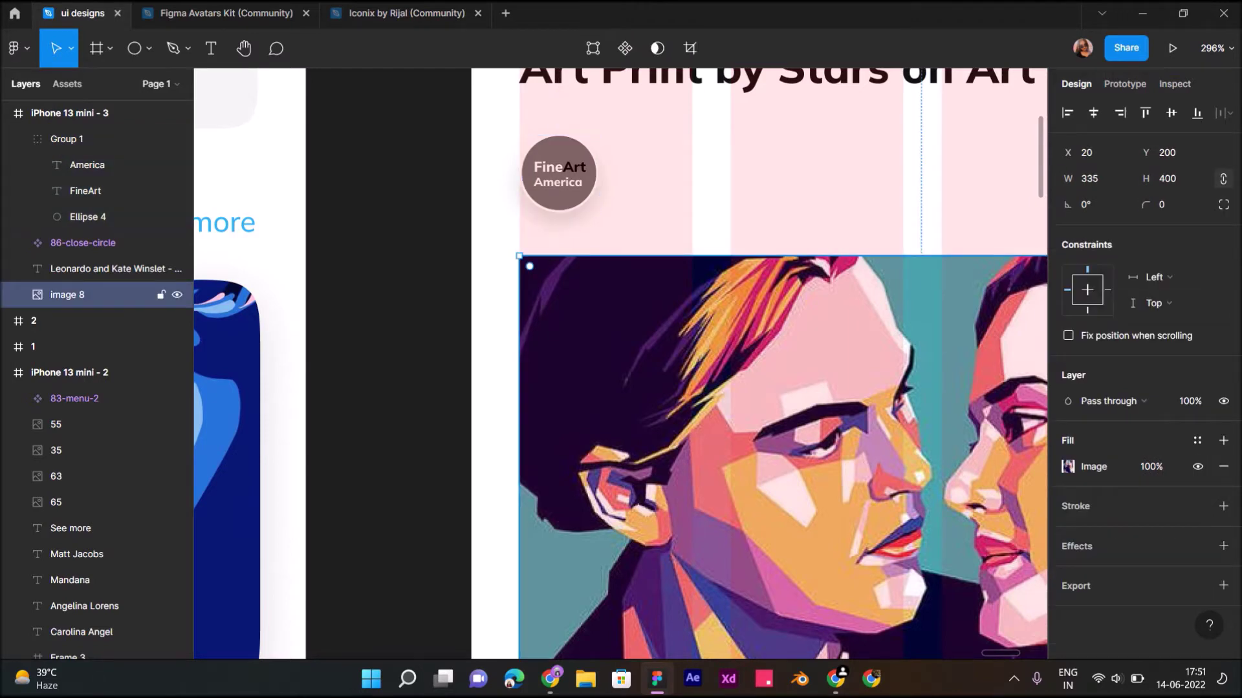
key(Down)
key(Down)
scroll(533, 370, down, 3)
scroll(533, 370, down, 2)
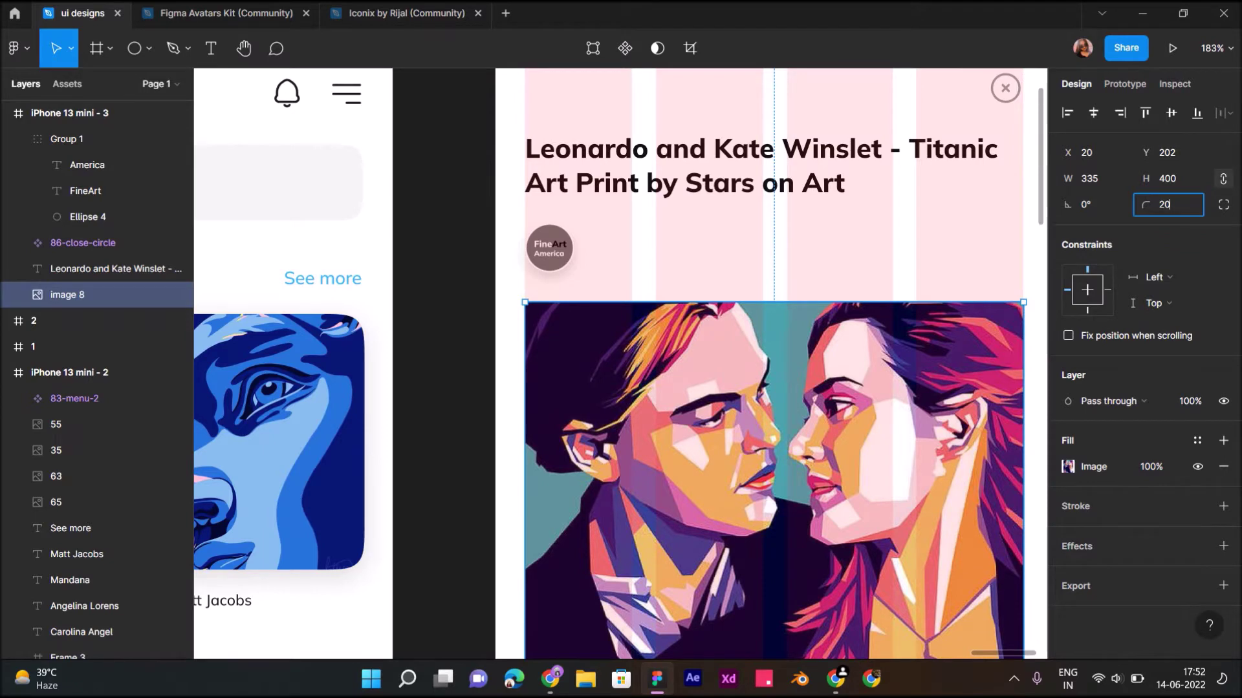
key(Return)
key(Return)
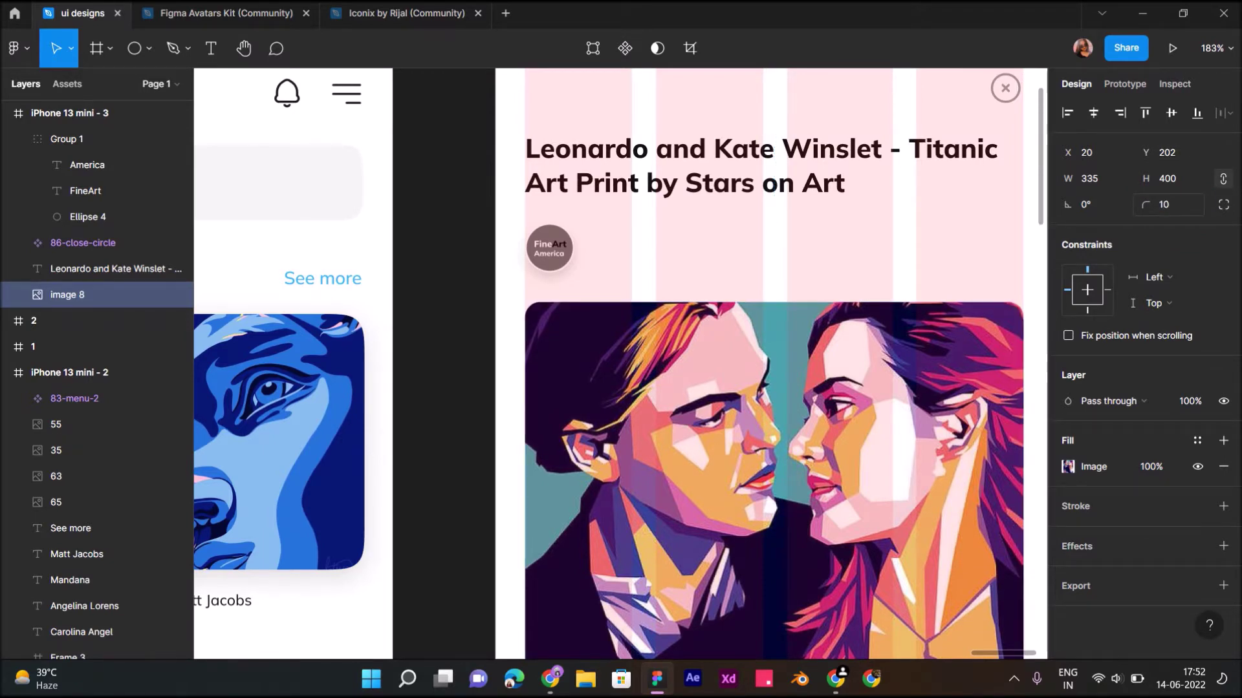
text(8)
key(Return)
Step: Apply 100% corner smoothing to the illustration's rounded corners
click(1223, 204)
click(1223, 230)
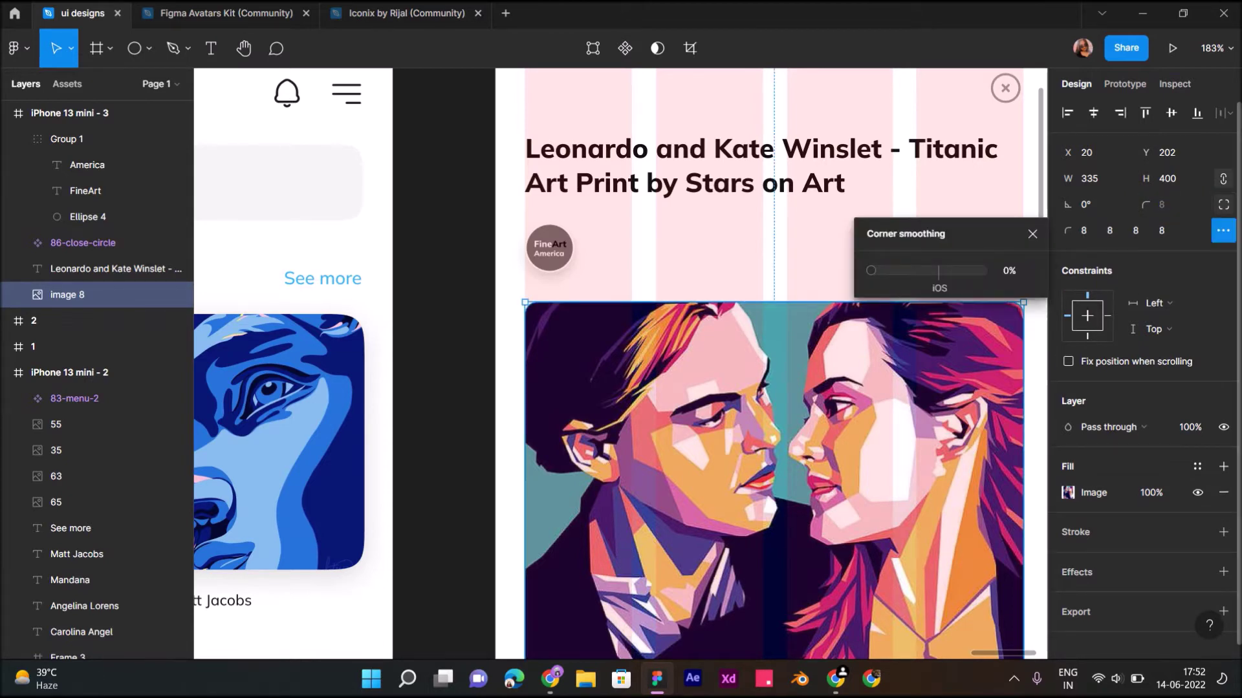
drag(872, 270, 986, 270)
click(811, 265)
scroll(811, 265, down, 3)
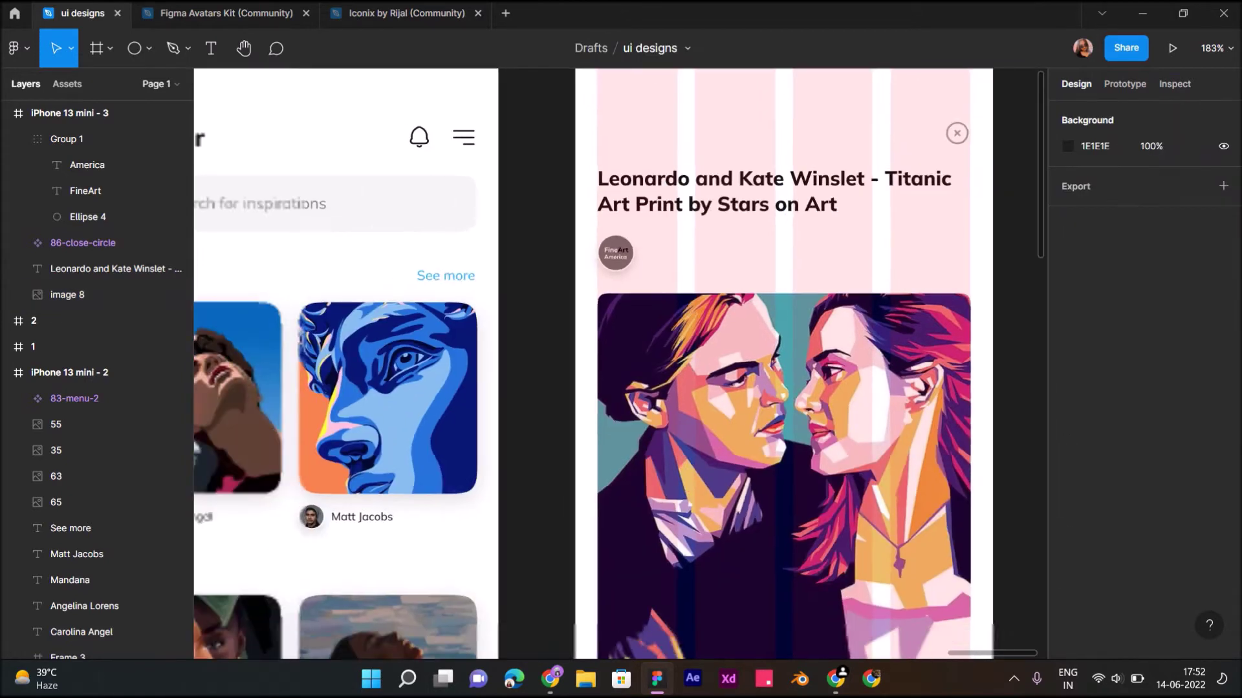
click(97, 269)
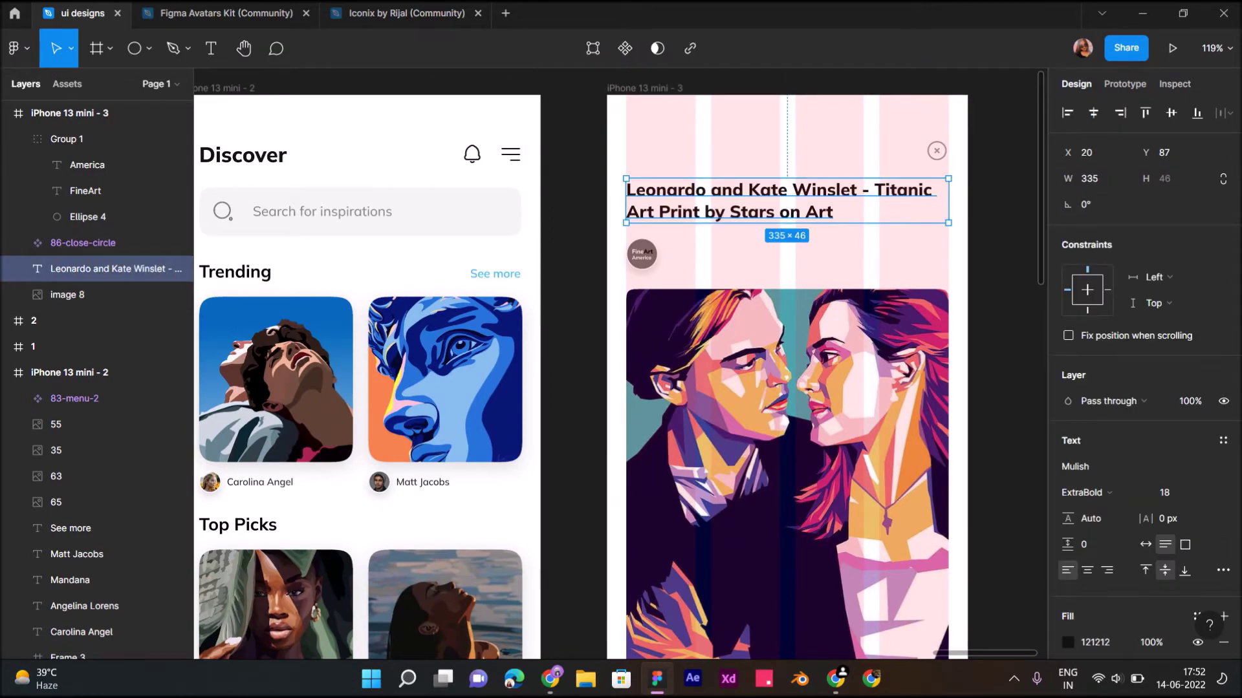
key(Escape)
scroll(705, 249, up, 2)
scroll(706, 249, up, 1)
scroll(706, 249, up, 2)
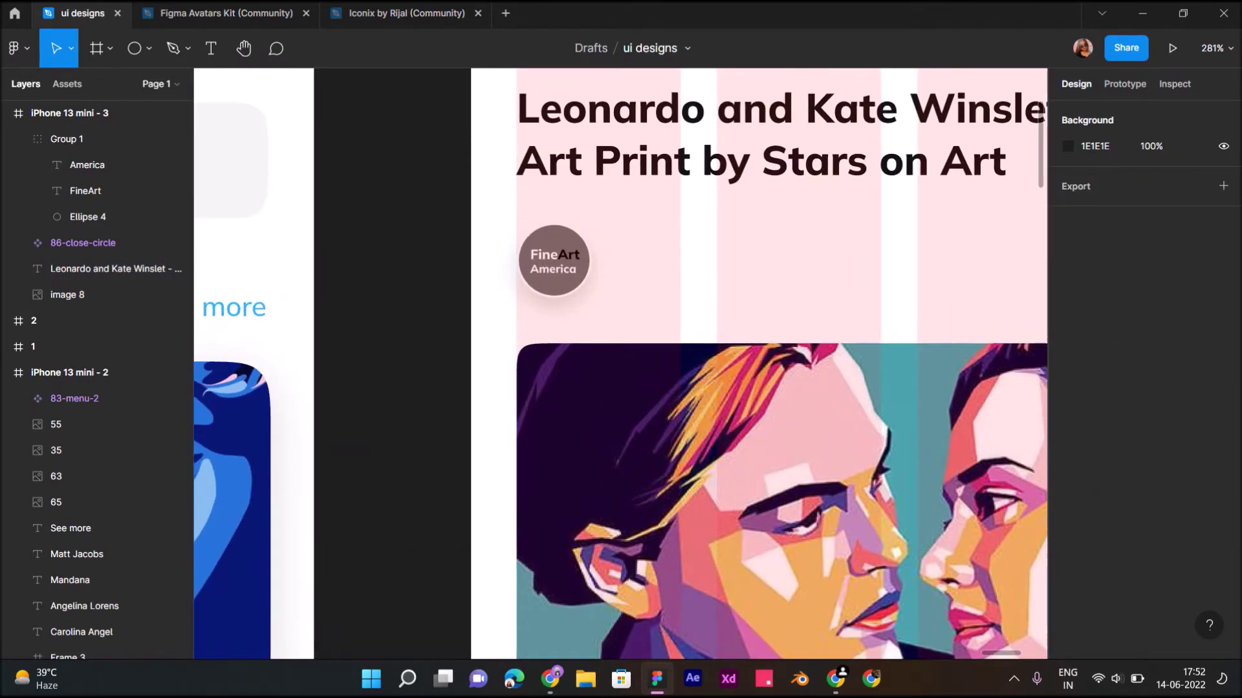
scroll(619, 363, down, 5)
scroll(620, 363, left, 4)
click(84, 554)
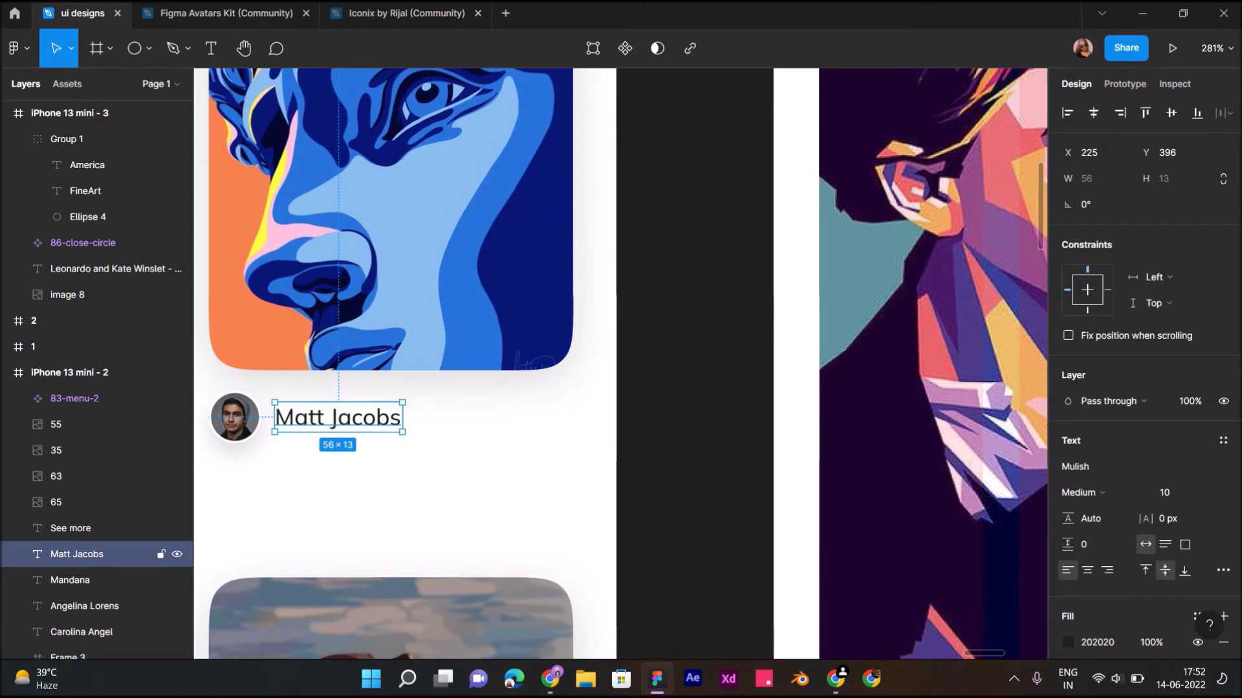
drag(337, 417, 819, 291)
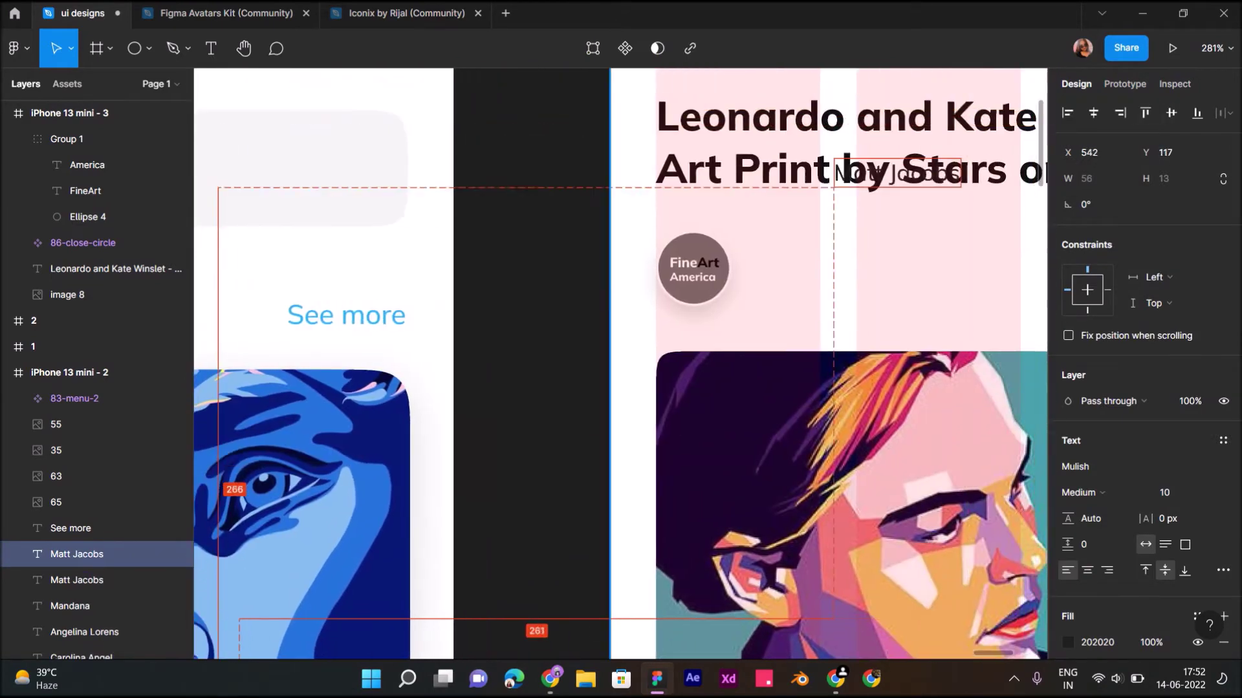
drag(819, 292, 810, 269)
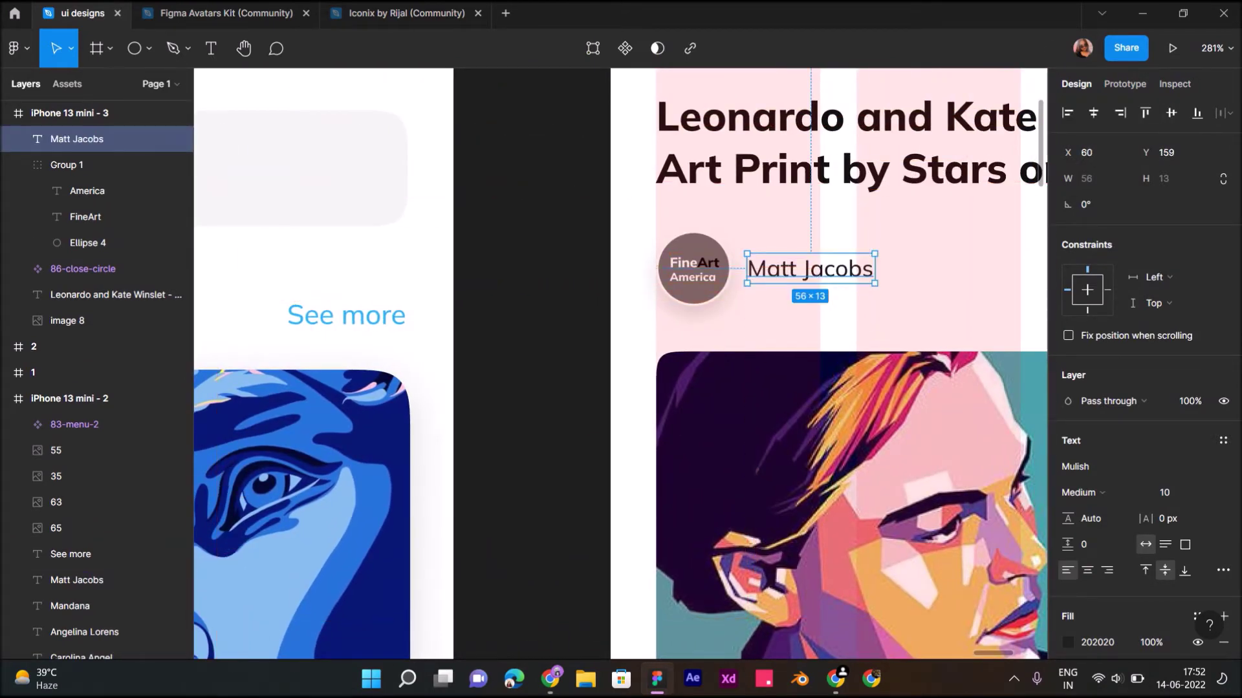
Step: Retype the copied label as 'Fine Art America'
key(Return)
key(BackSpace)
text(Fine)
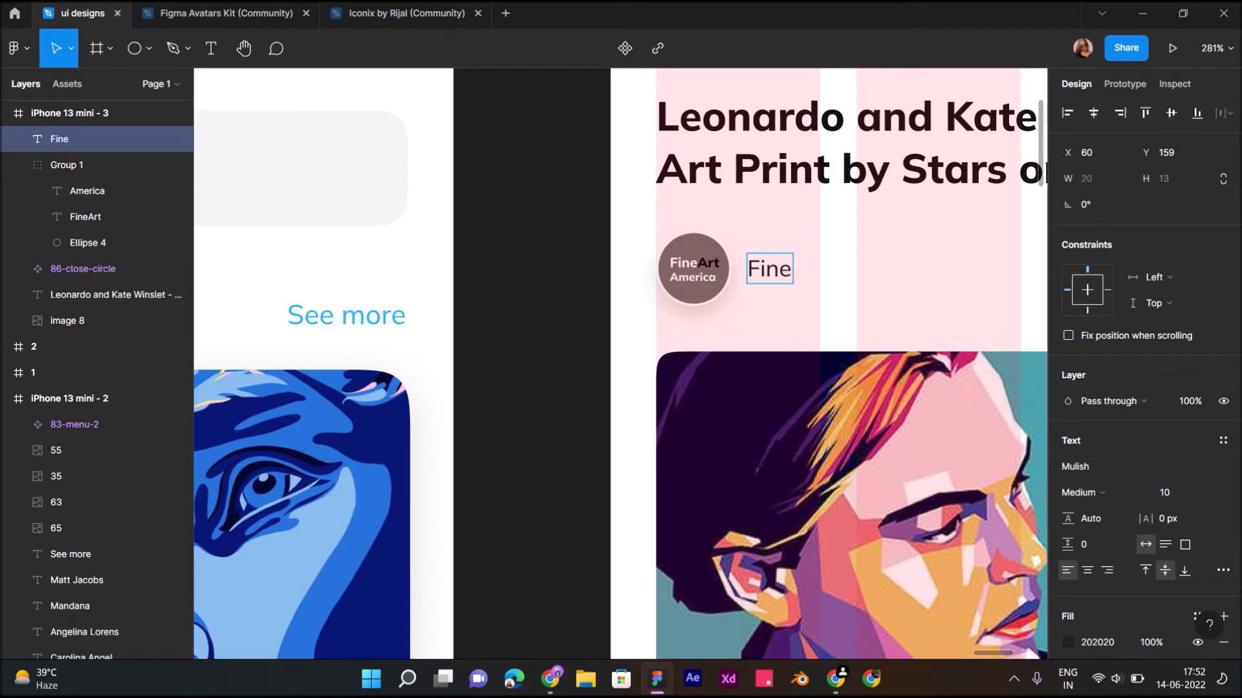
click(550, 679)
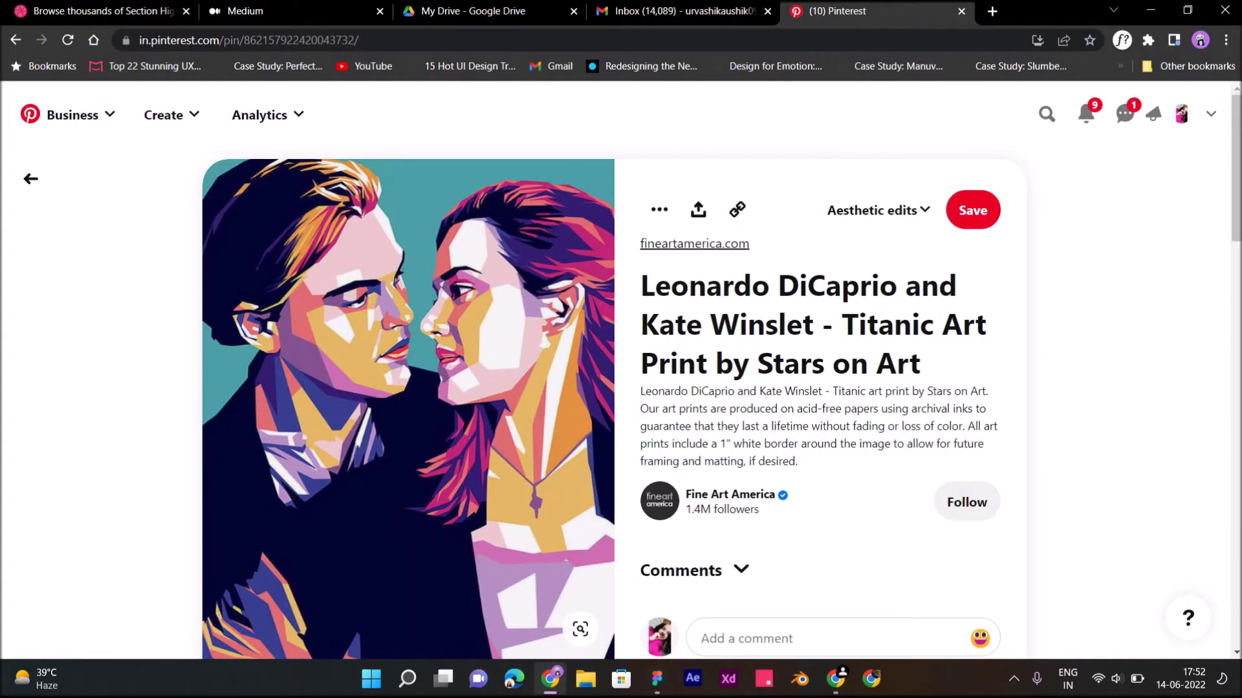
click(657, 679)
text(Fine Art)
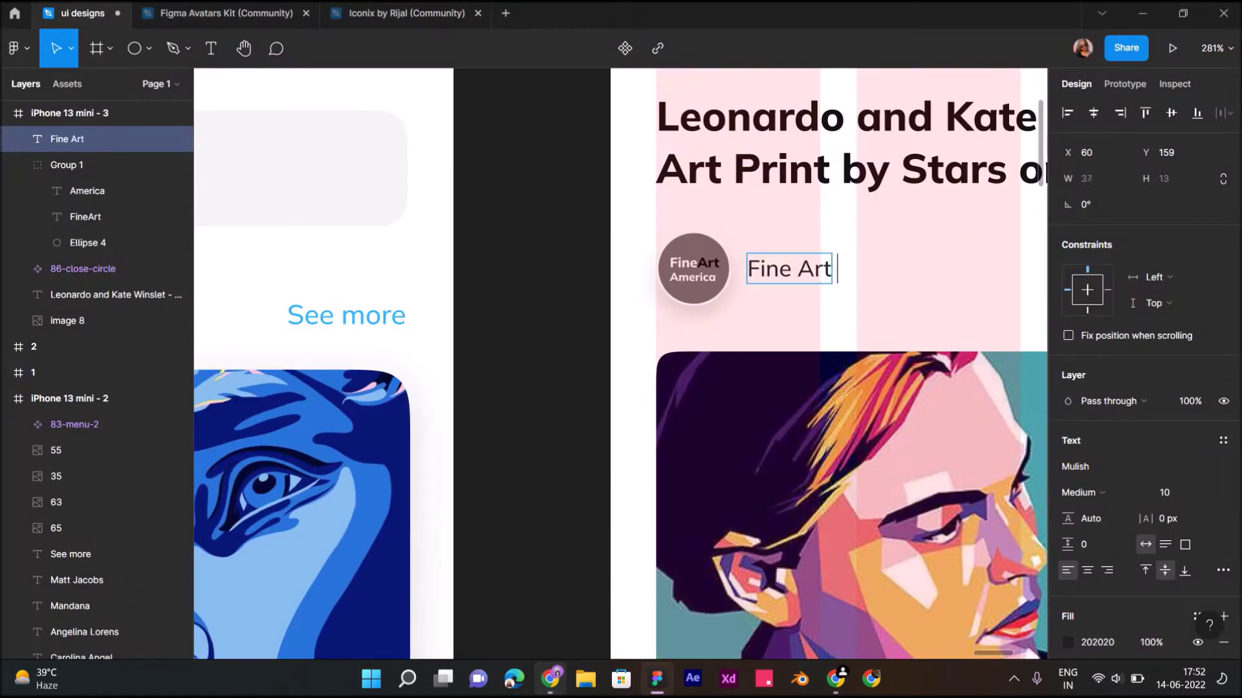
text(Amerio)
key(BackSpace)
text(ca)
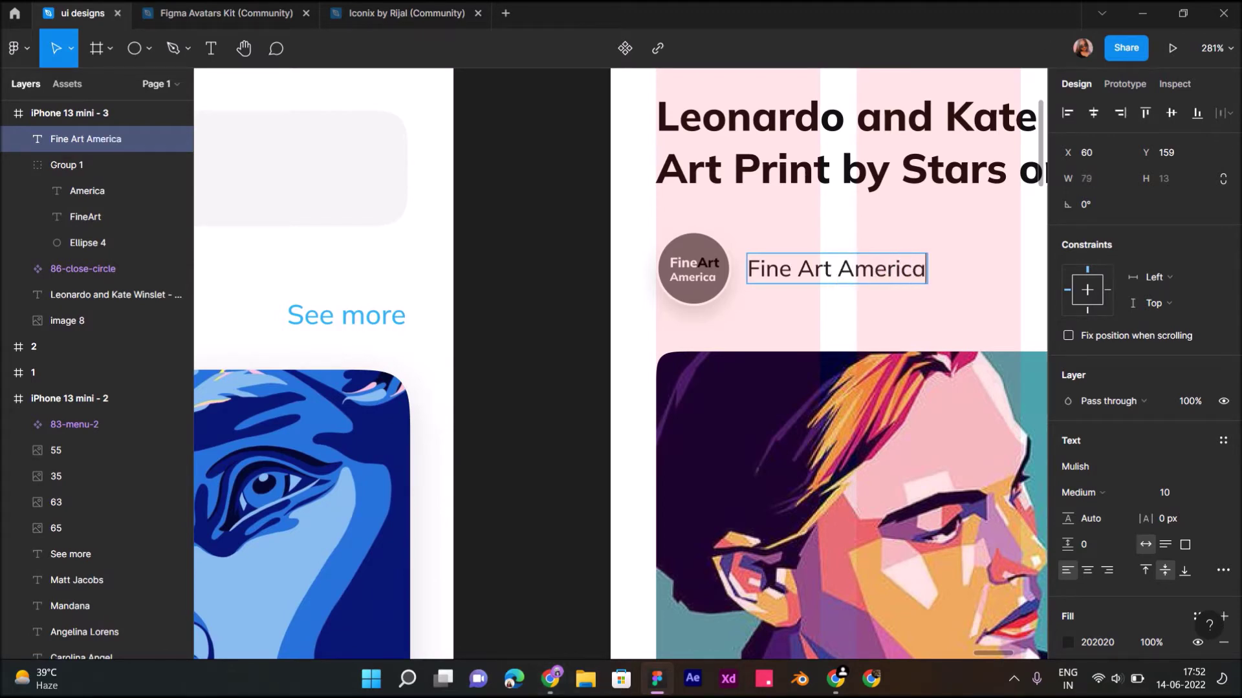
key(Escape)
Step: Set the label to ExtraBold weight, nudge it up, and duplicate it below
scroll(712, 388, left, 5)
click(1080, 492)
key(Up)
key(Up)
key(Up)
key(Up)
key(Return)
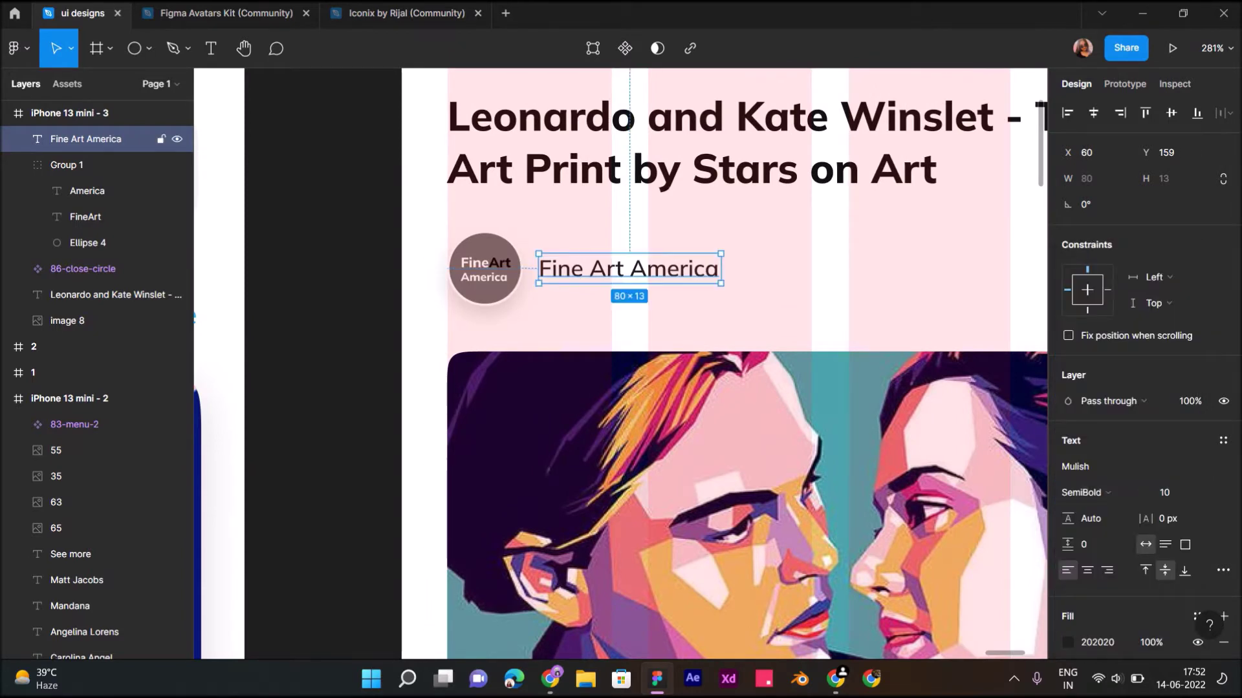
click(1080, 492)
key(Up)
key(Up)
key(Up)
key(Up)
key(Up)
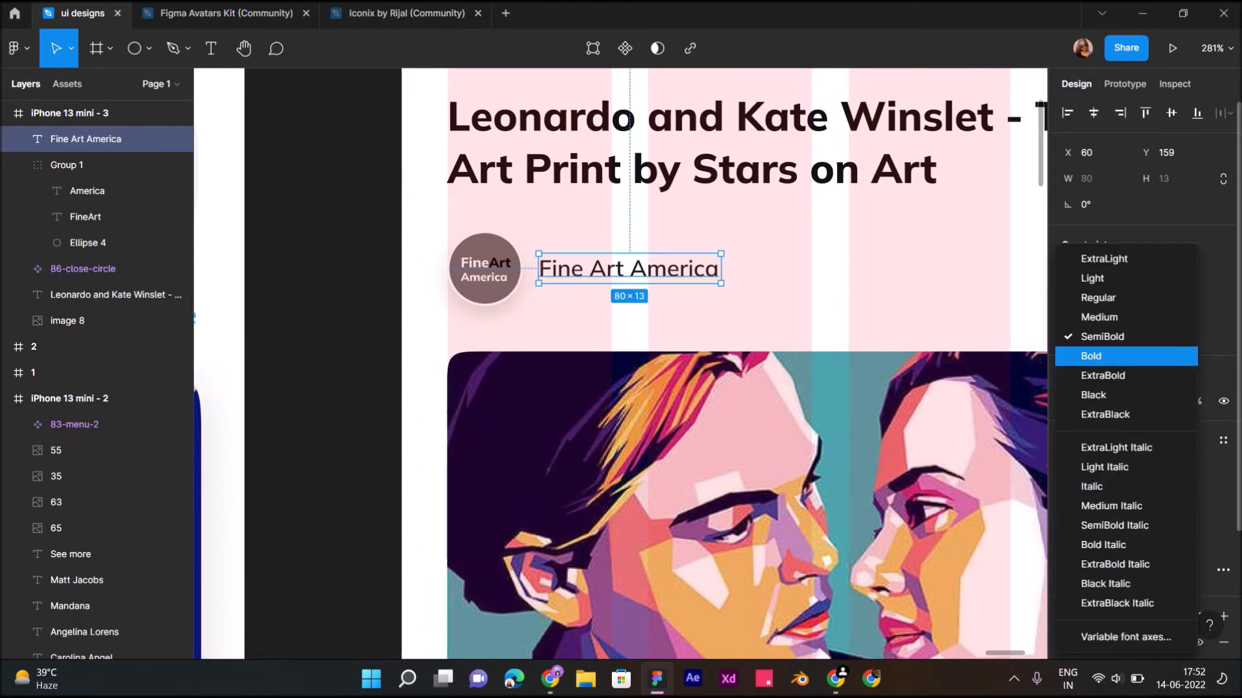
key(Down)
key(Return)
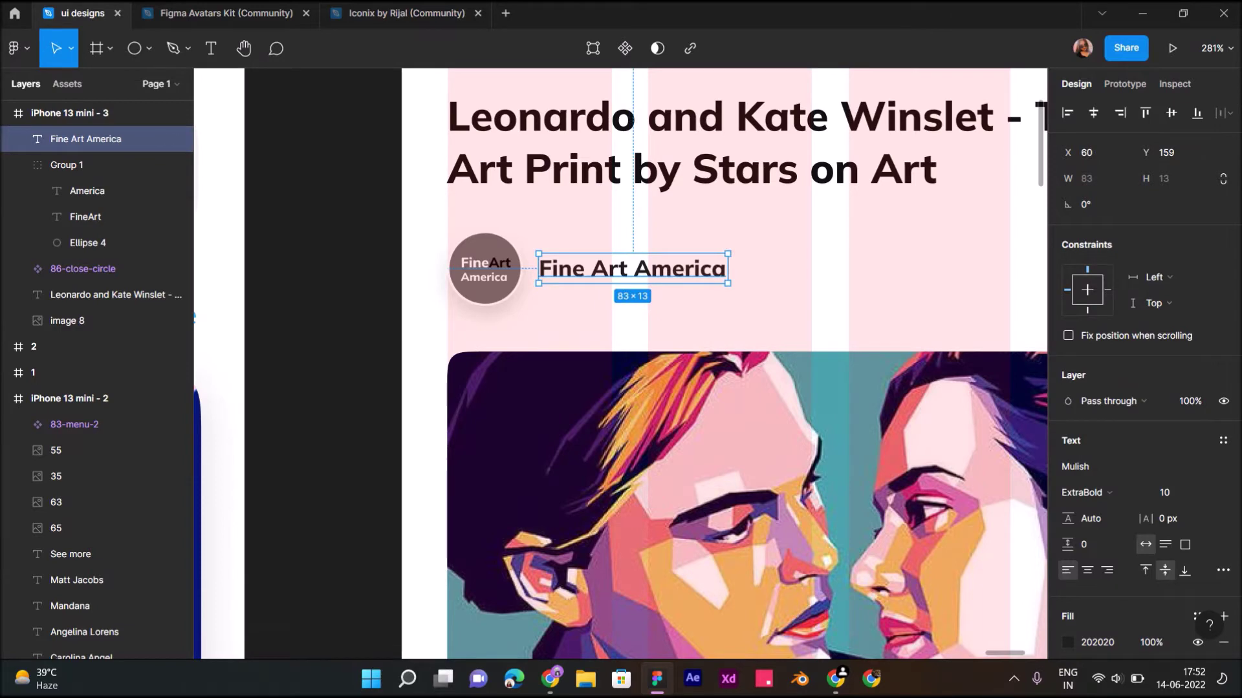
key(Up)
key(Up)
key(Up)
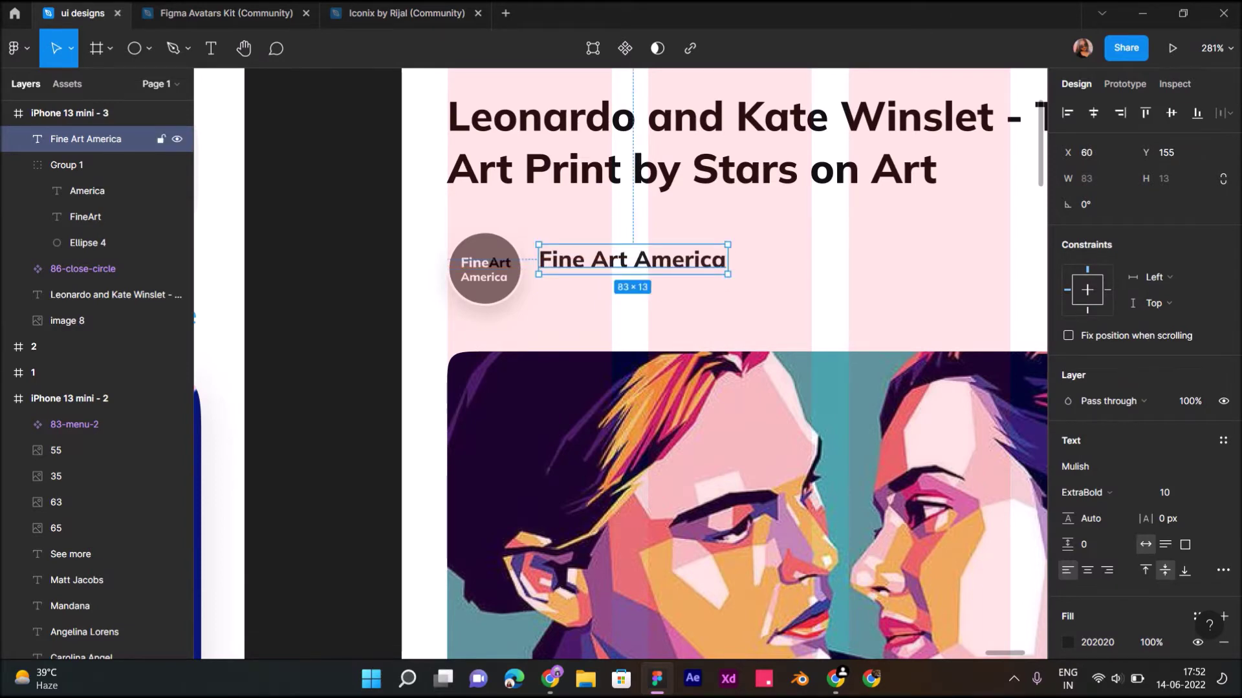
key(ctrl+d)
key(shift+Down)
Step: Change the copy to '1.4M Followers' at size 8 with Medium weight
key(Down)
key(Down)
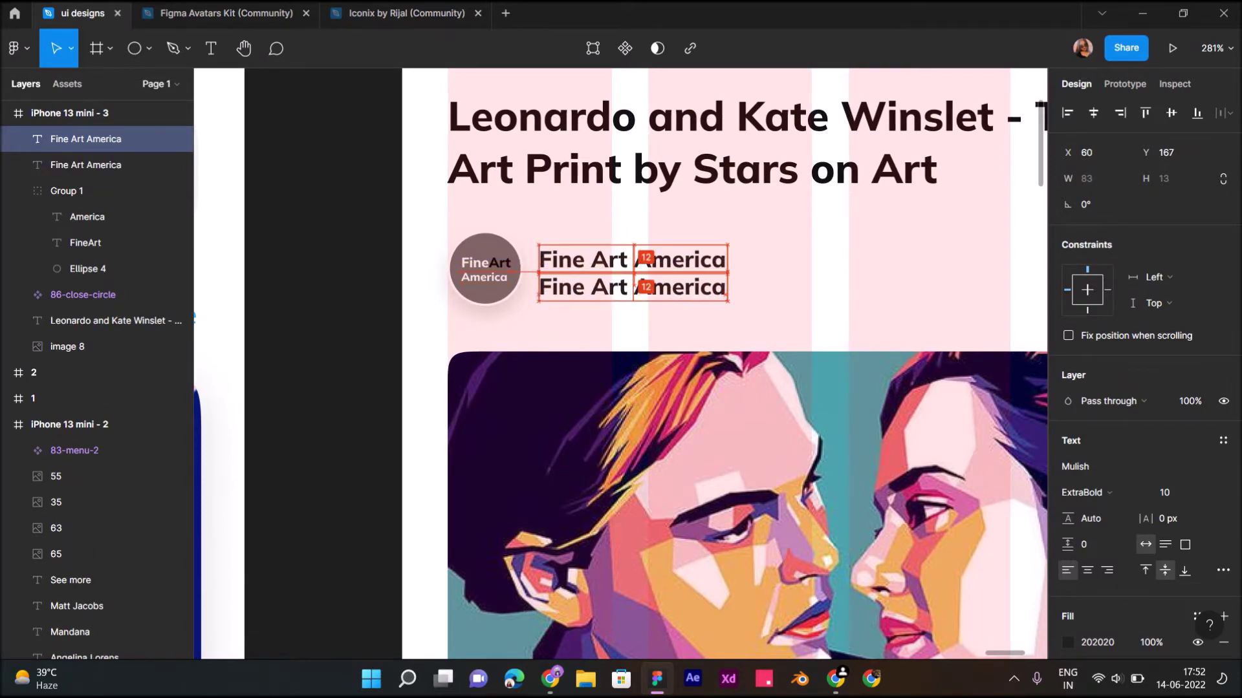
key(BackSpace)
text(1.4)
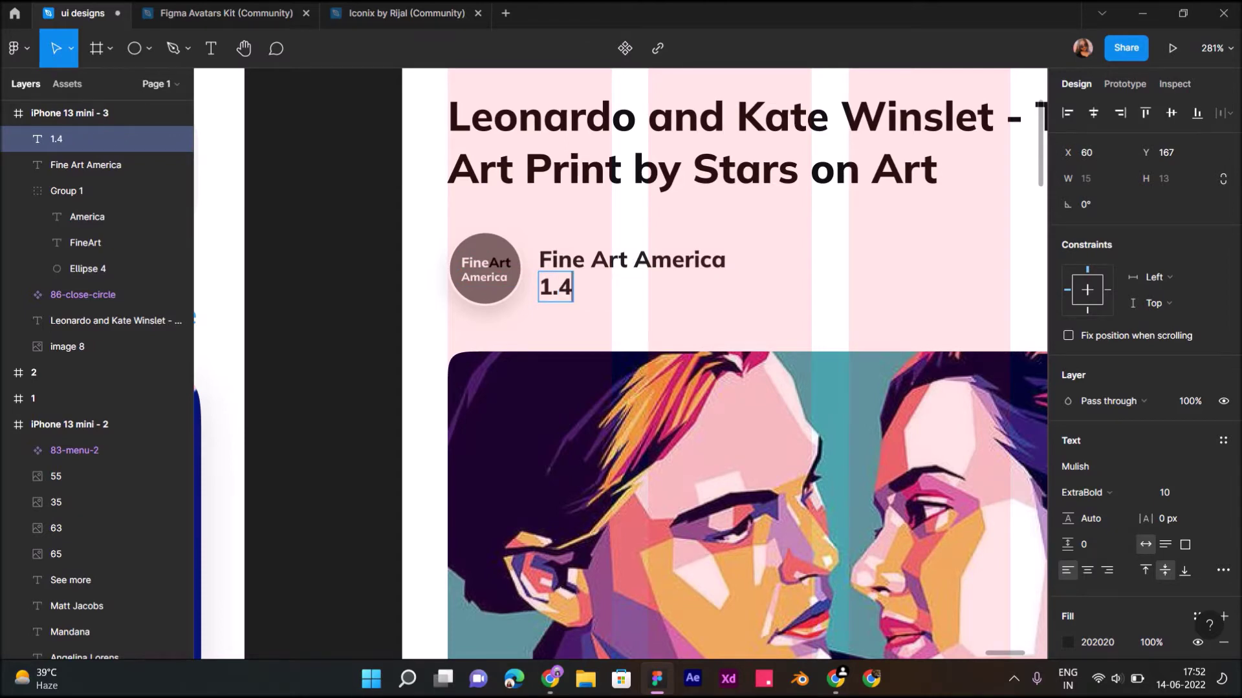
text(M Followers)
key(Escape)
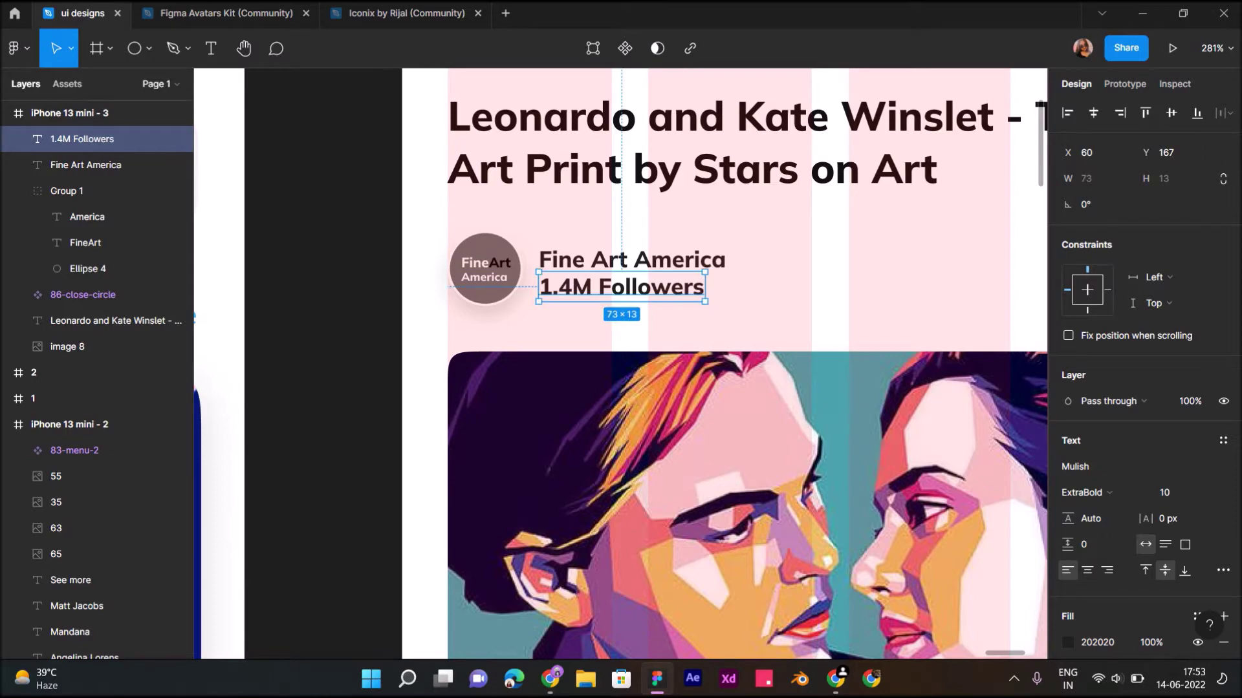
click(1167, 493)
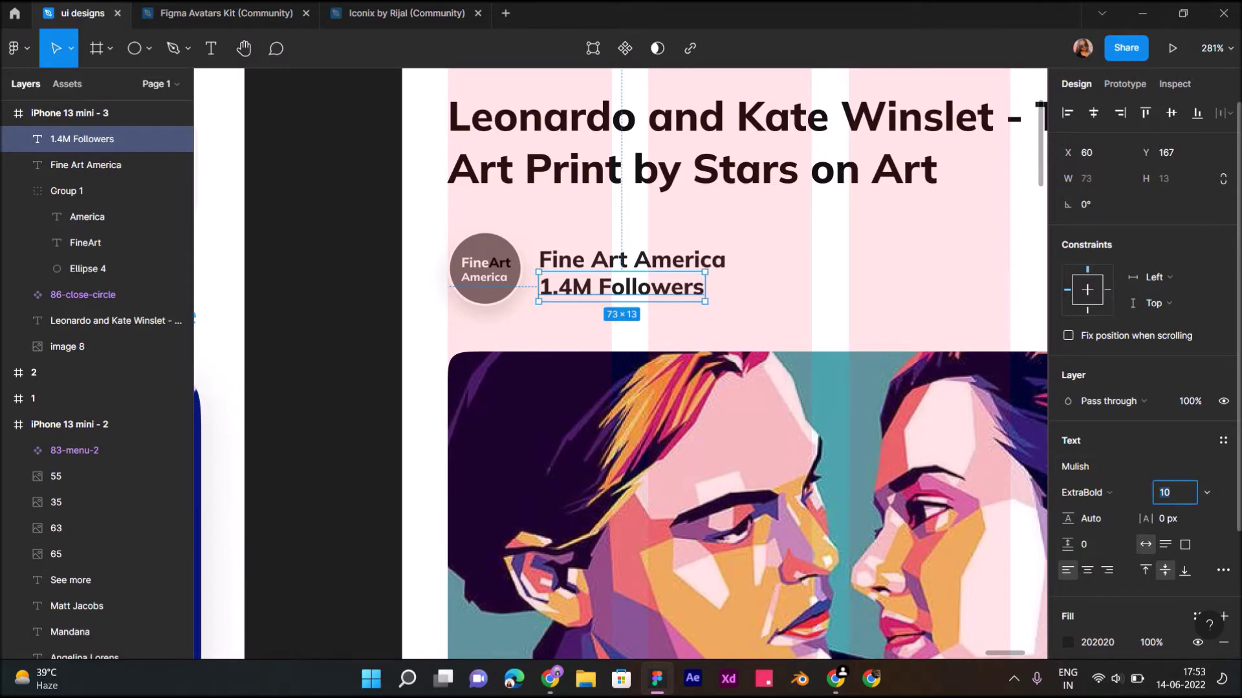
scroll(621, 363, down, 5)
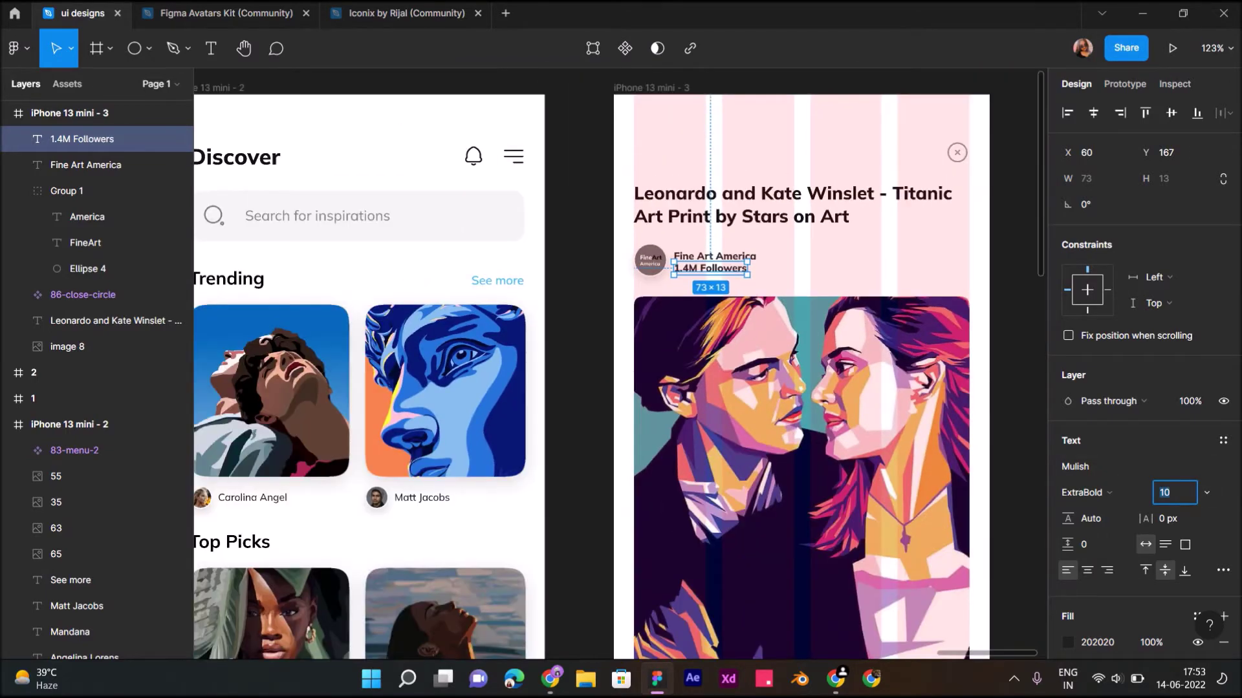
scroll(621, 362, up, 6)
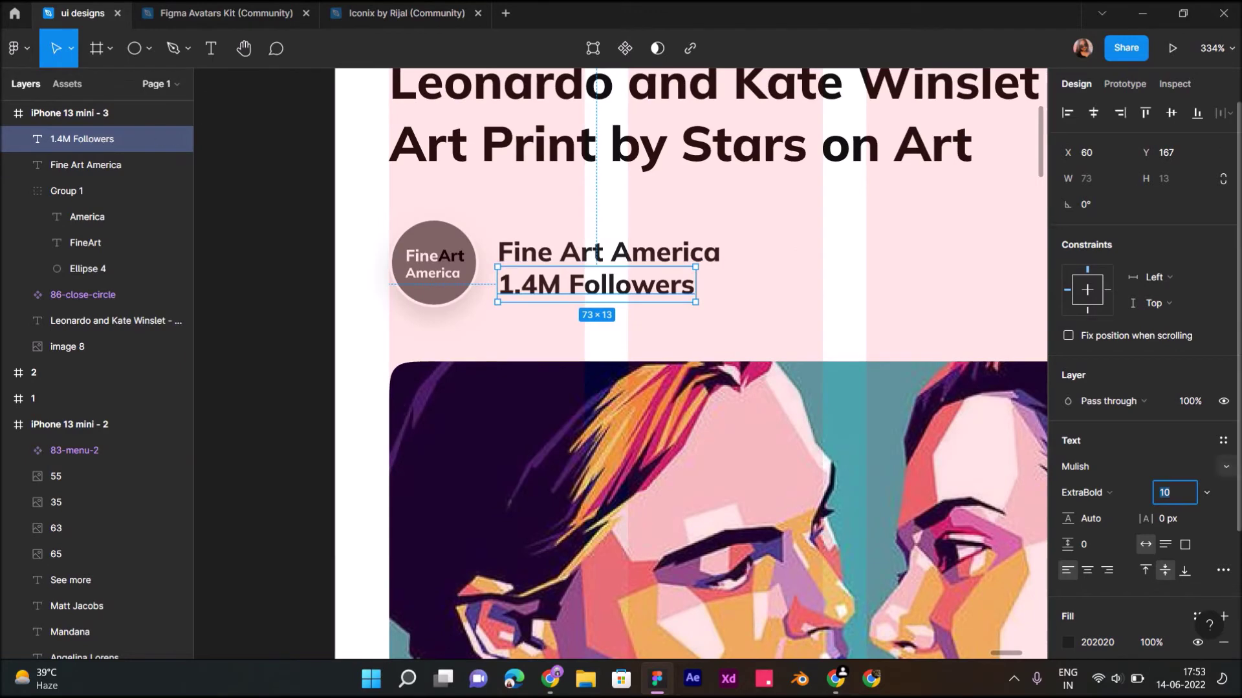
text(8)
key(Return)
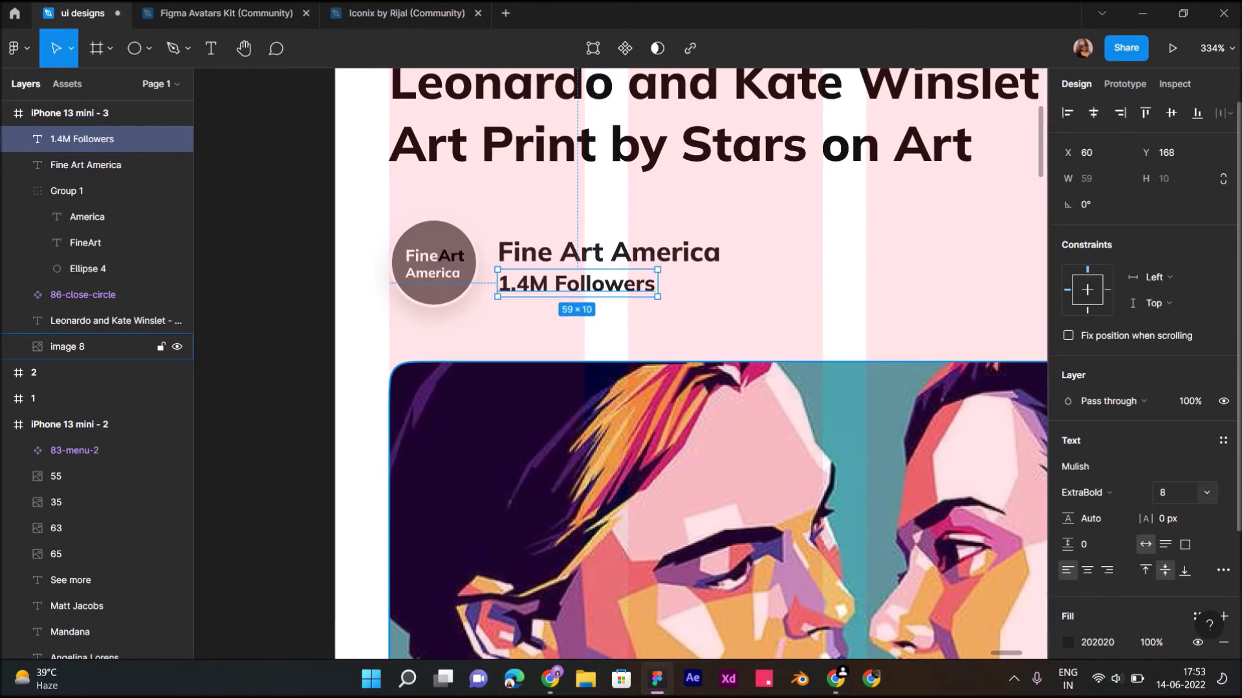
click(1086, 493)
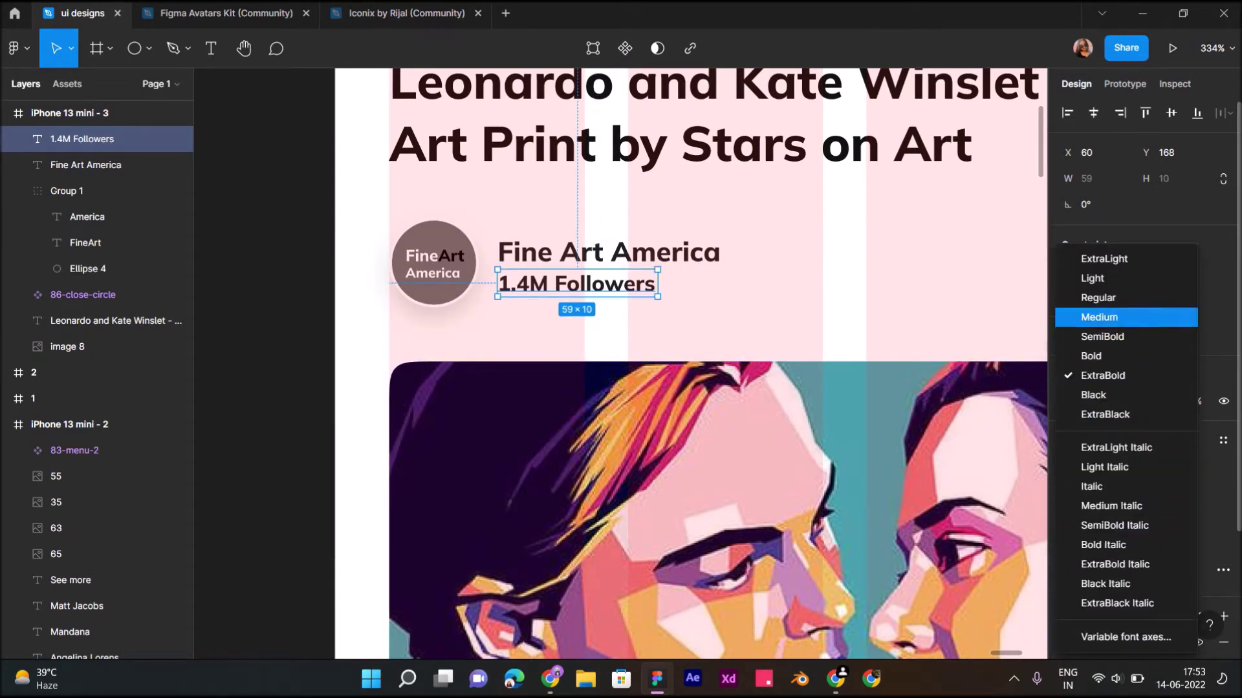
click(1099, 317)
Step: Align the Fine Art America and 1.4M Followers lines beside the badge
shift+click(97, 164)
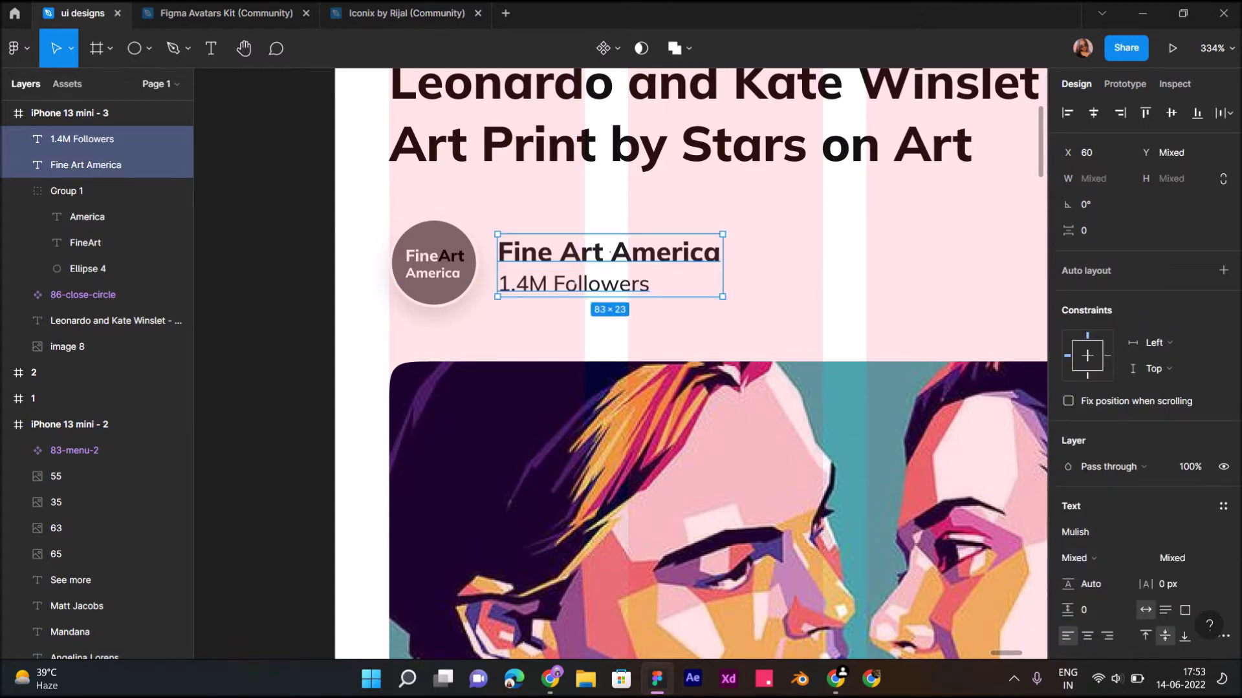
key(Up)
key(Up)
key(Down)
key(Down)
key(Down)
drag(611, 264, 611, 261)
double_click(434, 257)
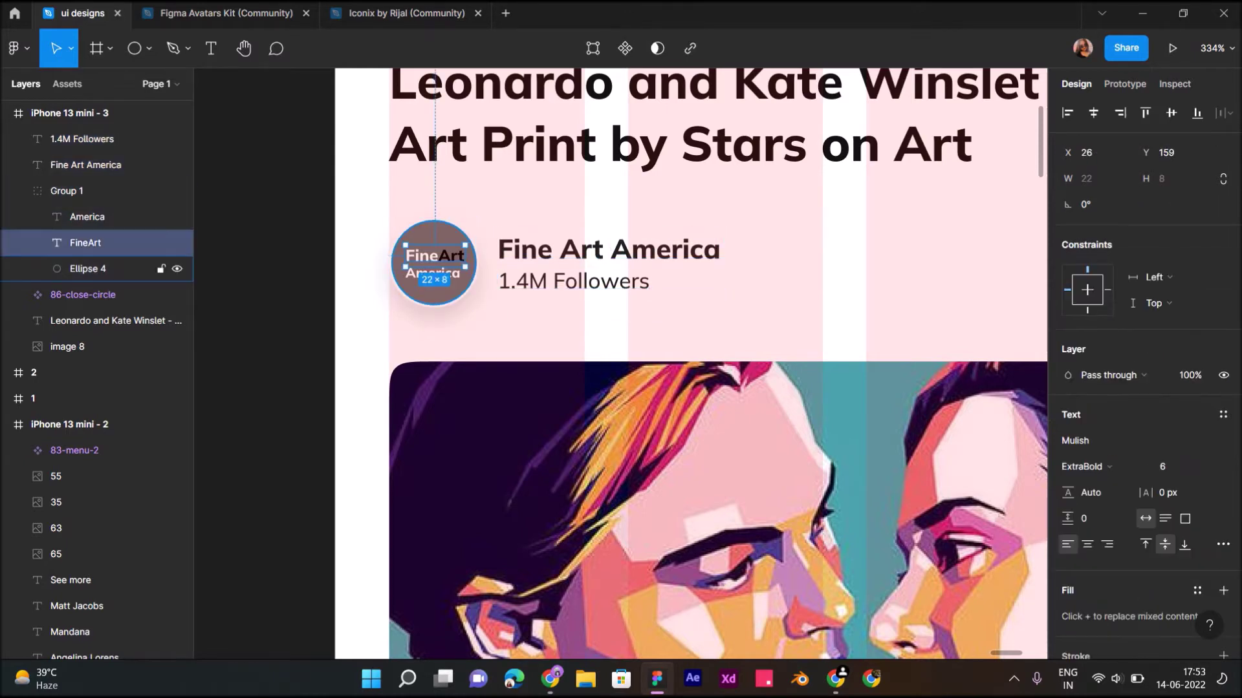
click(88, 268)
key(Escape)
Step: Shift the texts, badge and illustration down slightly together
ctrl+scroll(695, 212, down, 5)
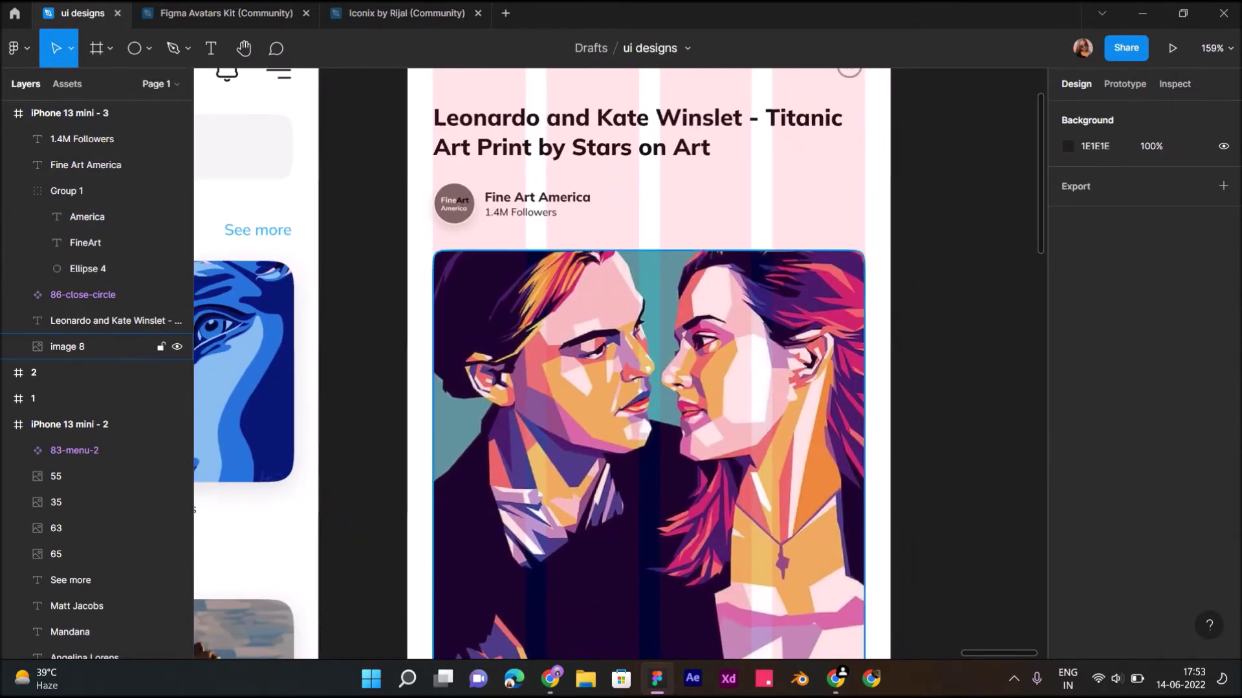
ctrl+scroll(554, 201, down, 5)
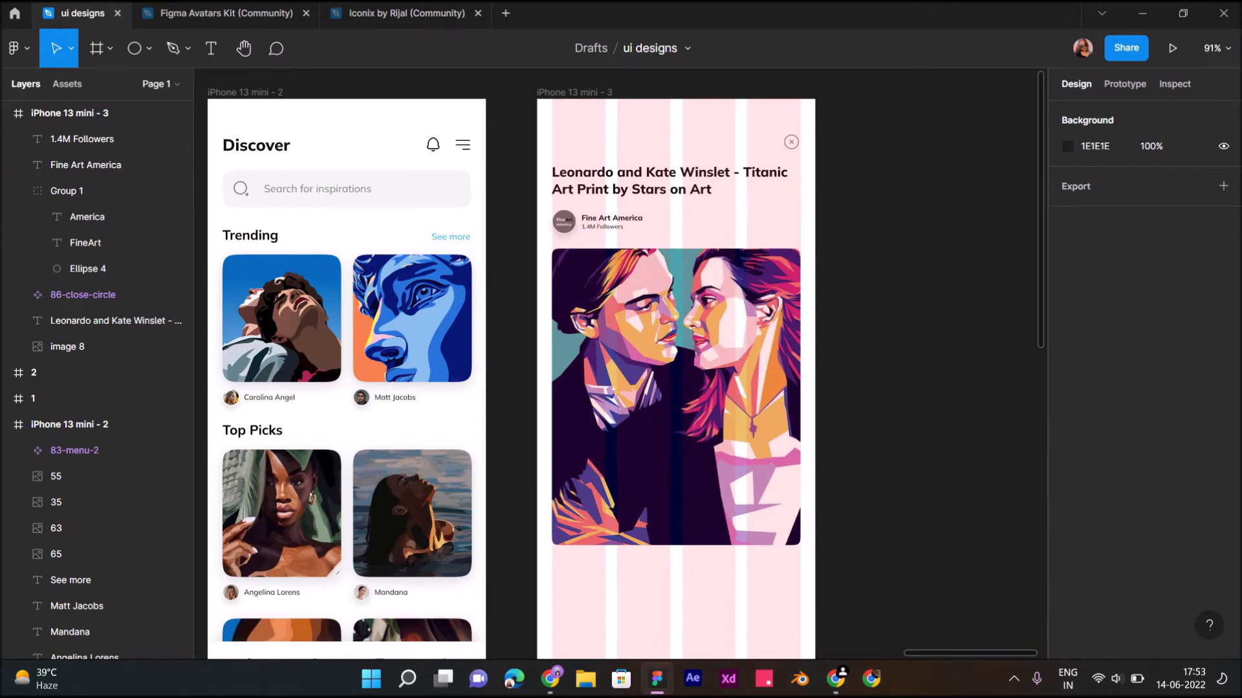
drag(547, 204, 808, 562)
key(Down)
key(Down)
key(Down)
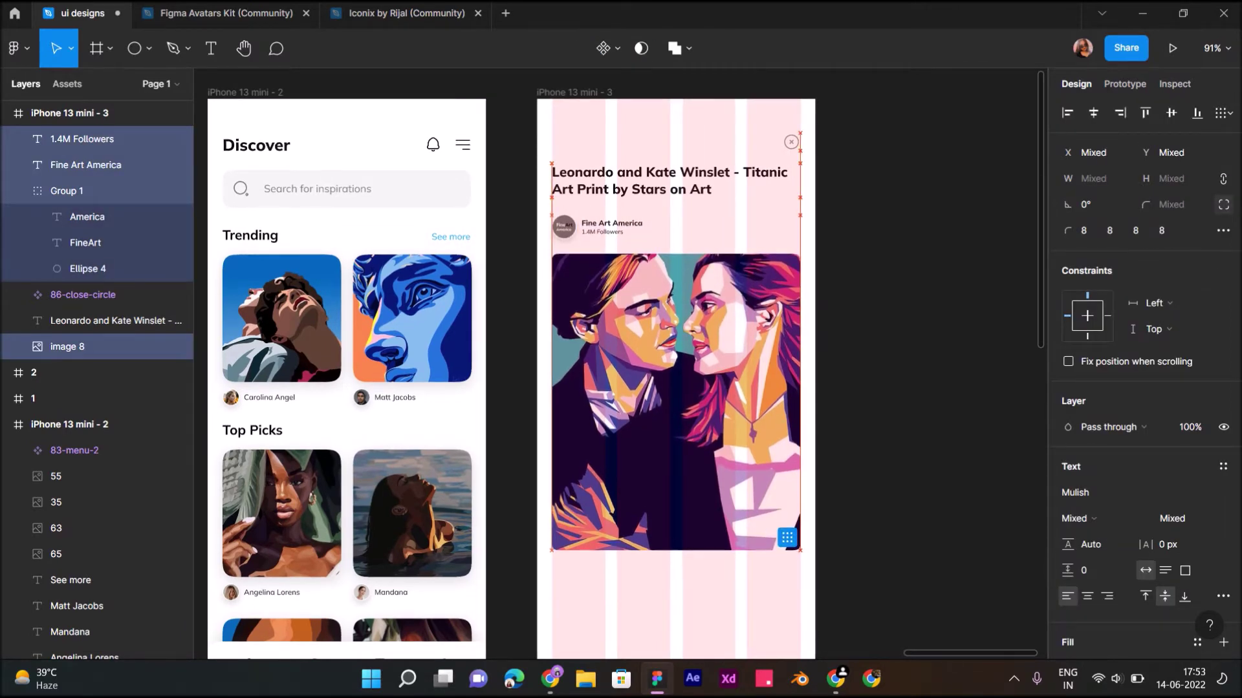
key(Escape)
ctrl+scroll(624, 204, up, 5)
scroll(666, 362, right, 3)
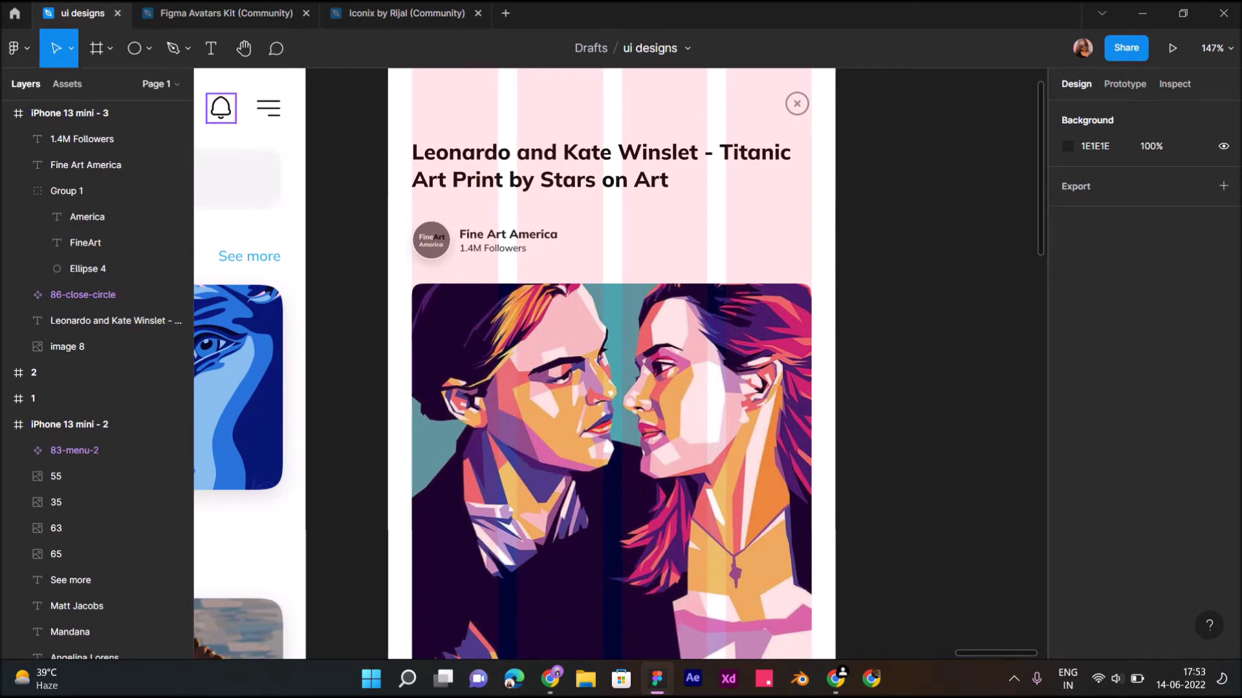
click(149, 48)
Step: Draw an 88 × 28 pill rectangle with radius 29 right of Fine Art America
click(97, 85)
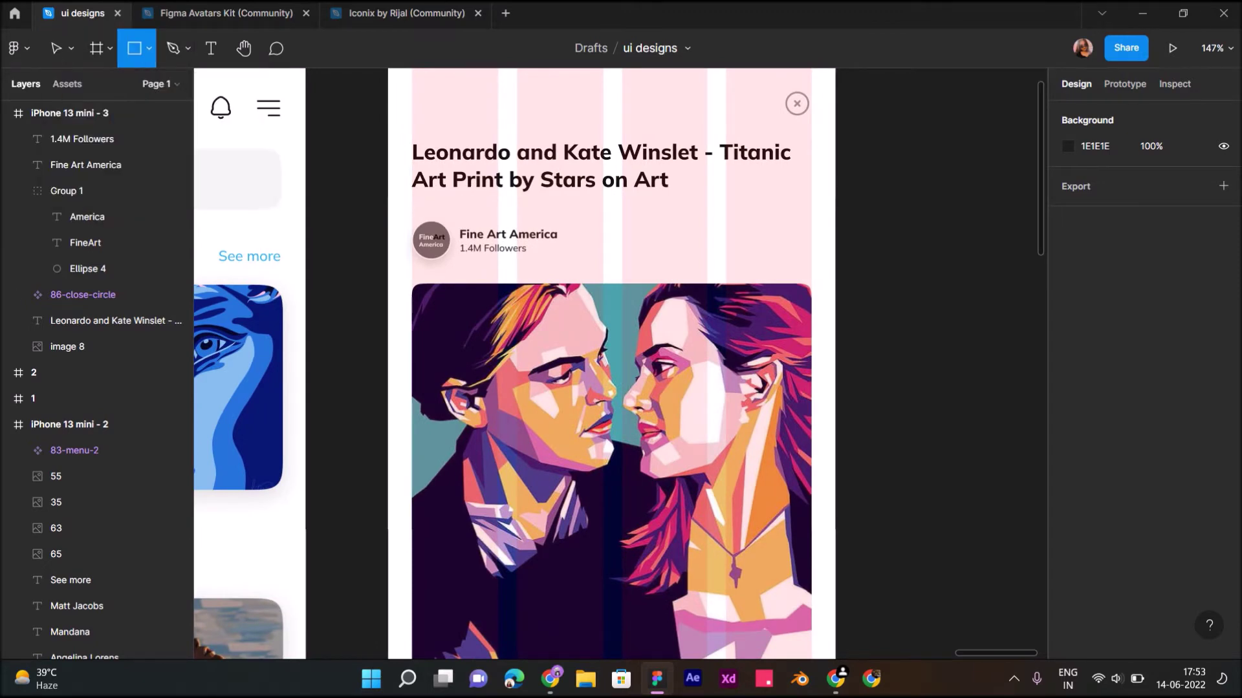
drag(707, 228, 811, 254)
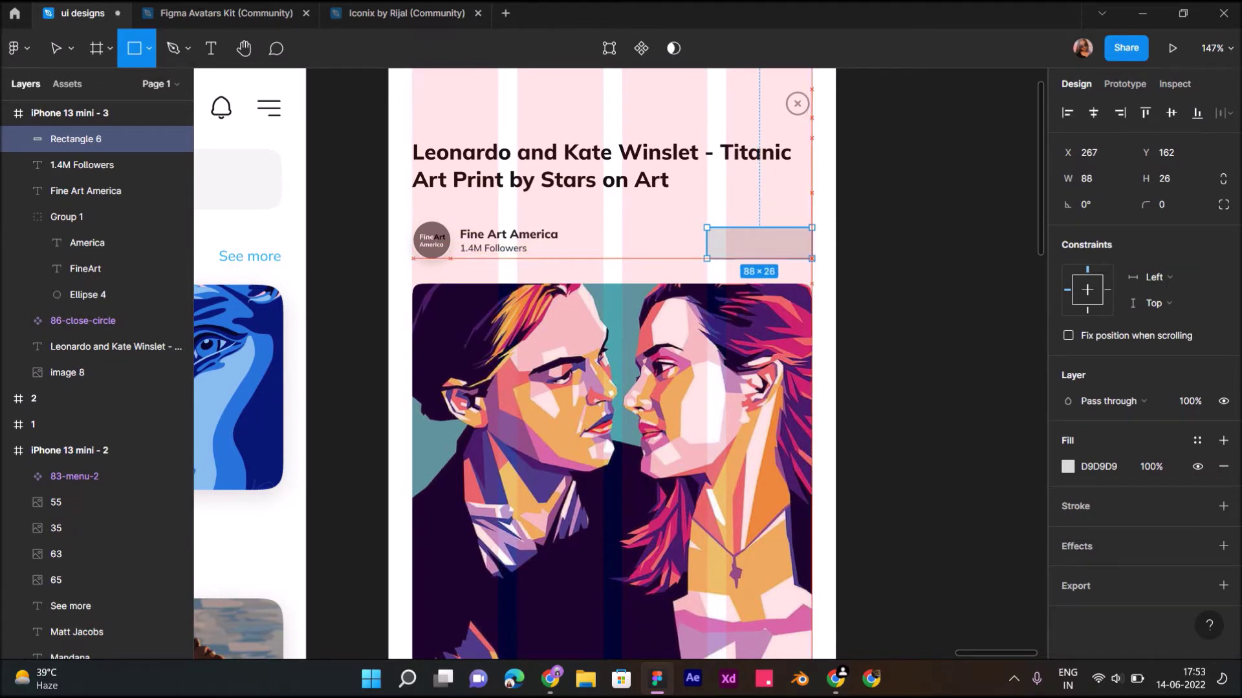
drag(759, 228, 759, 224)
scroll(770, 238, up, 5)
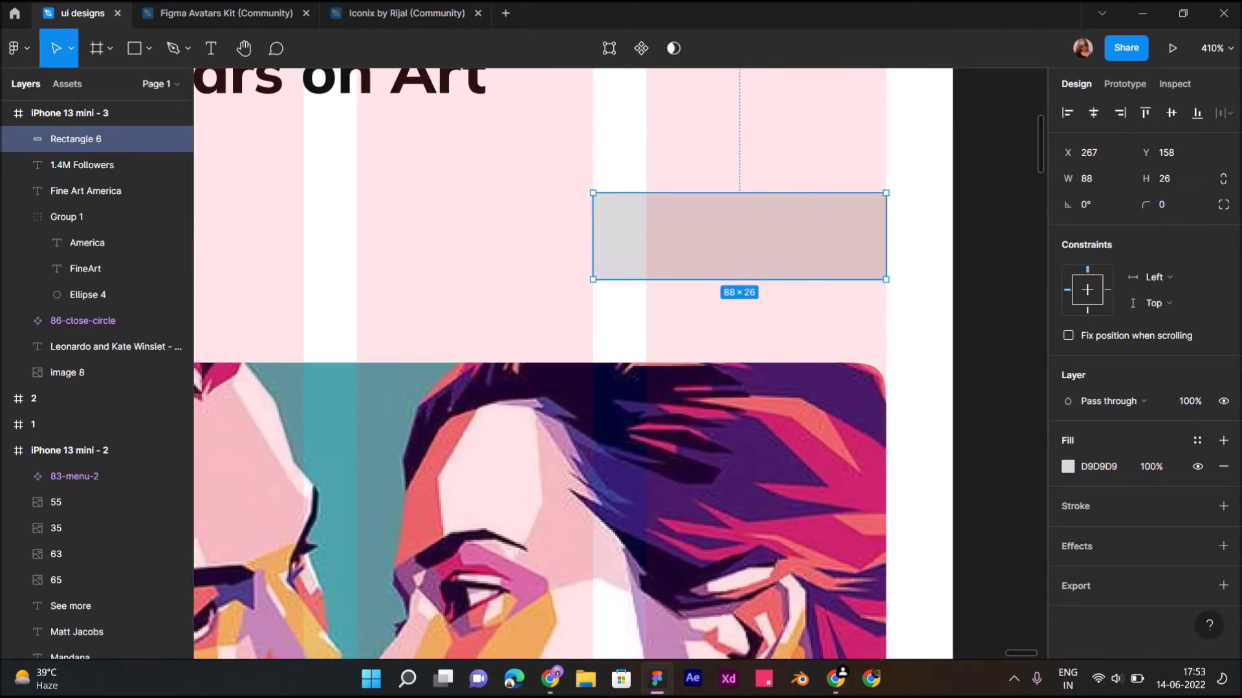
scroll(719, 188, down, 5)
drag(731, 236, 731, 212)
drag(1145, 205, 1164, 205)
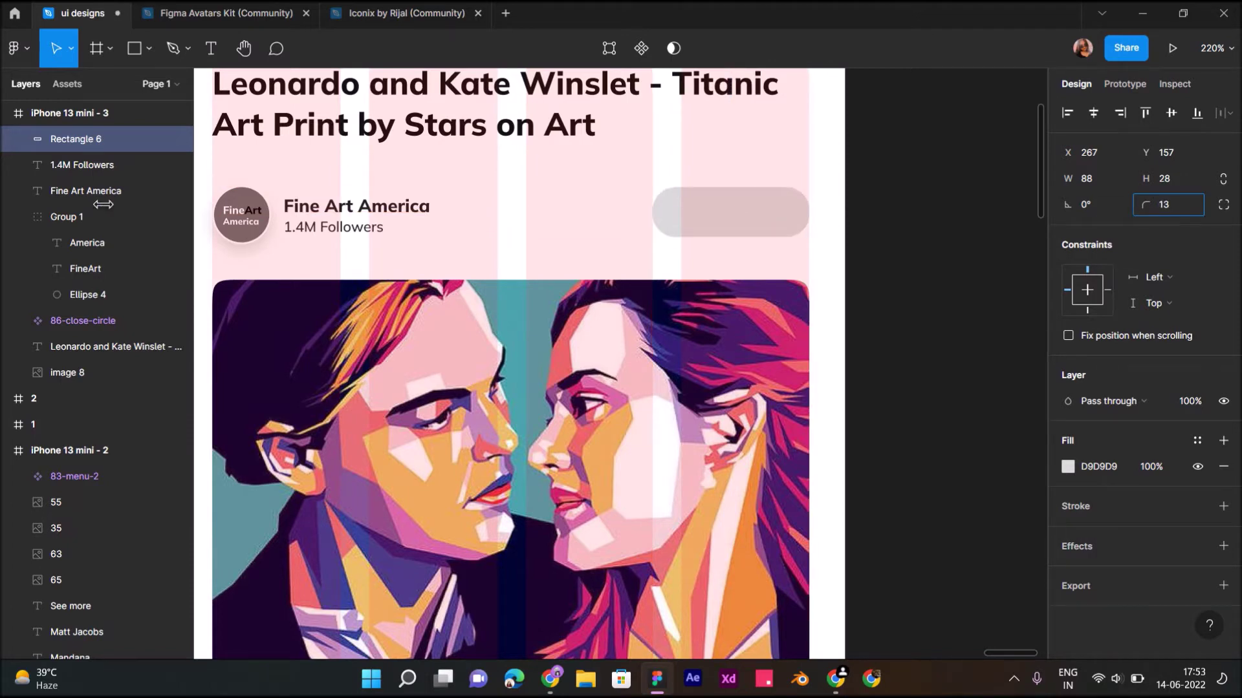
Step: Remove the rectangle's fill and give it a blue 55C2FF outline
click(1223, 507)
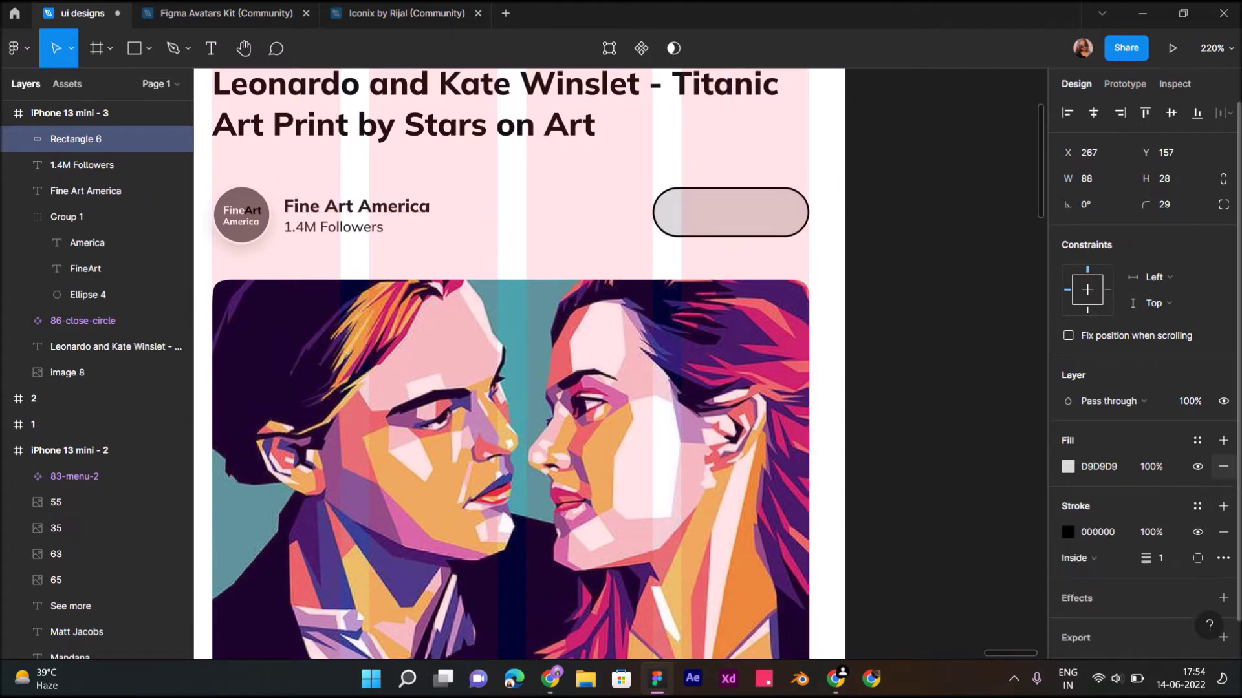
click(1223, 466)
click(1068, 506)
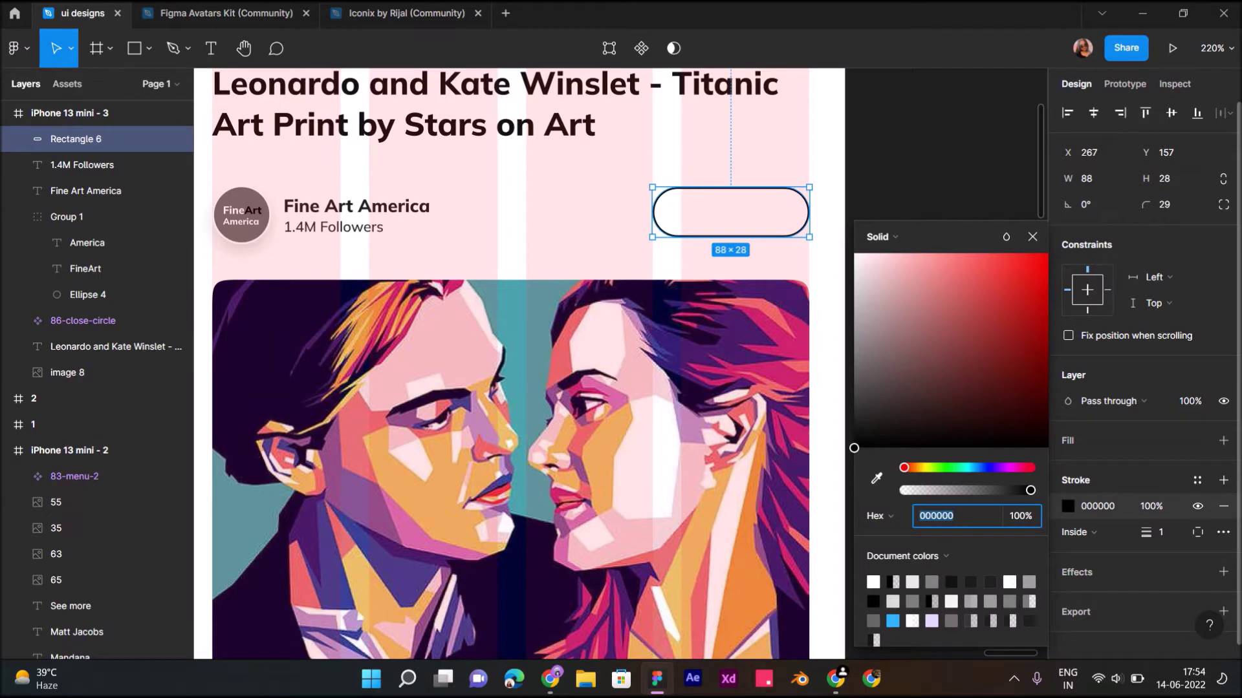
text(55A3FF)
key(Return)
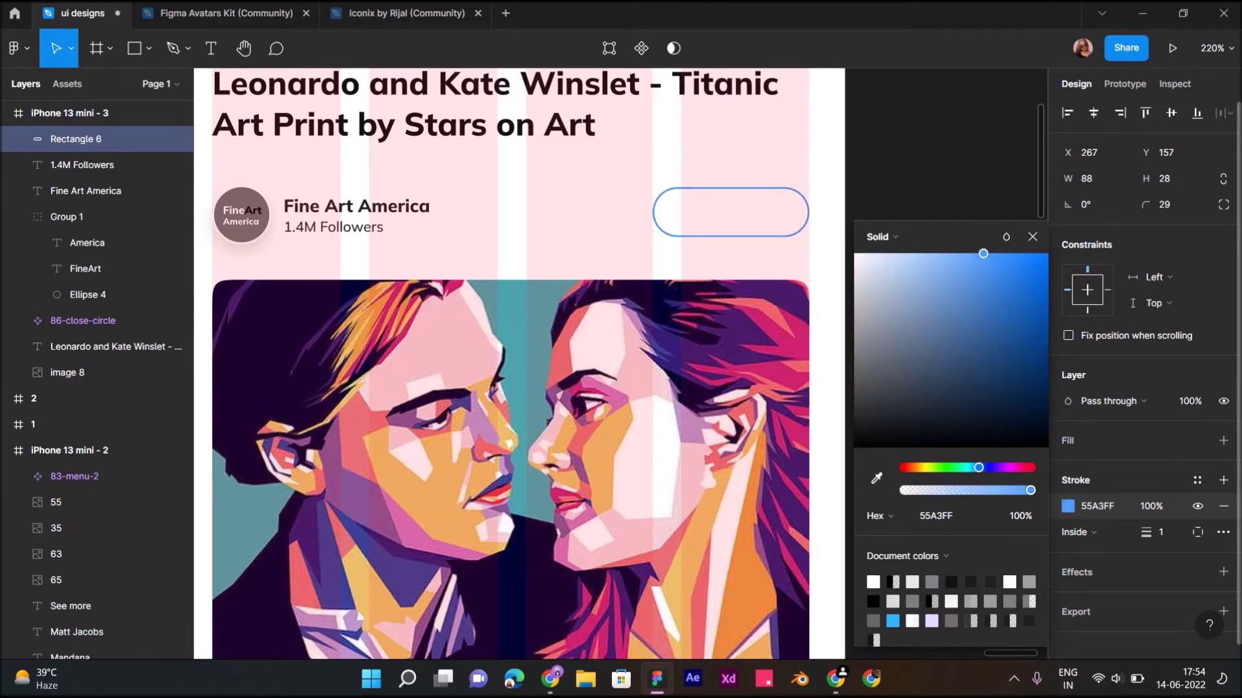
drag(978, 468, 974, 468)
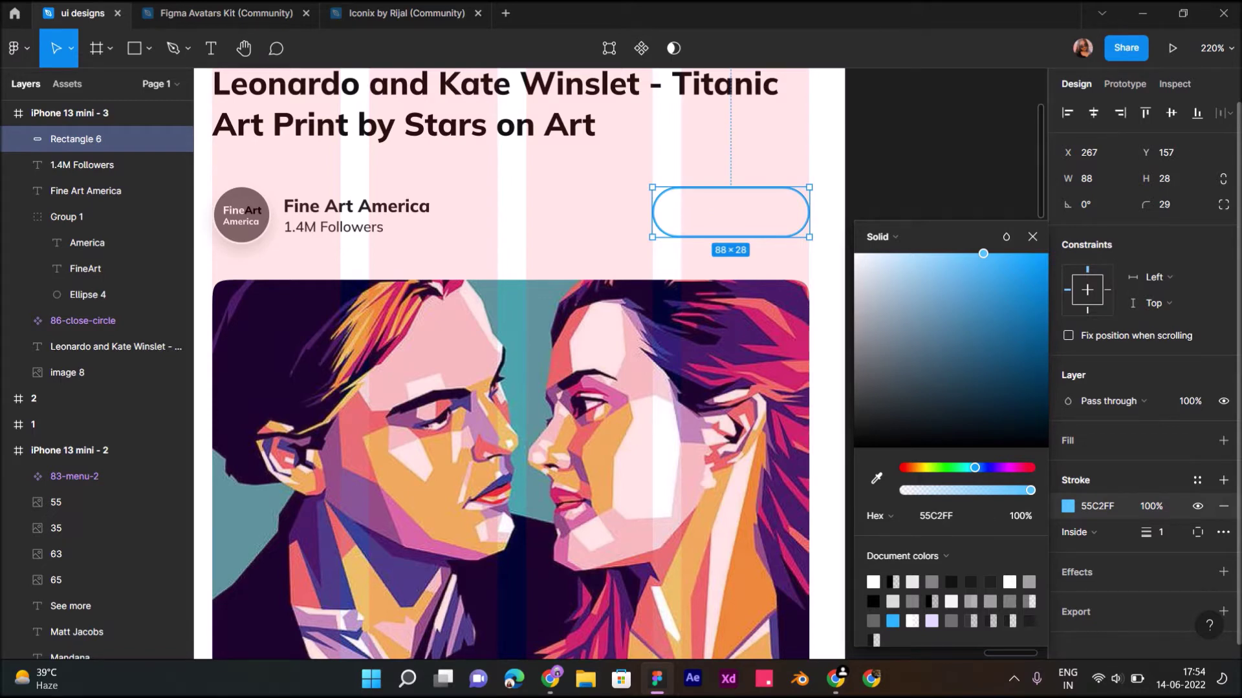
Step: Add a 'Follow' text box inside the outlined button
click(925, 168)
ctrl+scroll(925, 168, down, 3)
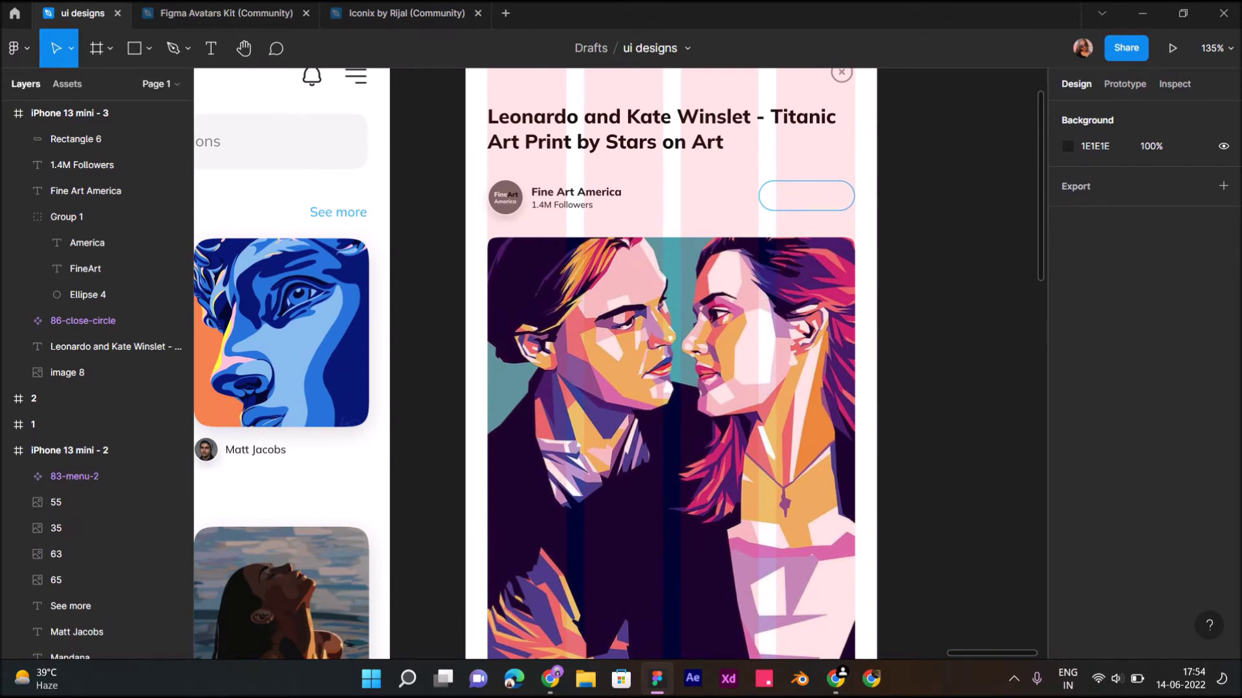
ctrl+scroll(860, 158, up, 2)
ctrl+scroll(860, 157, up, 2)
ctrl+scroll(860, 157, up, 2)
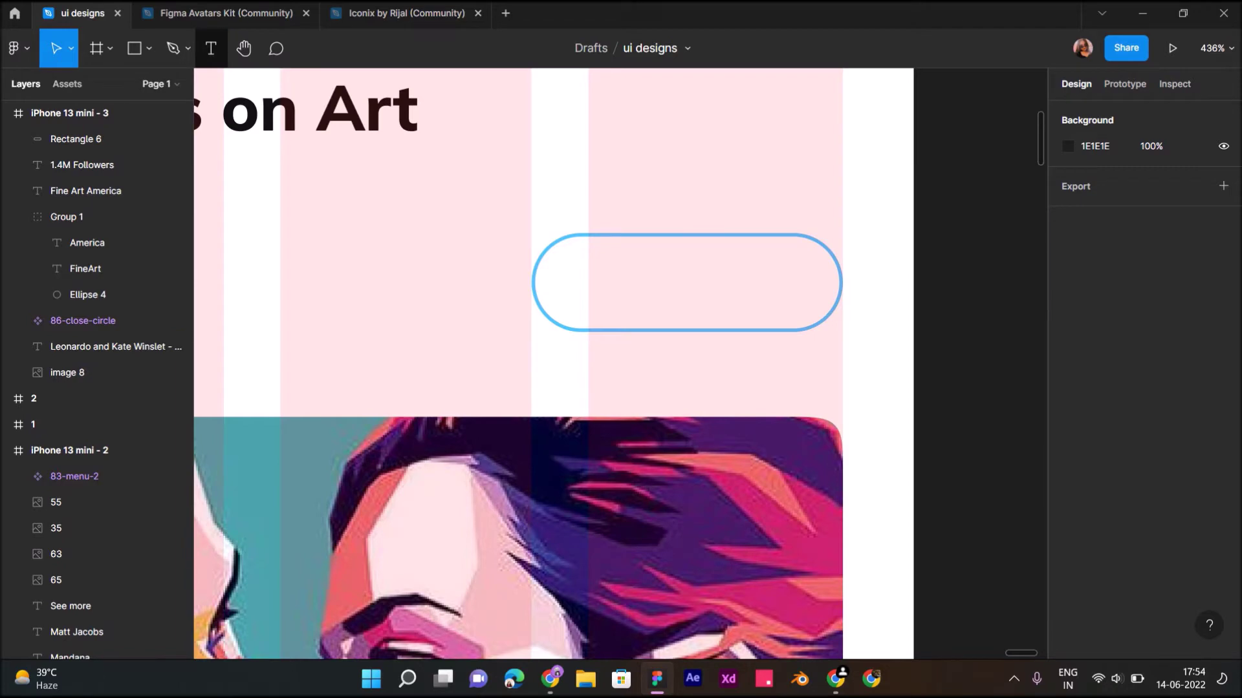
key(t)
click(637, 282)
text(Follow)
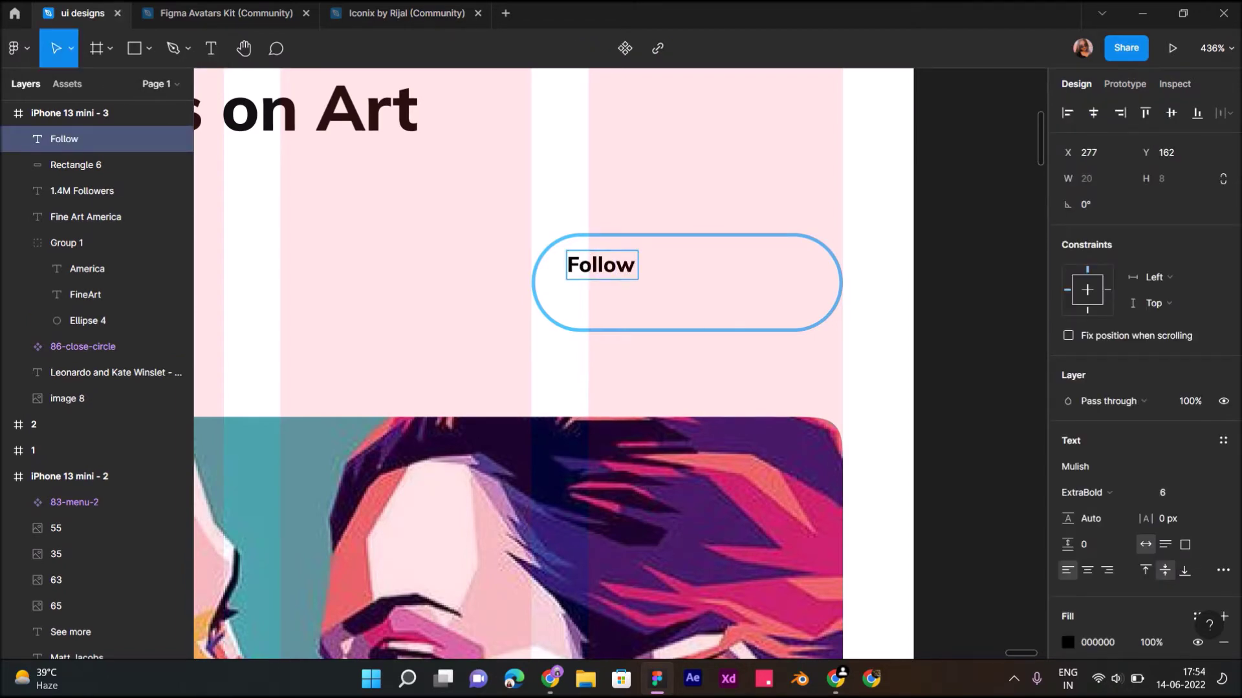
key(Escape)
Step: Make the Follow text size 14, Medium weight, and centre it in the button
click(1174, 492)
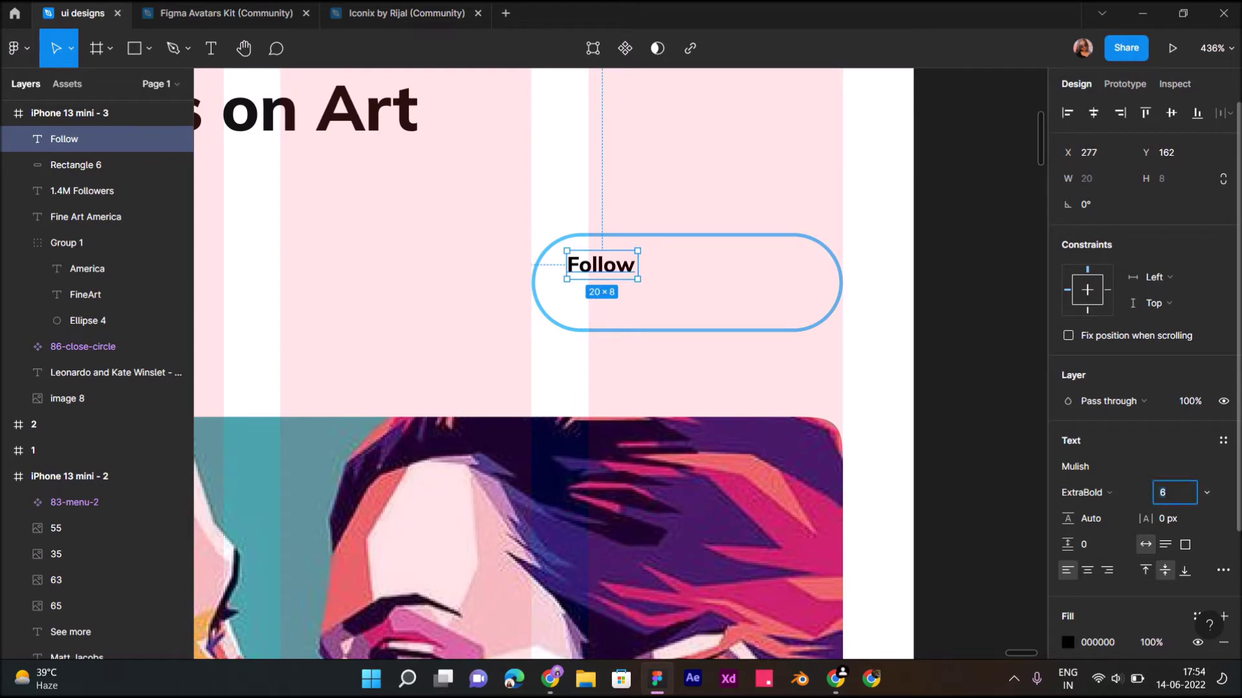
text(16)
key(Return)
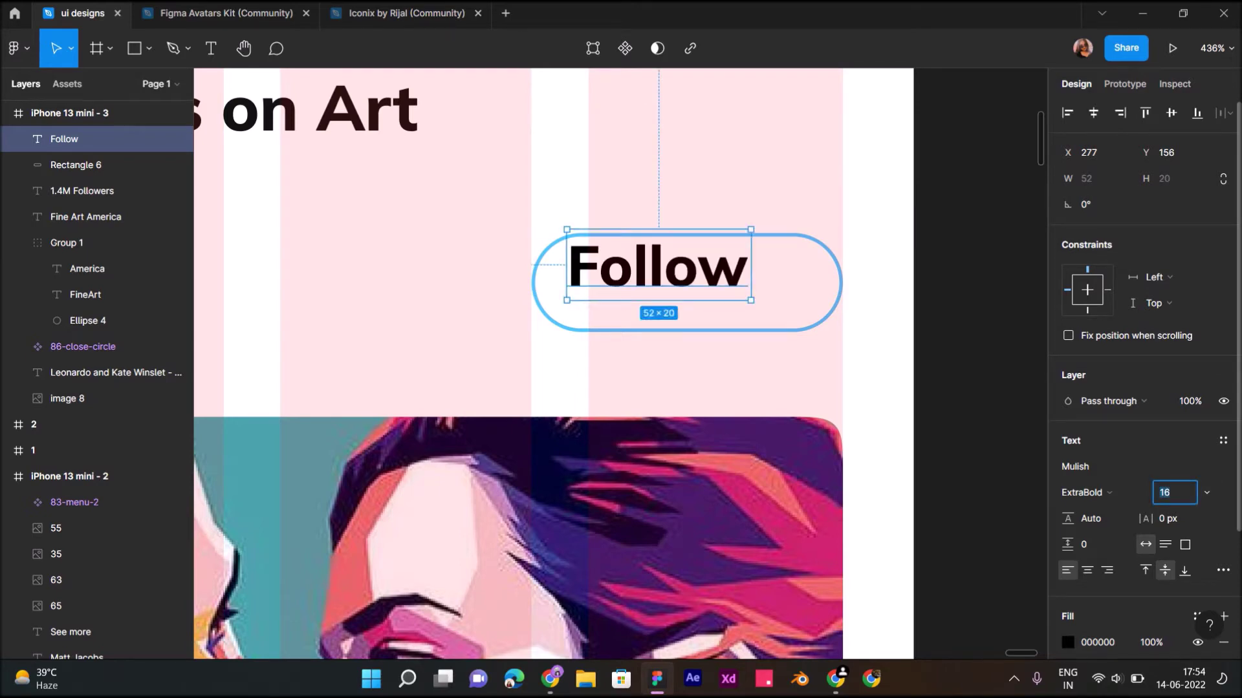
text(14)
key(Return)
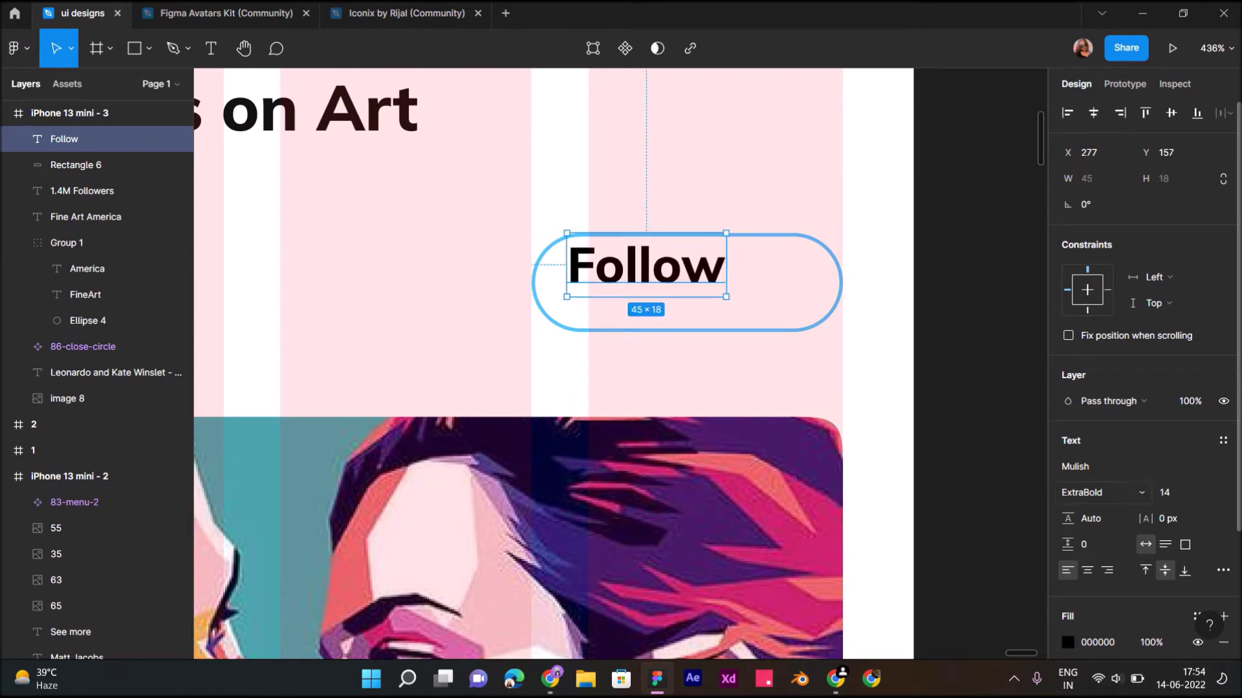
click(1101, 492)
click(1100, 317)
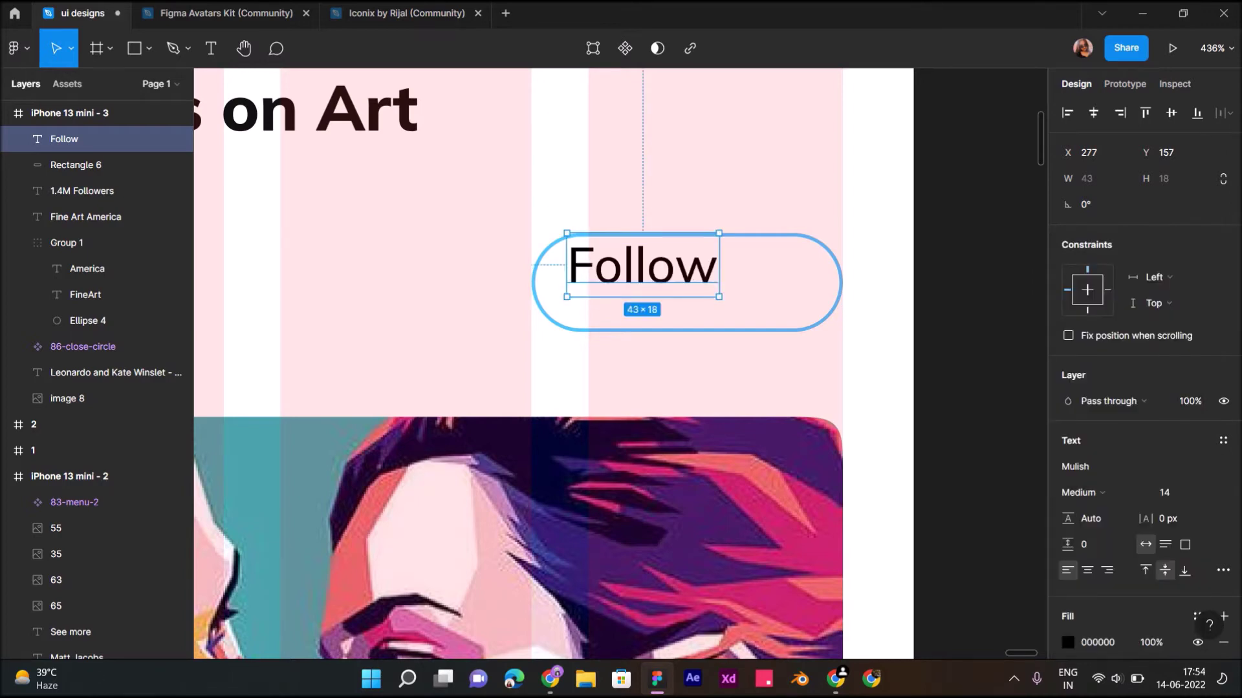
drag(647, 265, 686, 283)
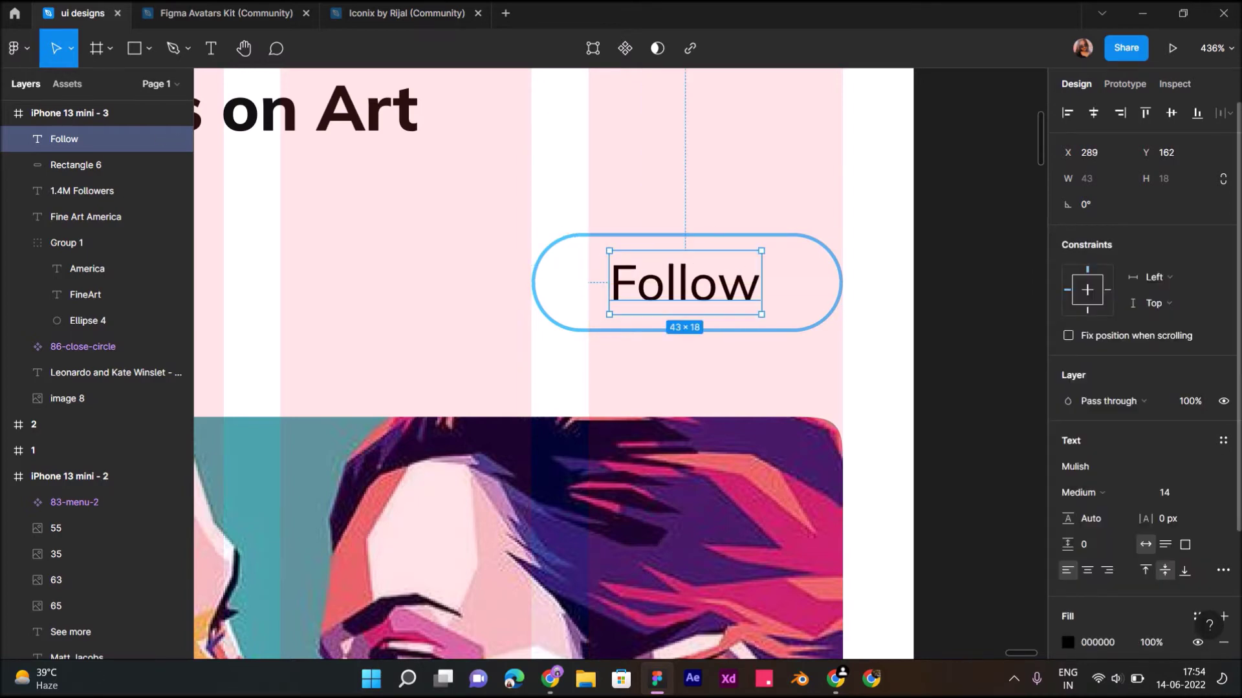
Step: Colour the Follow text with the outline's 55C2FF blue via the eyedropper
click(1068, 643)
click(877, 478)
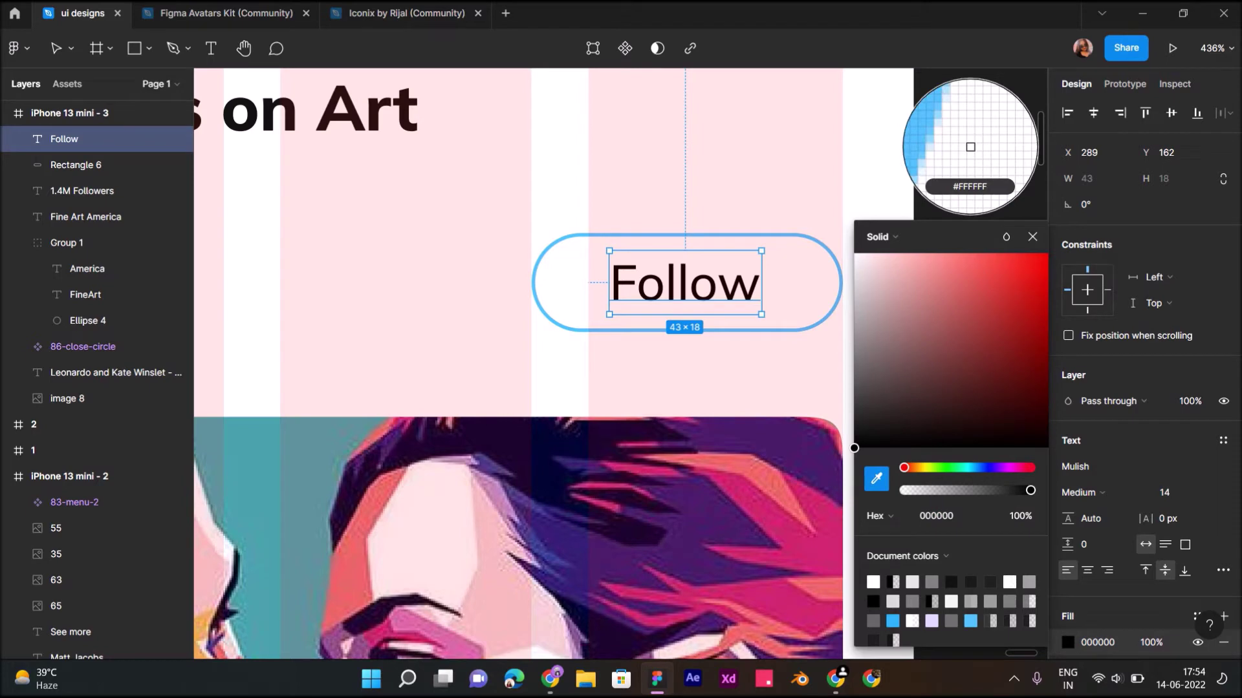
click(970, 146)
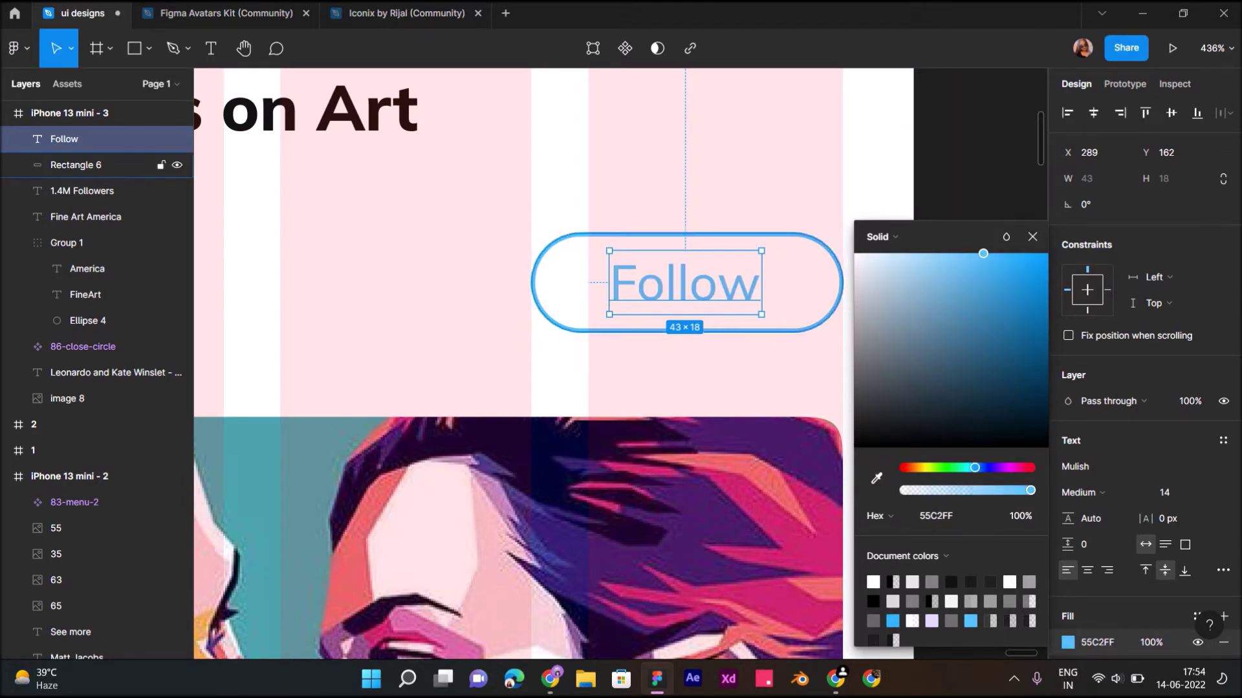
key(Escape)
scroll(621, 362, down, 5)
scroll(621, 362, down, 1)
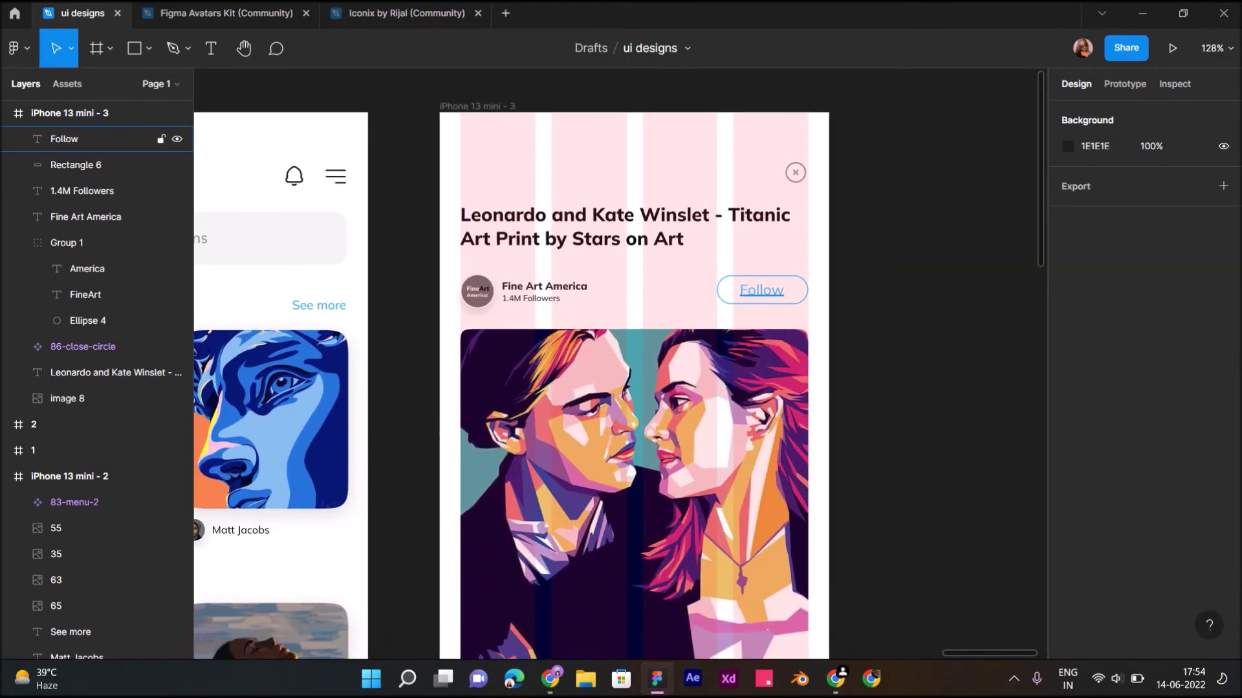
Step: Enlarge the FineArt avatar to 39×39 and move both credit texts clear of it
scroll(606, 298, up, 3)
scroll(606, 297, up, 2)
scroll(420, 291, up, 2)
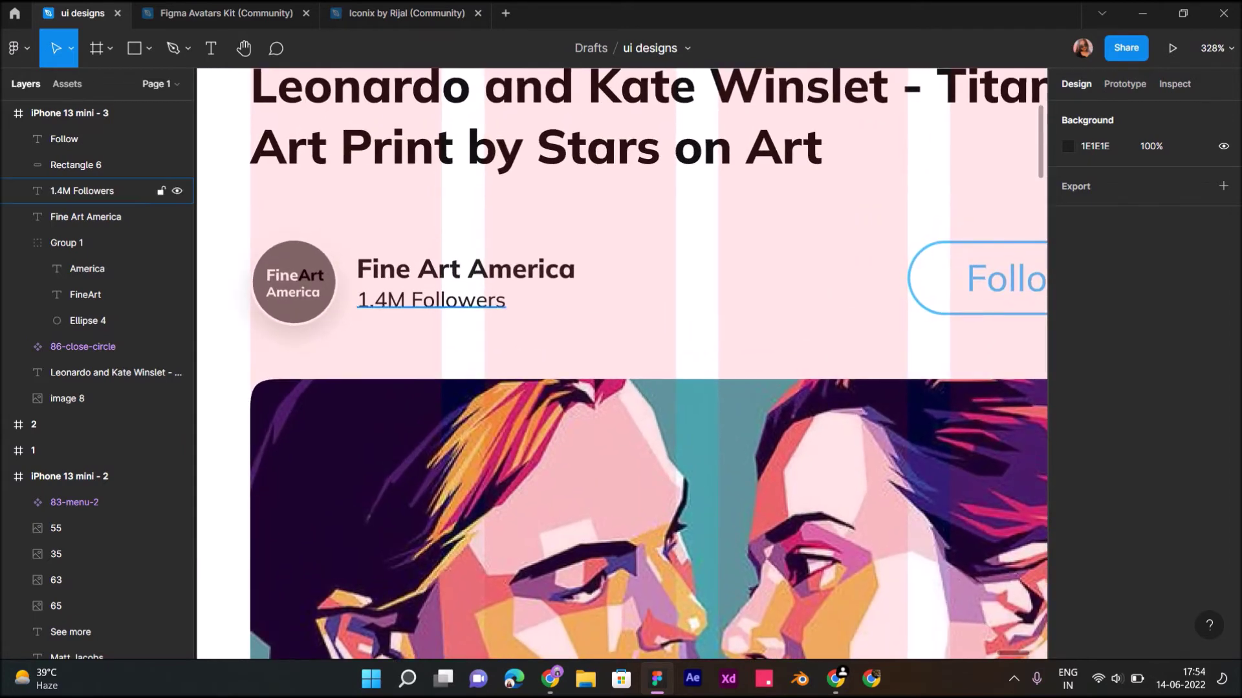
click(295, 283)
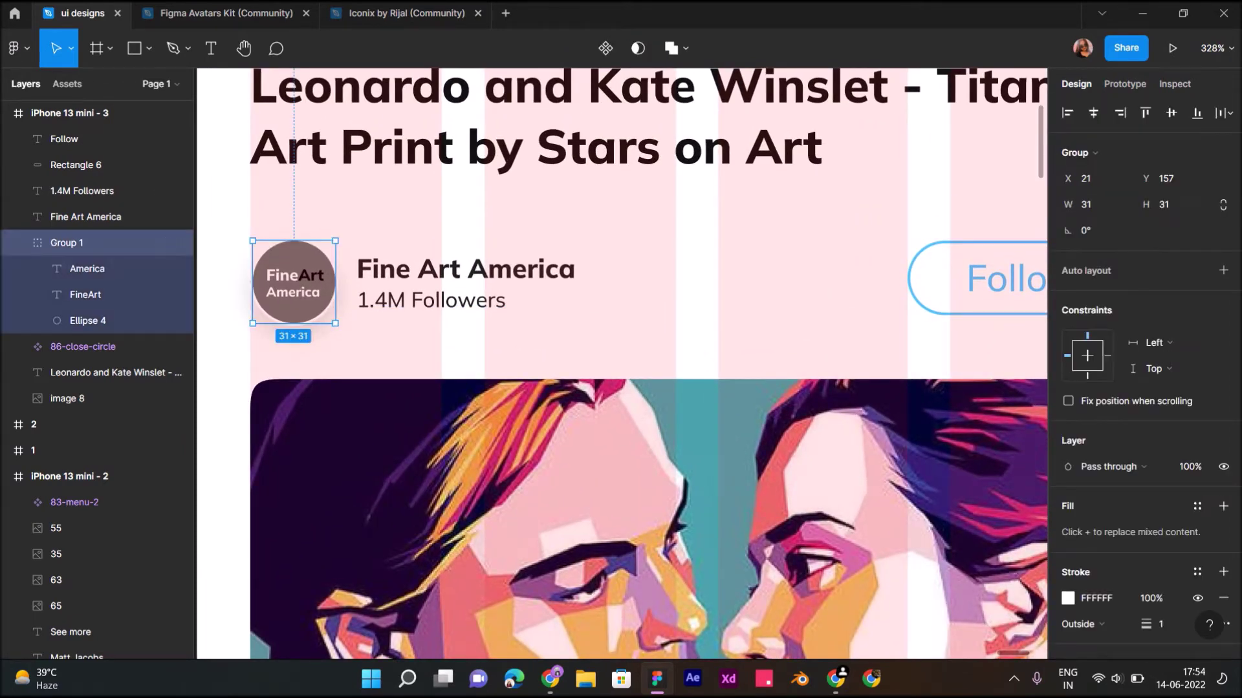
drag(335, 323, 356, 344)
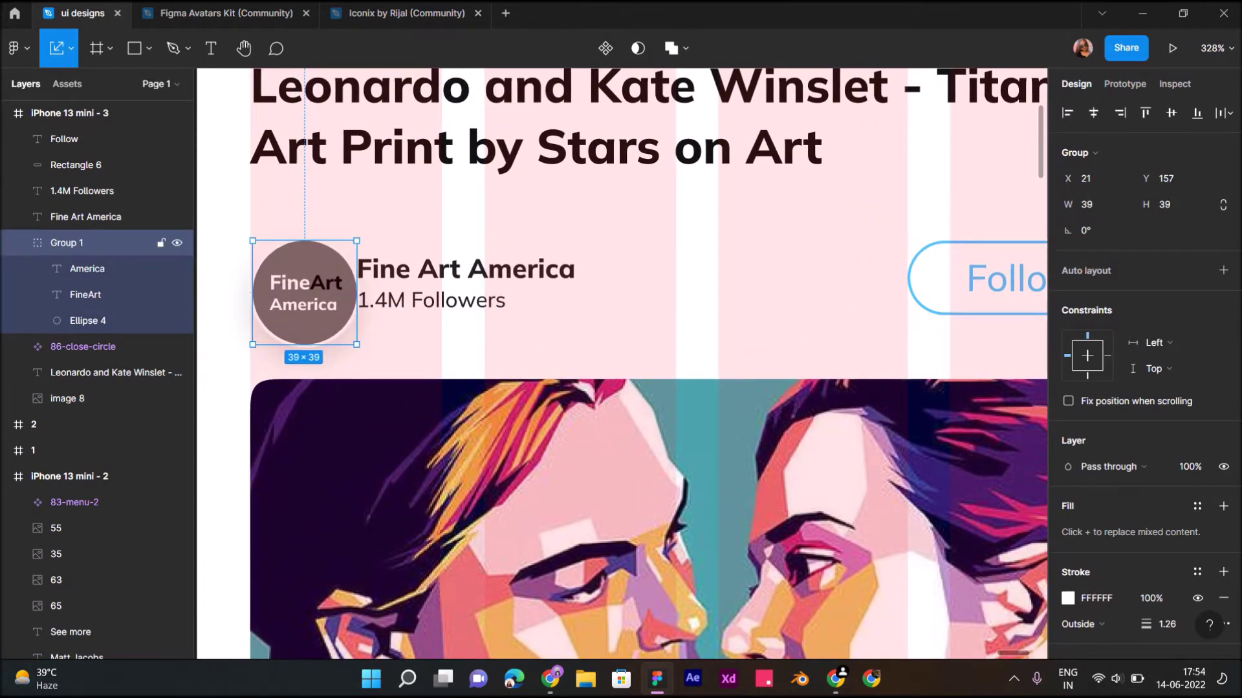
drag(304, 292, 304, 280)
click(466, 268)
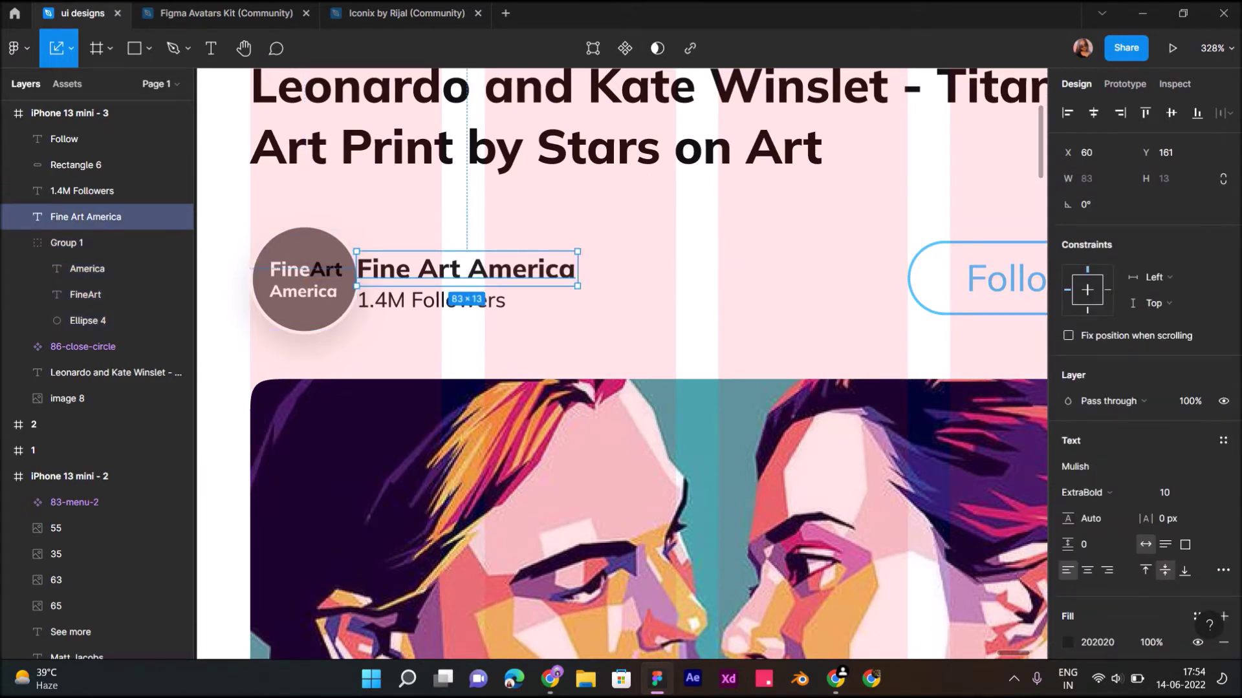
shift+click(427, 301)
drag(427, 301, 470, 301)
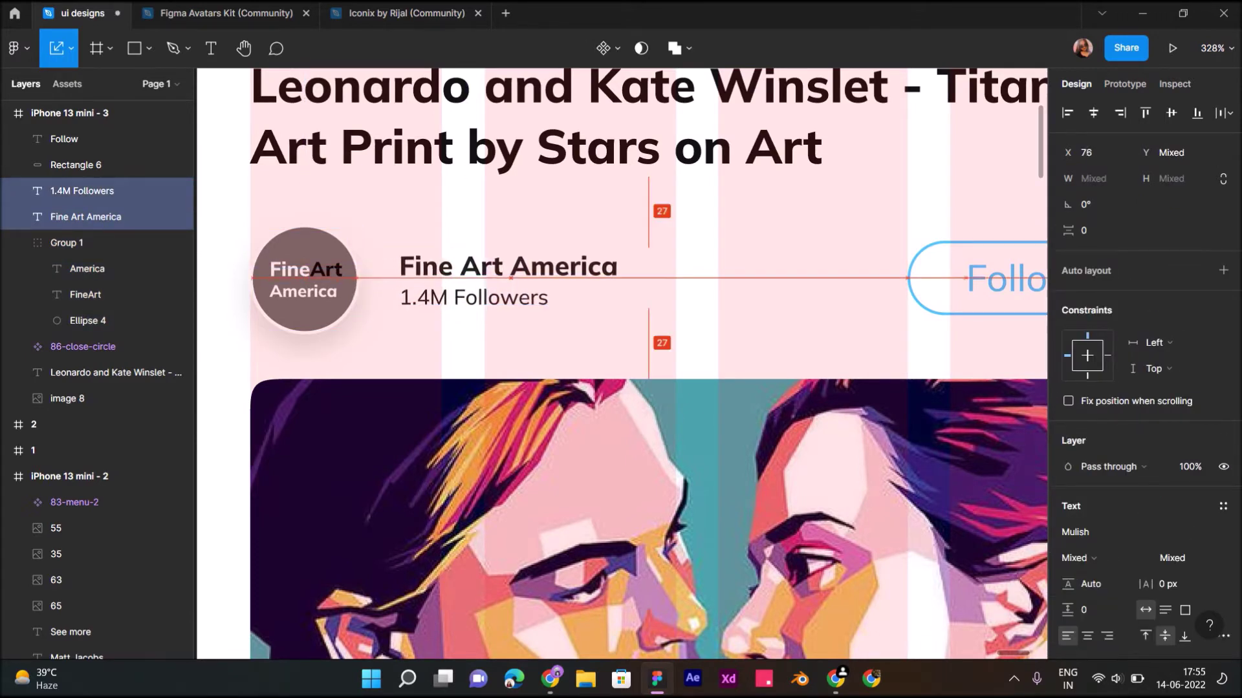
Step: Set Fine Art America to size 12, 1.4M Followers to 10, and realign both beside the avatar
click(466, 267)
click(1165, 492)
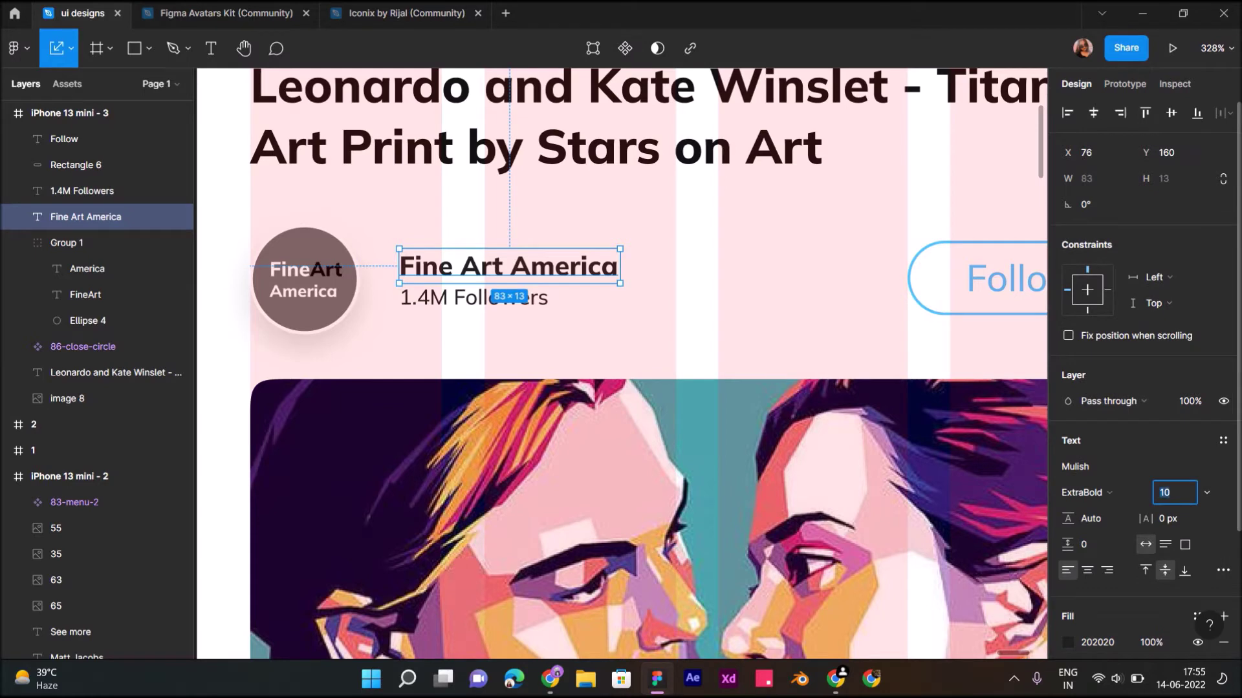
text(12)
key(Return)
click(82, 190)
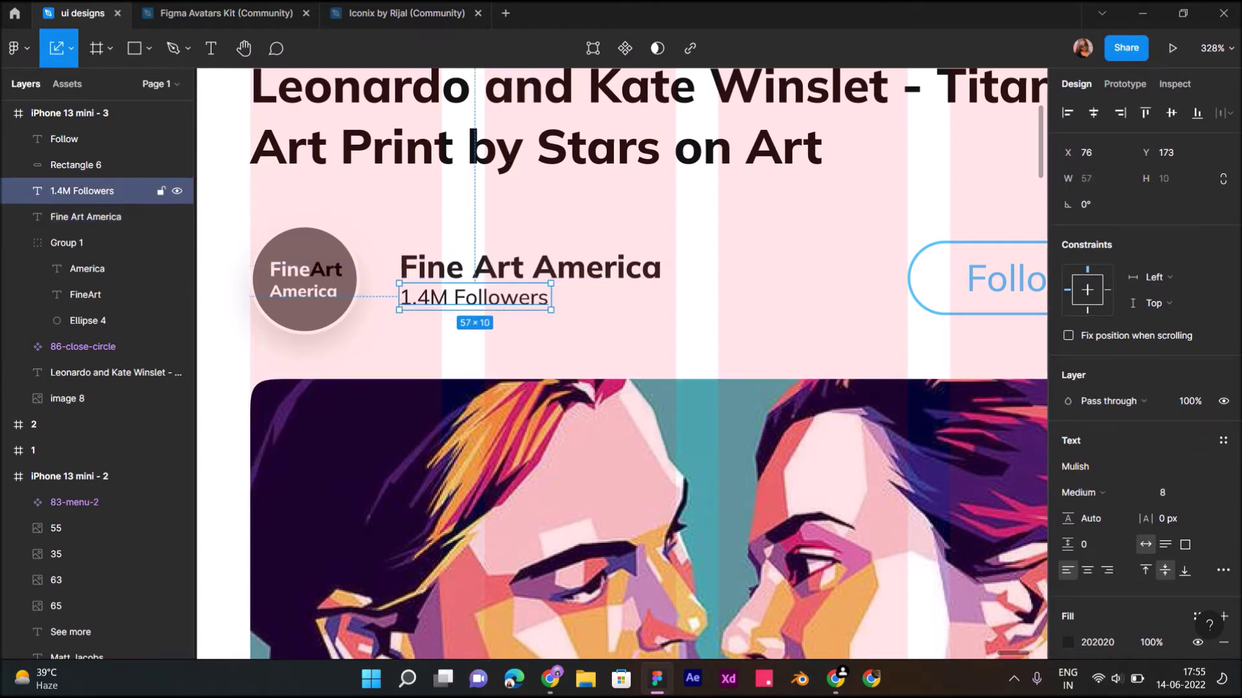
click(1175, 492)
text(0)
key(Return)
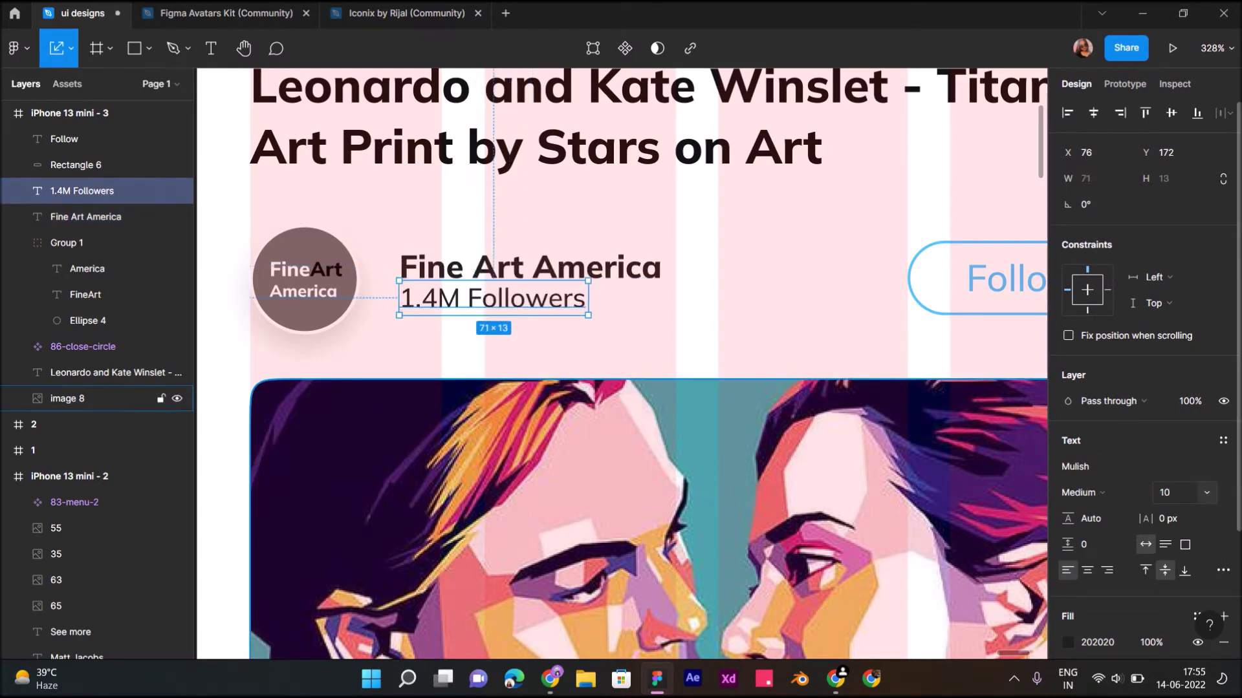
key(alt)
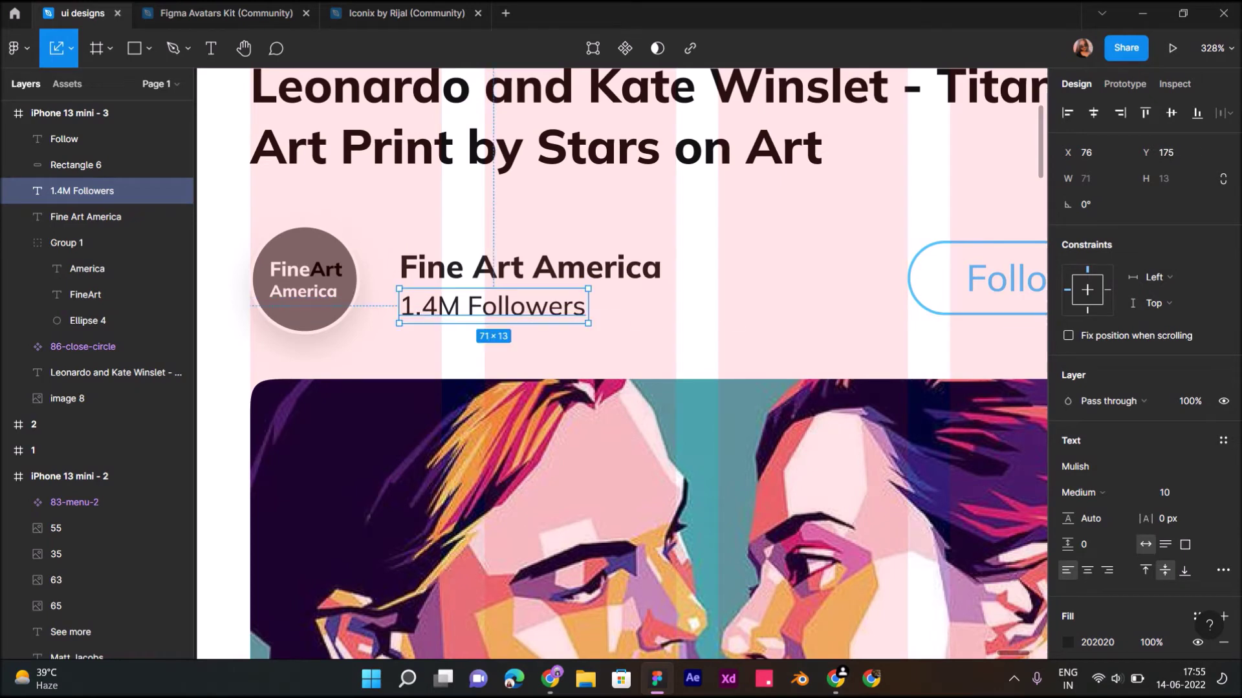
shift+click(85, 216)
drag(530, 285, 513, 279)
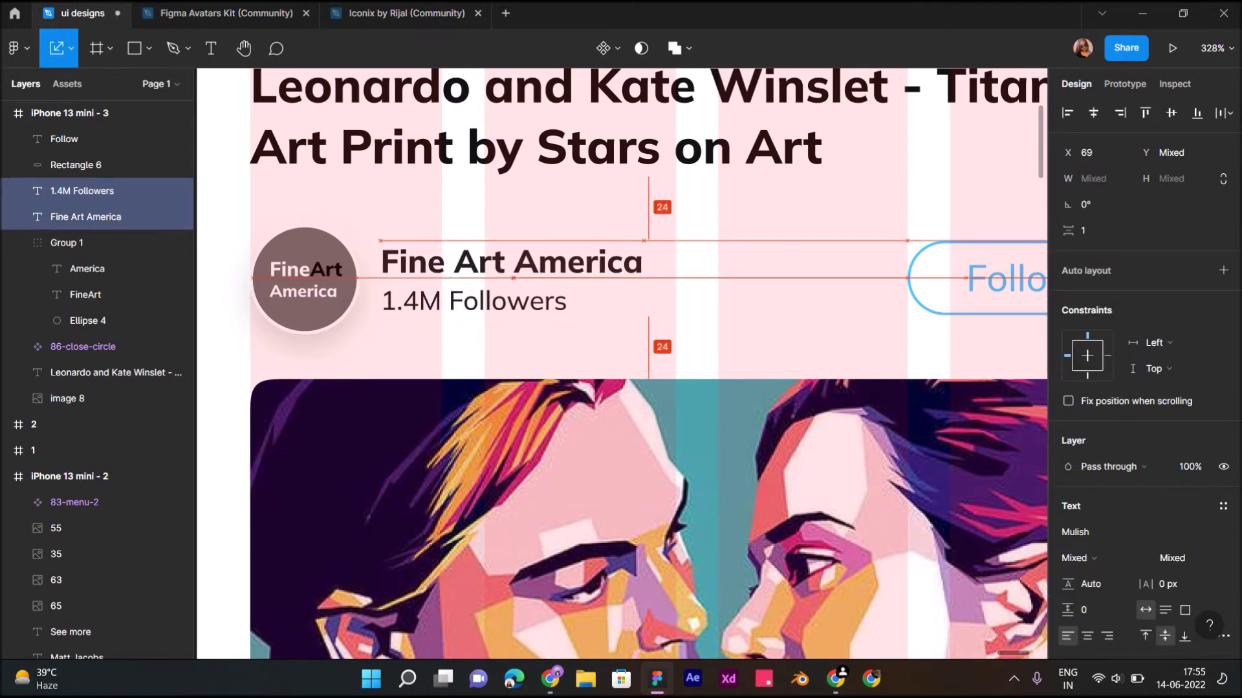
key(Escape)
scroll(621, 362, down, 5)
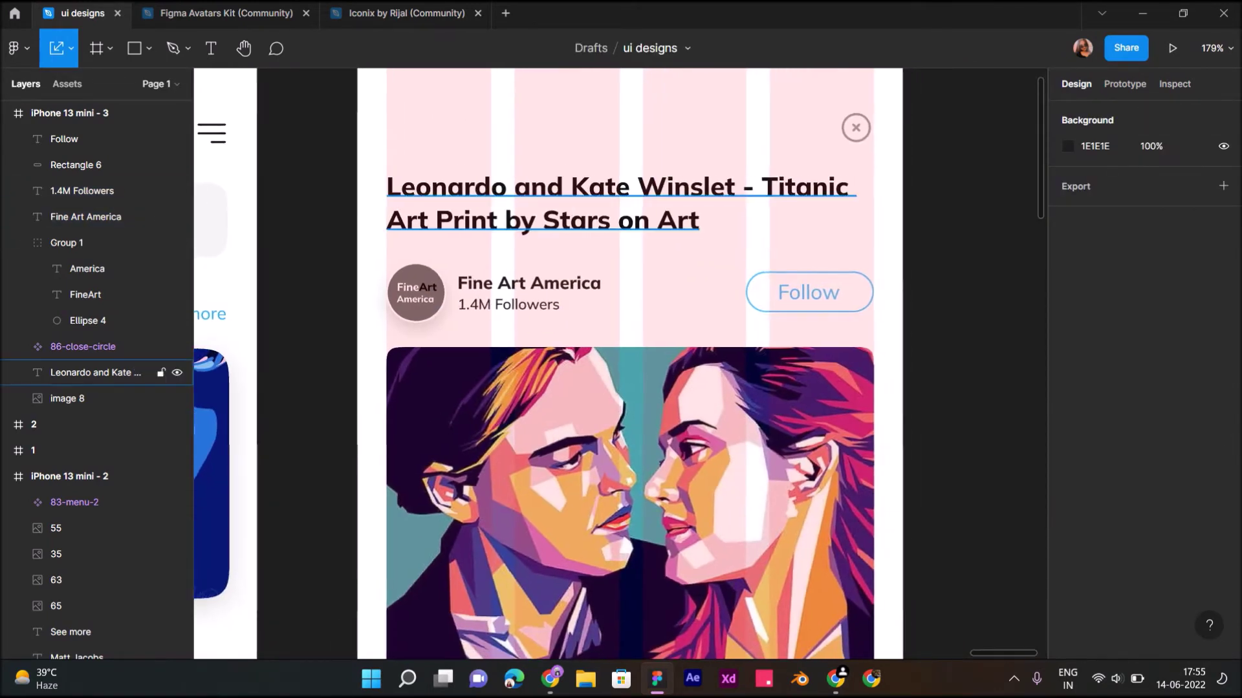
Step: Thin both strokes of the close icon's X
click(161, 372)
key(Return)
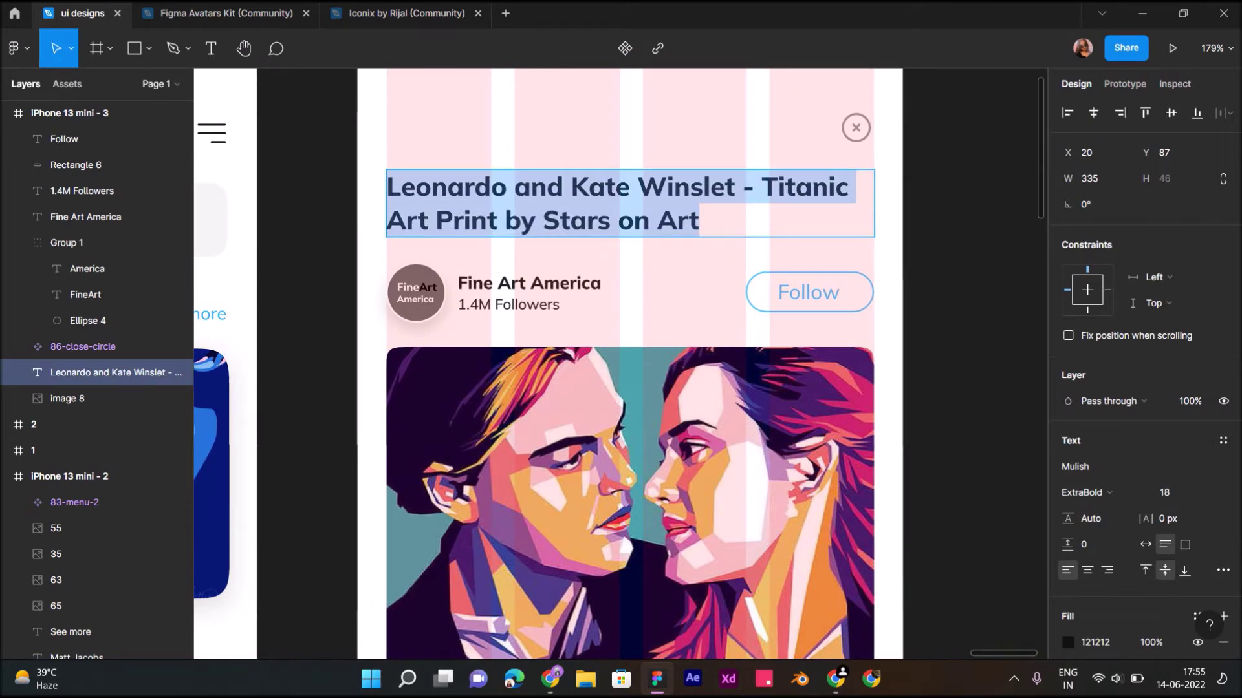
key(Escape)
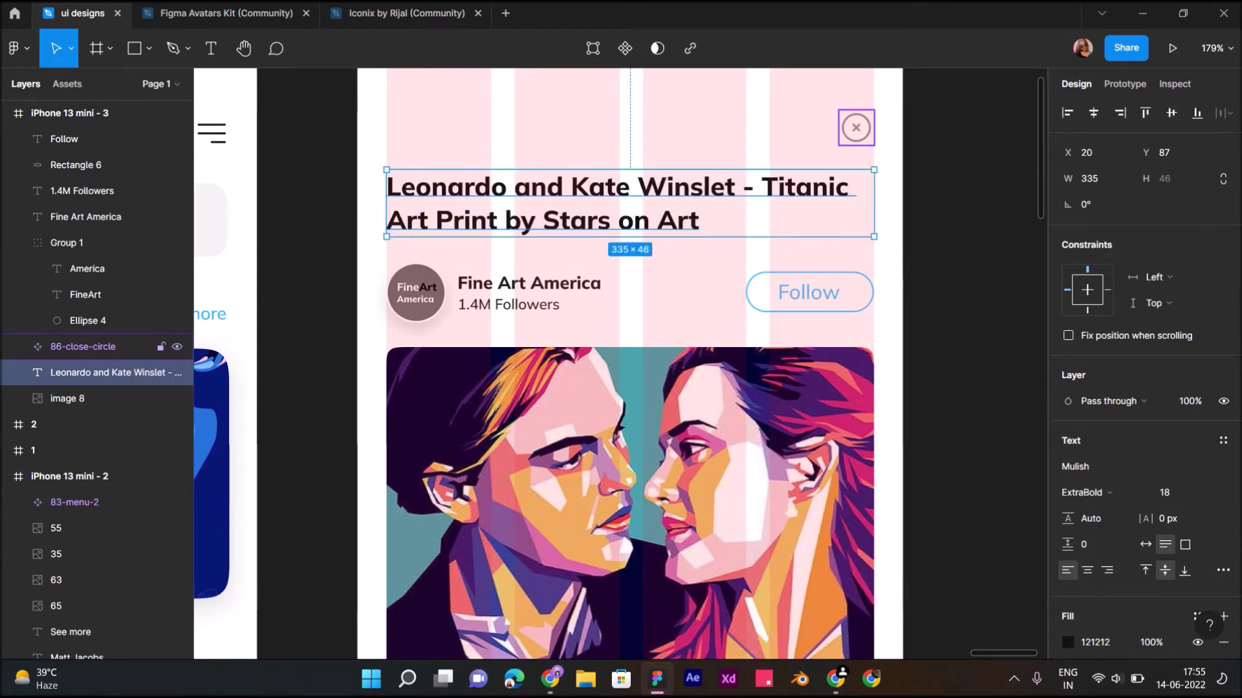
click(856, 127)
key(shift+2)
double_click(861, 129)
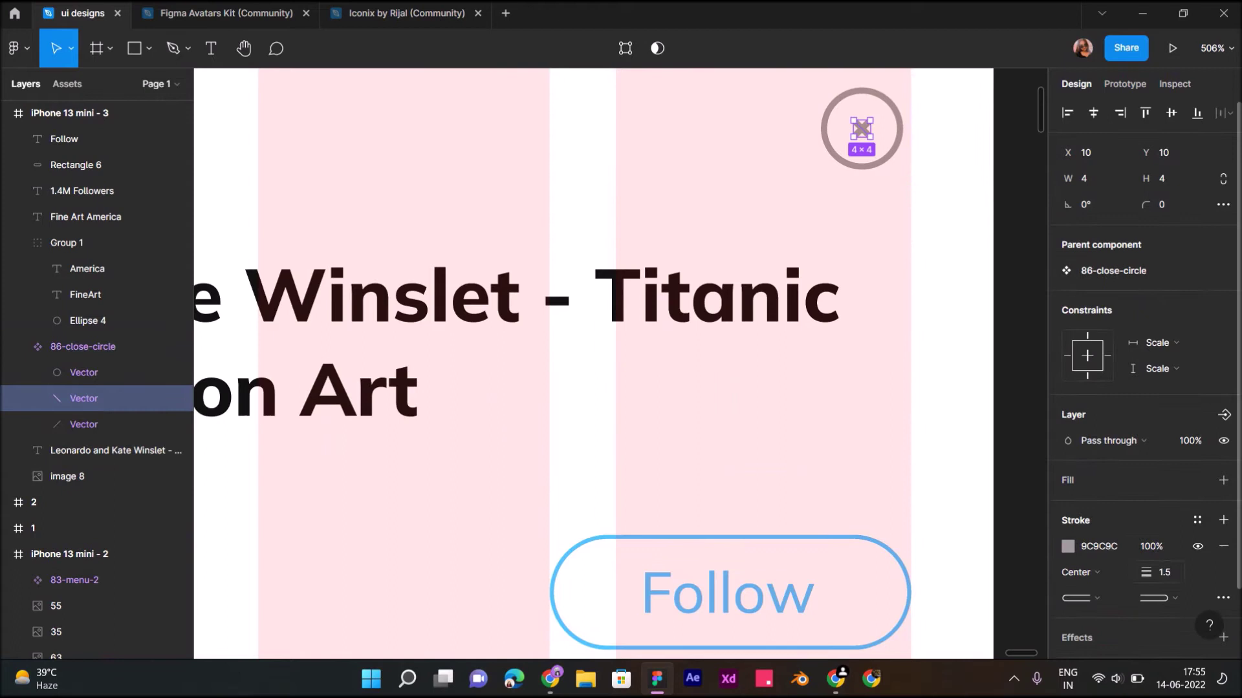
click(1163, 572)
text(1)
key(Return)
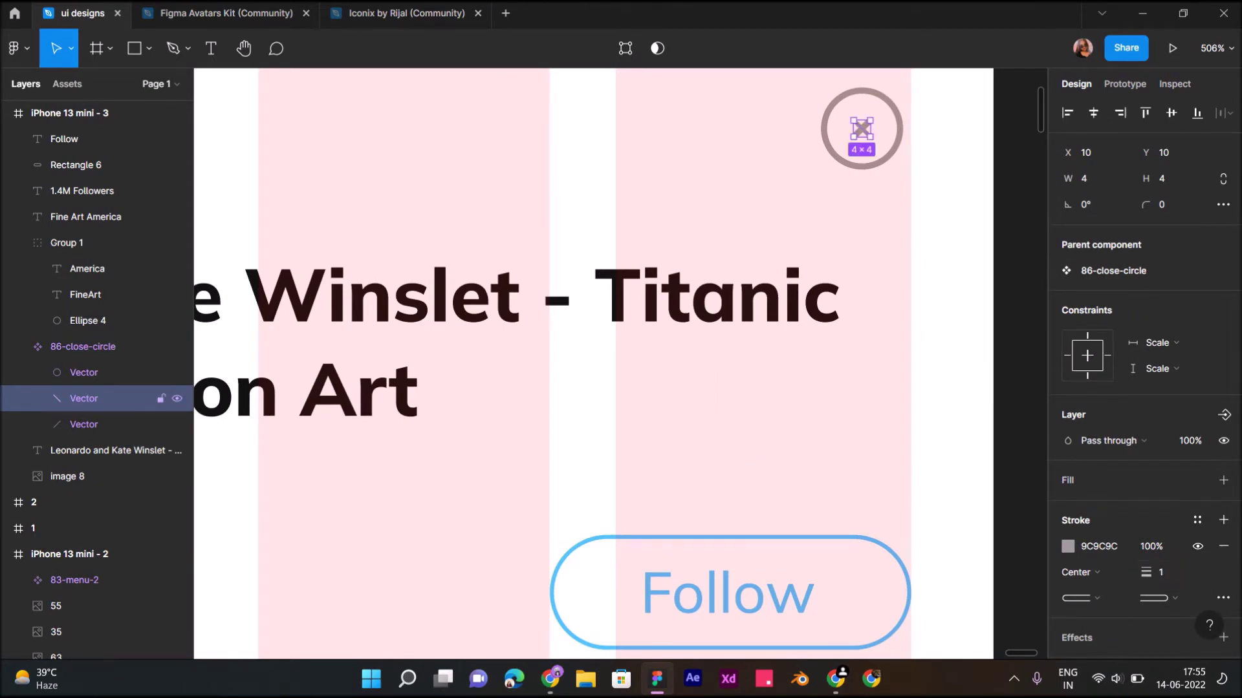
key(Tab)
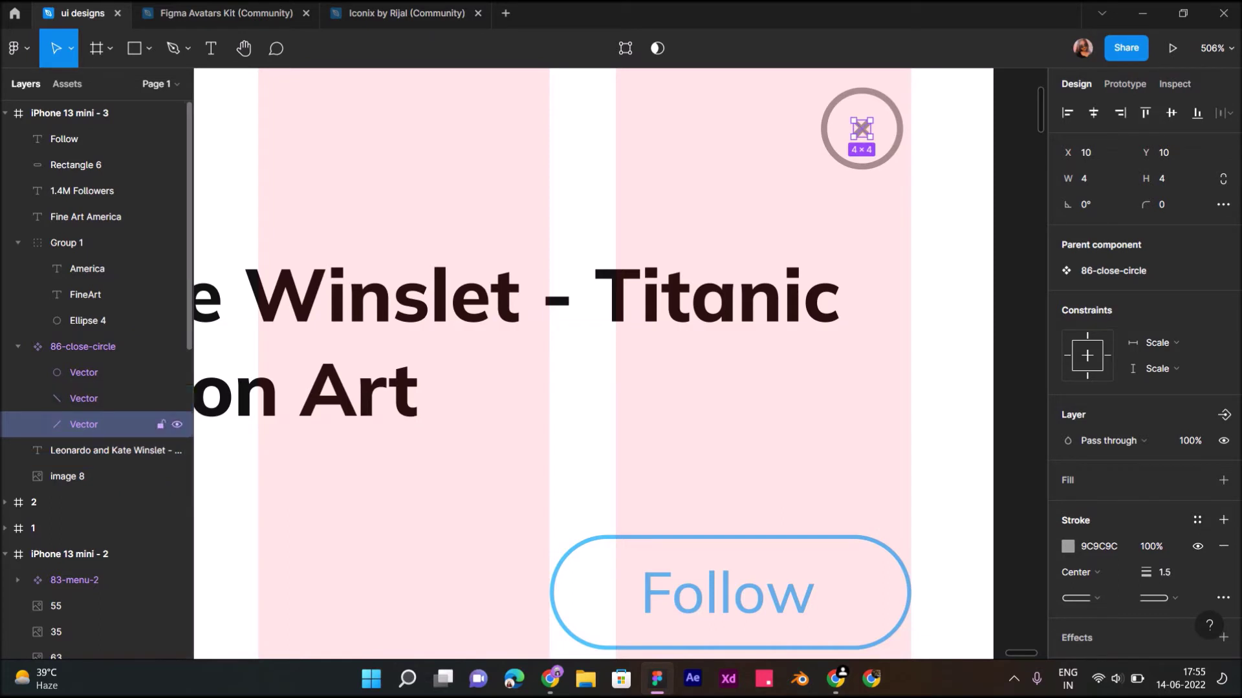
text(1)
key(Return)
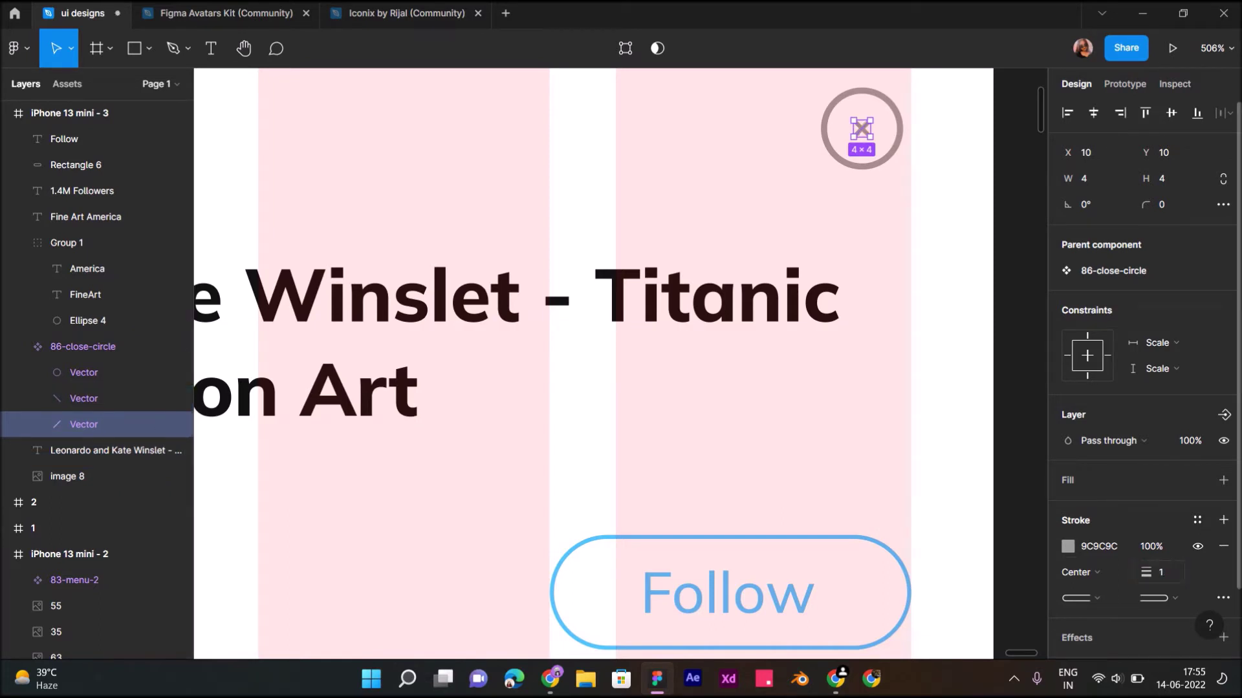
Step: Enlarge the X strokes from 4×4 to 6×6
shift+click(84, 398)
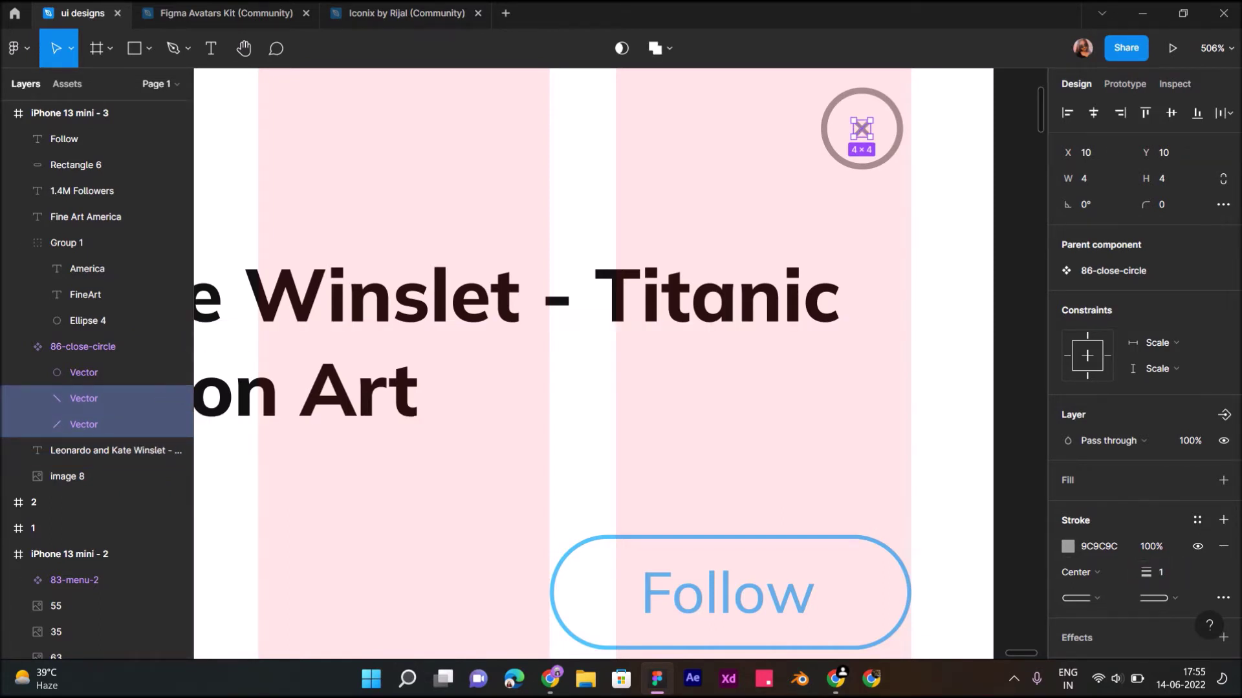
scroll(795, 121, up, 5)
scroll(620, 362, right, 5)
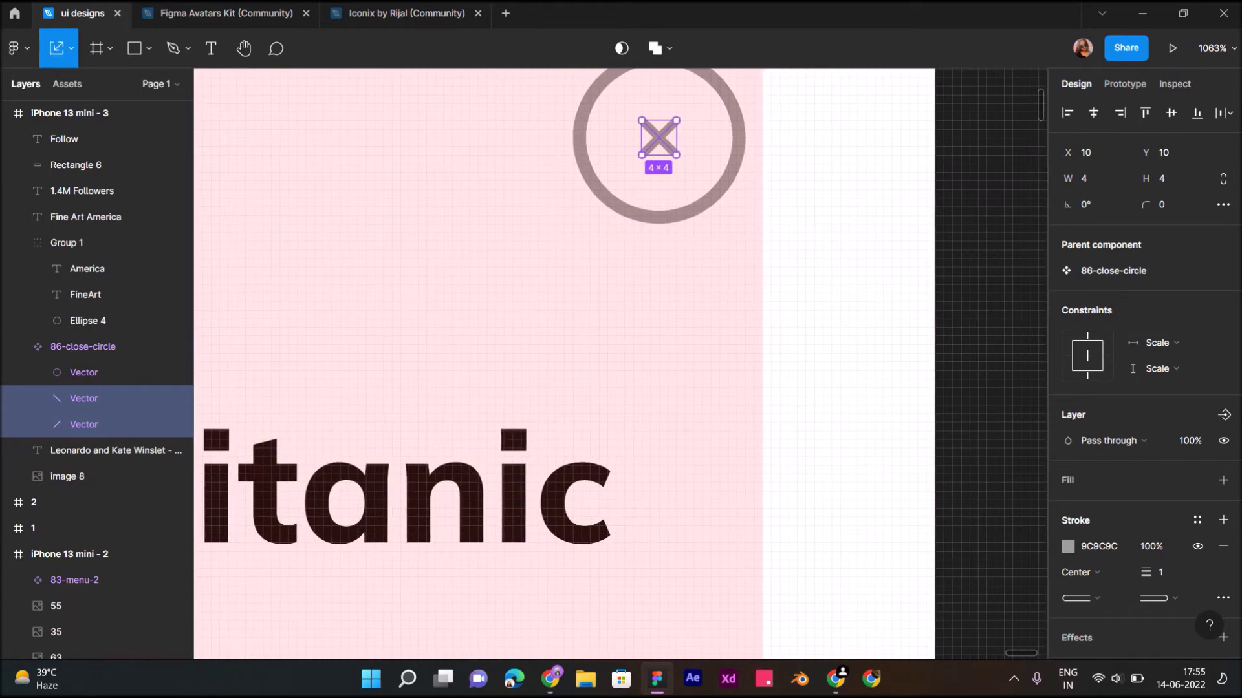
mouse_move(676, 155)
mouse_down()
mouse_move(694, 172)
mouse_move(659, 138)
mouse_up()
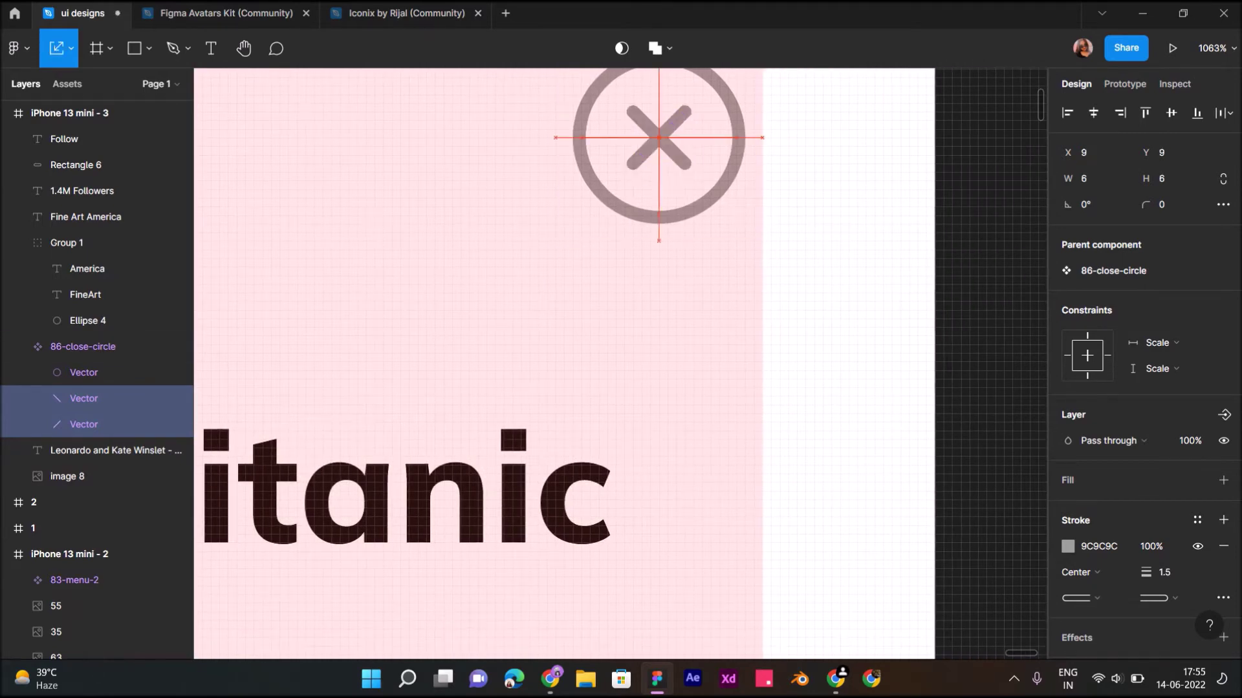
scroll(698, 247, down, 5)
key(Escape)
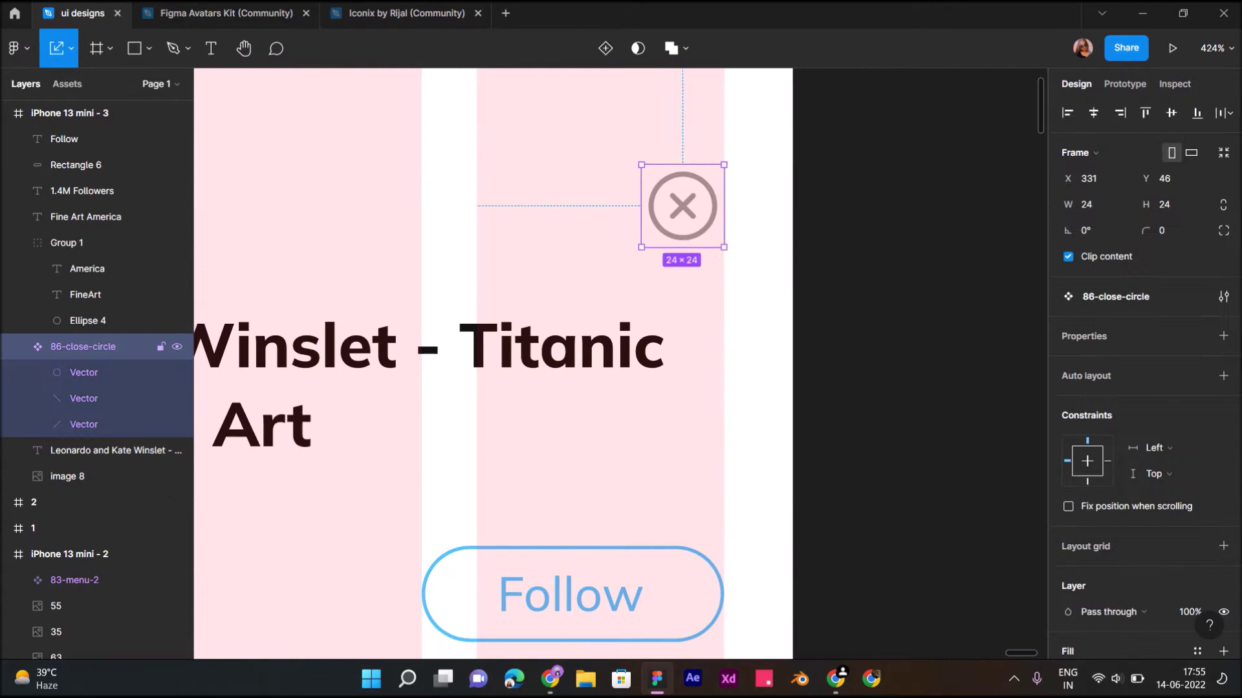
Step: Lighten the close icon's colour to grey CDCDCD
scroll(1100, 546, down, 4)
click(1067, 547)
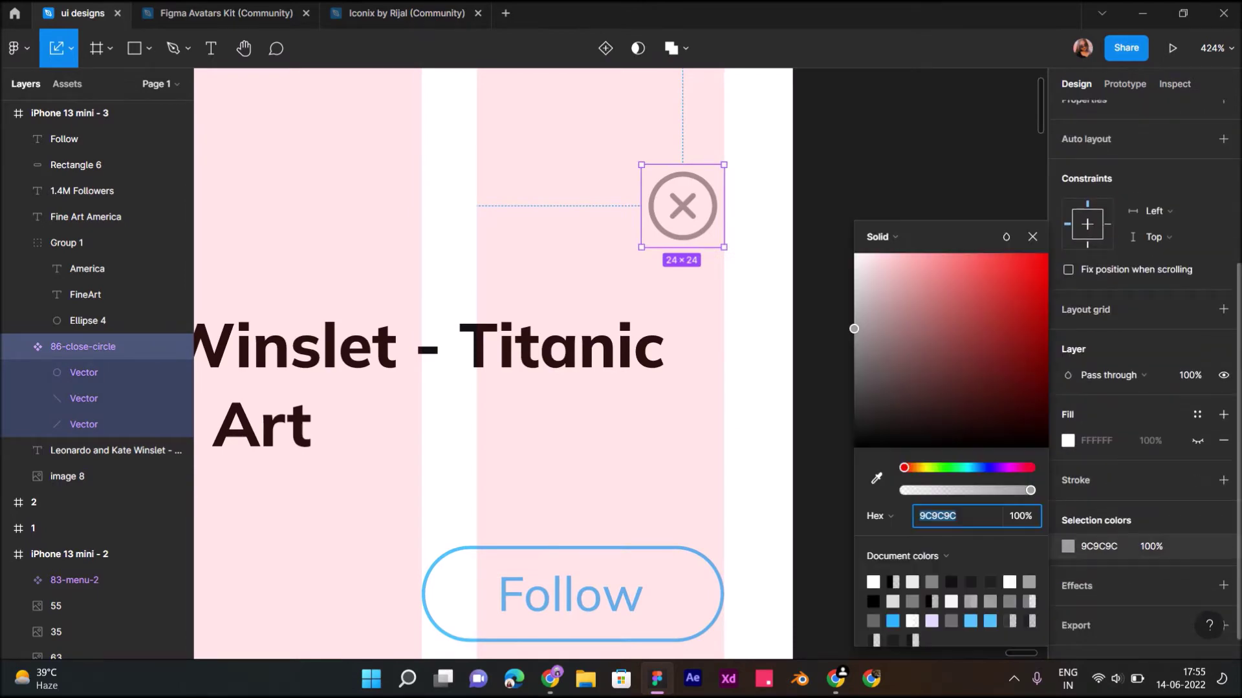
drag(866, 324, 855, 329)
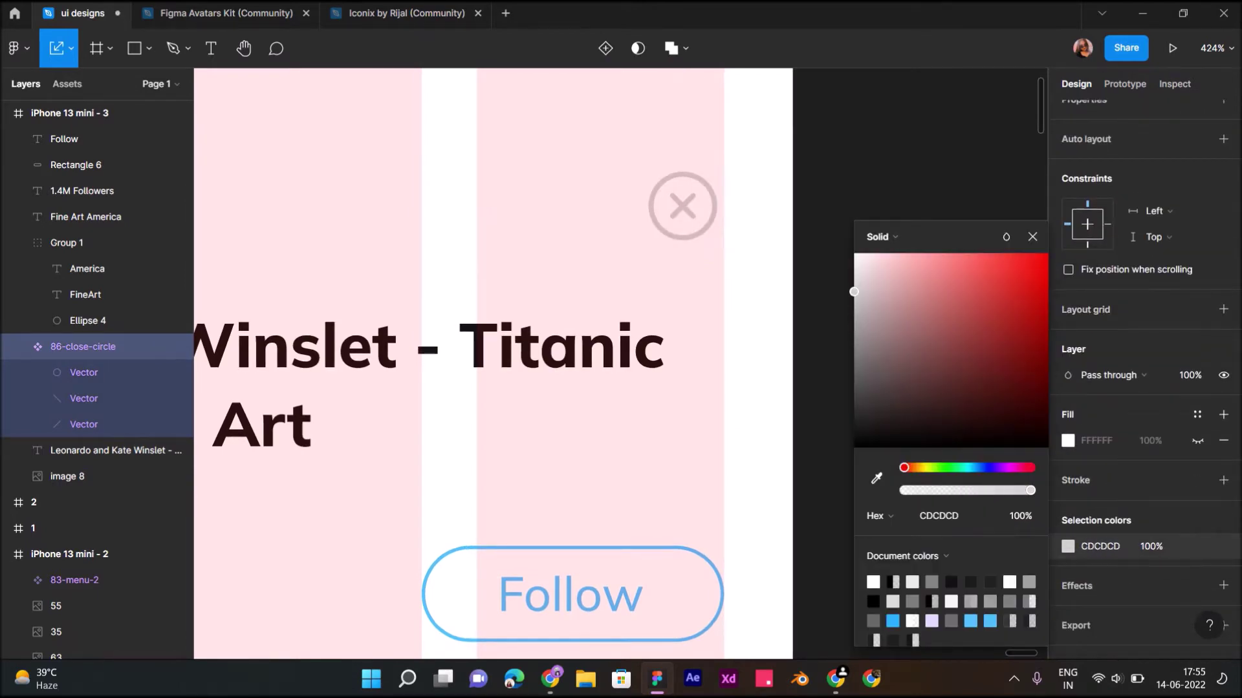
click(821, 388)
scroll(818, 181, down, 5)
scroll(818, 181, down, 1)
scroll(818, 181, down, 2)
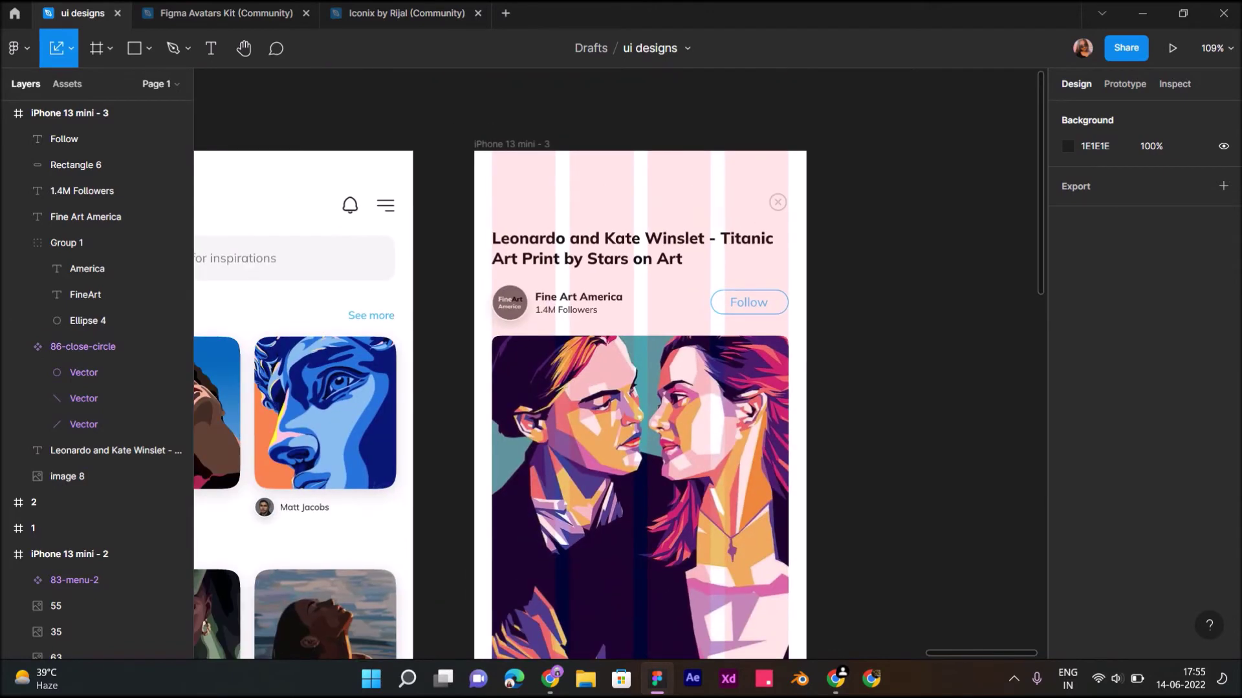
scroll(818, 182, up, 3)
Step: Scale the close-circle icon up to 32×32
click(83, 347)
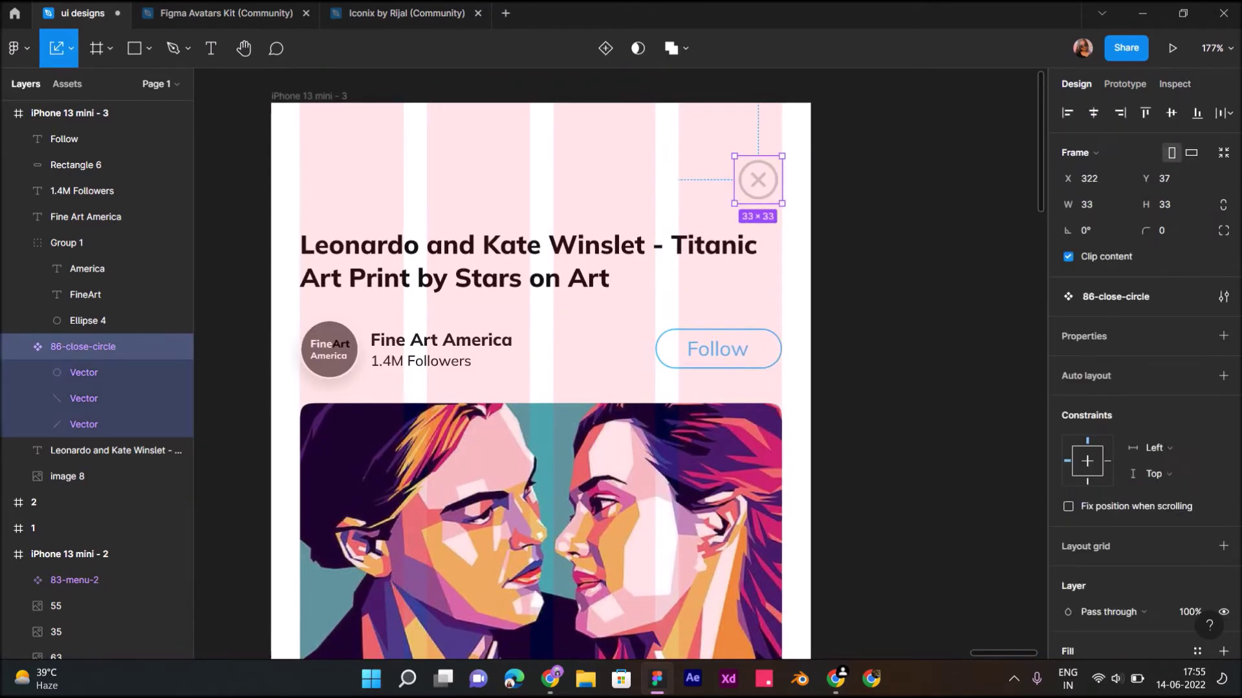
drag(746, 186, 740, 186)
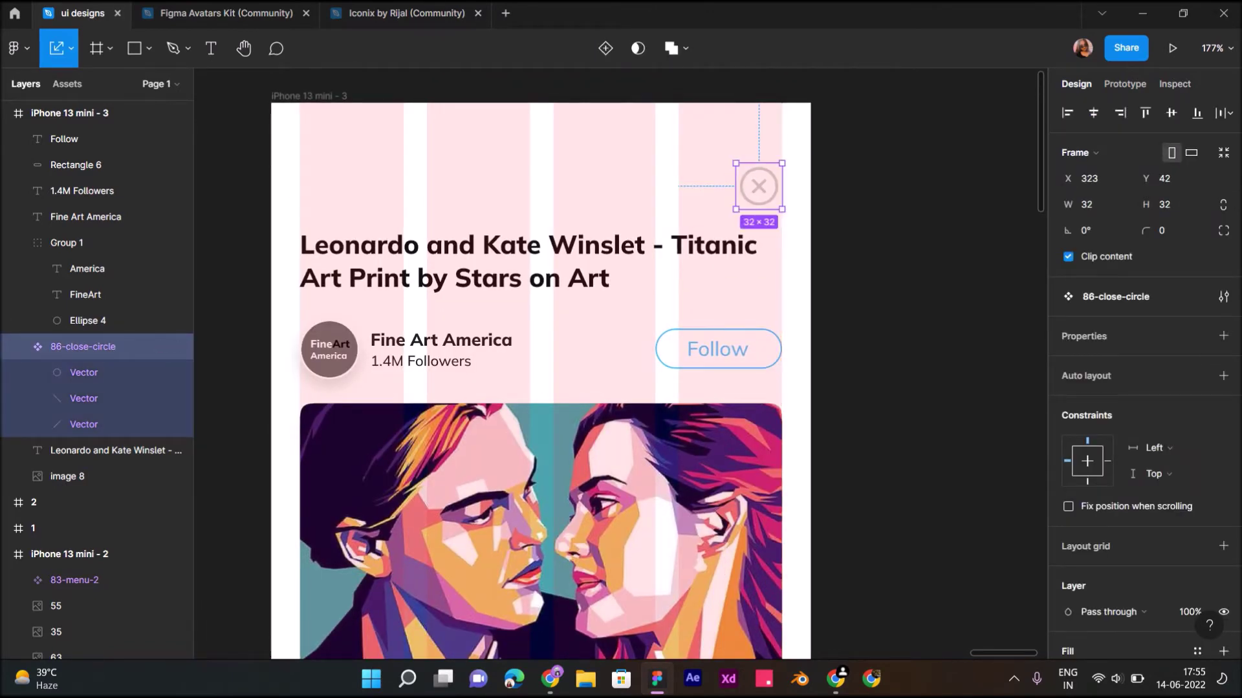
click(827, 112)
scroll(827, 113, down, 3)
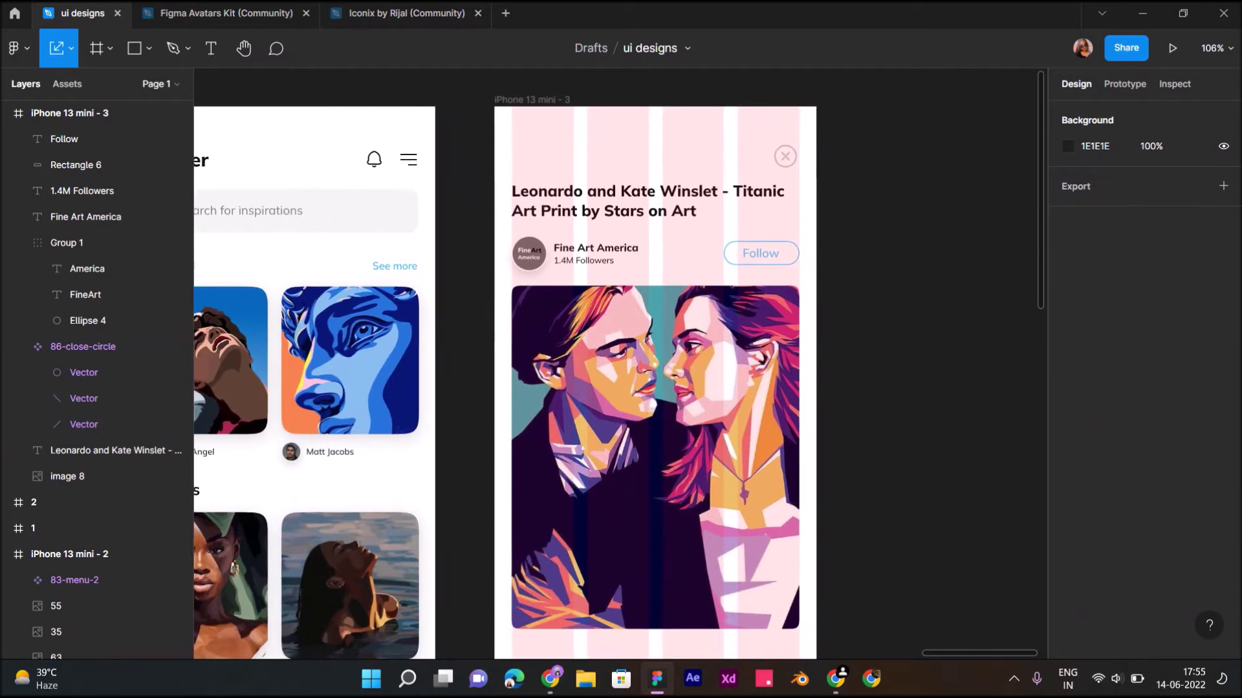
Step: Set the Follow button outline (Rectangle 6) stroke colour to 2DB3FF
ctrl+scroll(797, 233, up, 5)
click(800, 258)
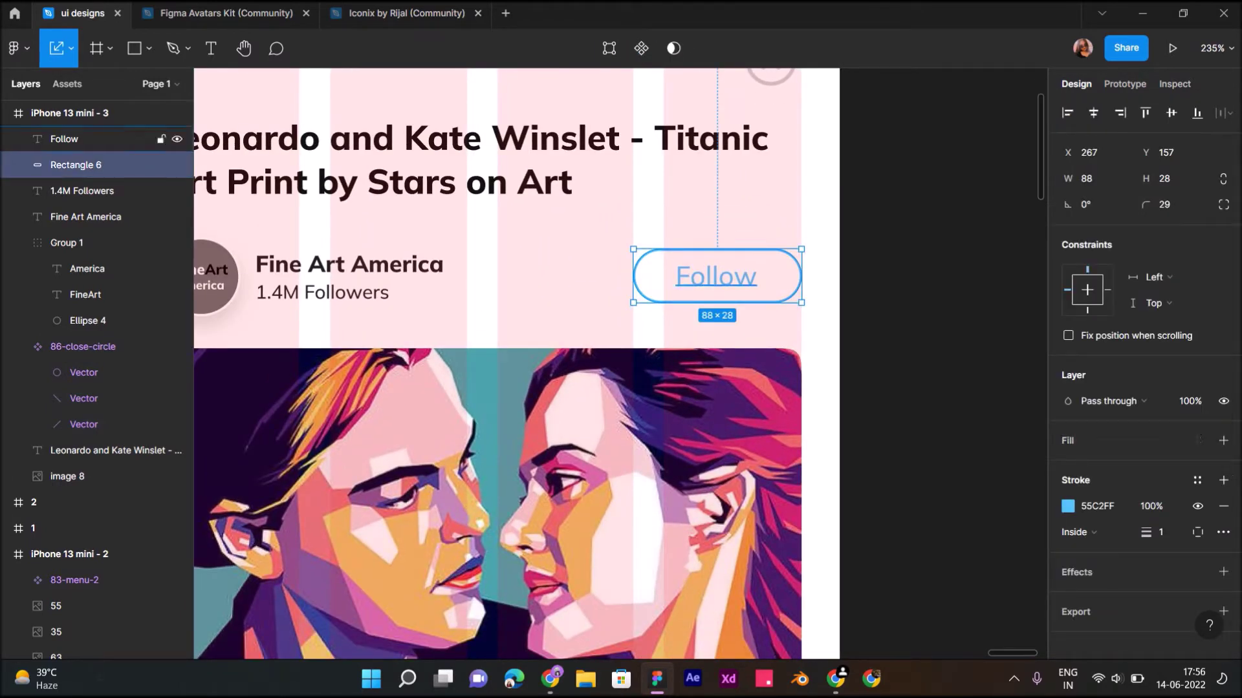
click(1068, 505)
text(2DB3FF)
key(Return)
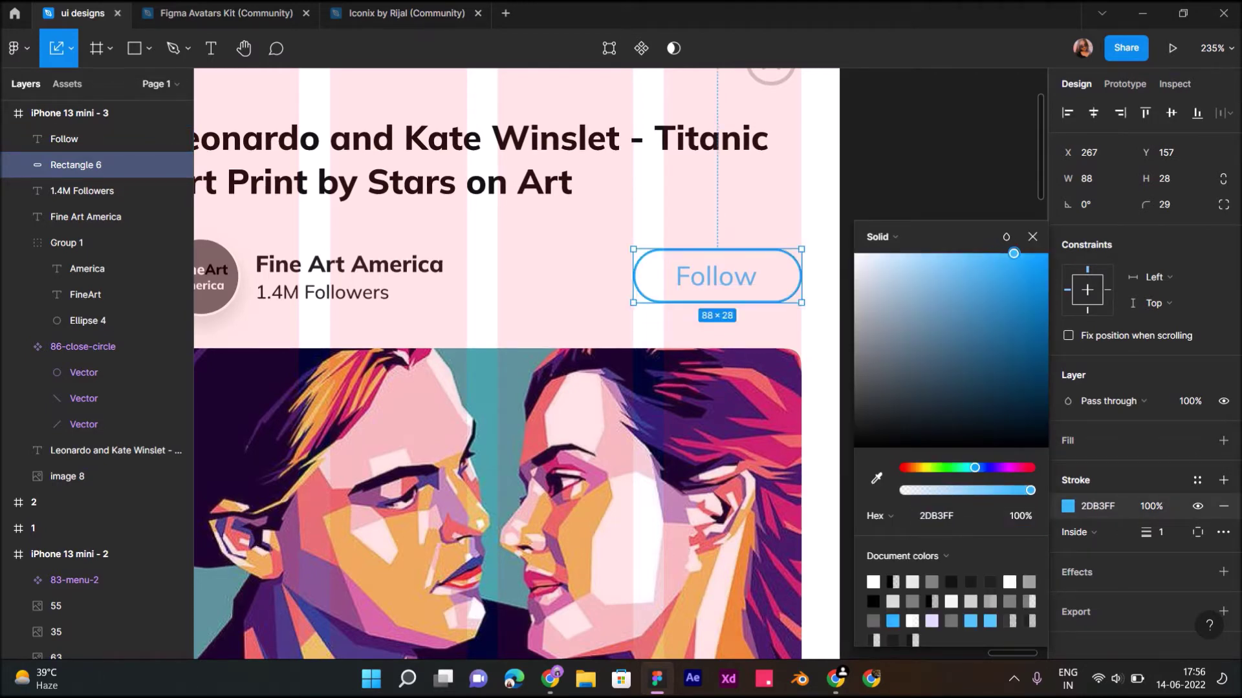
Step: Copy the 2DB3FF blue and paste it into the Follow label's fill
click(936, 515)
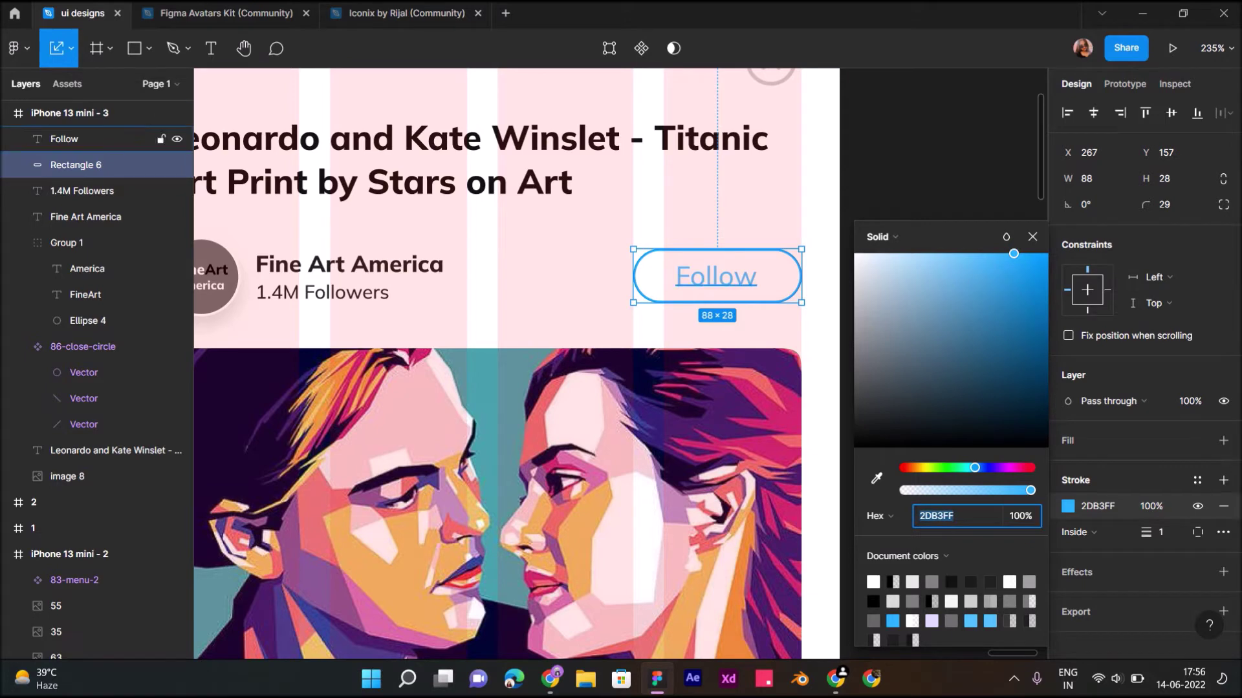
click(64, 139)
click(1103, 642)
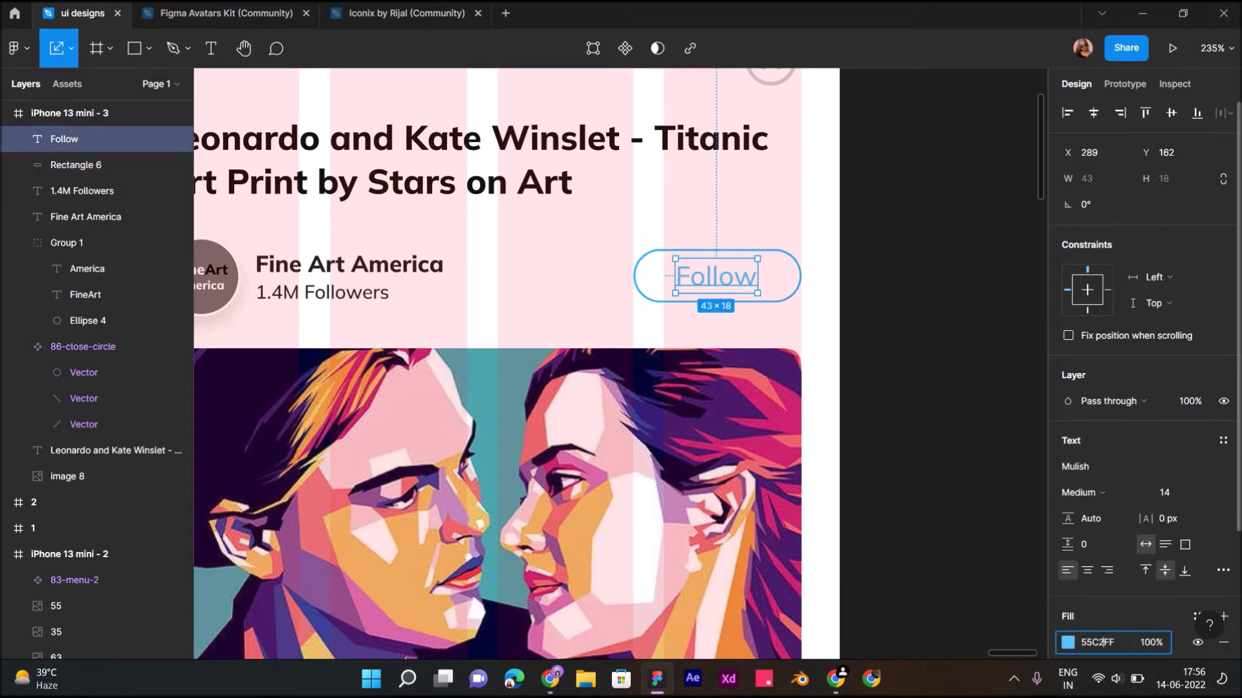
key(Return)
key(Escape)
key(shift+1)
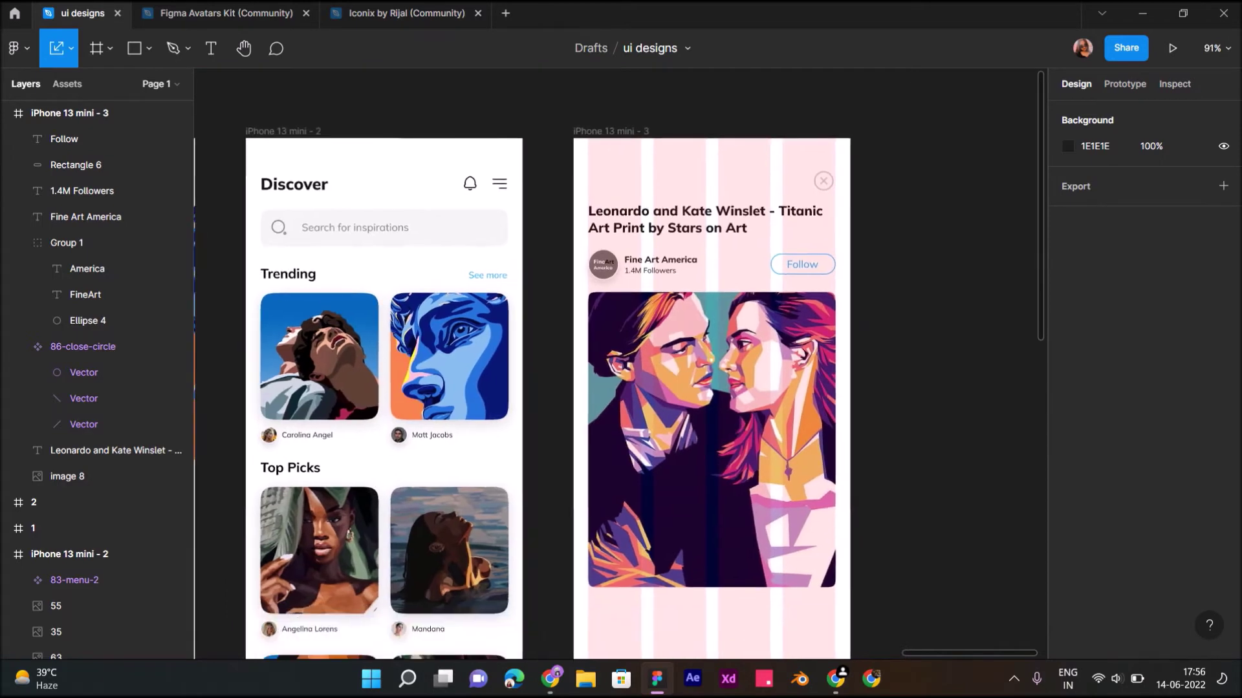
Step: Set the Follow label font size to 12 and re-centre it in the button
click(64, 138)
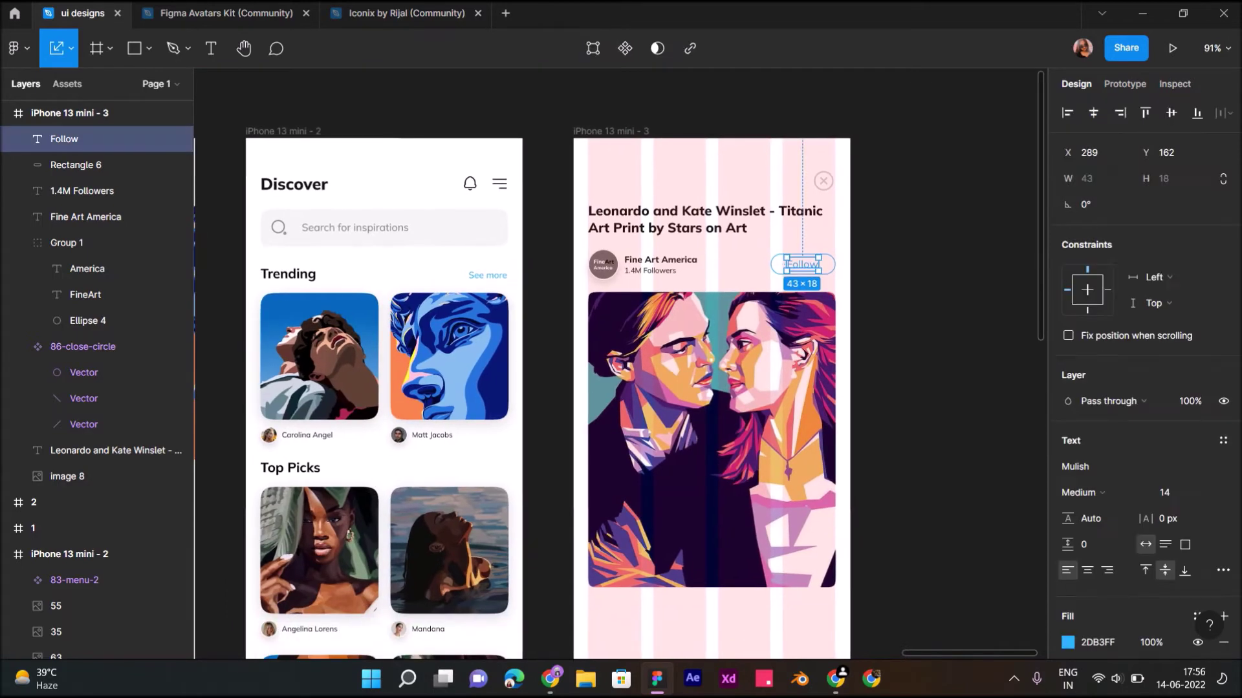
click(1167, 492)
text(12)
key(Return)
key(shift+2)
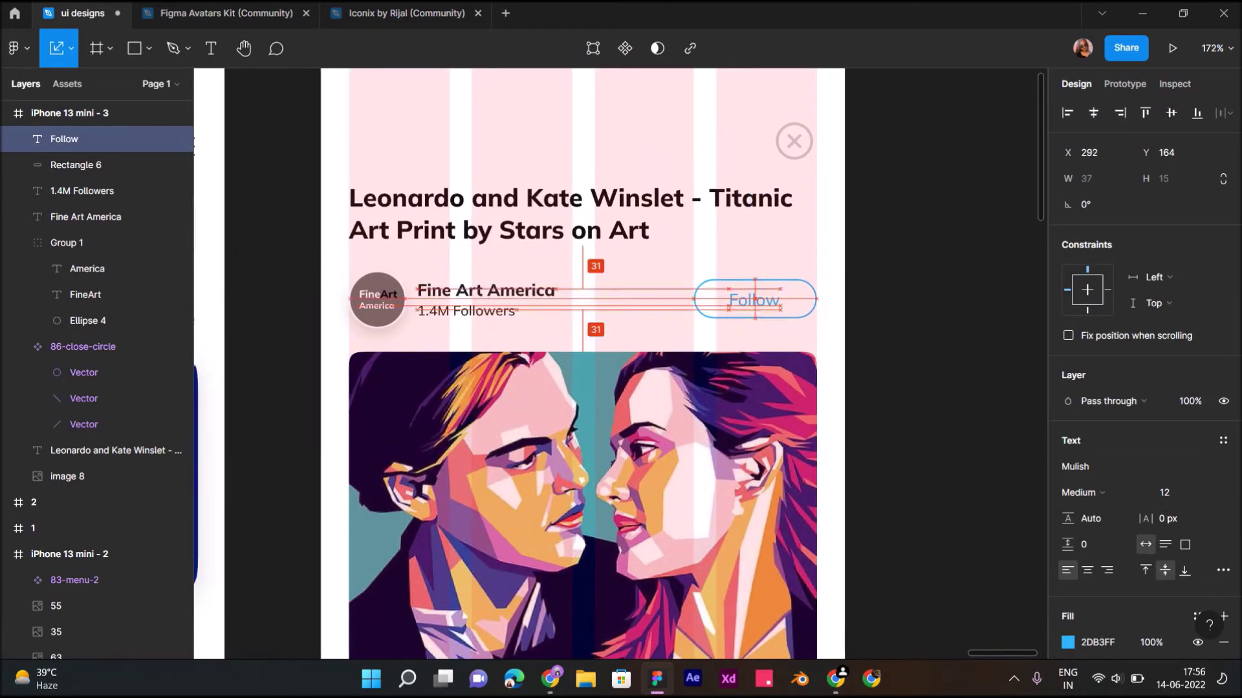
key(Escape)
scroll(860, 264, down, 3)
scroll(786, 306, up, 5)
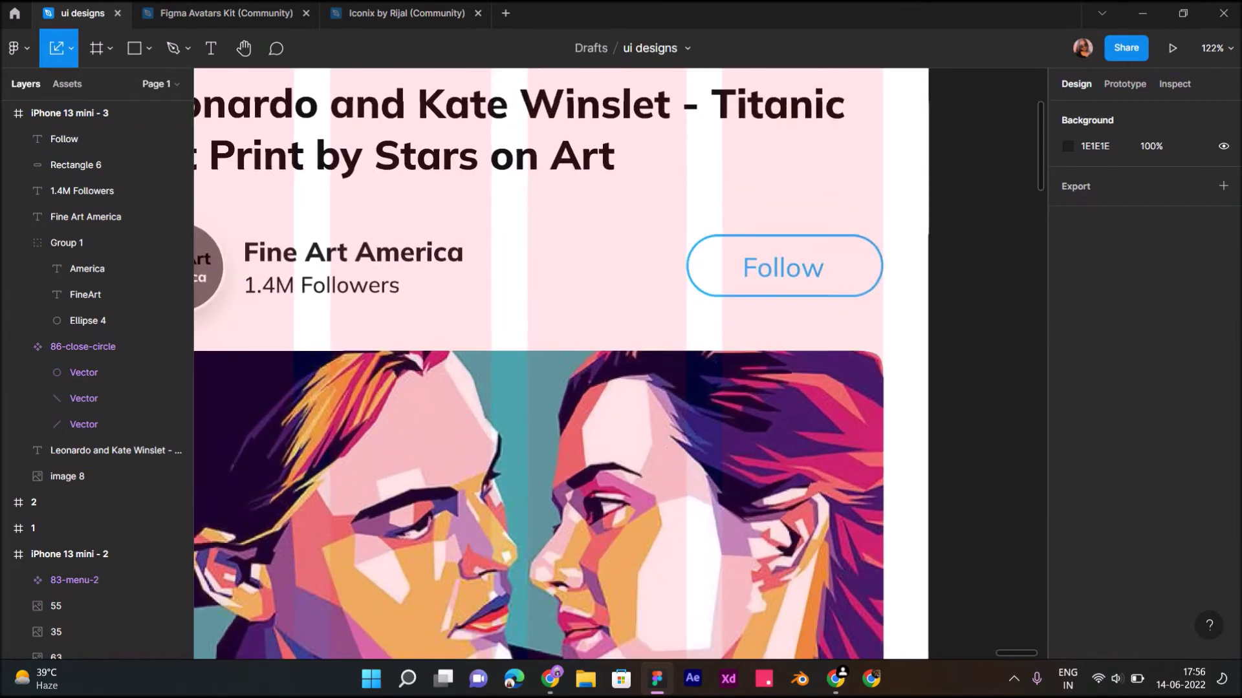
click(785, 261)
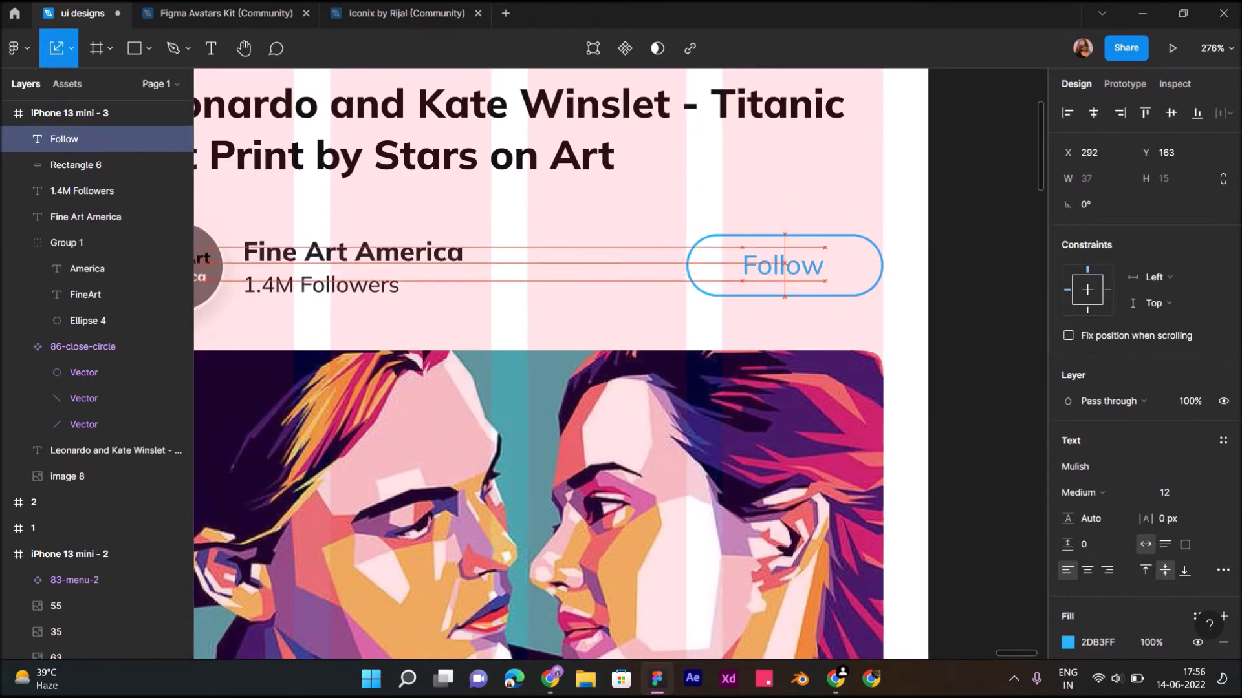
key(Escape)
scroll(951, 318, down, 2)
scroll(802, 259, down, 4)
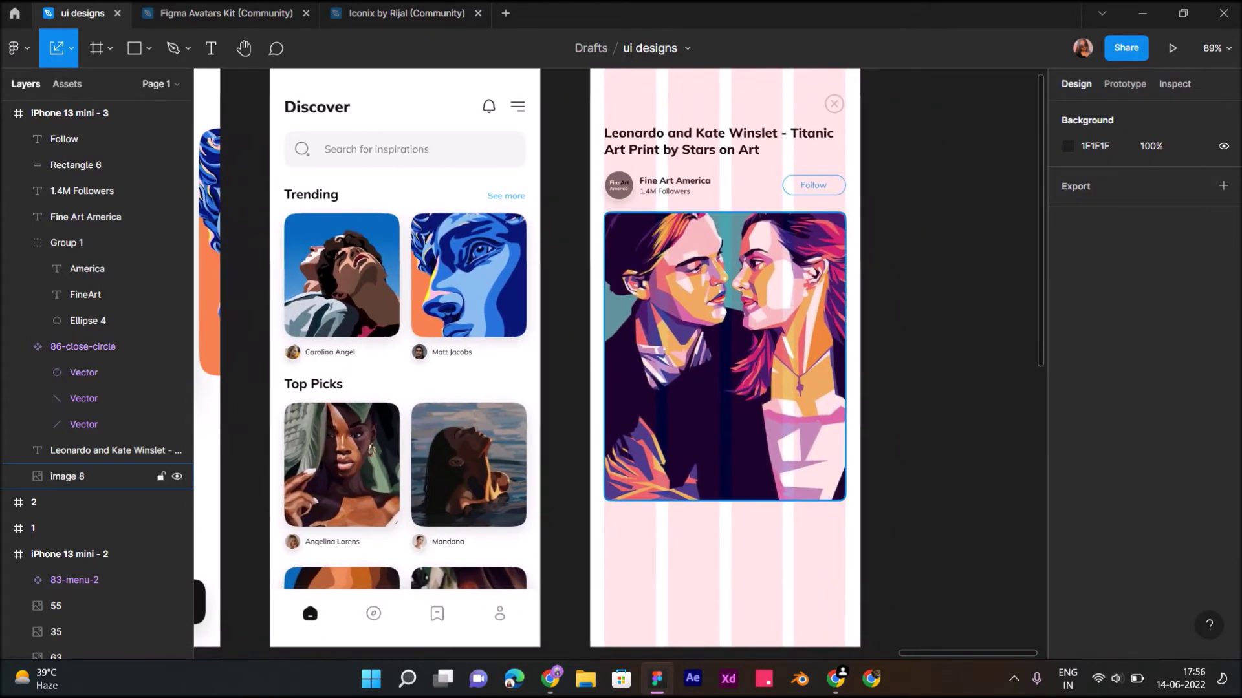
Step: Add a drop shadow effect to the artwork illustration
click(104, 476)
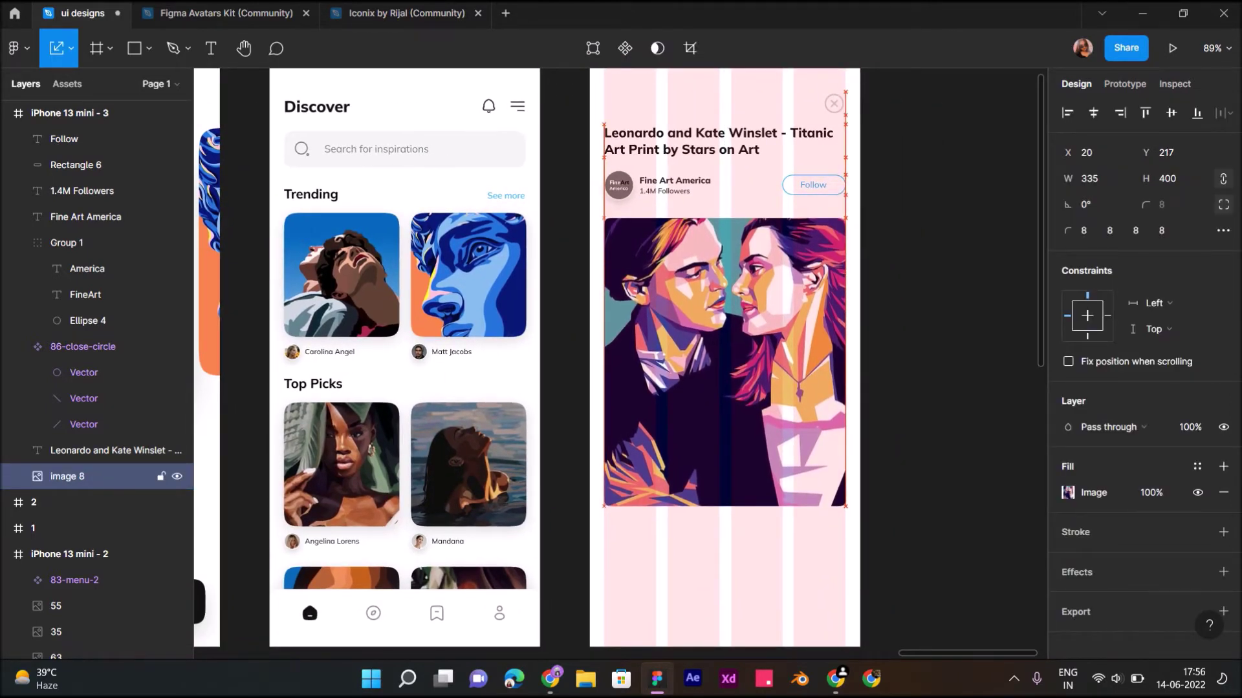
key(Escape)
scroll(723, 349, down, 1)
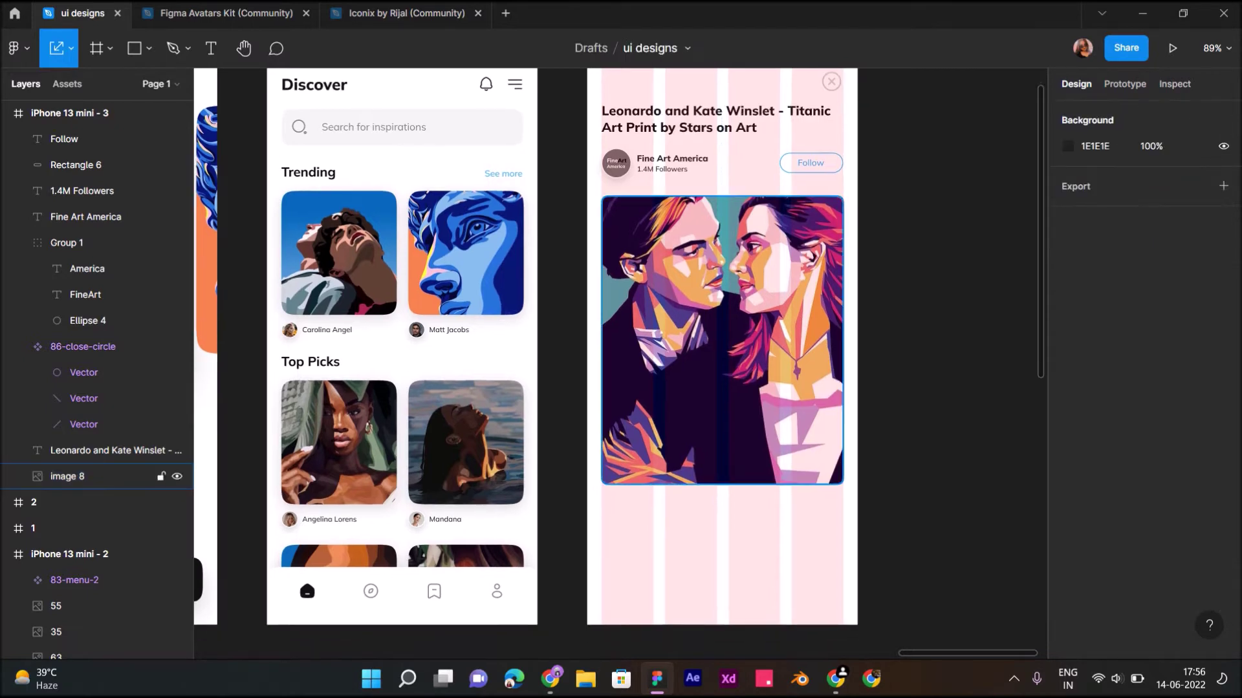
click(97, 476)
click(1223, 572)
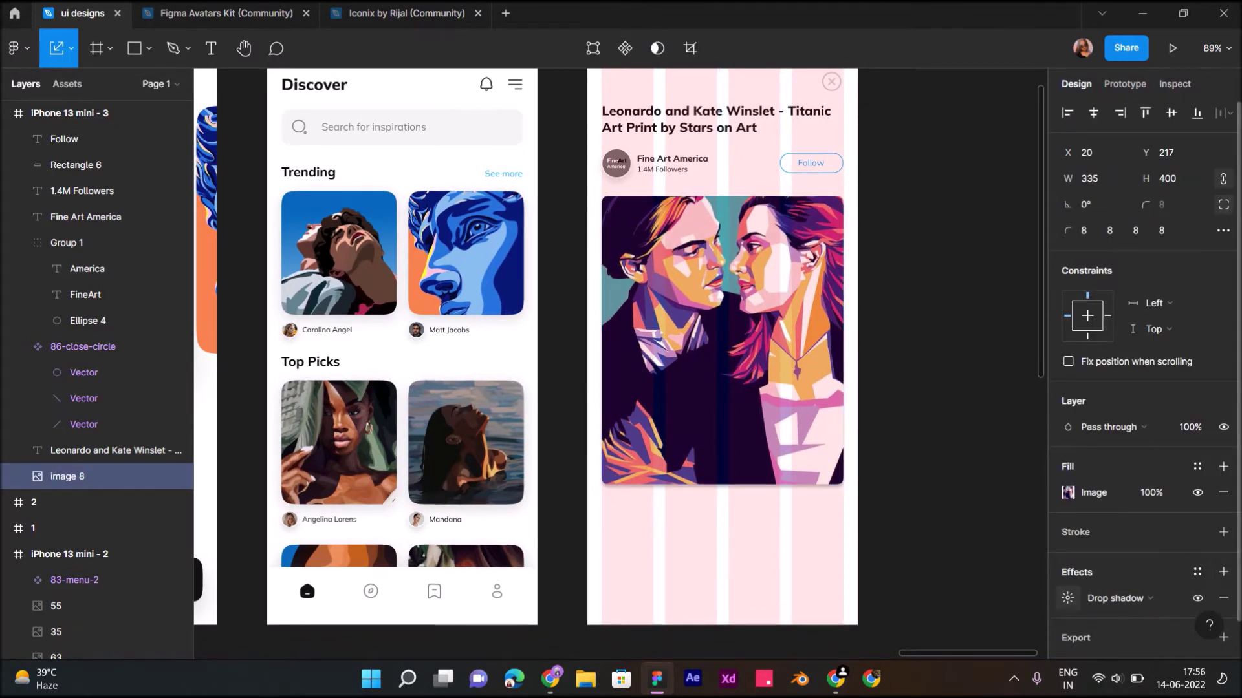
click(1068, 597)
Step: Set the drop shadow to Y offset 20, blur 60 and 15% opacity
click(893, 561)
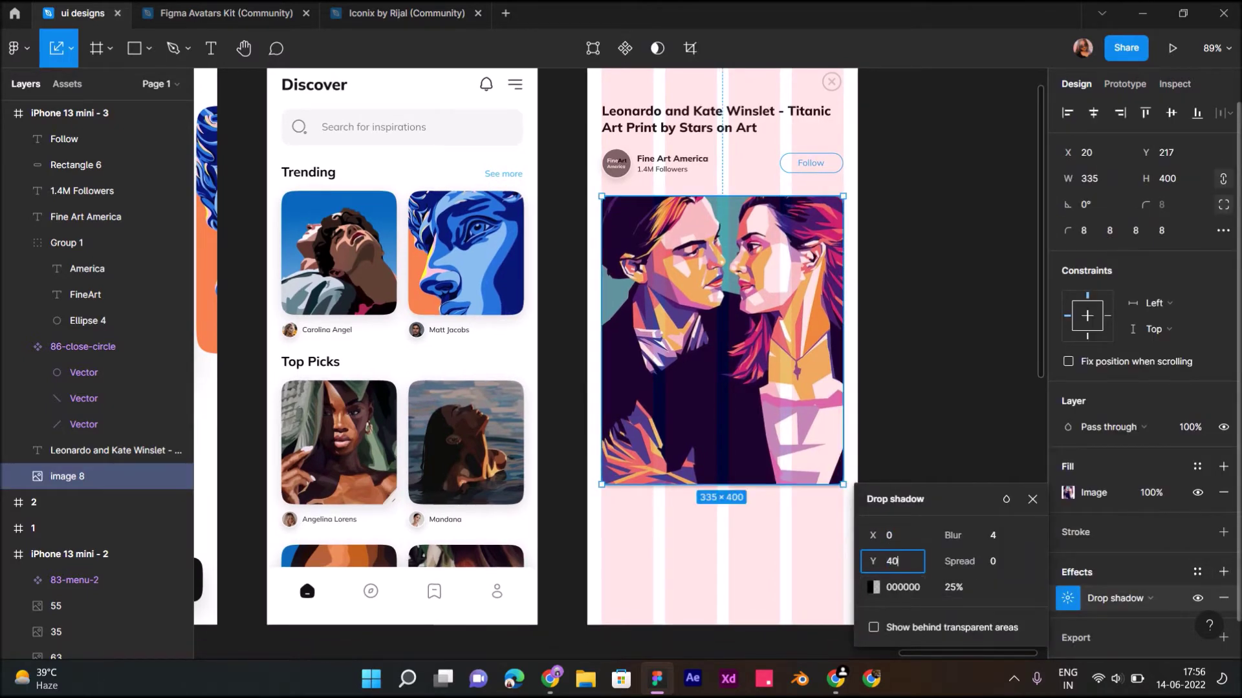
key(Return)
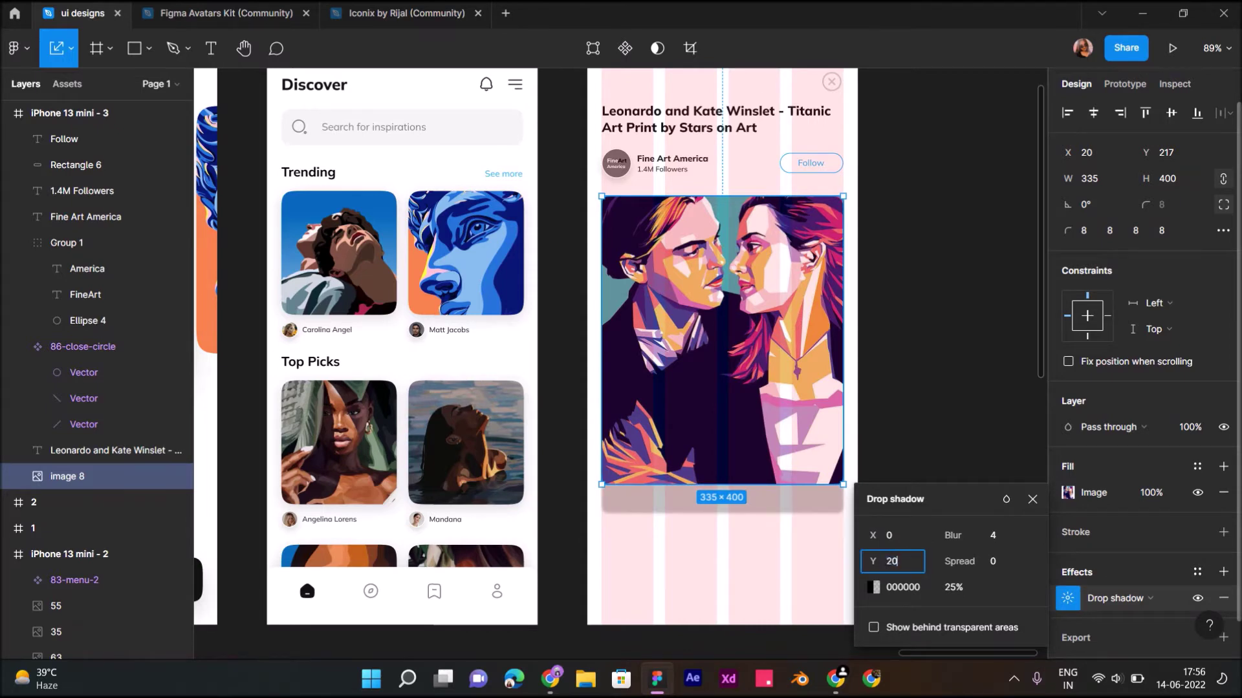
key(Return)
key(Tab)
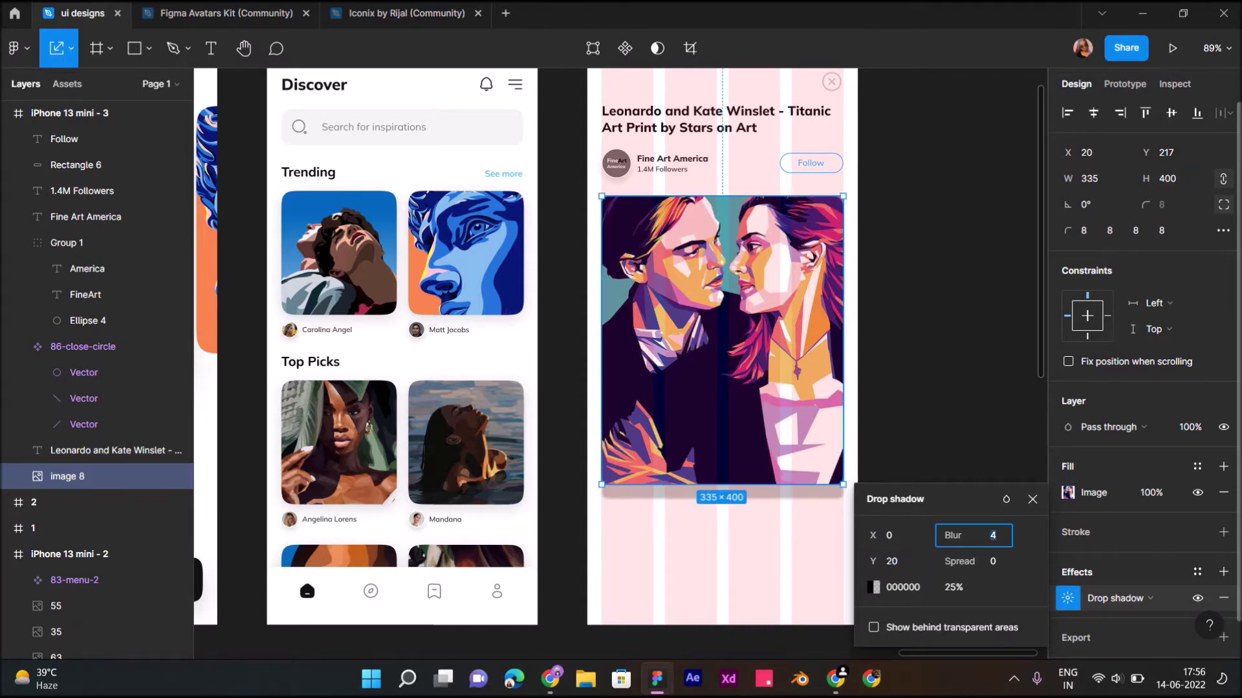
text(60)
key(Return)
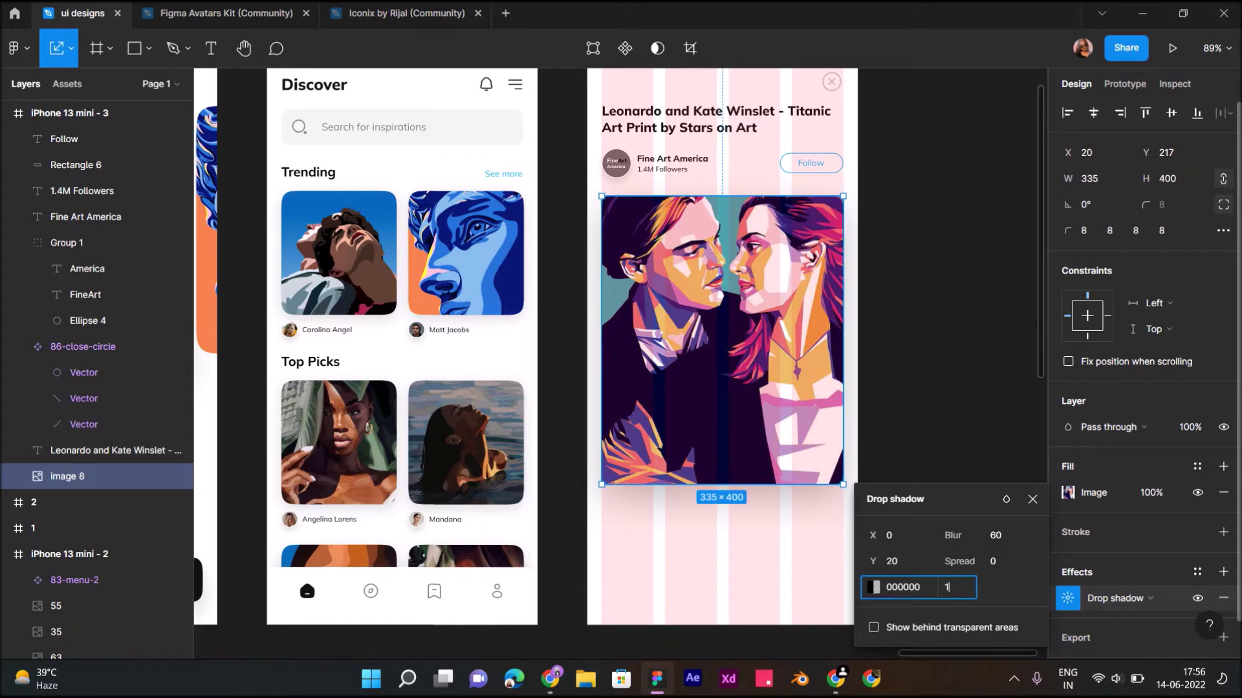
text(15)
key(Return)
key(Escape)
key(shift+1)
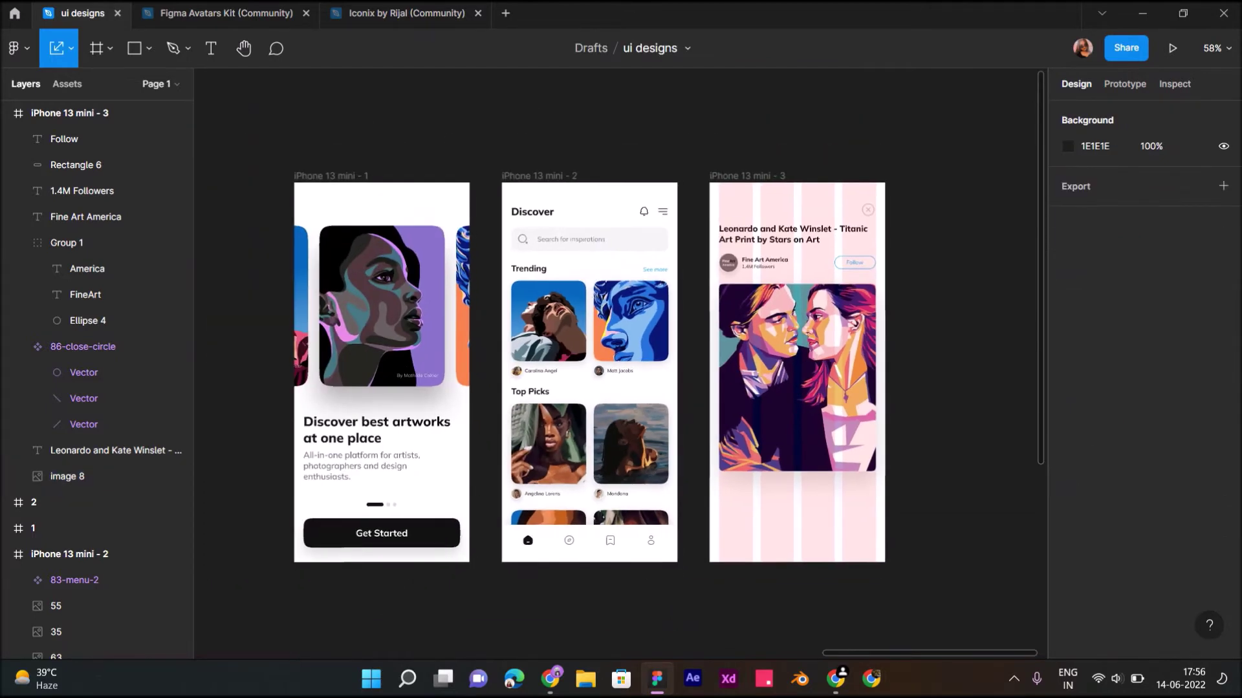
scroll(866, 384, up, 3)
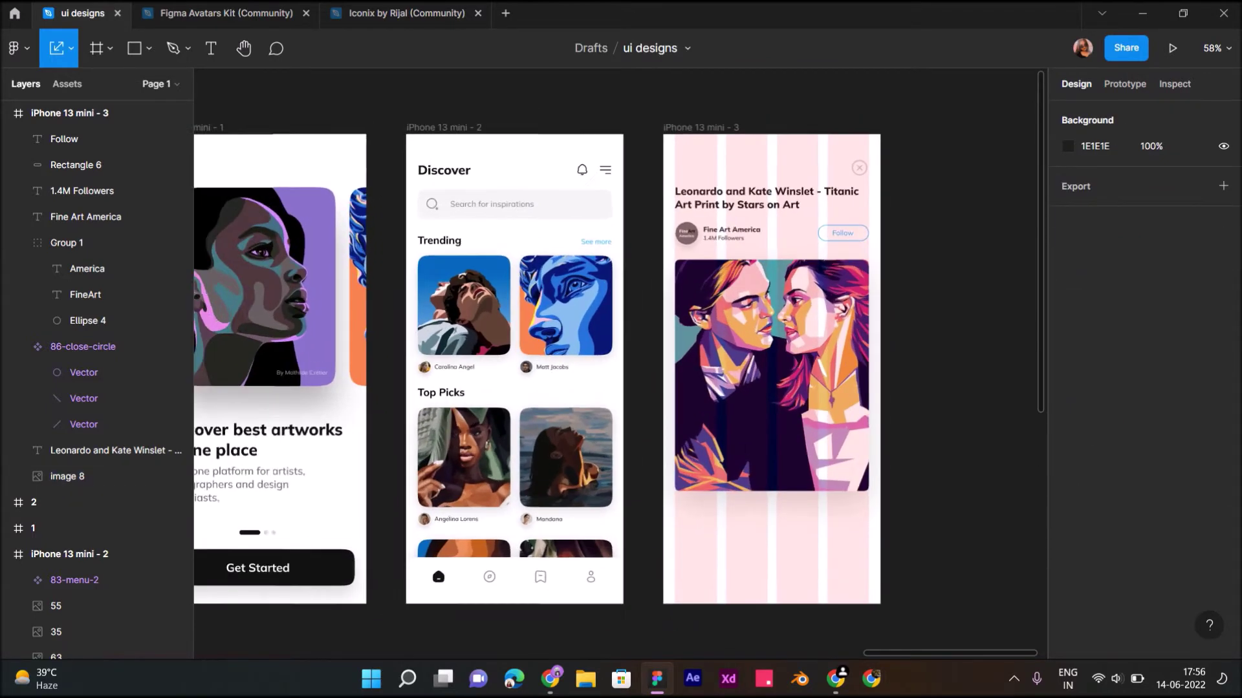
click(97, 113)
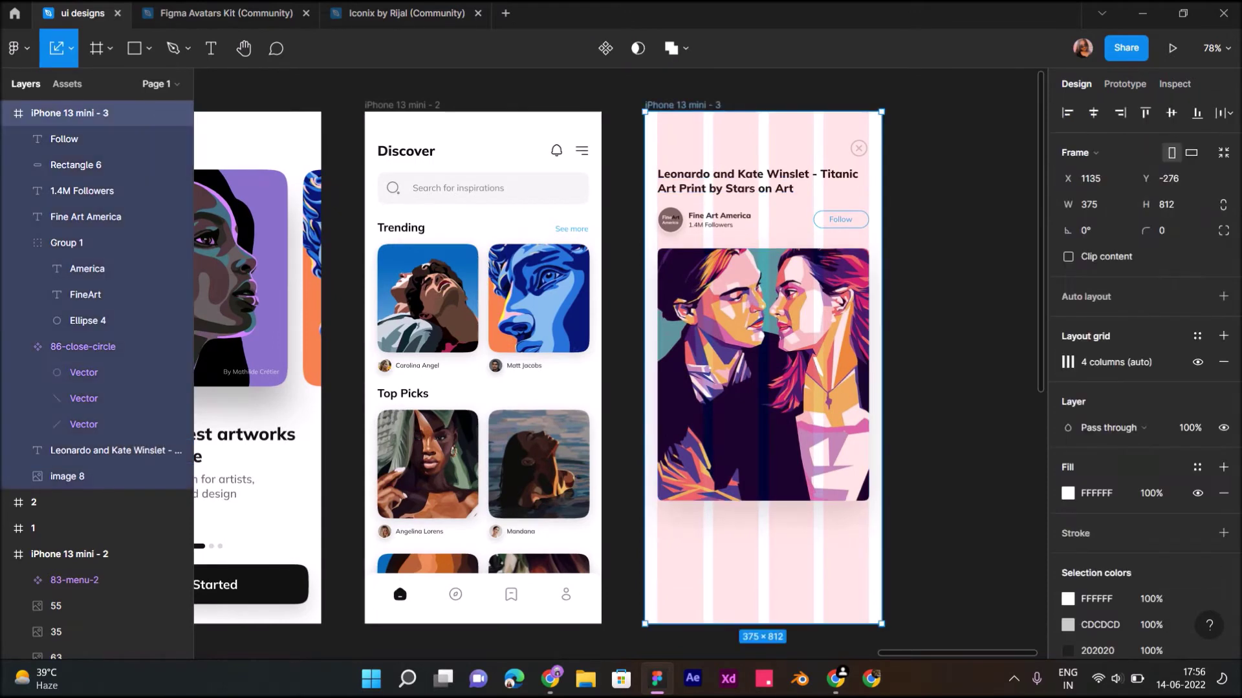
click(1197, 362)
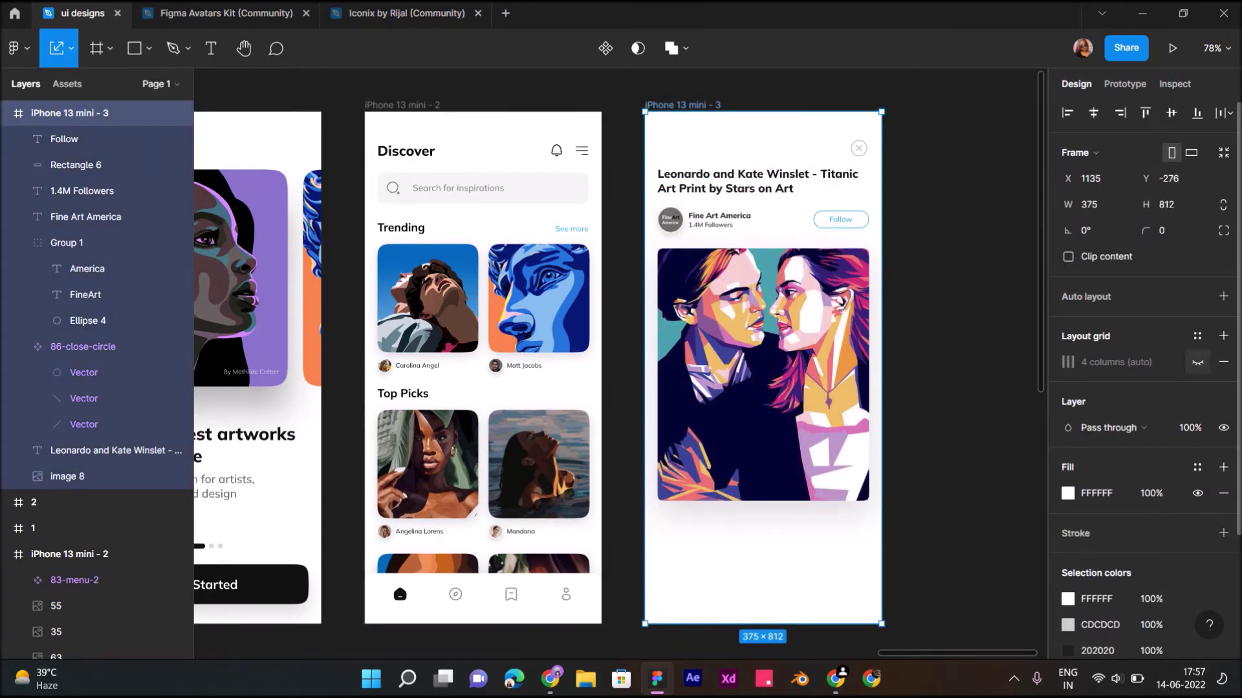
click(1197, 362)
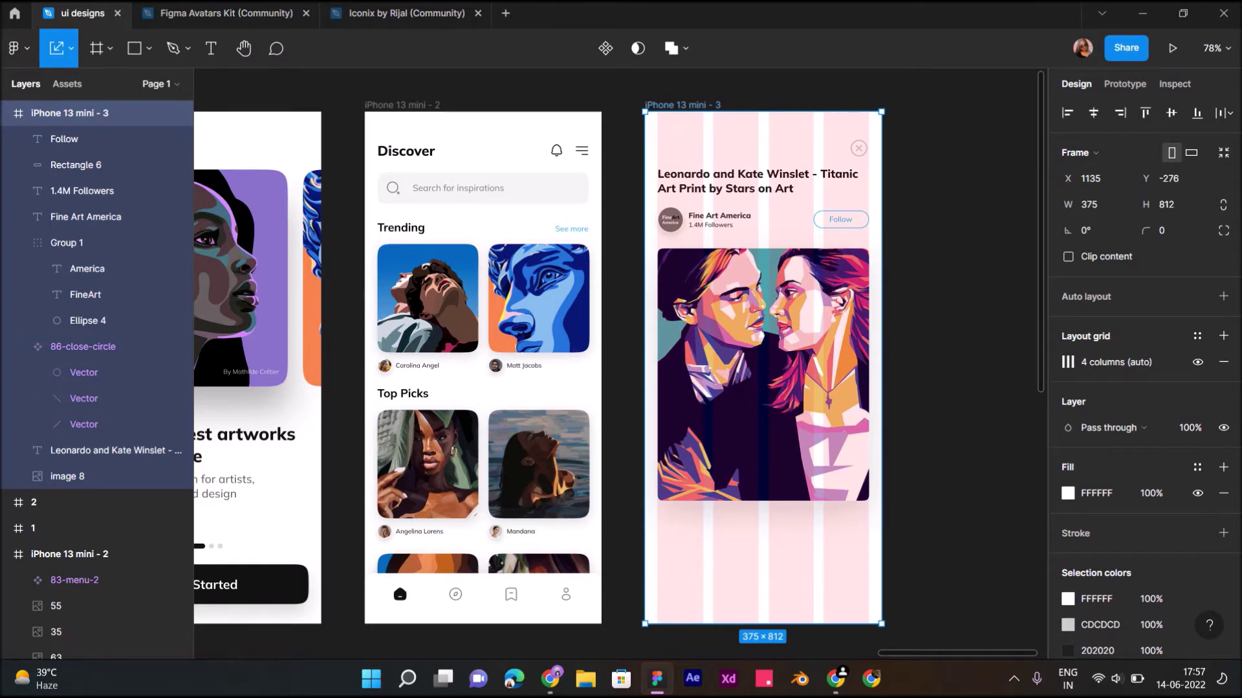
scroll(621, 362, down, 2)
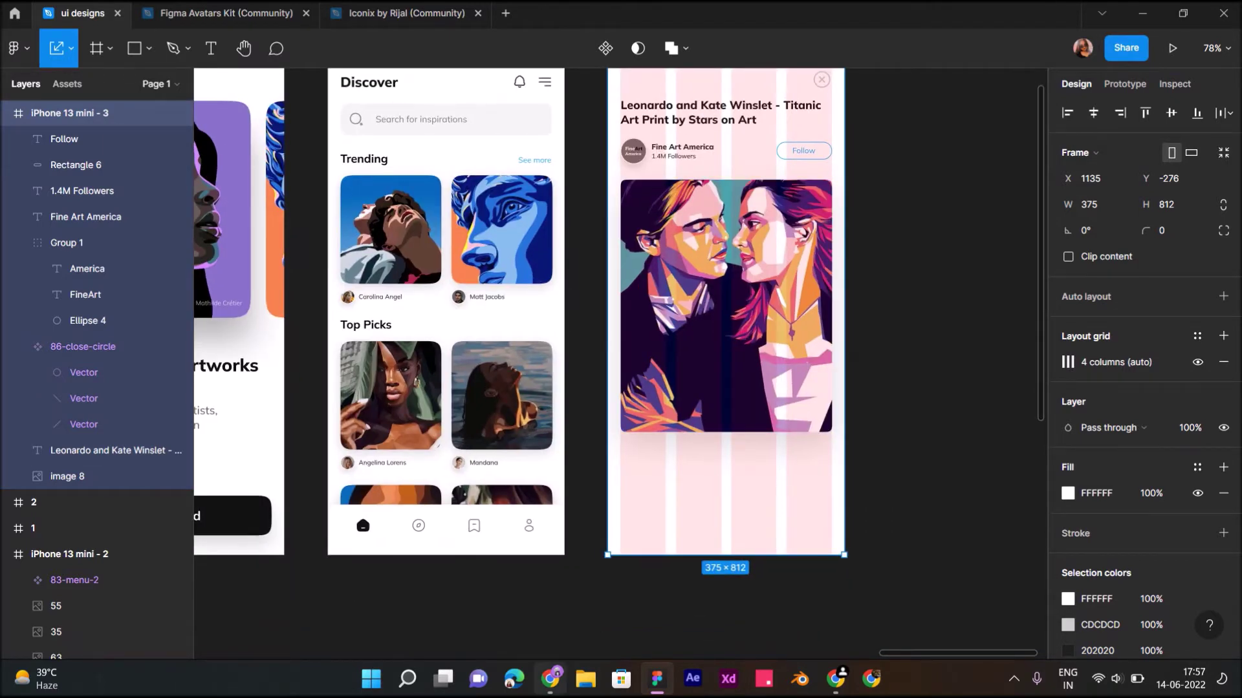
key(alt+Tab)
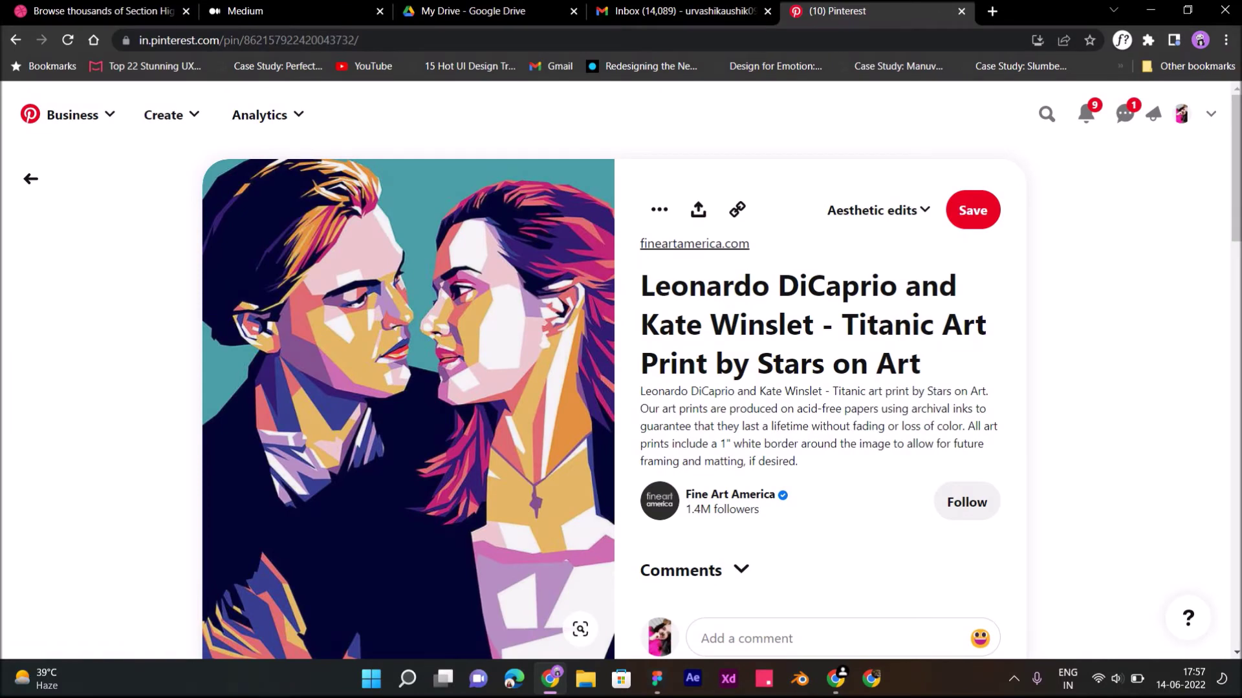
drag(640, 391, 798, 461)
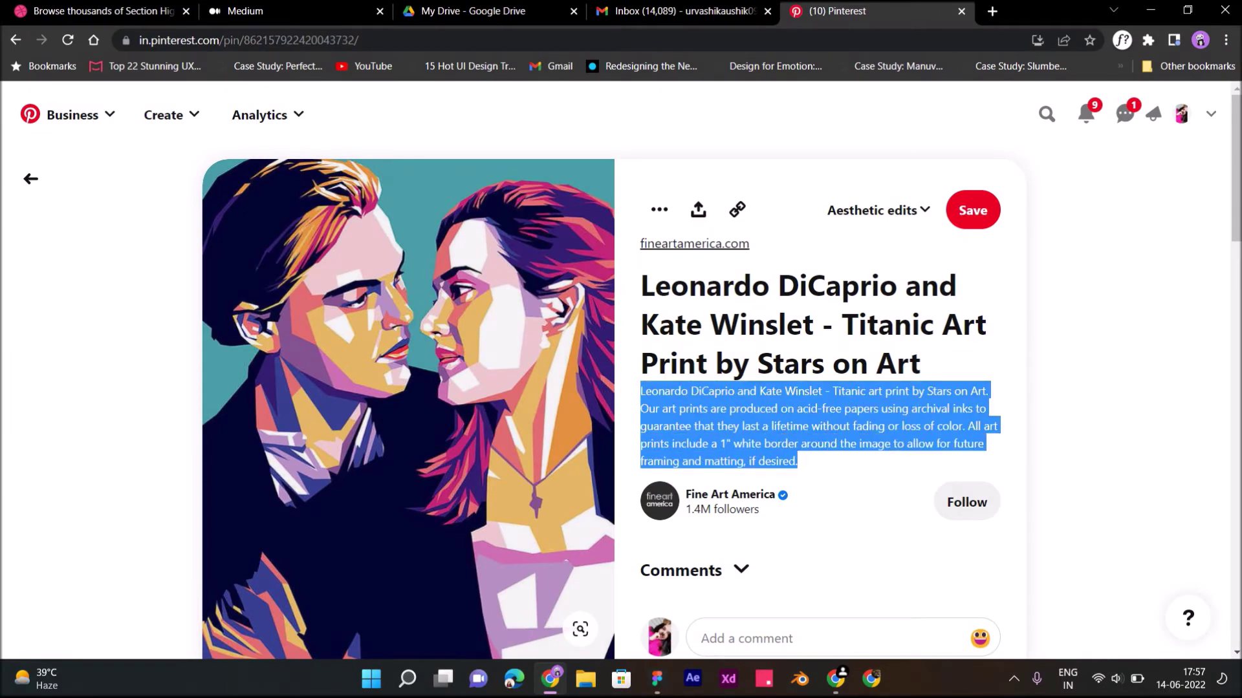
key(alt+Tab)
ctrl+scroll(662, 499, up, 3)
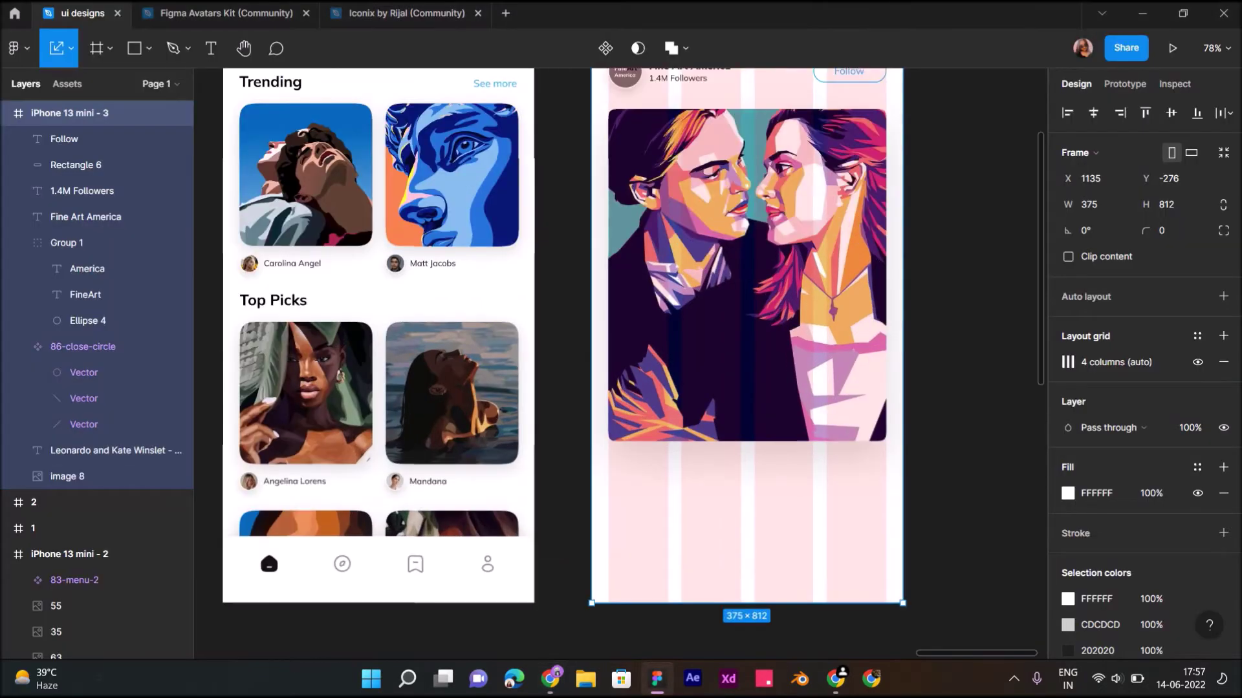
Step: Copy the Discover screen's bottom navigation bar into the detail screen and try layer positions
scroll(662, 498, down, 2)
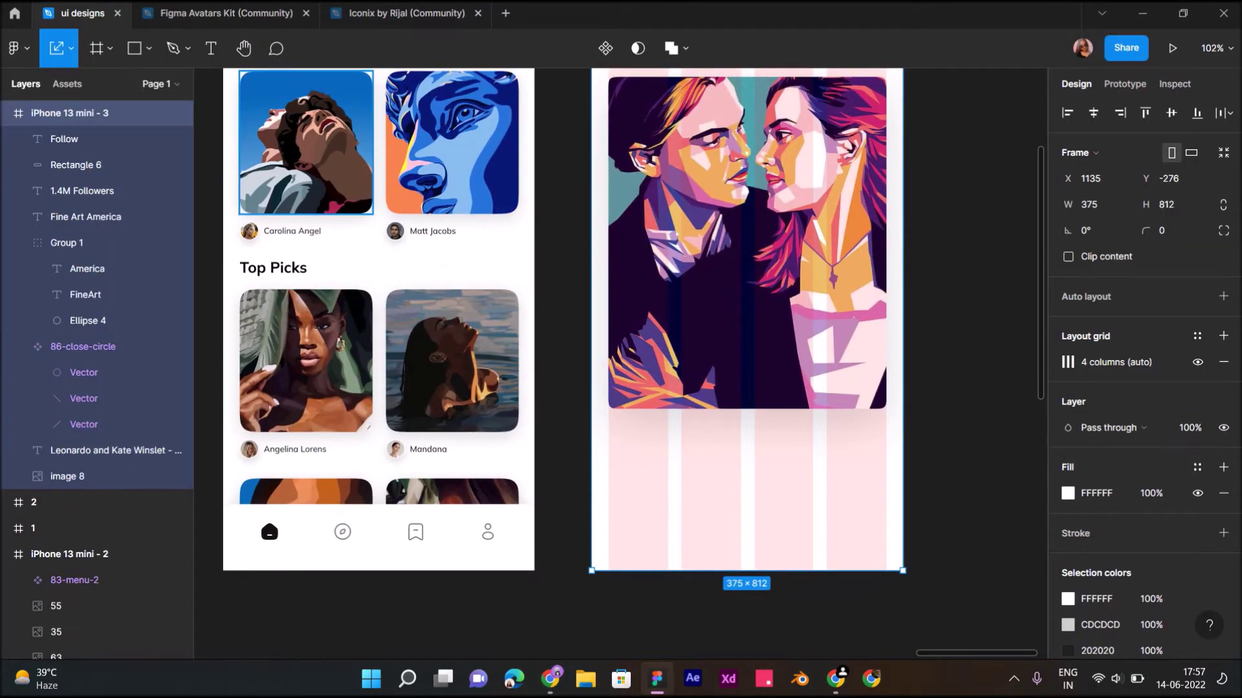
click(379, 556)
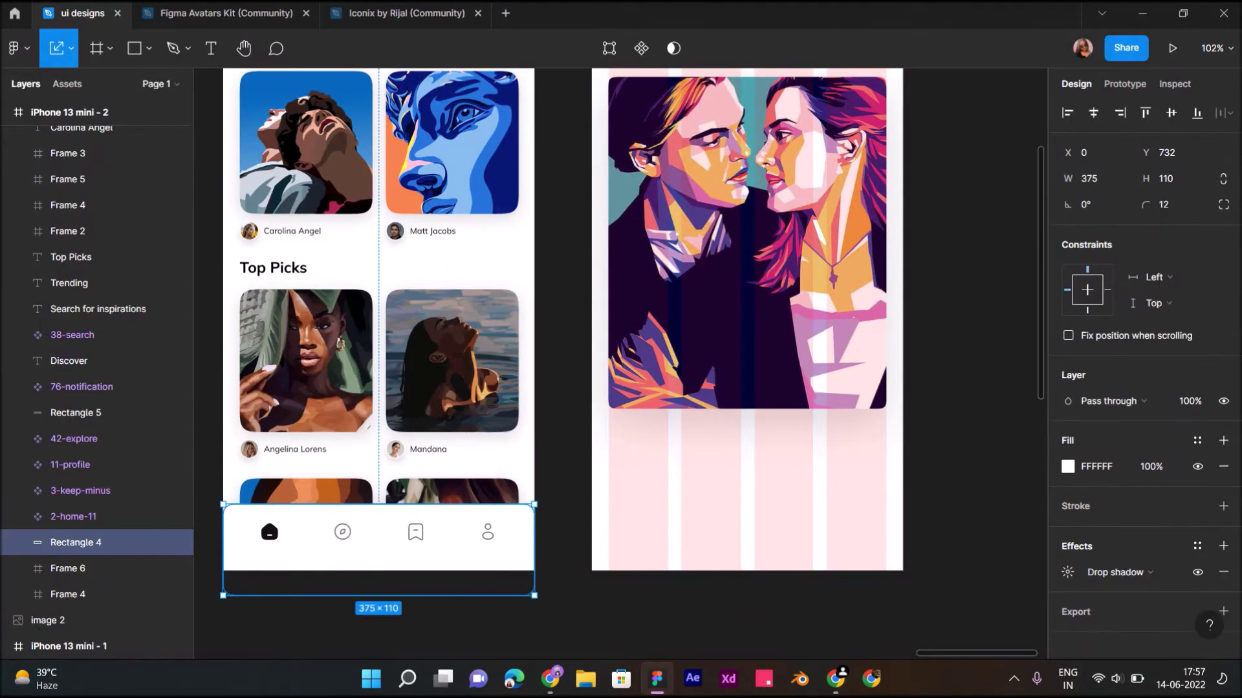
drag(378, 550, 747, 531)
key(Down)
key(Down)
key(Down)
key(Down)
key(Down)
key(Down)
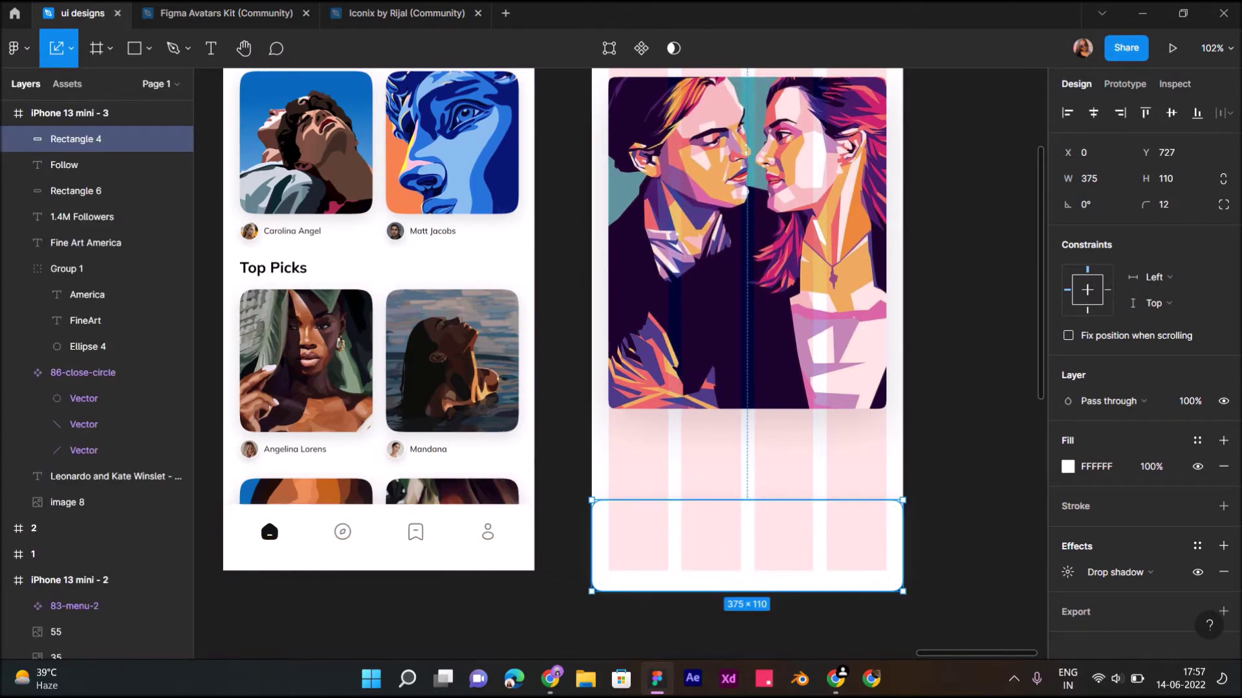
mouse_move(71, 139)
mouse_down()
mouse_move(97, 181)
mouse_move(97, 226)
mouse_up()
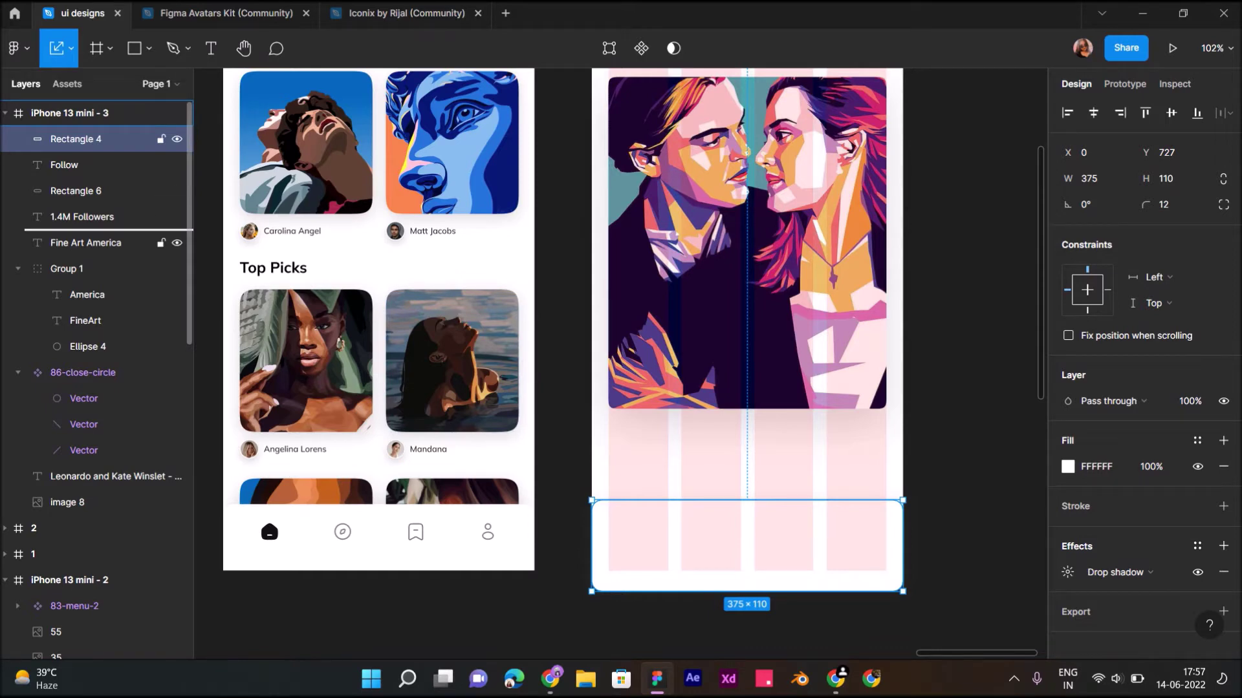
drag(103, 241, 104, 184)
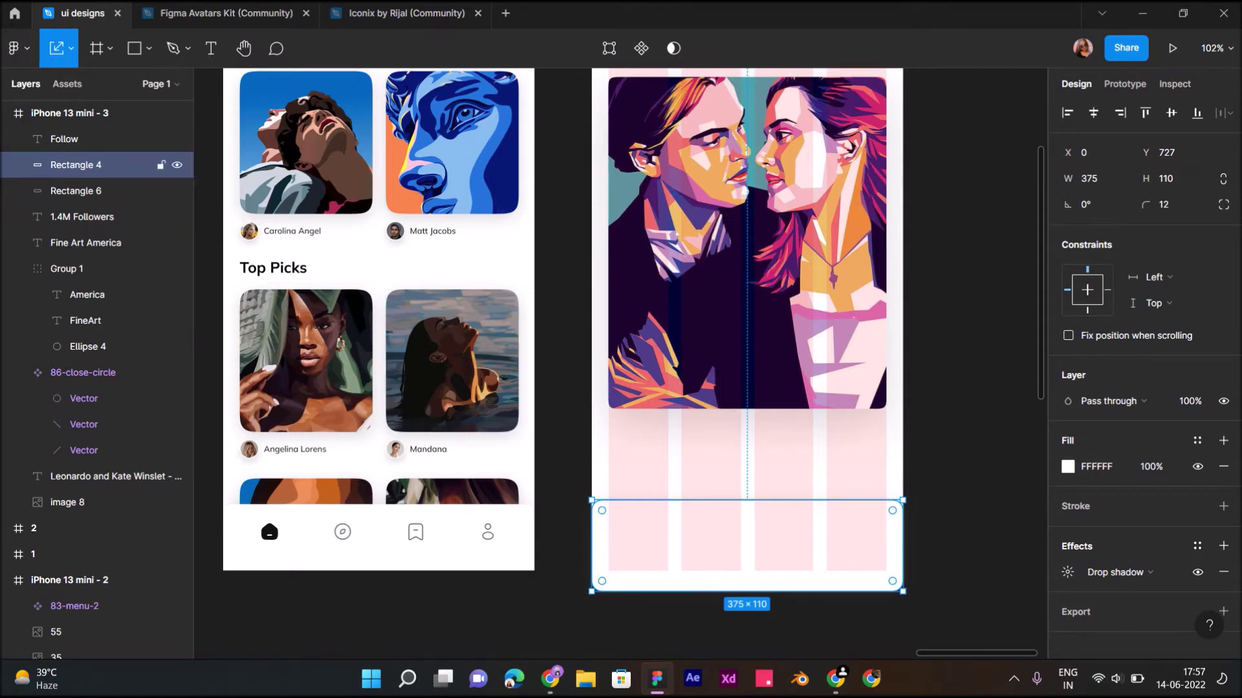
drag(747, 591, 747, 570)
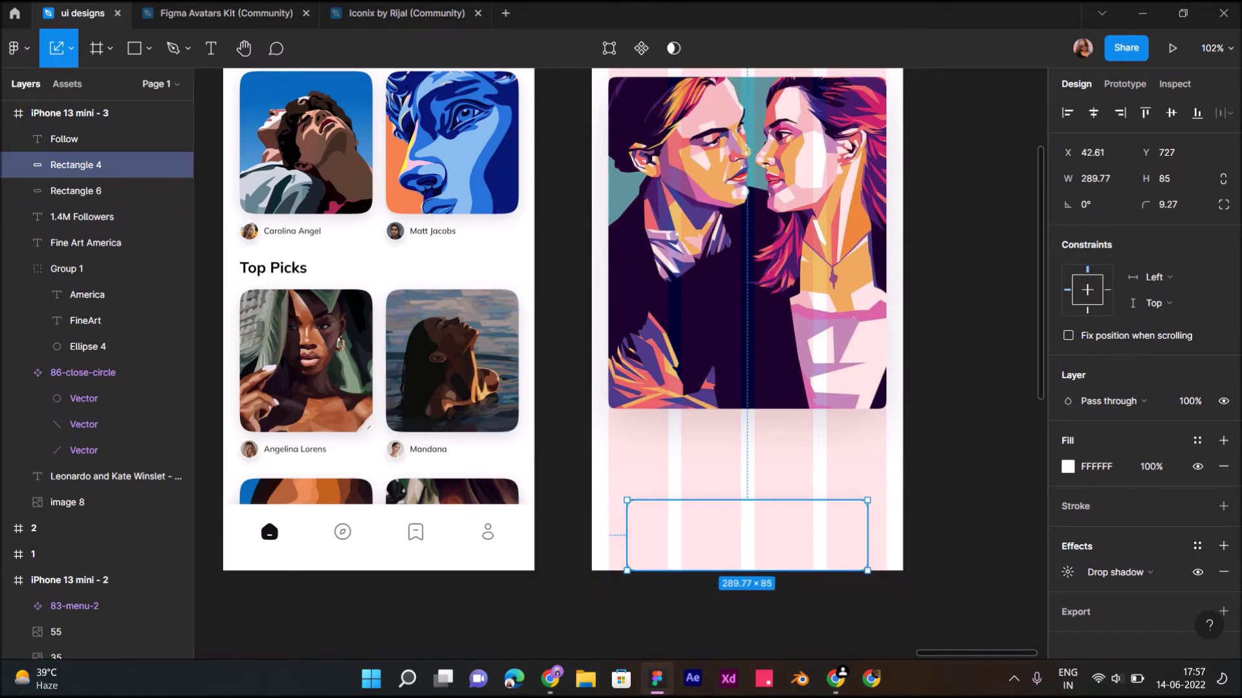
key(ctrl+z)
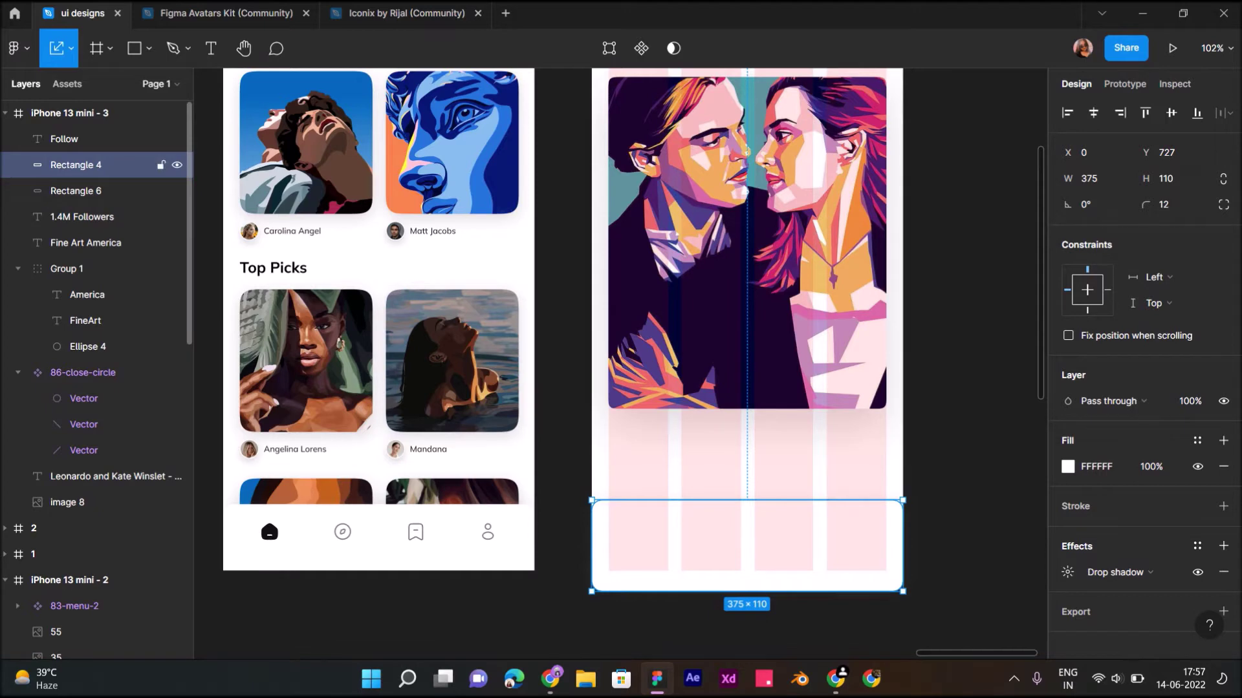
drag(97, 165, 97, 253)
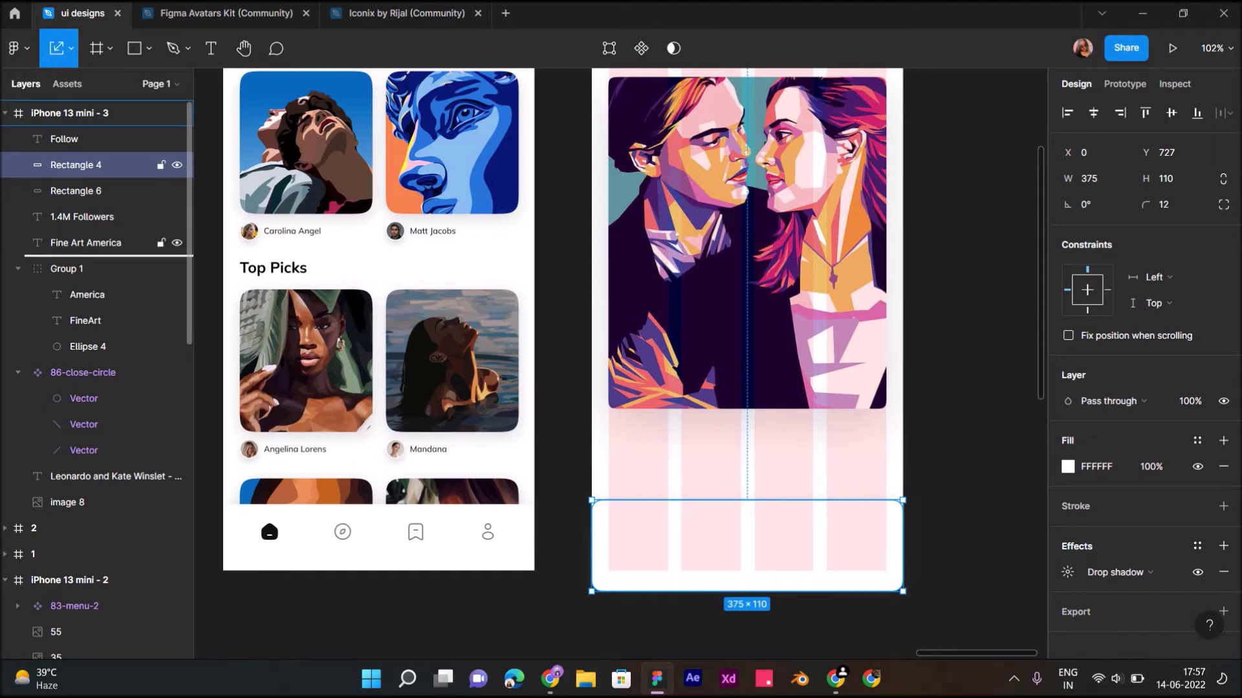
mouse_move(893, 581)
mouse_down()
mouse_move(893, 553)
mouse_move(892, 584)
mouse_up()
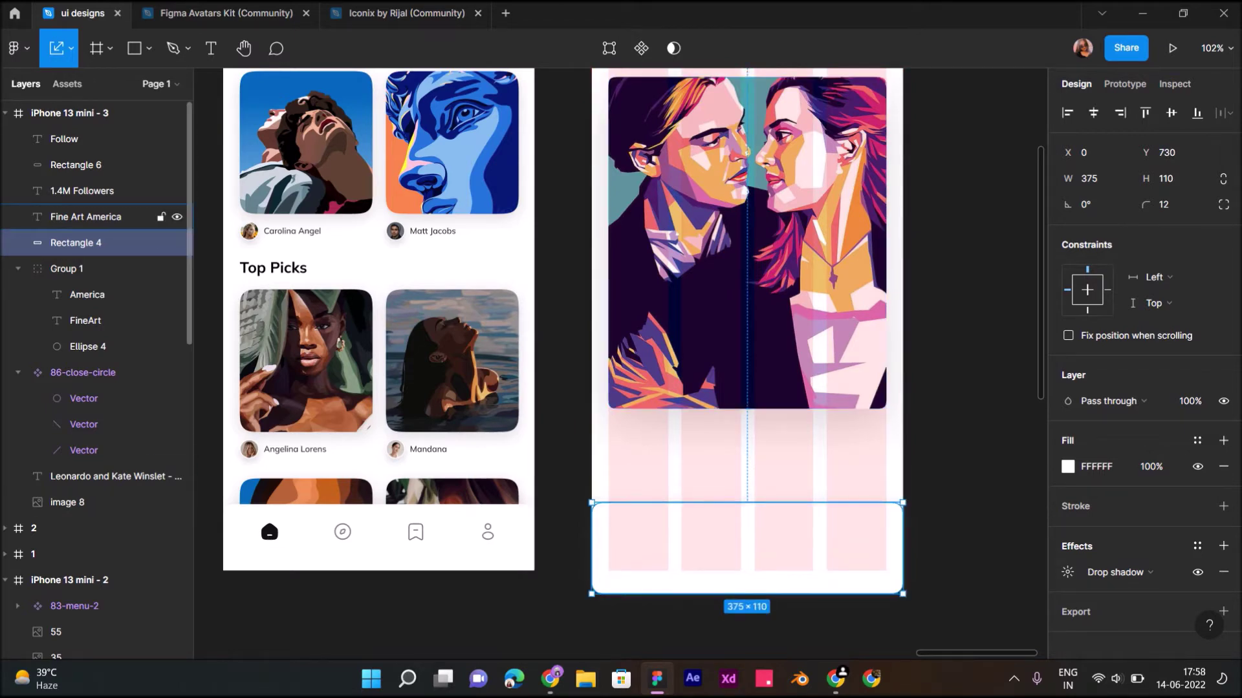
drag(97, 243, 97, 130)
Step: Hide the detail screen frame's column layout grid
scroll(563, 362, up, 3)
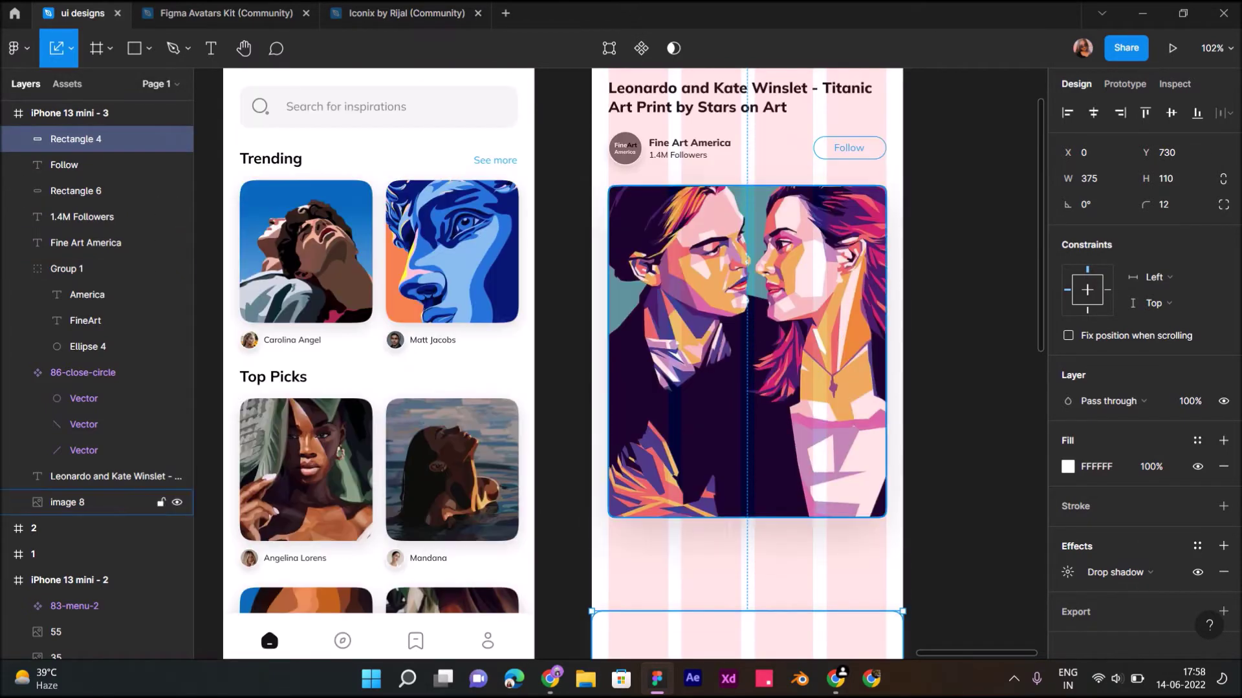
scroll(563, 362, up, 1)
click(627, 80)
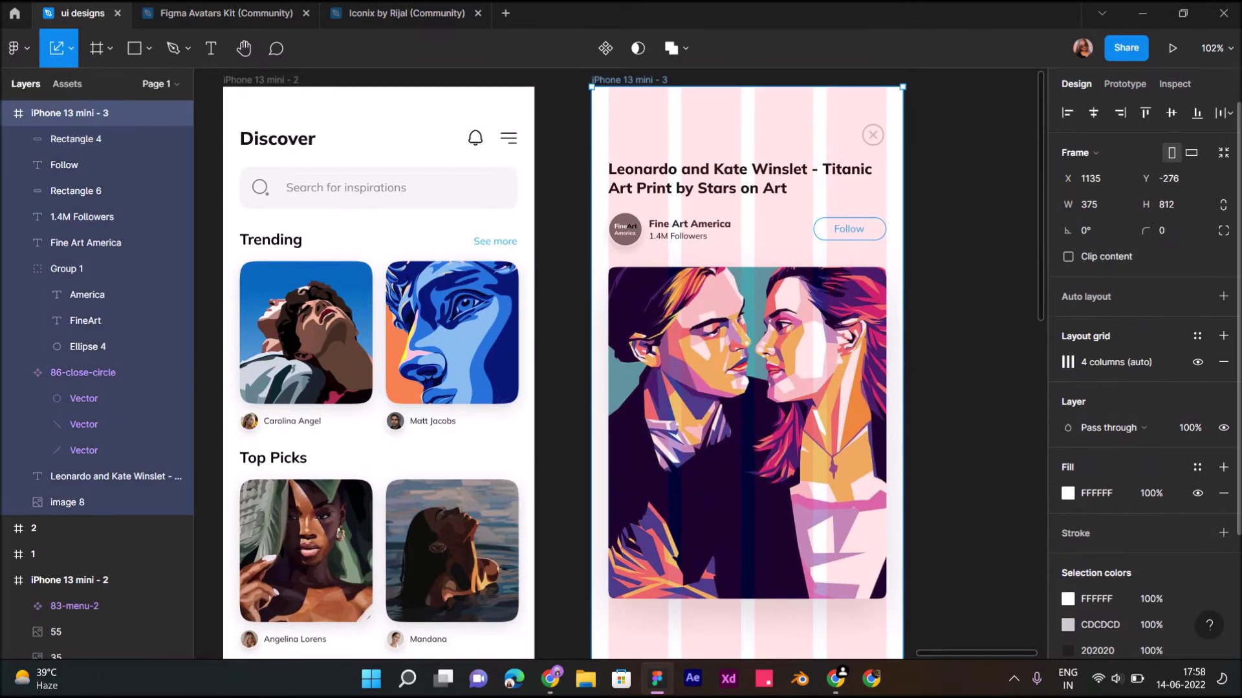
click(1197, 362)
scroll(743, 388, down, 4)
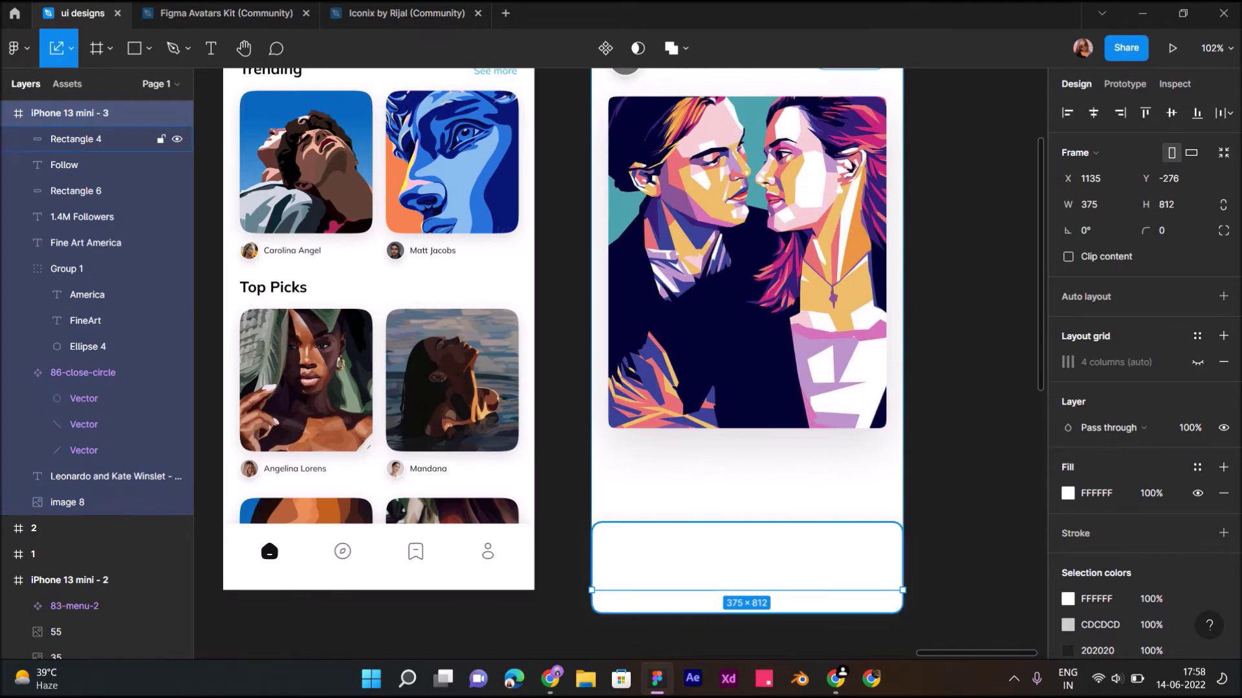
Step: Delete the copied bottom bar from the detail screen
click(75, 139)
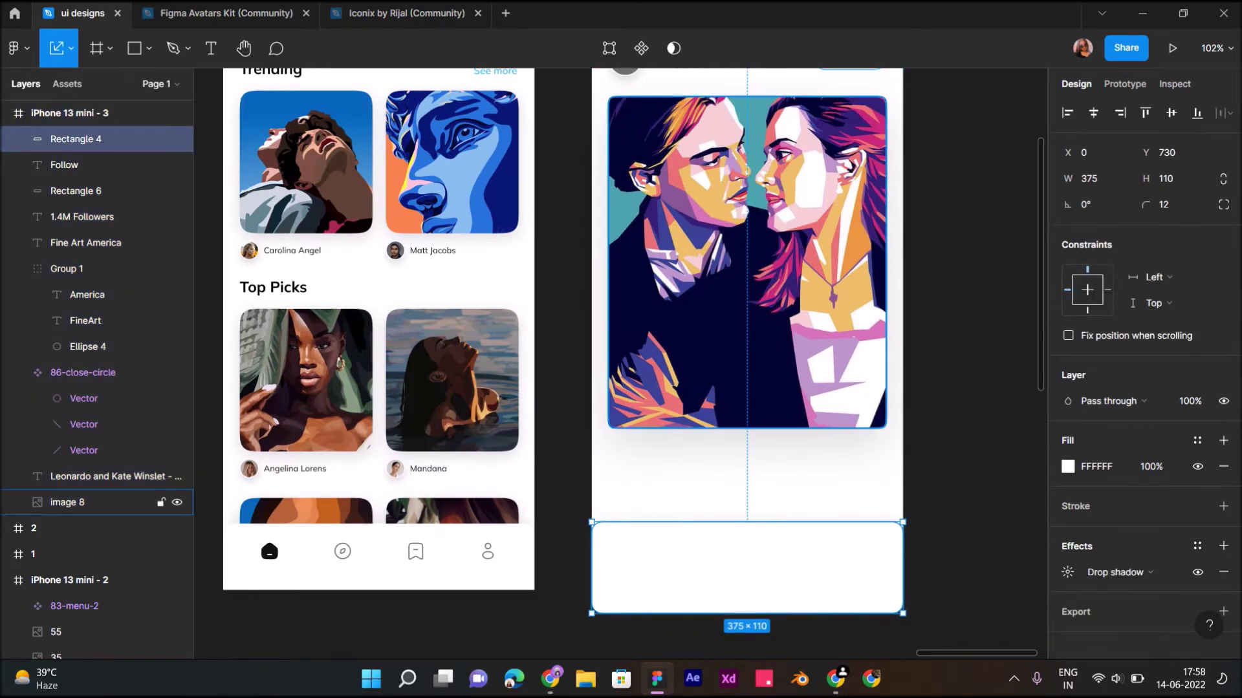
click(67, 502)
click(76, 139)
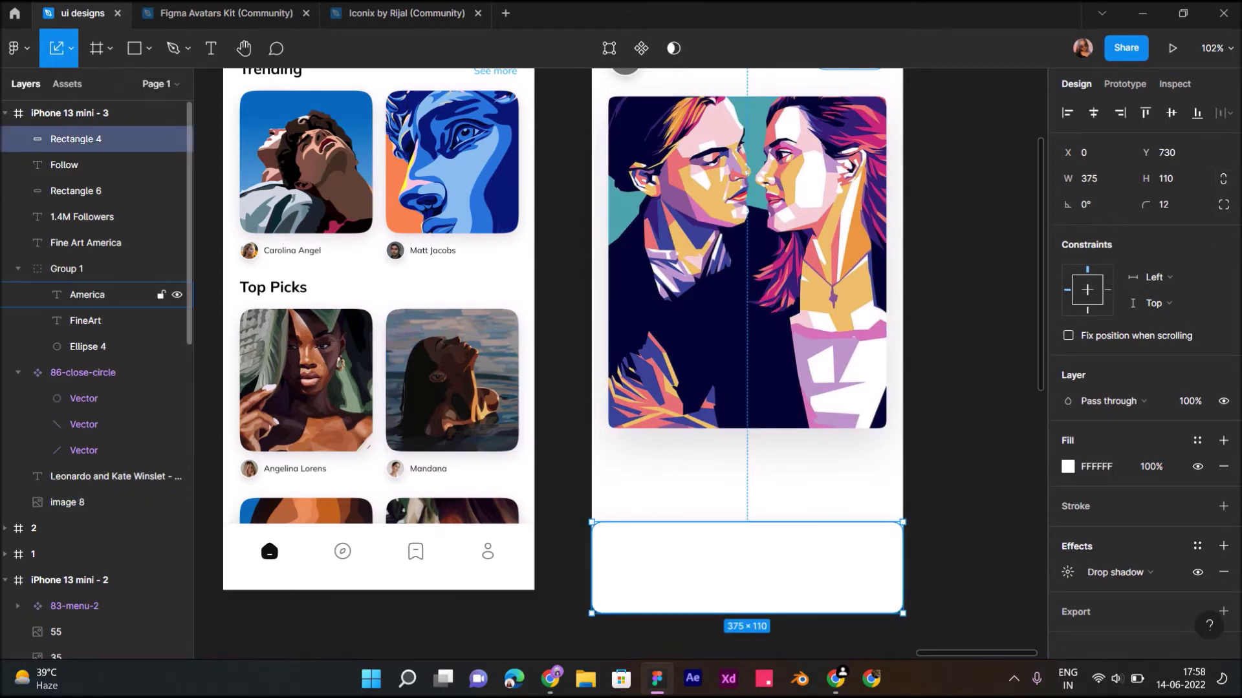
key(Delete)
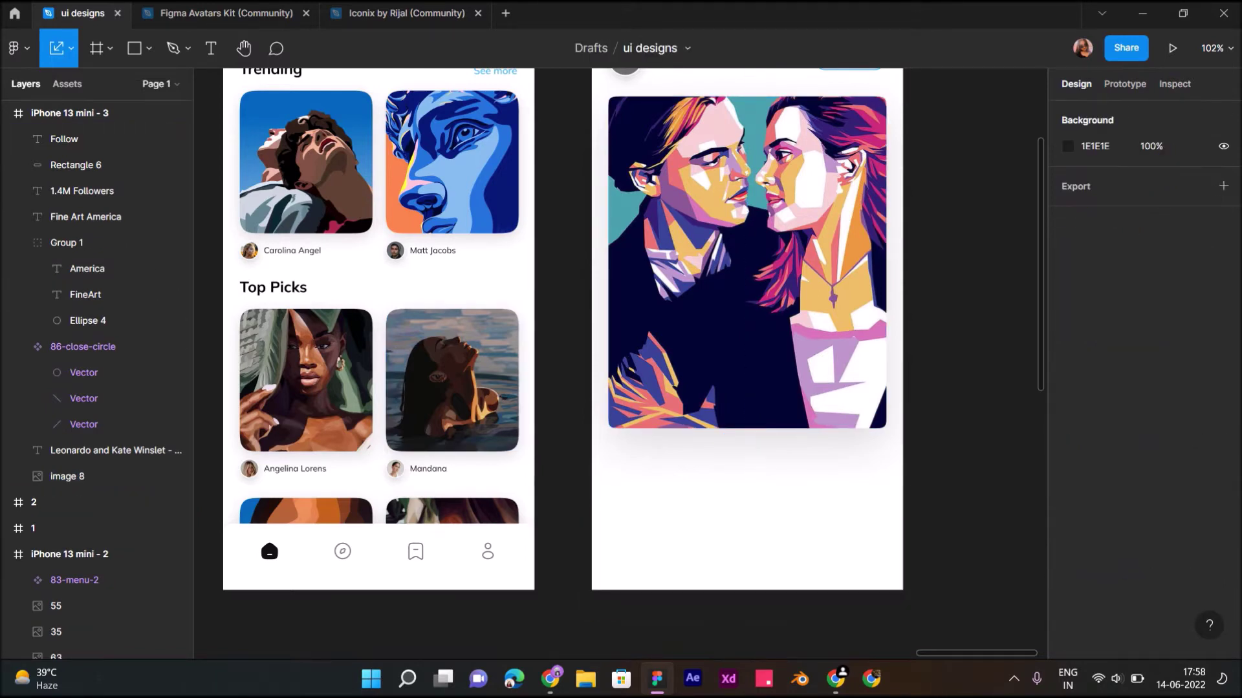
Step: Crop the Titanic image to 335 × 345 and place it at X 20, Y 218
scroll(528, 440, down, 3)
click(67, 476)
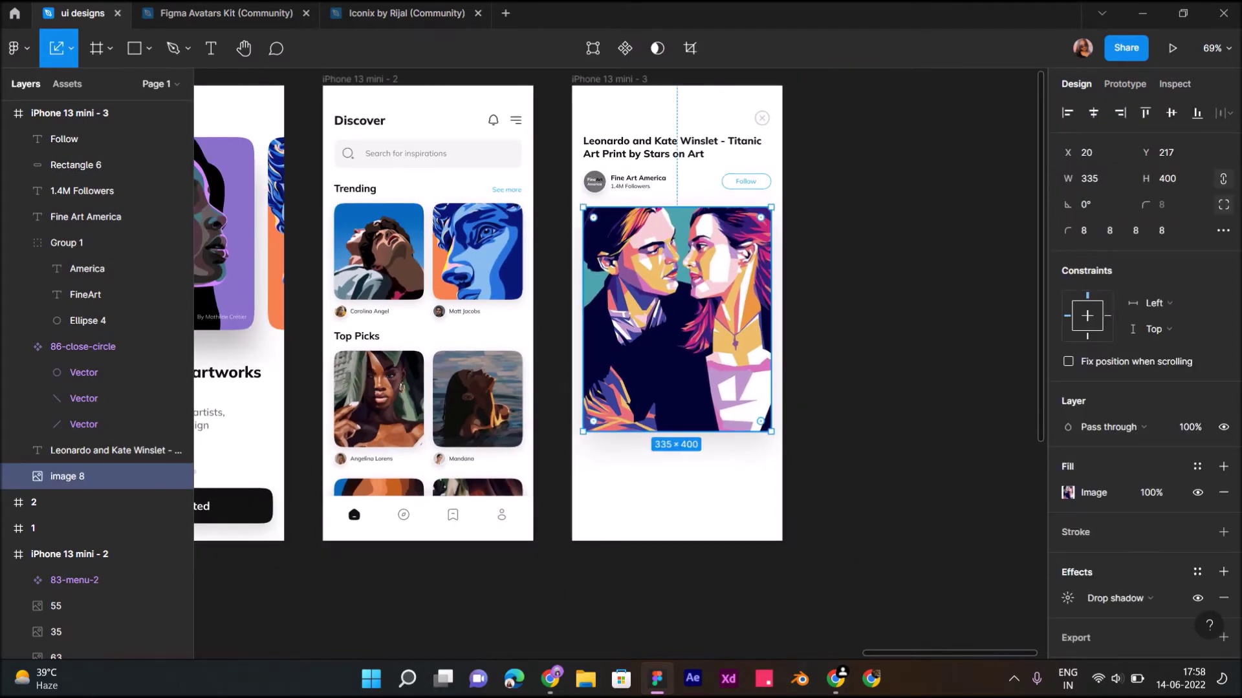
click(690, 48)
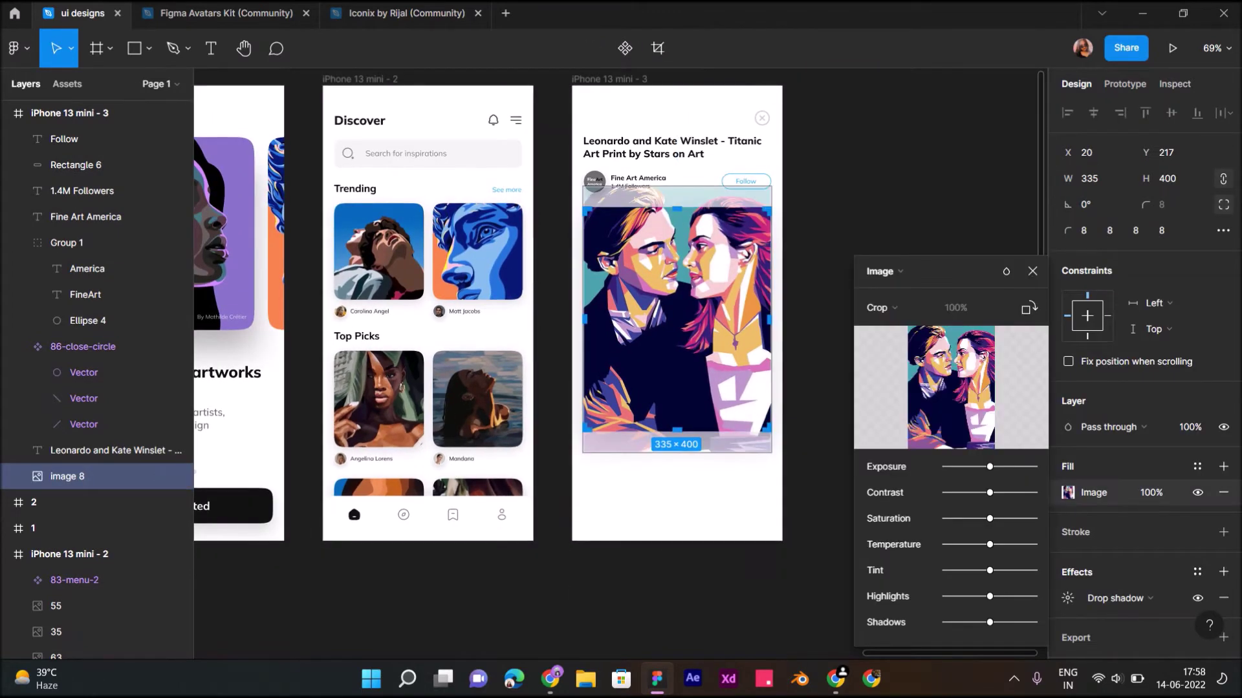
drag(677, 431, 676, 386)
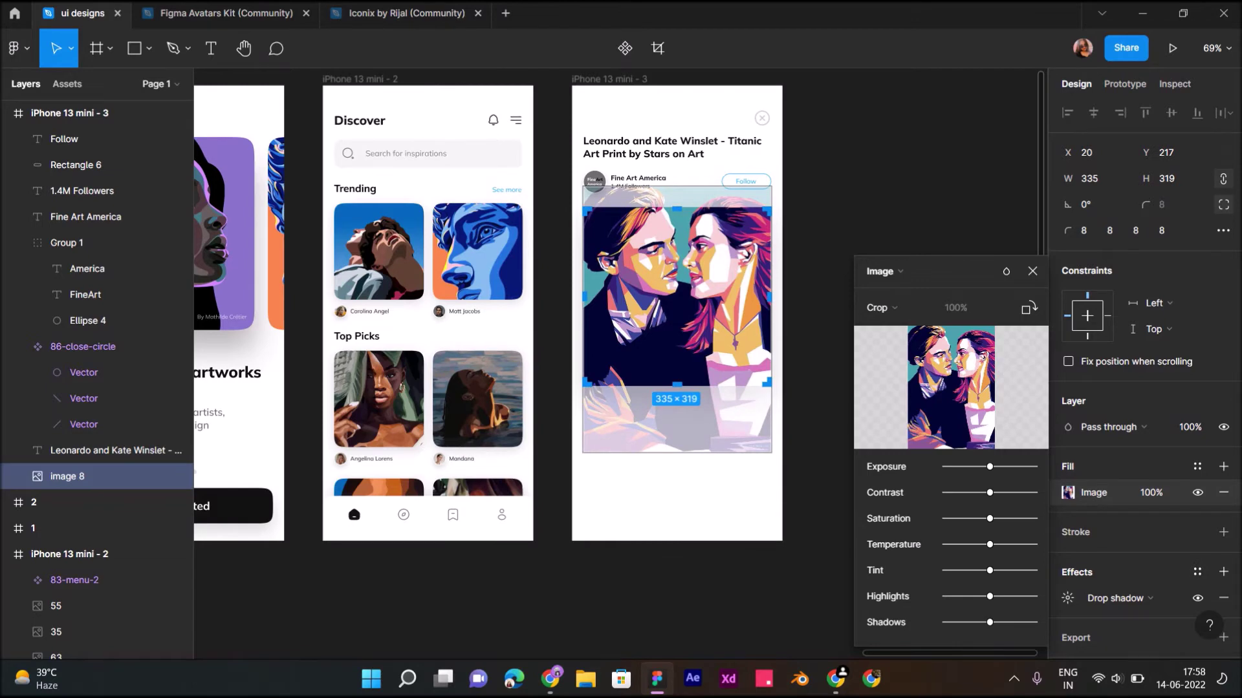
drag(676, 210, 676, 193)
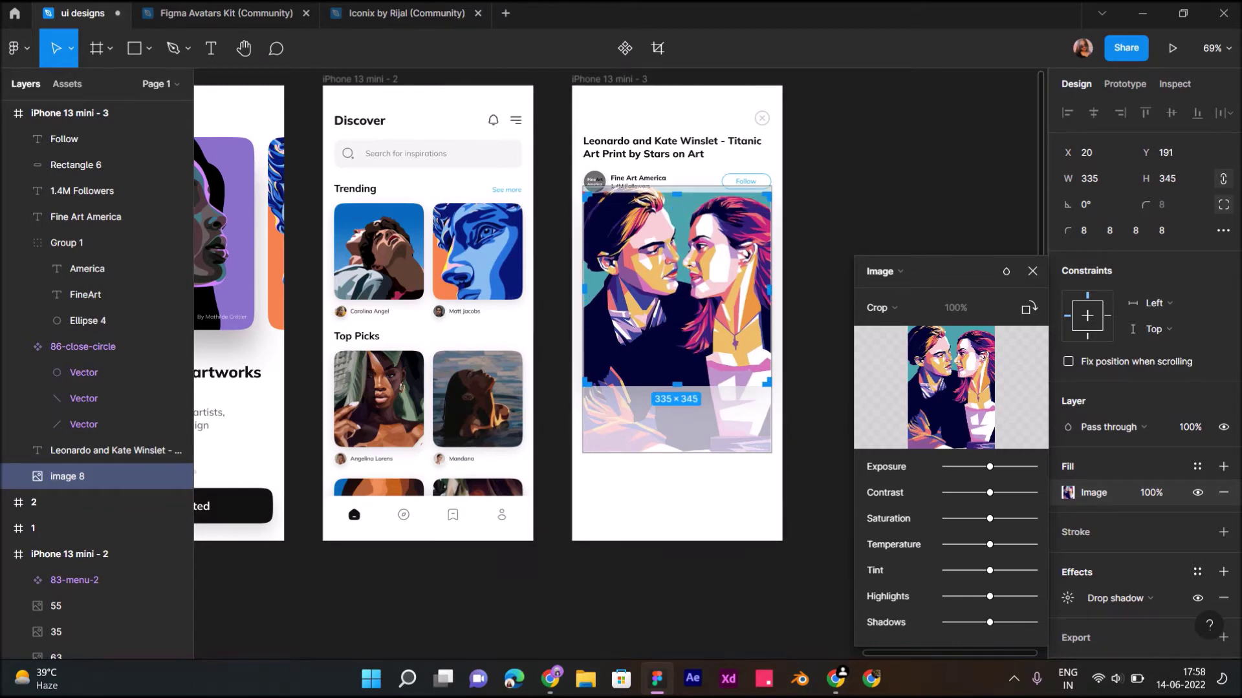
key(Escape)
drag(677, 289, 677, 305)
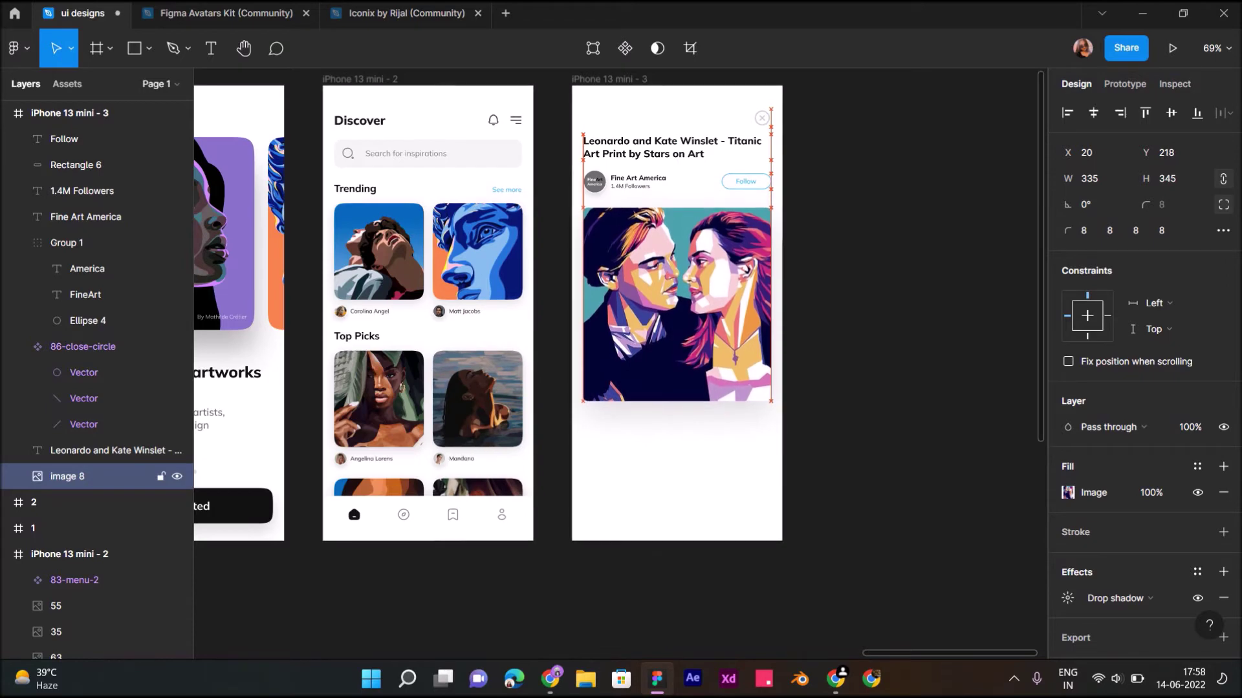
Step: Change the Follow button outline stroke to 00A3FF
scroll(655, 323, up, 3)
ctrl+scroll(655, 323, up, 3)
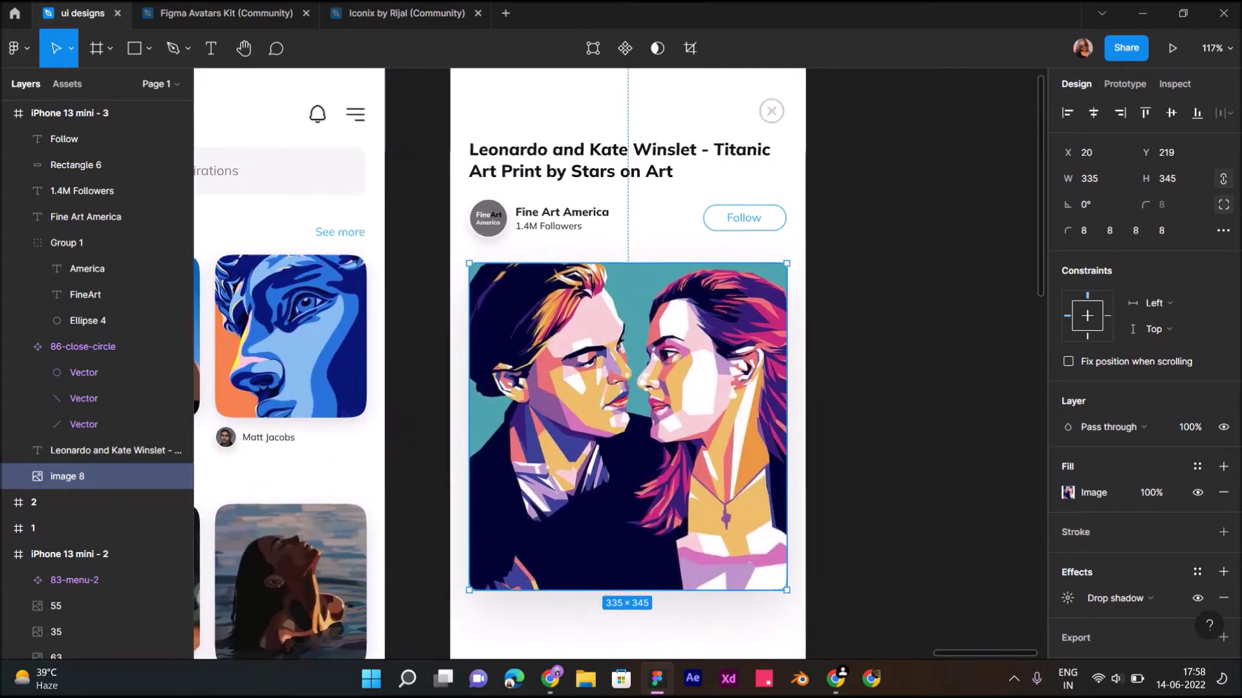
ctrl+scroll(521, 363, up, 3)
click(76, 165)
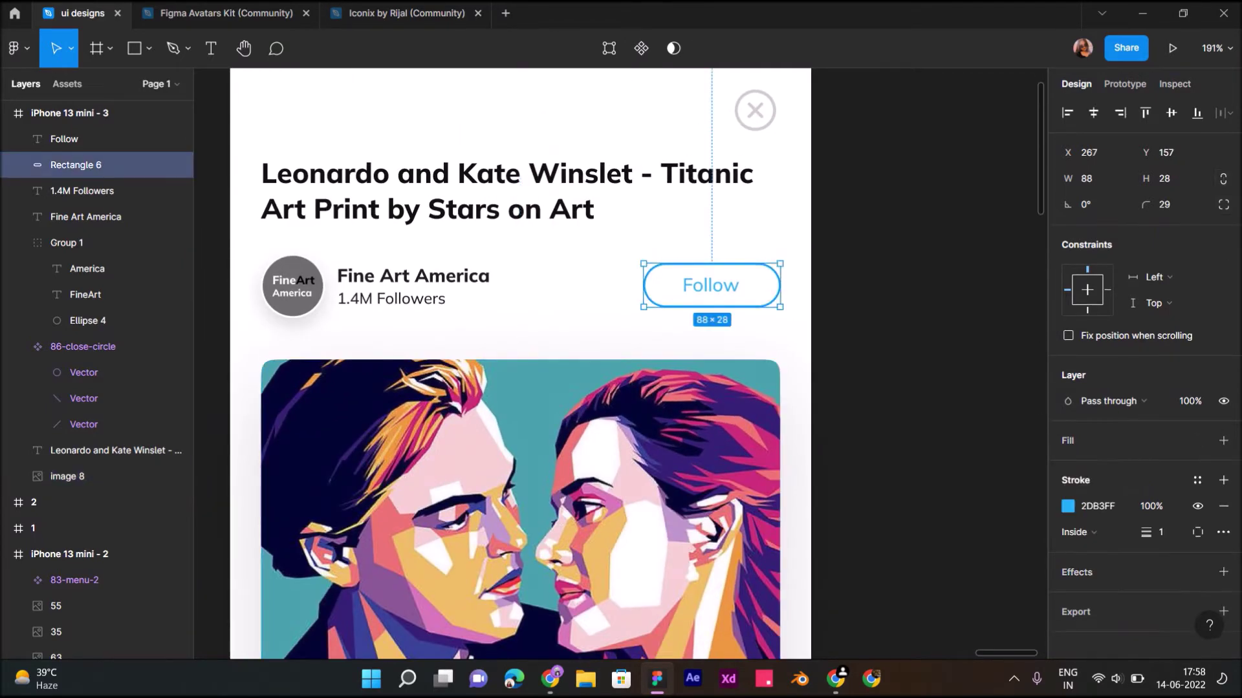
click(1068, 507)
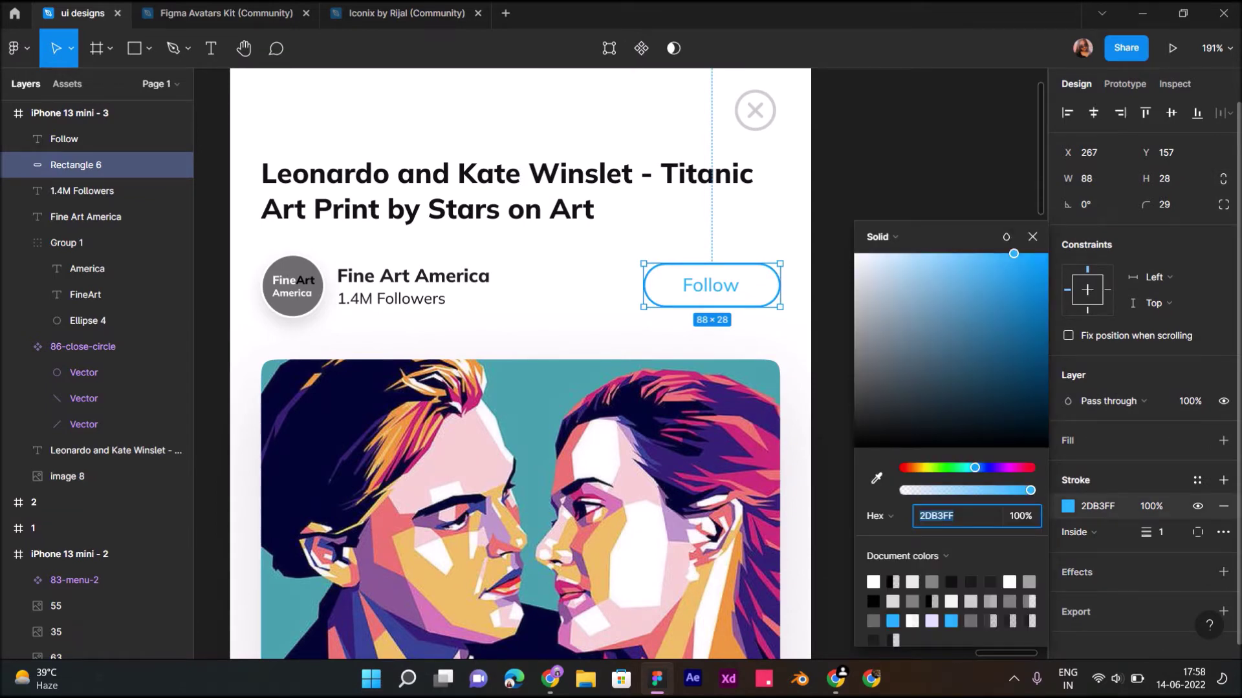
text(00A3FF)
key(Return)
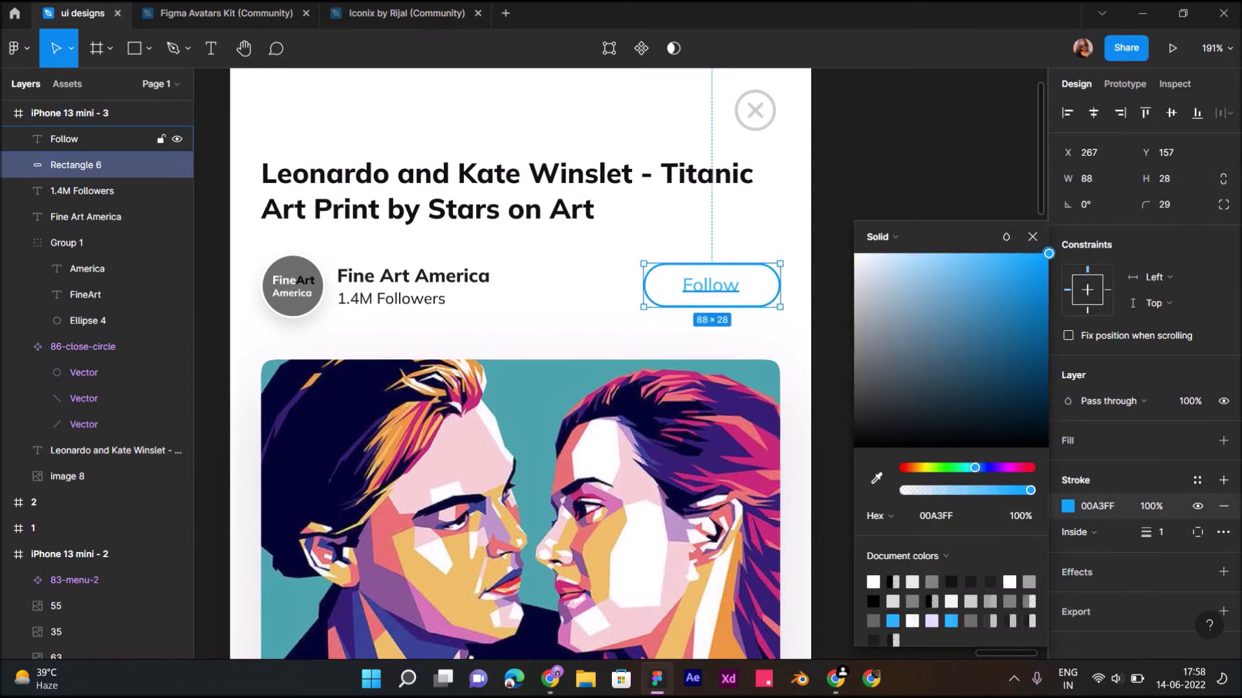
Step: Eyedrop the outline's 00A3FF blue into the Follow label's text colour
click(64, 140)
click(1068, 642)
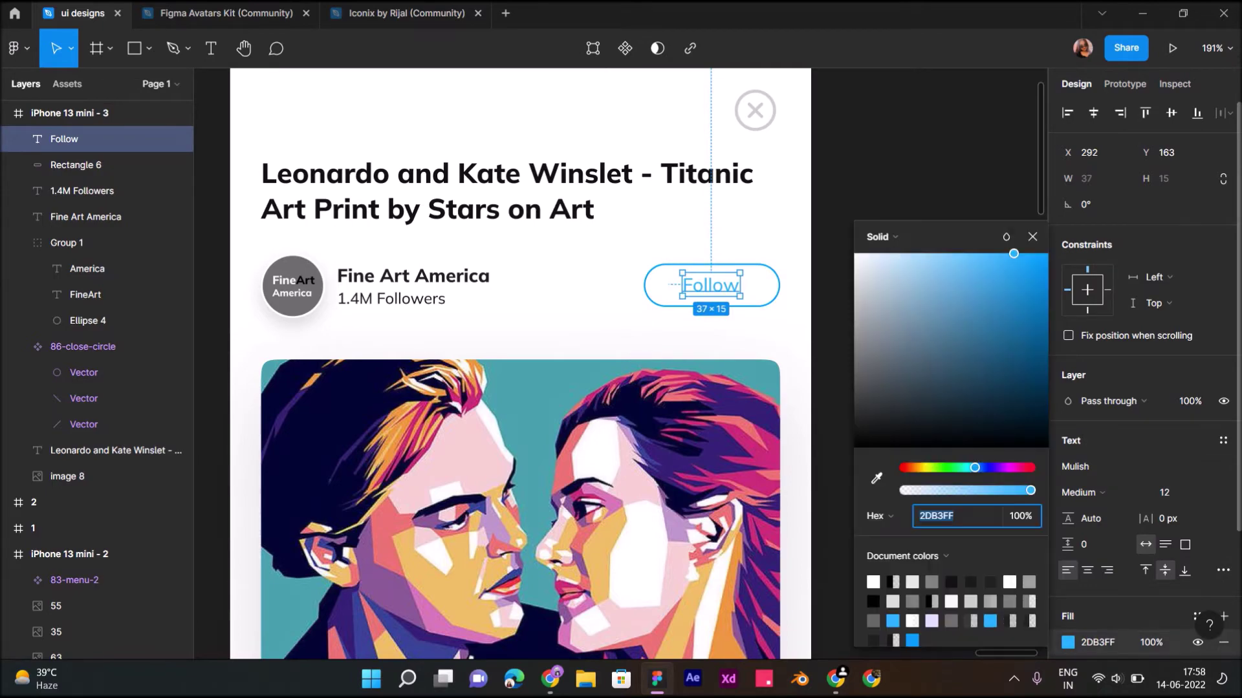
click(876, 478)
scroll(970, 146, up, 3)
click(970, 147)
Step: Dismiss the colour picker and zoom out to review the detail and Discover screens
click(970, 147)
scroll(783, 179, down, 3)
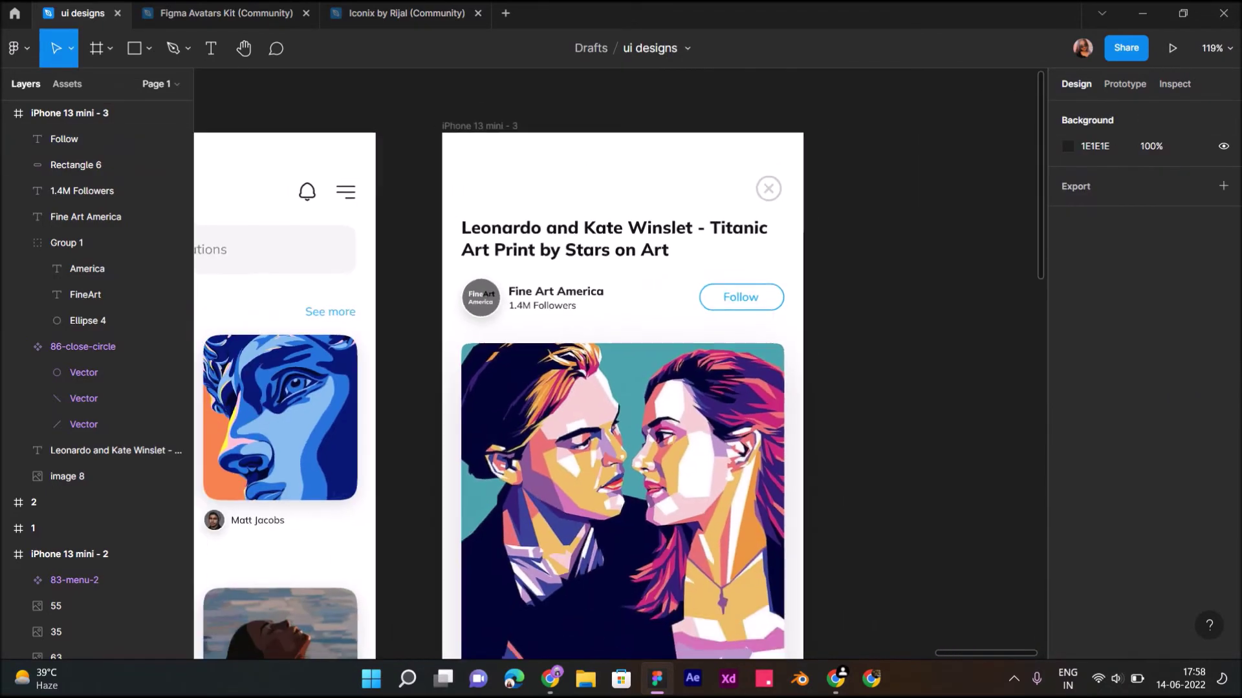
scroll(783, 179, down, 3)
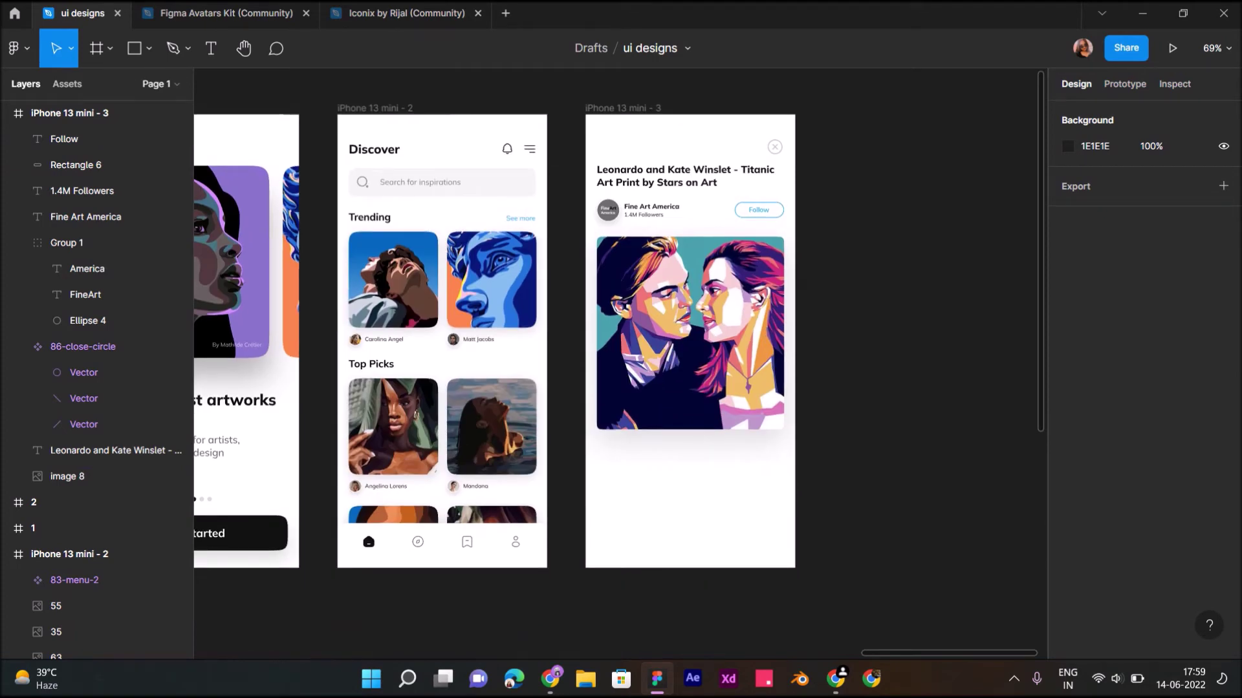
scroll(689, 438, up, 3)
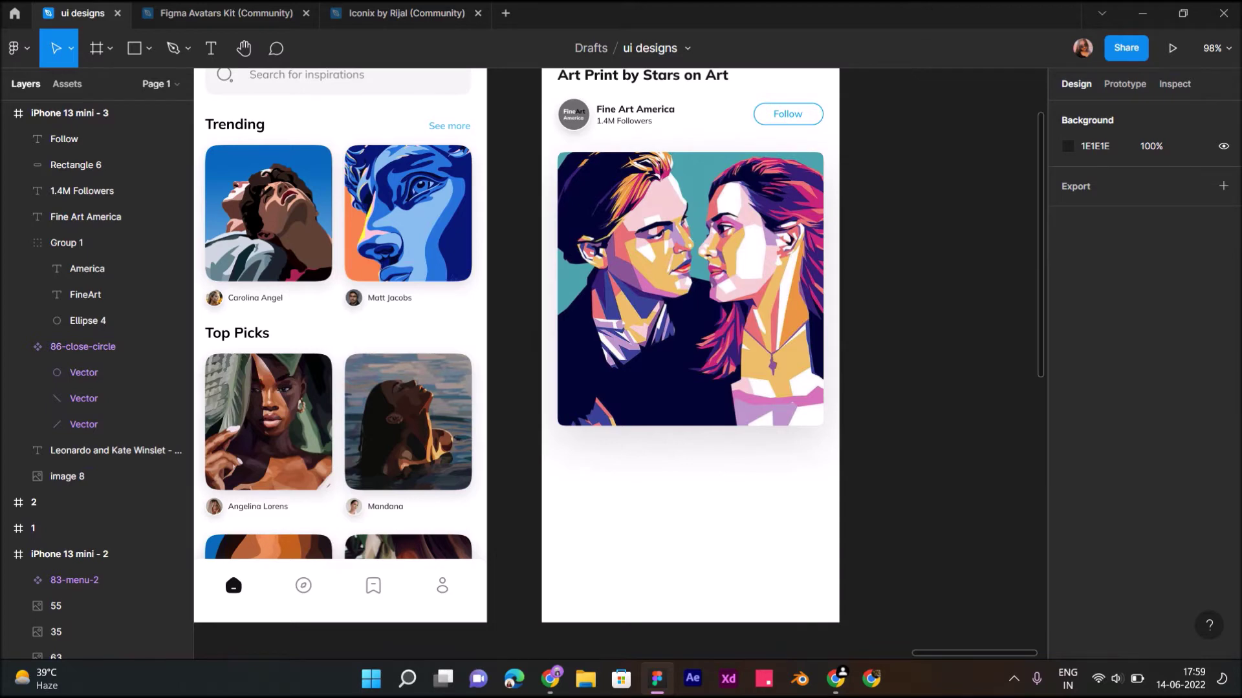
Step: Place a copy of the Fine Art America text below the artwork
scroll(667, 457, up, 5)
scroll(668, 458, down, 2)
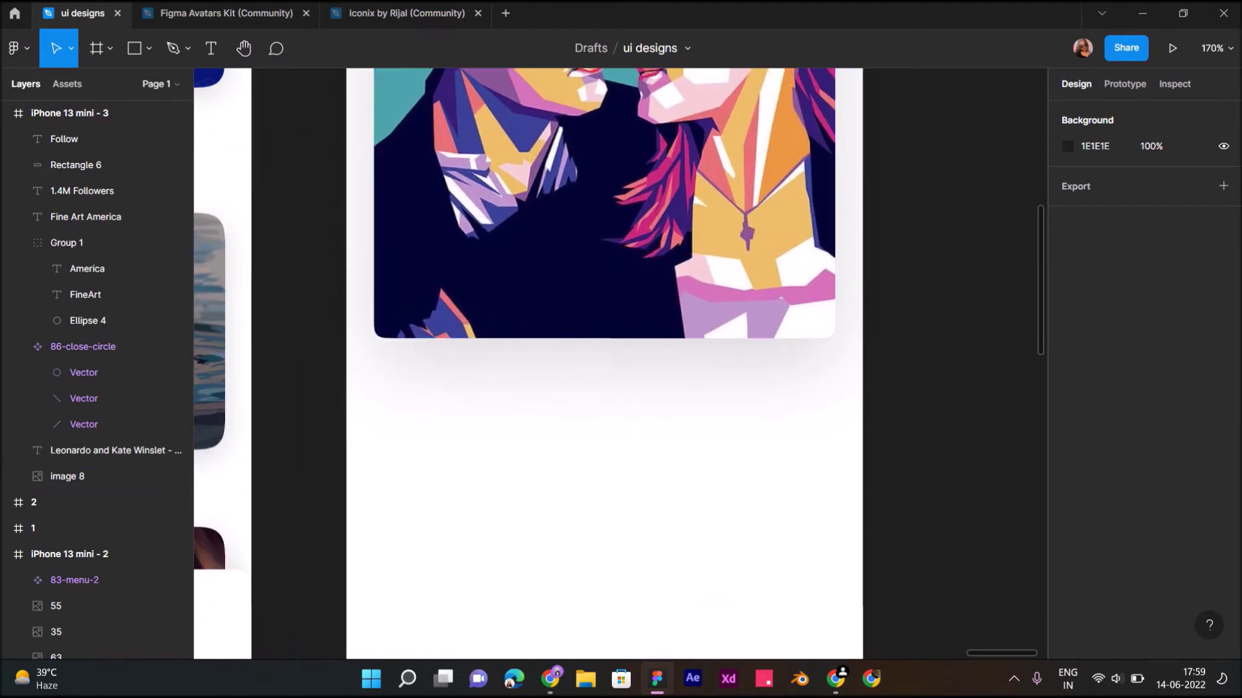
key(t)
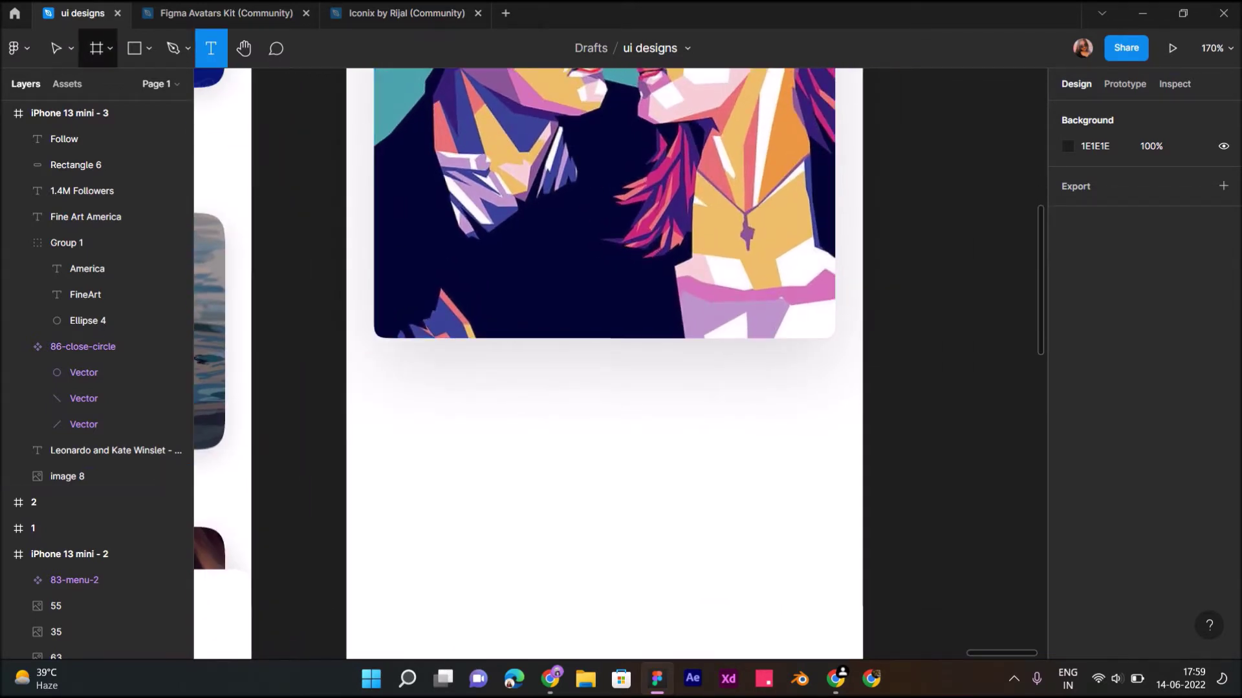
key(v)
scroll(414, 302, down, 5)
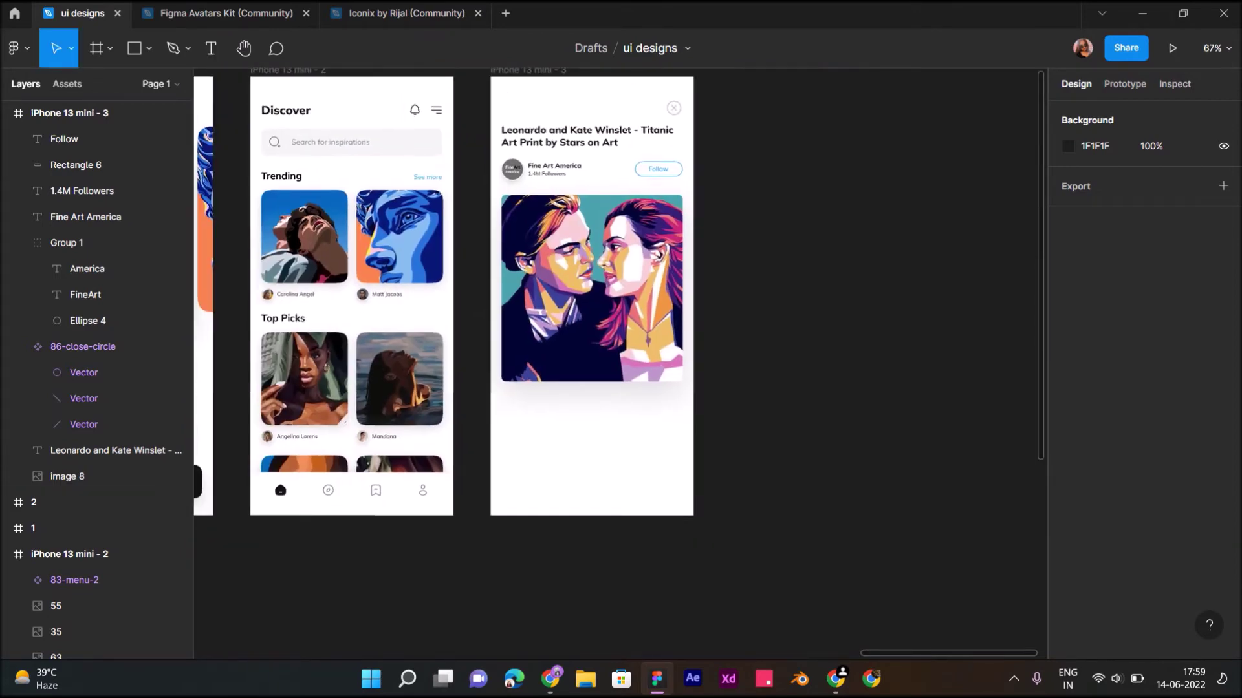
click(97, 217)
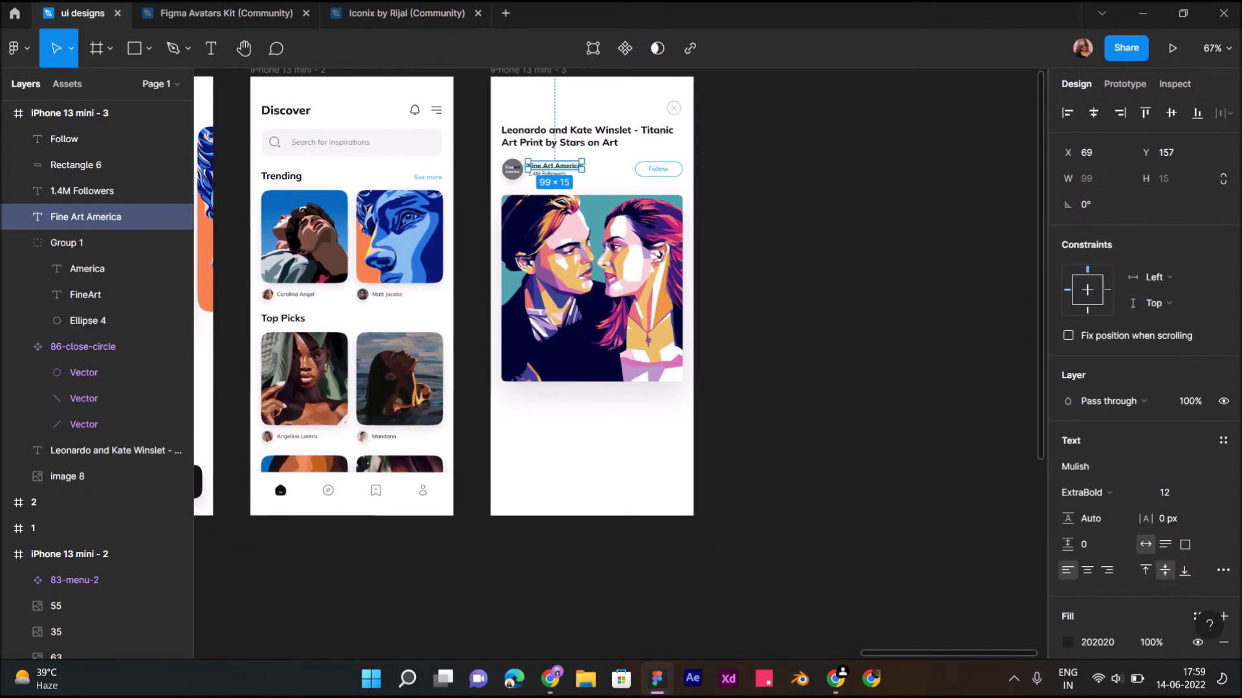
drag(555, 166, 529, 398)
Step: Retype the copy as 'About' and set its font size to 16
ctrl+scroll(523, 396, up, 3)
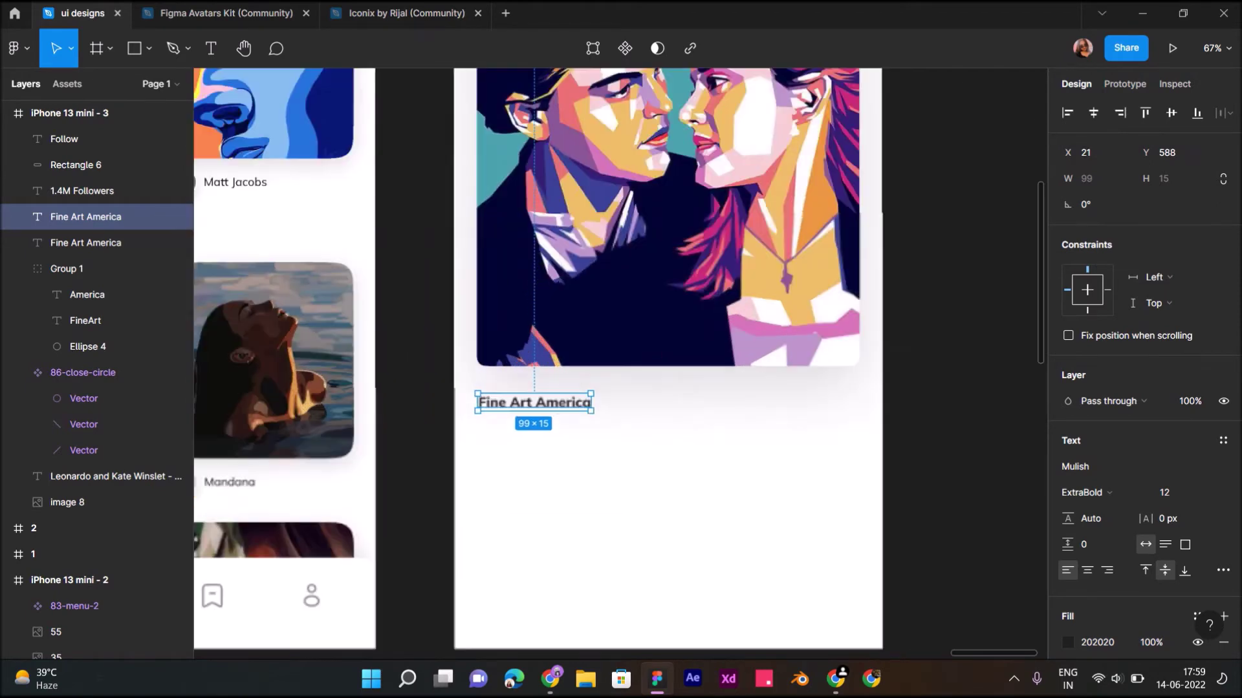
ctrl+scroll(524, 396, up, 2)
key(BackSpace)
text(About)
key(Escape)
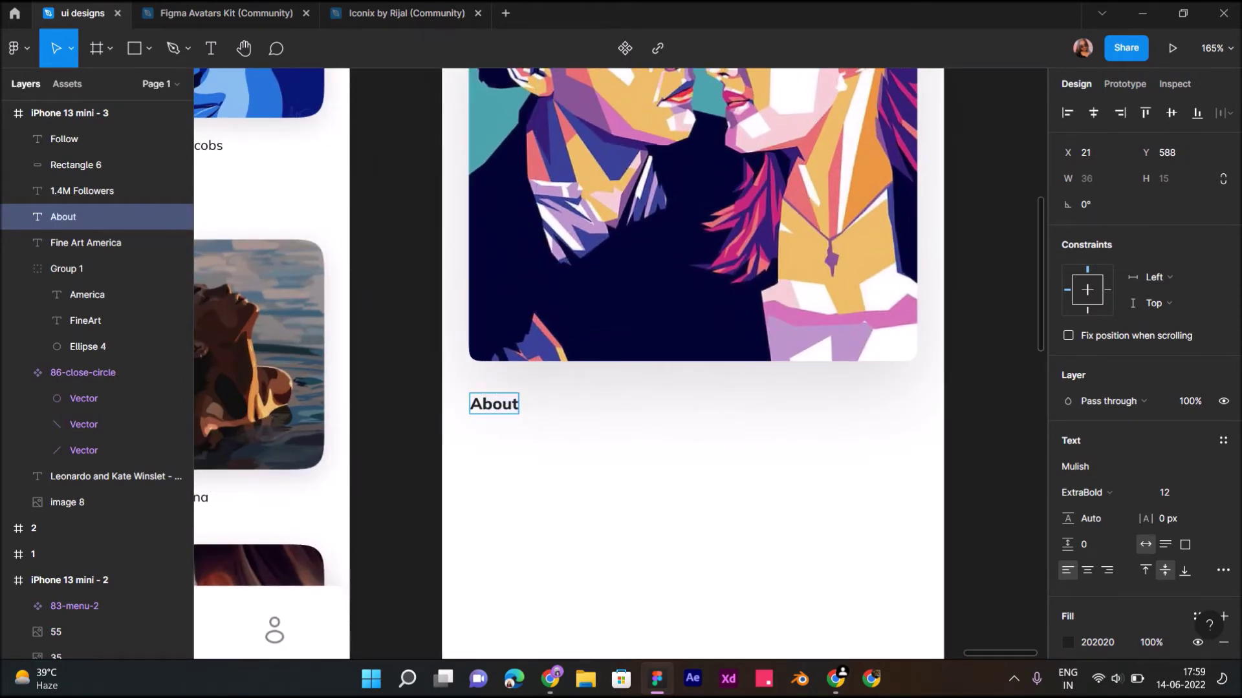
click(1173, 492)
text(16)
key(Return)
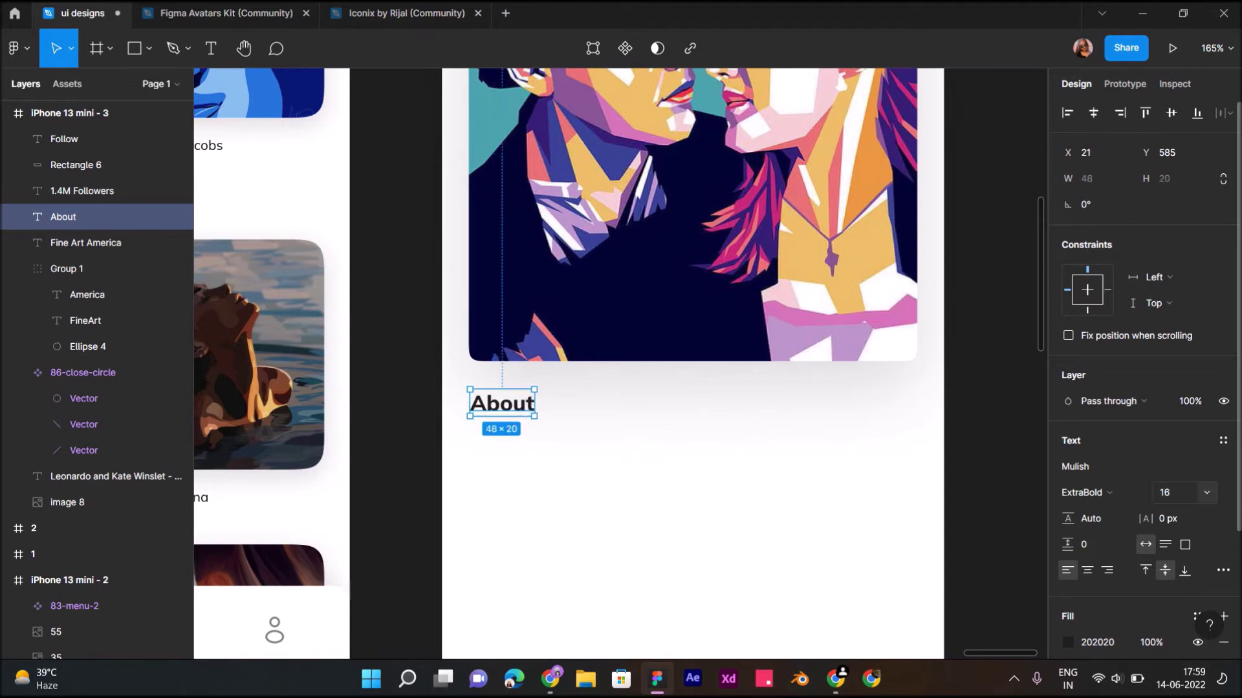
Step: Show the 4-column layout grid on the iPhone 13 mini - 3 frame
scroll(692, 304, up, 2)
scroll(692, 362, up, 5)
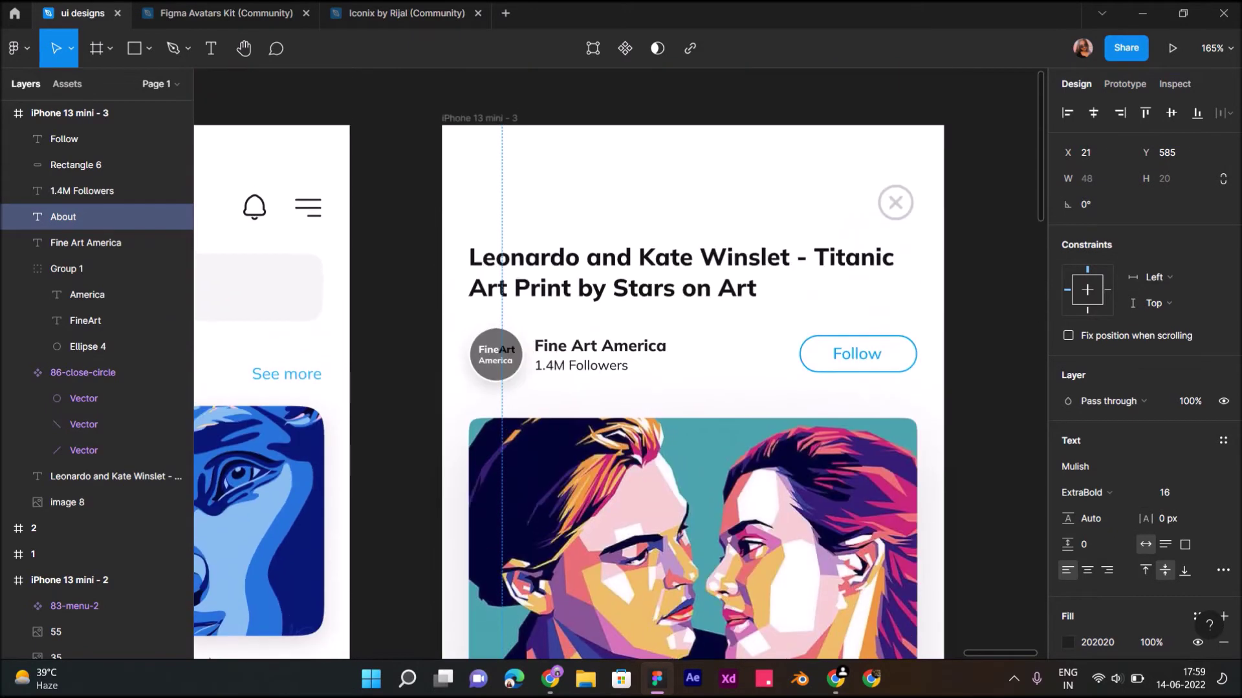
key(Escape)
click(1197, 362)
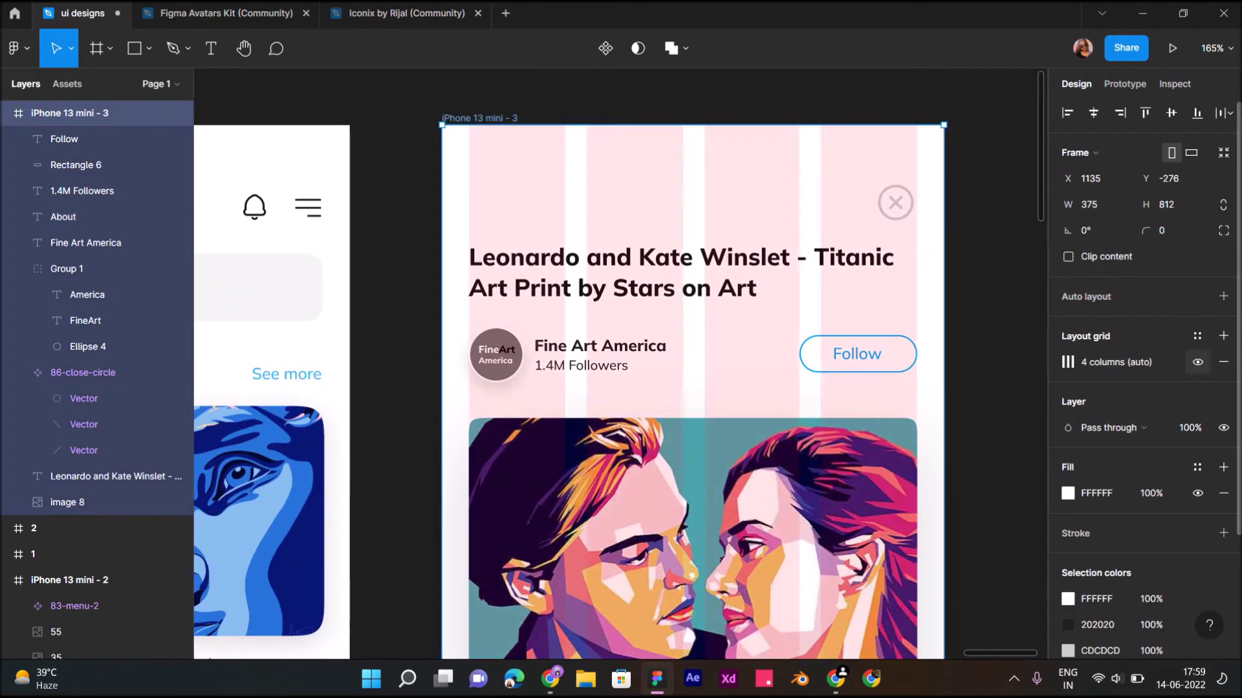
Step: Duplicate the About heading and paste the Titanic art-print description into the copy, narrowing its box
scroll(504, 311, down, 1)
scroll(502, 307, down, 4)
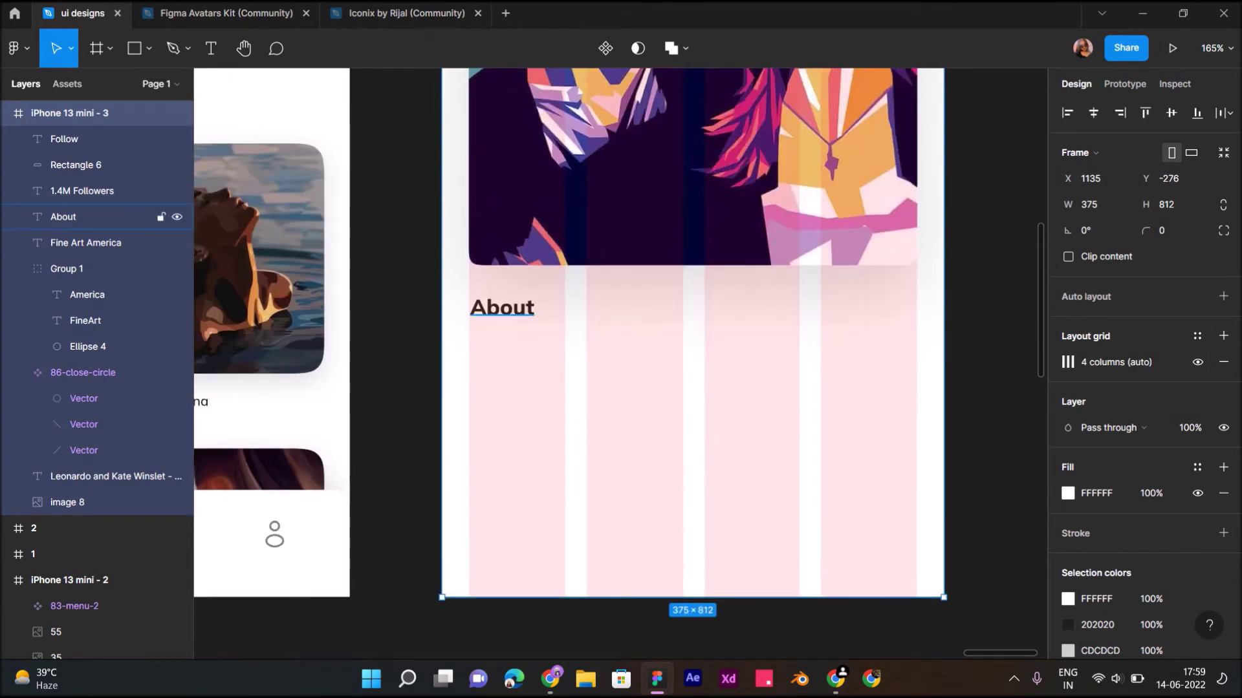
click(97, 217)
key(ctrl+d)
drag(502, 334, 502, 342)
double_click(502, 342)
key(ctrl+v)
key(shift+1)
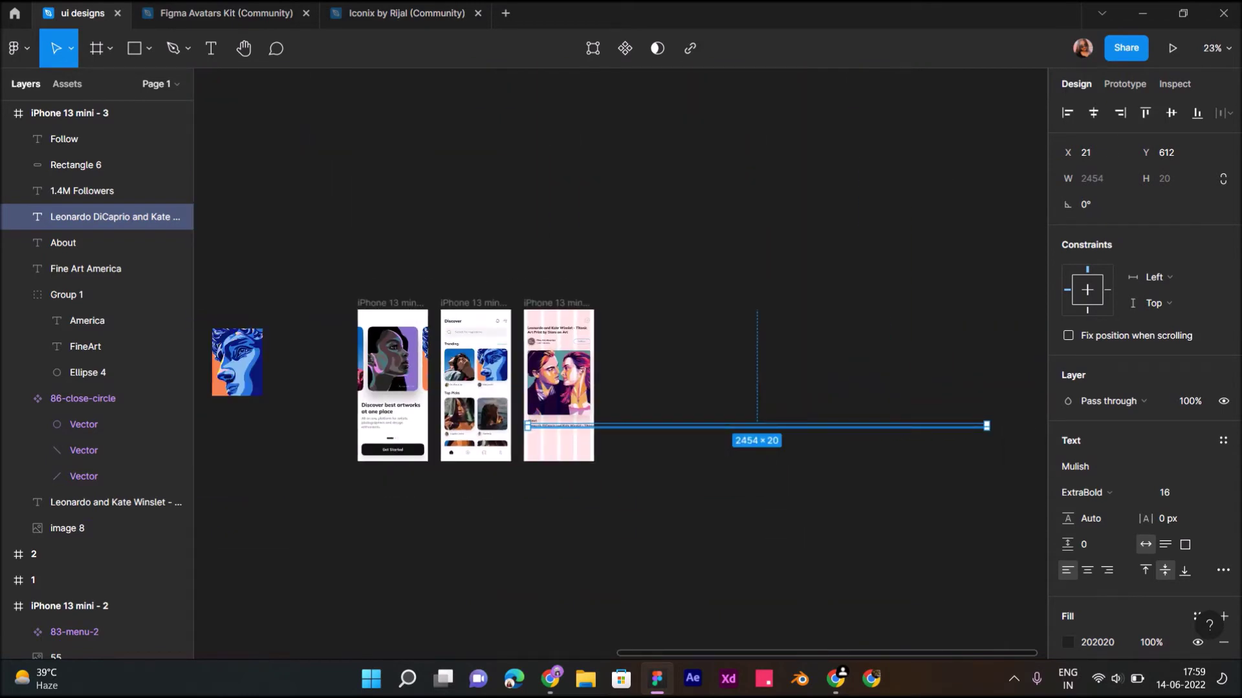
drag(986, 426, 594, 426)
Step: Set the description text to size 12, Medium weight
scroll(593, 417, up, 10)
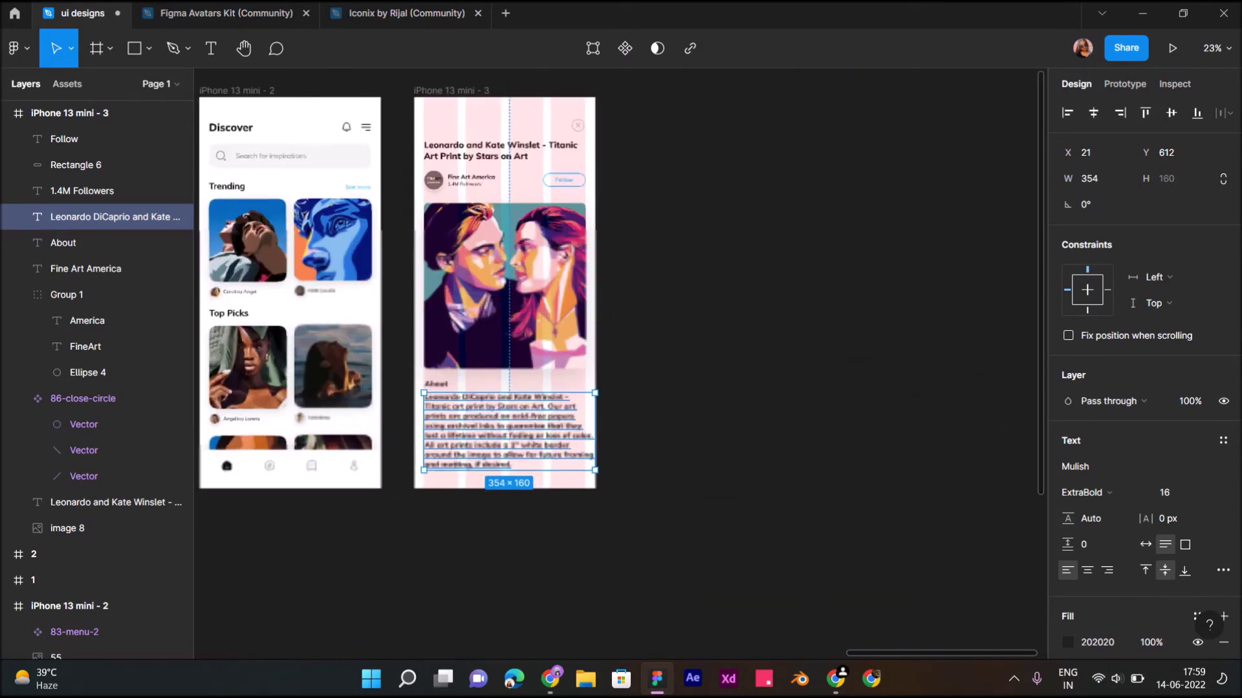
scroll(621, 324, left, 5)
click(1172, 493)
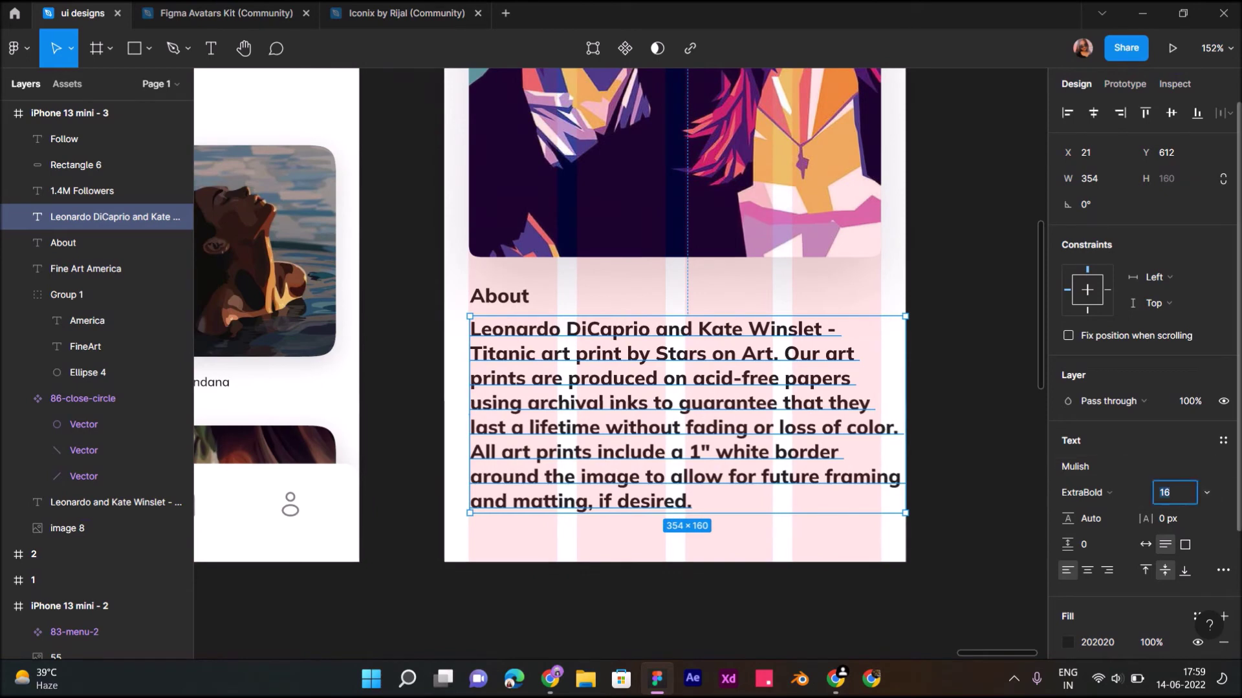
text(12)
key(Return)
click(1085, 492)
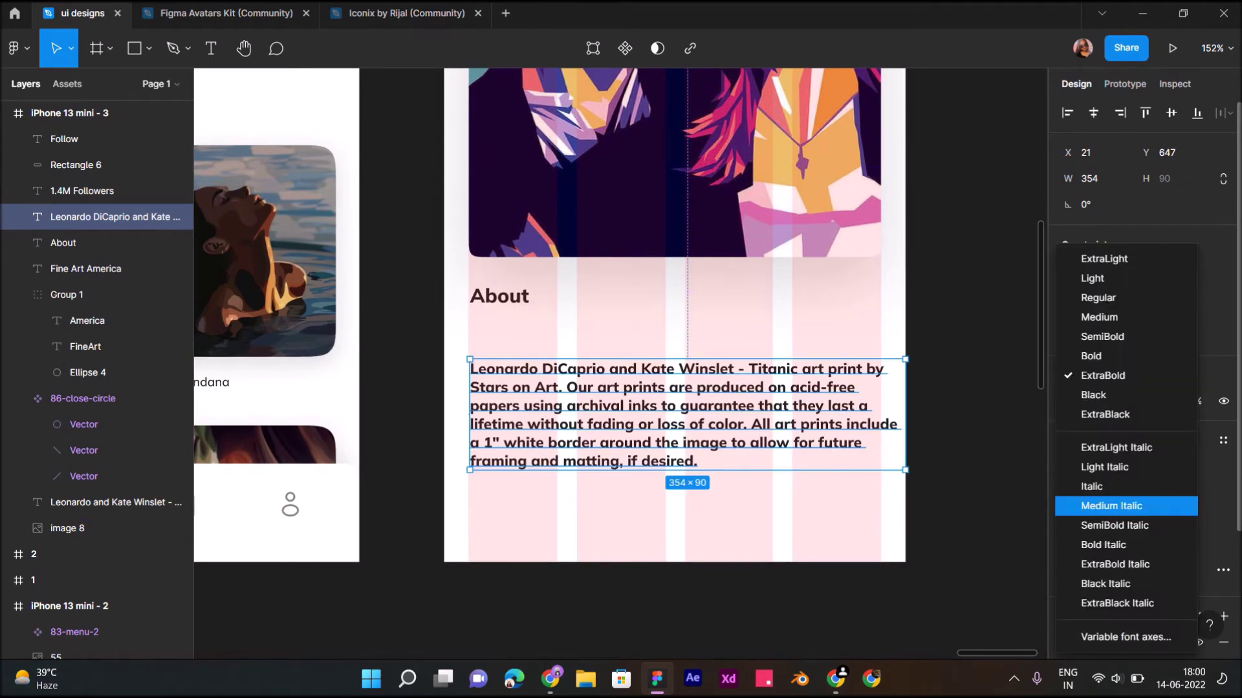
click(1100, 317)
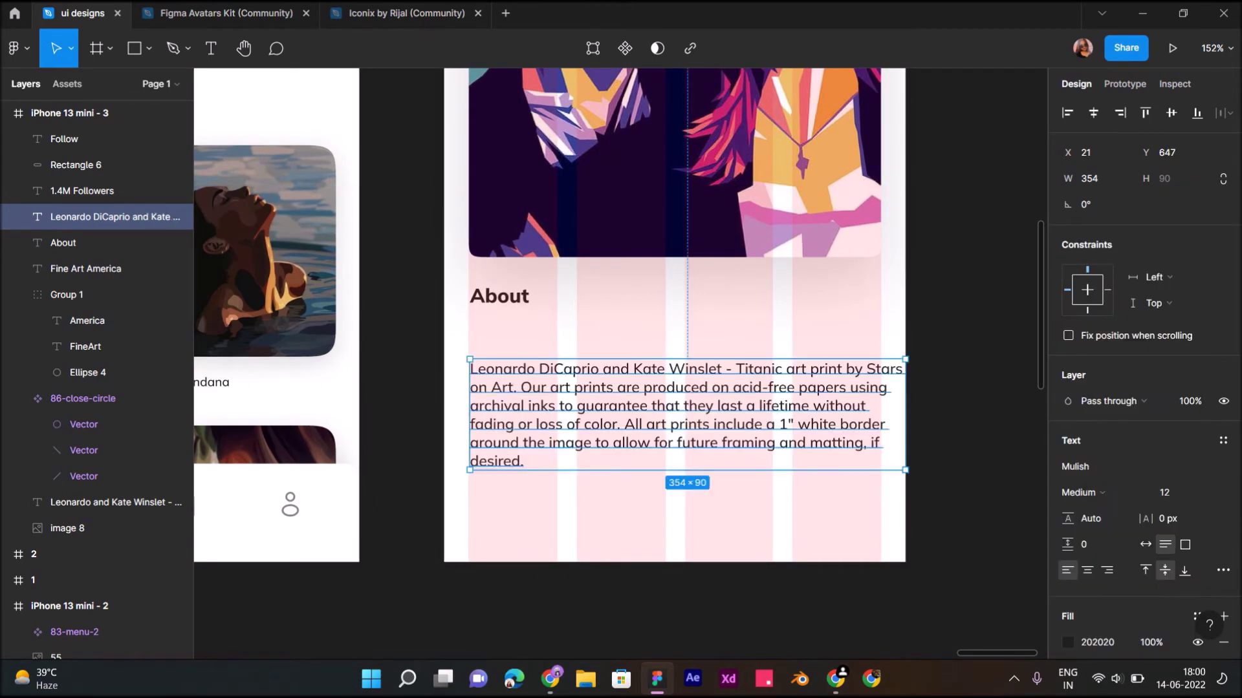
Step: Position the paragraph just under About and narrow it to about 335 px wide
drag(686, 414, 684, 380)
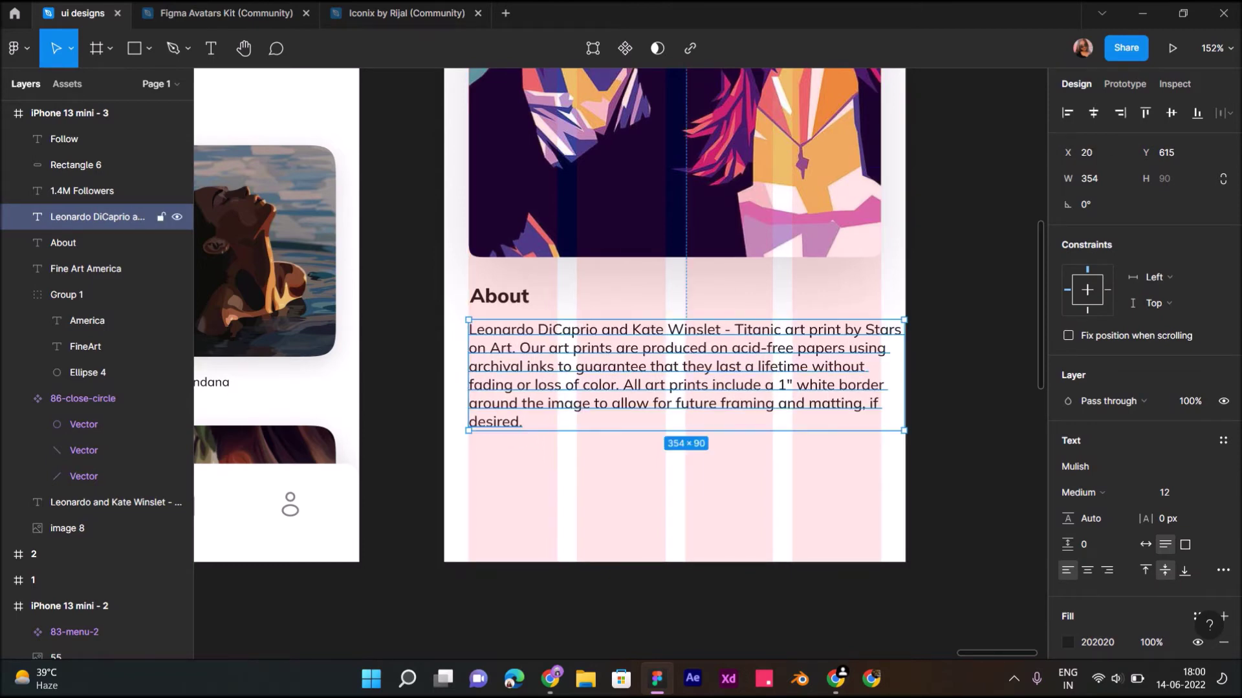
drag(904, 376, 881, 375)
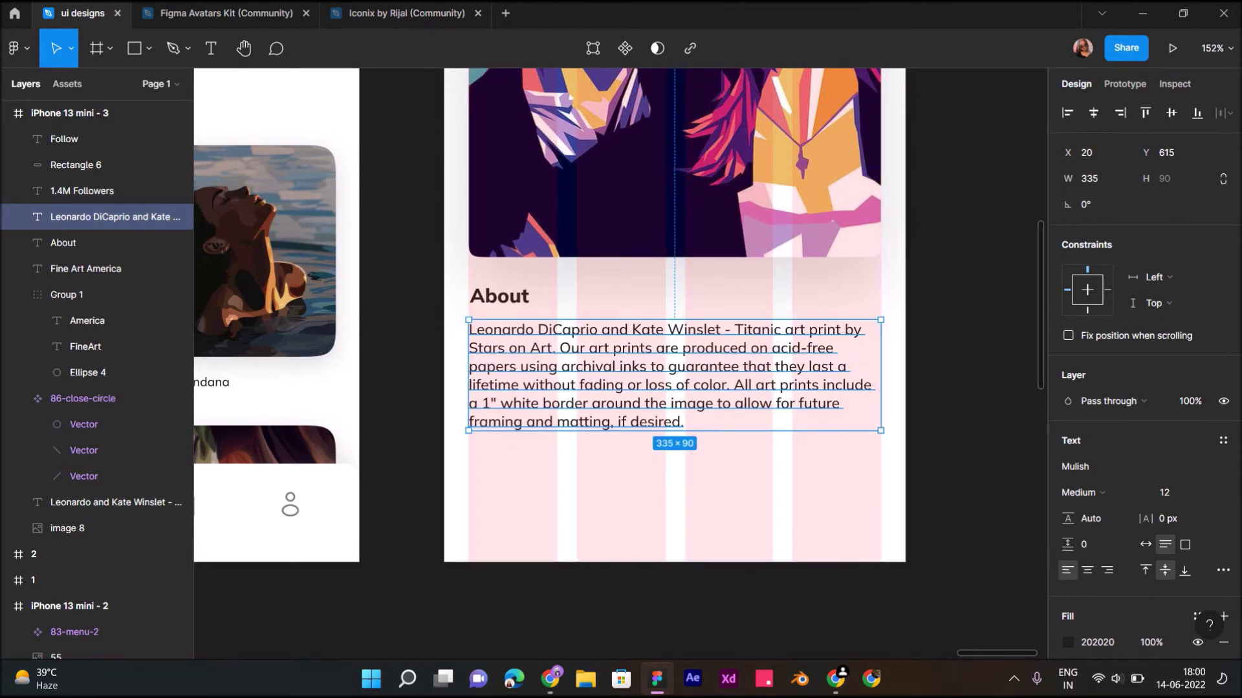
key(Up)
key(Up)
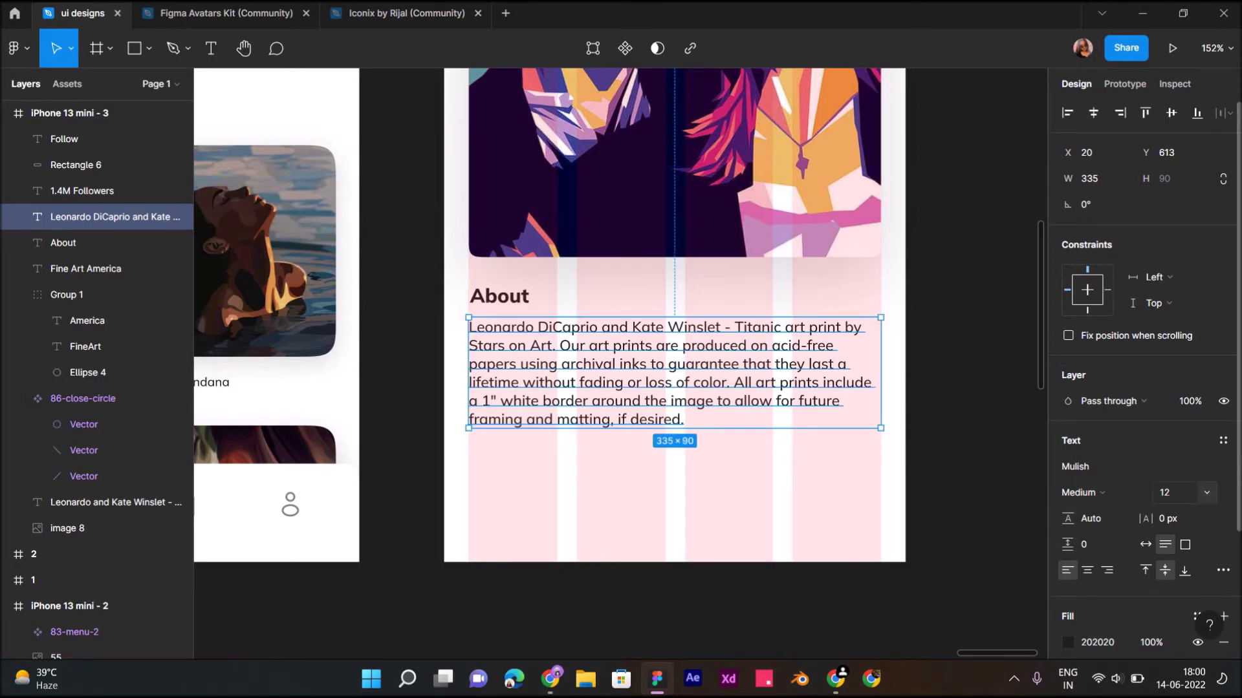
key(Escape)
ctrl+scroll(619, 304, down, 3)
ctrl+scroll(620, 304, down, 1)
ctrl+scroll(620, 304, down, 2)
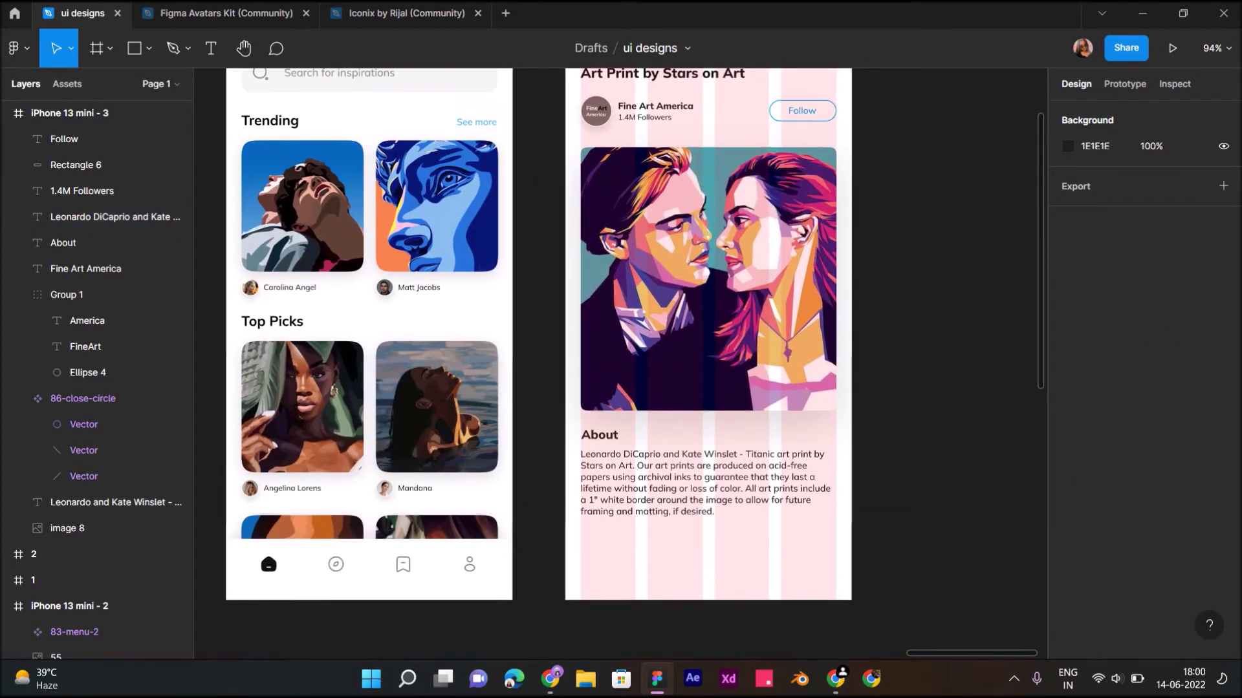
ctrl+scroll(620, 304, down, 2)
Step: Delete the last two sentences so the paragraph ends at 'without fading or loss of color.', nudging it up
click(97, 216)
key(shift+2)
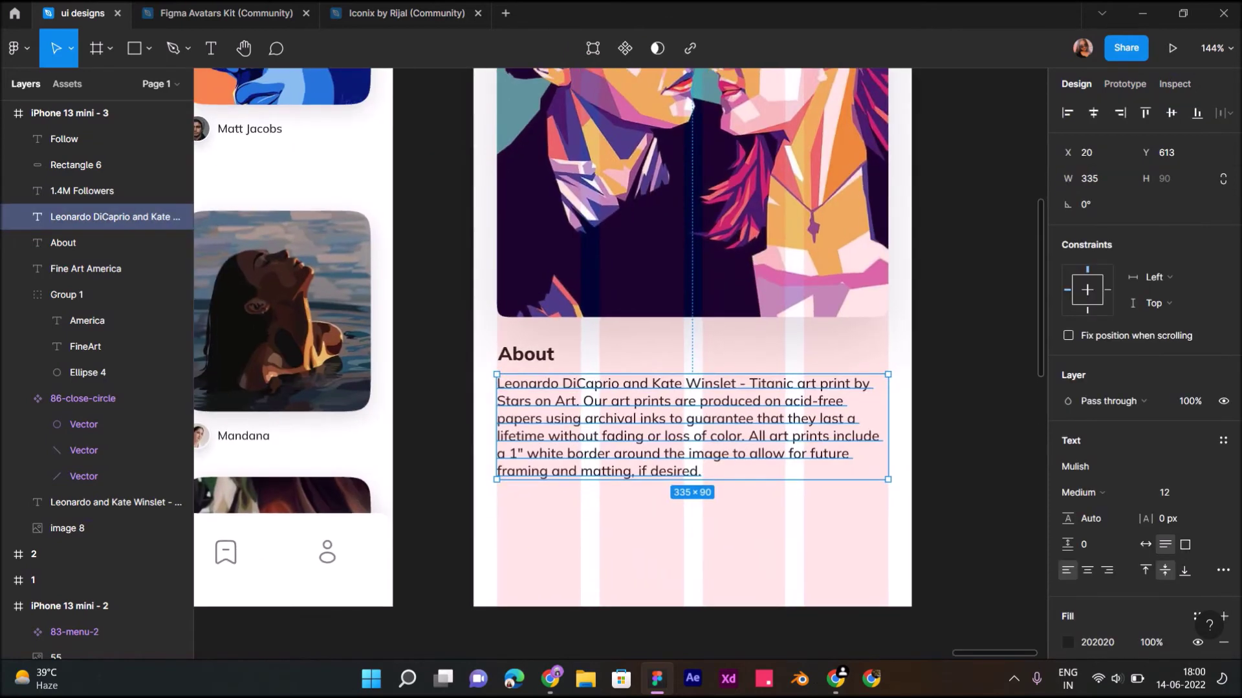
drag(702, 471, 757, 436)
key(BackSpace)
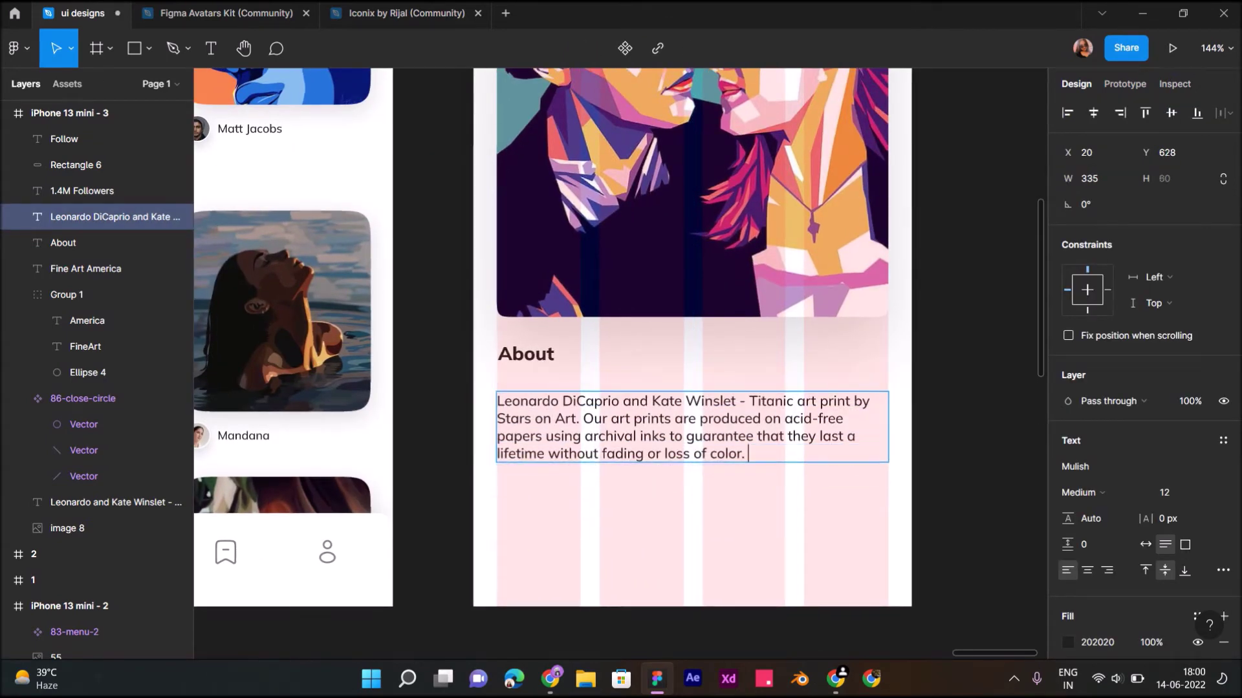
key(Escape)
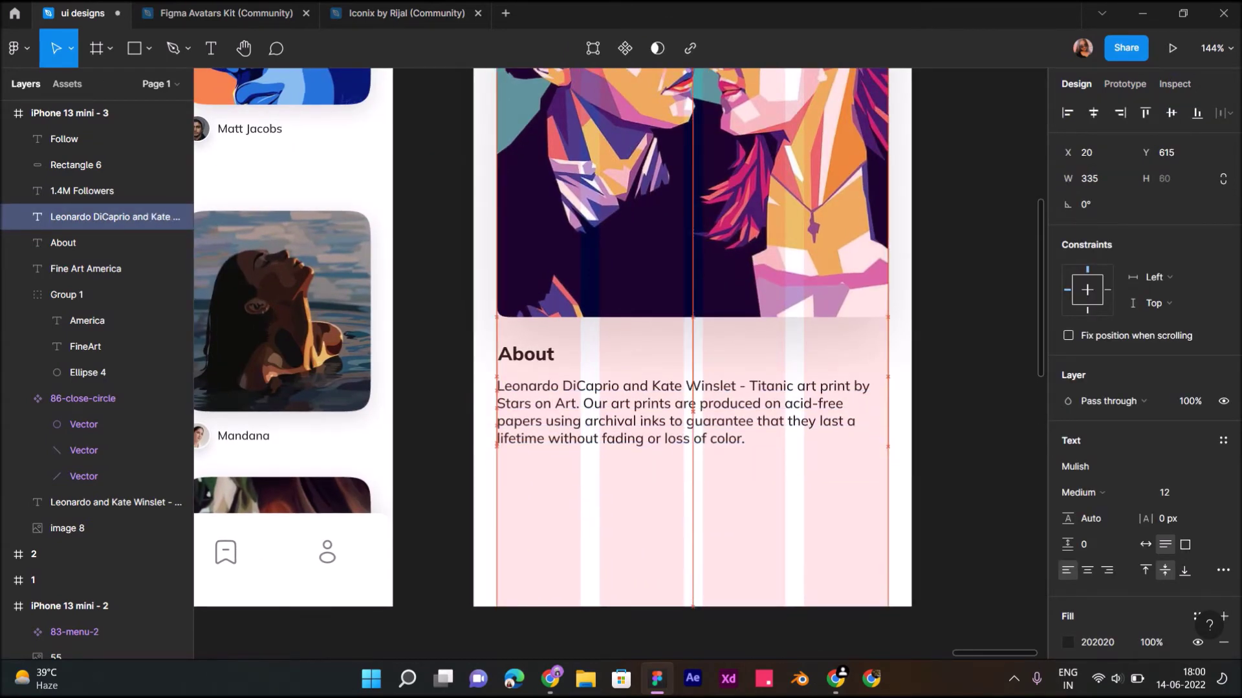
key(shift+Up)
key(Up)
key(Up)
key(Up)
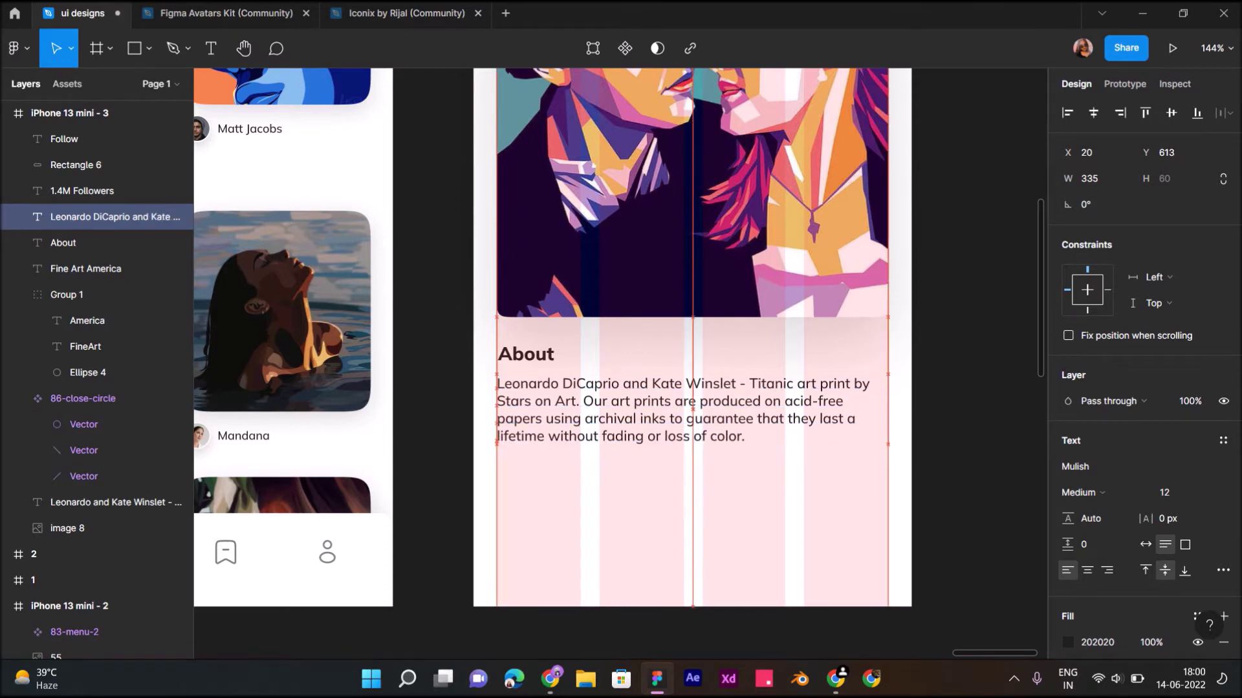
key(Escape)
scroll(692, 336, down, 2)
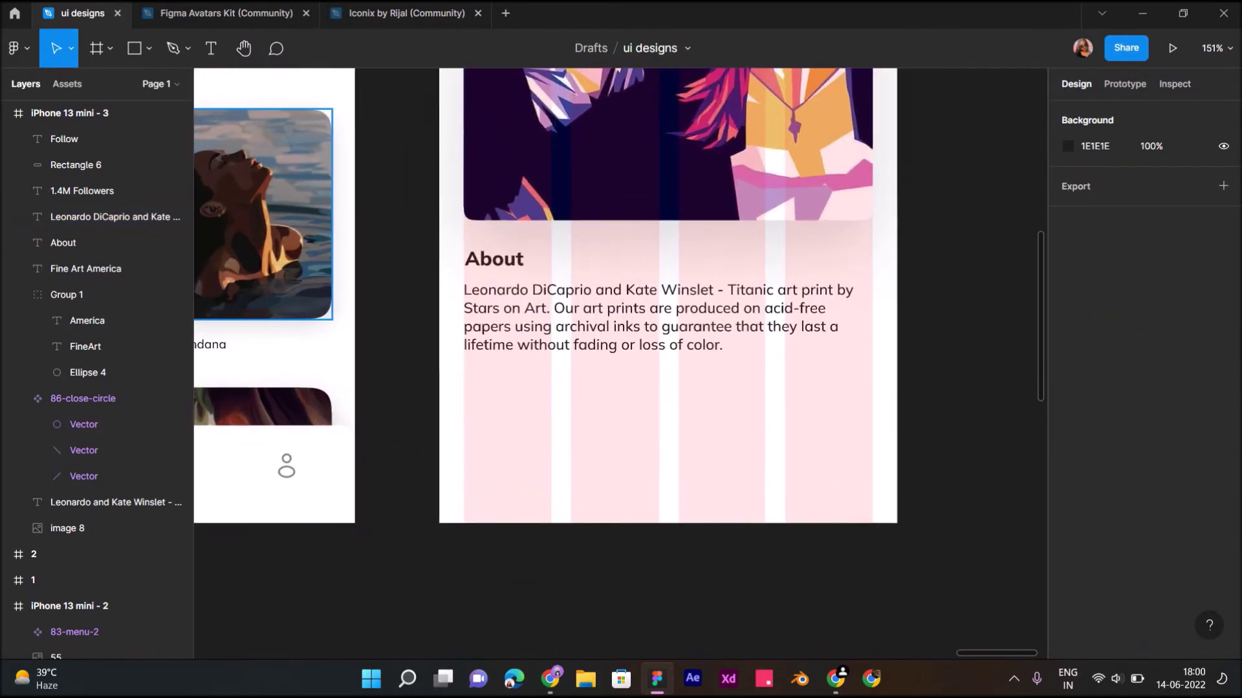
Step: Draw a 191×46 rectangle below the About paragraph
key(r)
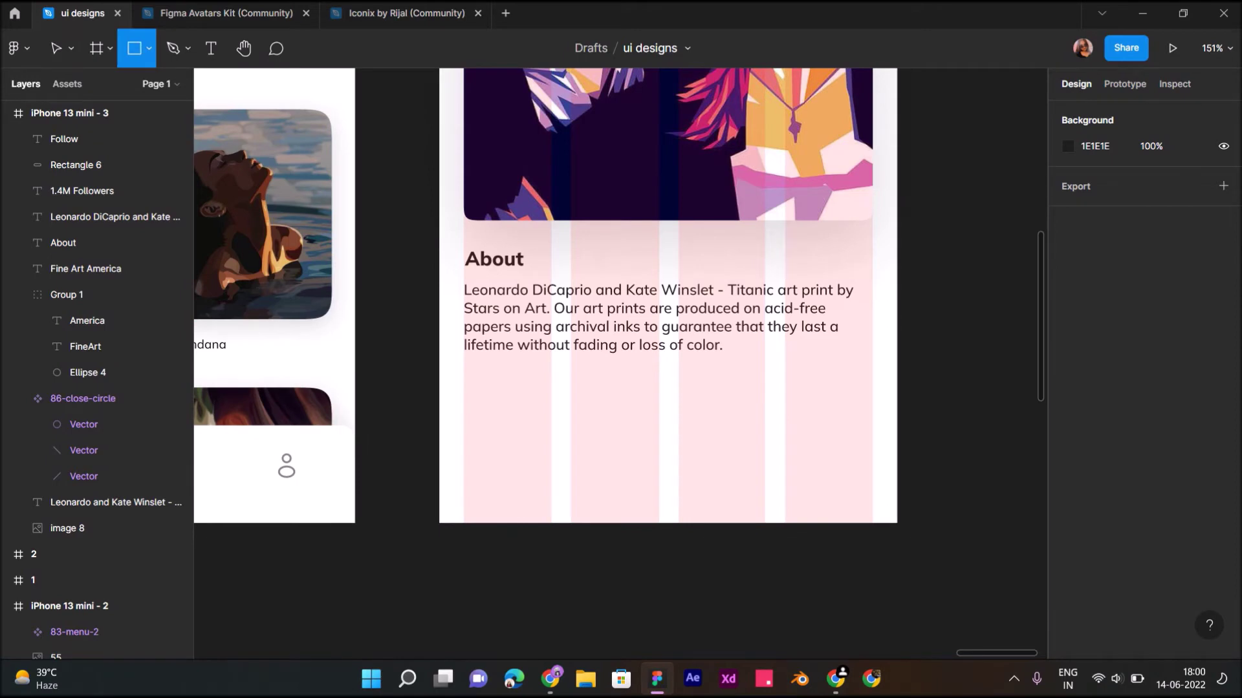
drag(463, 447, 678, 501)
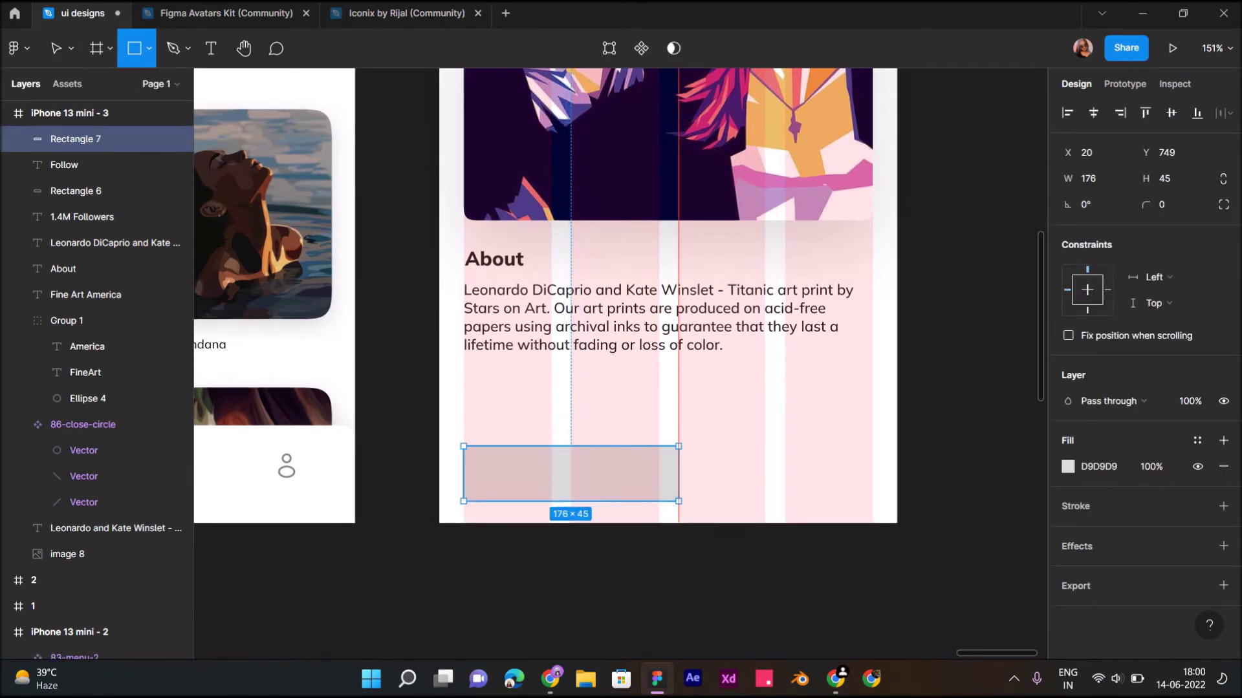
drag(571, 473, 573, 466)
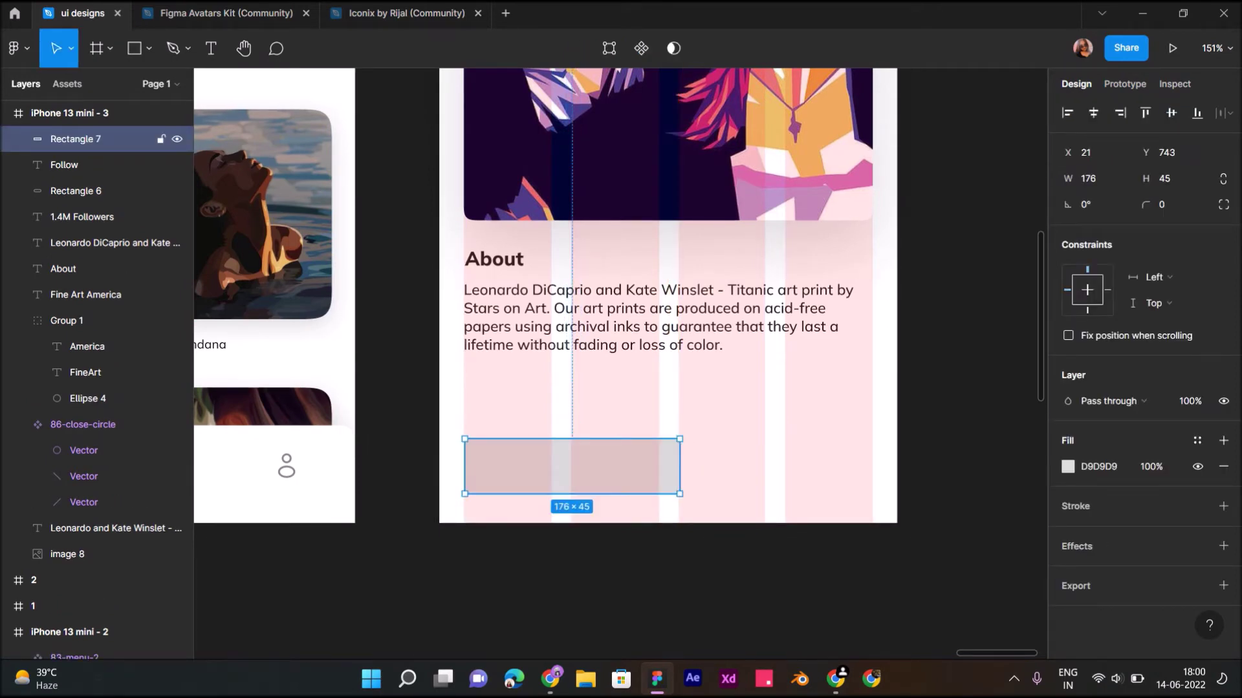
key(ctrl+Down)
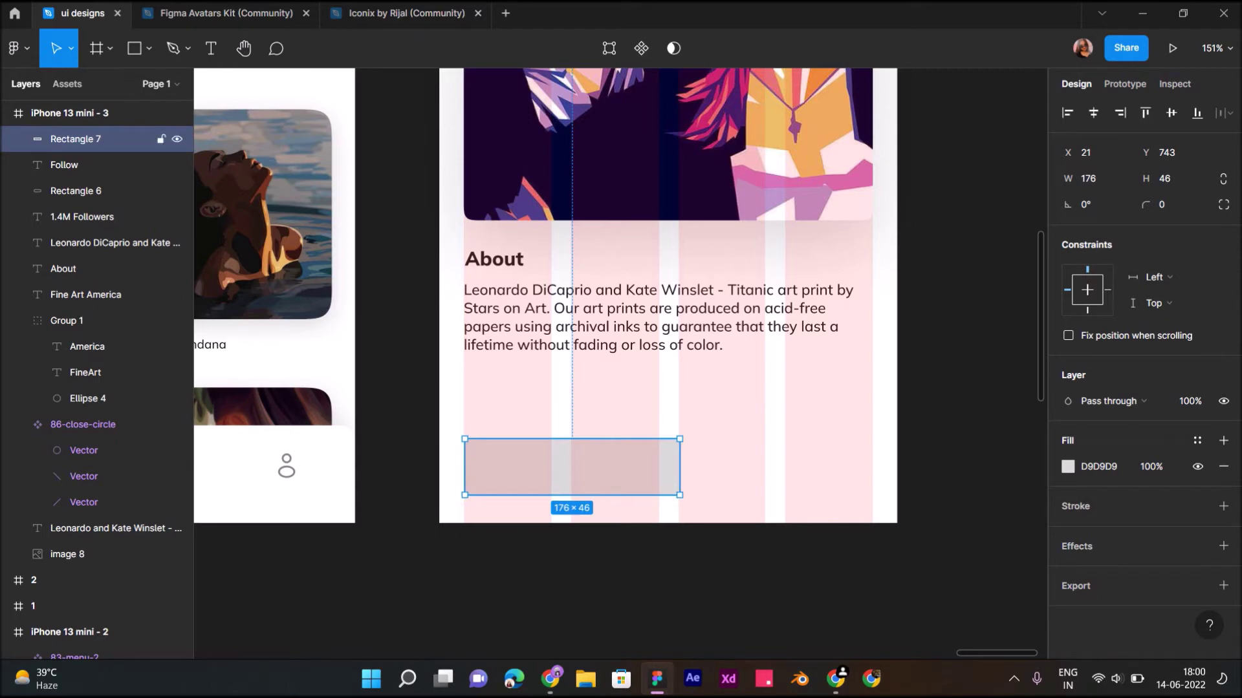
key(Down)
key(Up)
key(ctrl+shift+Right)
key(ctrl+Right)
key(ctrl+Right)
key(ctrl+Right)
Step: Round the rectangle's corners to radius 16 with 100% corner smoothing
drag(1145, 204, 112, 196)
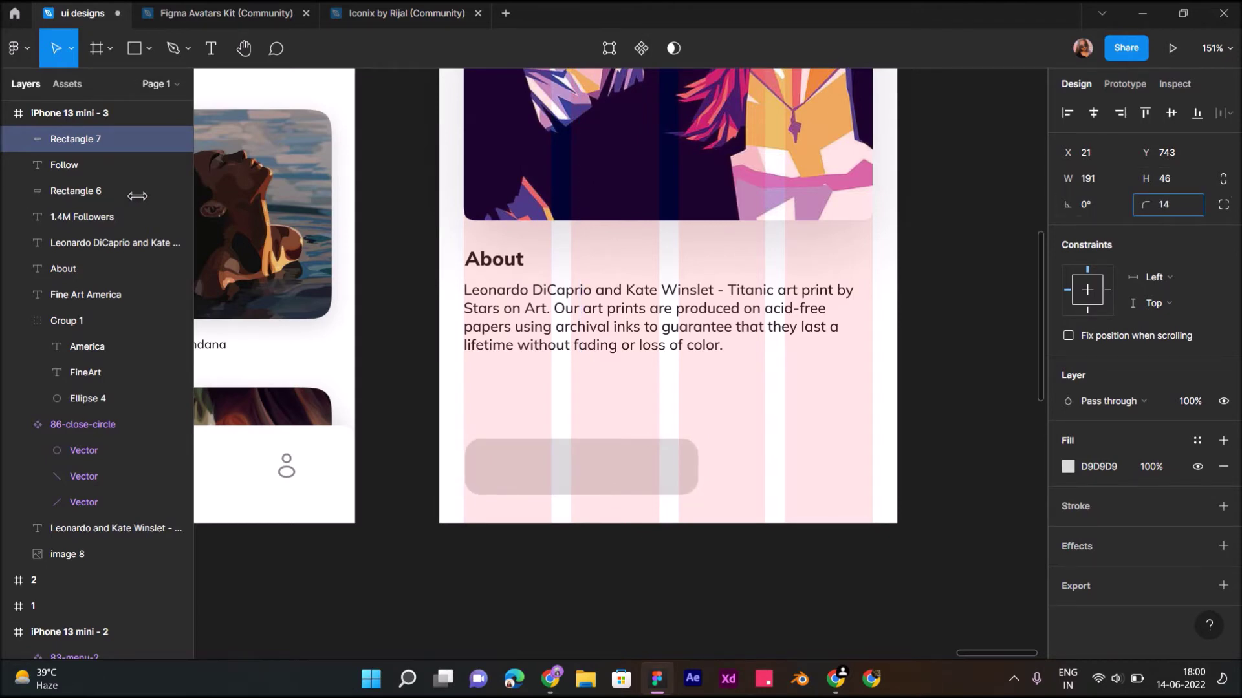
drag(112, 195, 160, 196)
click(1223, 205)
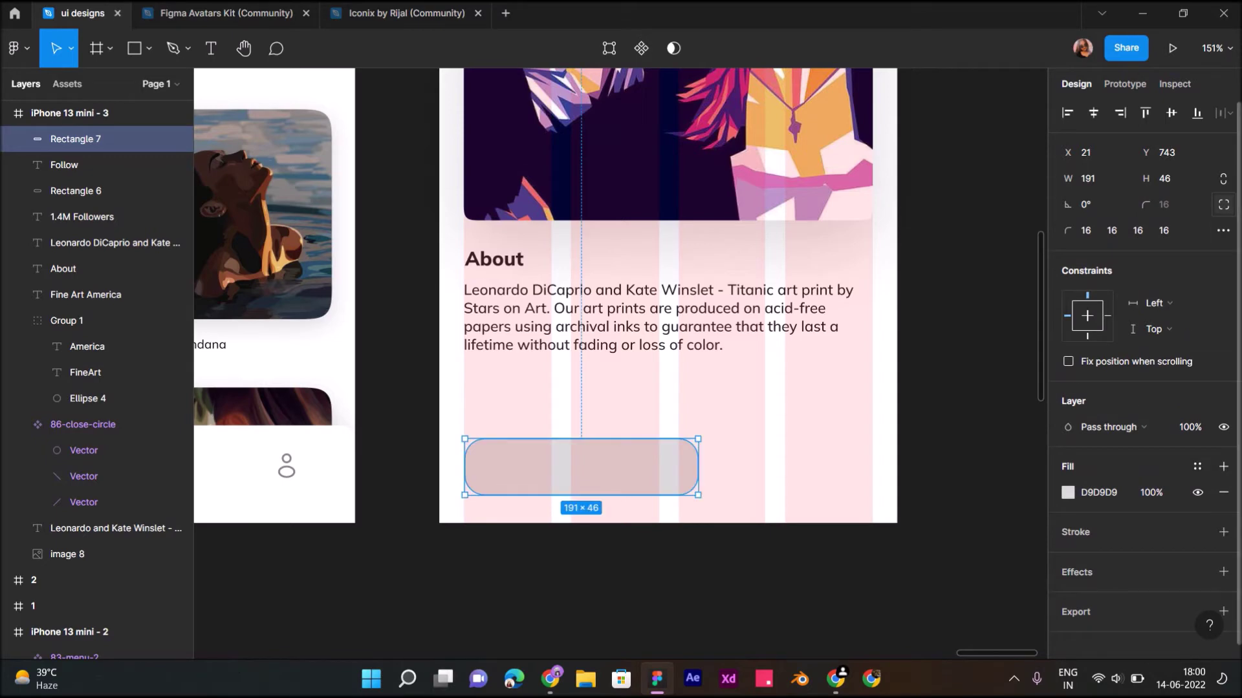
click(1223, 230)
drag(871, 271, 983, 270)
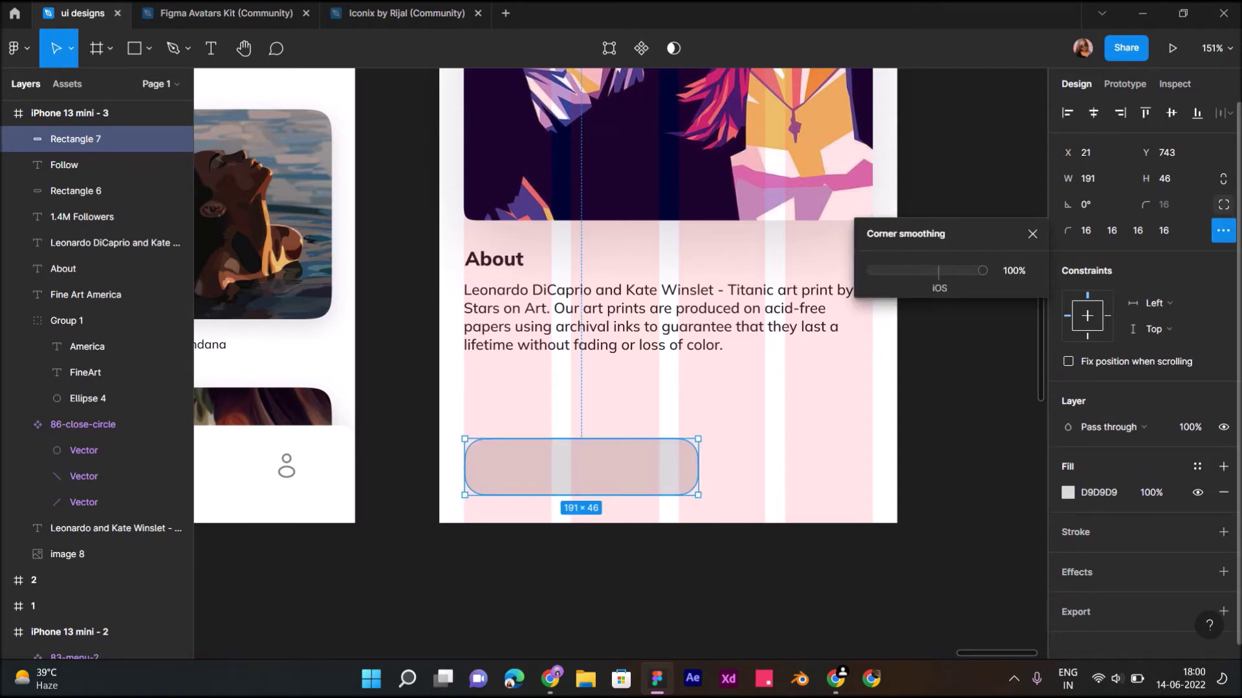
Step: Fill the rectangle with white FFFFFF and add a drop shadow
click(1068, 492)
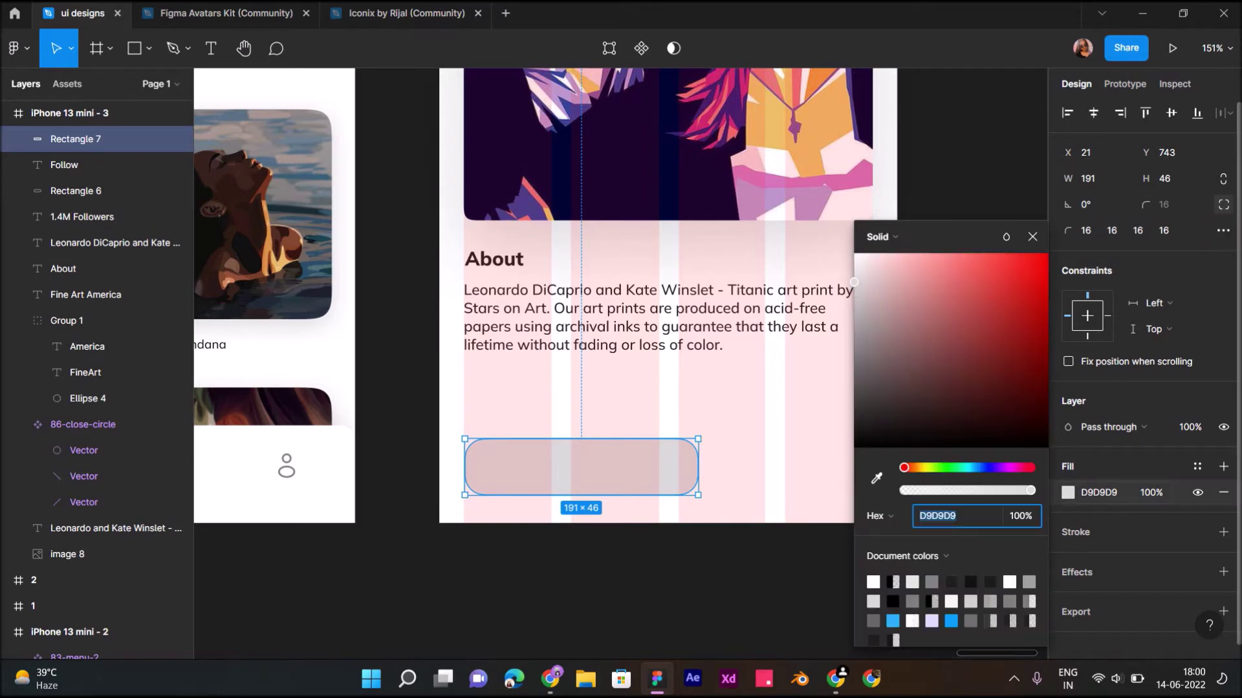
text(FFFFFF)
key(Return)
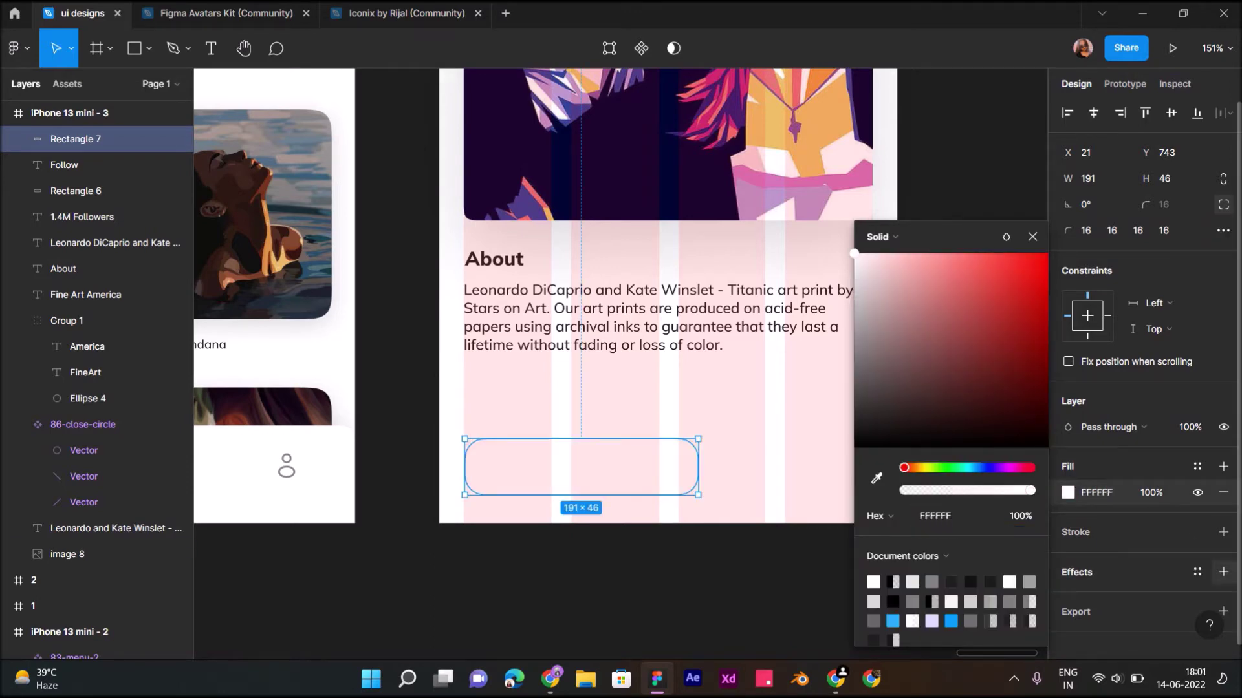
click(1223, 572)
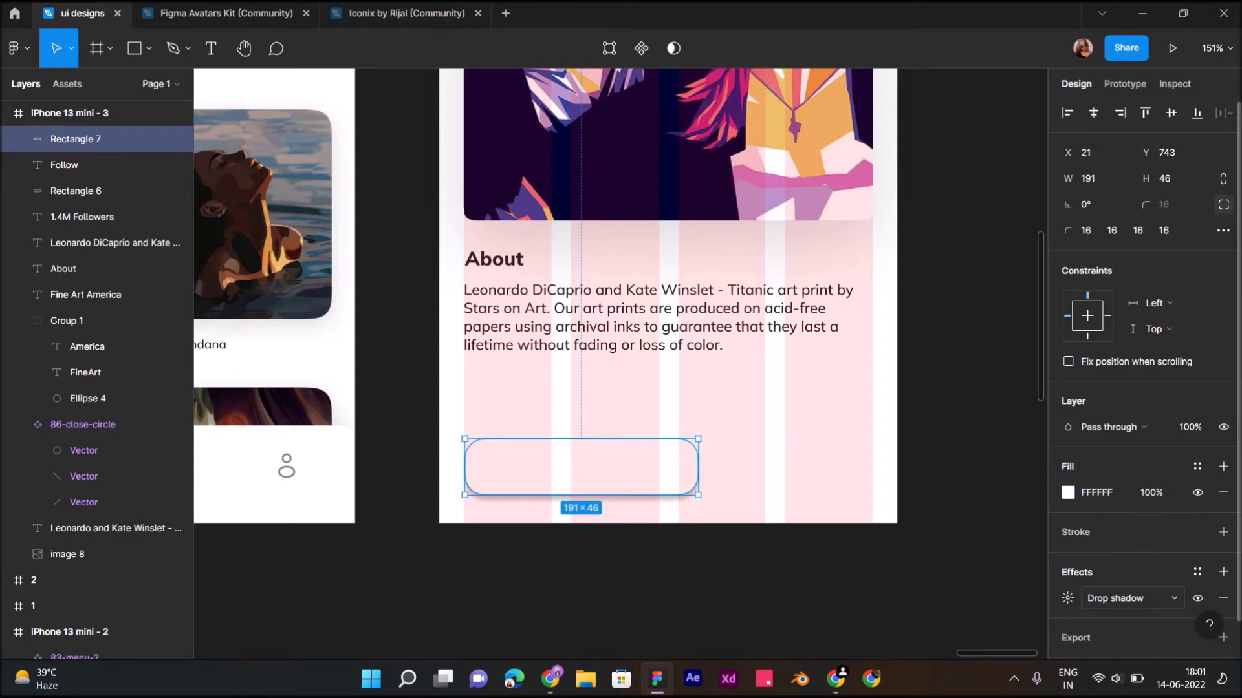
Step: Nudge the rectangle down 10 px, keeping it at 100% opacity after trying 10% and auto layout
key(1)
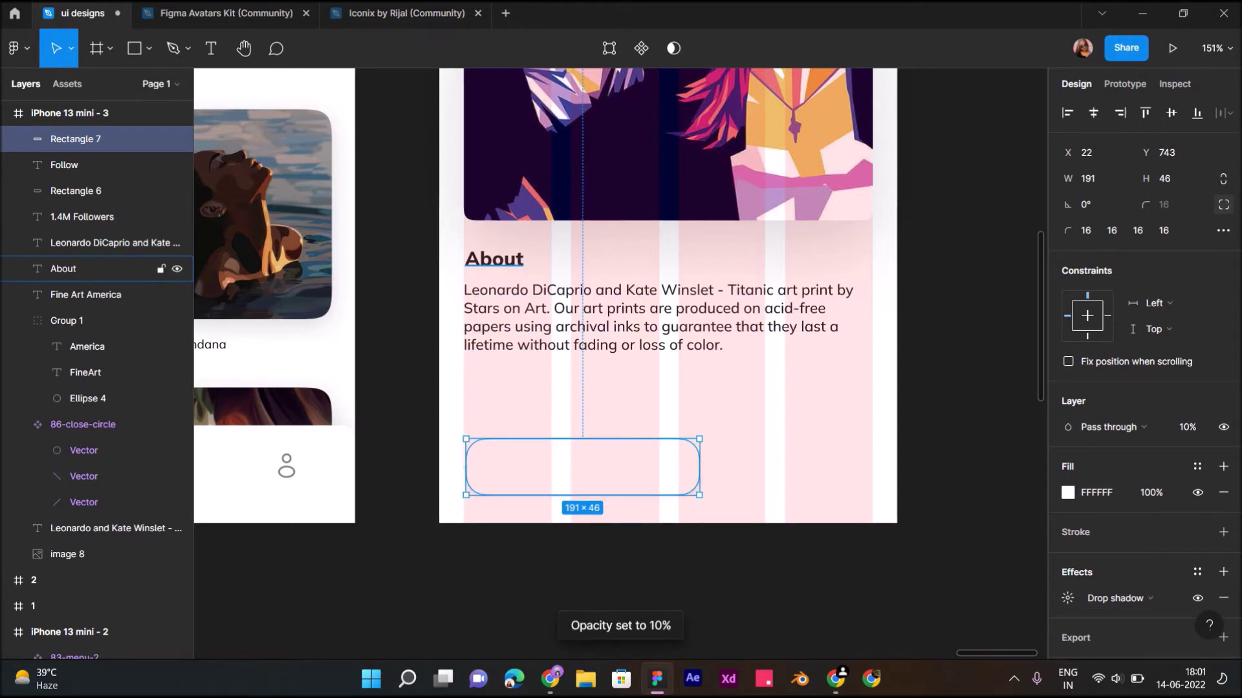
shift+click(494, 259)
key(shift+a)
key(ctrl+z)
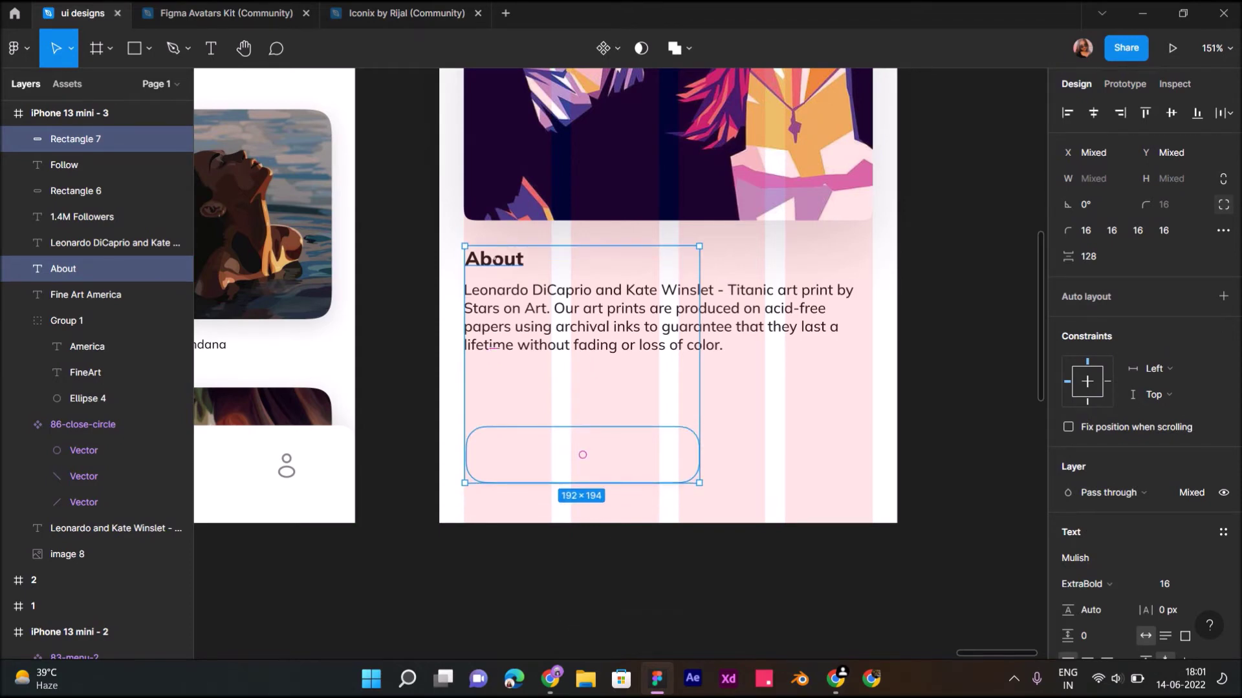
shift+click(97, 268)
key(shift+Down)
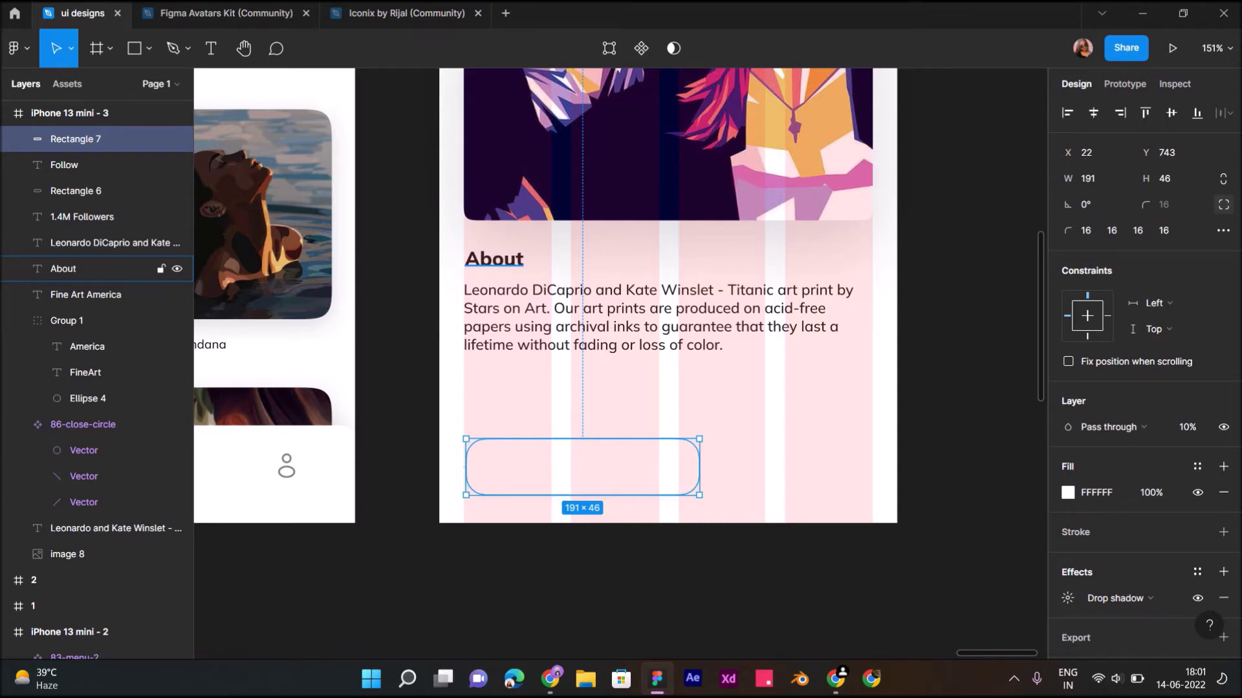
key(0)
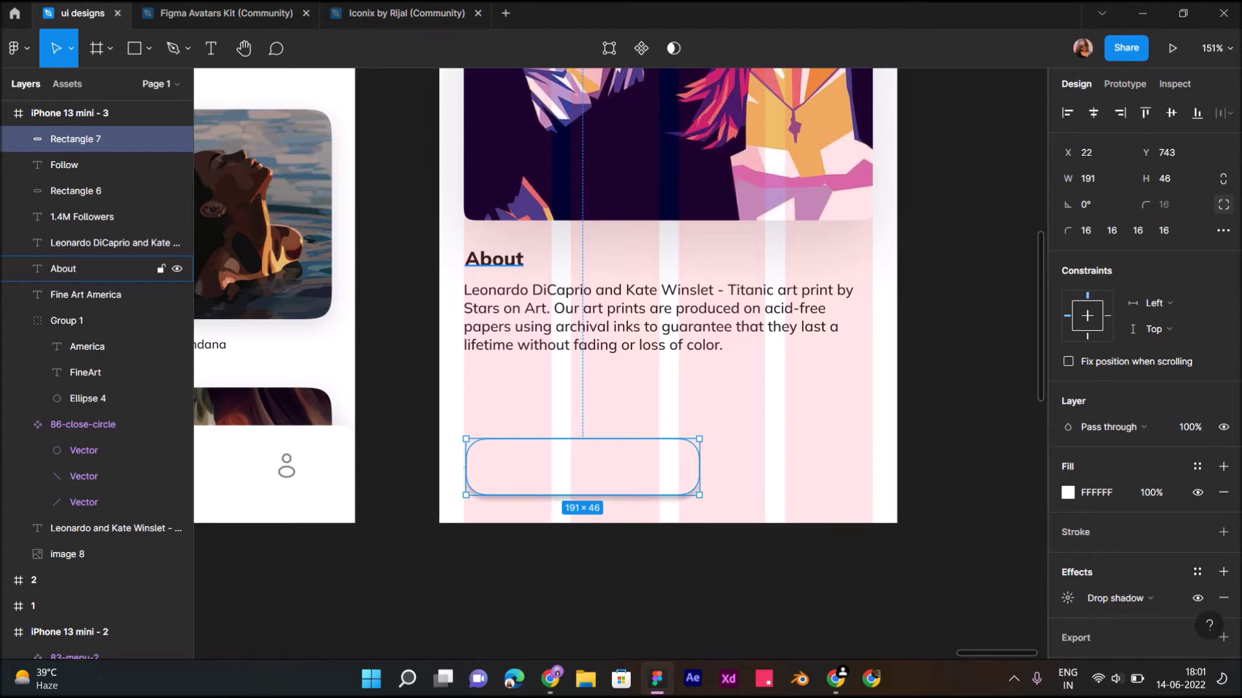
key(Escape)
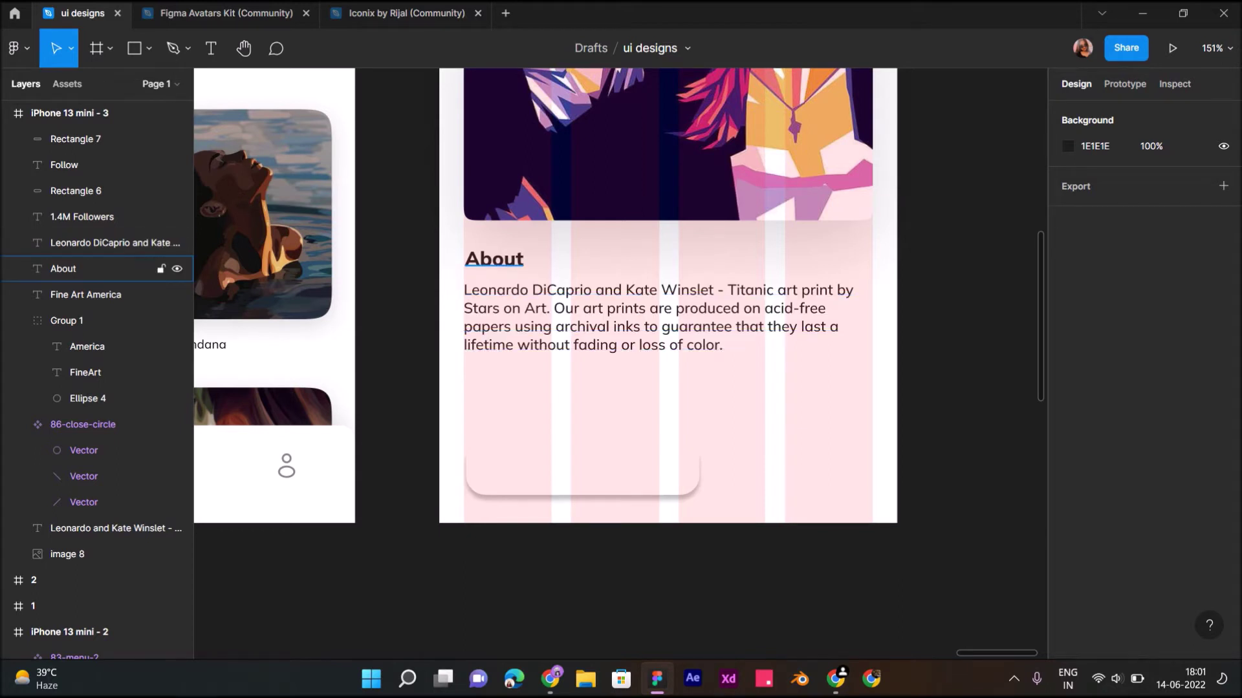
Step: Duplicate About below the paragraph and retype it as 'More from Fineart Magazine'
click(104, 269)
drag(494, 259, 494, 392)
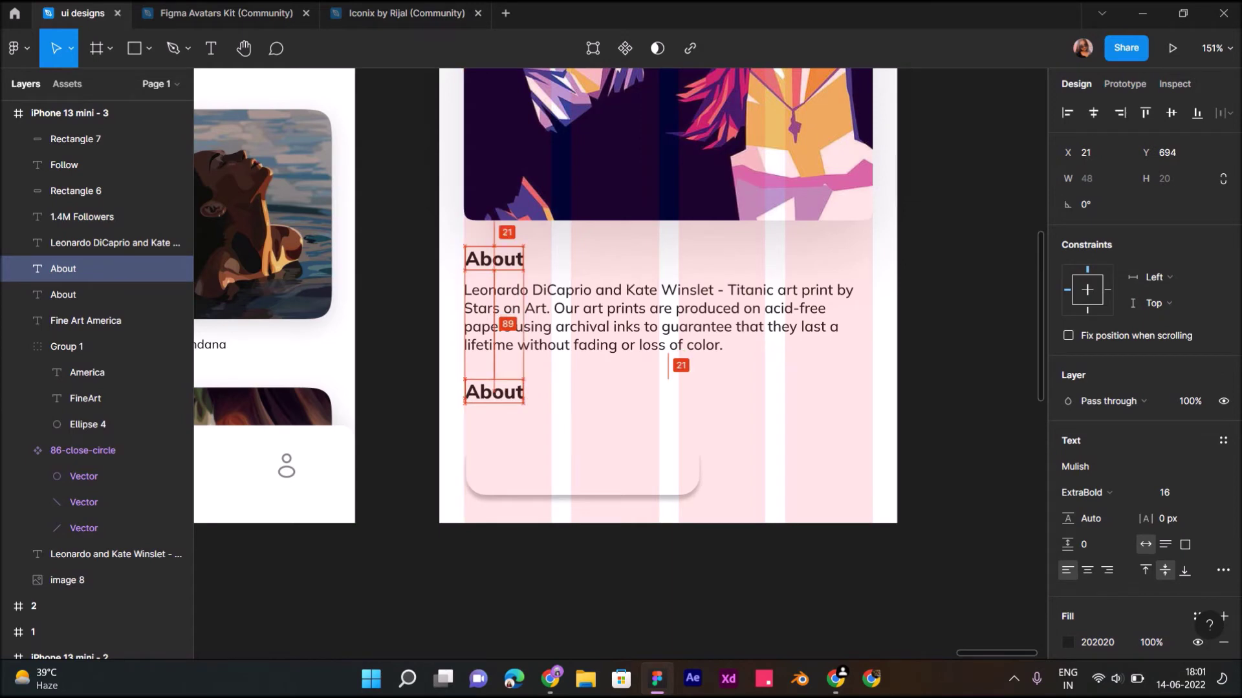
double_click(494, 391)
key(BackSpace)
text(More F)
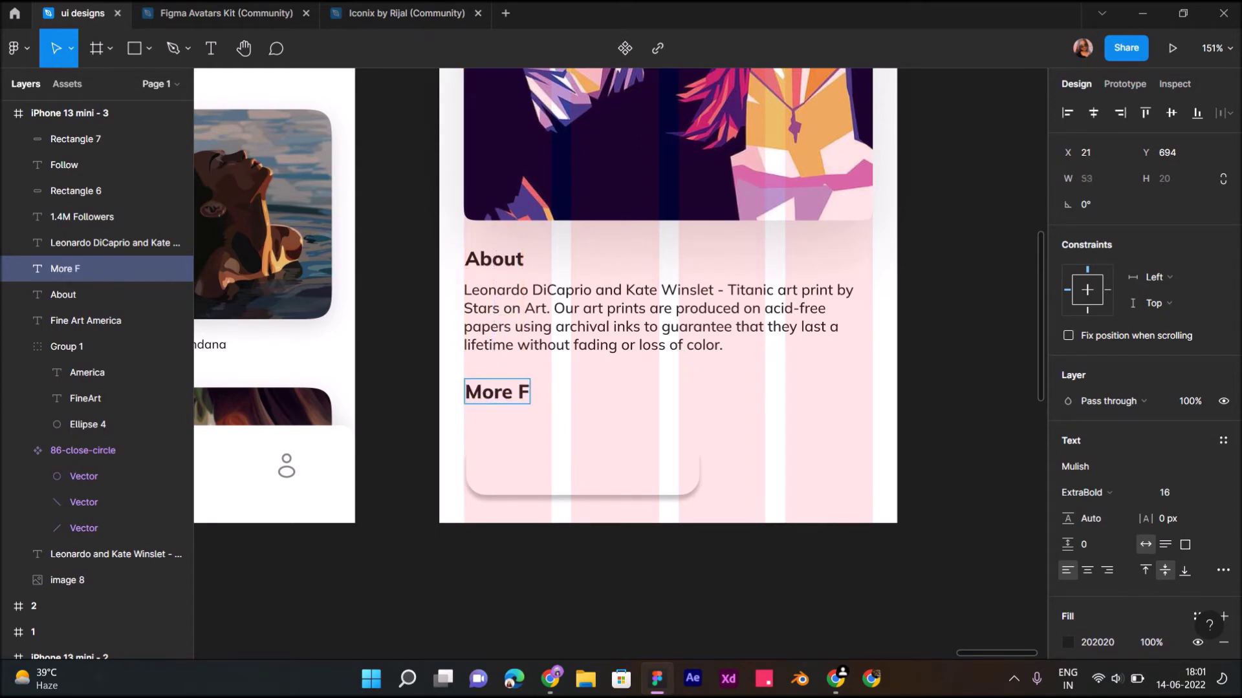
text(rom Fineart Ma)
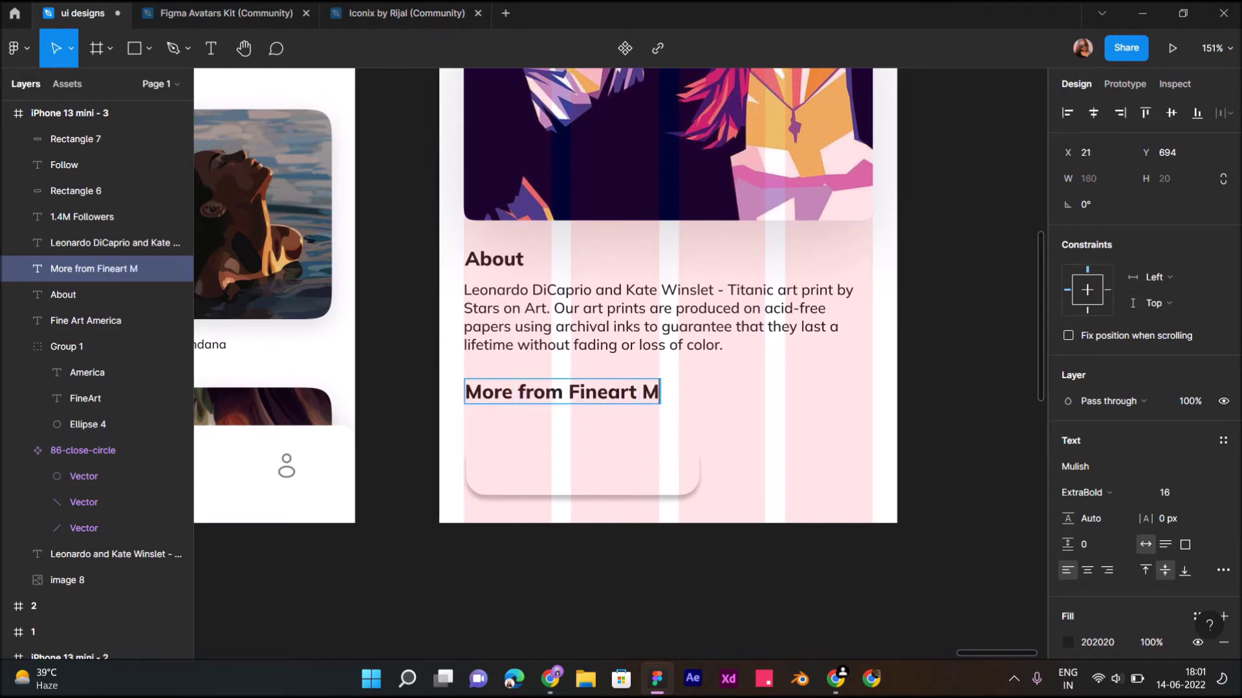
text(gazine)
key(Escape)
key(Escape)
Step: Move the white pill rectangle out below the phone frame
scroll(621, 517, down, 3)
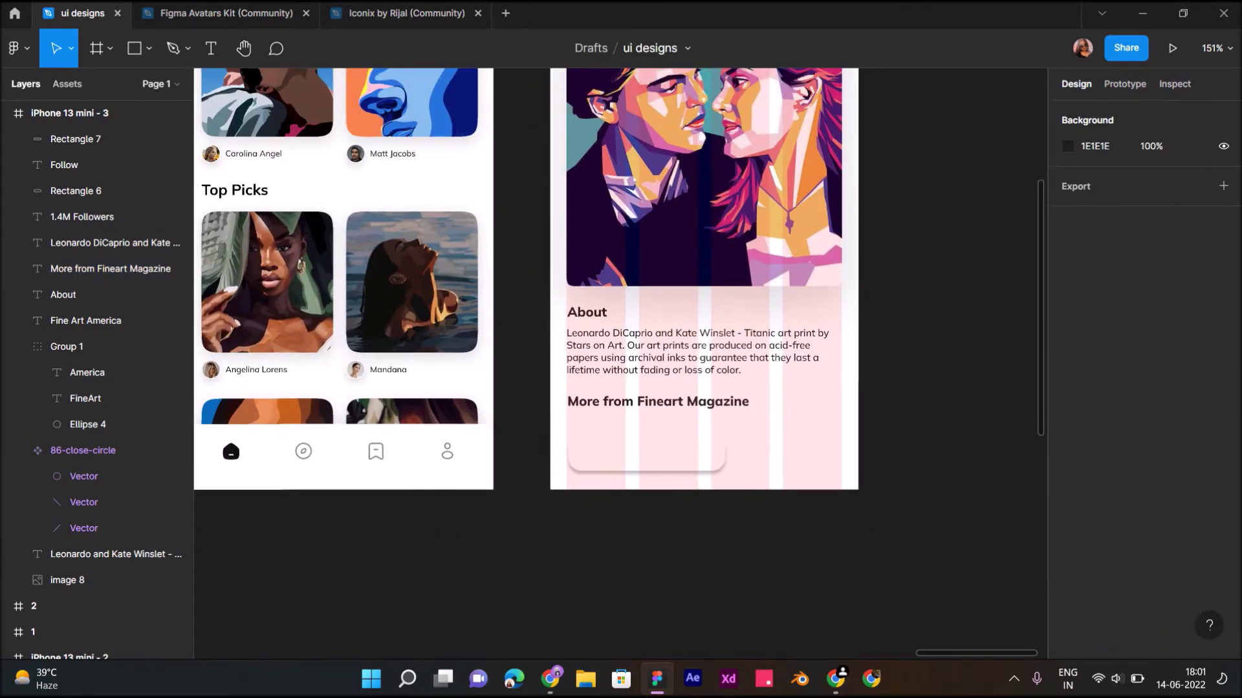
scroll(622, 323, up, 1)
click(97, 139)
drag(596, 484, 594, 592)
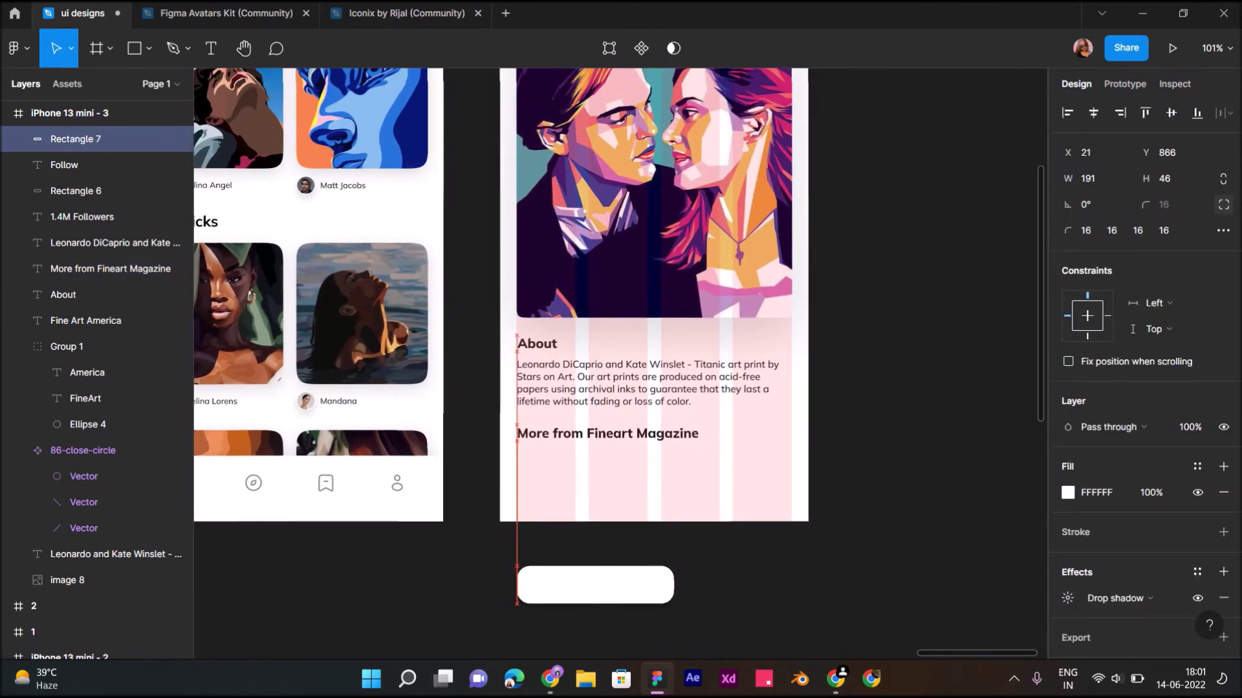
key(Escape)
click(550, 678)
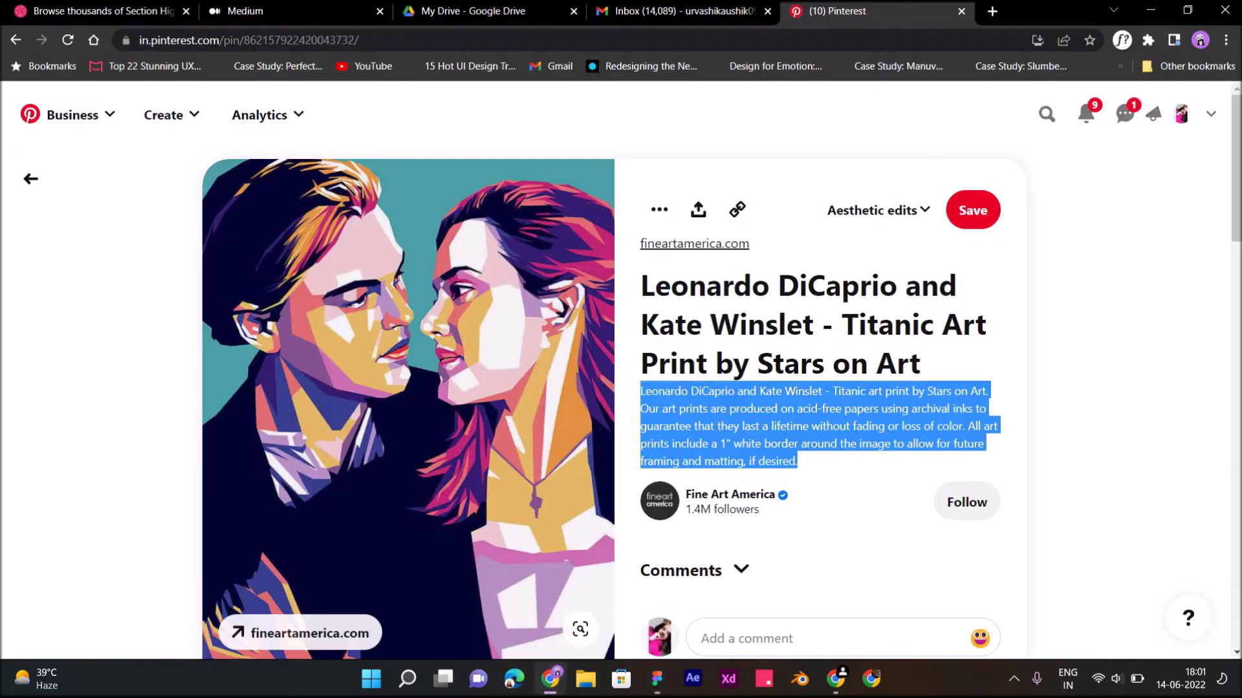
Step: Open a photography board from Fine Art America's saved boards on Pinterest
click(730, 494)
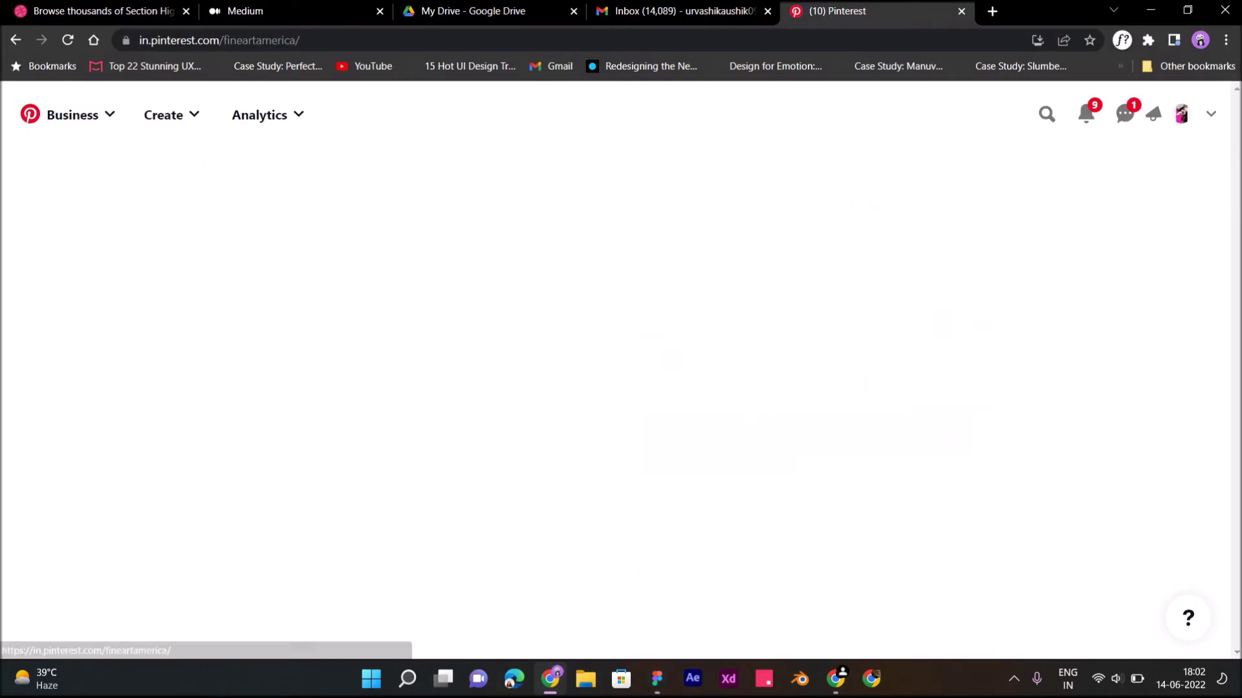
scroll(650, 279, down, 3)
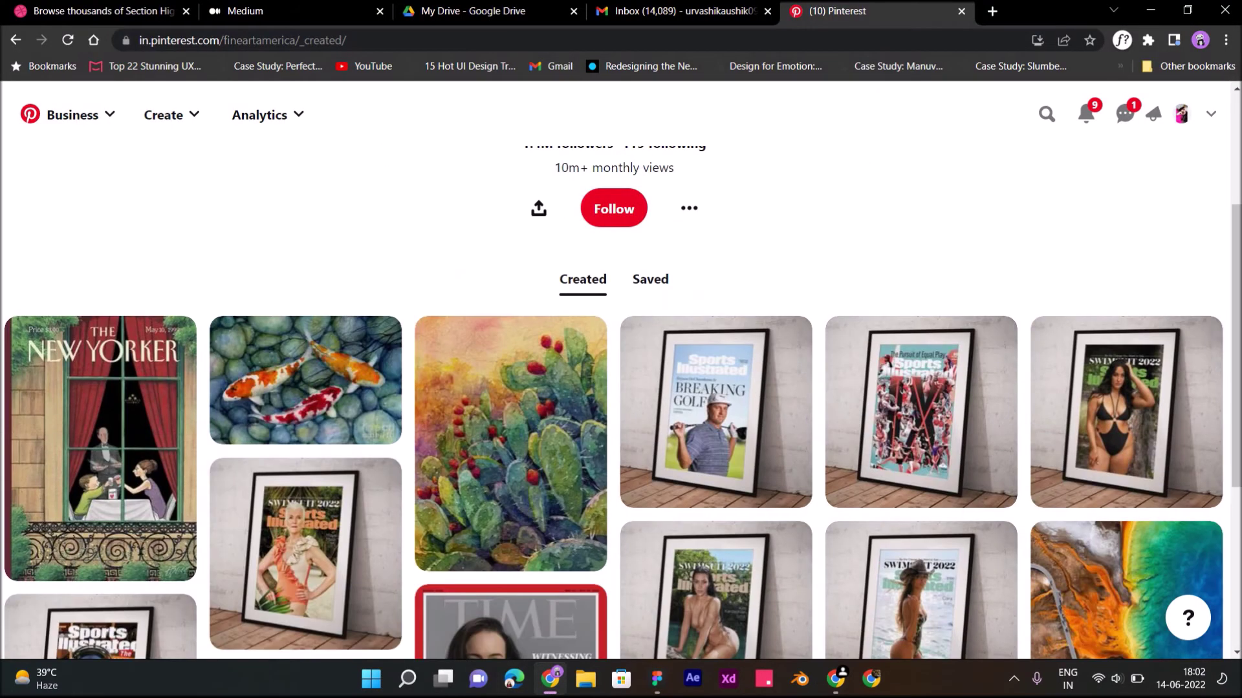
click(650, 278)
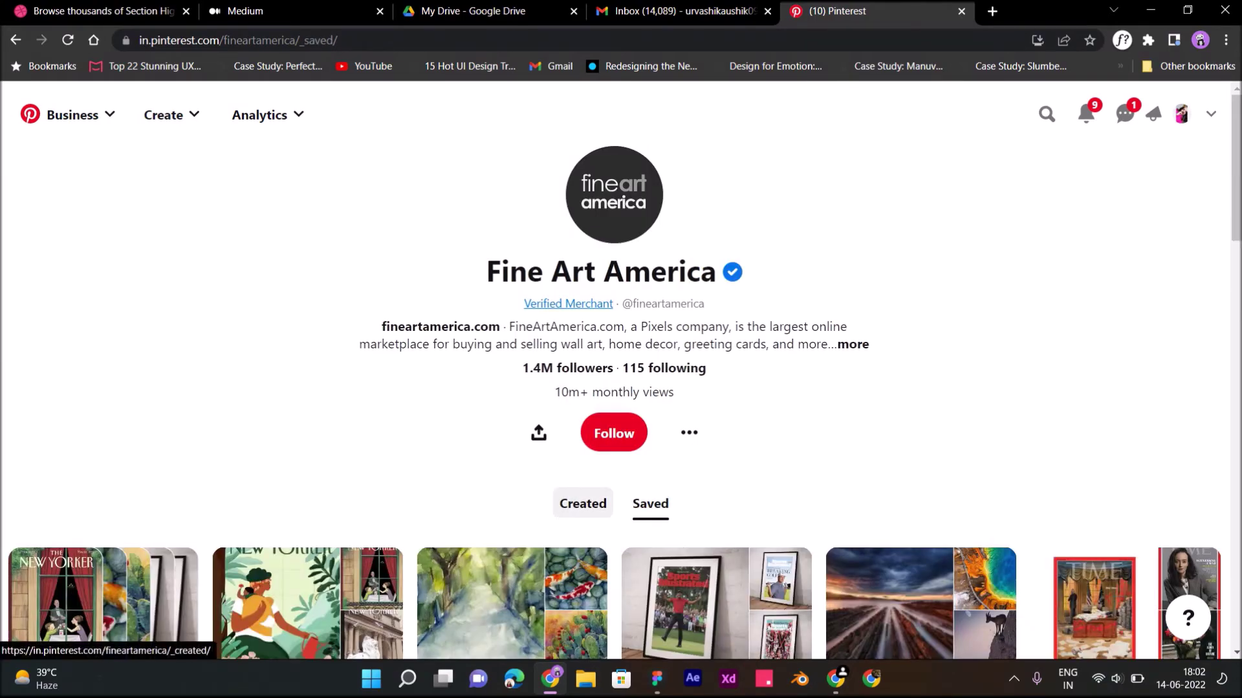
scroll(621, 407, down, 5)
scroll(621, 407, down, 5)
scroll(620, 433, down, 3)
scroll(621, 433, down, 2)
click(921, 414)
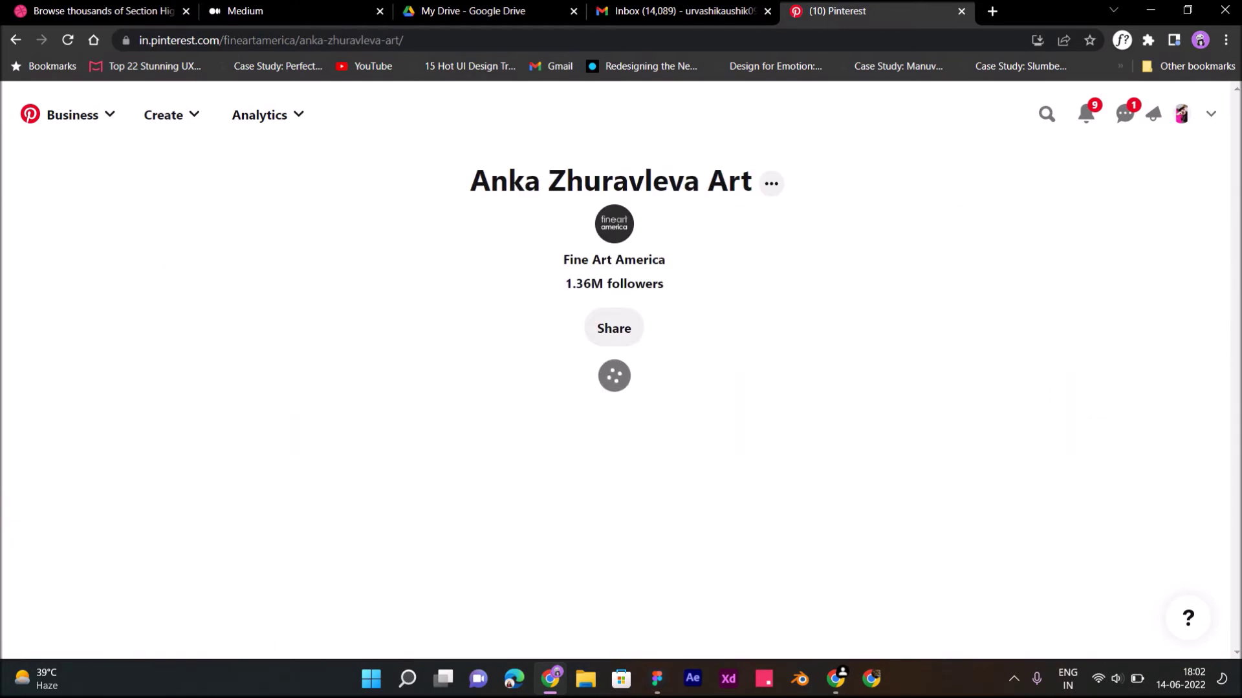
Step: Copy the Kate Digital Photo portrait image
scroll(517, 388, down, 5)
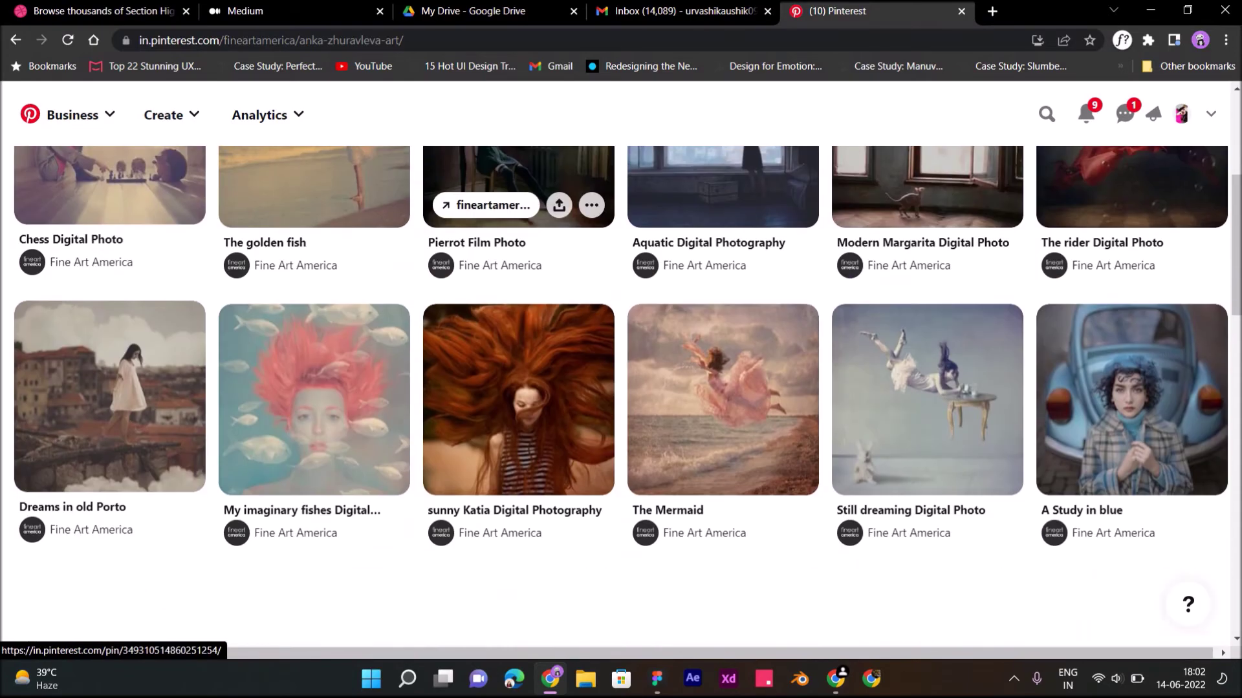
scroll(518, 207, down, 2)
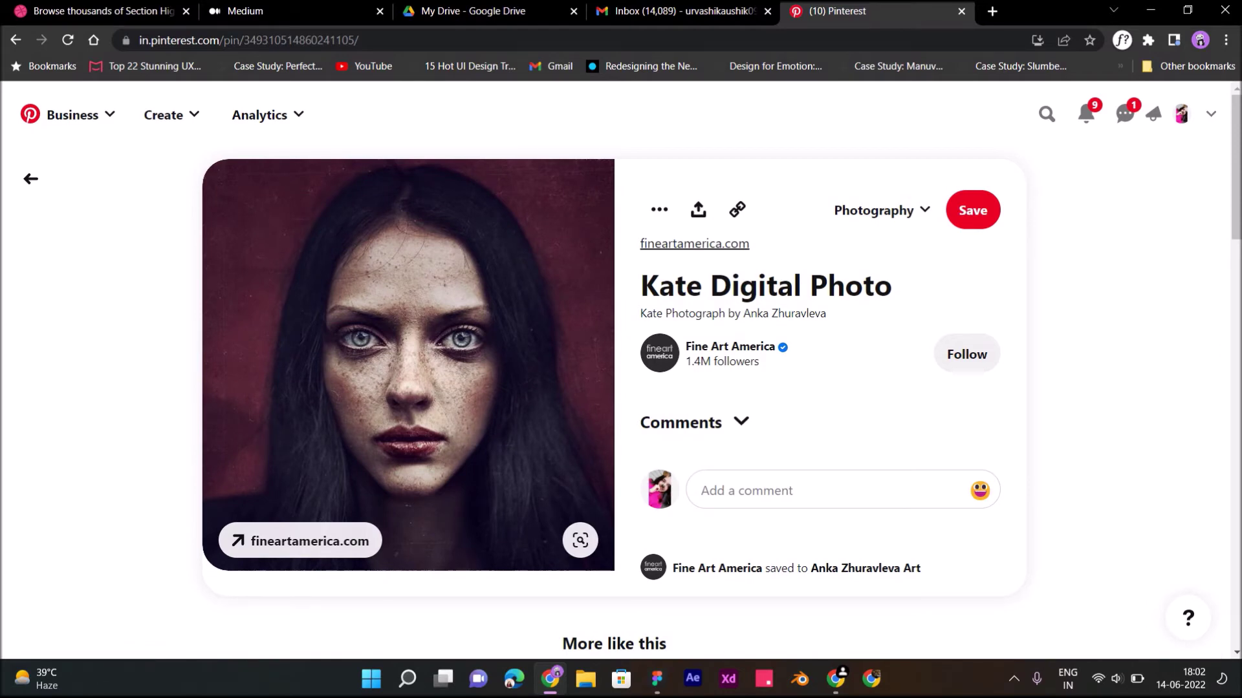
right_click(512, 367)
click(537, 424)
Step: Paste the portrait, scale it to 180×180 and place it under the More from Fineart Magazine heading
key(alt+Tab)
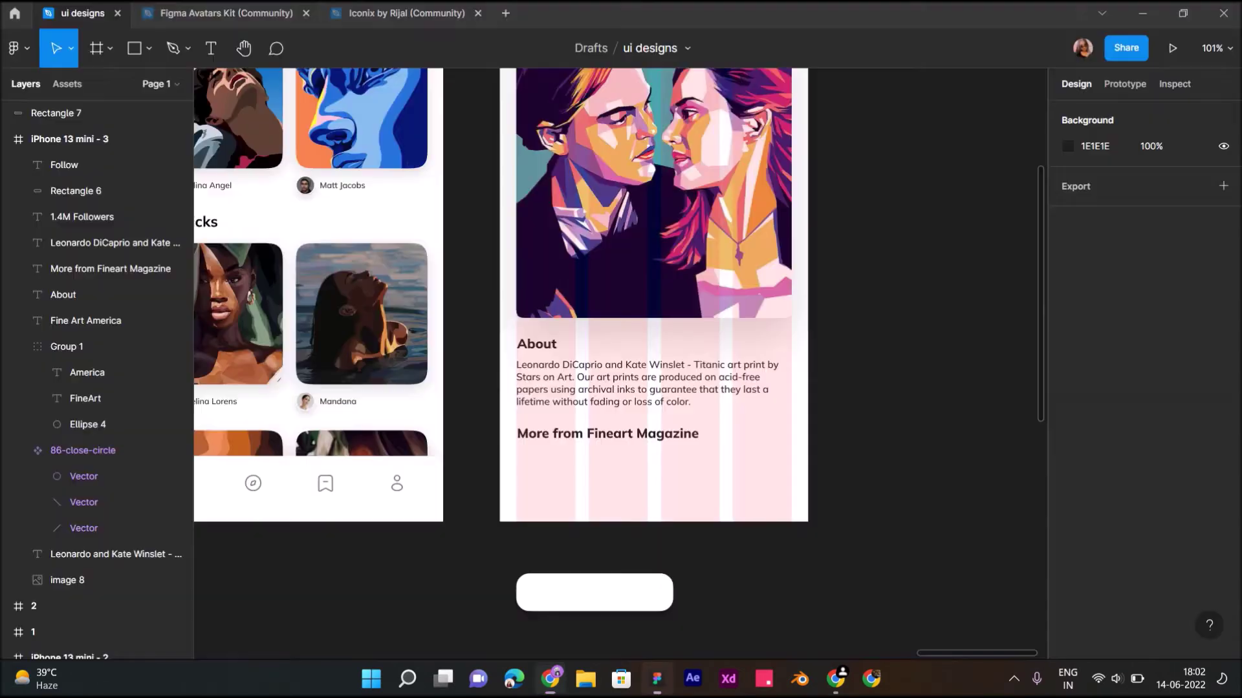
key(ctrl+v)
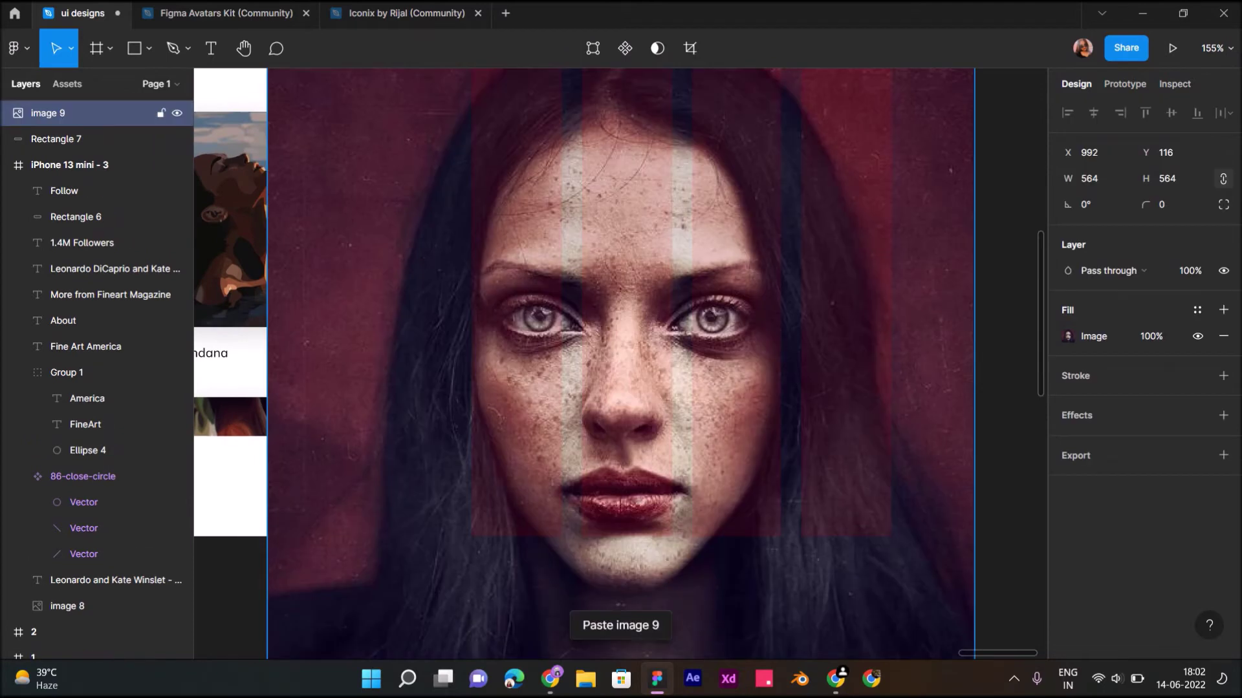
key(k)
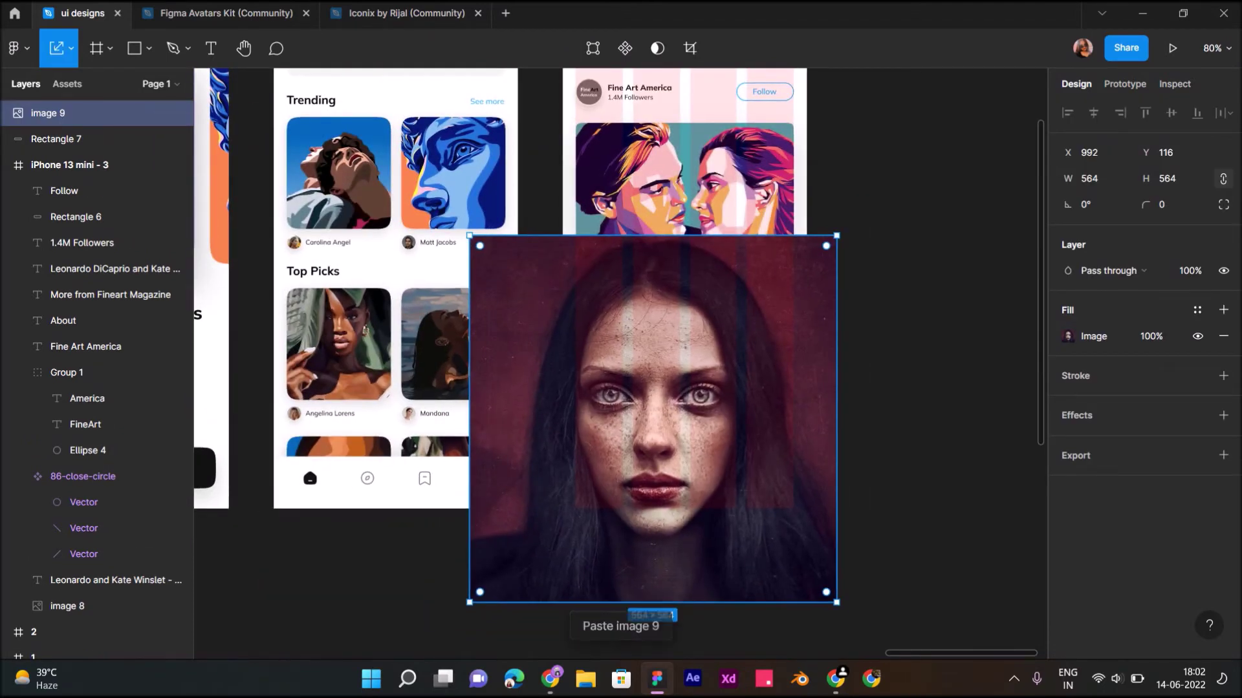
drag(836, 602, 586, 352)
mouse_move(528, 294)
mouse_down()
mouse_move(563, 327)
mouse_move(633, 517)
mouse_up()
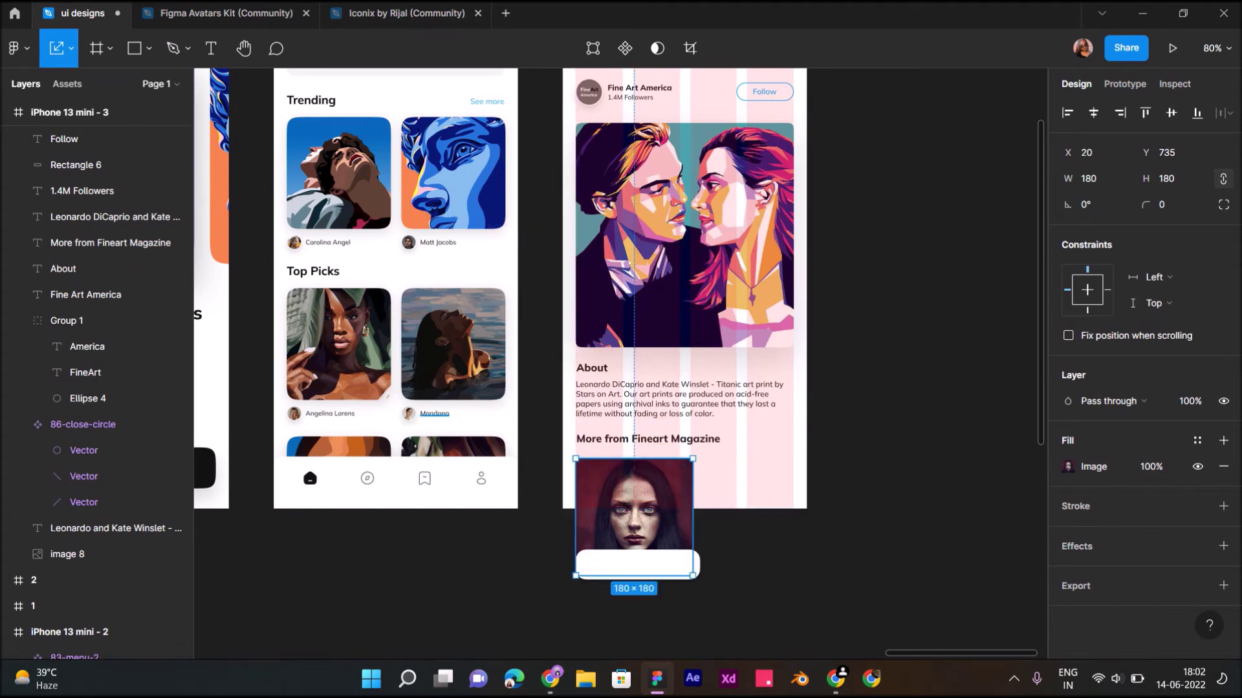
Step: Move image 9 into the iPhone 13 mini - 3 frame in the Layers panel
drag(65, 164, 65, 176)
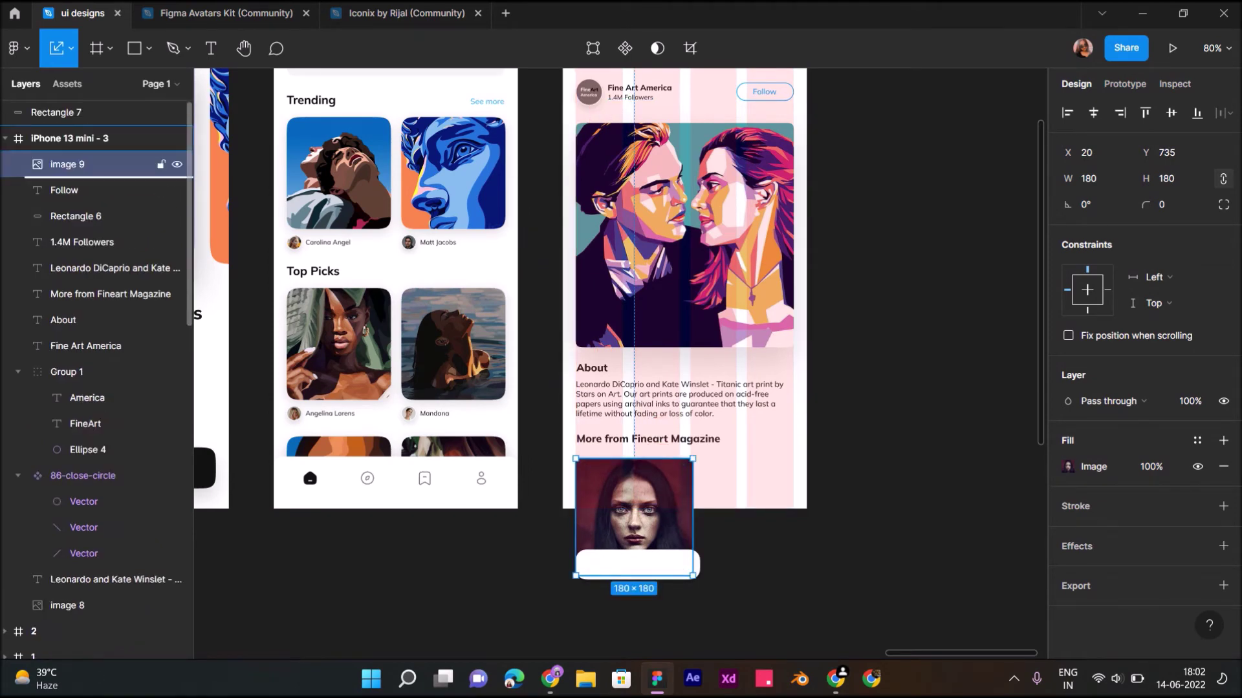
click(71, 138)
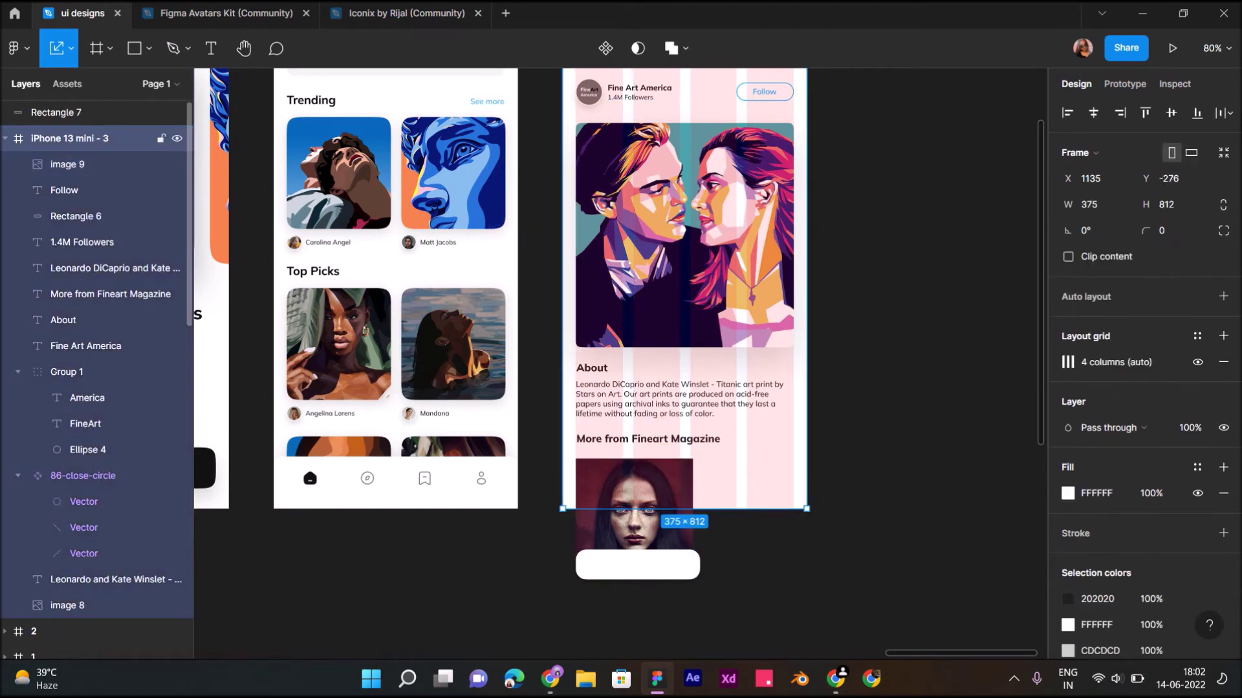
click(67, 164)
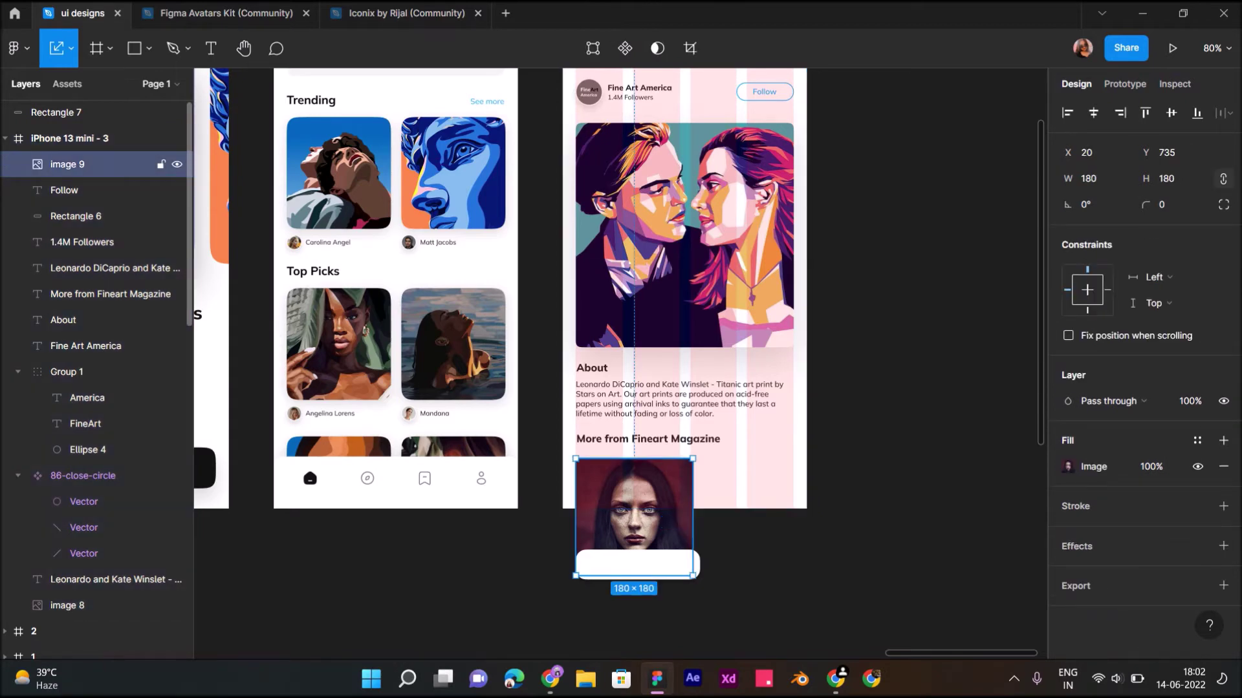
click(782, 96)
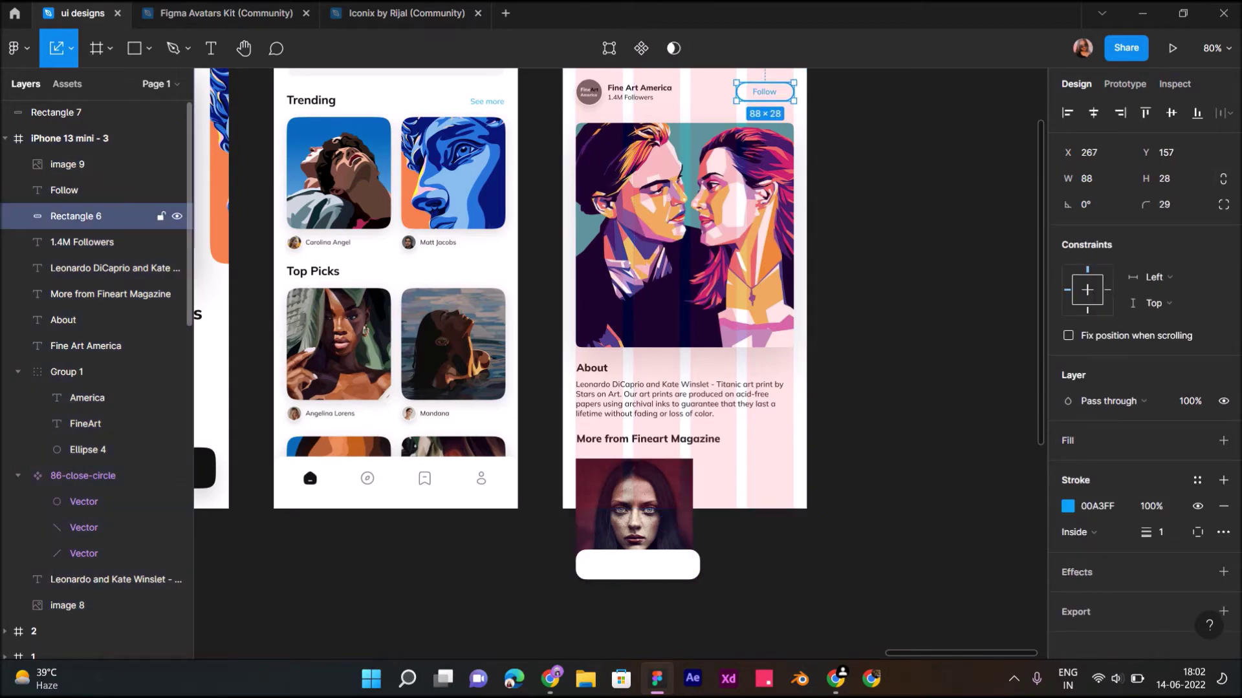
key(Escape)
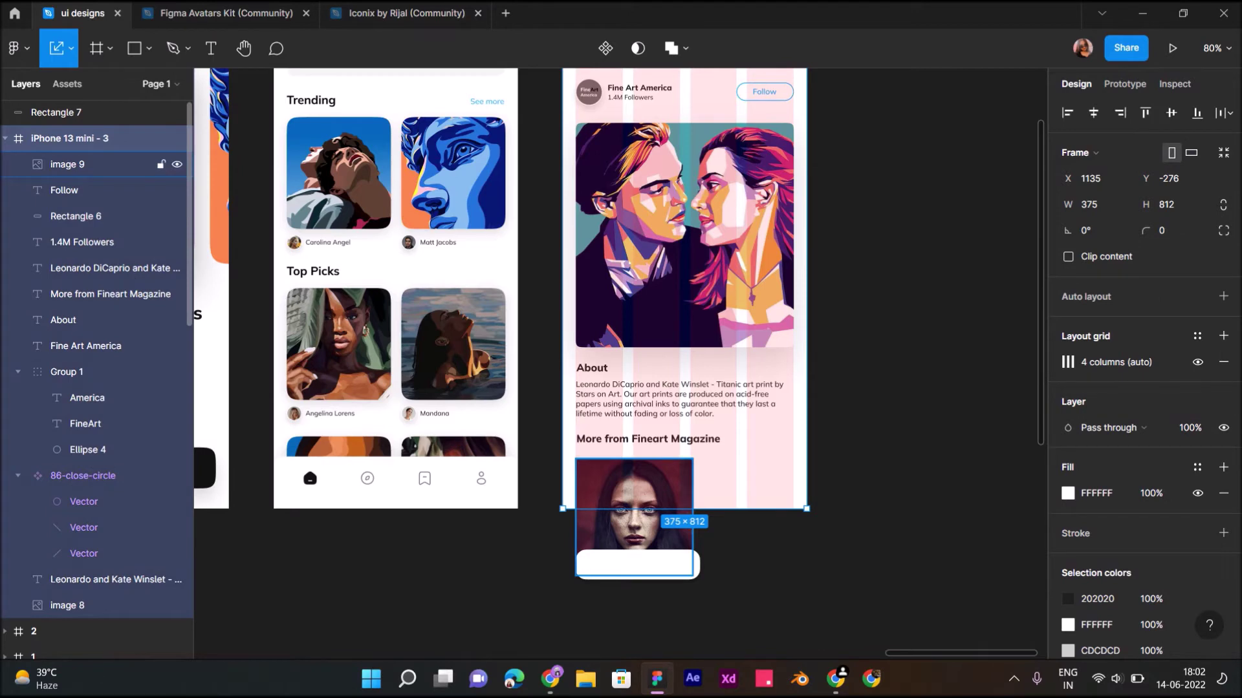
click(67, 165)
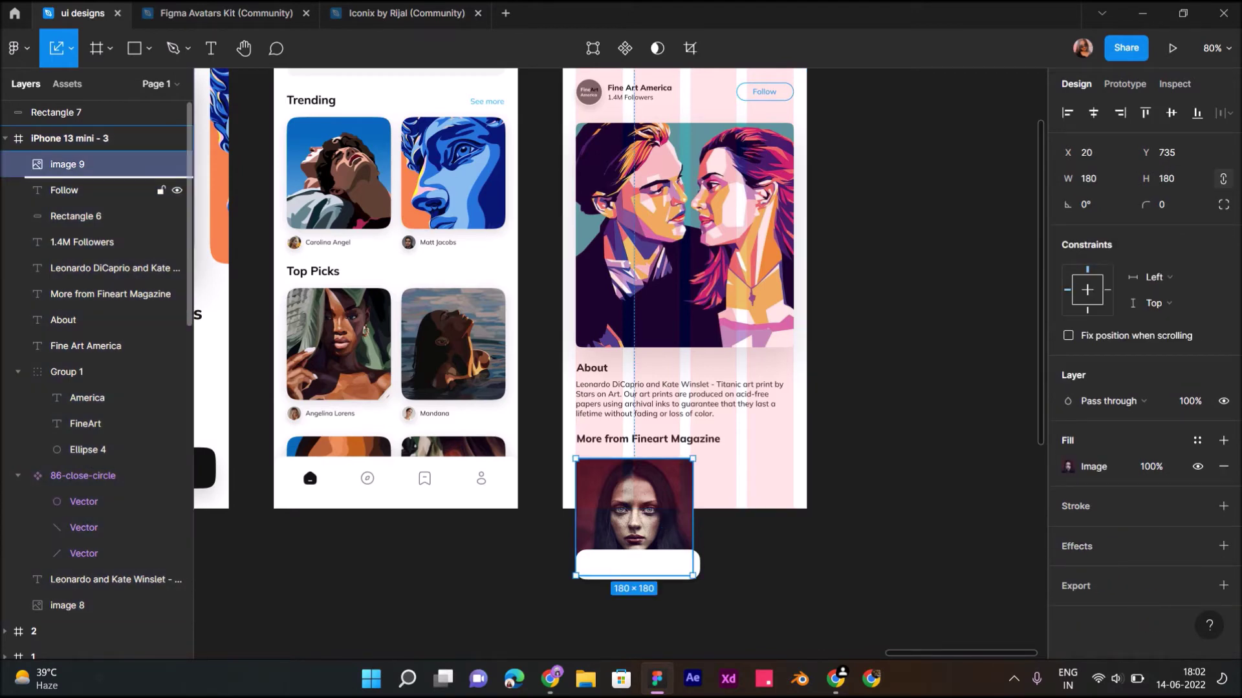
ctrl+scroll(691, 423, up, 5)
scroll(691, 423, down, 2)
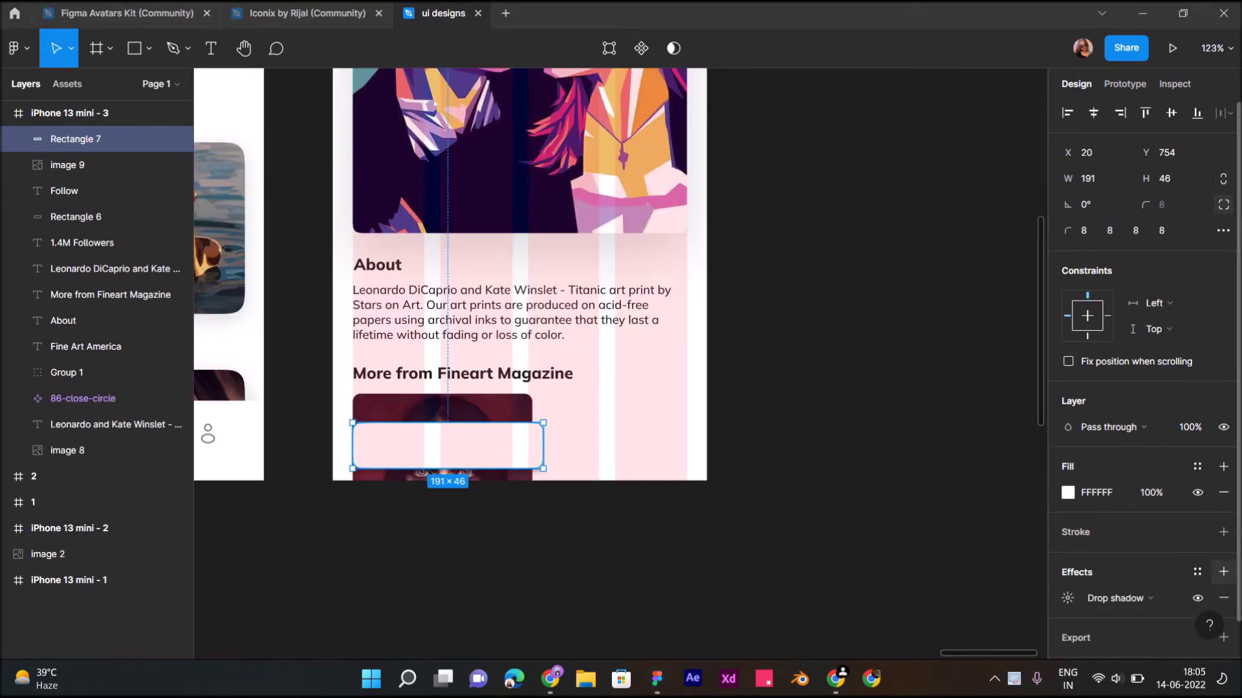
Step: Turn the pill's first effect into a background blur of 30 and set its fill to 40%
click(1223, 572)
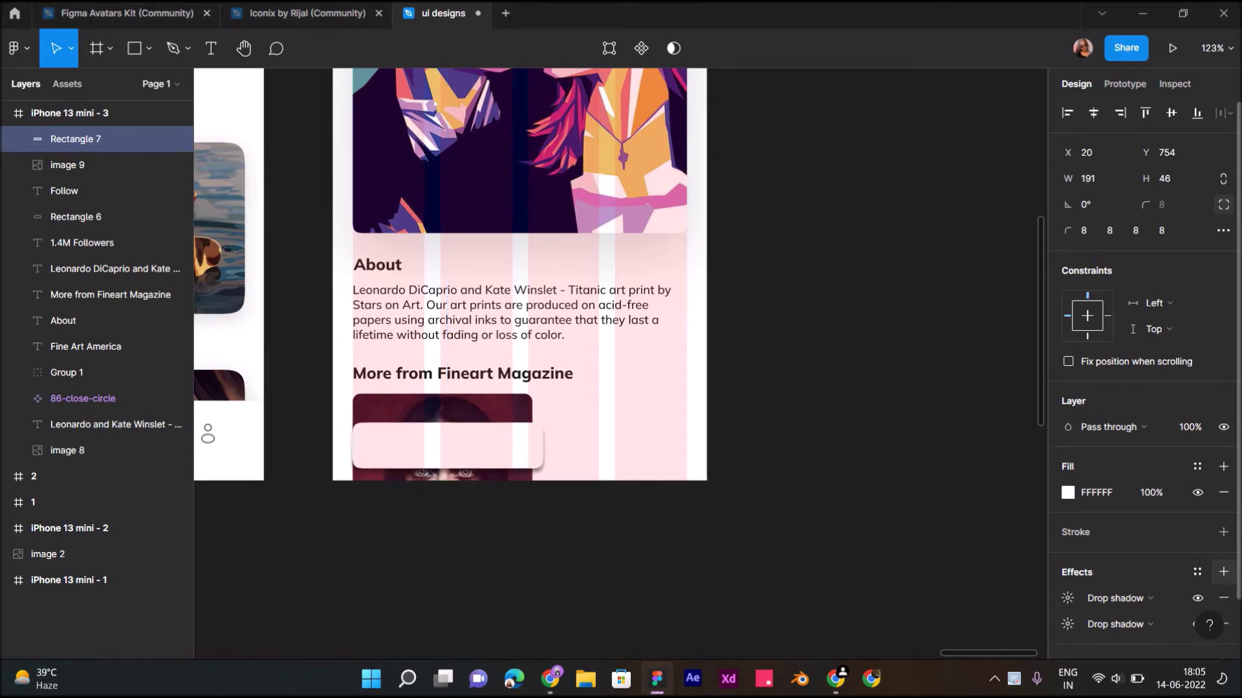
click(1118, 598)
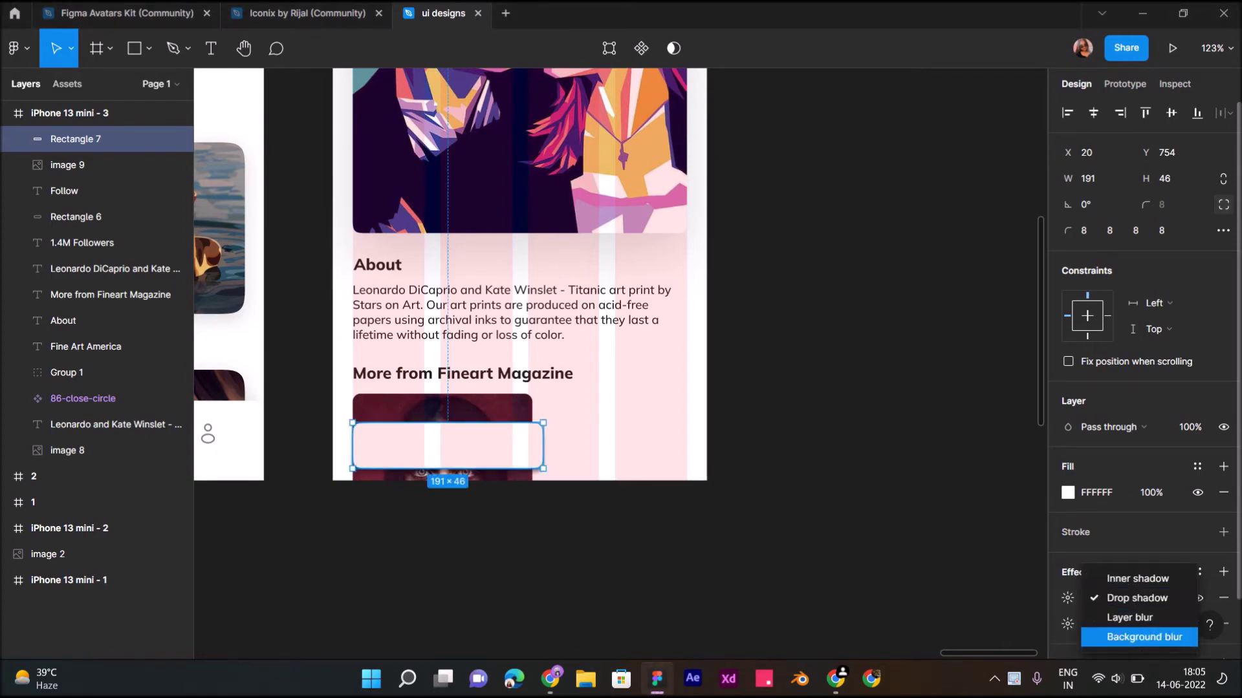
click(1144, 637)
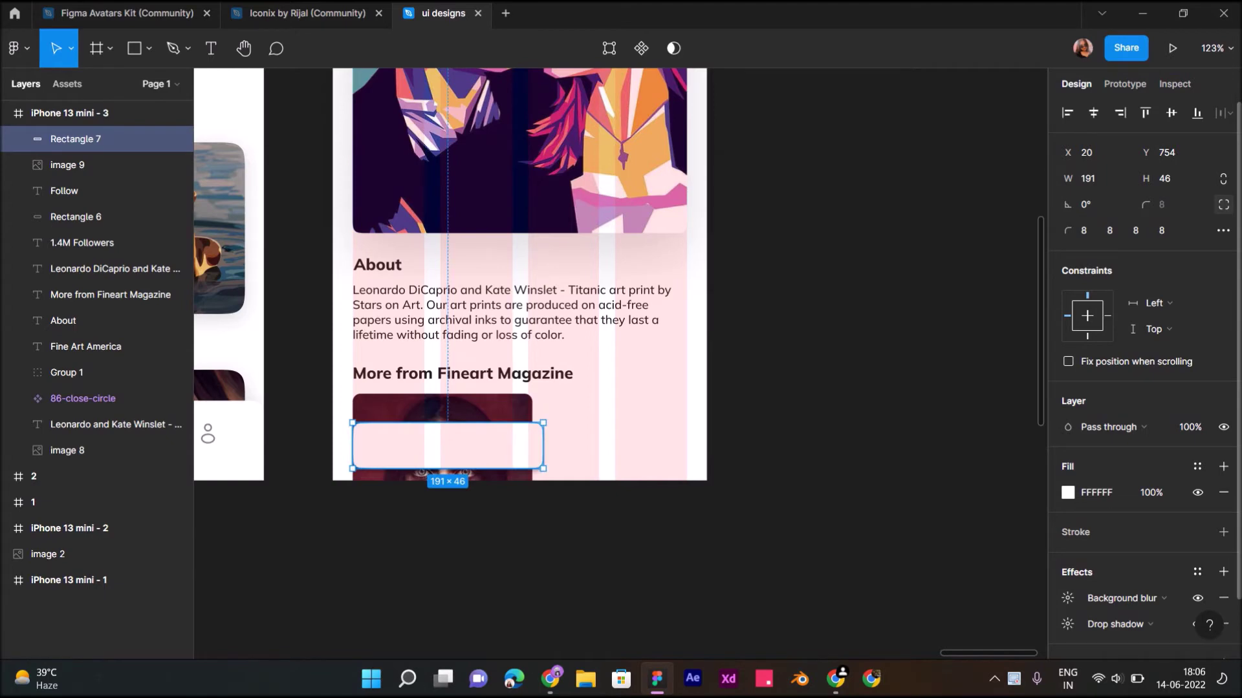
click(1152, 492)
text(40)
key(Return)
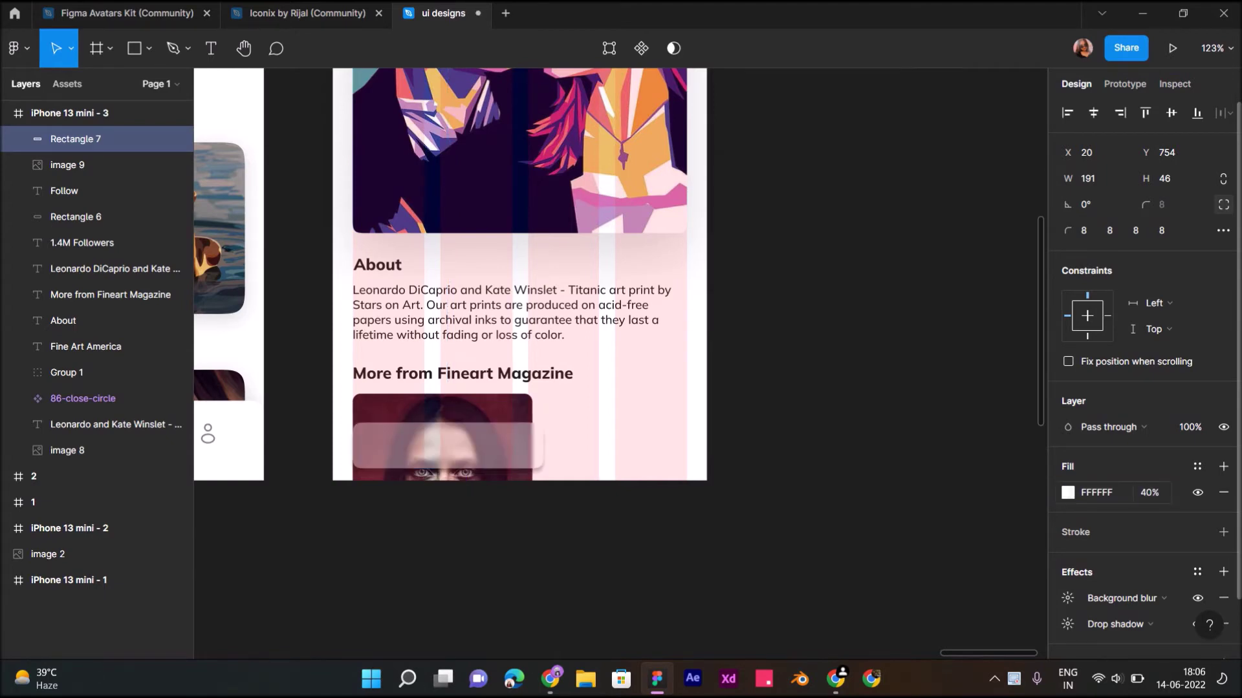
click(1068, 598)
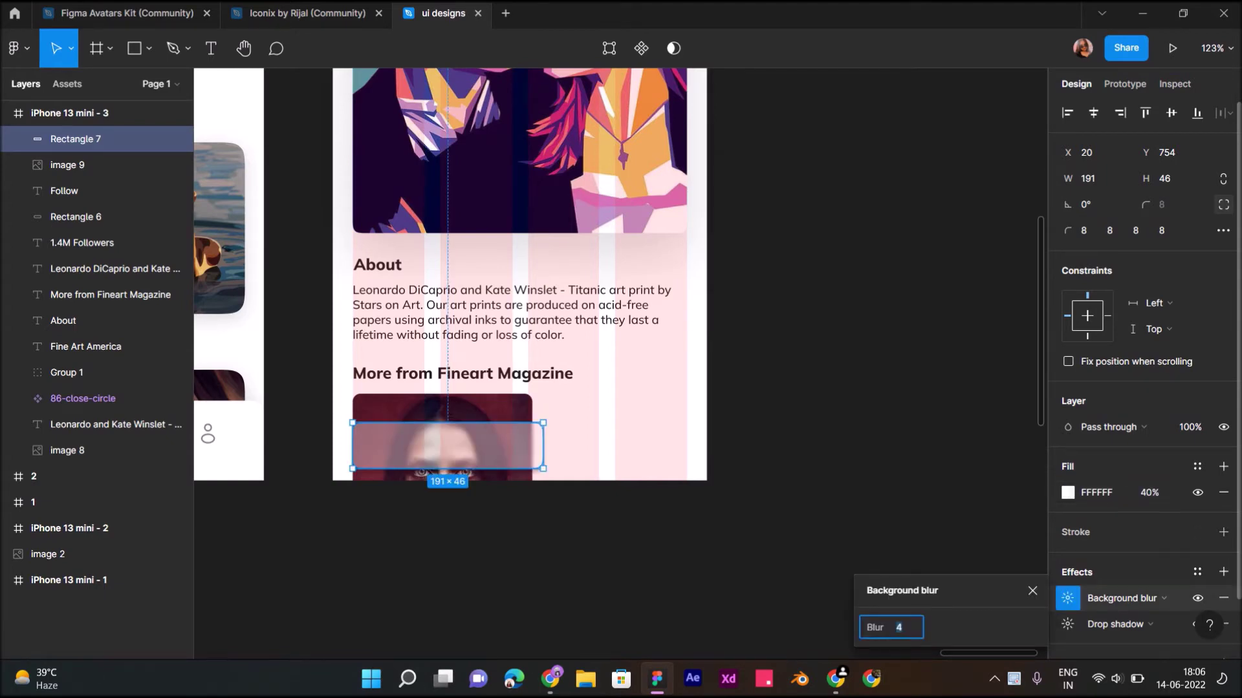
text(0)
key(Return)
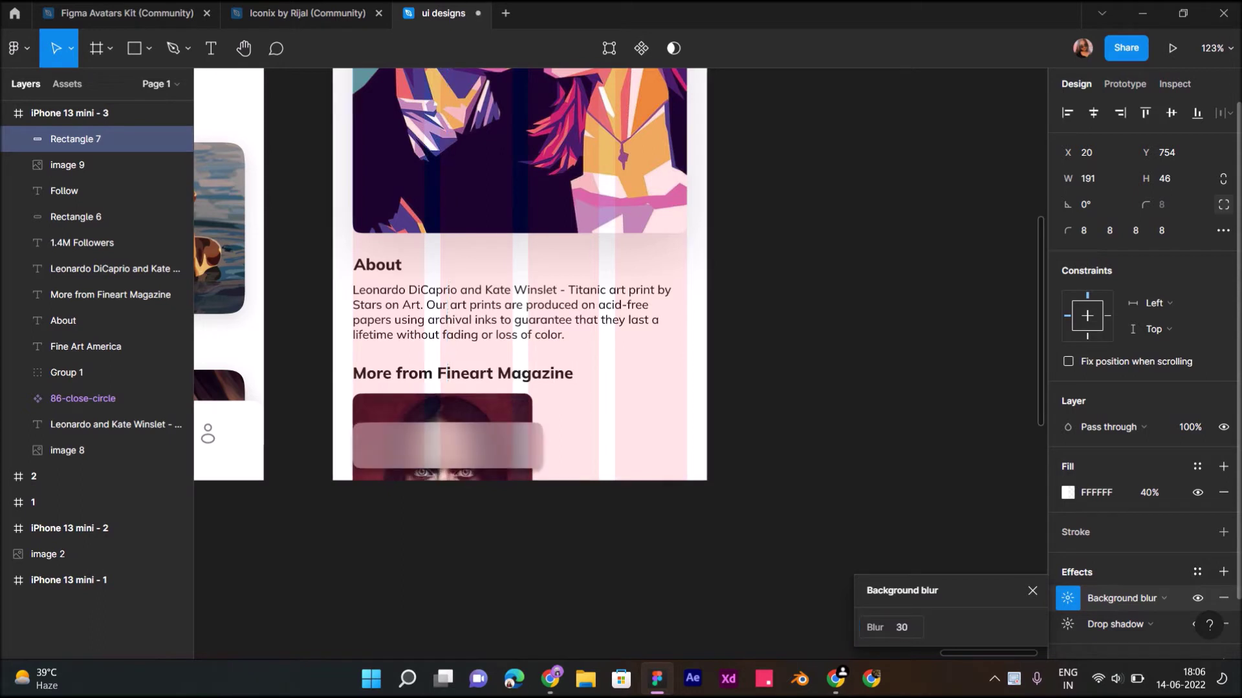
Step: Raise the pill's fill opacity to 70% and delete the leftover drop shadow
click(1149, 492)
text(60)
key(Return)
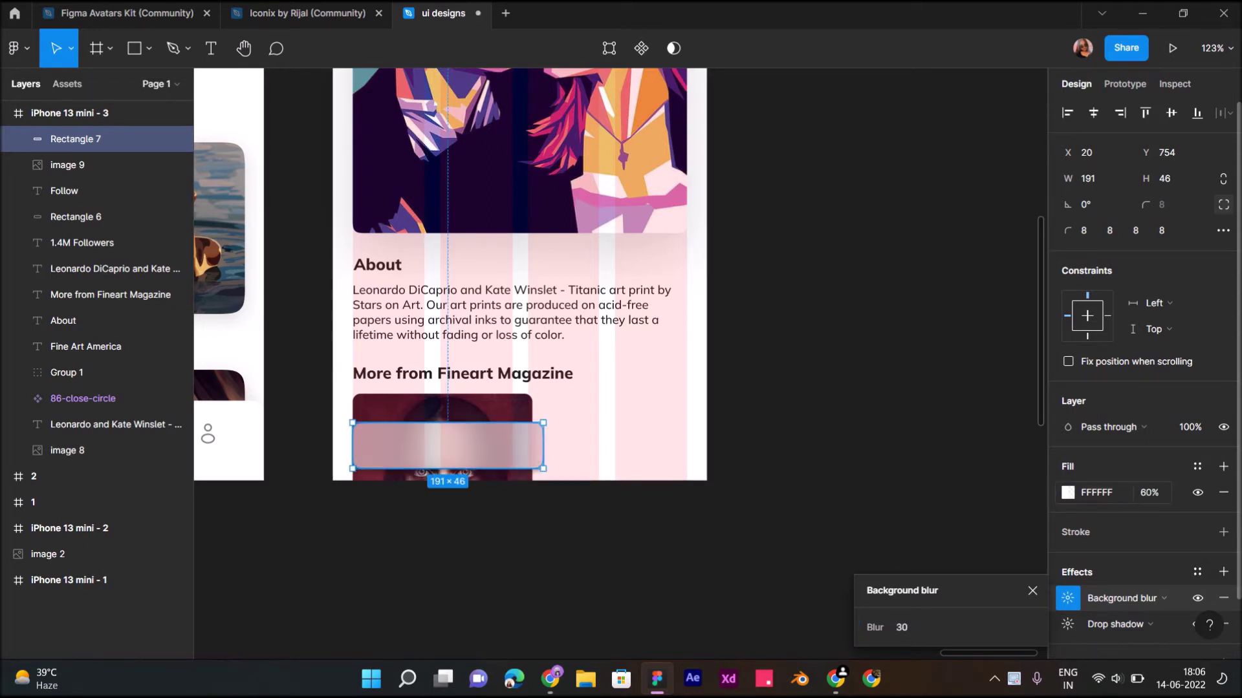
click(1149, 492)
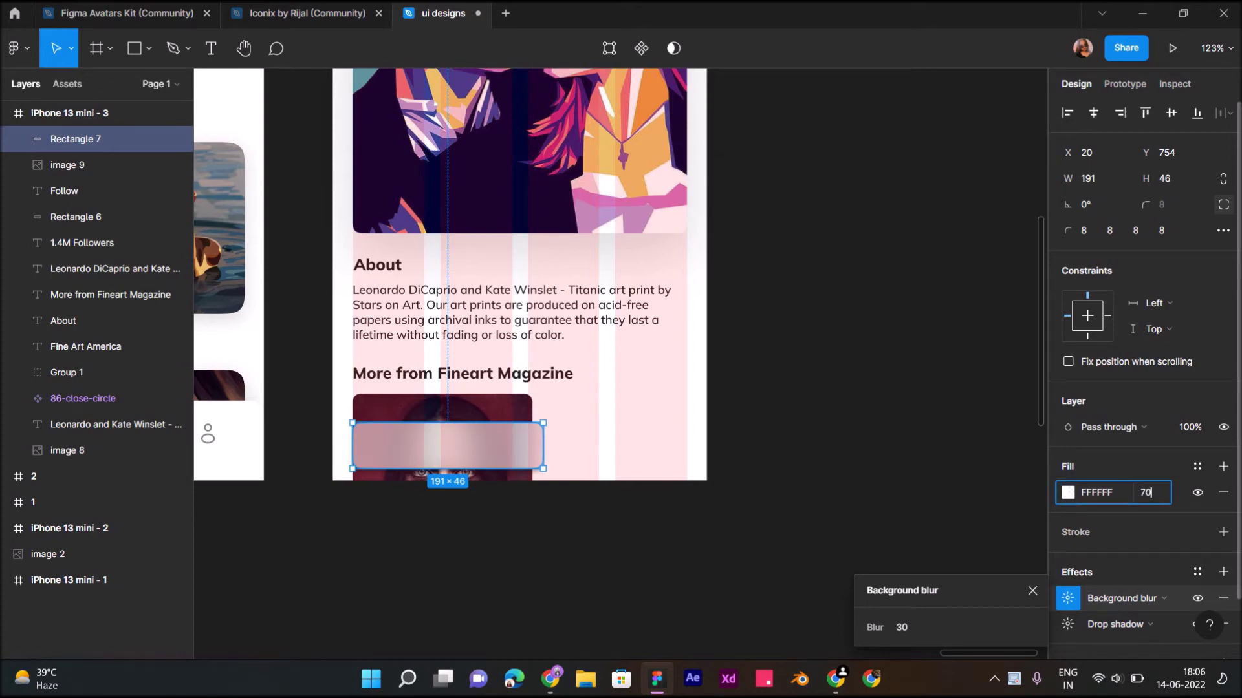
key(Return)
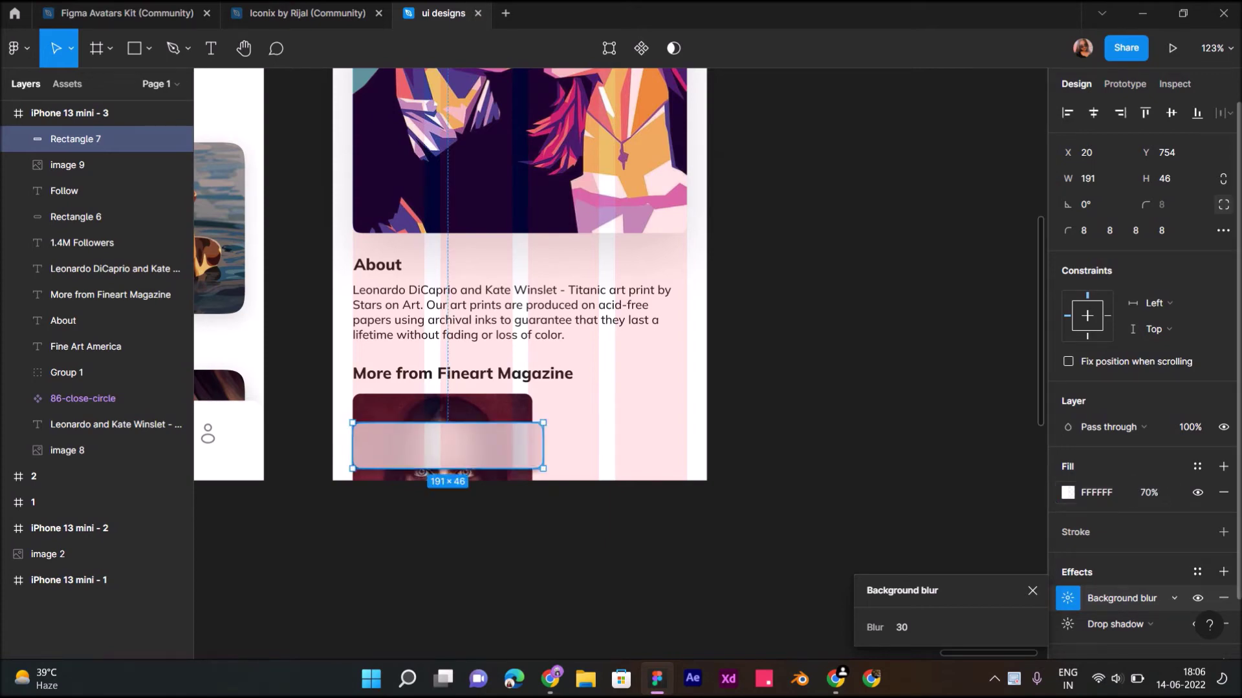
click(1223, 624)
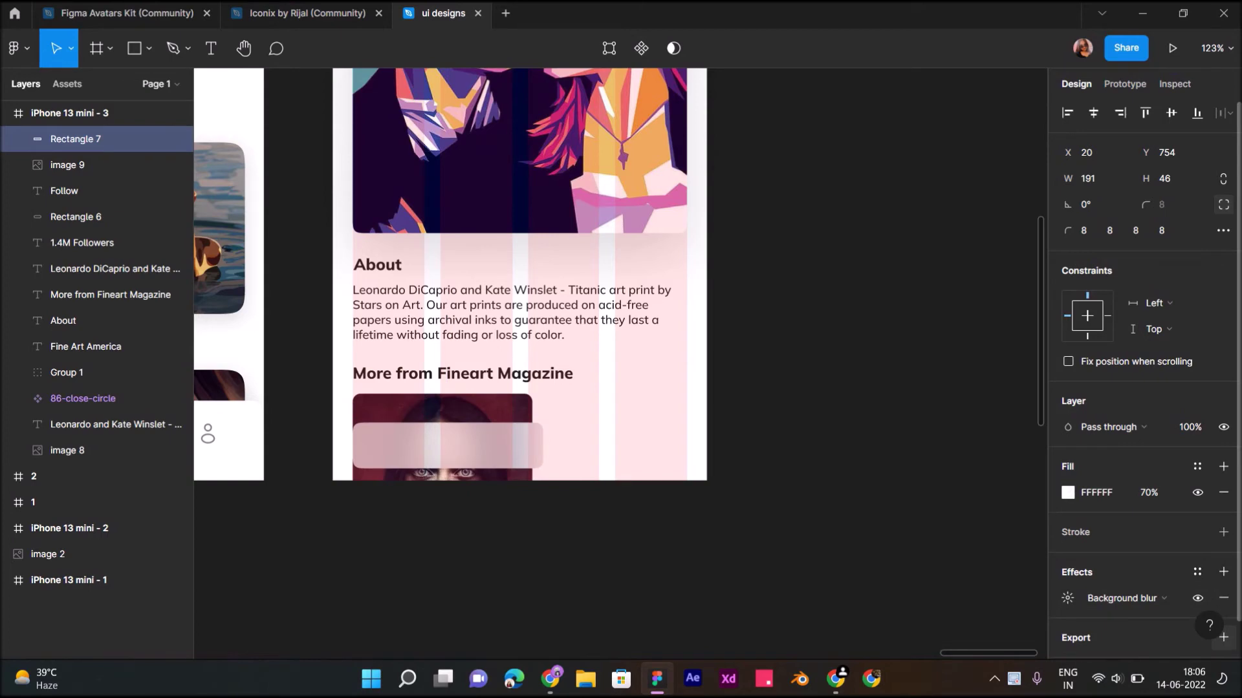
Step: Resize the frosted pill to 199 wide
ctrl+scroll(457, 453, up, 5)
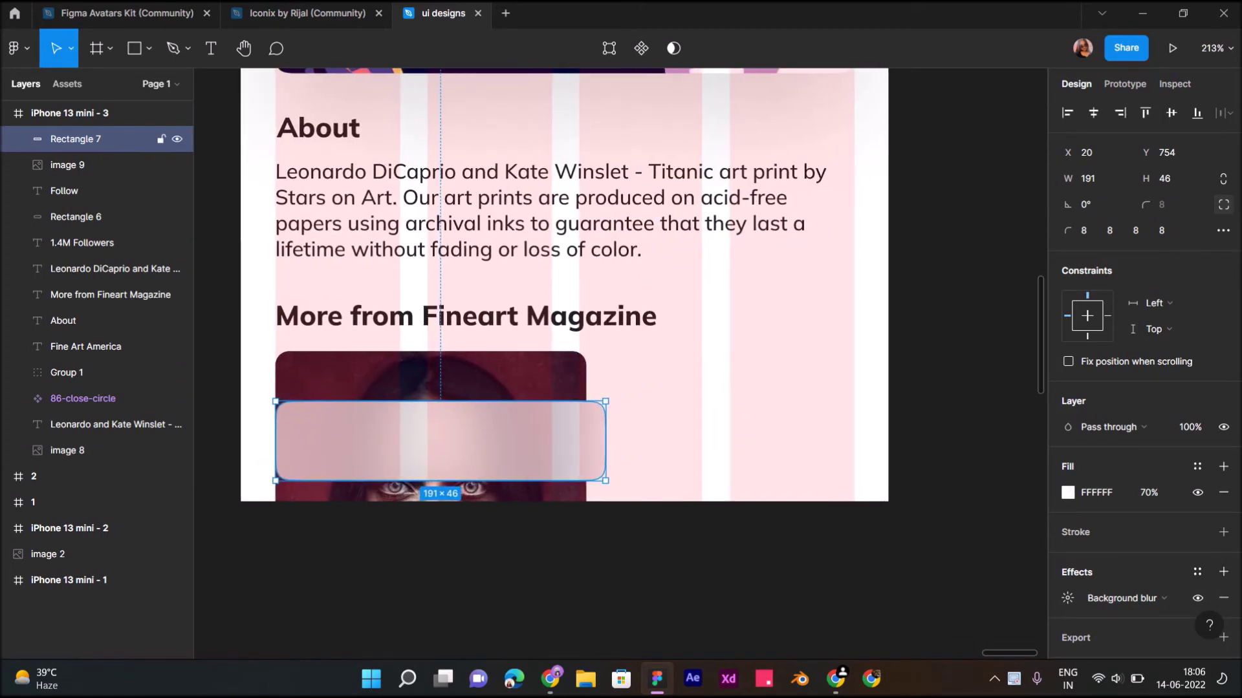
drag(606, 441, 592, 441)
scroll(452, 388, down, 2)
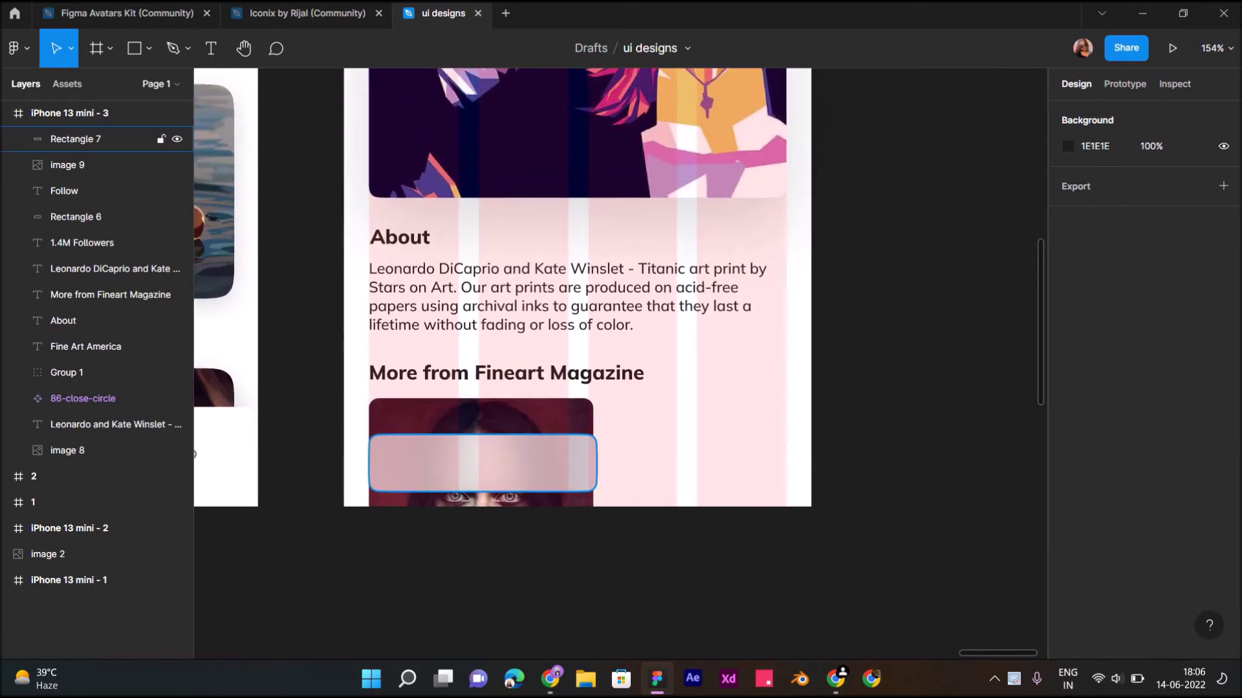
click(97, 139)
scroll(539, 470, up, 4)
scroll(539, 470, up, 2)
scroll(540, 470, up, 3)
scroll(539, 470, down, 4)
scroll(539, 471, down, 2)
scroll(733, 432, up, 5)
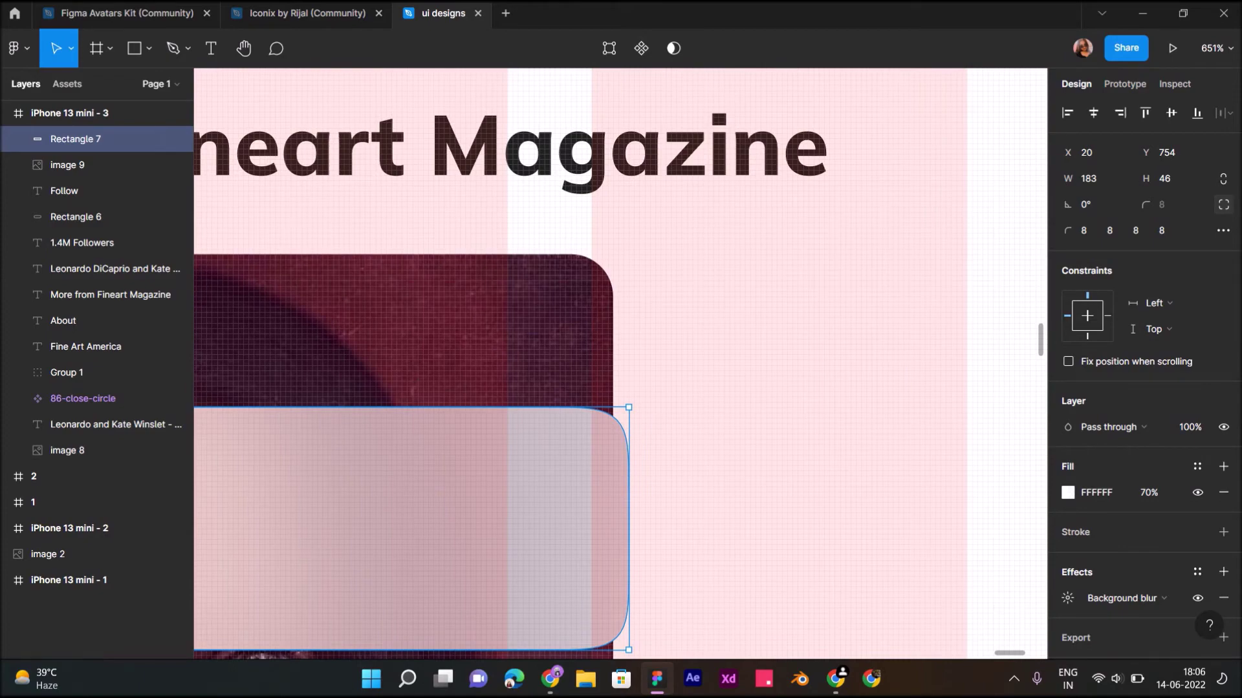
drag(629, 471, 714, 472)
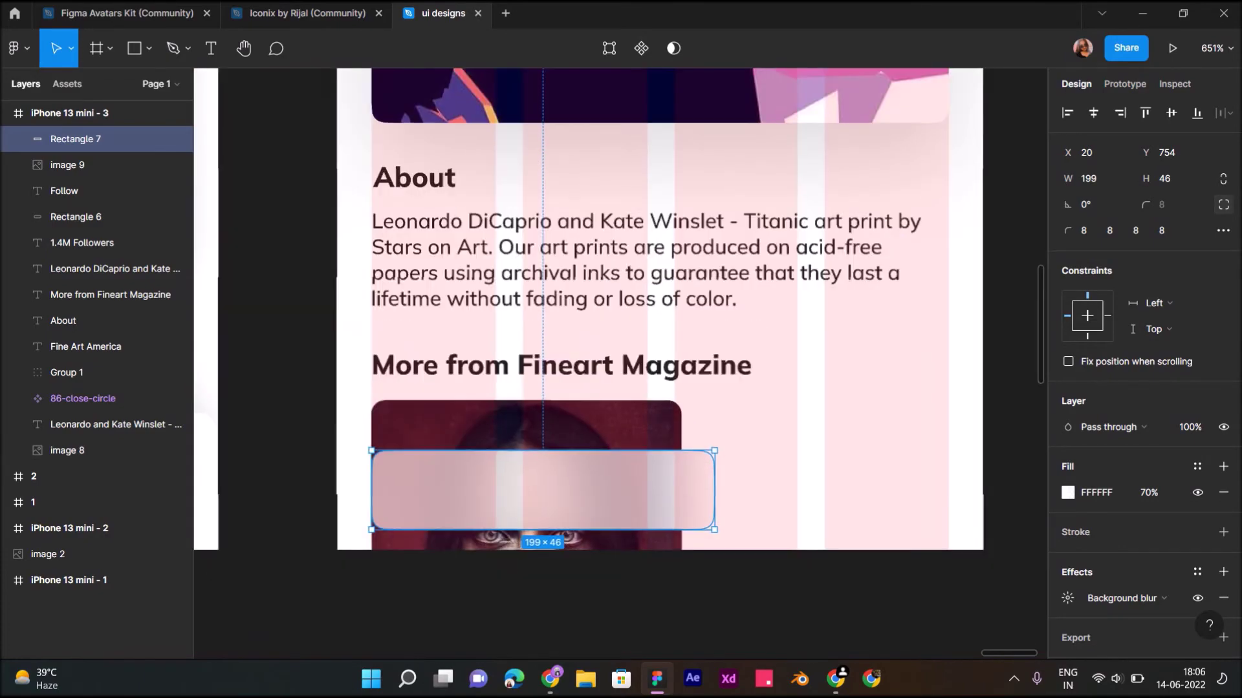
scroll(721, 472, down, 5)
Step: Deselect the pill and bring up the Pinterest reference in the browser
click(721, 582)
scroll(647, 388, up, 2)
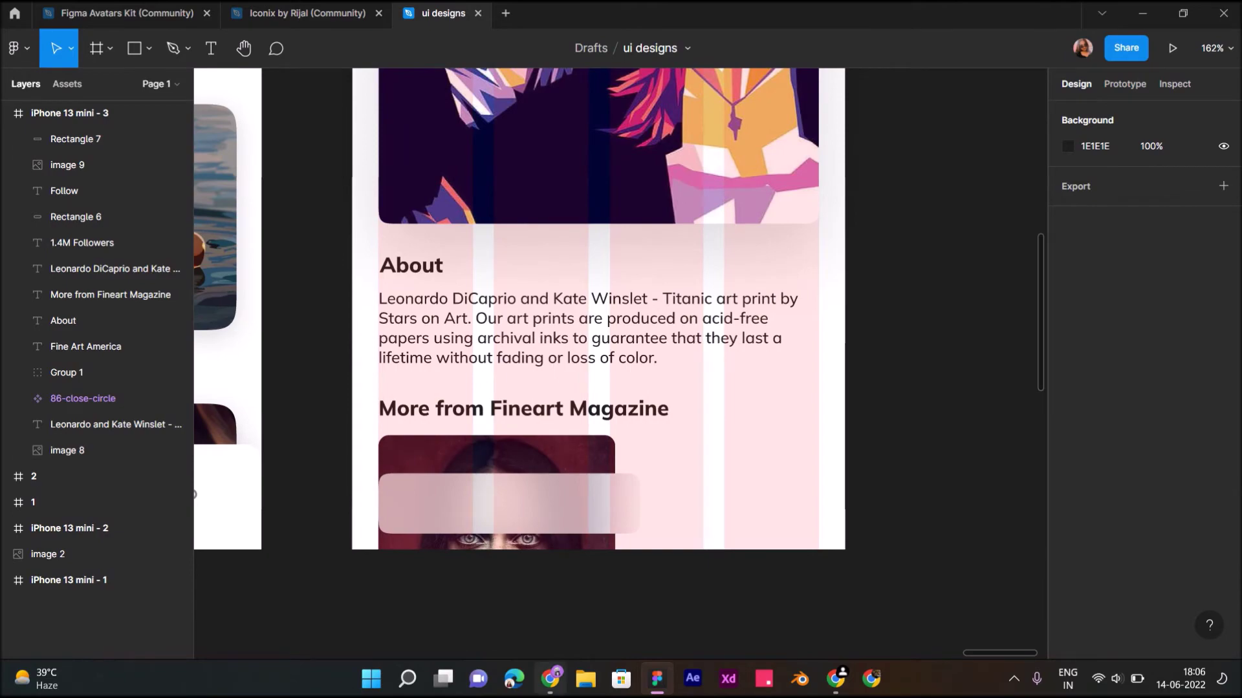
click(550, 678)
scroll(304, 324, down, 6)
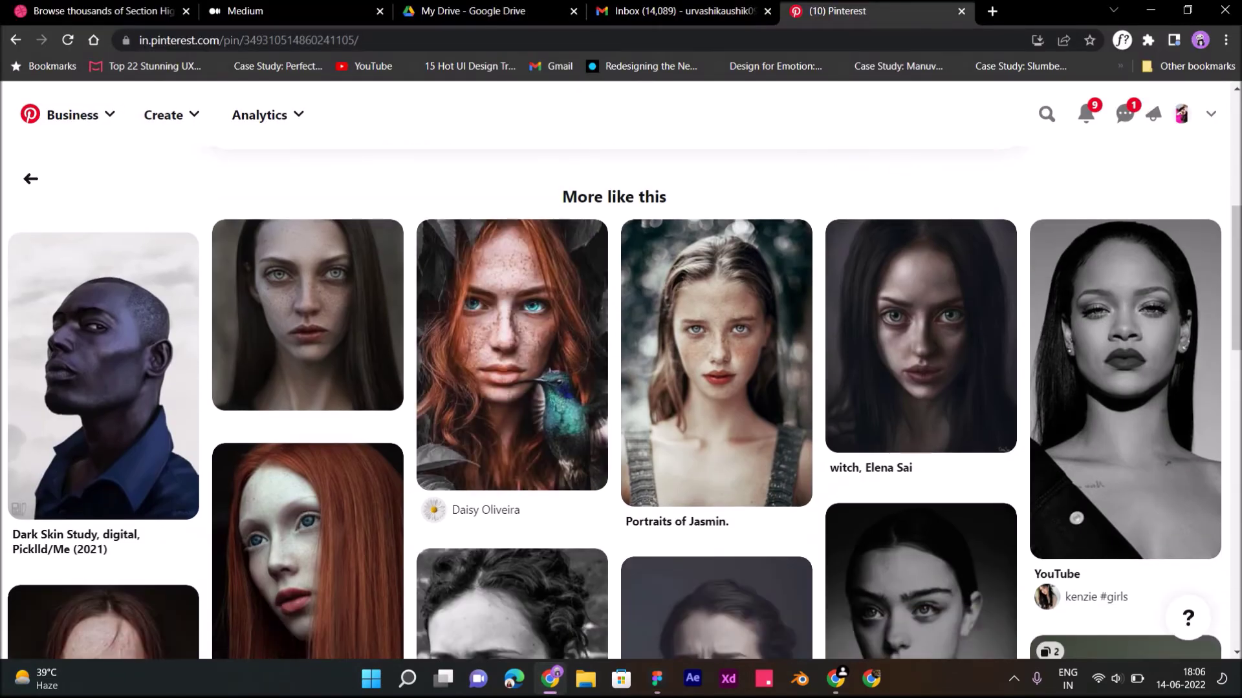
Step: Go back through Fine Art America's saved boards and open the John Schwegel Art board
click(30, 179)
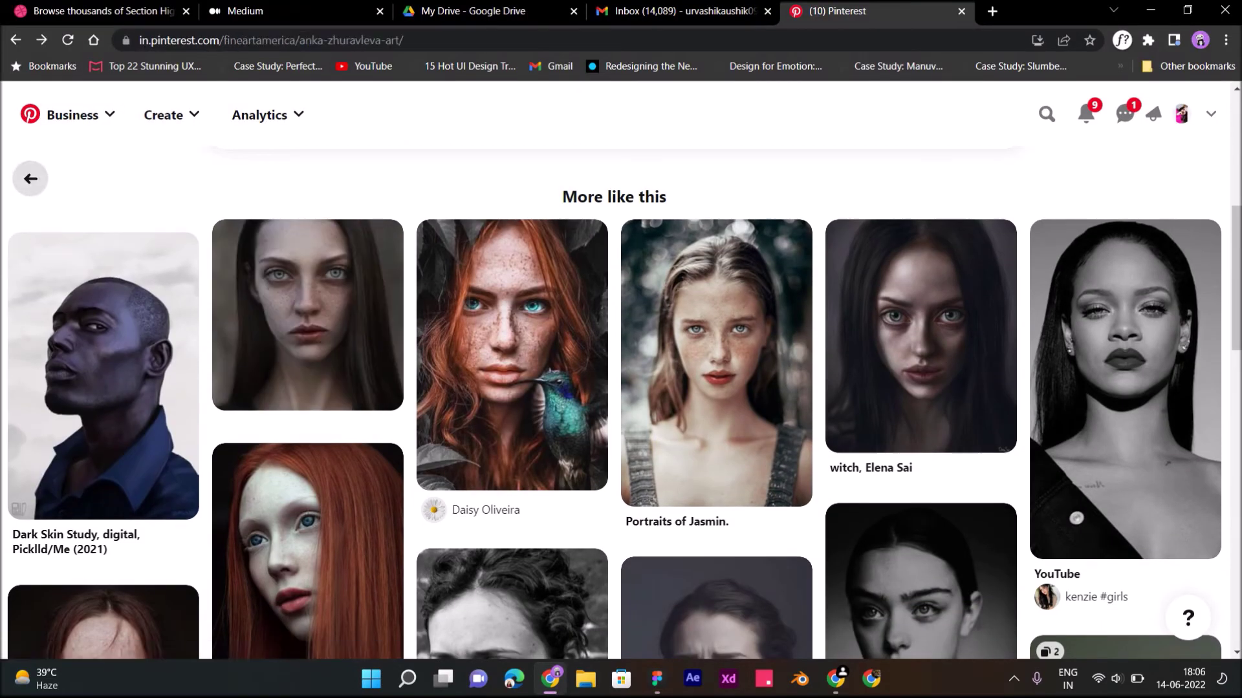
scroll(517, 485, down, 1)
scroll(518, 485, down, 1)
scroll(517, 485, down, 2)
scroll(517, 485, up, 7)
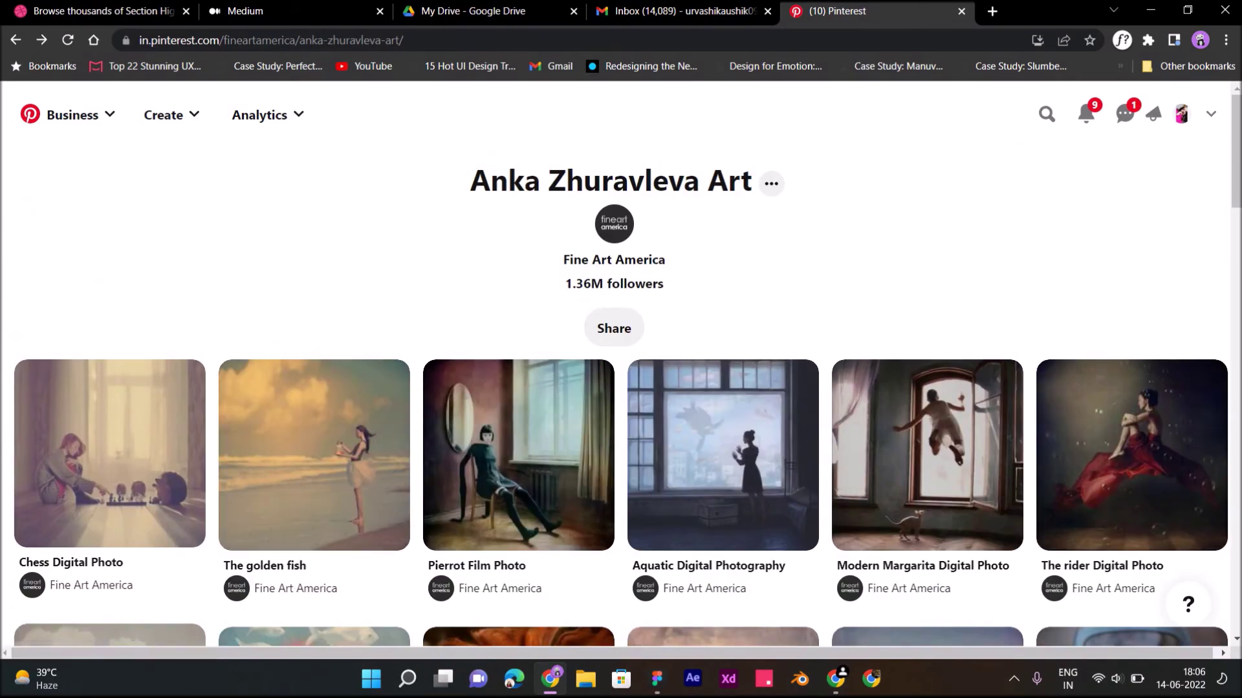
click(15, 39)
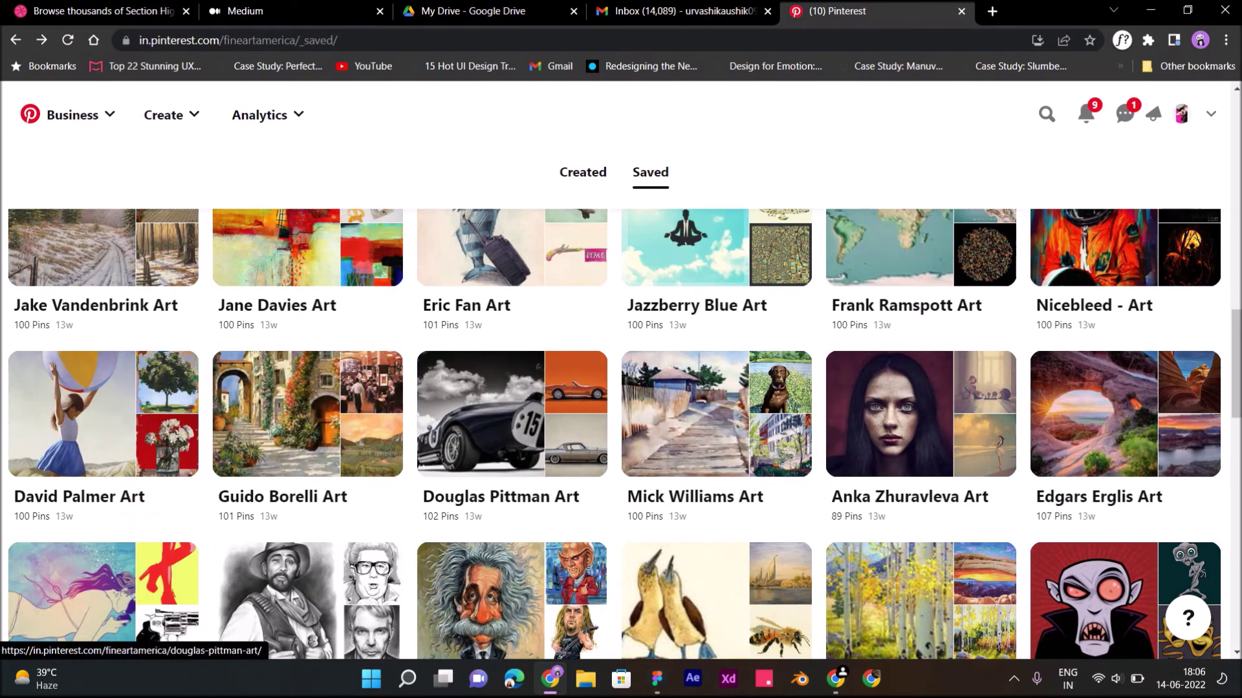
click(304, 582)
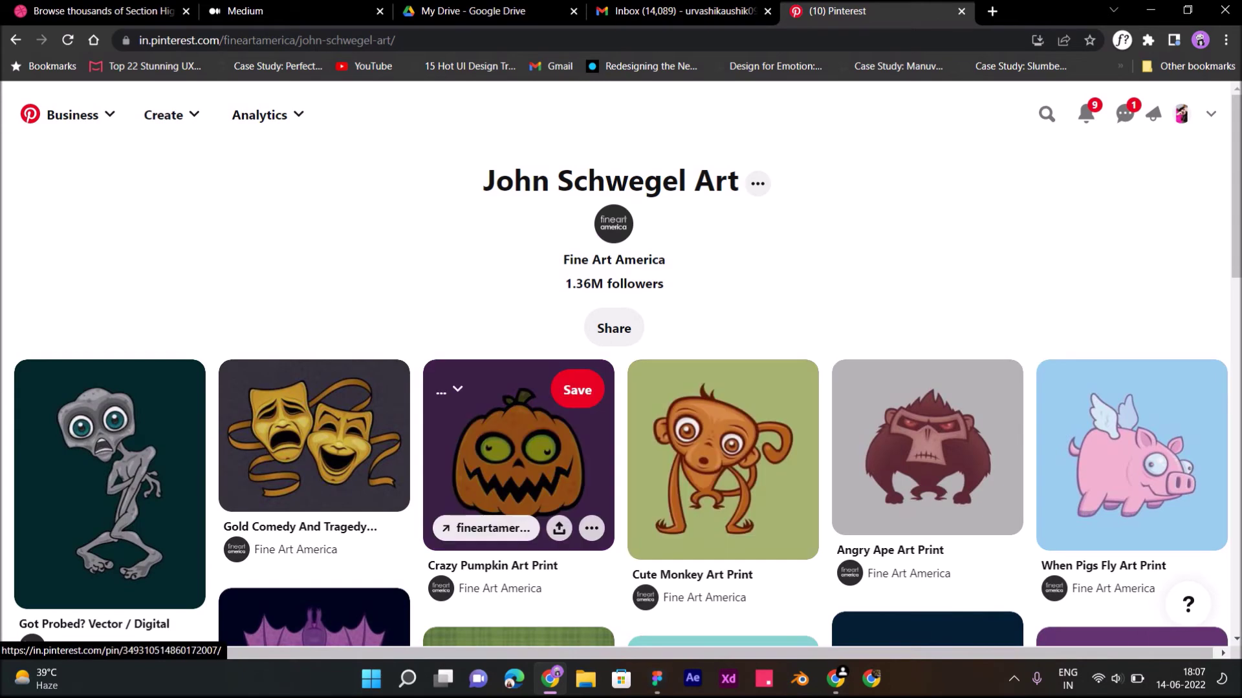
Step: Open the Crazy Pumpkin Art Print pin, copy its image, and return to Figma
click(518, 452)
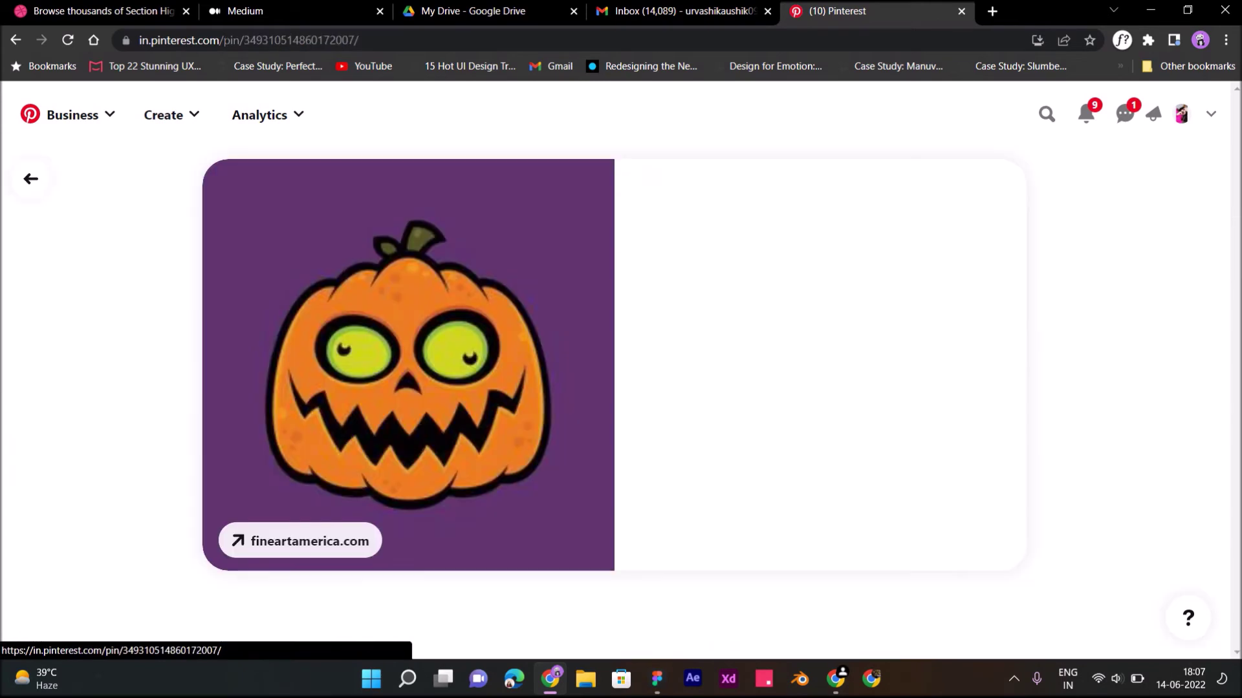
right_click(513, 405)
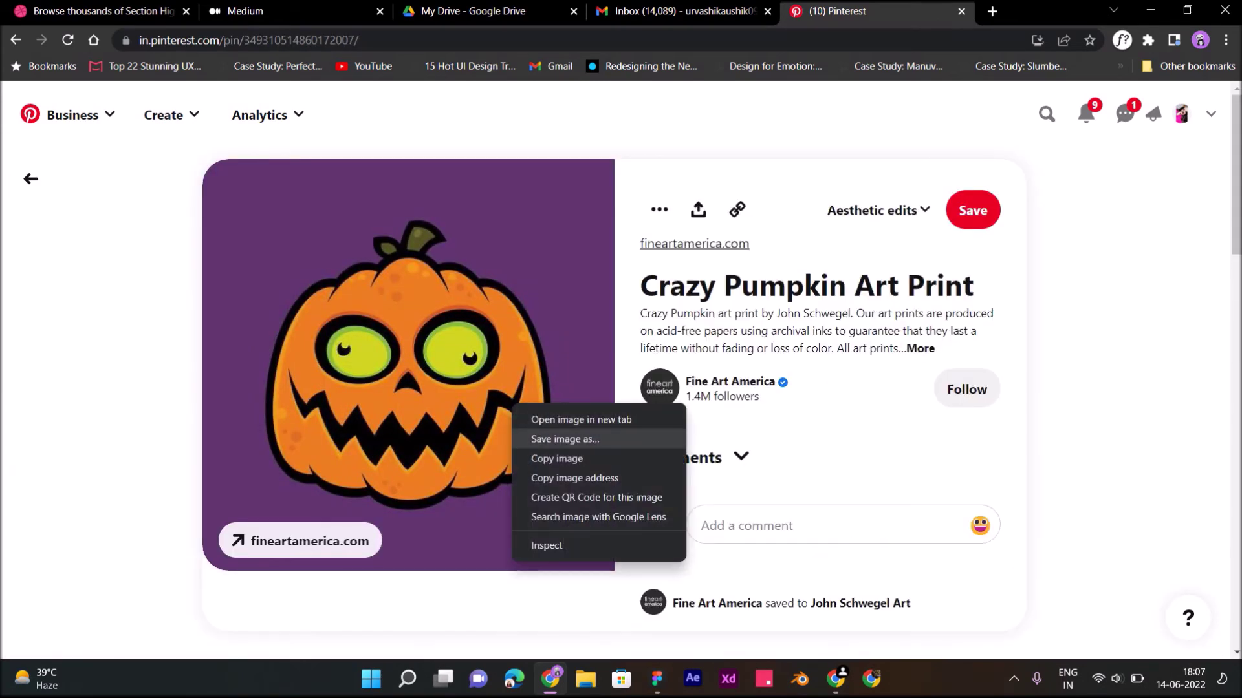
click(564, 440)
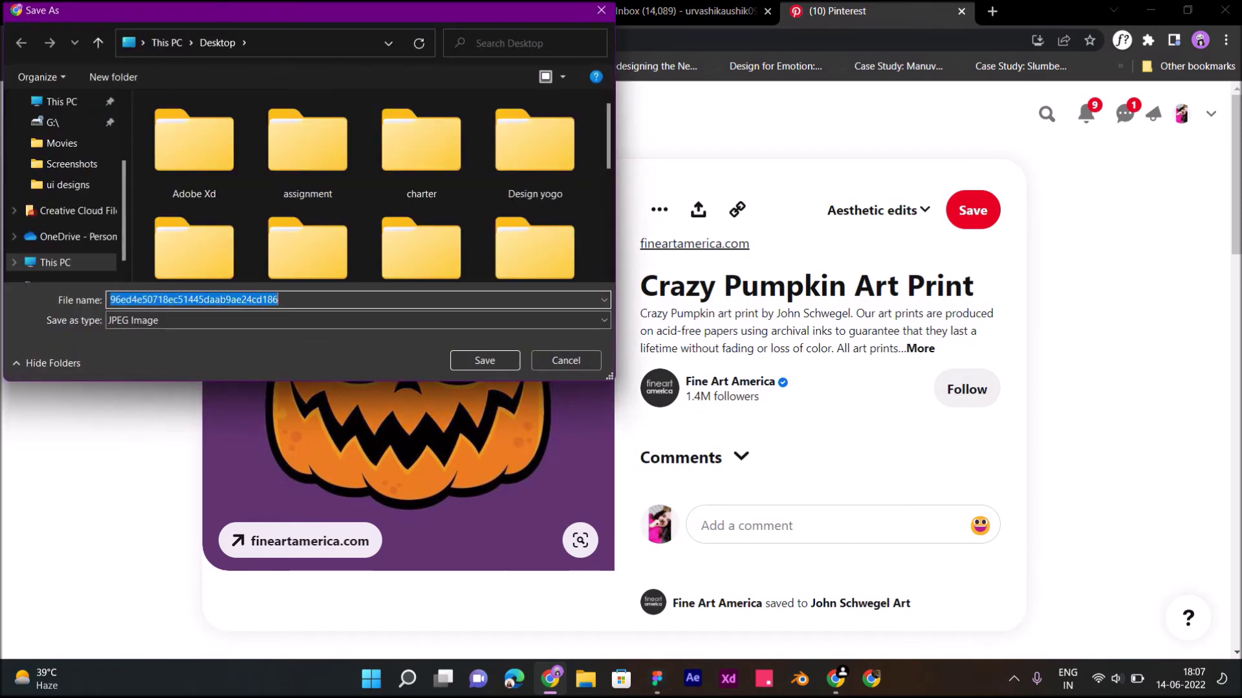
click(566, 360)
right_click(513, 407)
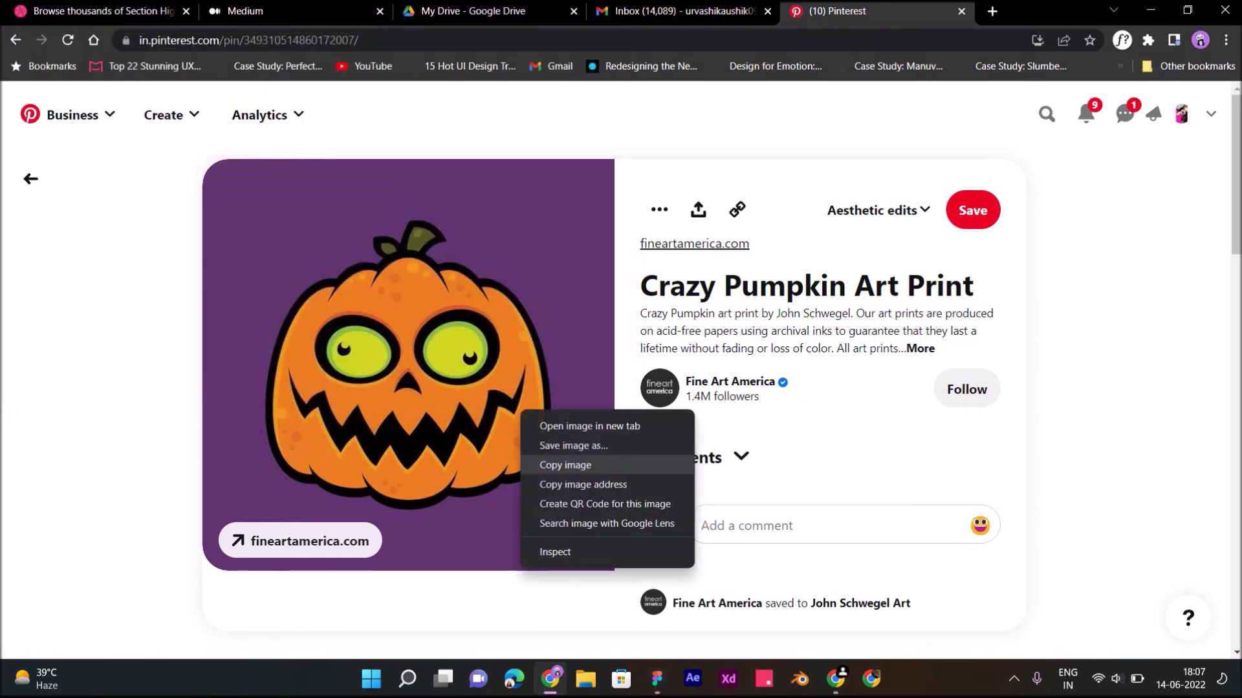
click(550, 464)
click(657, 678)
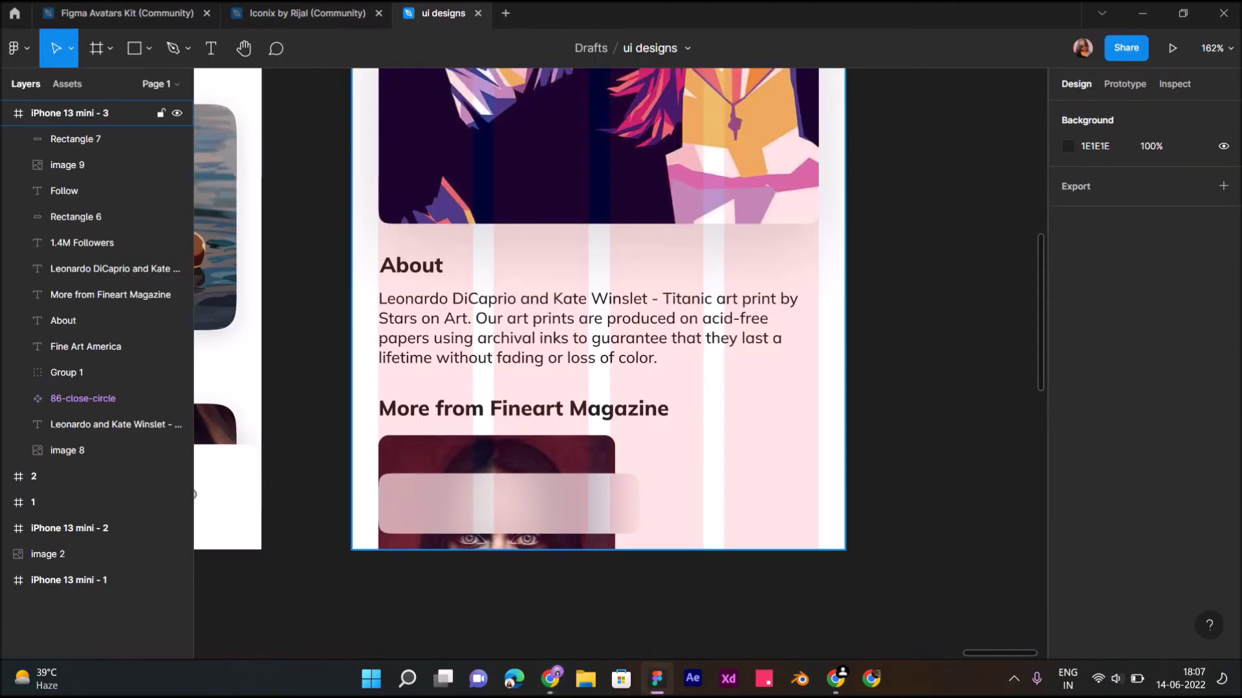
Step: Paste the pumpkin image beside the portrait, shrinking it and narrowing the portrait image to 160
key(ctrl+v)
scroll(672, 454, down, 5)
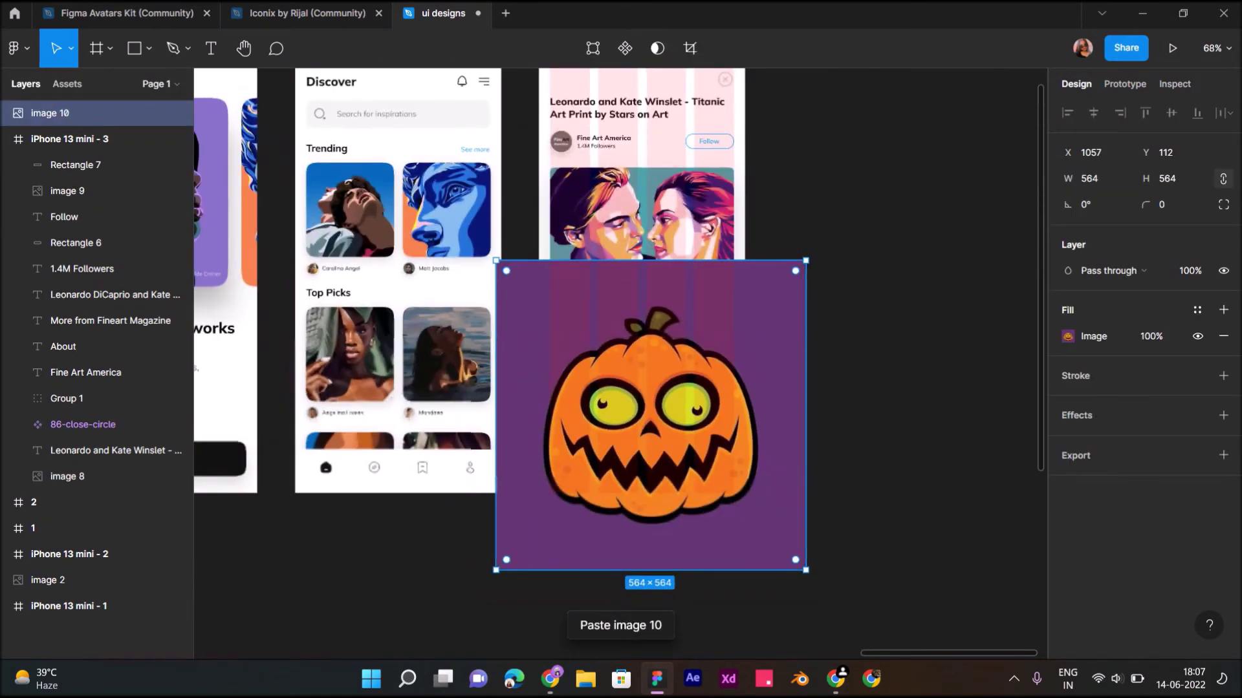
key(k)
drag(650, 571, 650, 376)
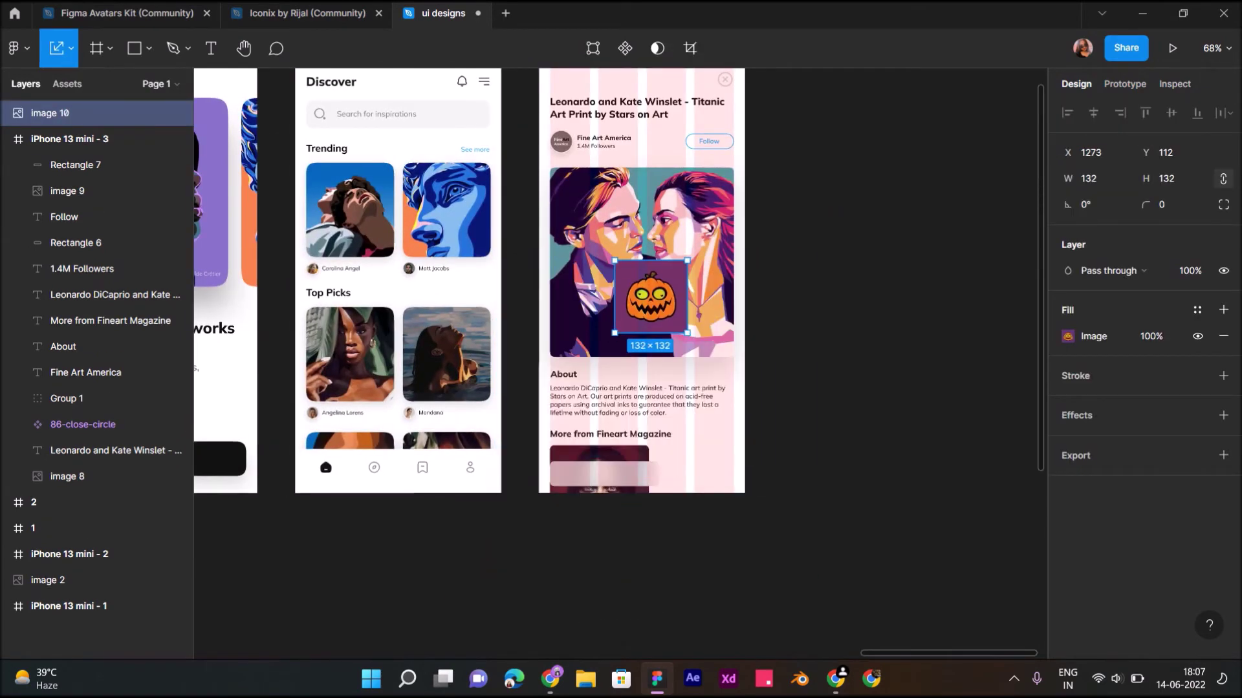
drag(650, 317, 728, 501)
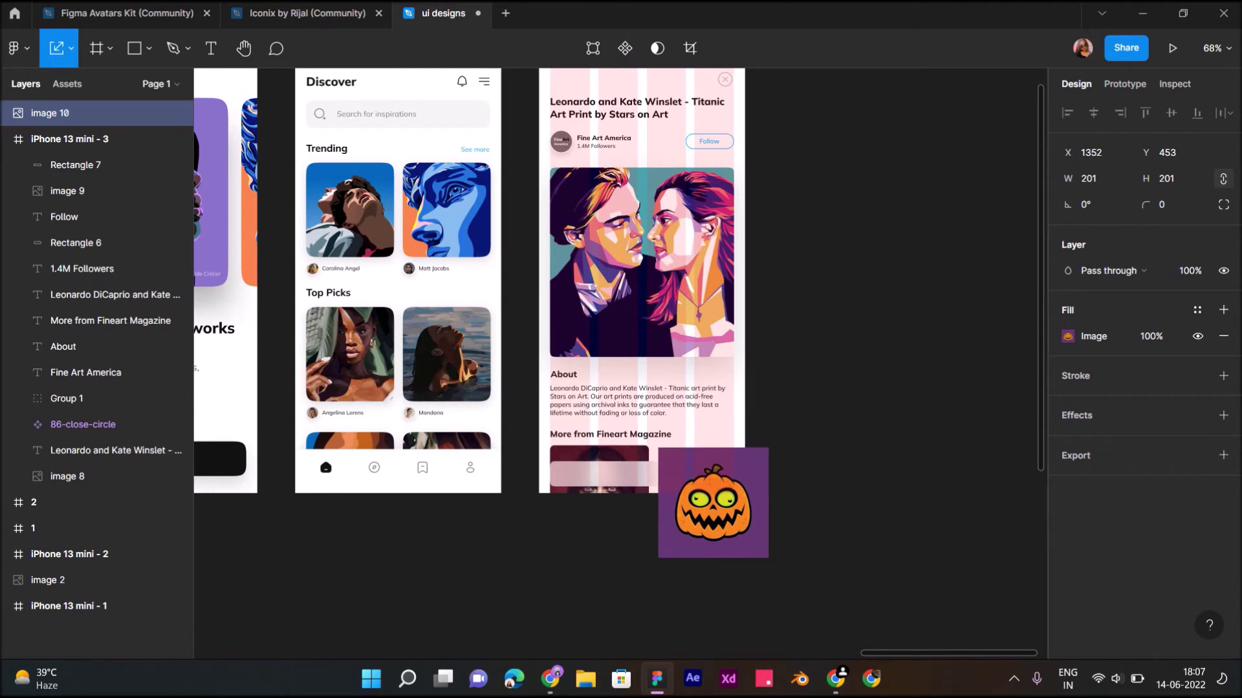
scroll(728, 502, up, 5)
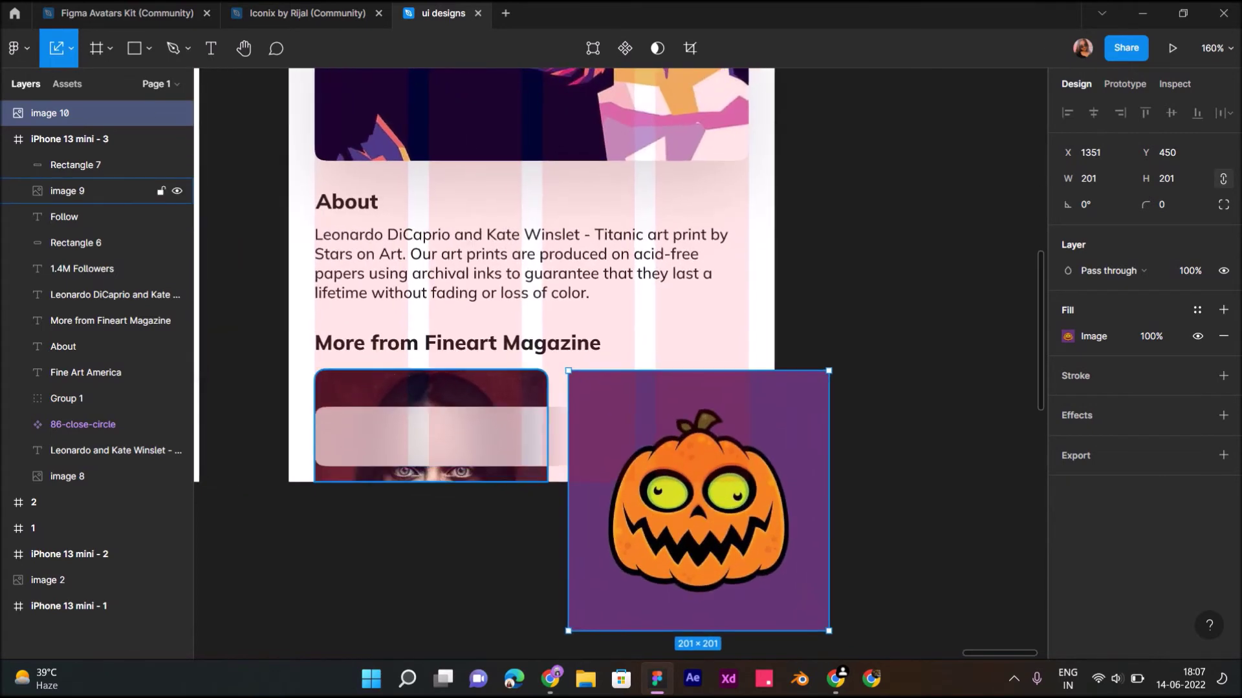
click(97, 191)
drag(547, 425, 522, 426)
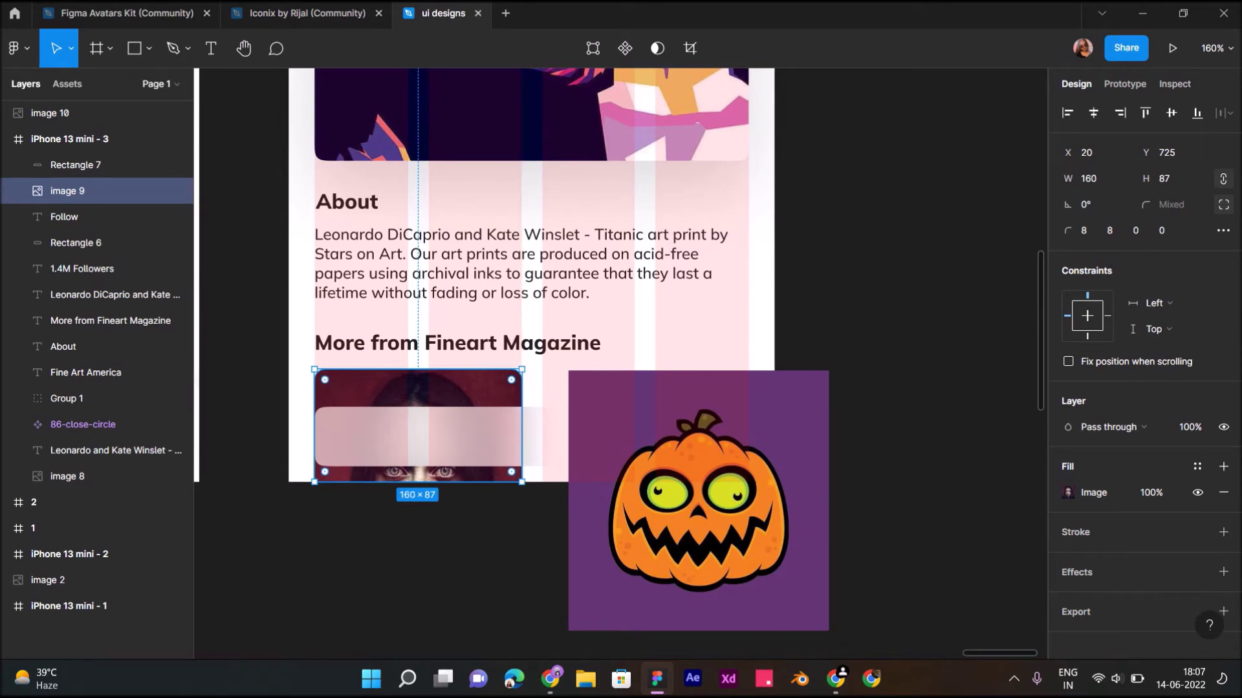
drag(699, 518, 672, 518)
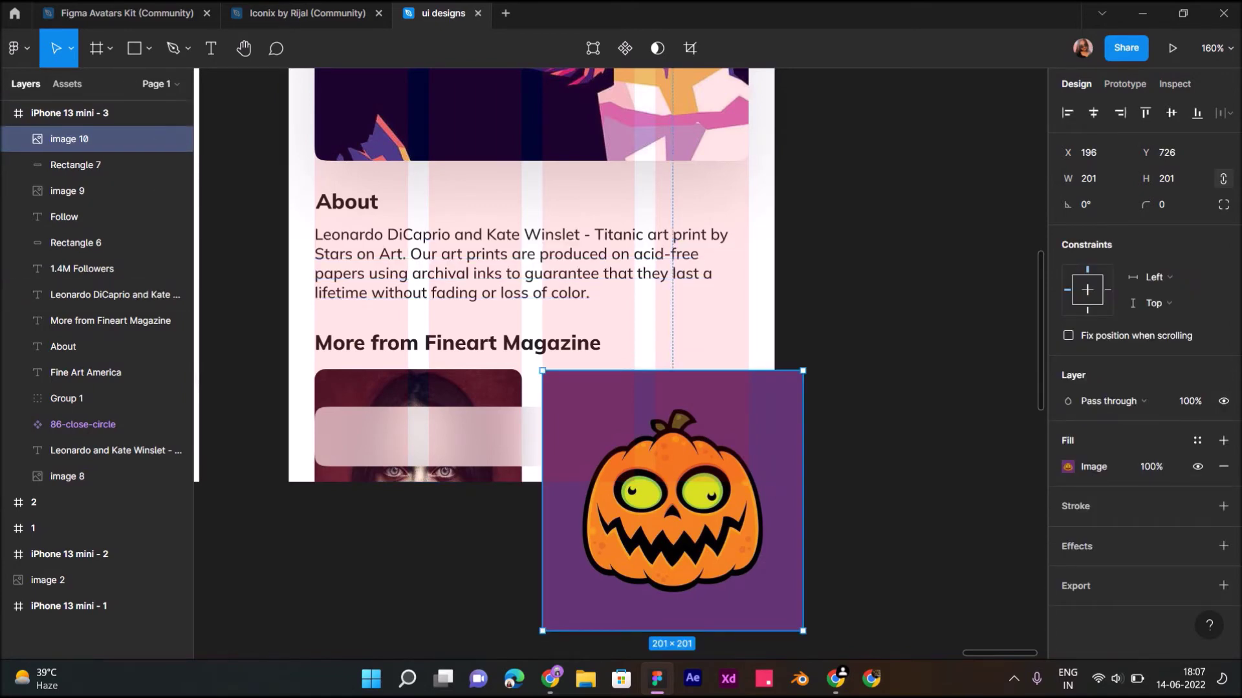
Step: Crop the pumpkin image to 159×86
click(690, 47)
mouse_move(801, 501)
mouse_down()
mouse_move(754, 501)
mouse_move(801, 500)
mouse_up()
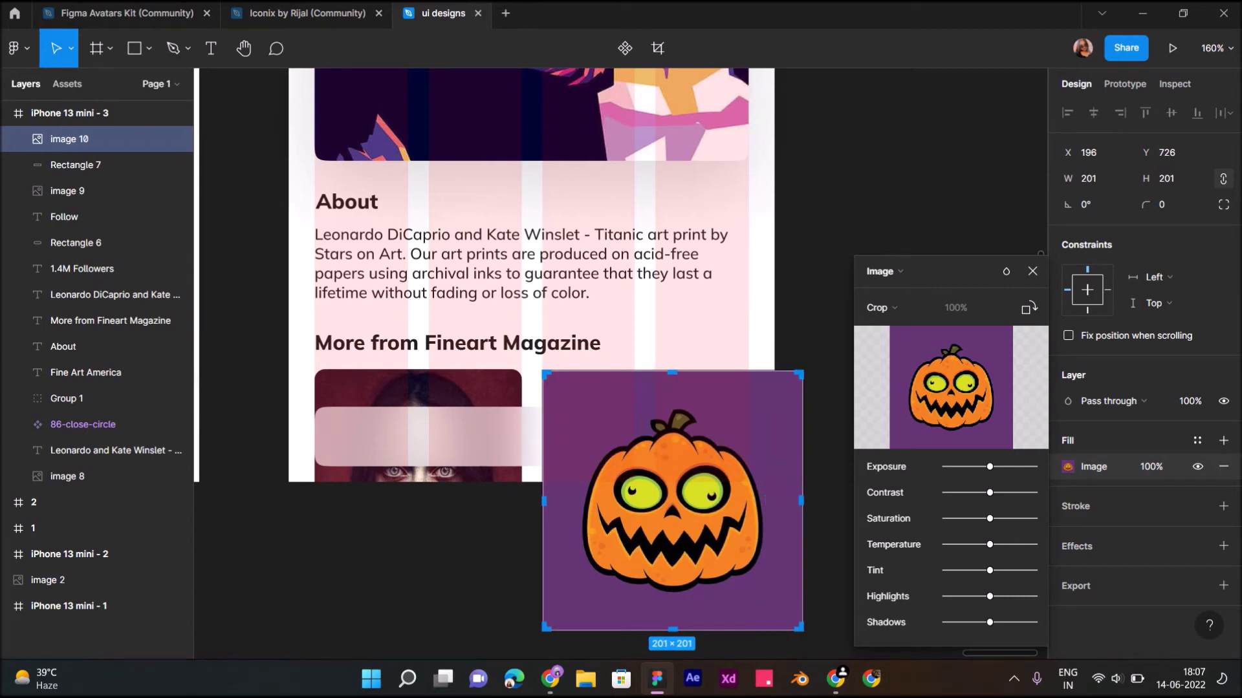
key(Escape)
mouse_move(802, 630)
mouse_down()
mouse_move(748, 615)
mouse_move(748, 554)
mouse_up()
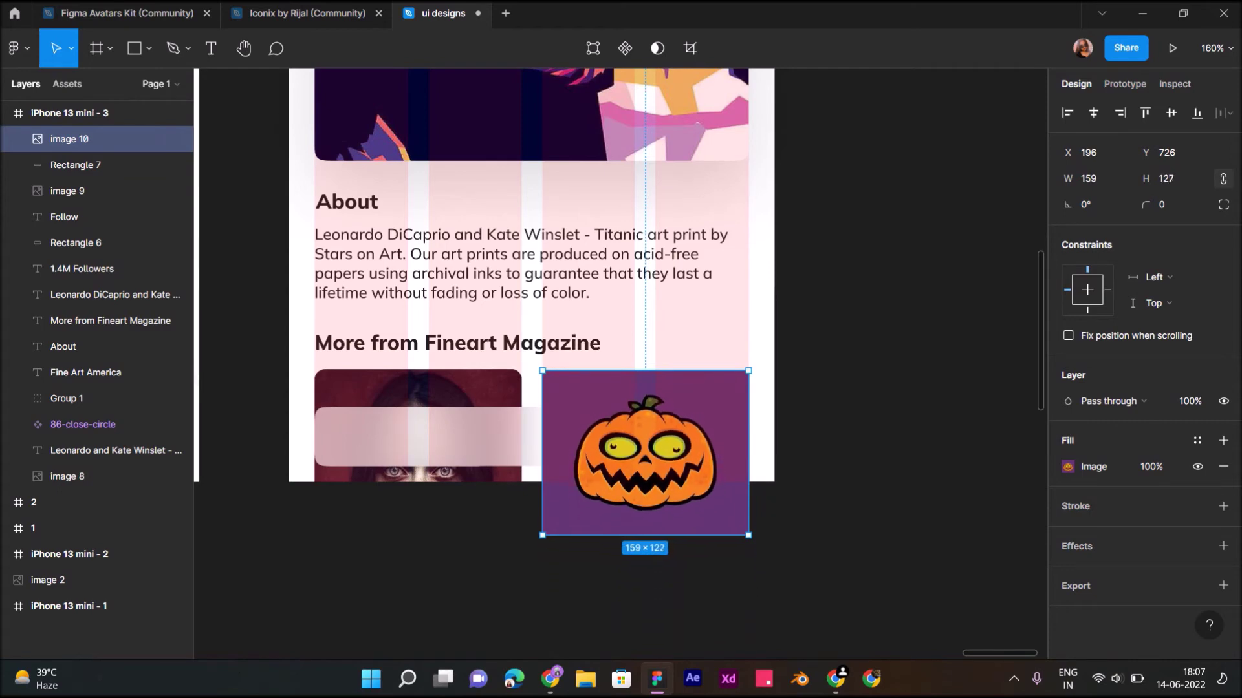
key(ctrl+z)
key(ctrl+z)
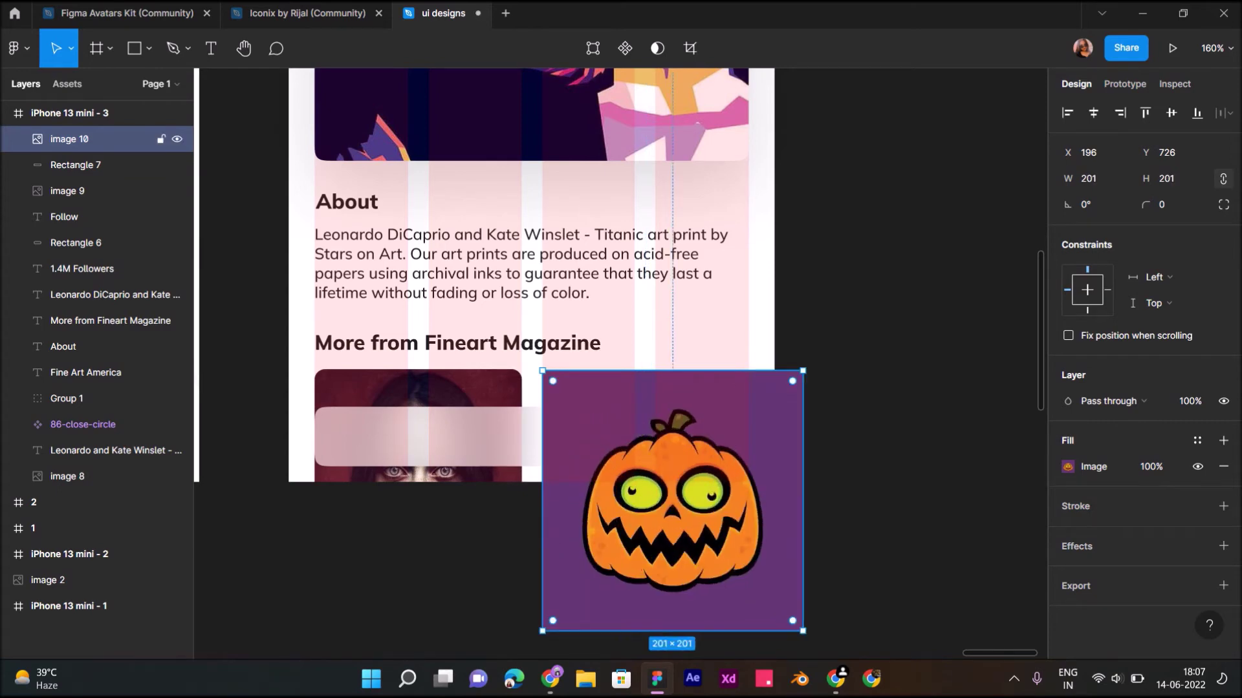
click(690, 48)
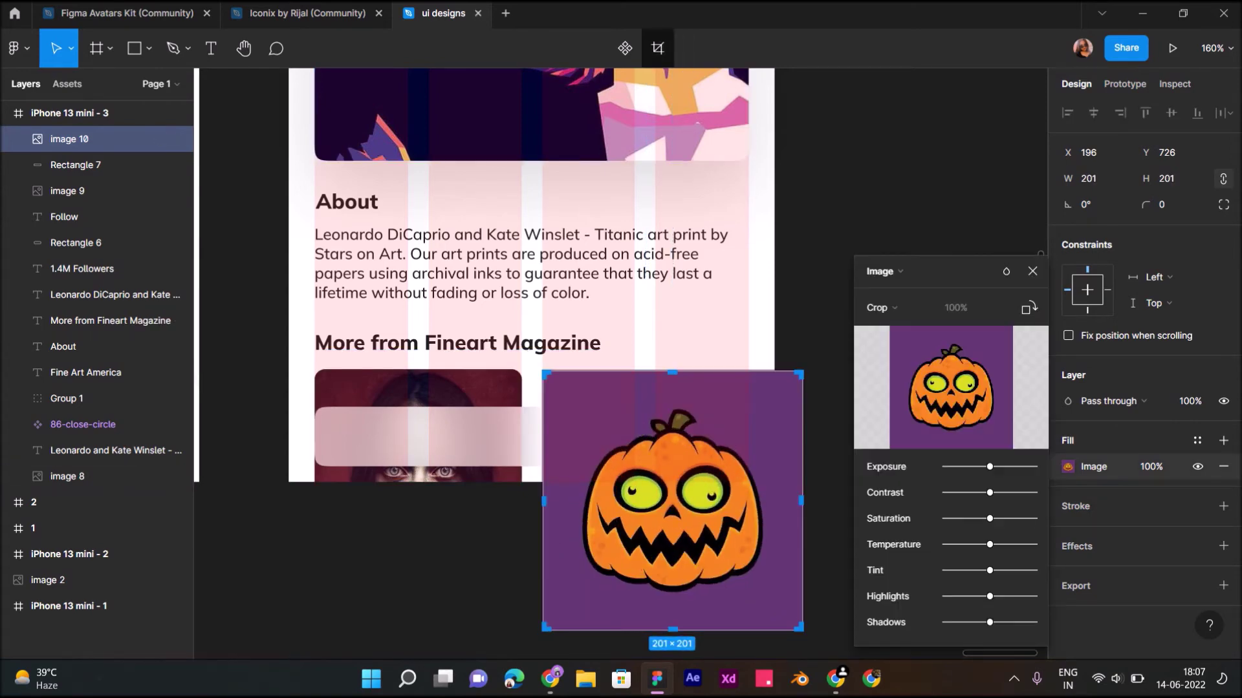
drag(801, 501, 747, 501)
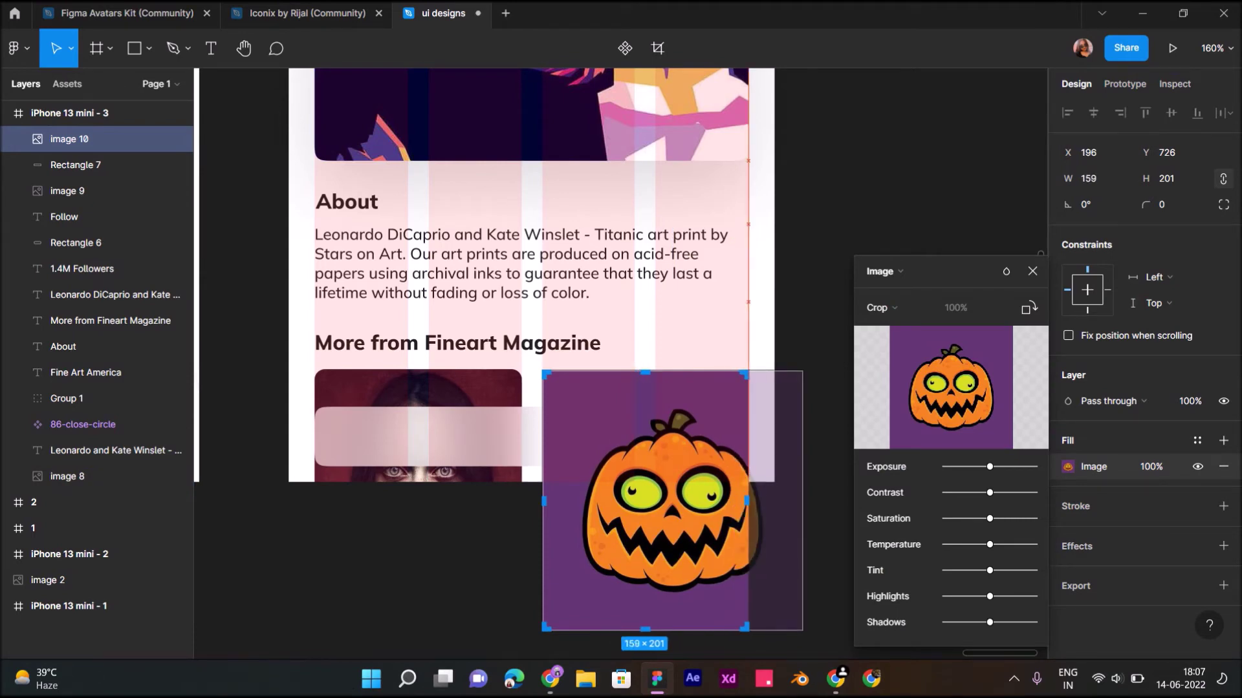
drag(645, 627, 645, 480)
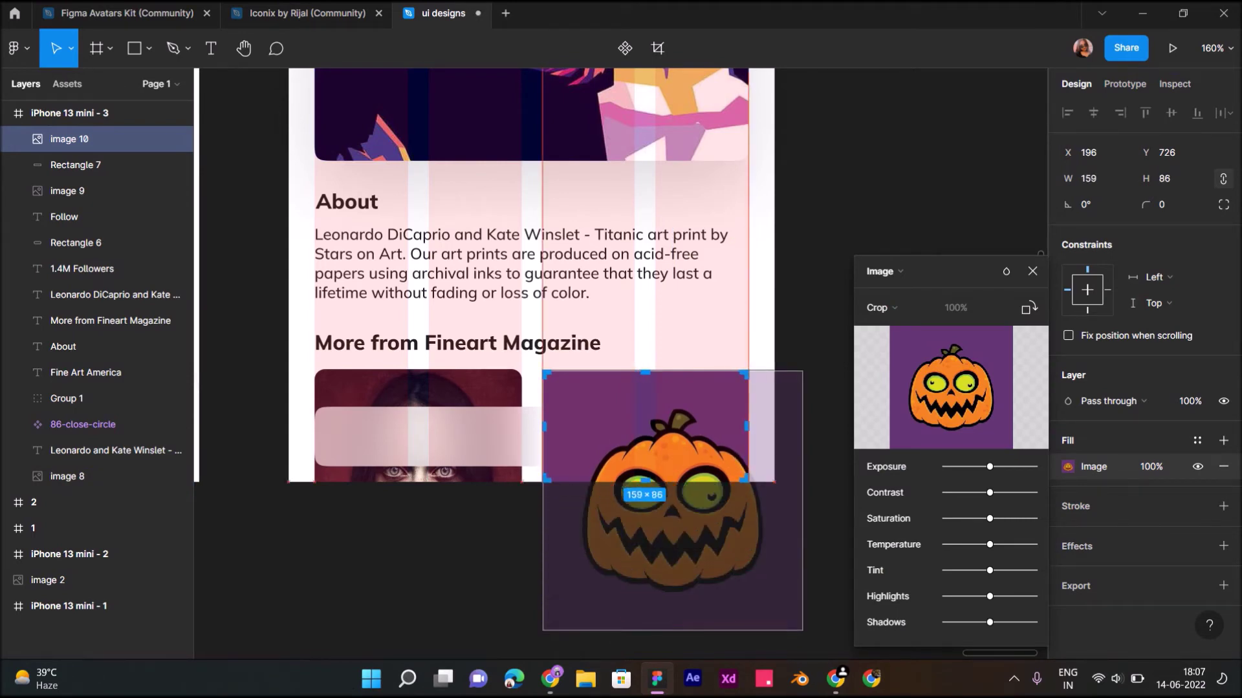
key(Return)
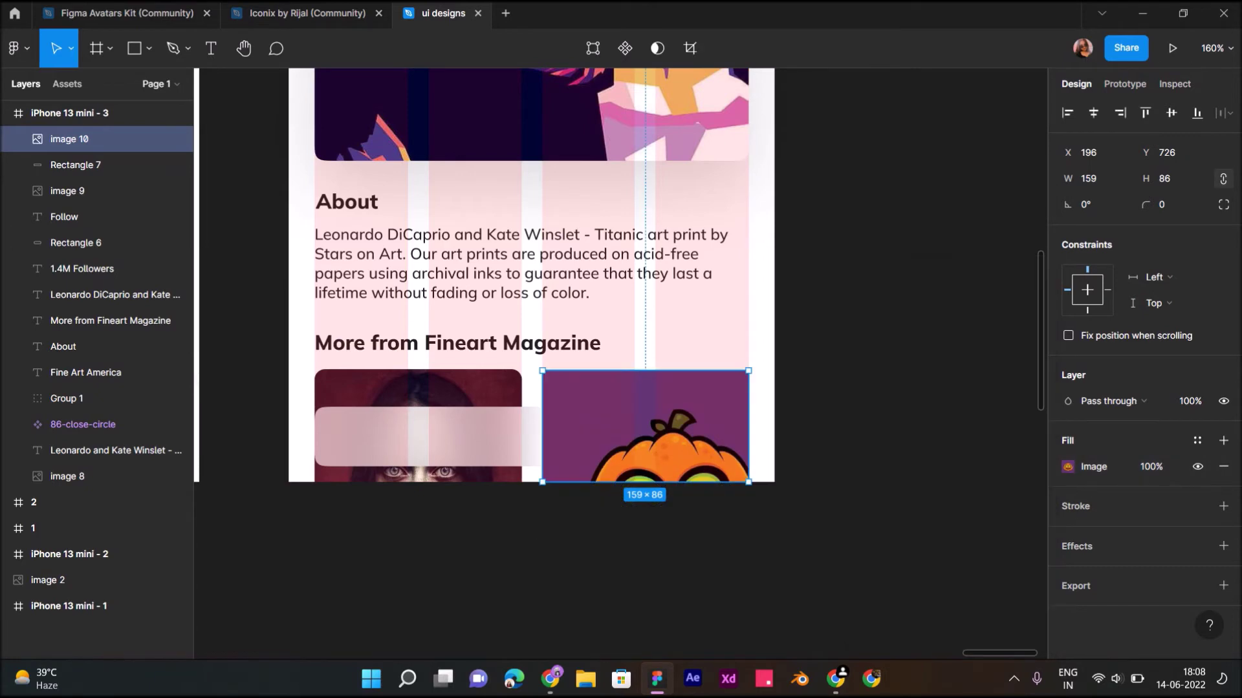
Step: Set the pumpkin image's independent corner radii to 8, 8, 0, 0
click(1222, 204)
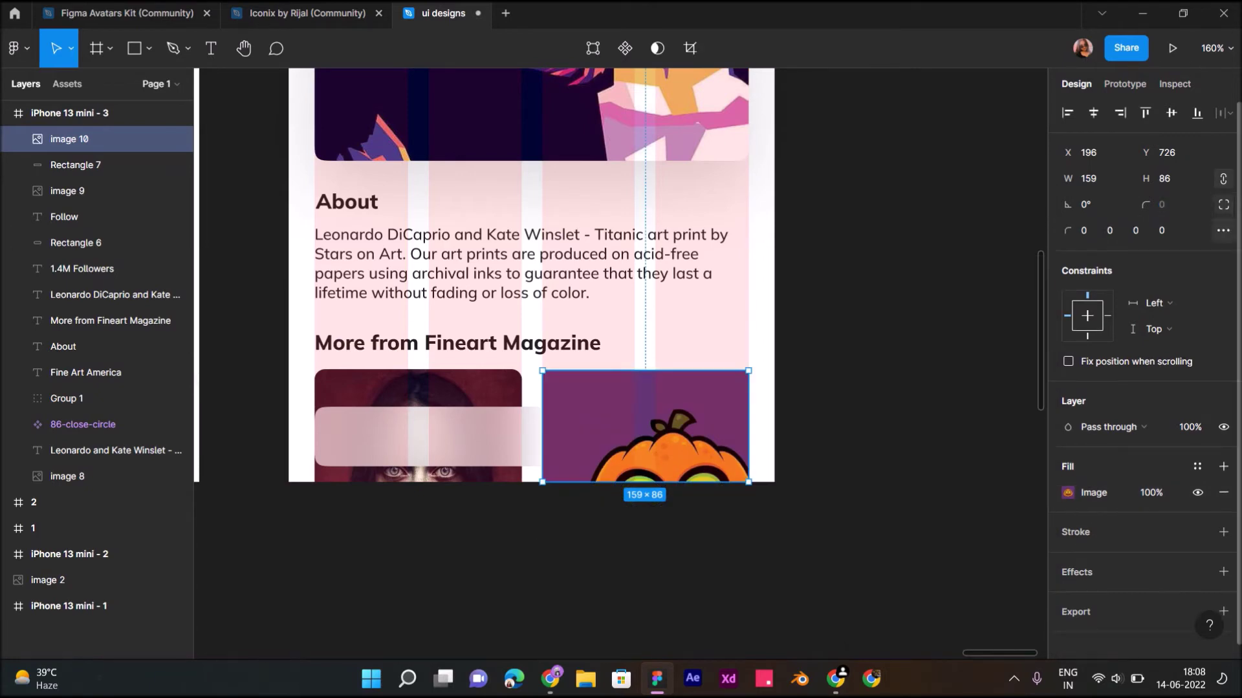
click(1084, 230)
text(8)
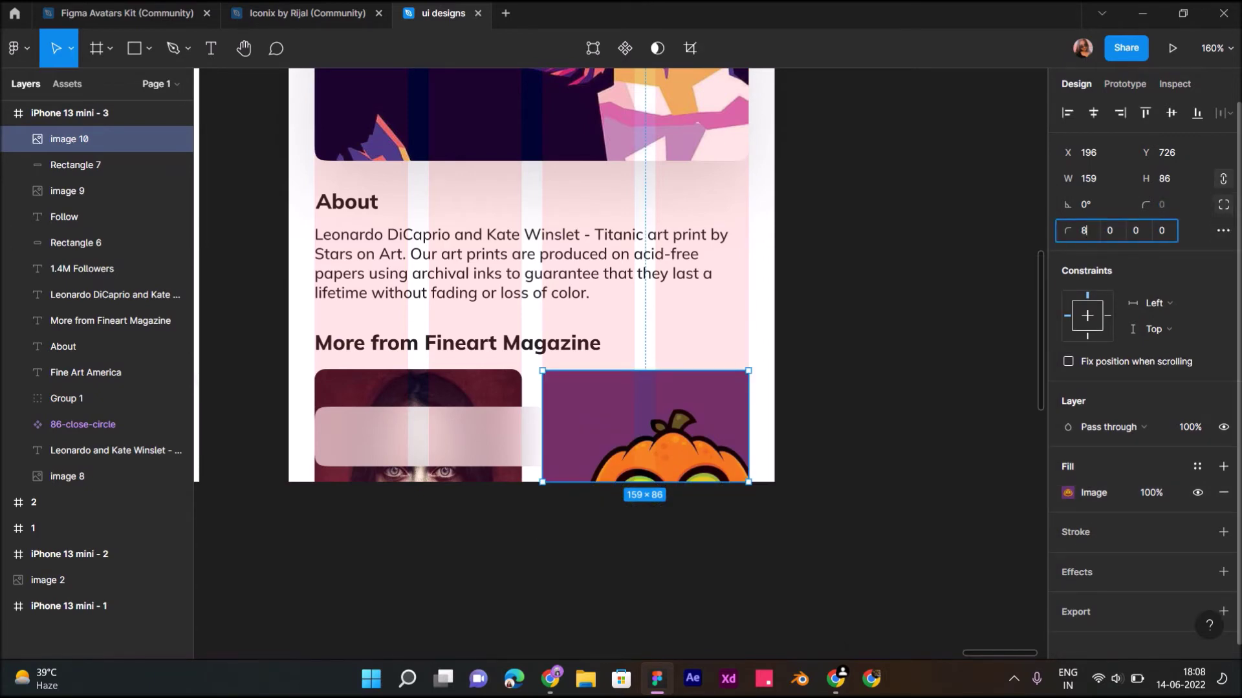
key(Tab)
key(Escape)
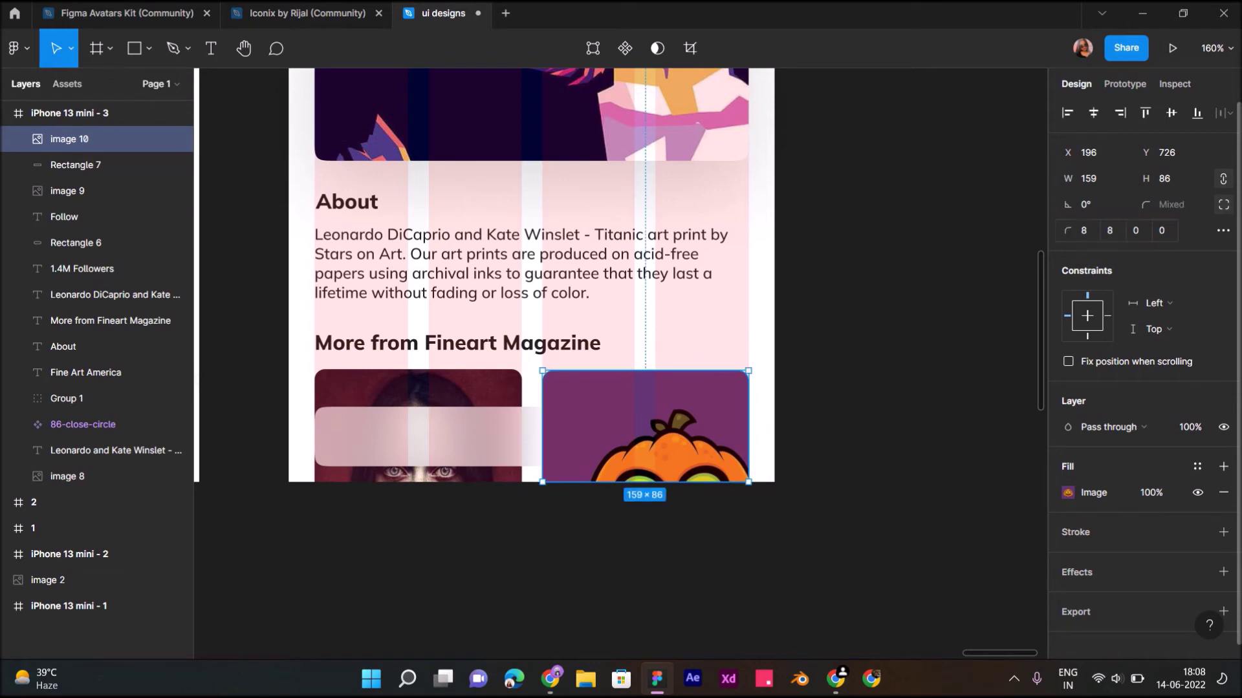
key(Escape)
scroll(850, 282, down, 2)
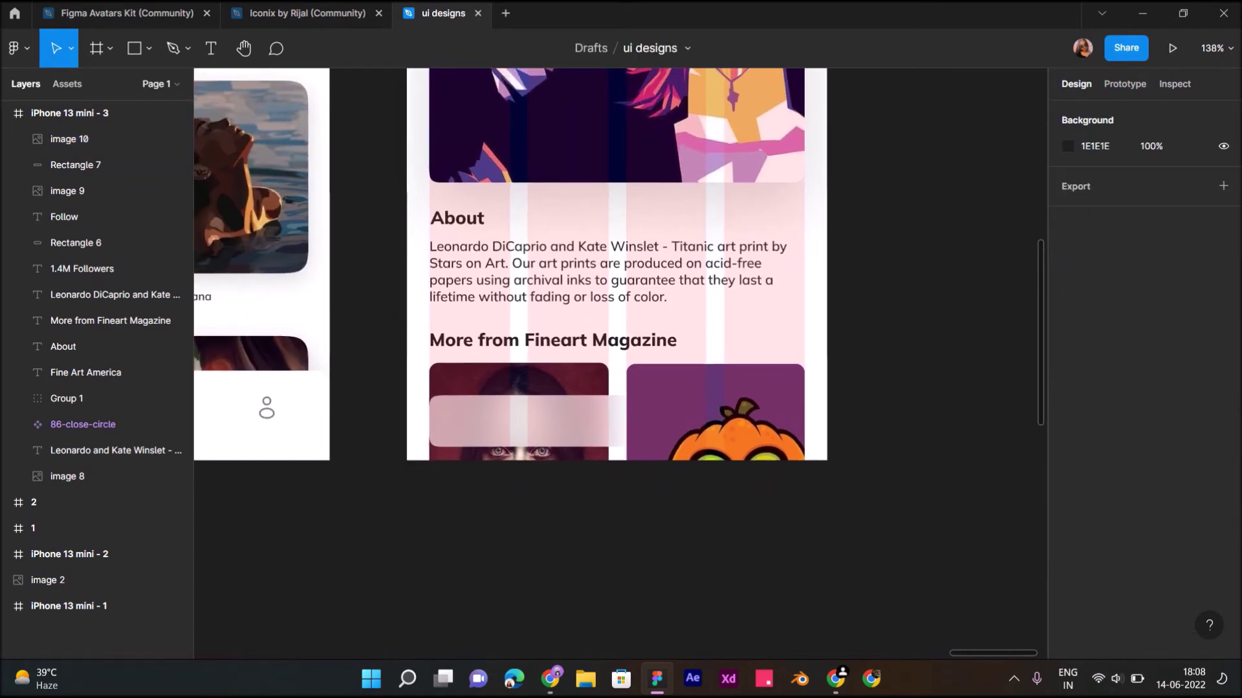
Step: Move the frosted pill Rectangle 7 above the pumpkin image in Layers
click(76, 165)
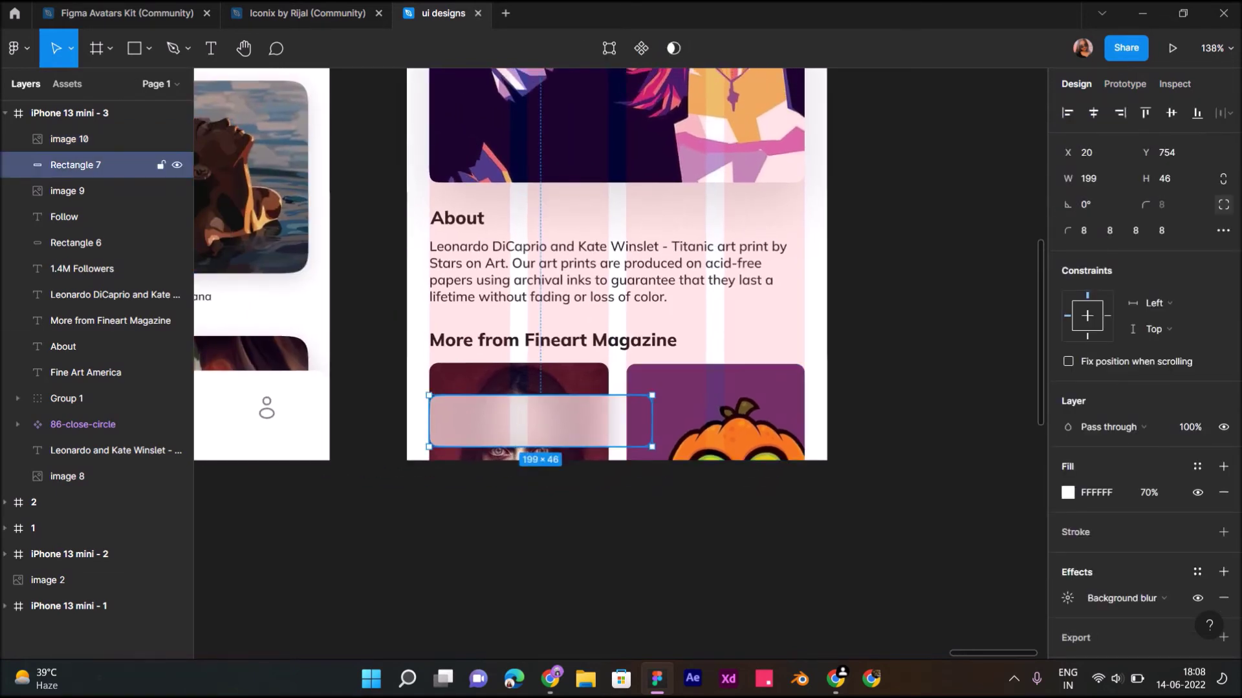
drag(75, 165, 76, 129)
key(Escape)
ctrl+scroll(543, 511, up, 2)
ctrl+scroll(538, 505, up, 2)
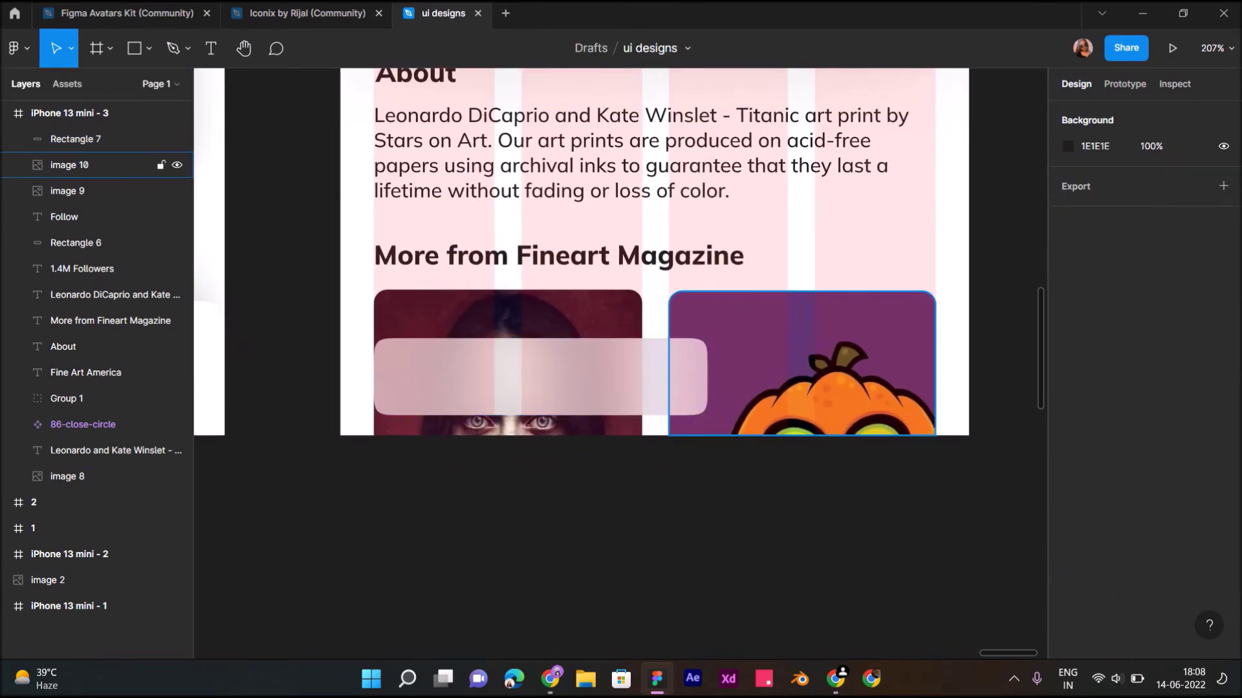
ctrl+scroll(631, 453, down, 2)
scroll(631, 453, up, 5)
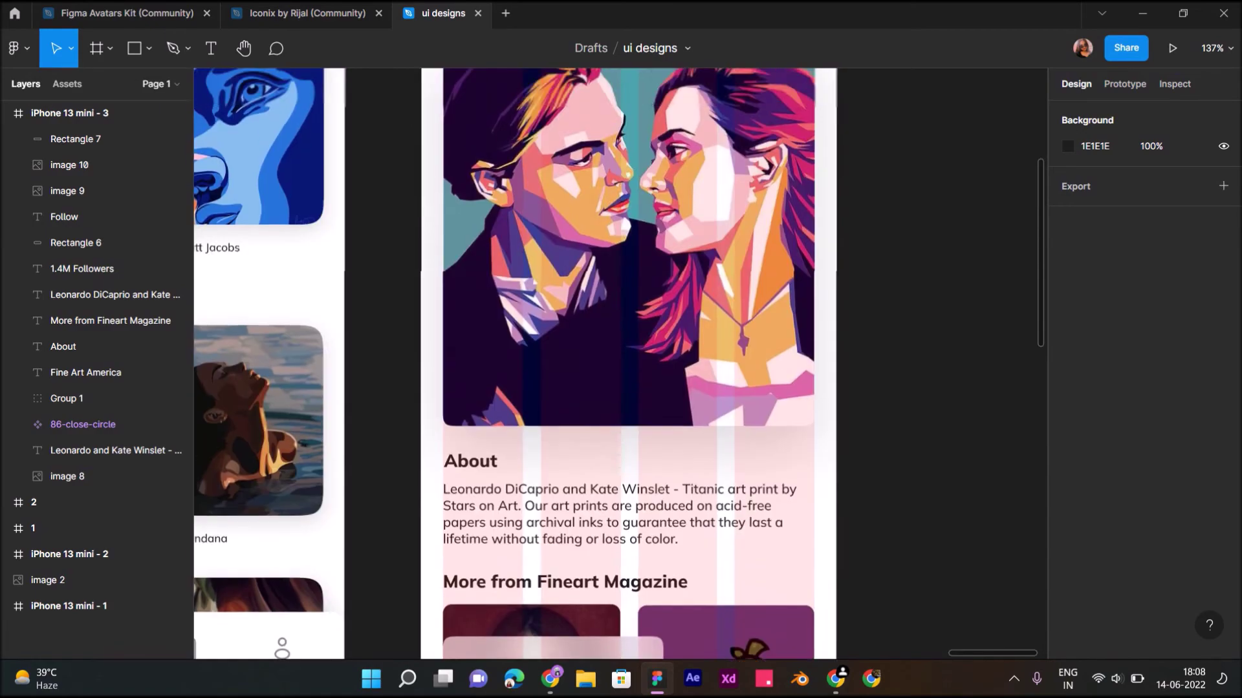
scroll(631, 453, up, 4)
Step: Hide the iPhone 13 mini - 3 frame's column layout grid and switch to the Iconix file
click(69, 112)
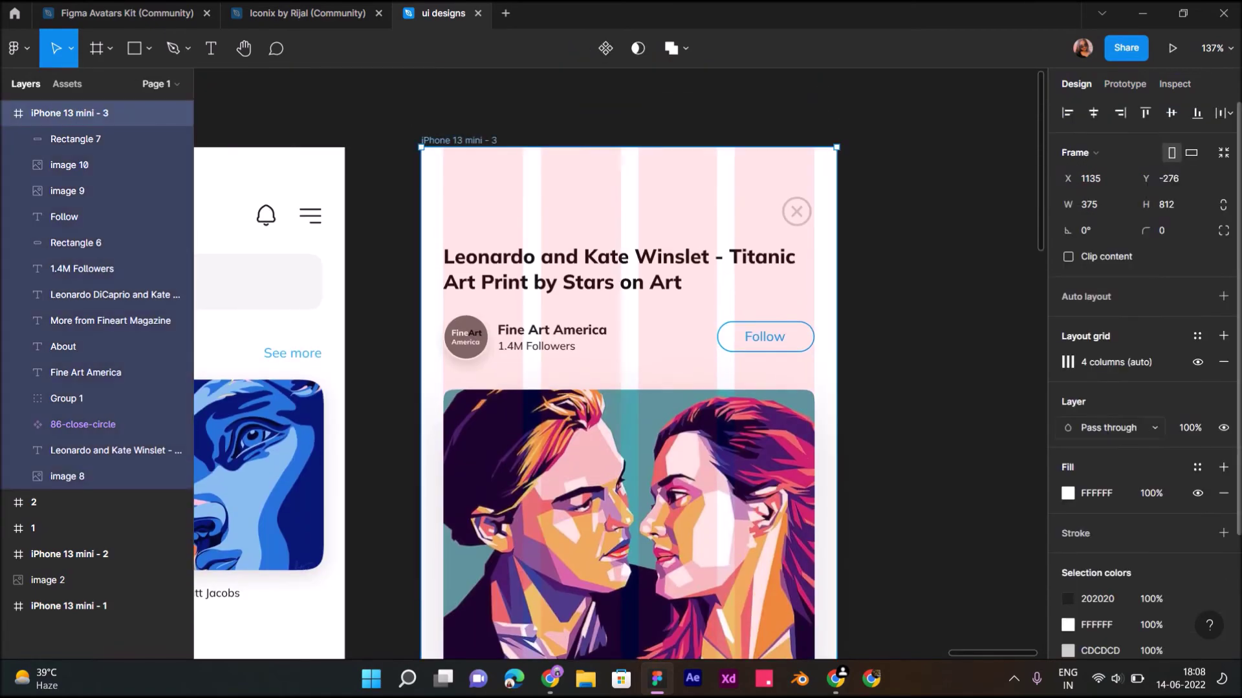
click(1197, 363)
scroll(628, 388, down, 5)
scroll(627, 388, down, 4)
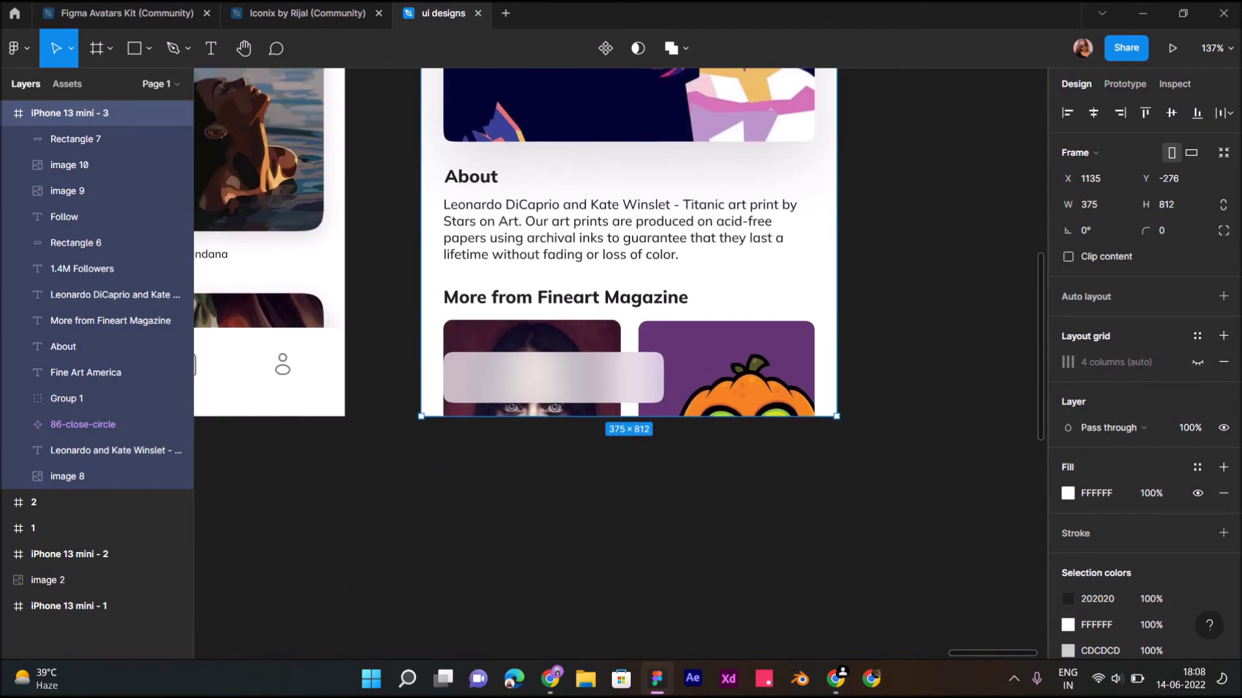
scroll(627, 388, up, 1)
ctrl+scroll(578, 381, up, 5)
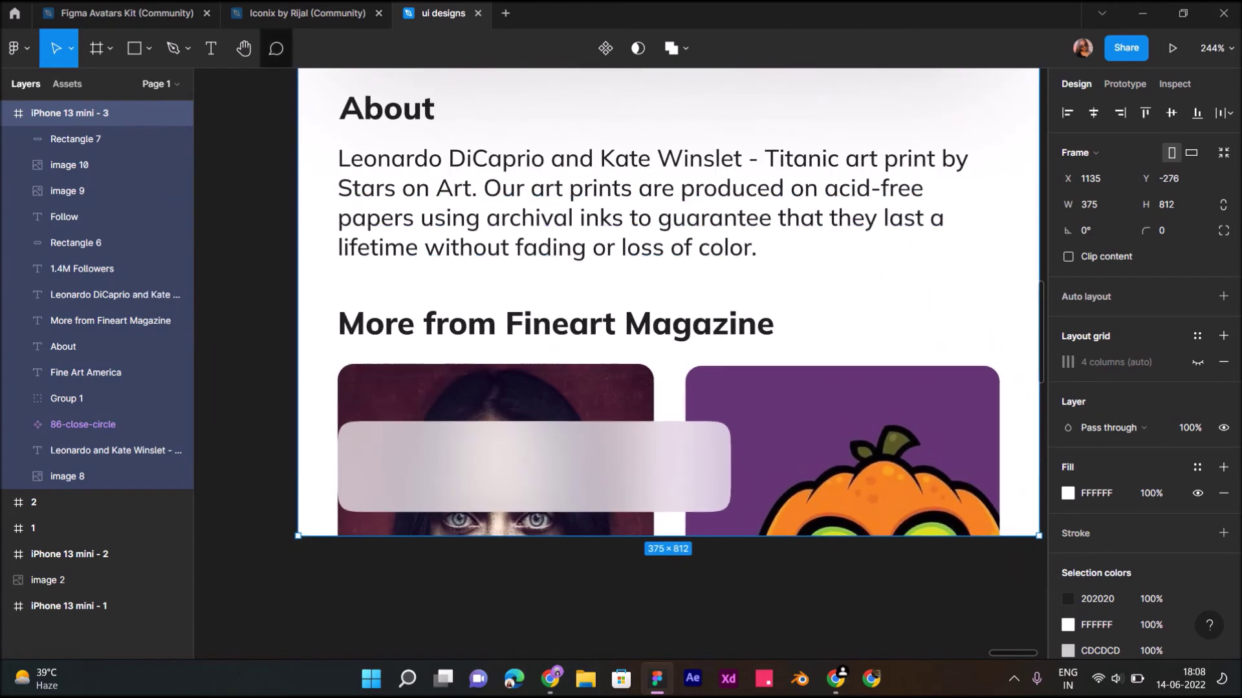
click(304, 13)
key(Escape)
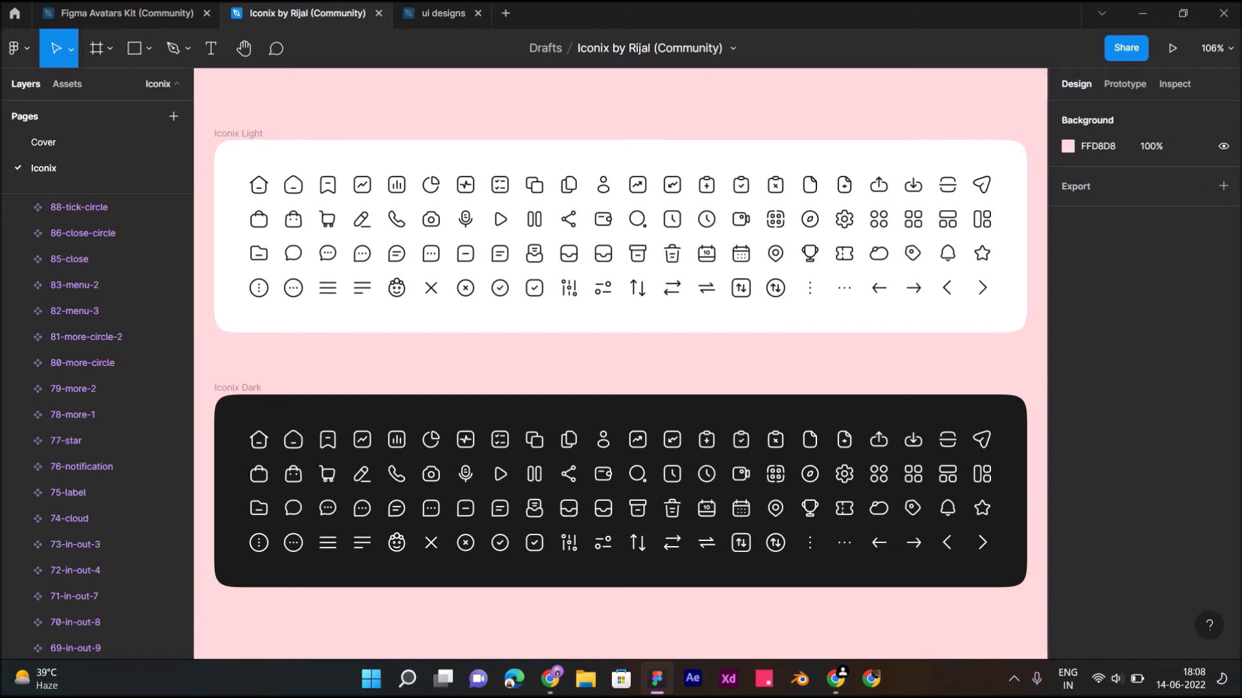
Step: Go from the Figma home browser back to the ui designs file, briefly revisiting Iconix
click(14, 12)
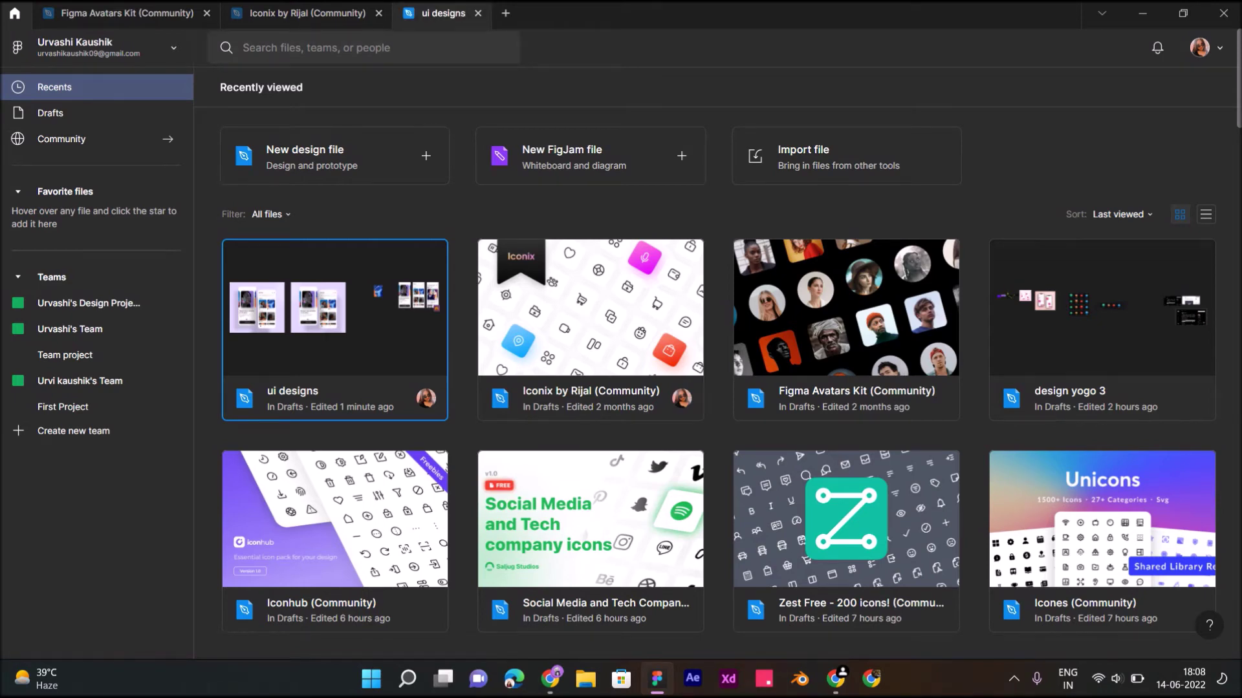
click(443, 13)
click(307, 13)
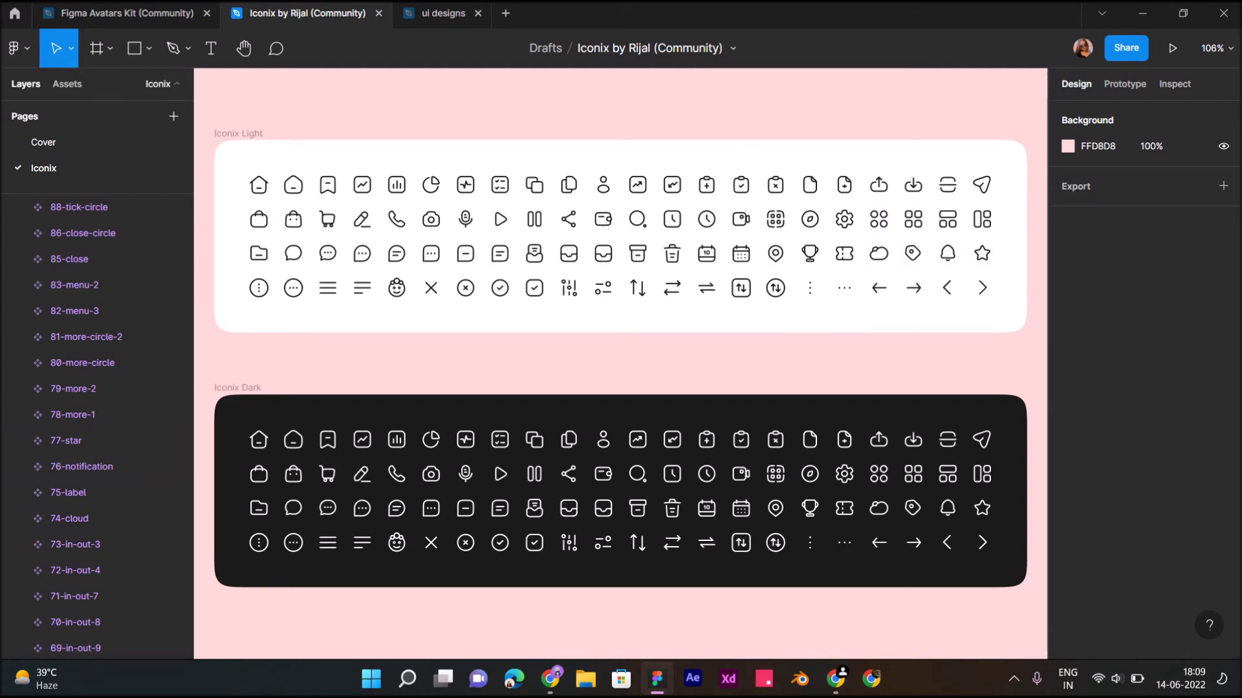
click(443, 13)
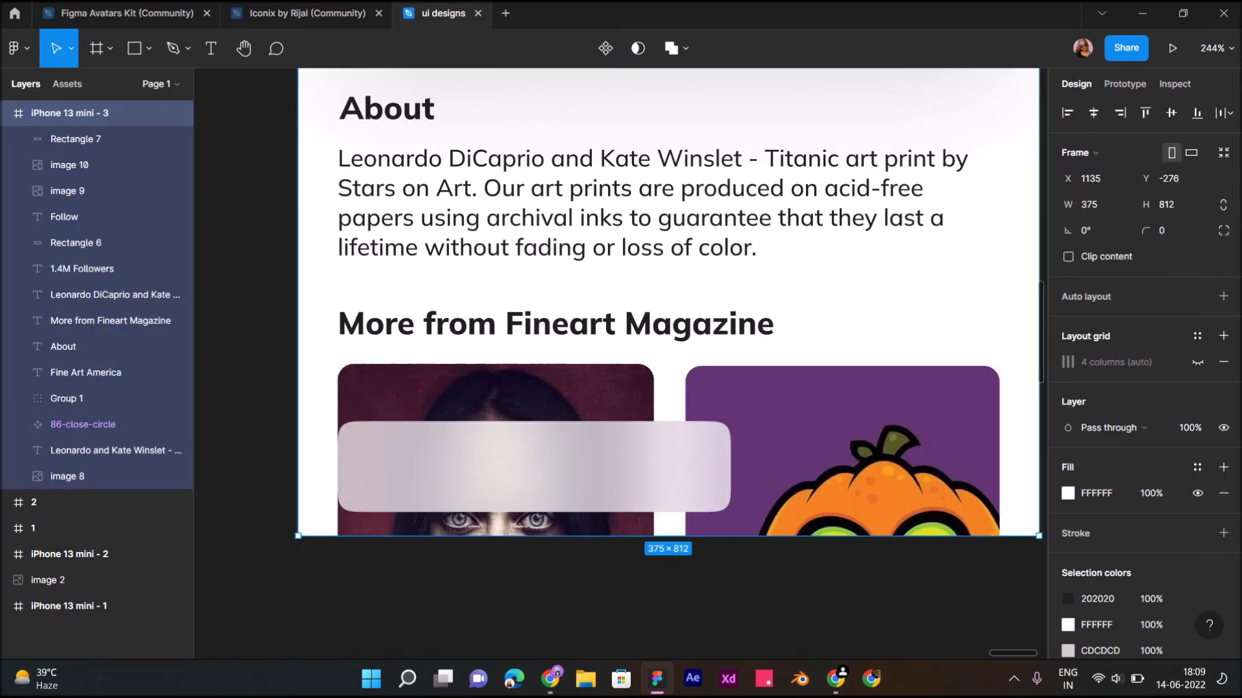
Step: Launch the Phosphor Icons plugin and place a FolderOpen icon below the frame
click(18, 48)
mouse_move(47, 270)
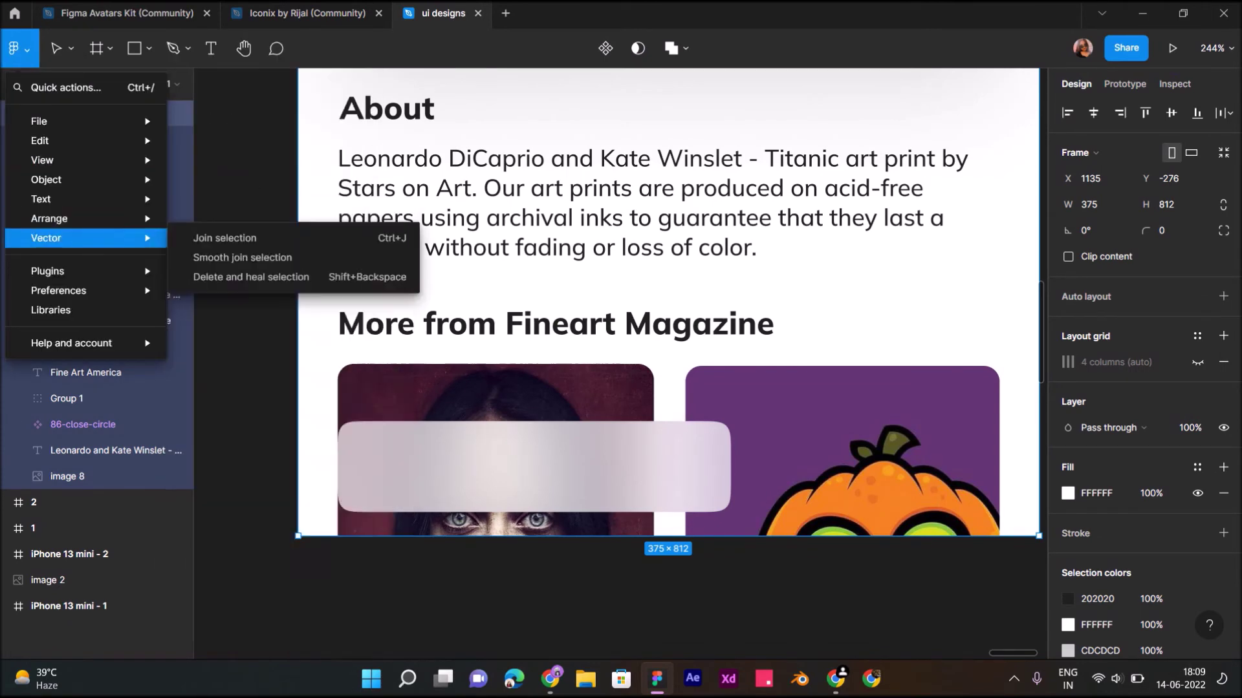
scroll(268, 453, down, 4)
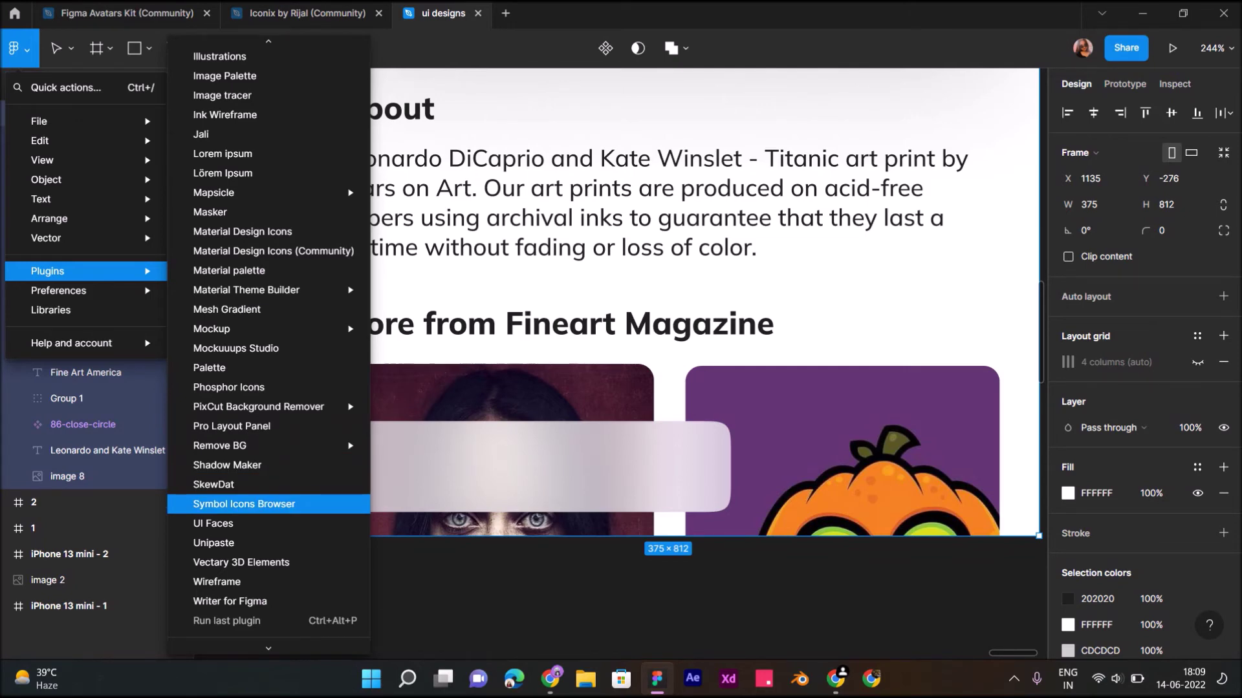
scroll(245, 504, up, 1)
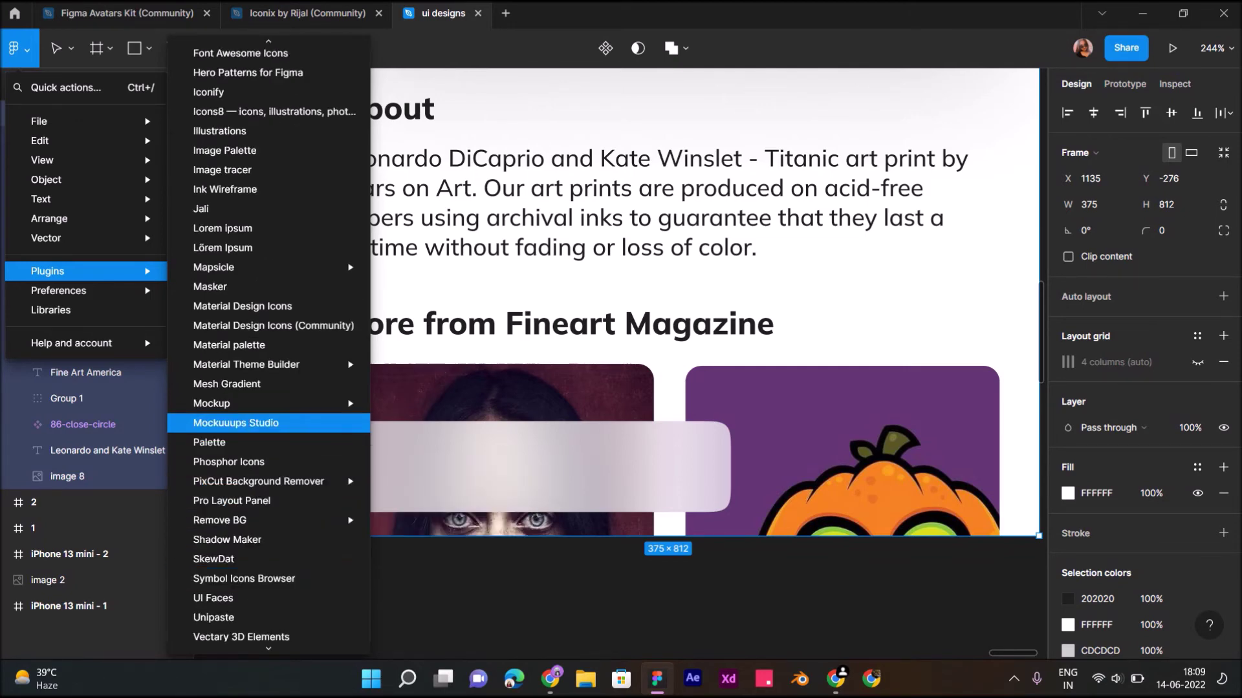
key(Escape)
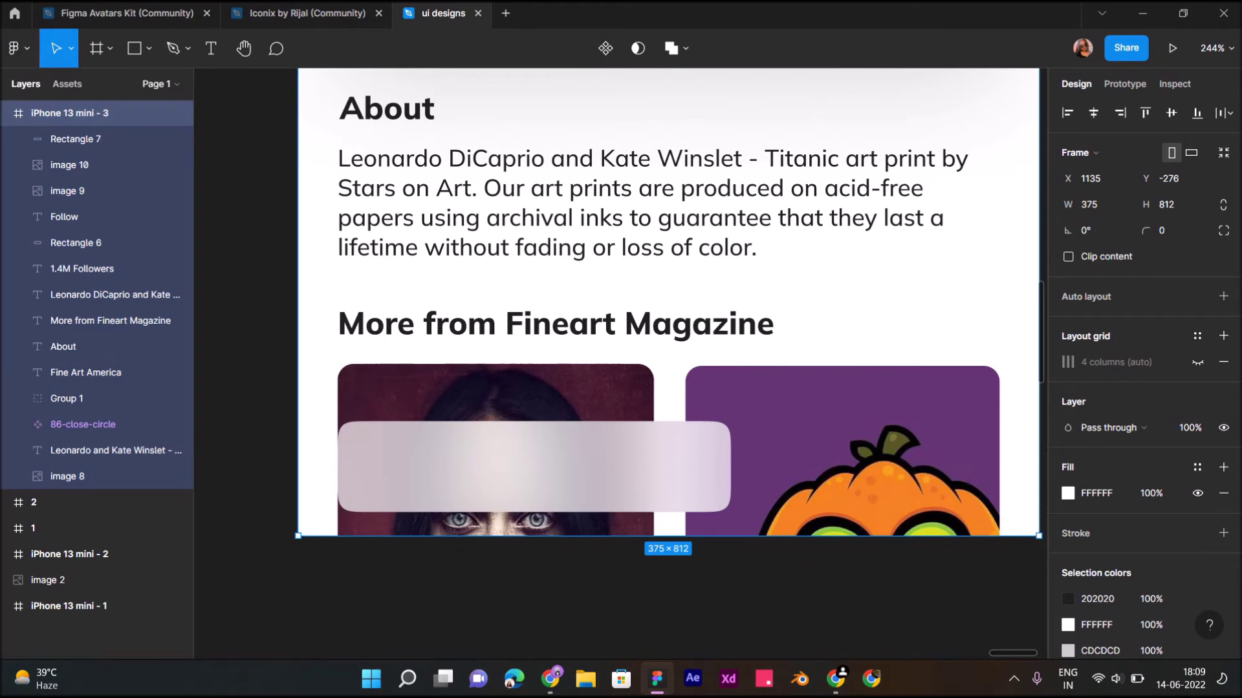
key(ctrl+alt+p)
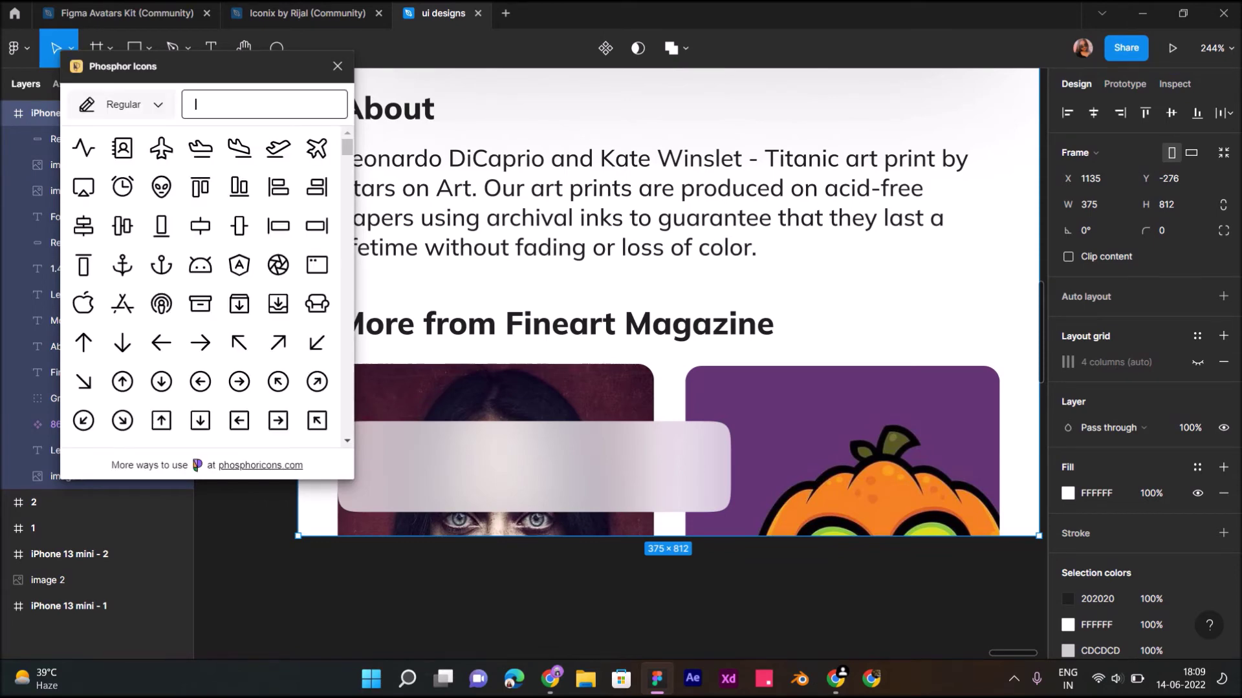
text(follo)
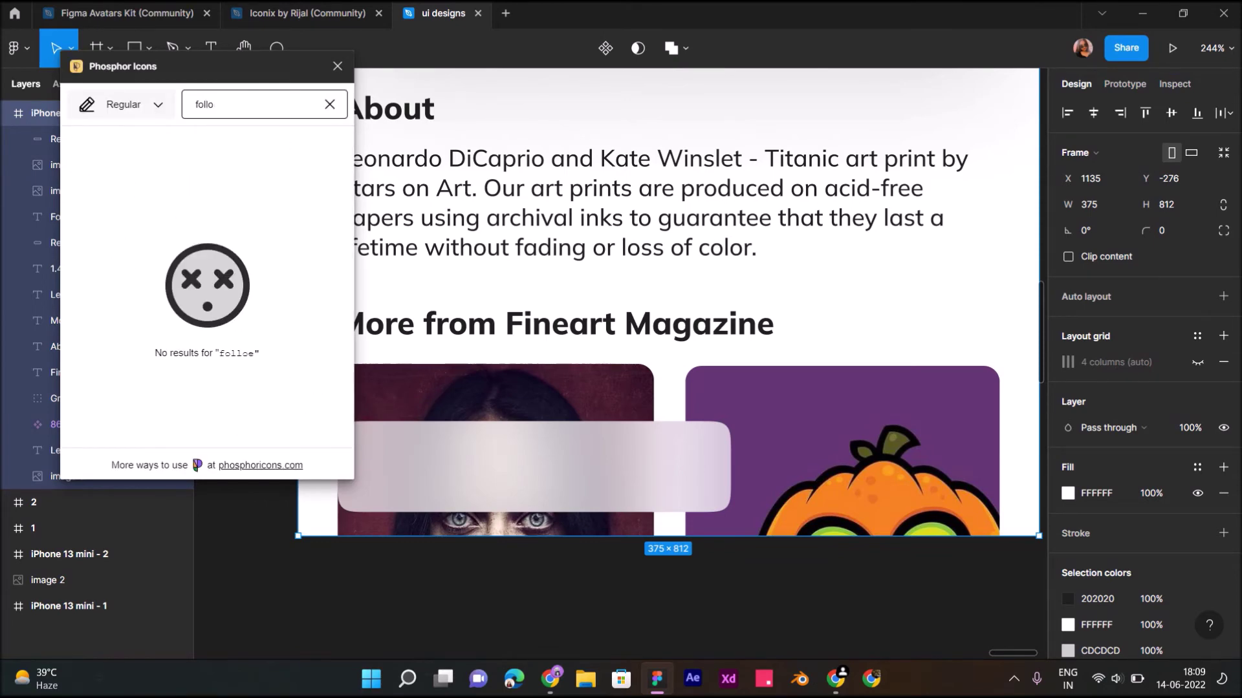
text(w)
key(BackSpace)
key(BackSpace)
key(BackSpace)
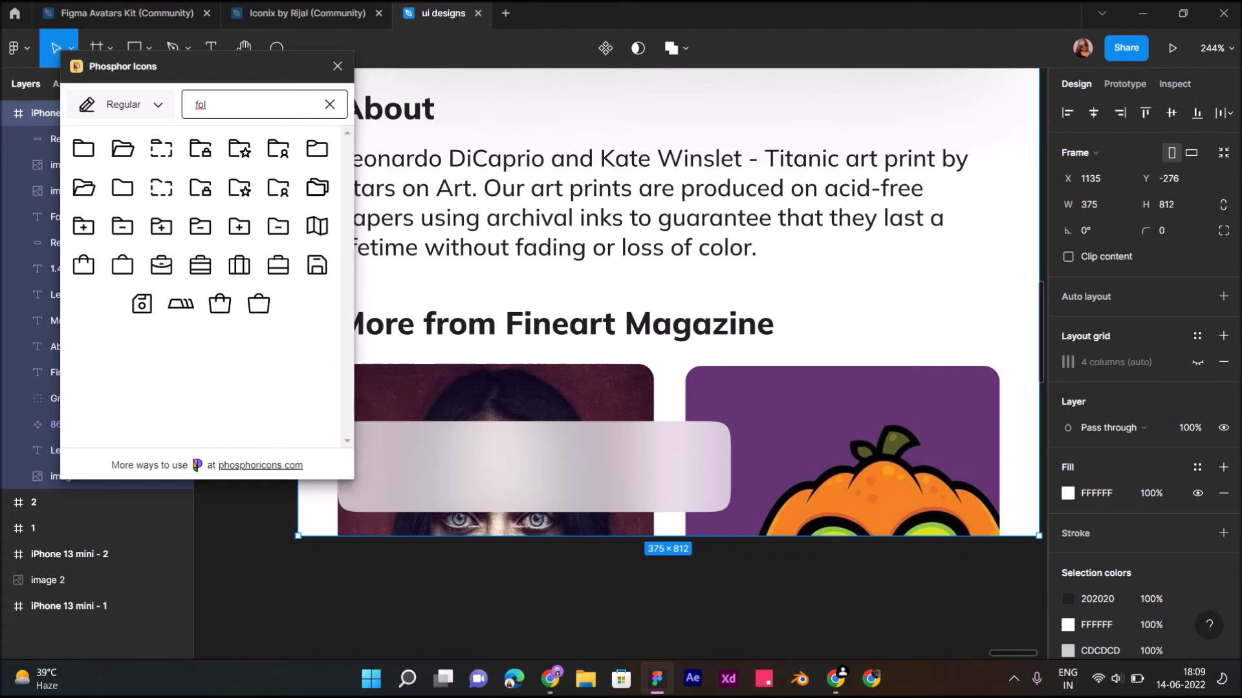
drag(122, 148, 463, 598)
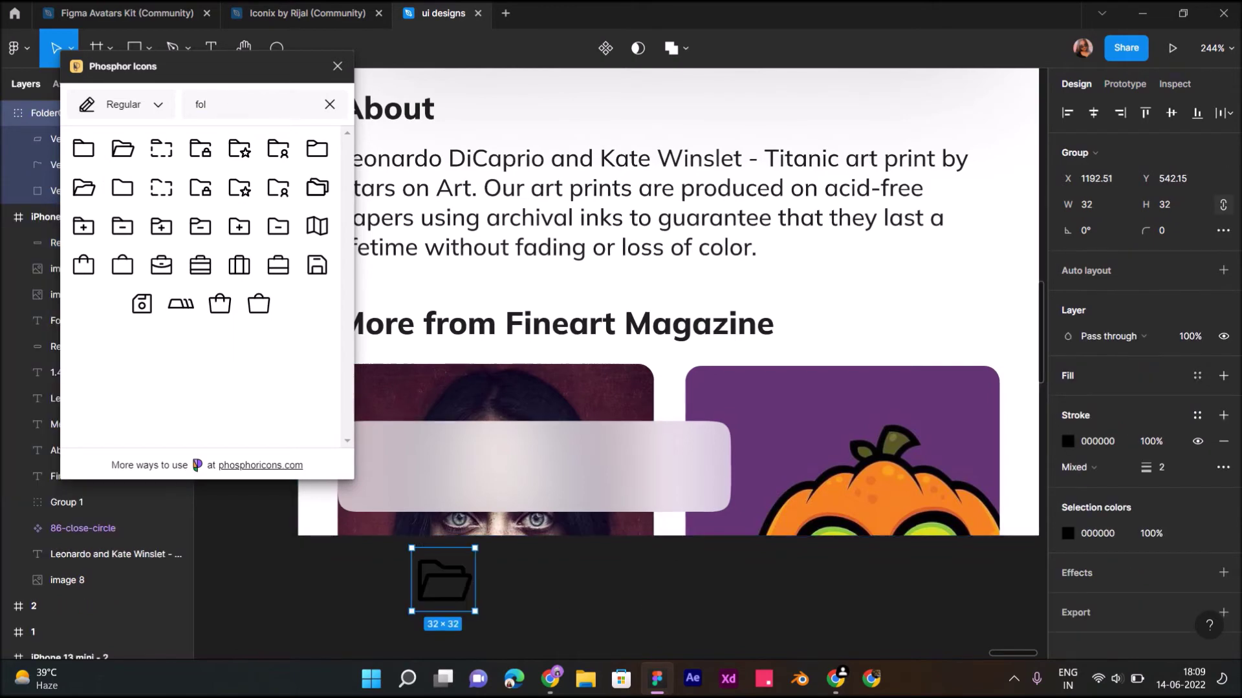
Step: Search 'share' and 'add' to place ShareNetwork and UserCirclePlus icons on the canvas
click(329, 105)
text(share)
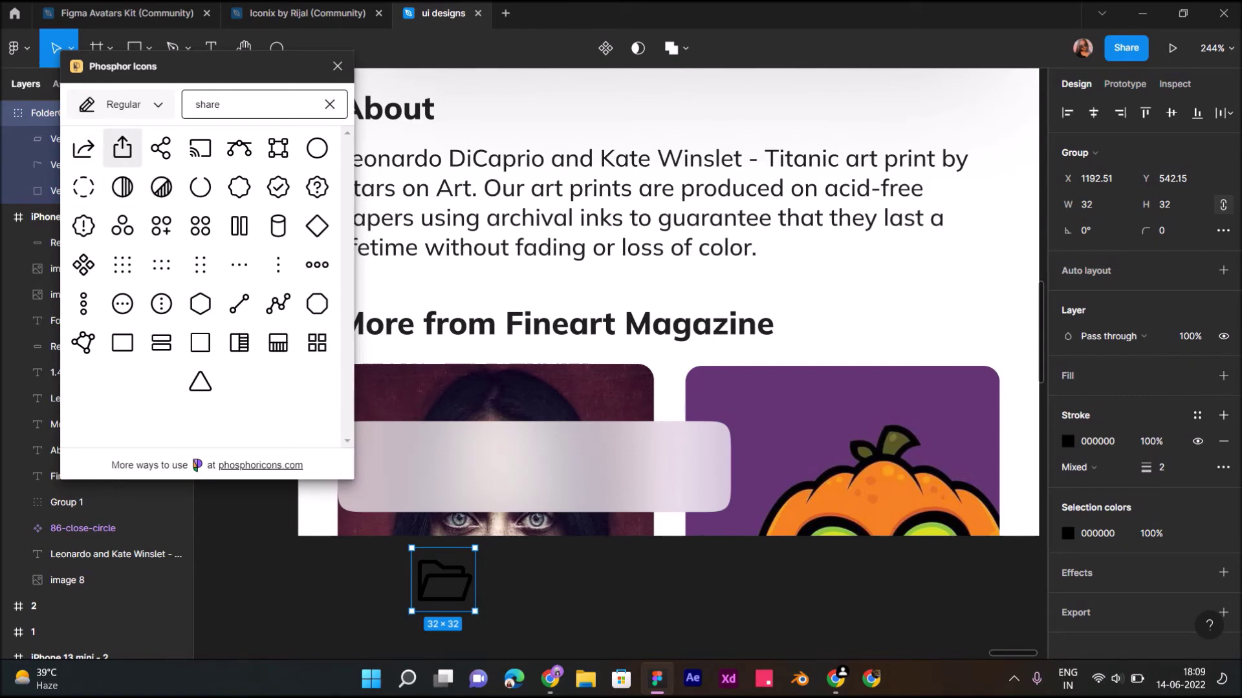
mouse_move(161, 148)
mouse_down()
mouse_move(361, 521)
mouse_move(319, 550)
mouse_up()
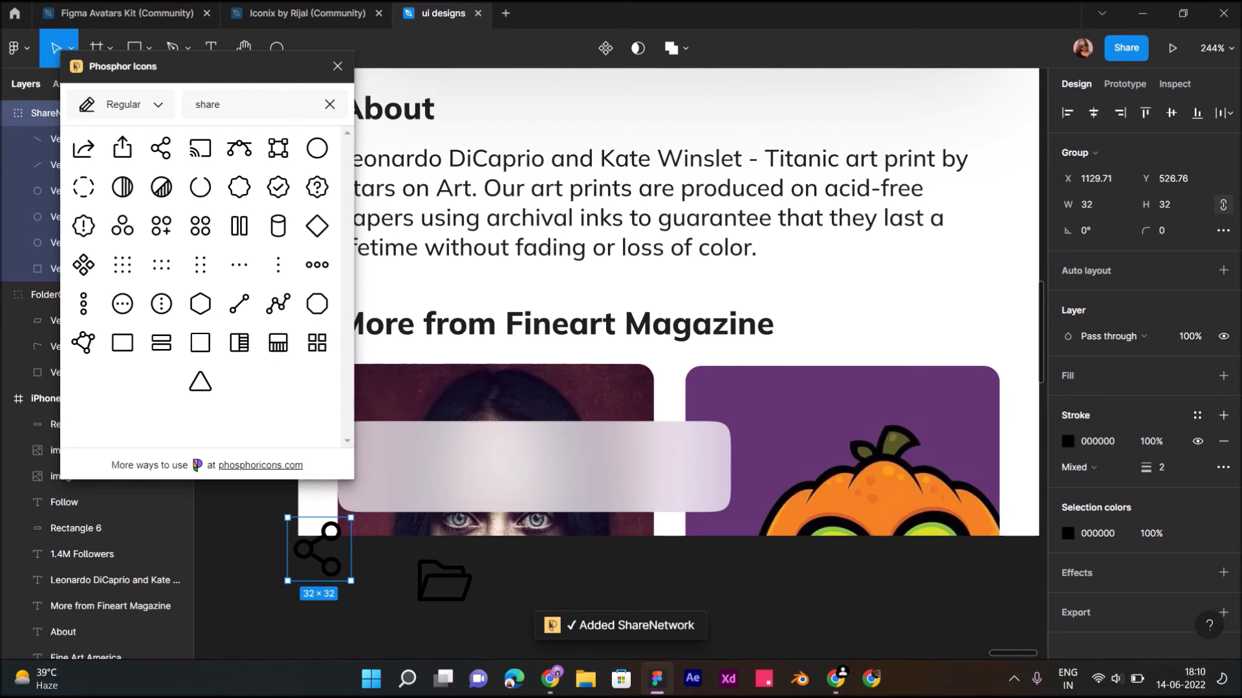
click(330, 104)
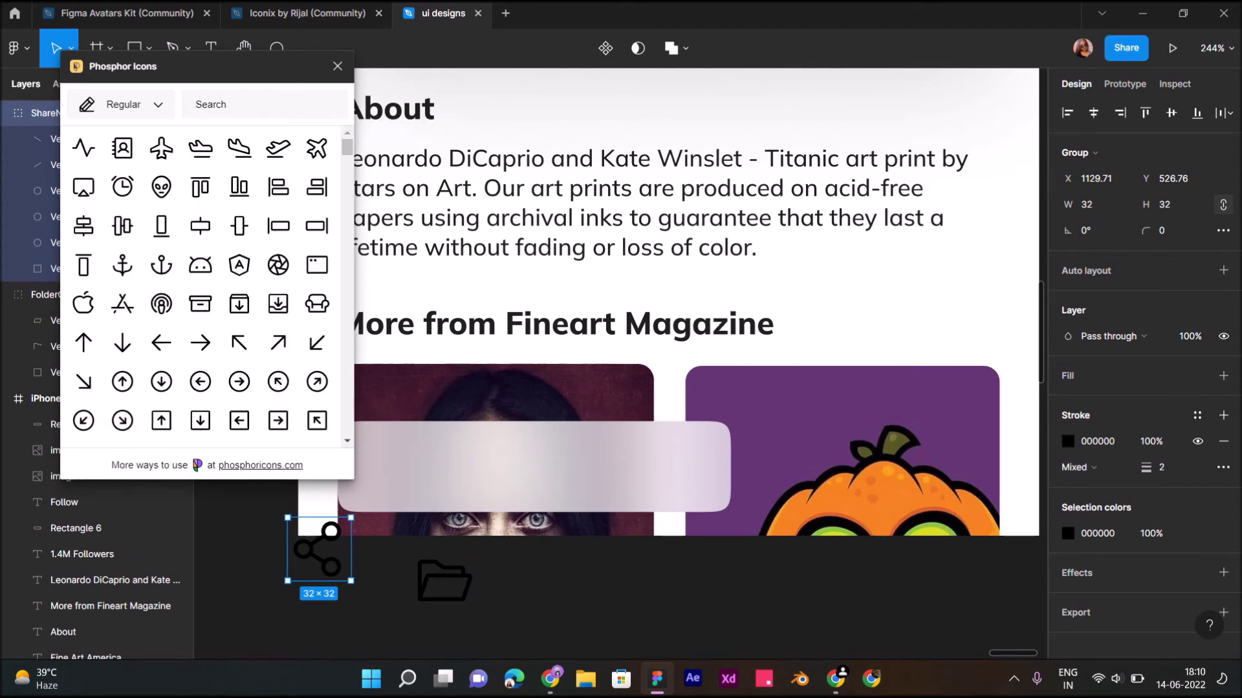
click(258, 104)
text(d)
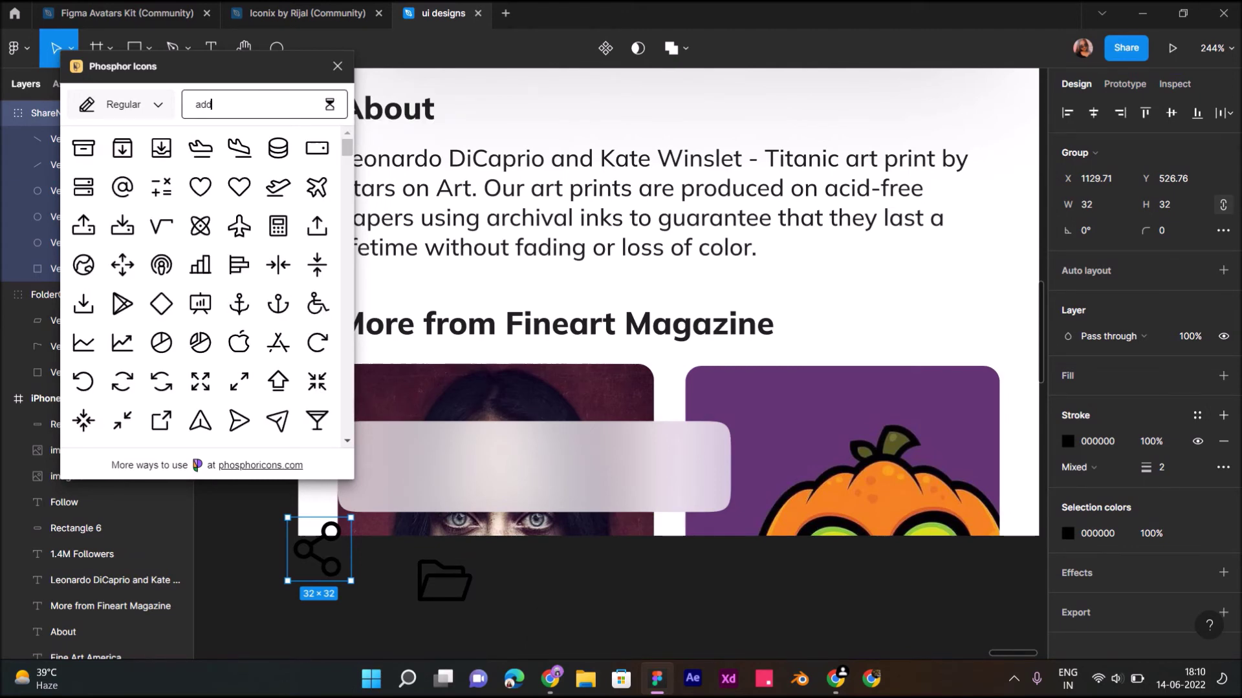
text(d)
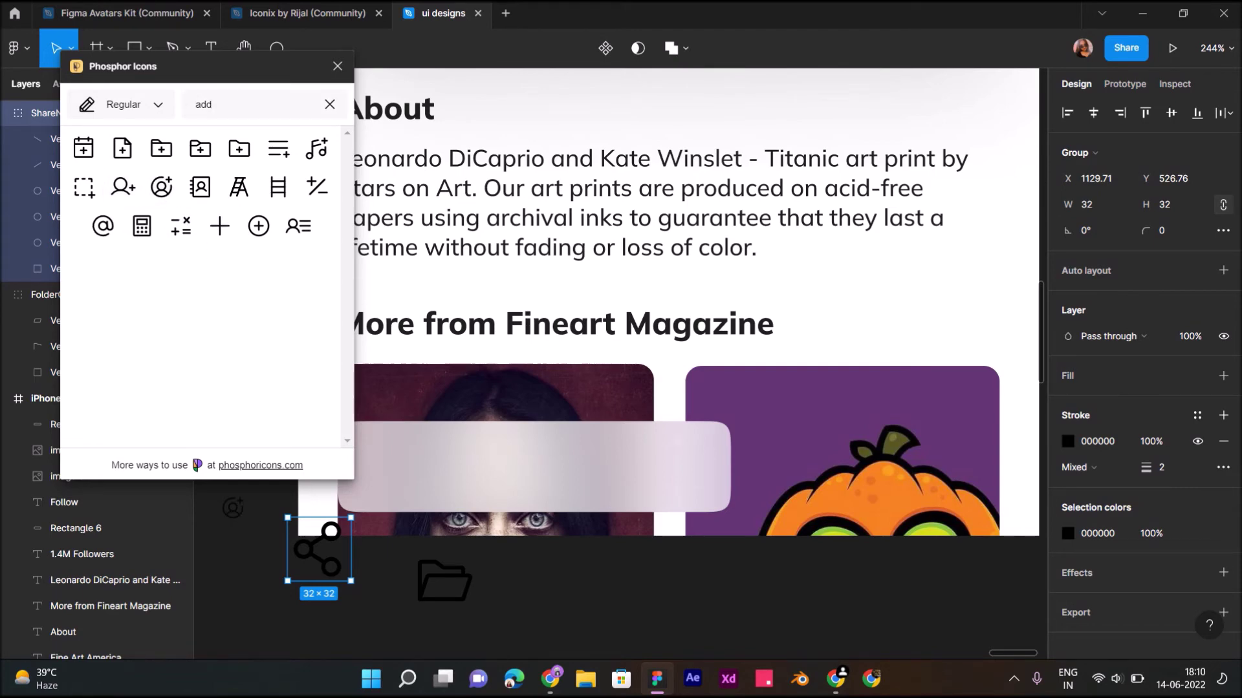
drag(161, 187, 238, 532)
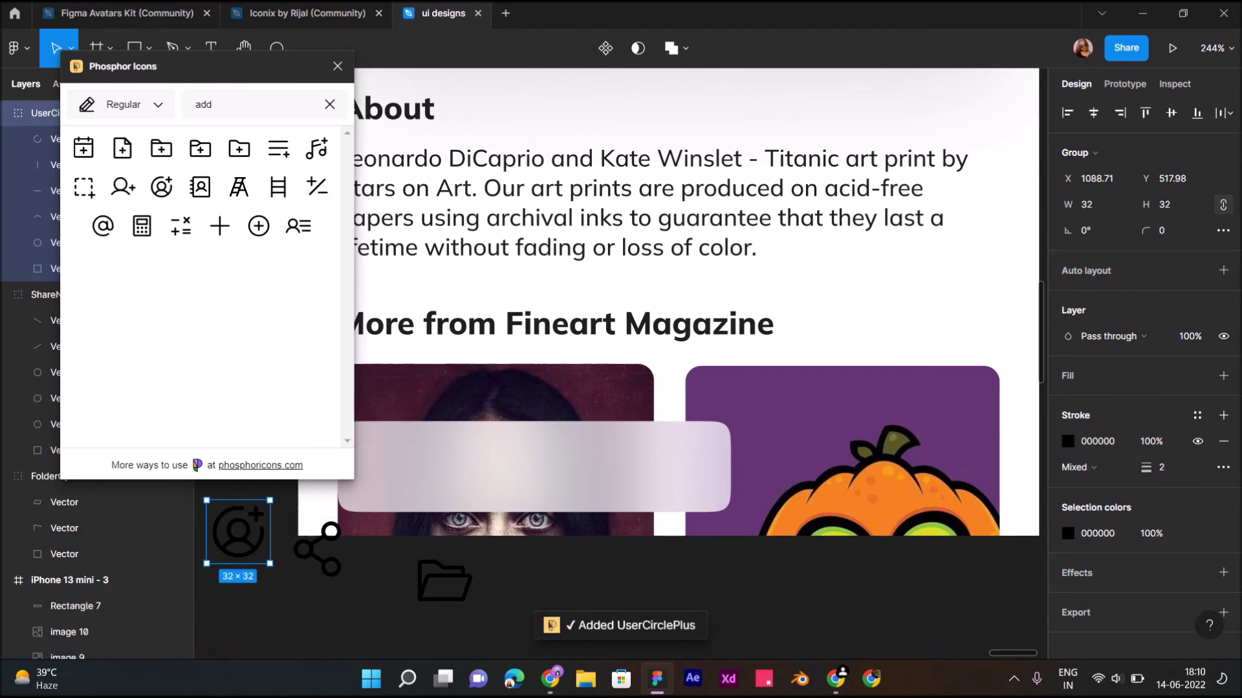
Step: Search 'like', place the ThumbsUp icon, and close the Phosphor plugin
click(330, 104)
click(258, 104)
text(like)
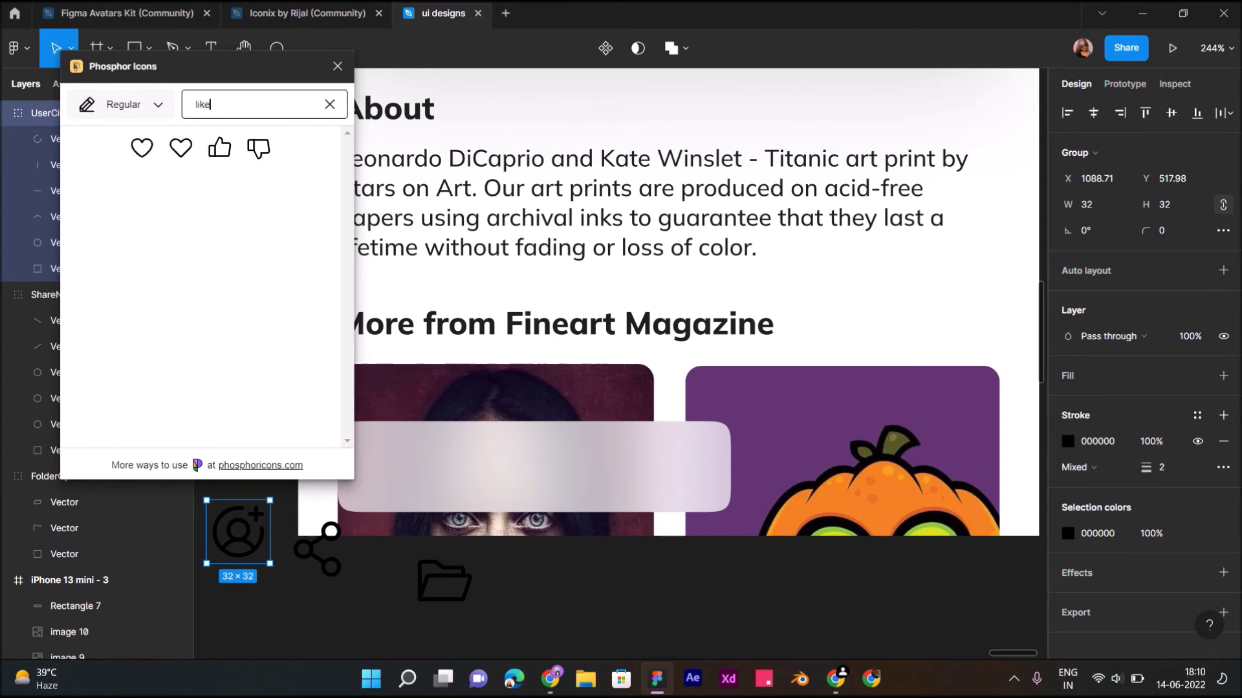
drag(219, 148, 318, 580)
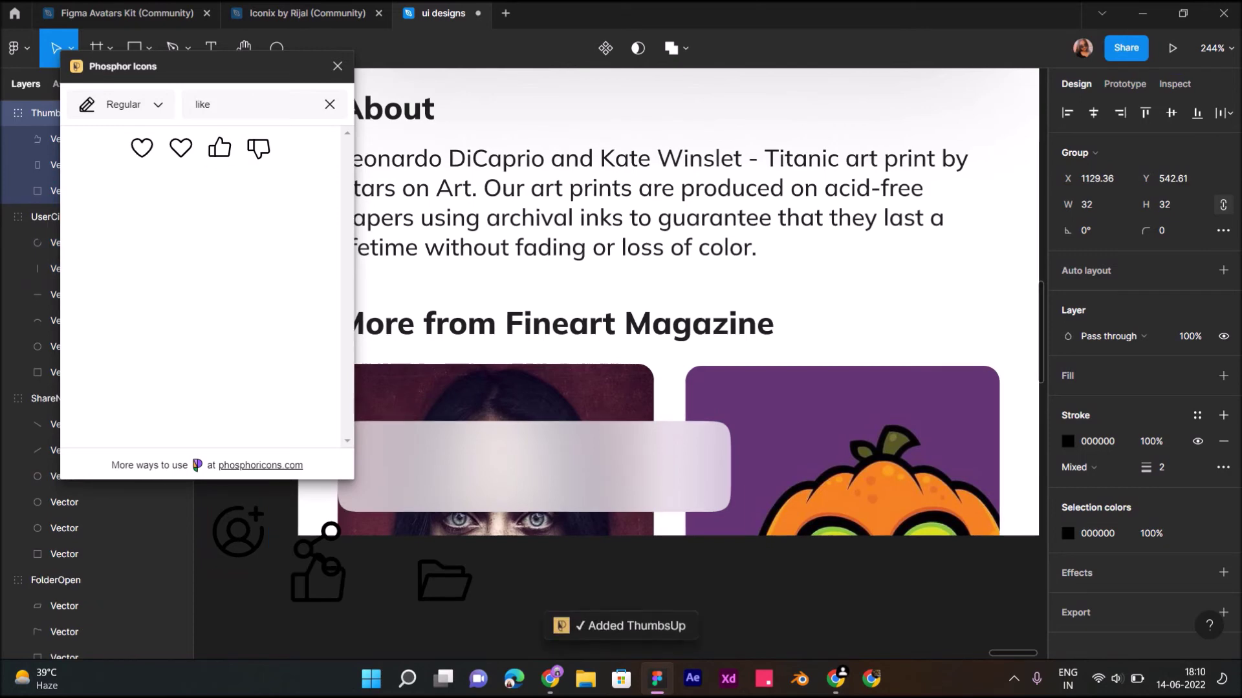
click(337, 66)
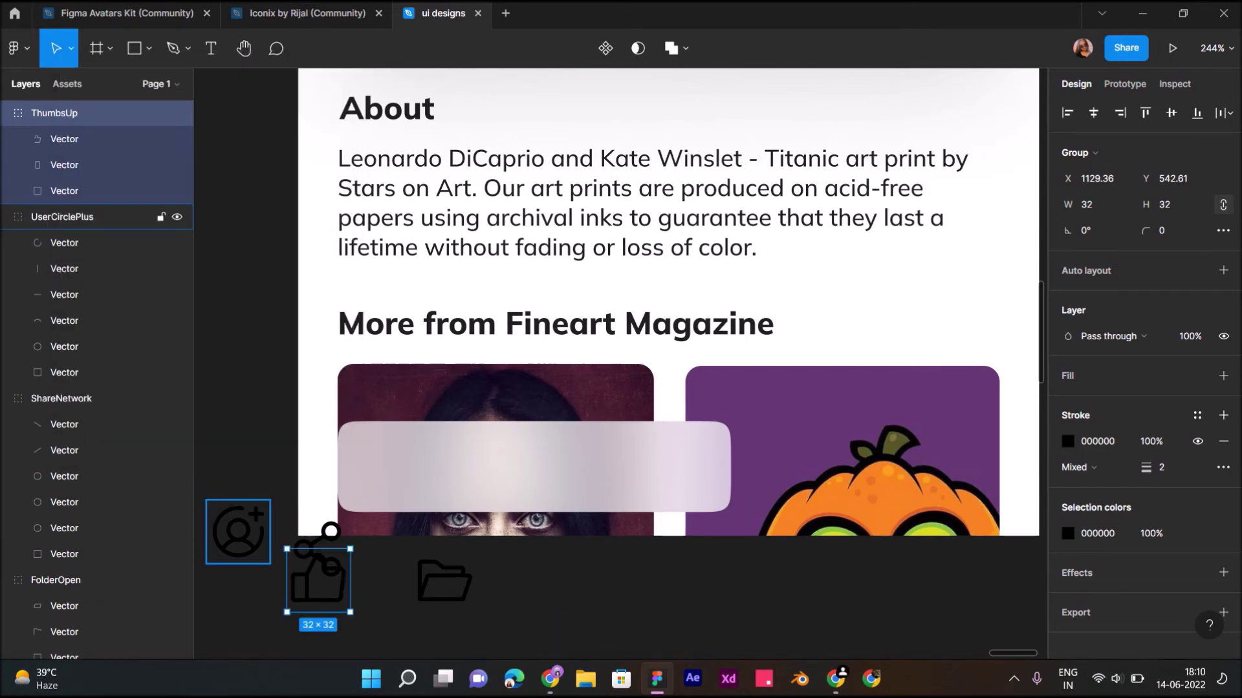
Step: Resize the add-user and share icons to 24×24 and line them up in the frosted card
click(238, 532)
key(k)
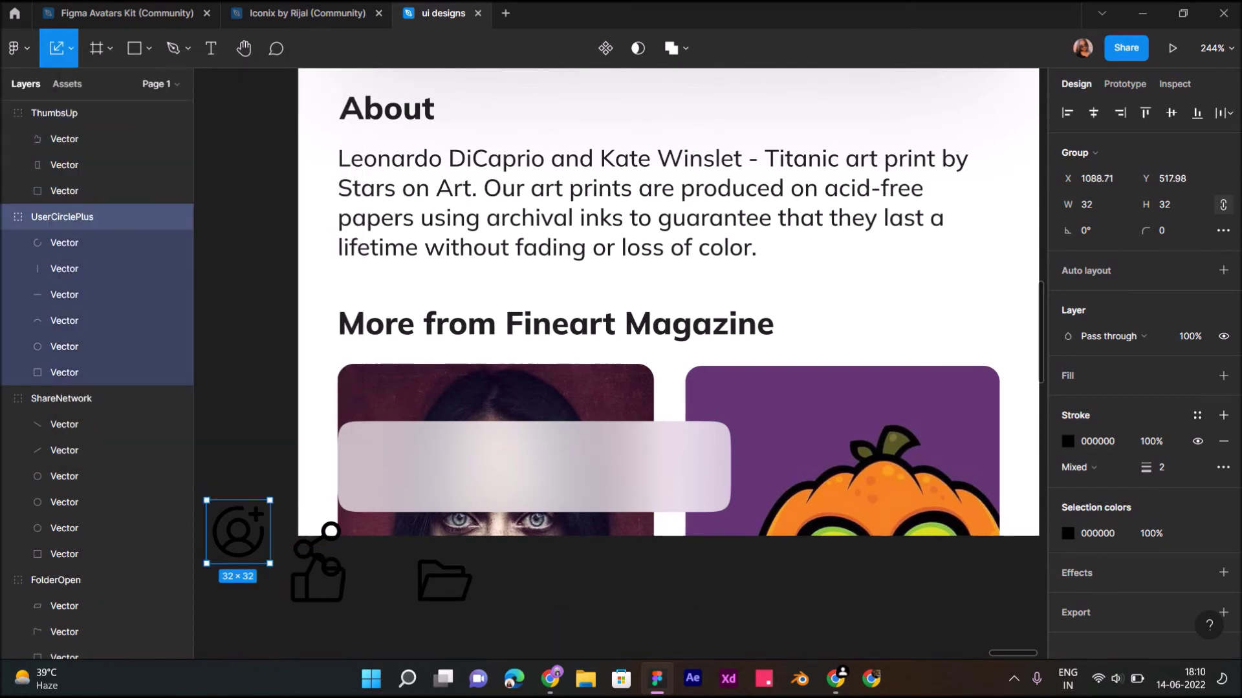
mouse_move(270, 564)
mouse_down()
mouse_move(254, 549)
mouse_move(387, 467)
mouse_up()
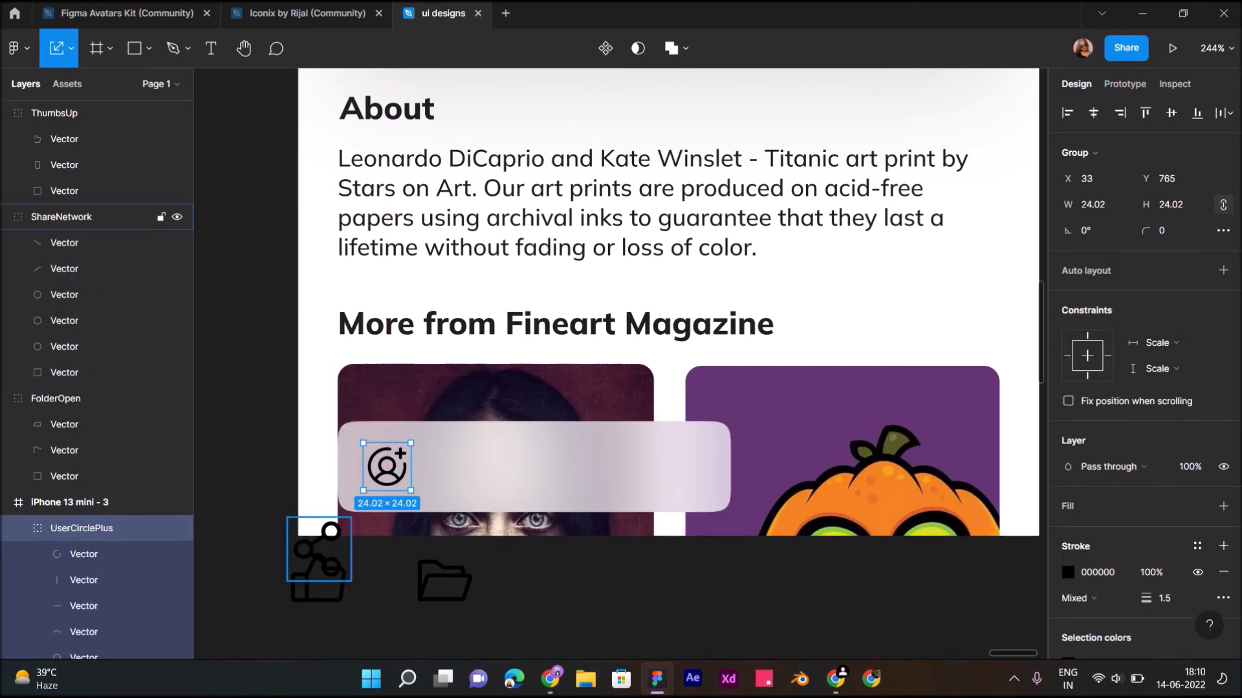
click(1093, 205)
text(24)
key(Tab)
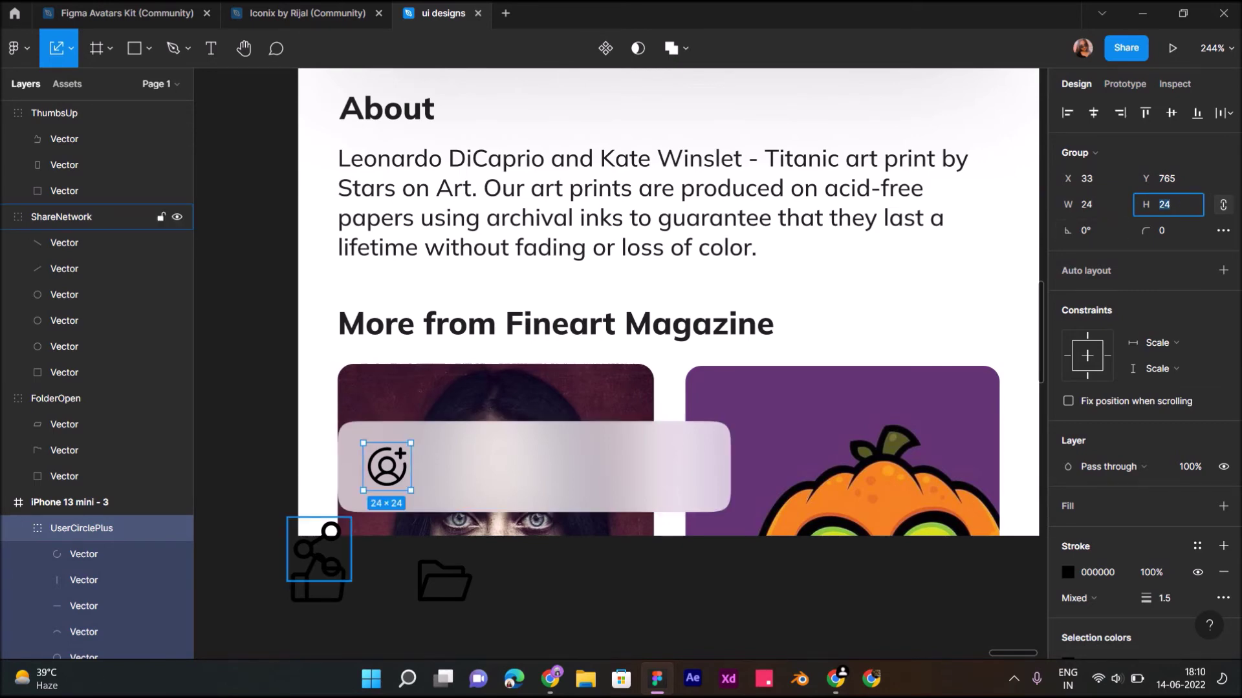
click(320, 549)
drag(320, 549, 496, 465)
click(1093, 204)
text(2)
key(Return)
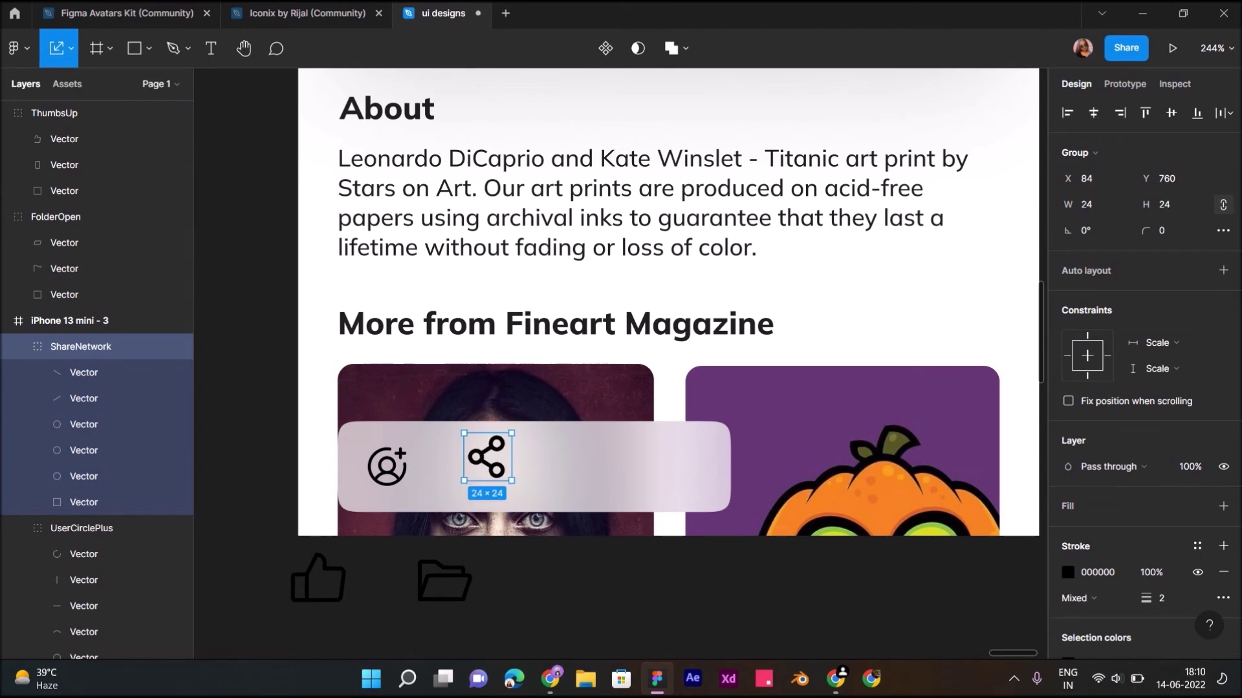
drag(483, 452, 469, 460)
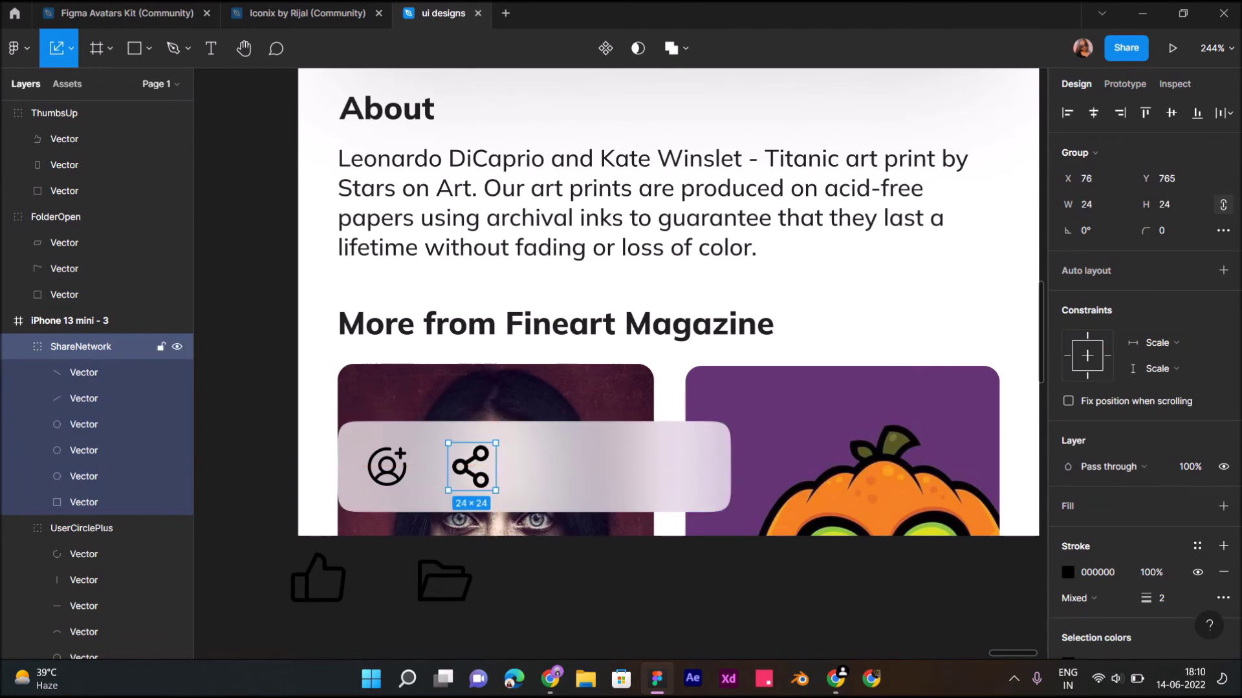
click(517, 601)
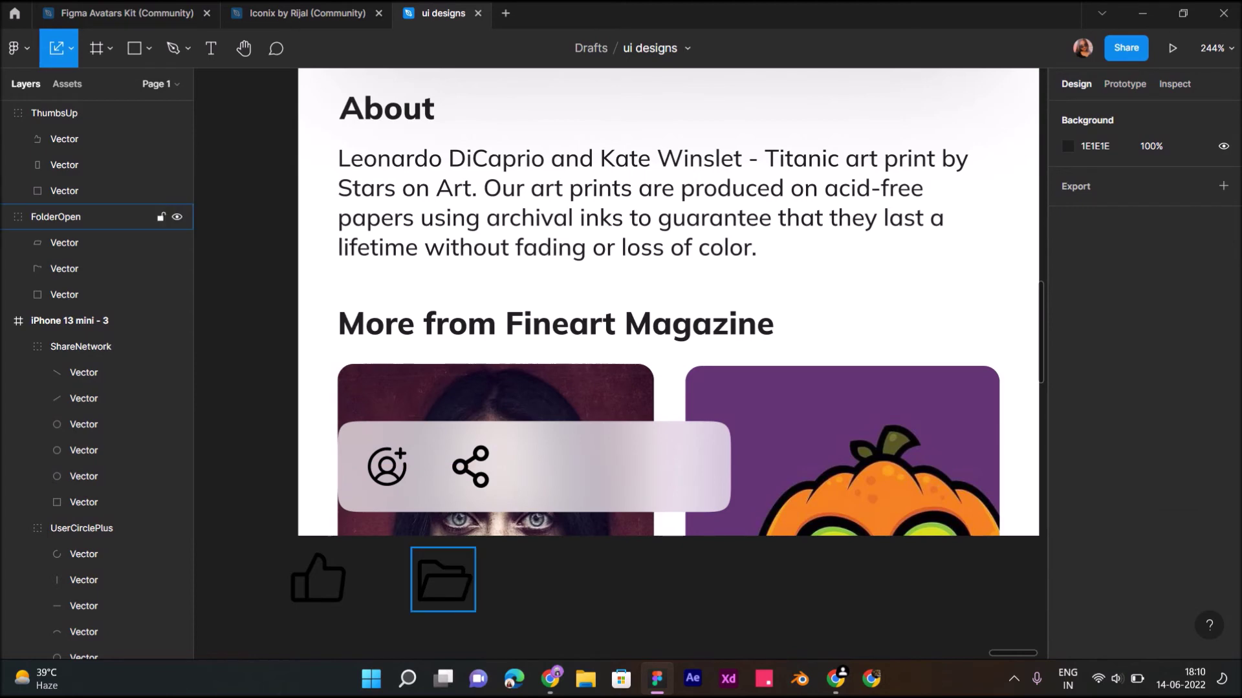
Step: Make the folder icon 24×24 and space it evenly after the share icon
click(444, 580)
click(1092, 205)
text(24)
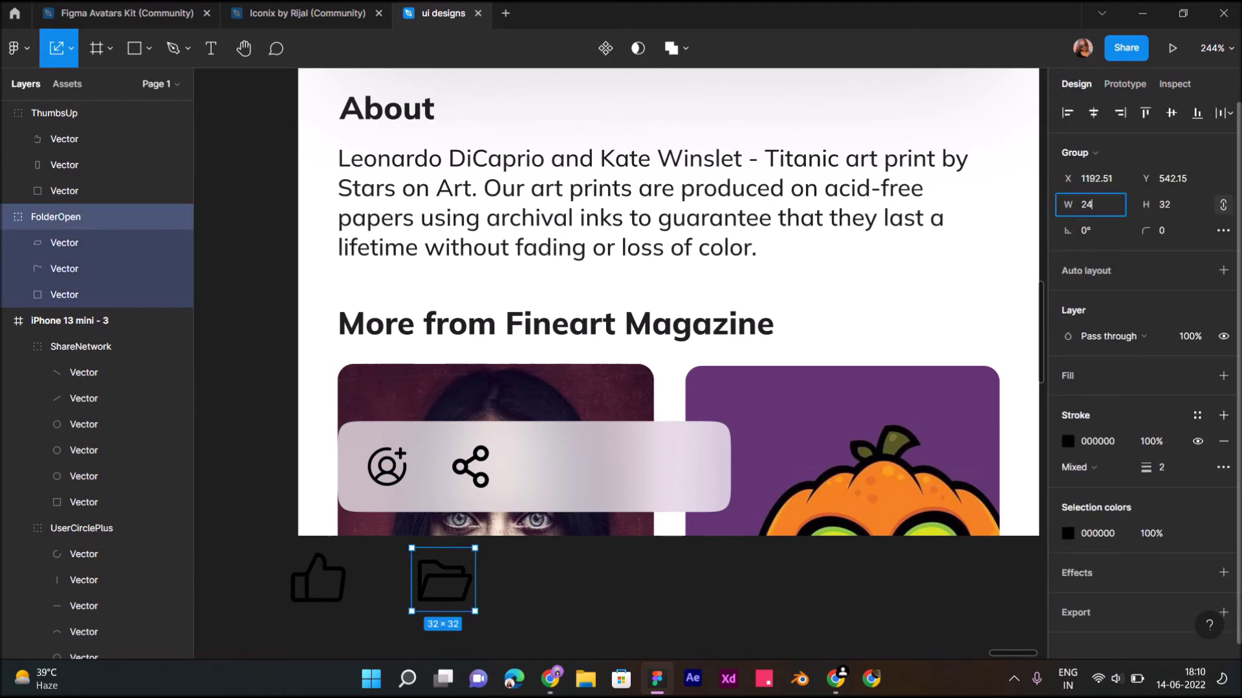
key(Tab)
text(24)
key(Return)
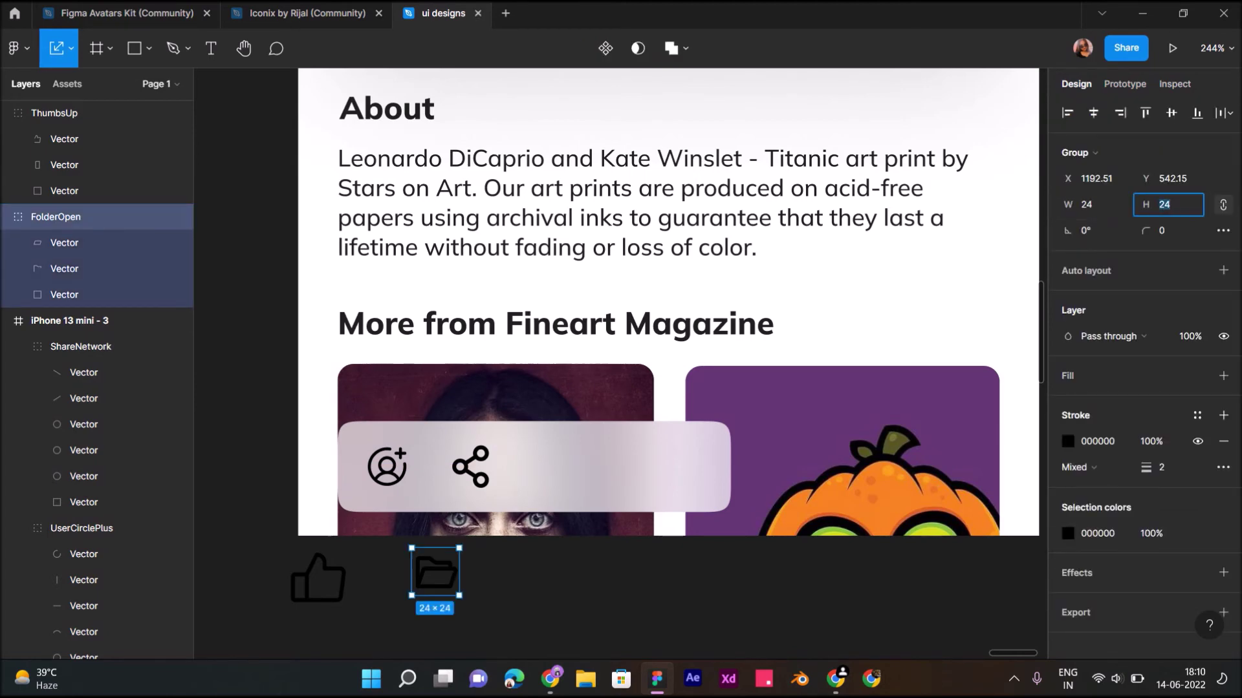
drag(434, 572, 557, 467)
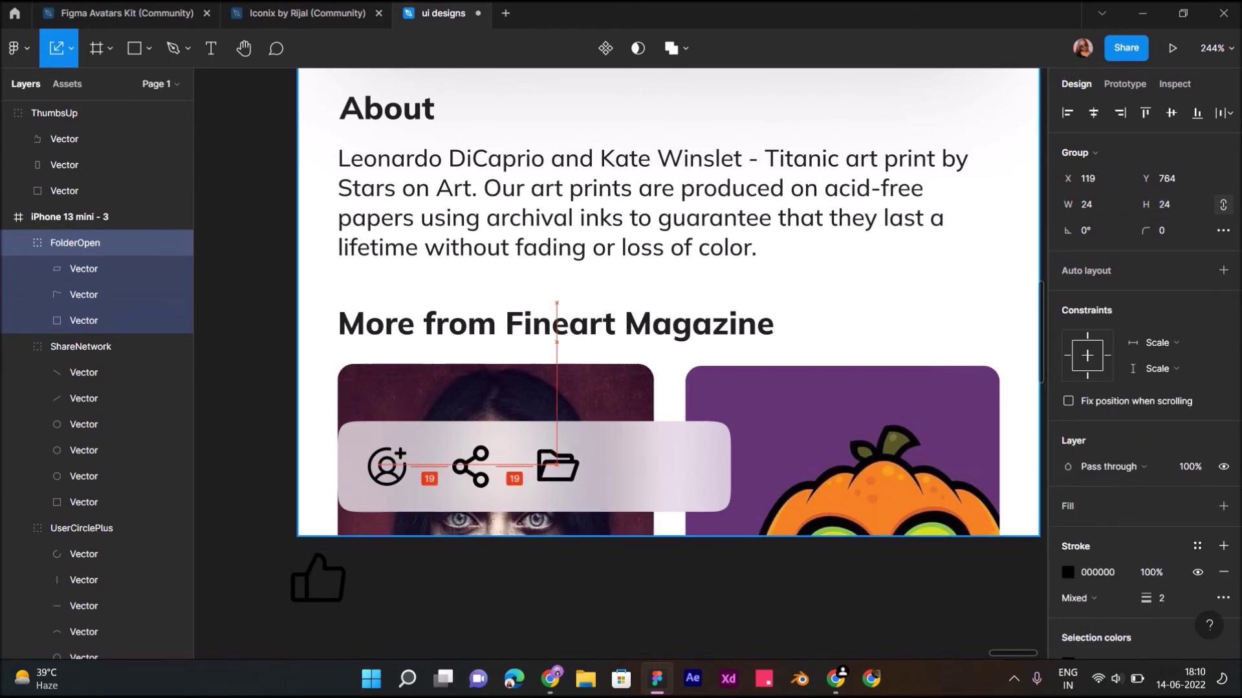
Step: Narrow the frosted card to 152 wide to fit the icons
click(633, 467)
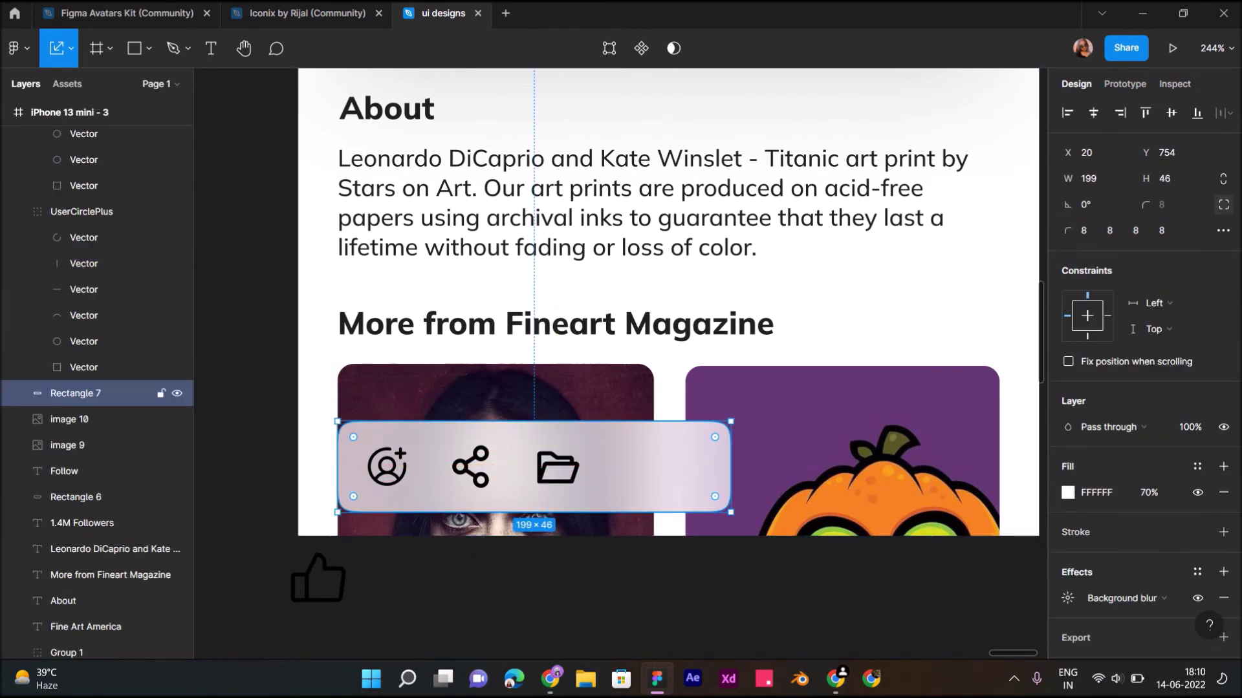
drag(731, 467, 634, 467)
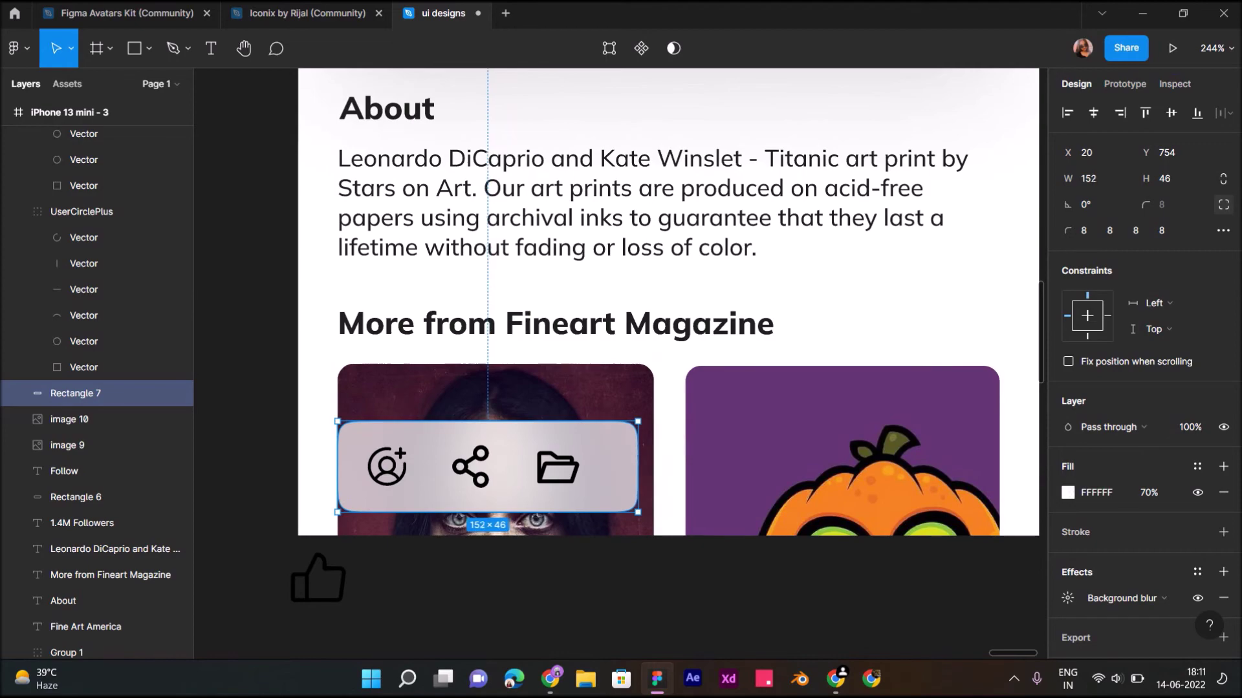
click(505, 601)
ctrl+scroll(505, 477, down, 5)
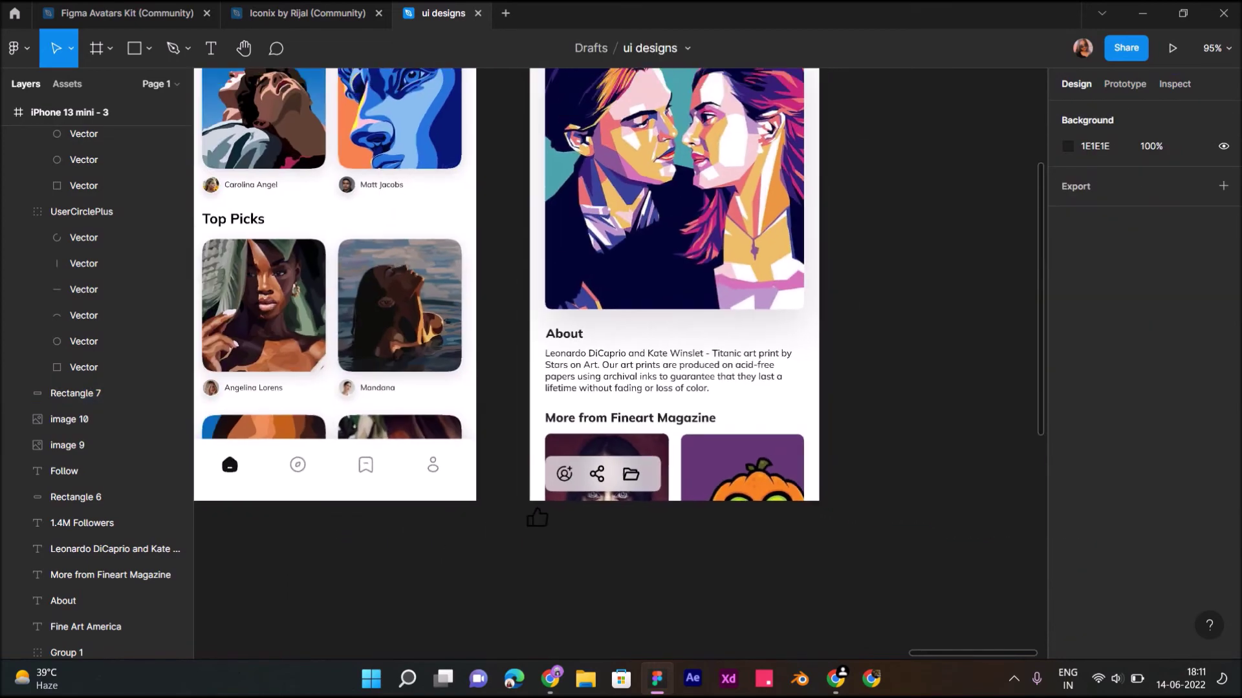
Step: Thin the share icon's two diagonal lines to a 1.5 stroke weight
ctrl+scroll(484, 478, up, 2)
ctrl+scroll(485, 478, up, 4)
ctrl+scroll(484, 478, up, 4)
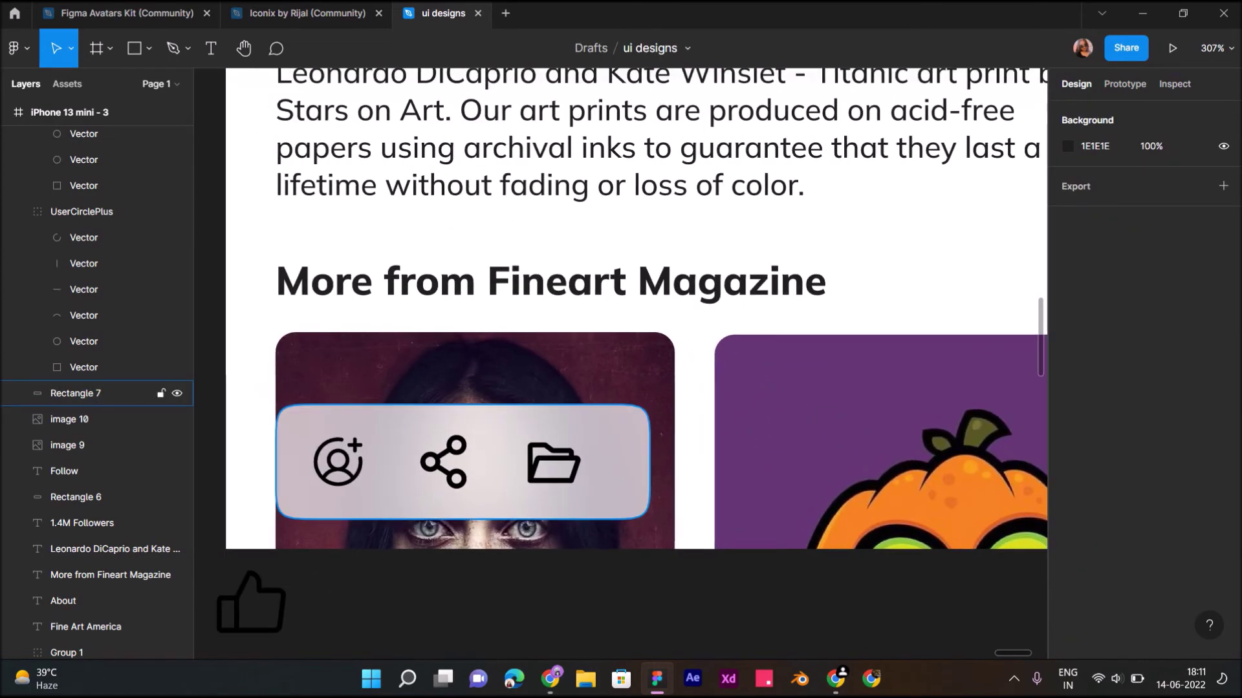
ctrl+scroll(484, 479, up, 4)
double_click(517, 449)
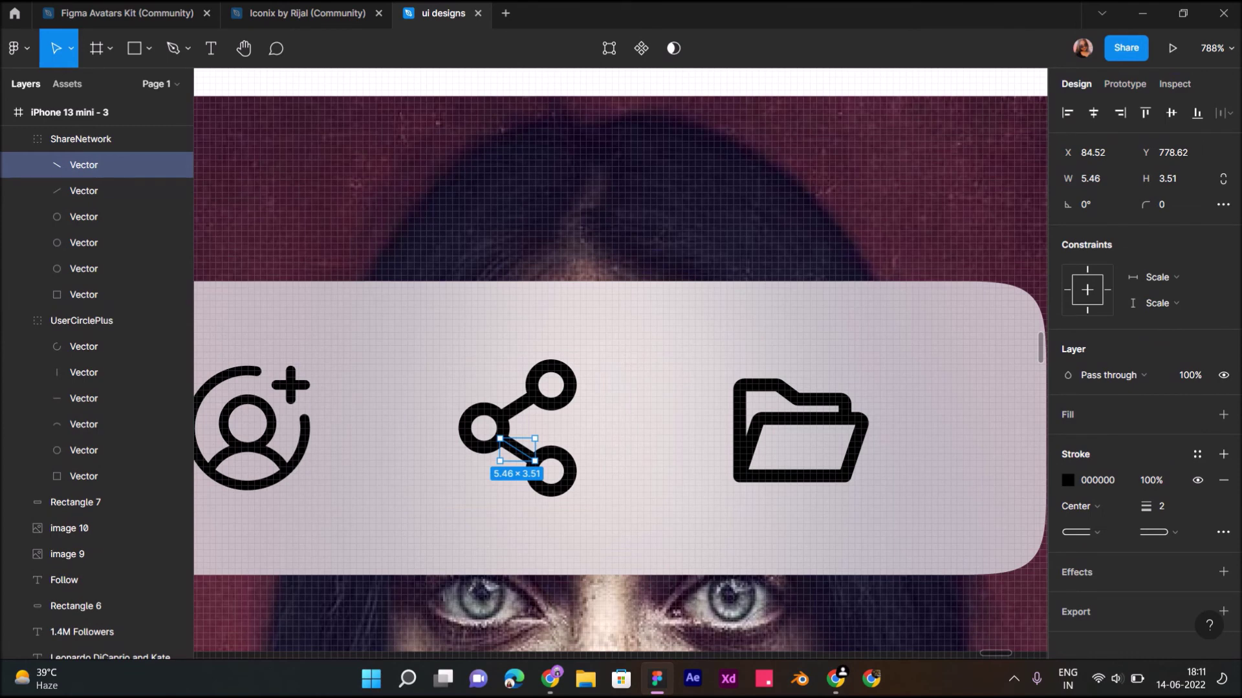
shift+click(97, 191)
click(1160, 573)
text(.5)
key(Return)
Step: Thin the share icon's three circles to a 1.5 stroke weight
click(84, 217)
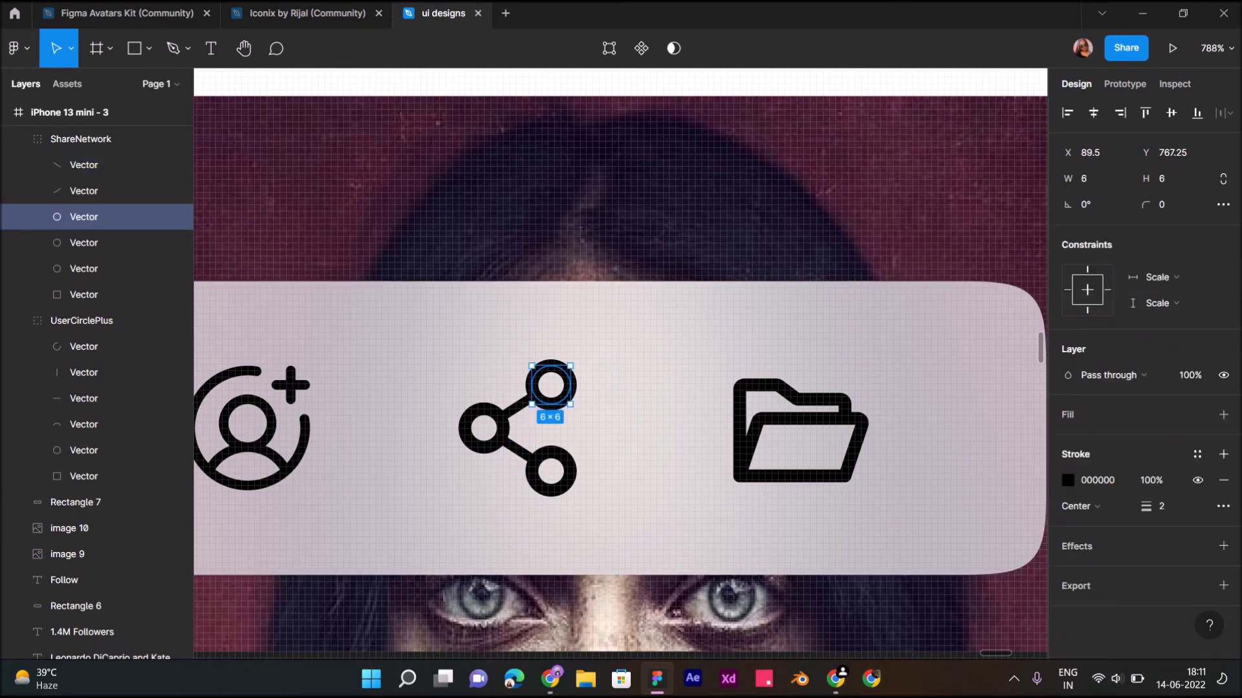
shift+click(84, 268)
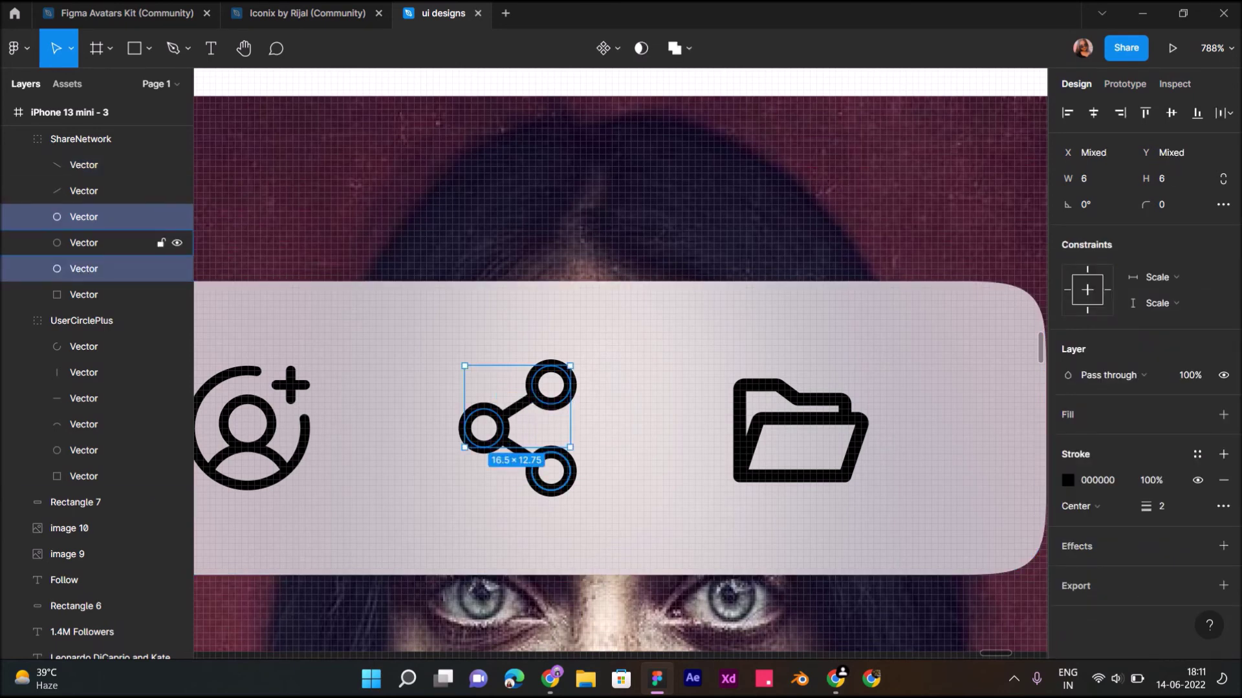
shift+click(84, 242)
click(1160, 507)
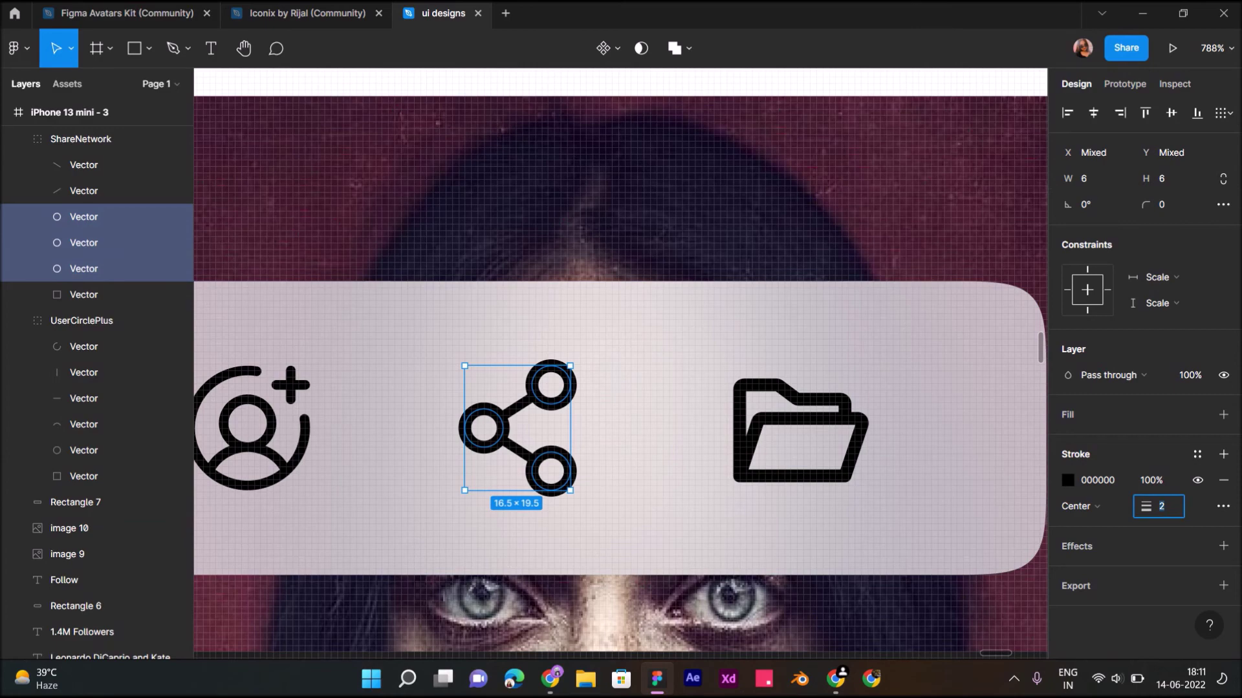
text(1.5)
key(Return)
Step: Thin the folder icon's front and back outlines to a 1.5 stroke weight
scroll(875, 387, down, 2)
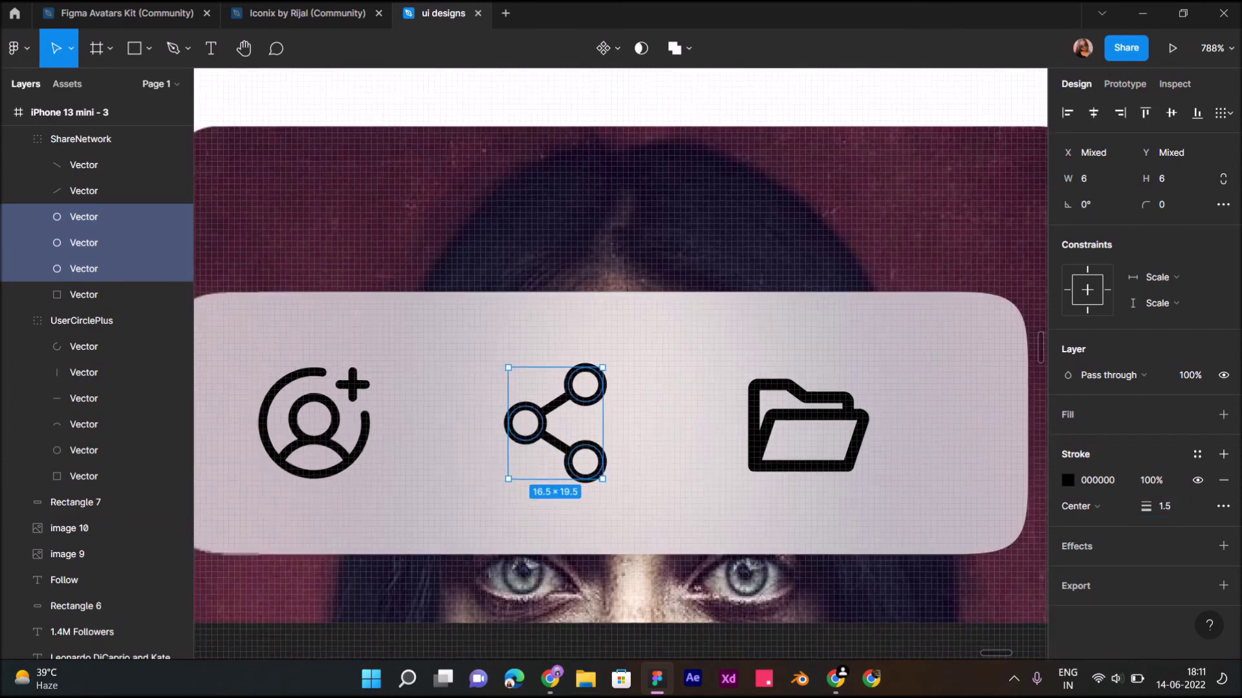
ctrl+click(860, 421)
click(1161, 507)
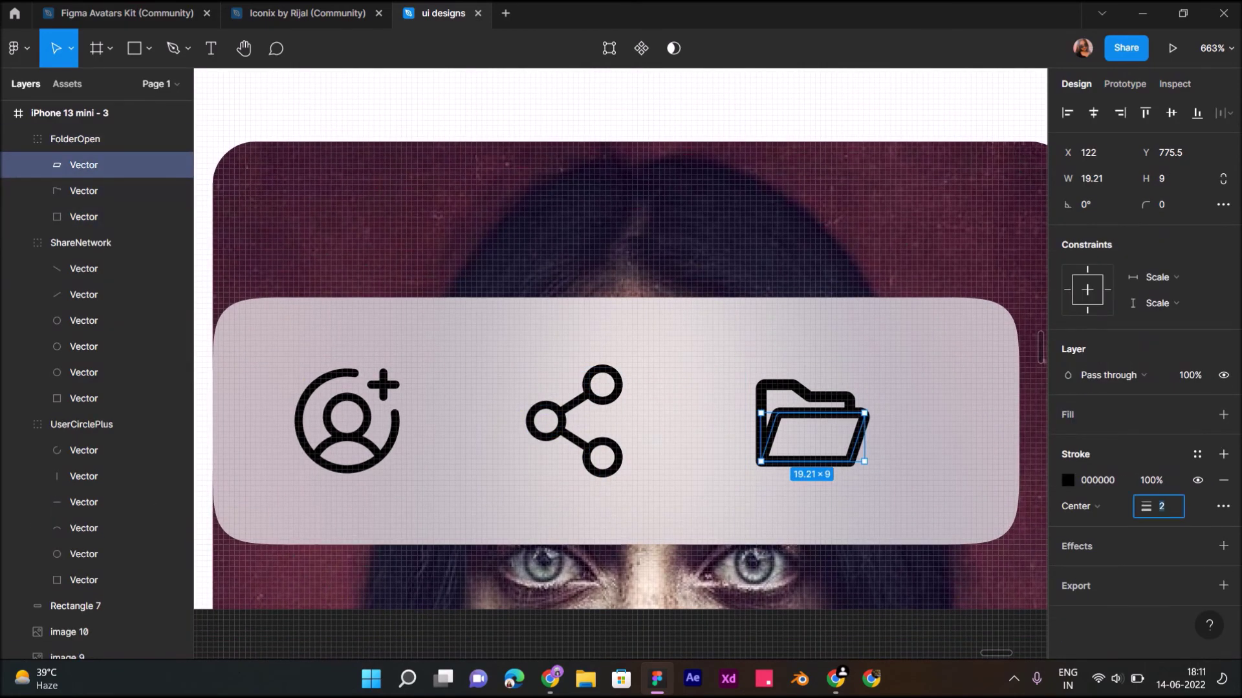
text(1.5)
key(Return)
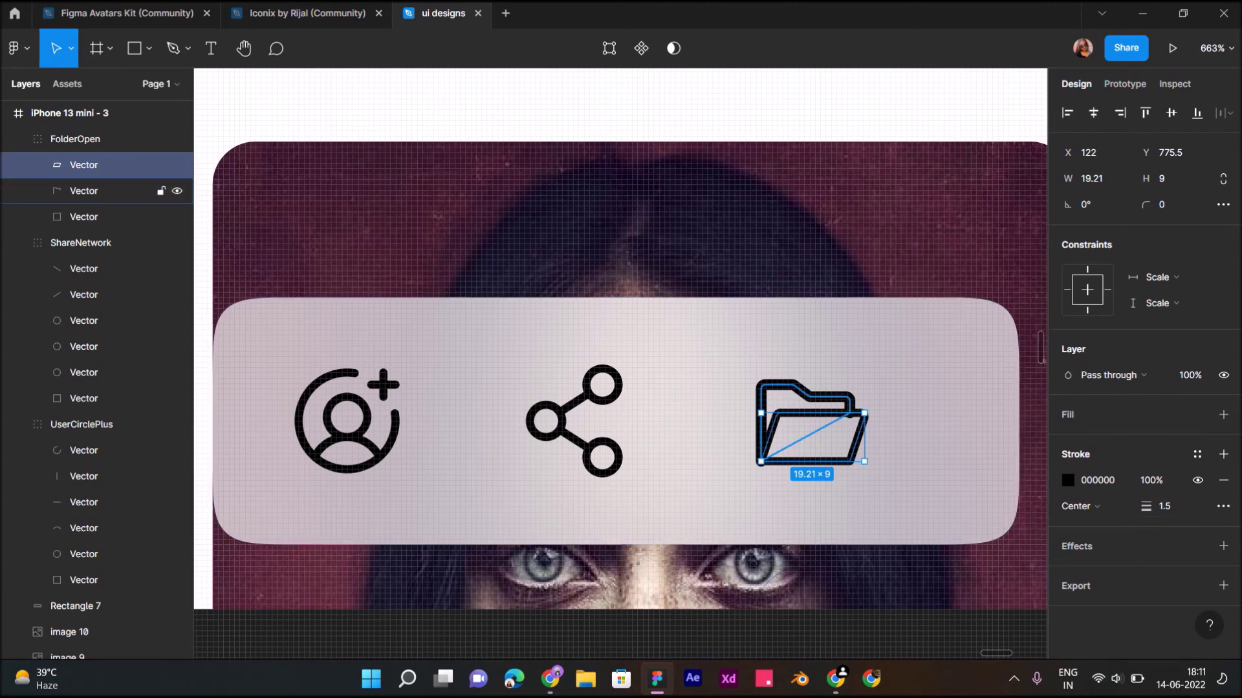
click(84, 190)
click(1161, 506)
text(1)
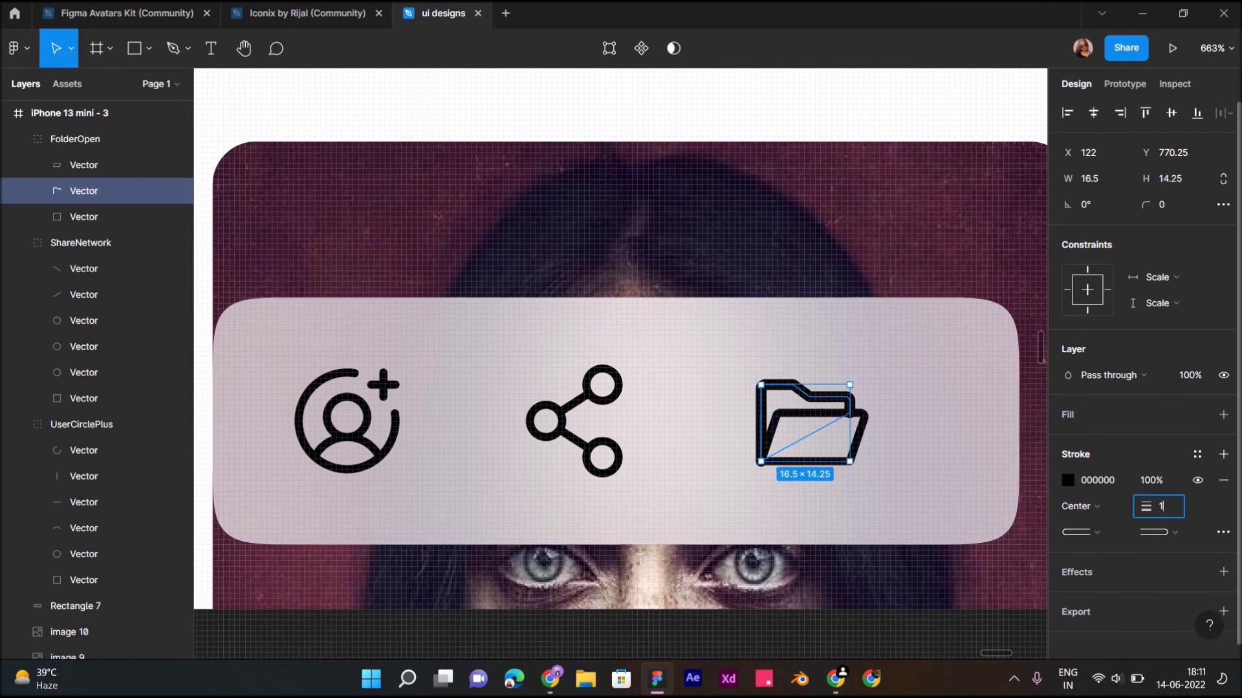
text(.5)
key(Return)
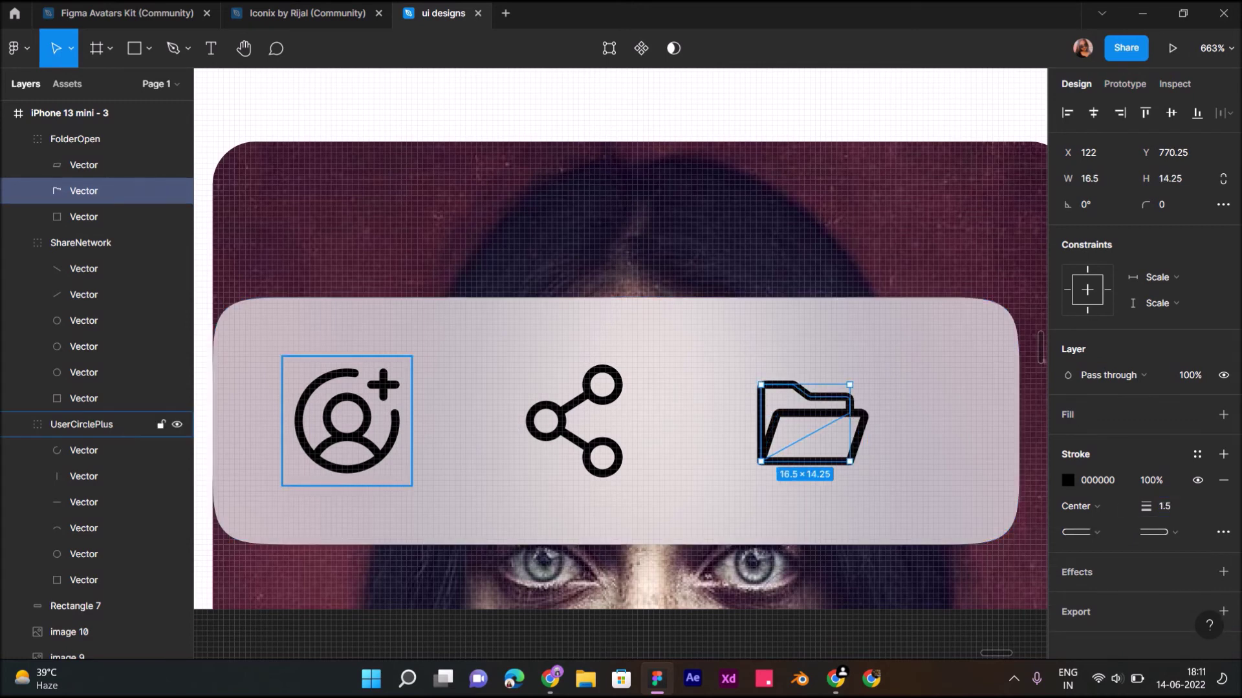
Step: Select the add-user icon's circle parts, then the 150×46 frosted pill, and zoom out
double_click(346, 417)
shift+click(348, 452)
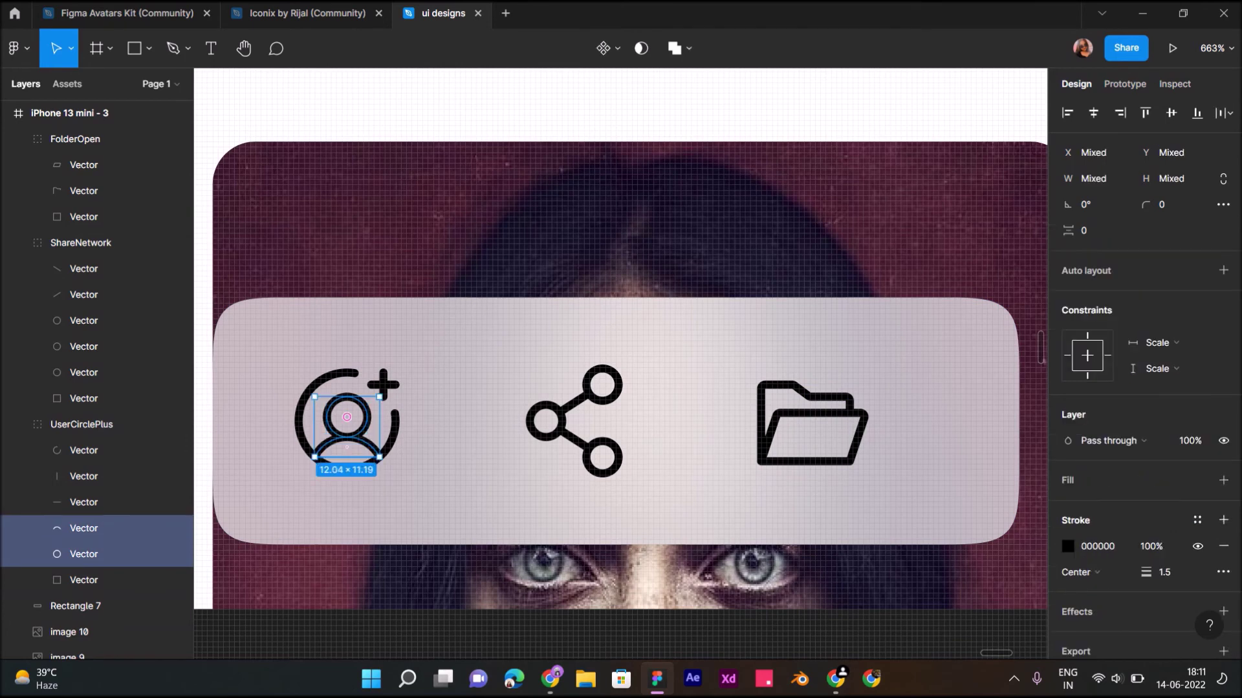
shift+click(84, 450)
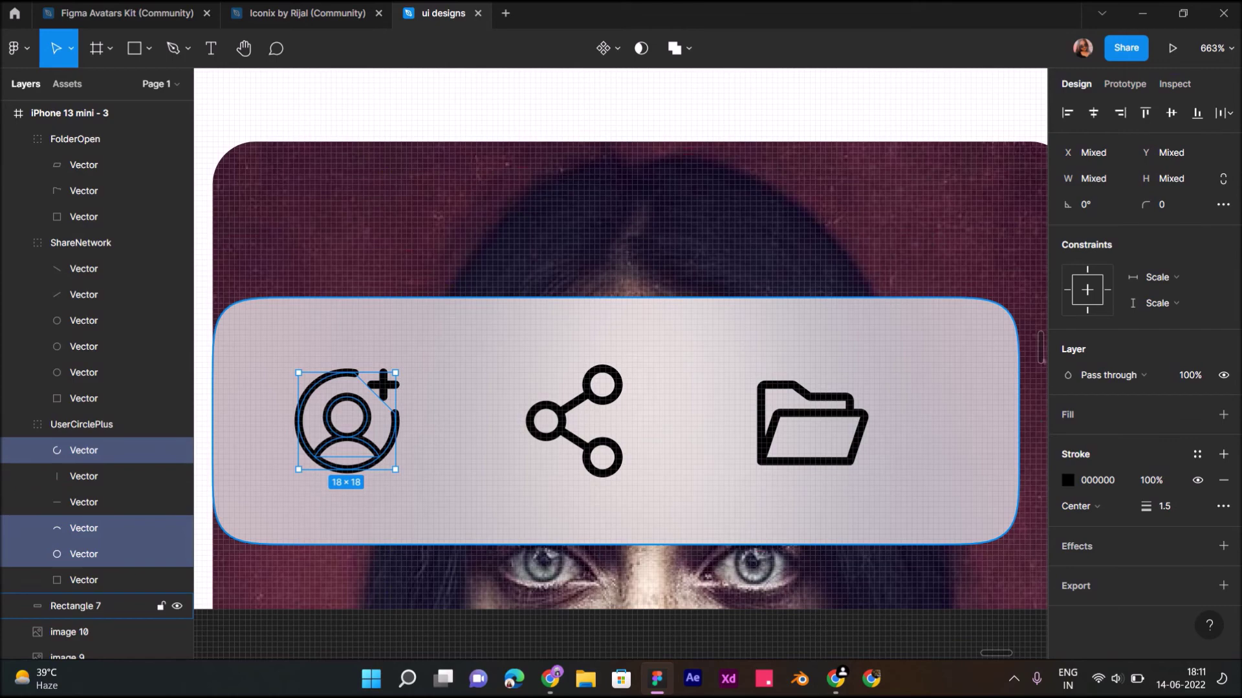
click(84, 606)
click(84, 476)
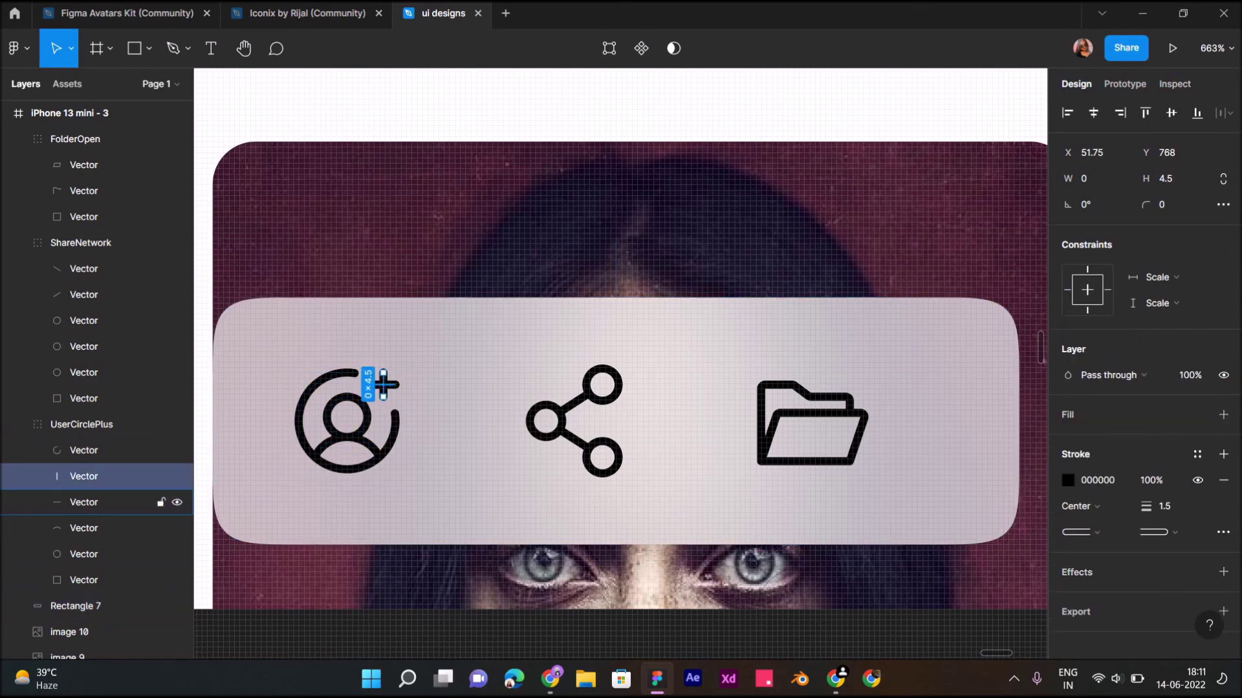
click(384, 385)
scroll(621, 323, down, 5)
key(Escape)
Step: Move the 11-profile icon from the other screen to below the art-print card
scroll(621, 324, down, 3)
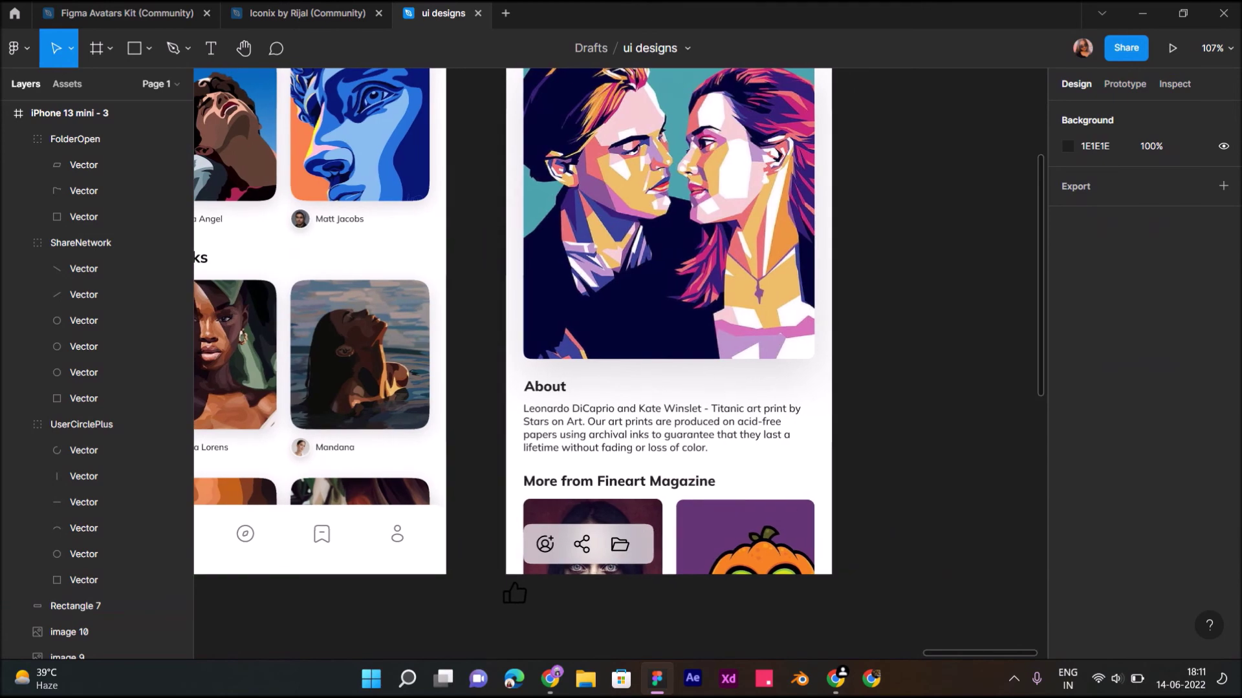
scroll(496, 563, up, 5)
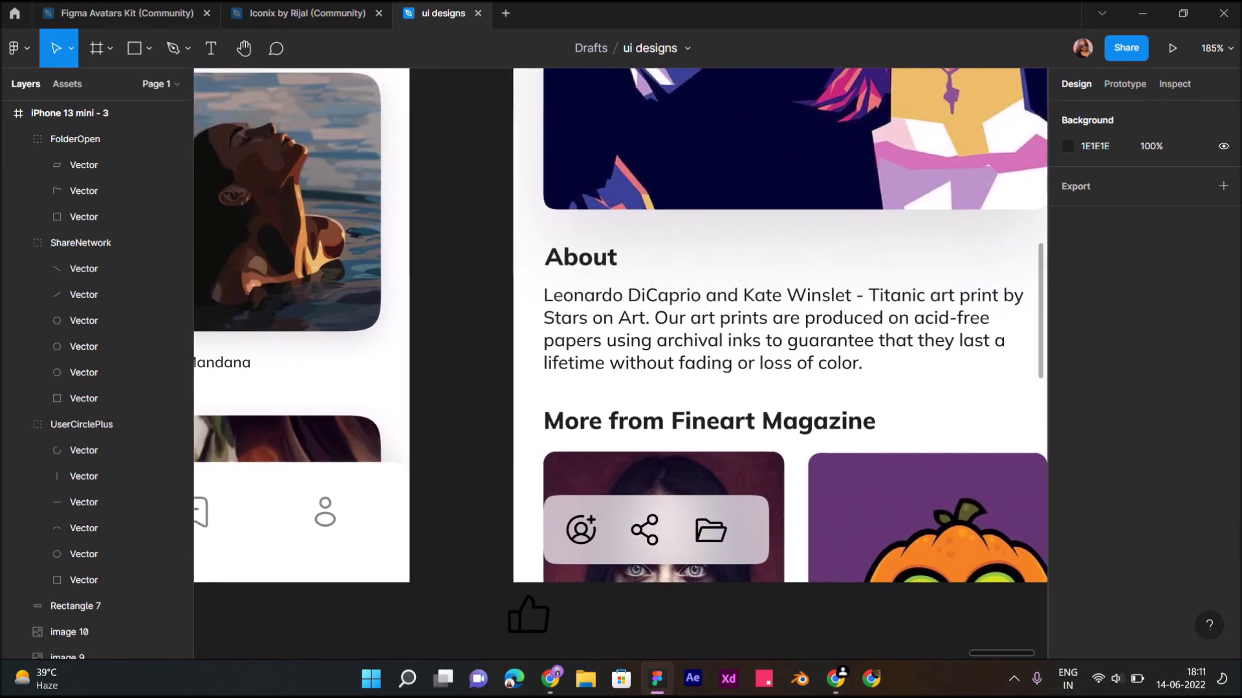
click(325, 512)
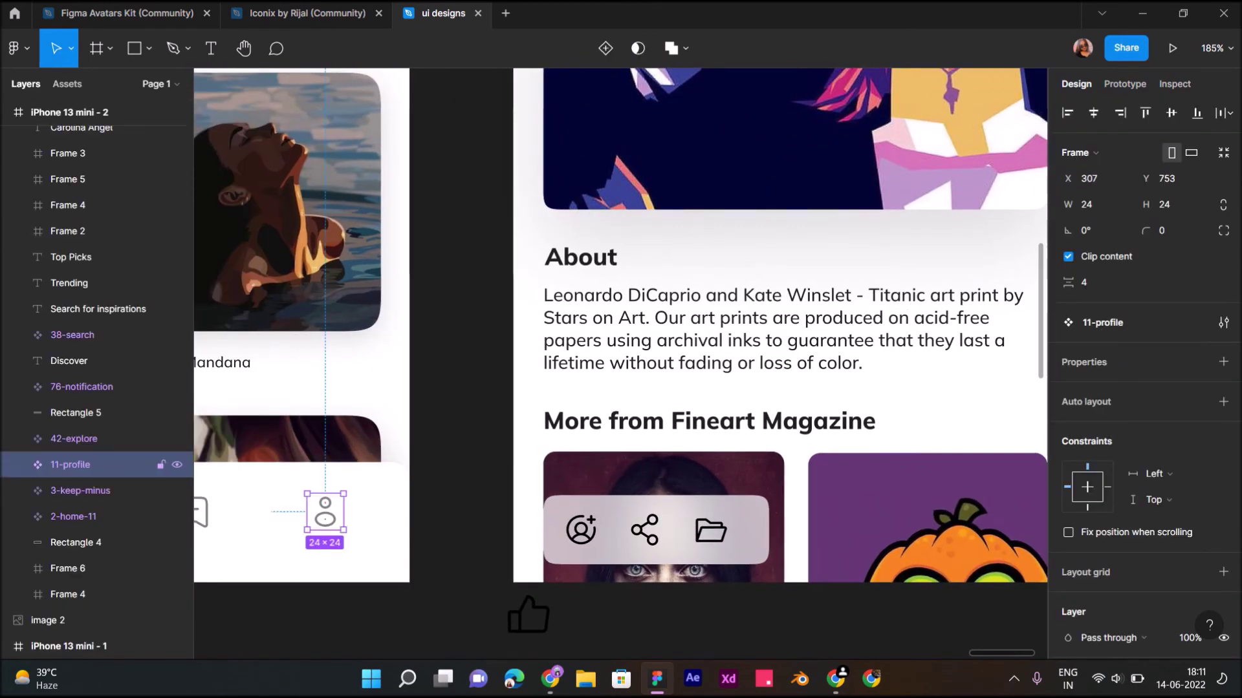
drag(325, 513, 581, 587)
Step: Delete the circle, arc and outer ring from the add-user icon
scroll(581, 587, up, 4)
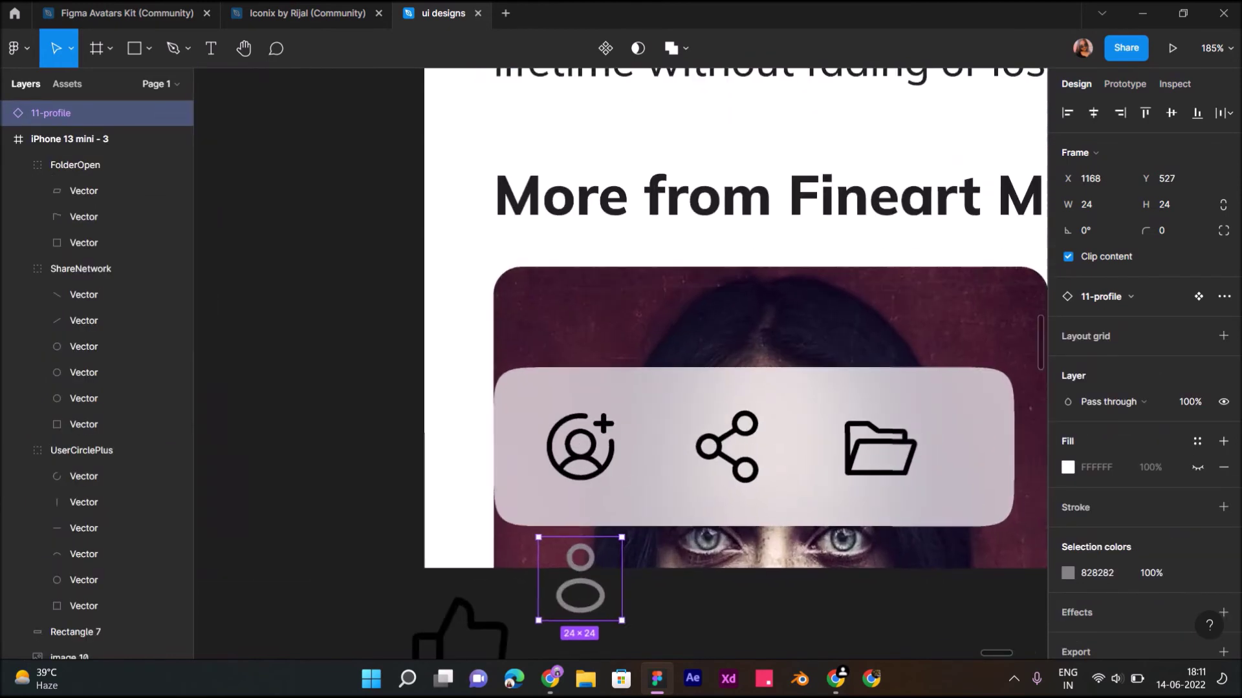
click(580, 446)
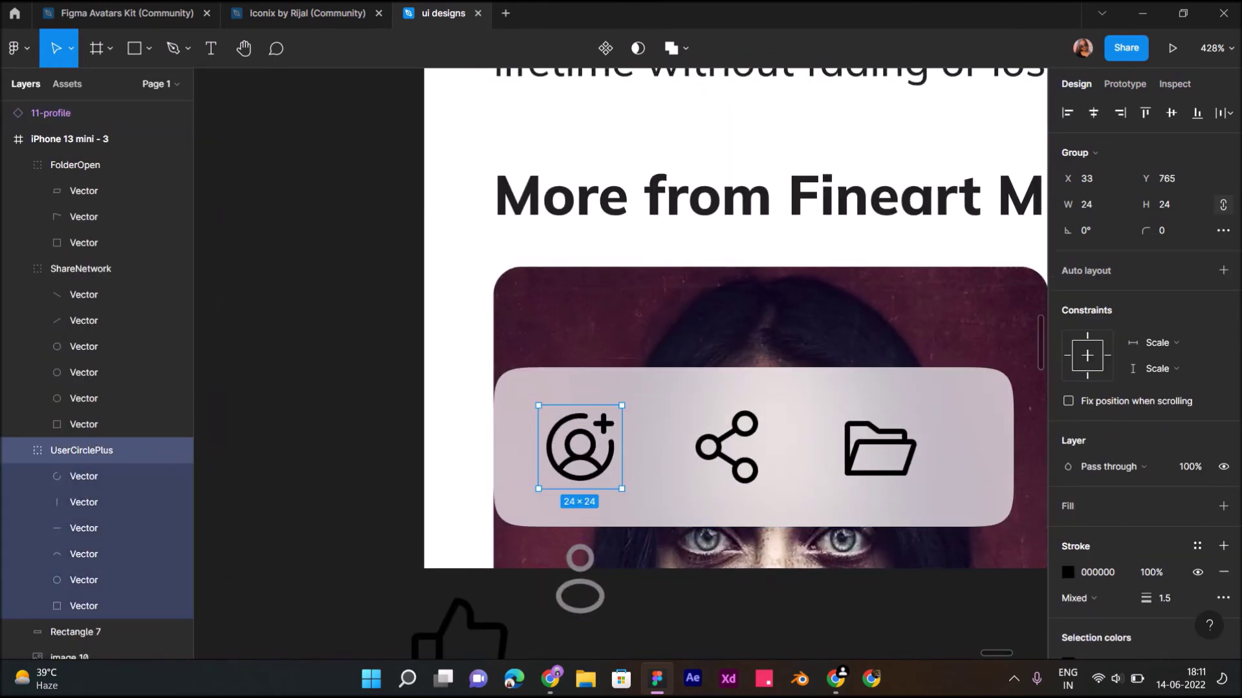
click(84, 554)
shift+click(84, 580)
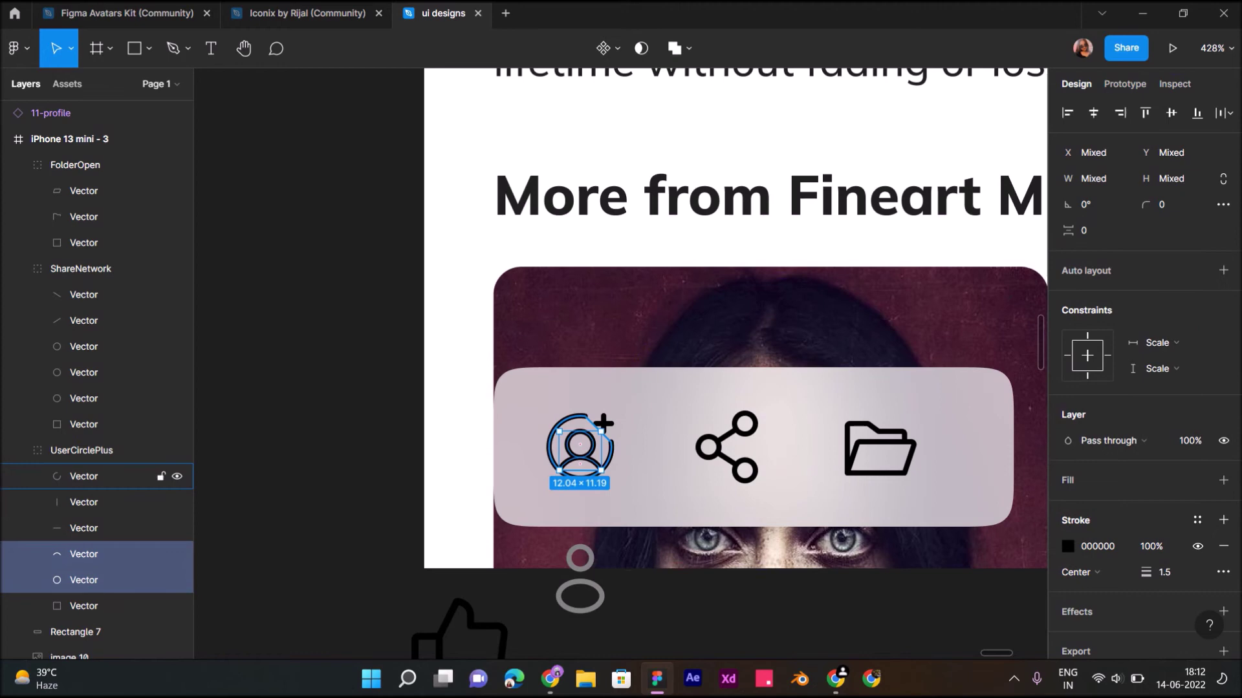
shift+click(84, 476)
key(Delete)
Step: Place the profile icon beside the plus, colour it 000000, and switch to Iconix by Rijal
click(580, 582)
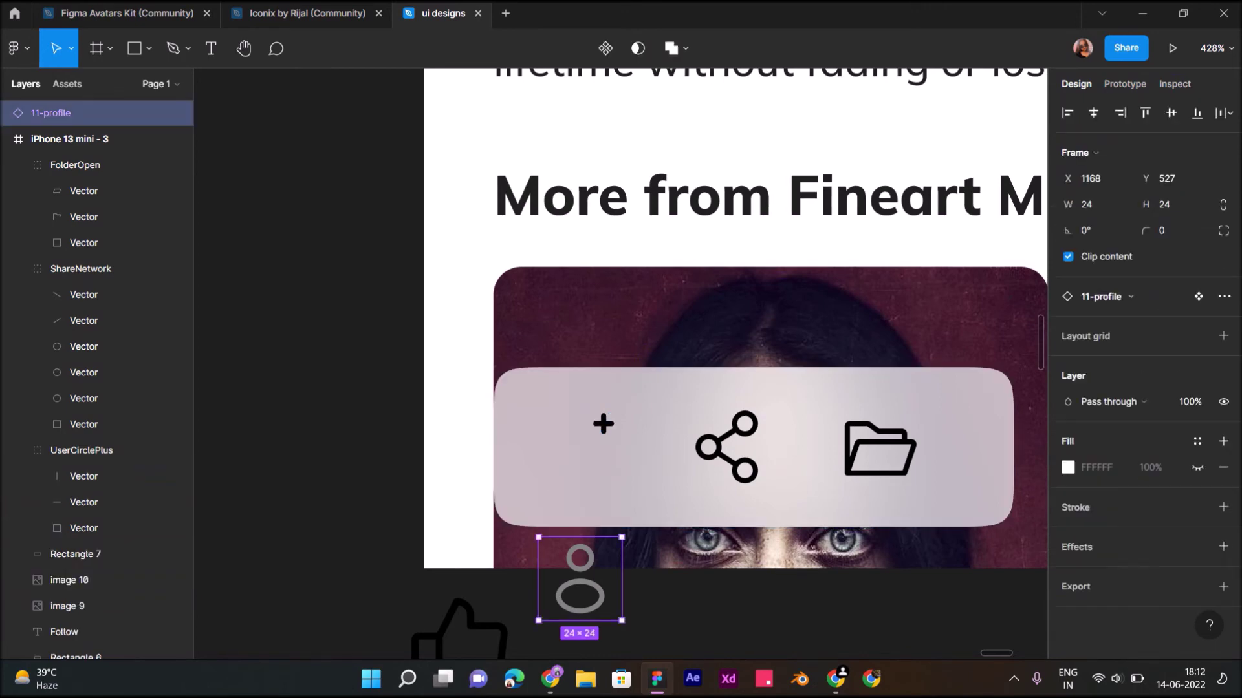
drag(580, 578, 569, 452)
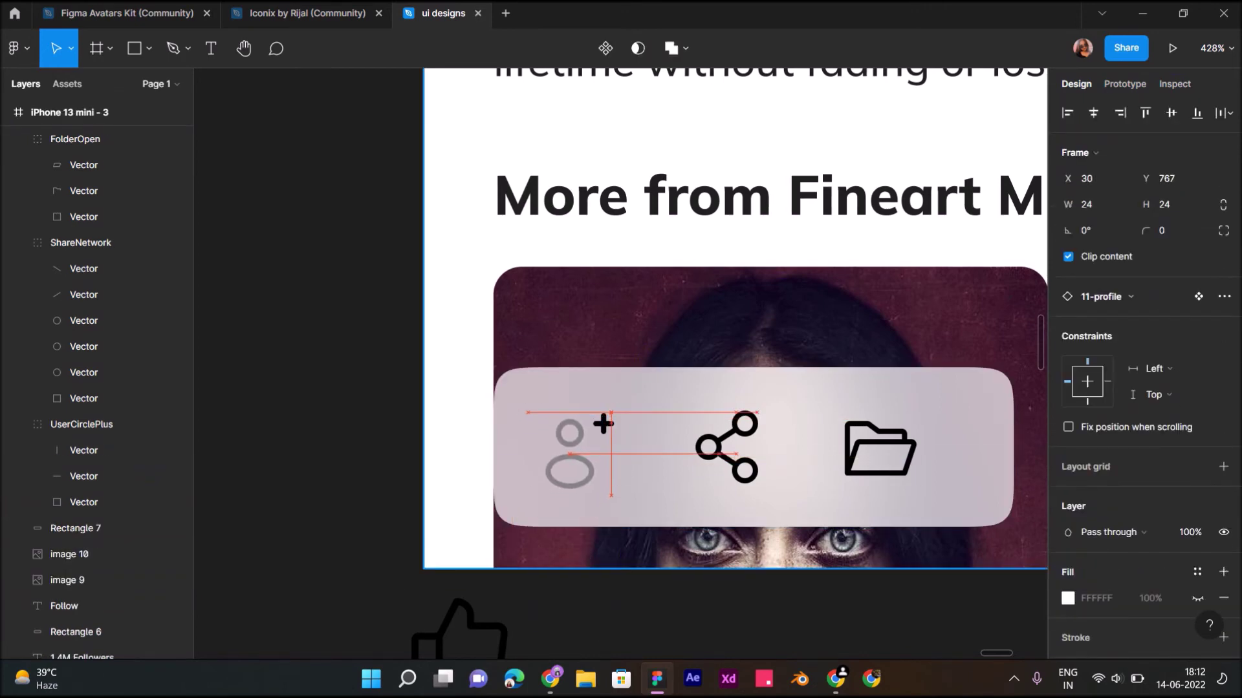
scroll(736, 319, down, 4)
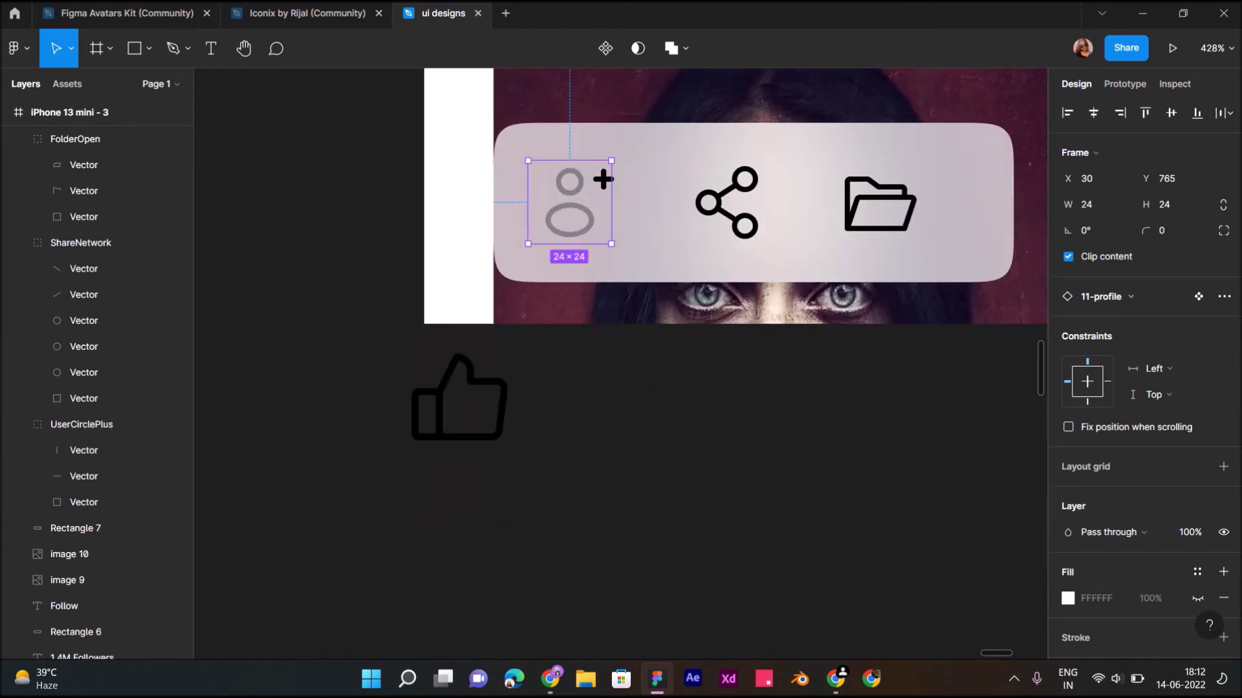
scroll(736, 318, up, 3)
scroll(1145, 388, down, 3)
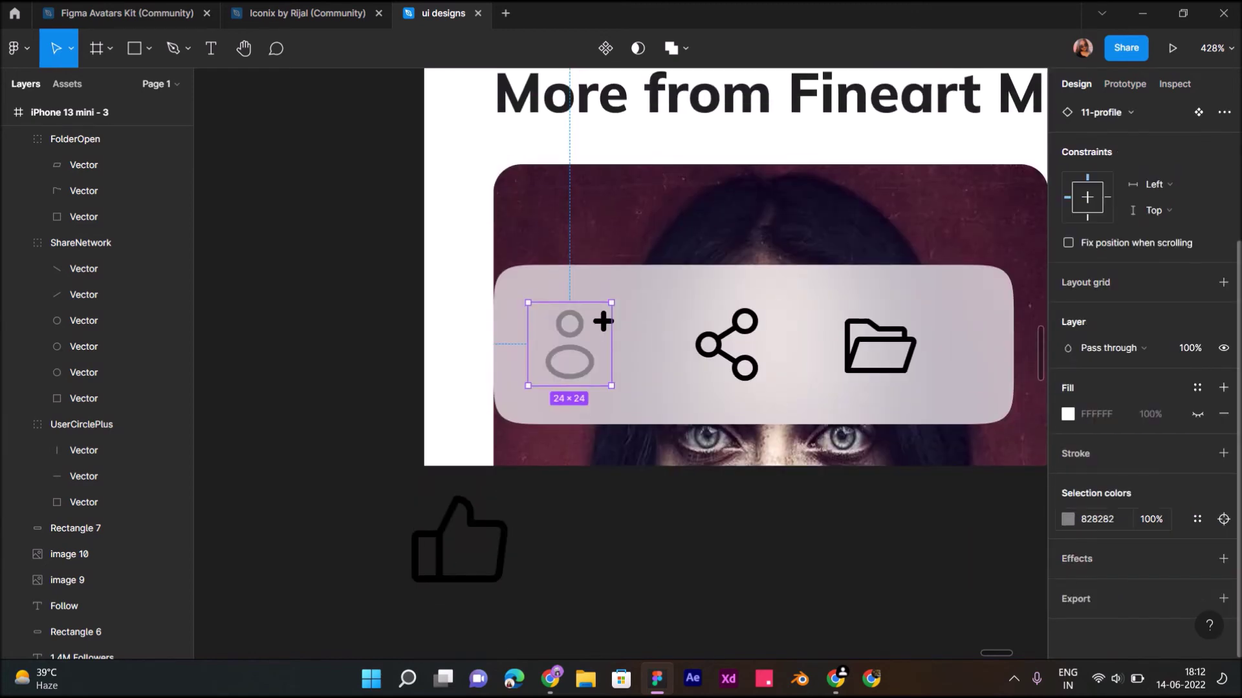
click(1068, 520)
drag(863, 401, 854, 447)
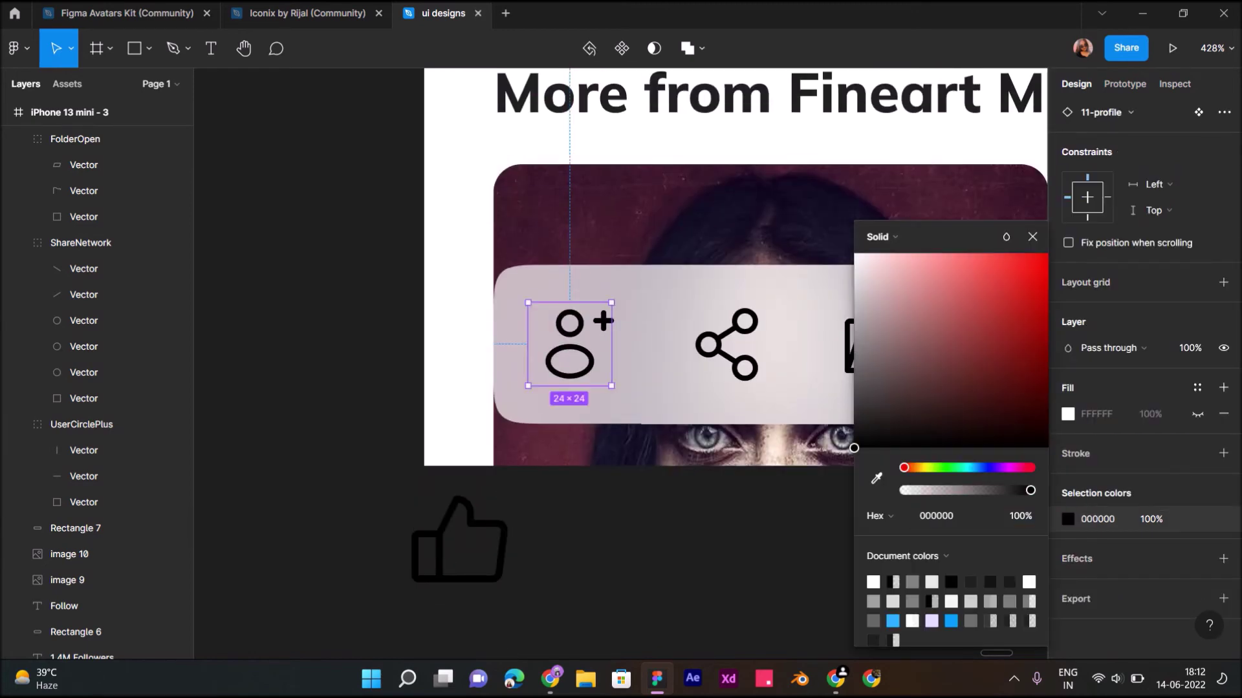
key(Escape)
key(Escape)
click(304, 13)
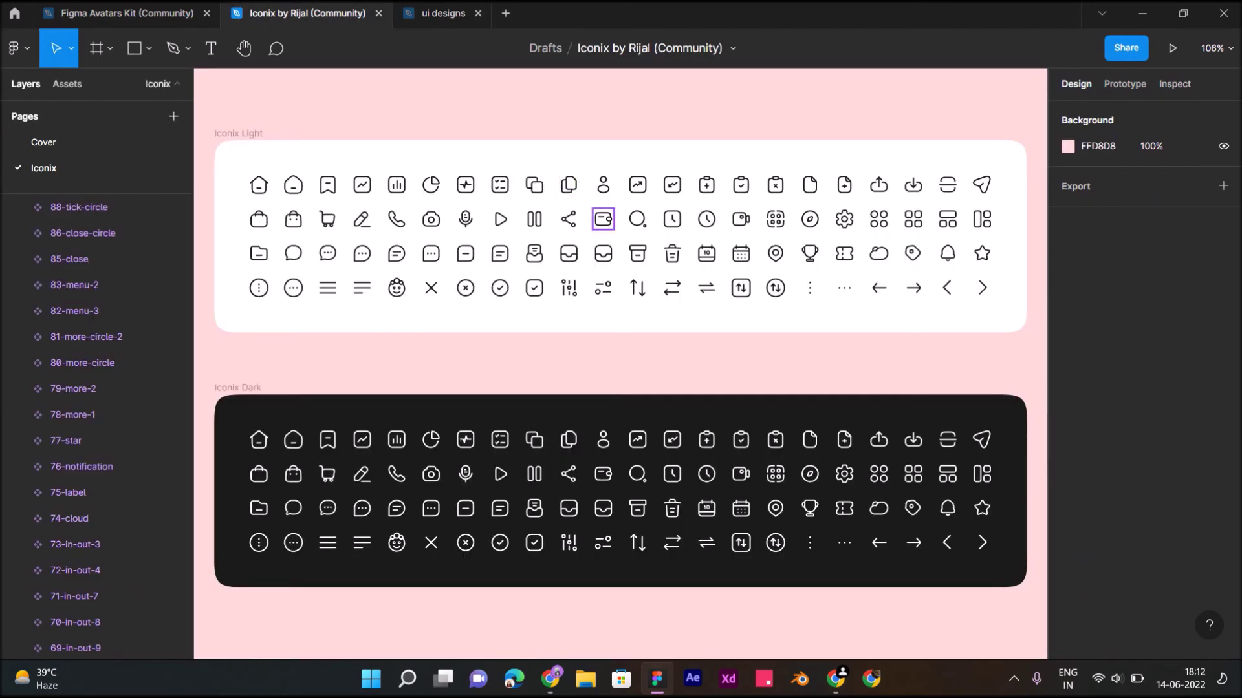
Step: Swap the pill's share icon for the Iconix 19-uplaod upload icon
scroll(603, 220, right, 2)
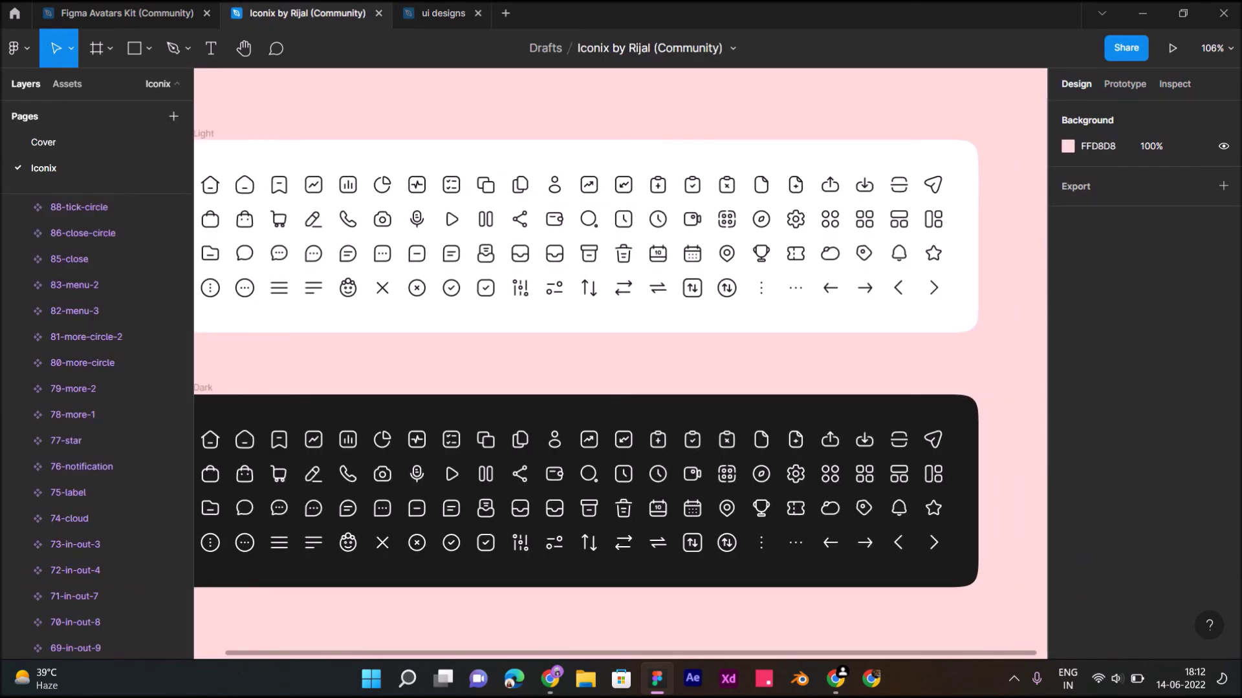
click(830, 185)
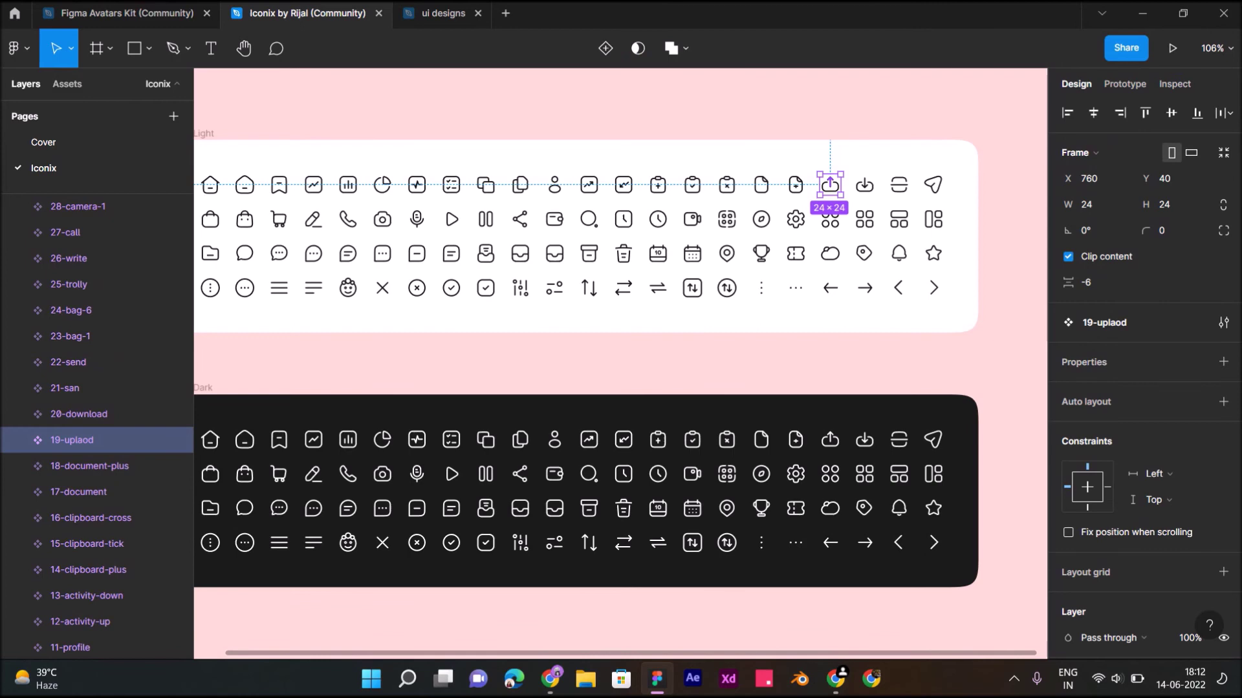
click(443, 13)
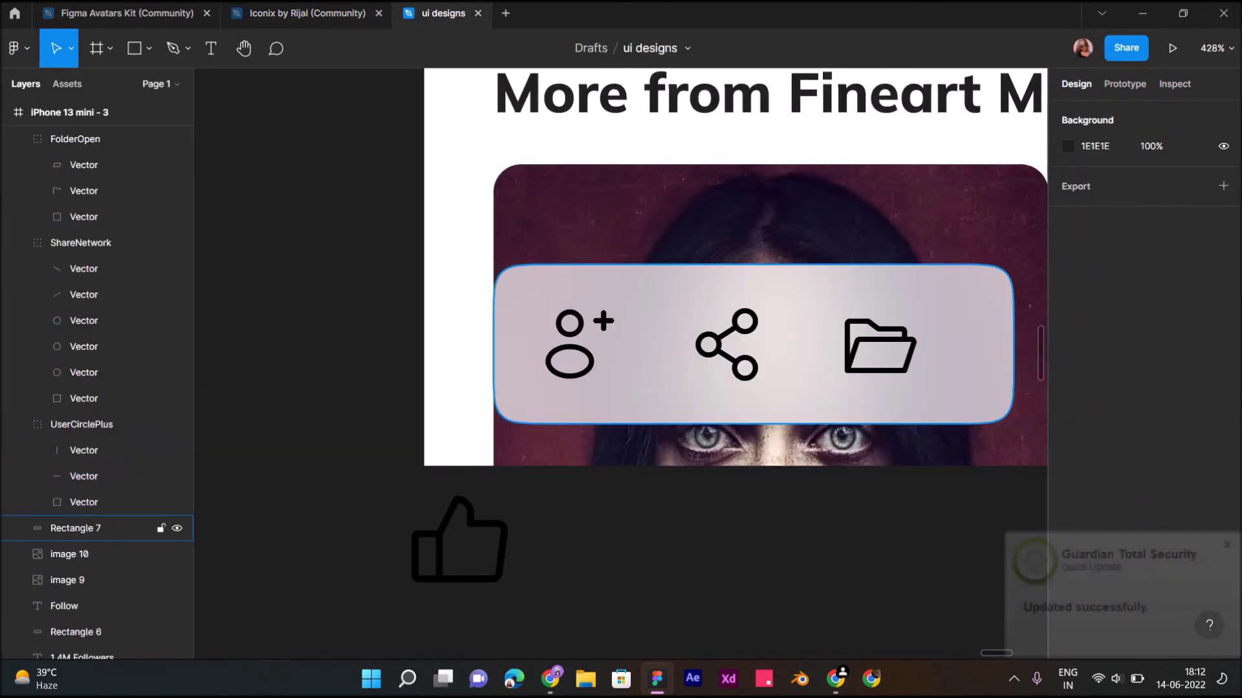
click(724, 349)
key(ctrl+shift+r)
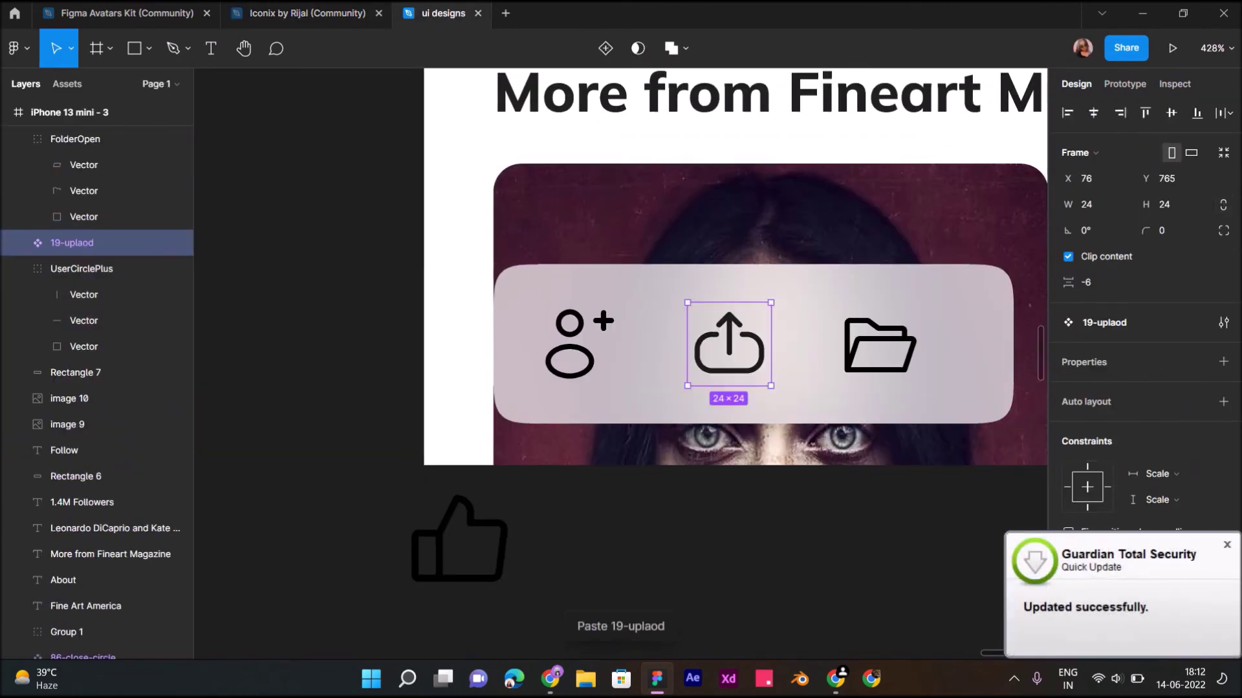
ctrl+scroll(738, 498, down, 3)
scroll(737, 498, right, 1)
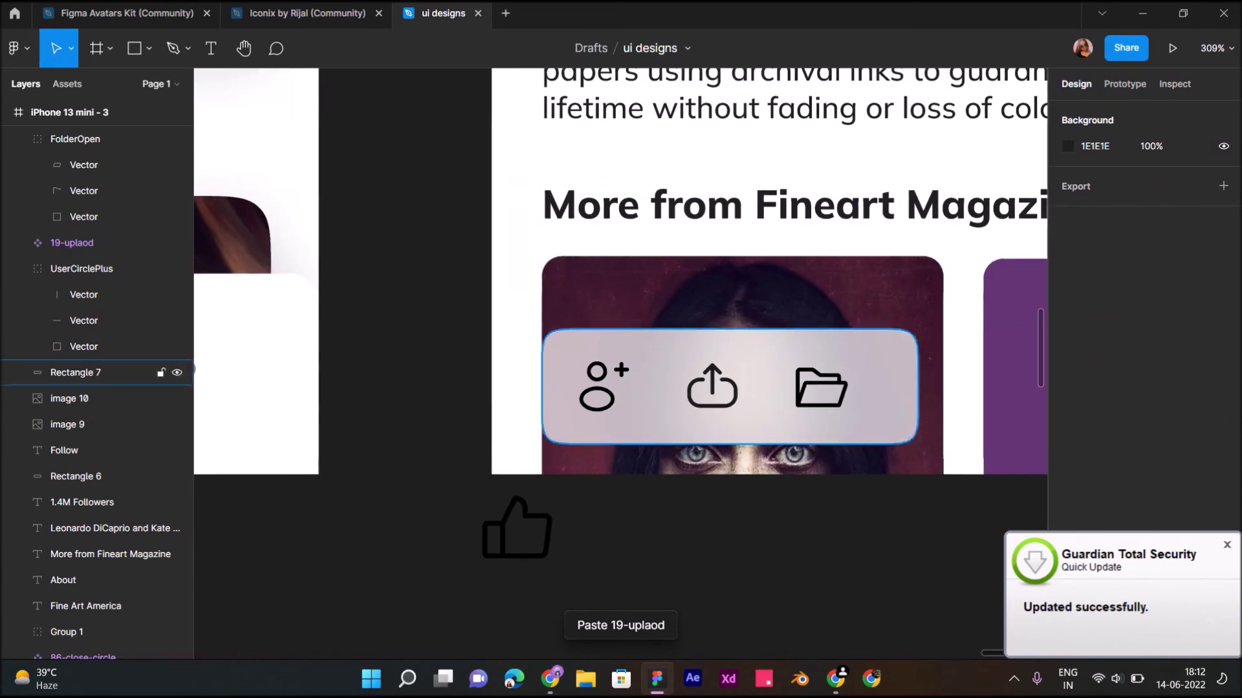
click(820, 387)
key(ctrl+v)
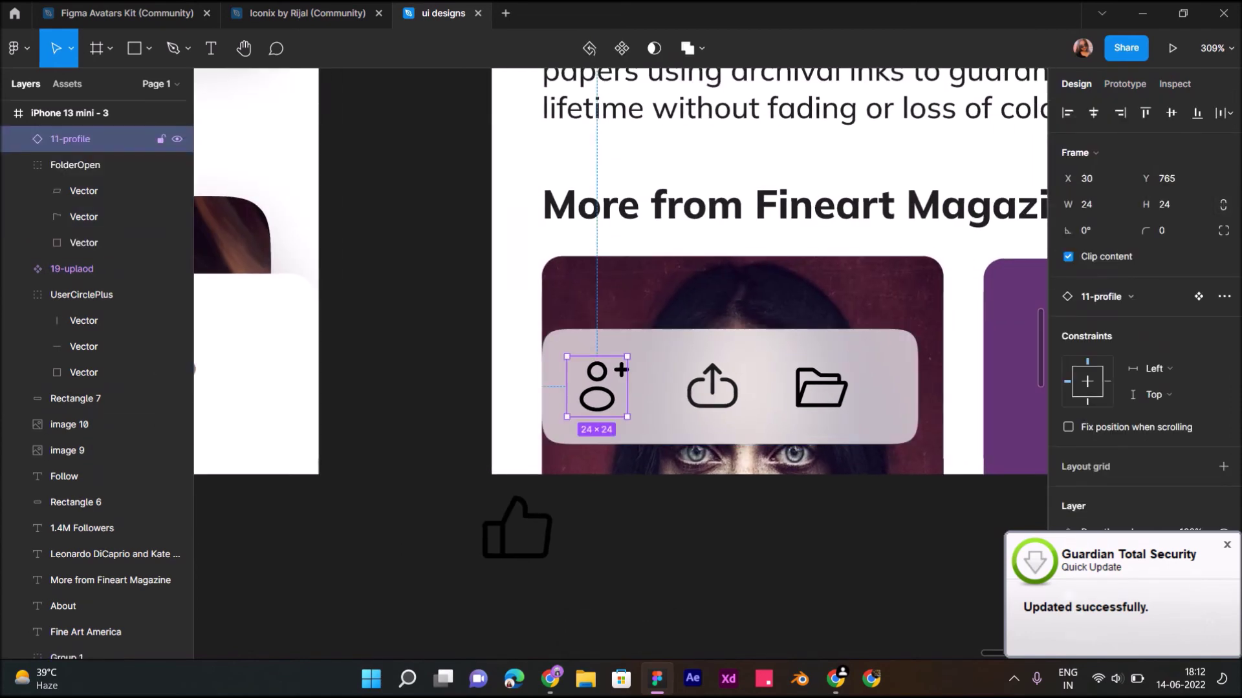
Step: Select the plus sign, profile and upload icons together in the Layers panel
ctrl+scroll(620, 369, up, 5)
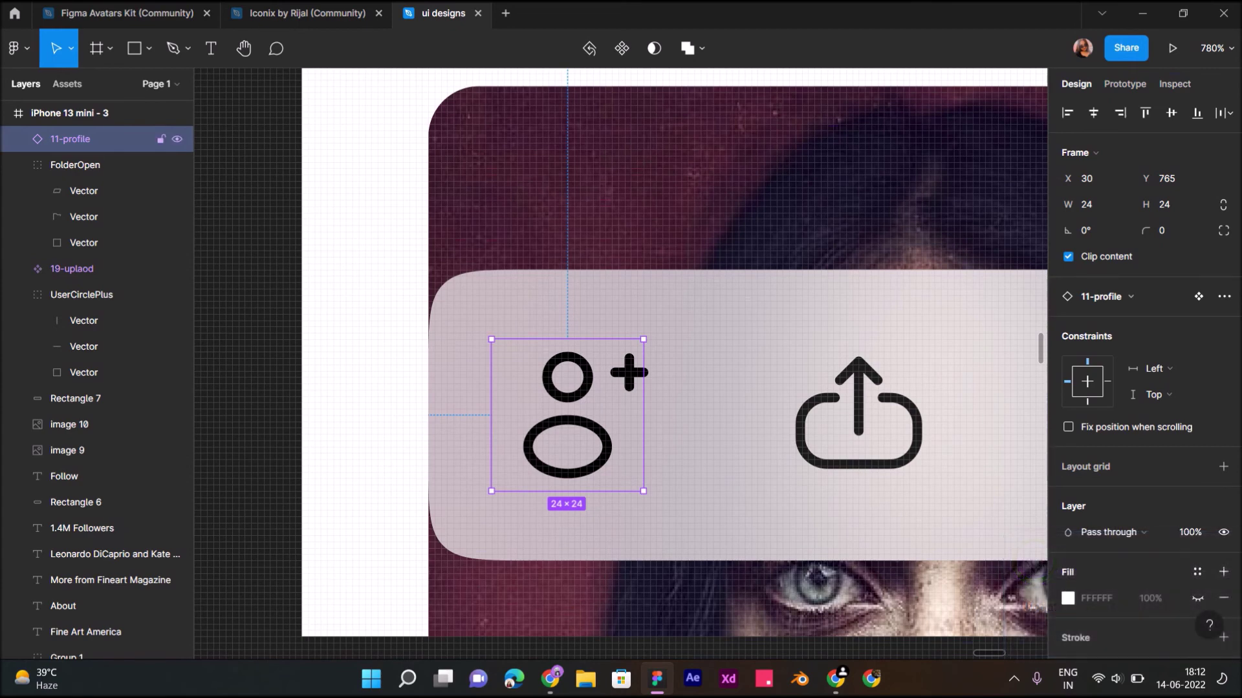
click(84, 321)
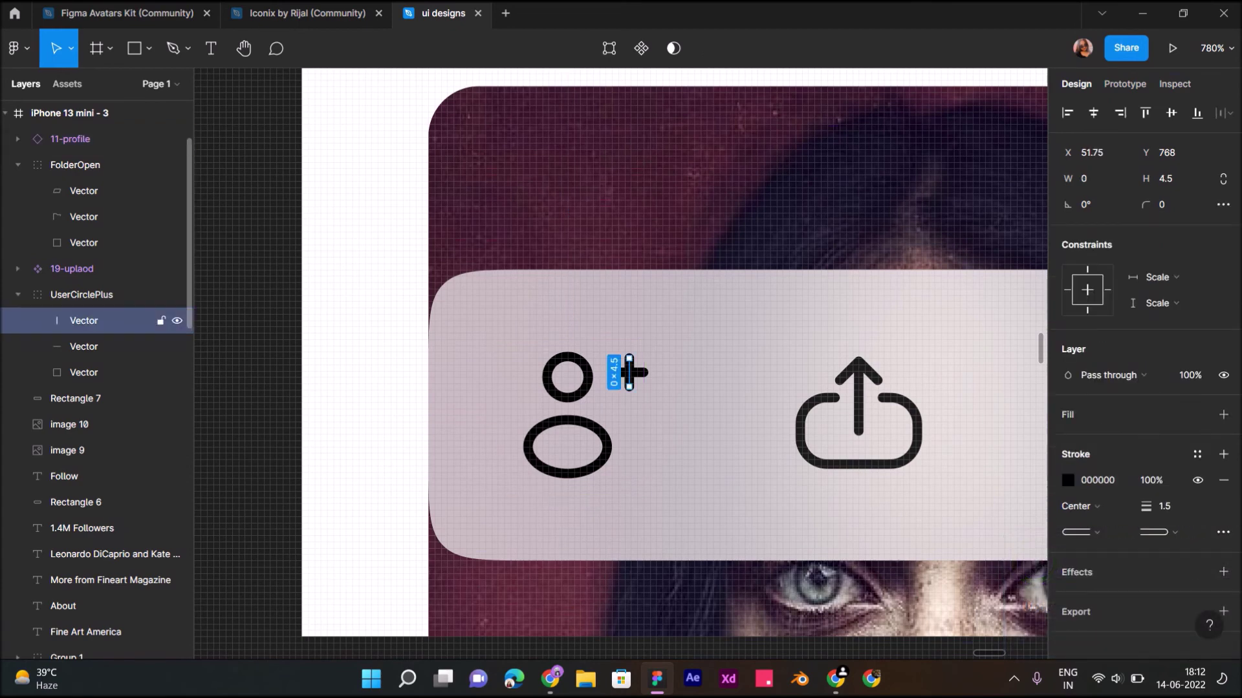
click(81, 294)
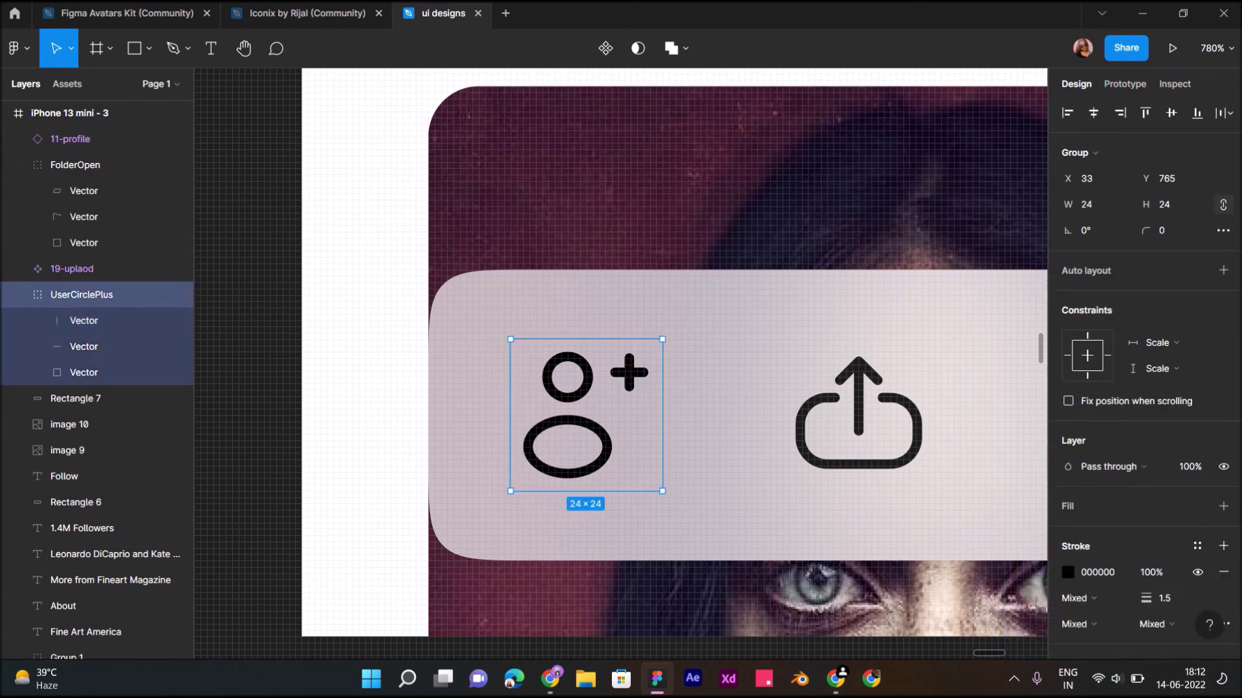
shift+click(71, 139)
scroll(550, 395, down, 5)
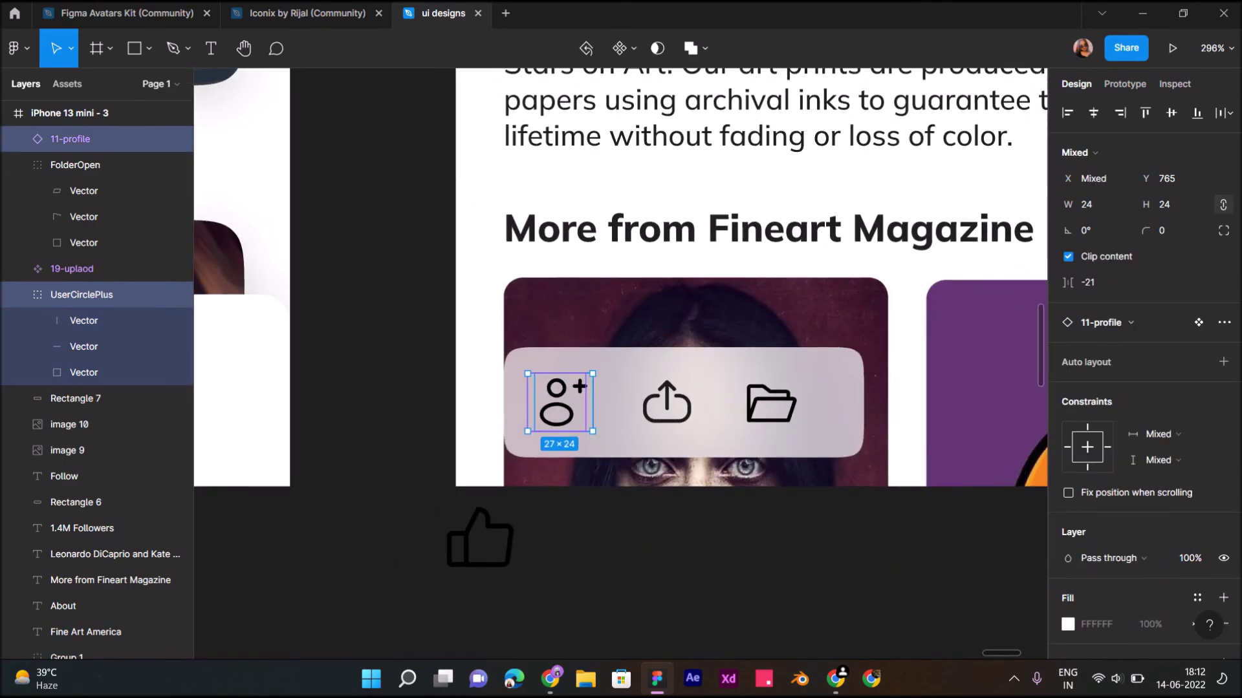
shift+click(71, 269)
shift+click(76, 399)
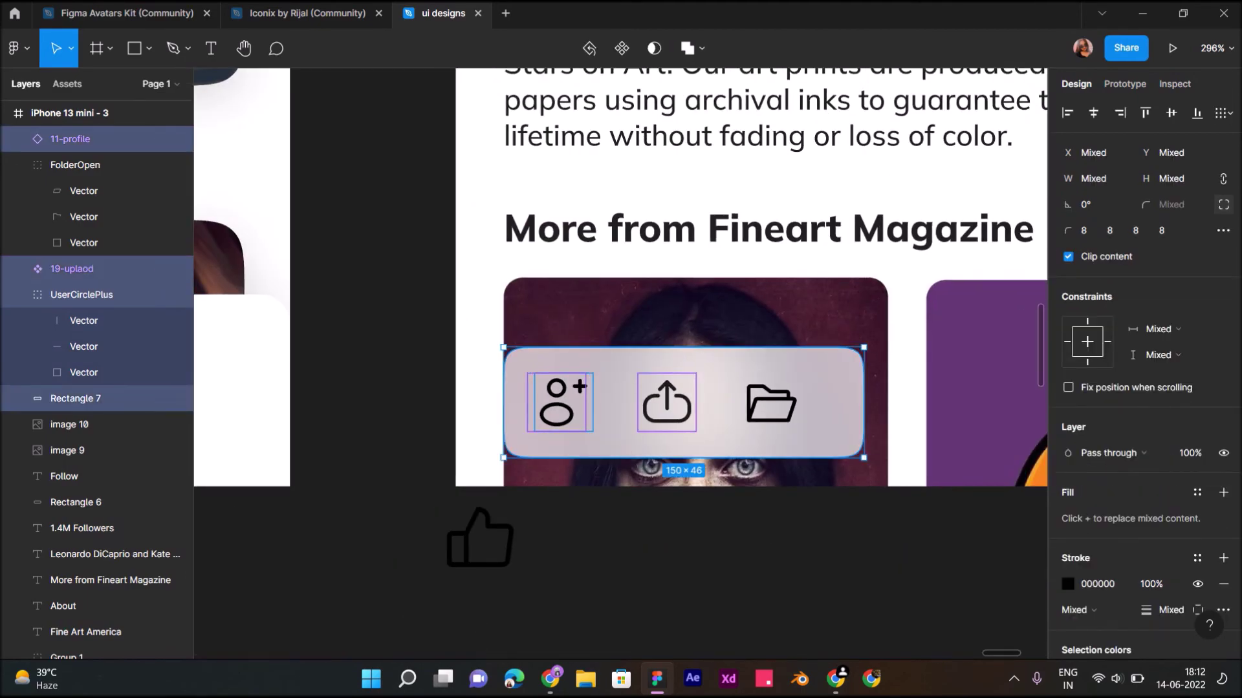
click(130, 399)
key(Return)
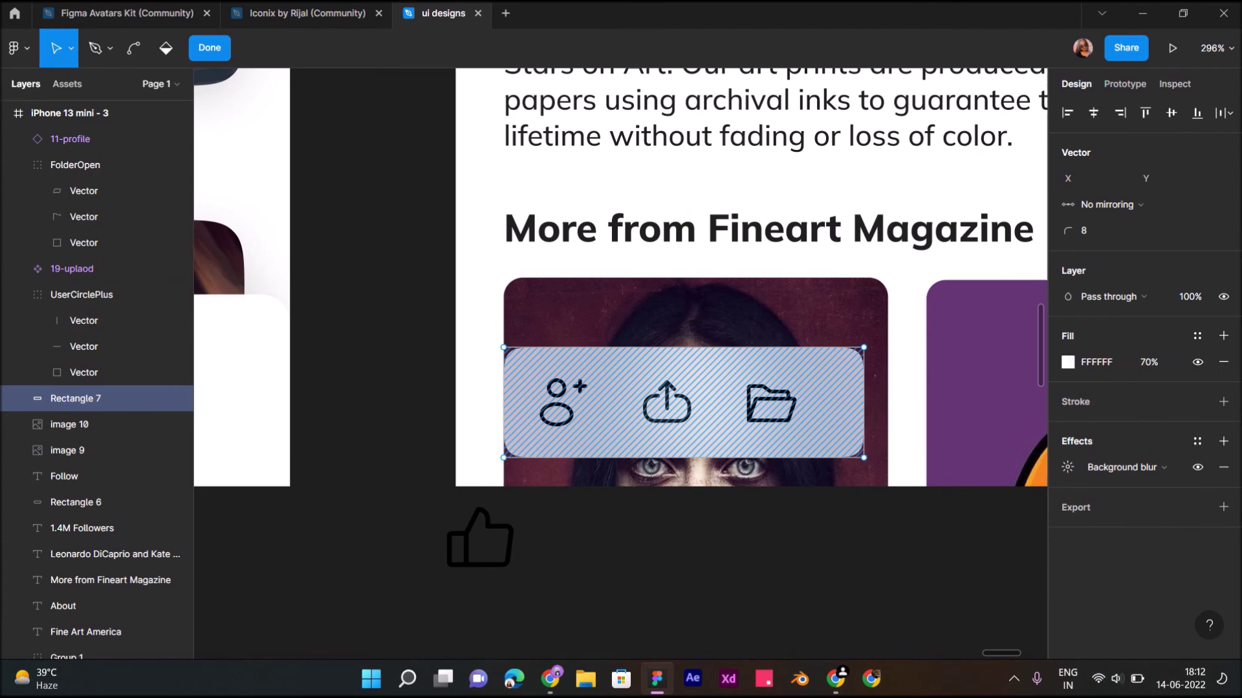
Step: Shift the profile, plus, upload and folder icons right to centre them in Rectangle 7
click(556, 403)
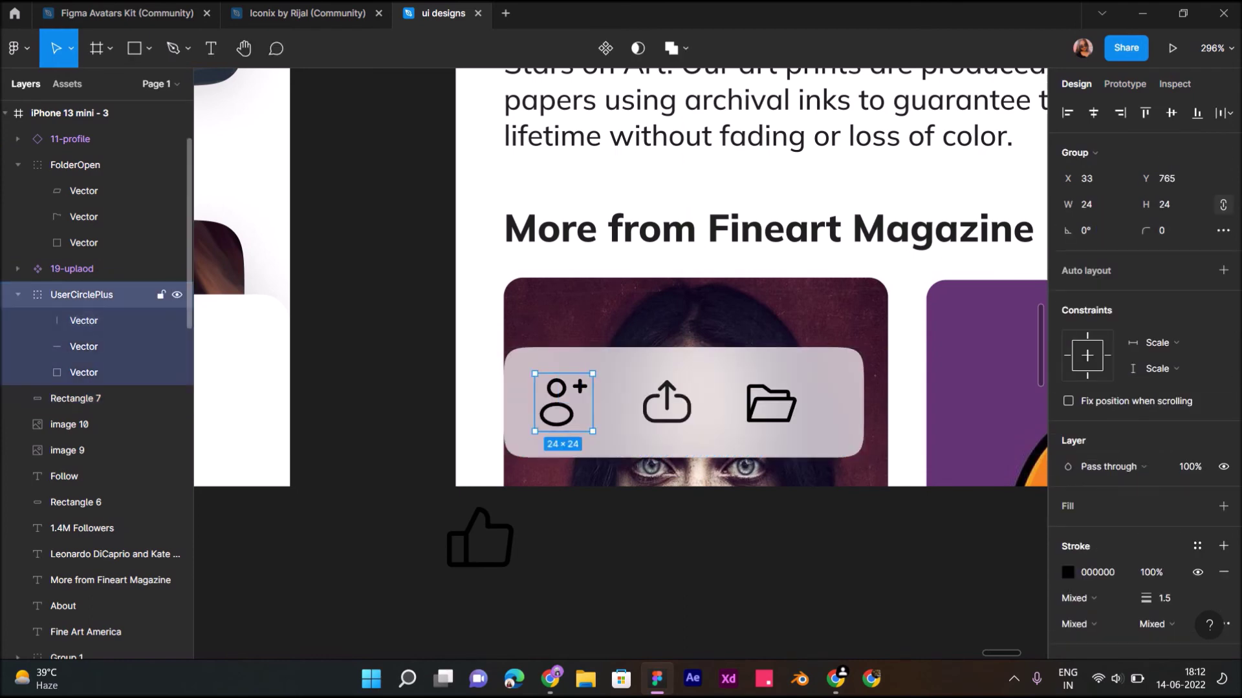
shift+click(666, 402)
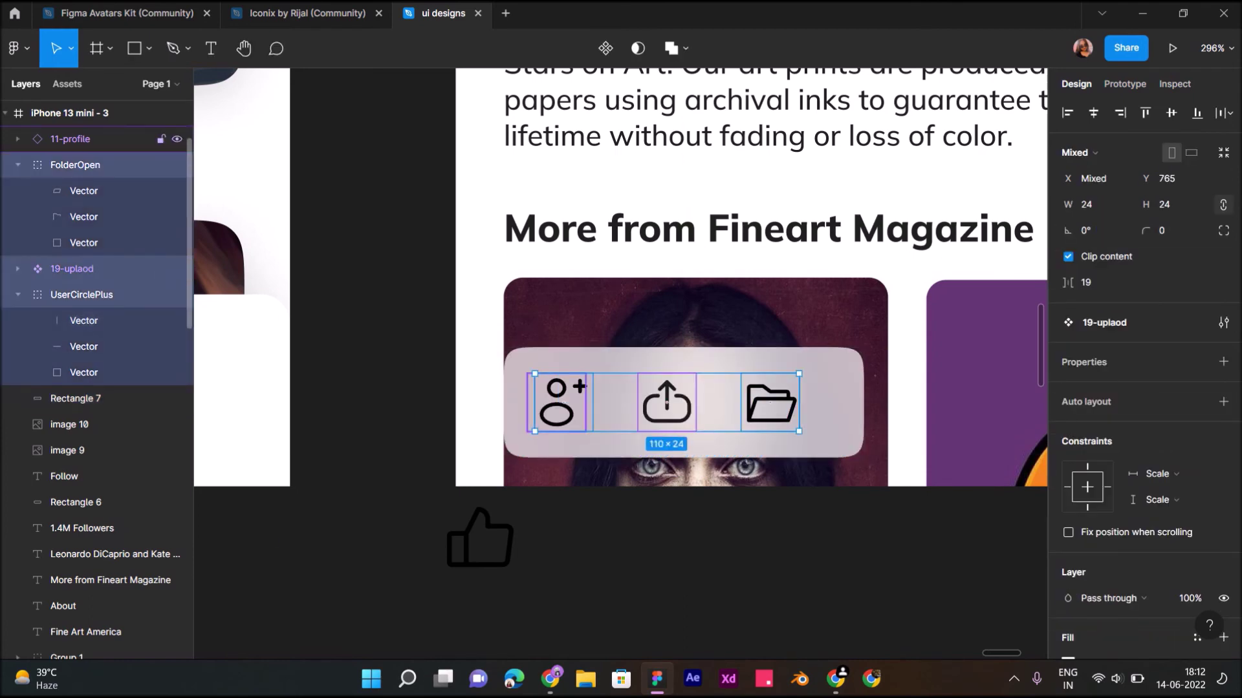
shift+click(97, 139)
drag(784, 414, 803, 414)
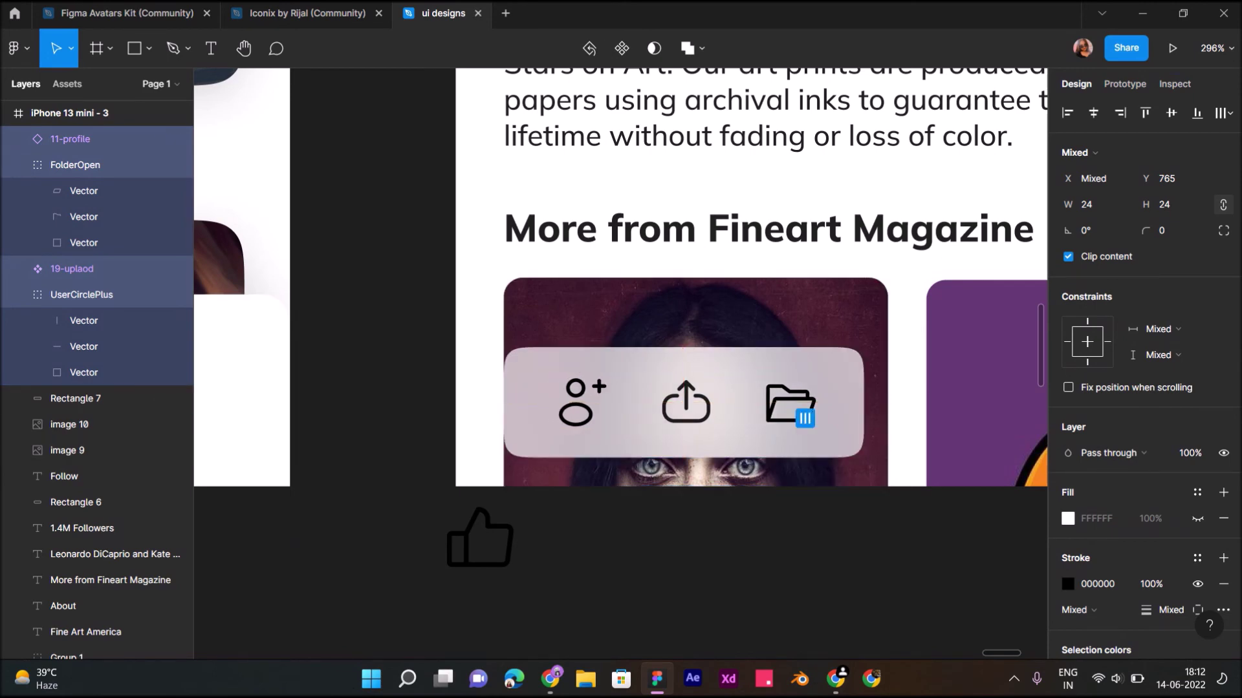
key(Escape)
scroll(553, 530, down, 5)
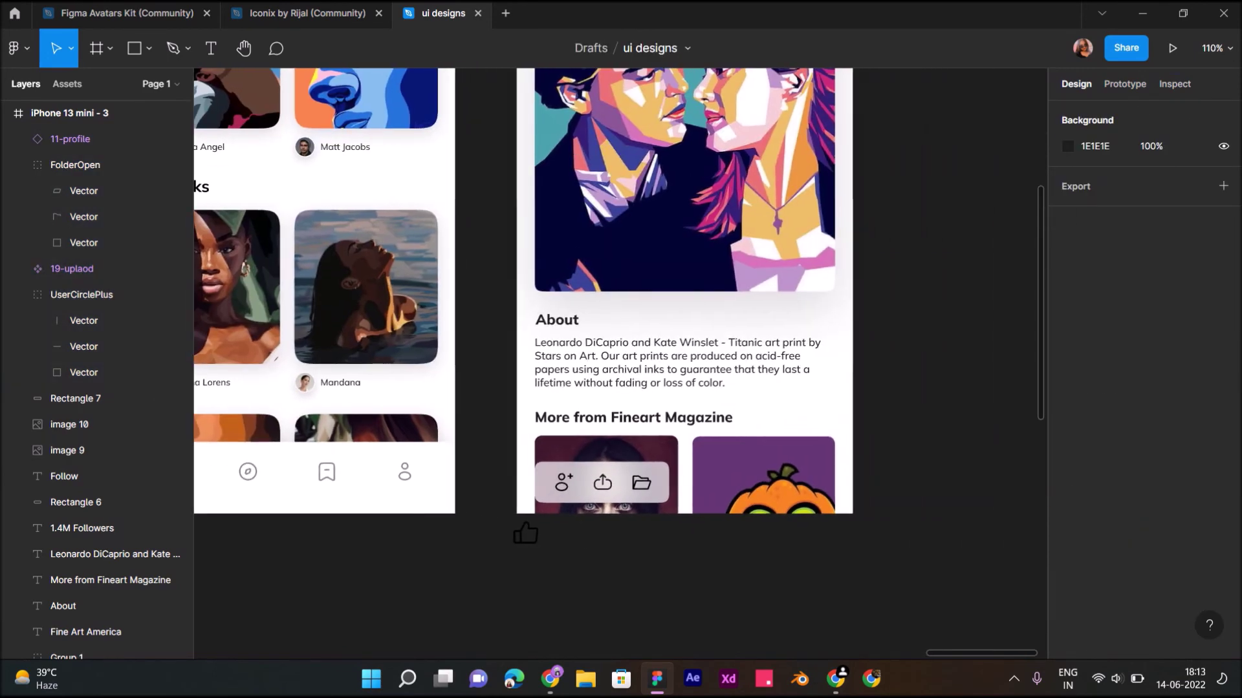
Step: Draw a 41×41 circle over the pumpkin card's corner and fill it white
scroll(574, 542, up, 5)
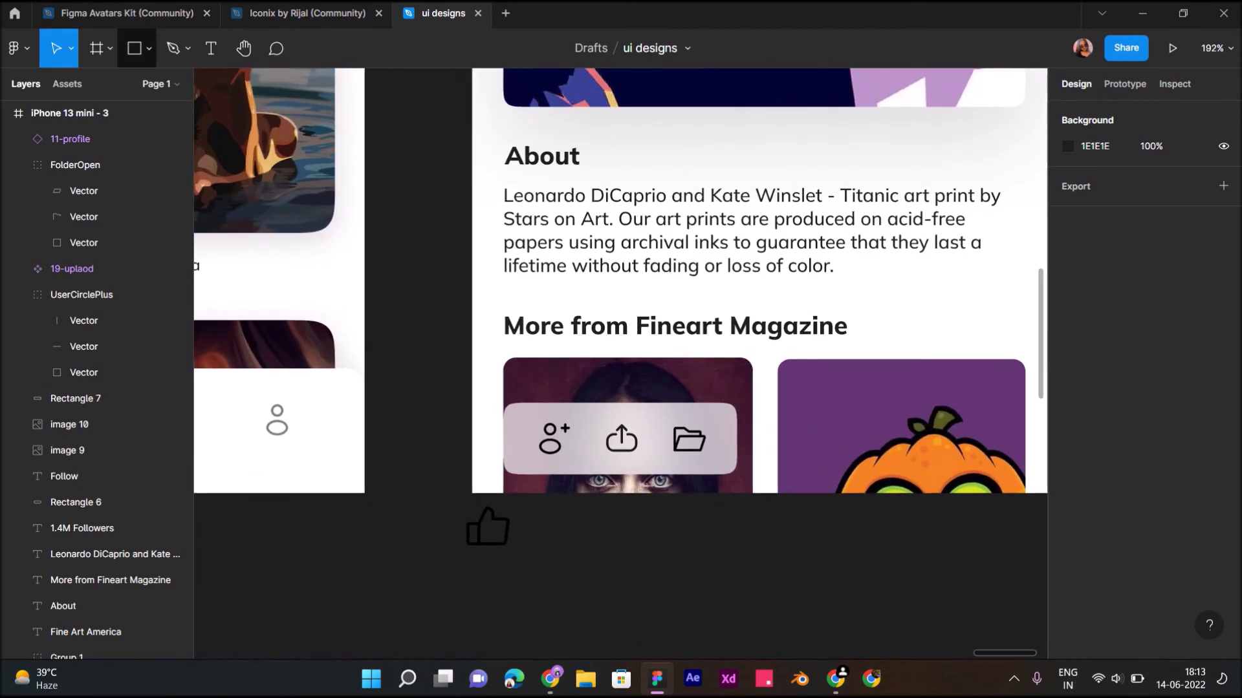
click(148, 48)
click(103, 146)
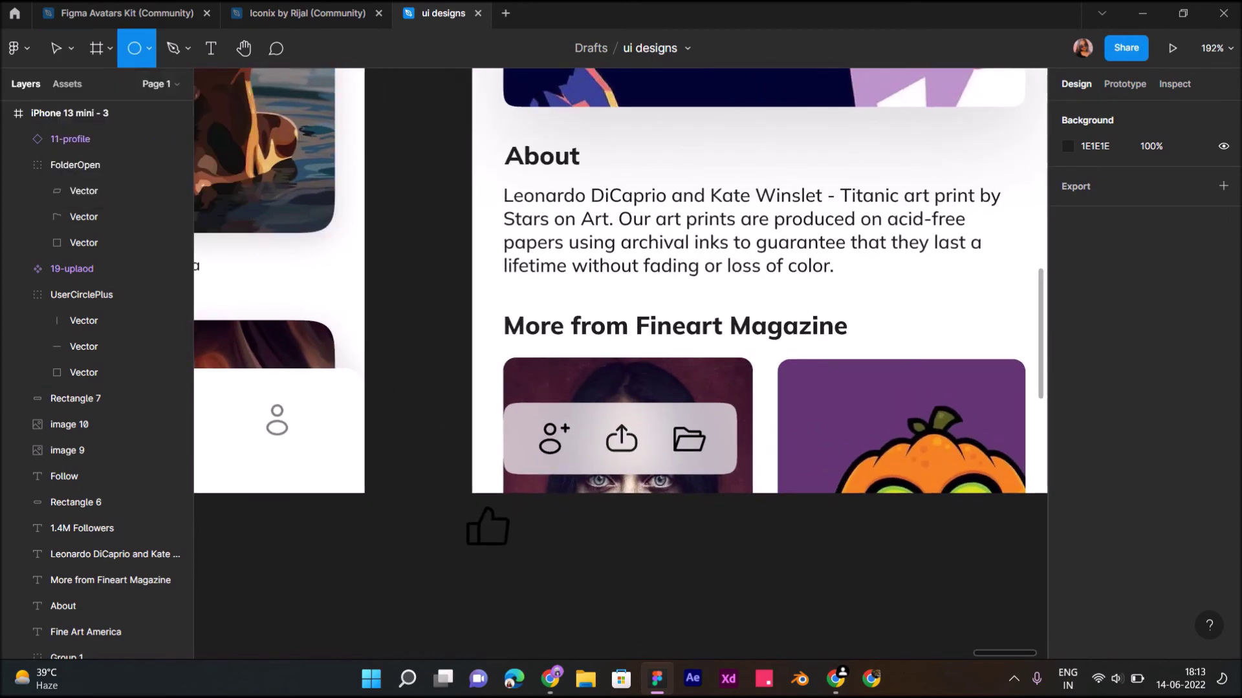
scroll(619, 281, right, 3)
mouse_move(773, 419)
mouse_down()
mouse_move(837, 482)
mouse_move(811, 439)
mouse_up()
click(1067, 466)
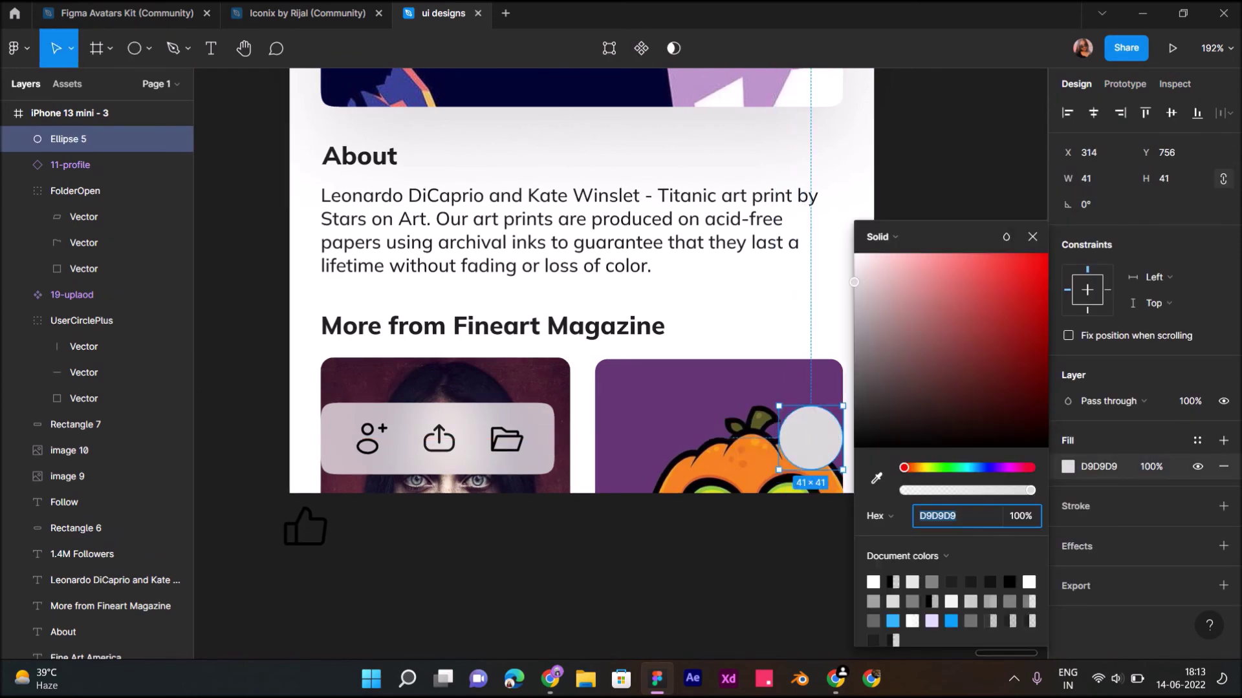
click(873, 582)
Step: Add a Background blur effect to the circle
click(1223, 546)
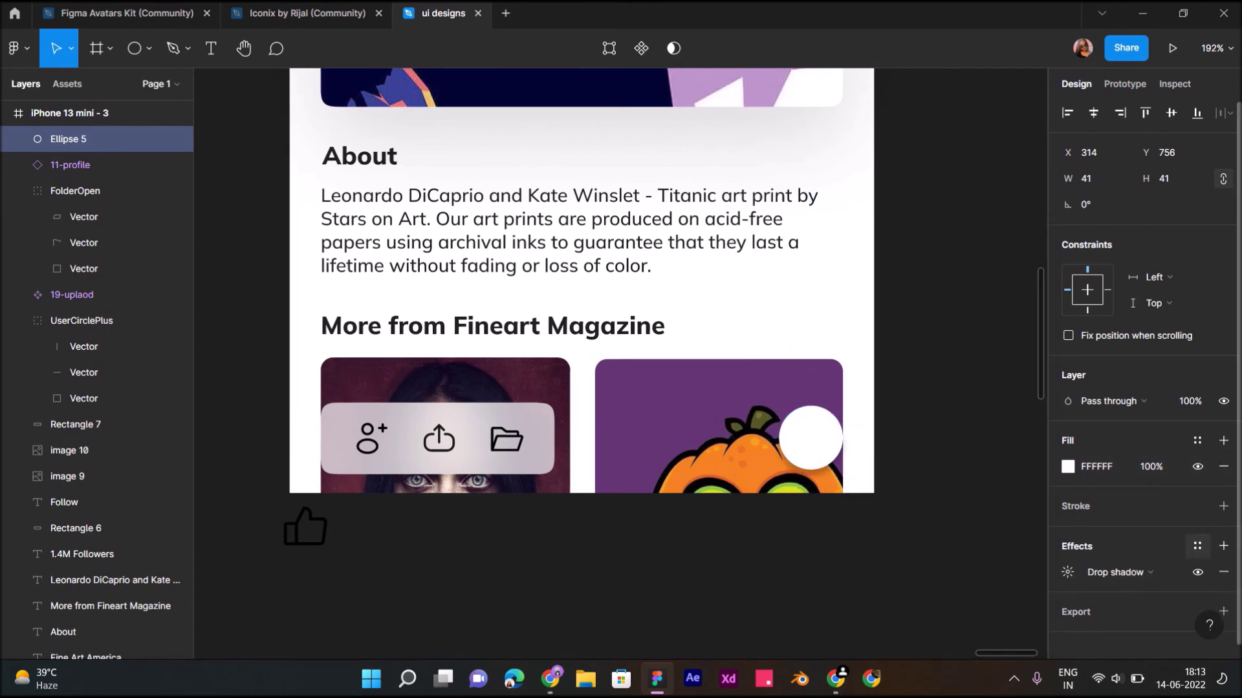
key(shift)
key(shift)
key(shift)
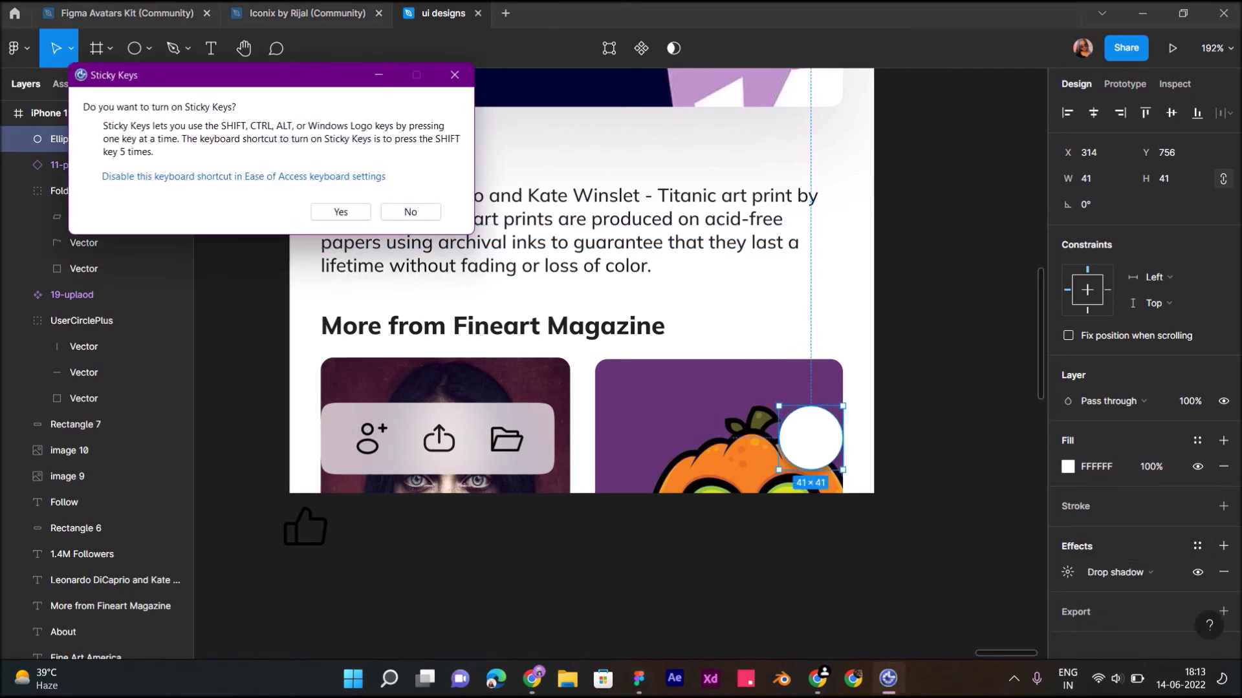
click(410, 212)
click(1117, 572)
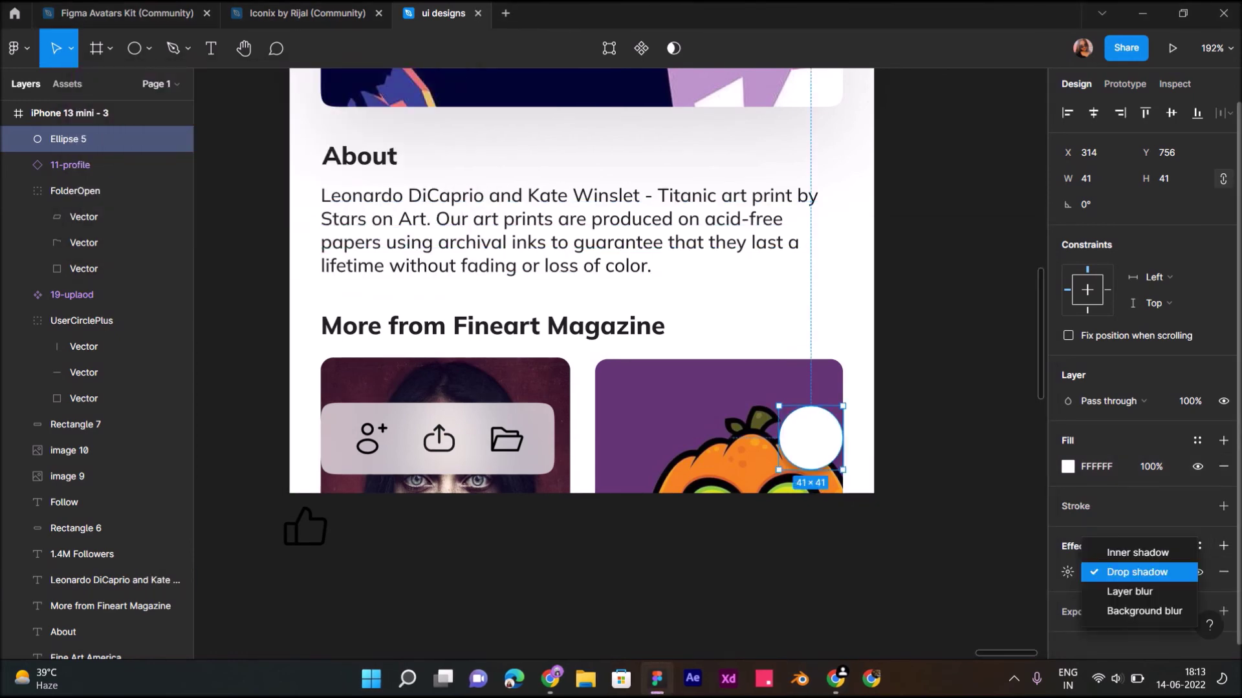
click(1145, 612)
Step: Set the background blur to 60 and the circle's fill opacity to 80%
click(1151, 466)
text(60)
key(Return)
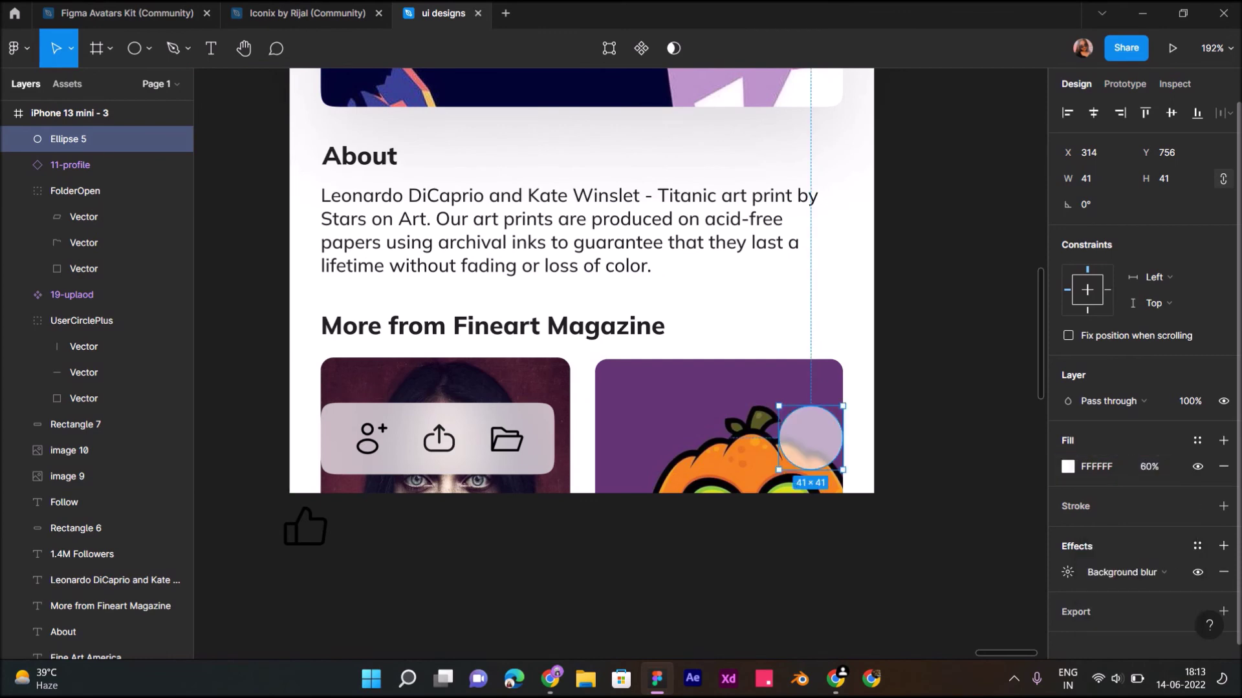
click(1068, 573)
key(Return)
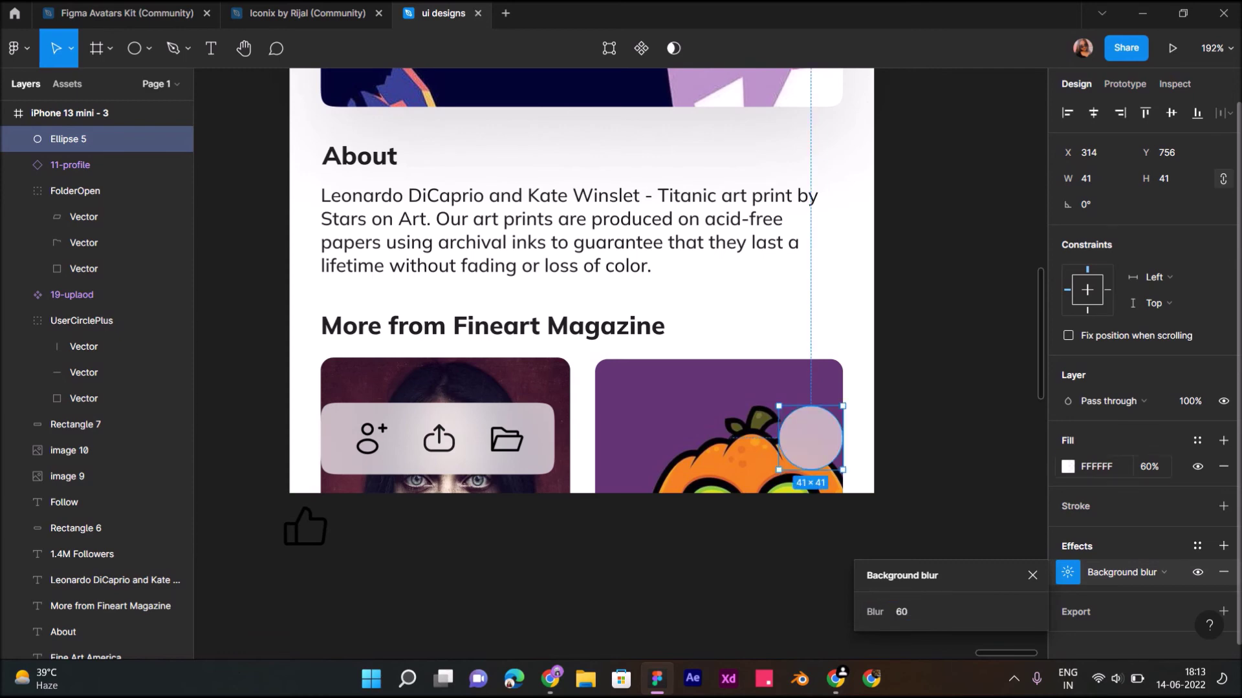
text(80)
key(Return)
key(Escape)
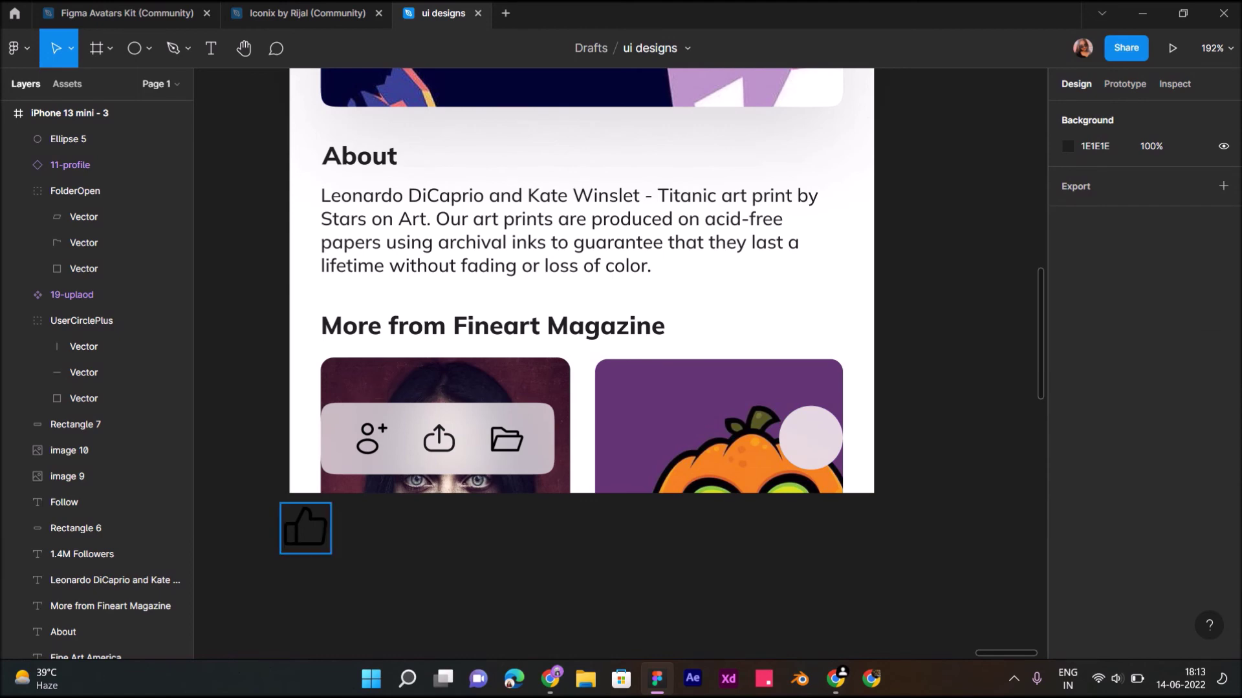
Step: Resize the ThumbsUp icon to 24×24 and centre it inside the frosted circle
click(305, 529)
text(24)
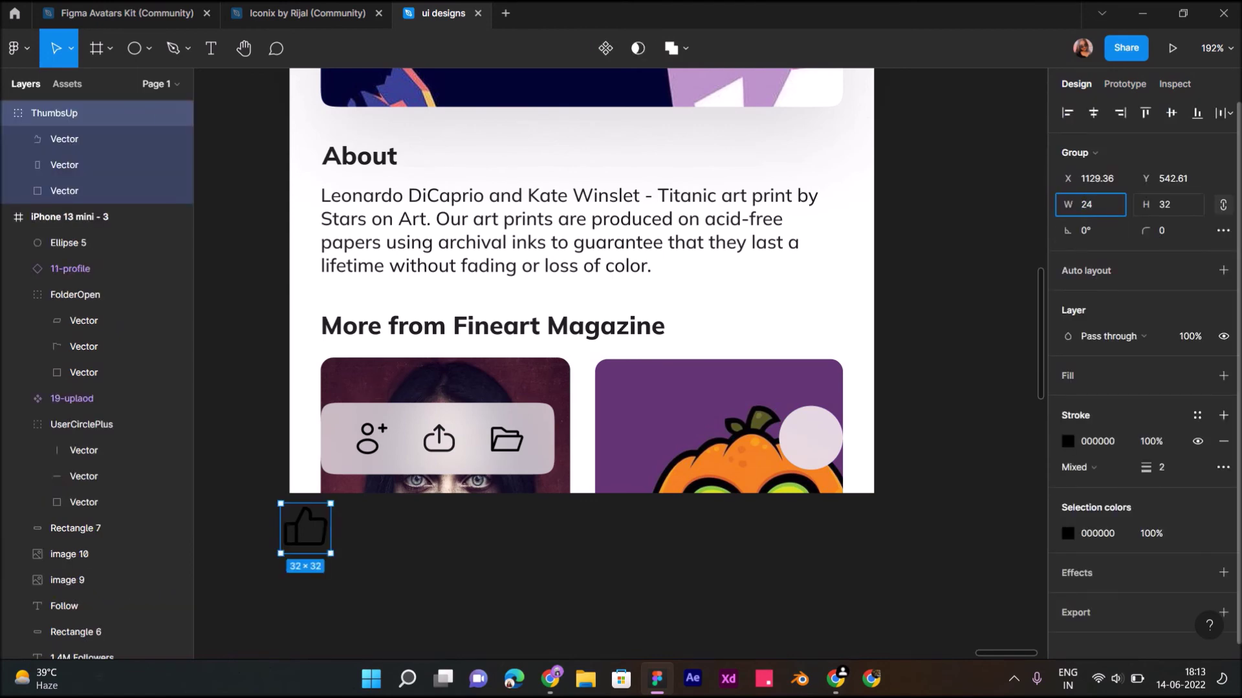
key(Return)
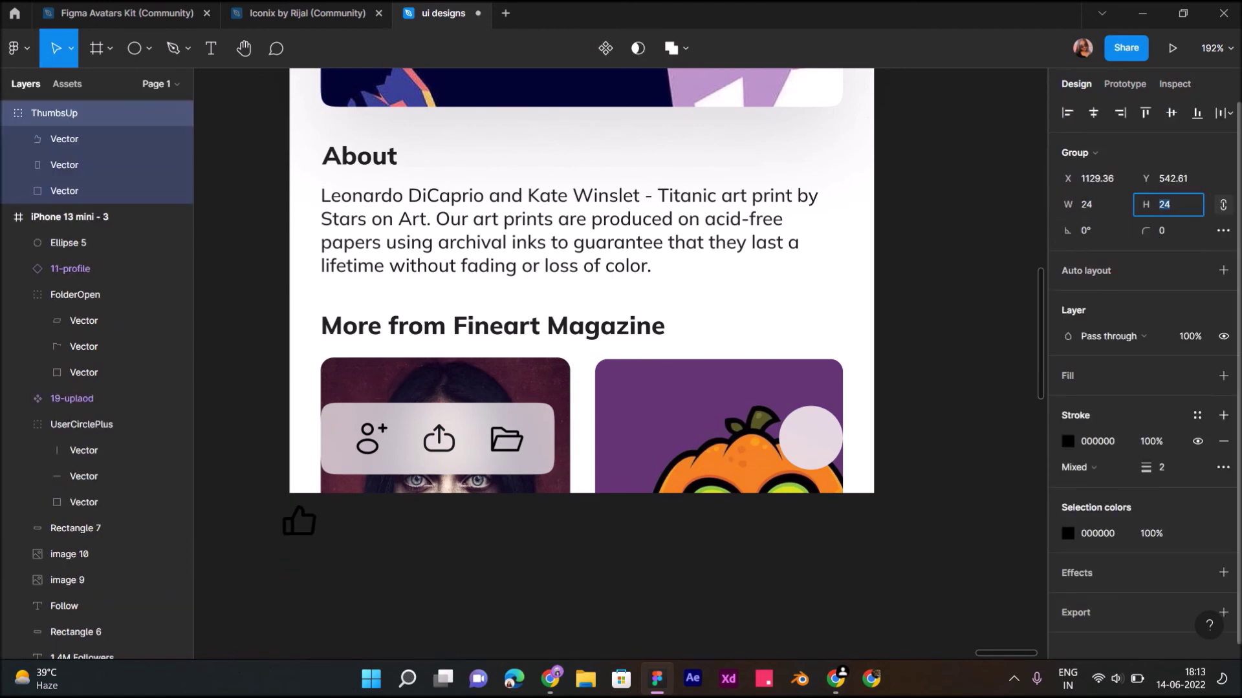
drag(295, 518, 811, 440)
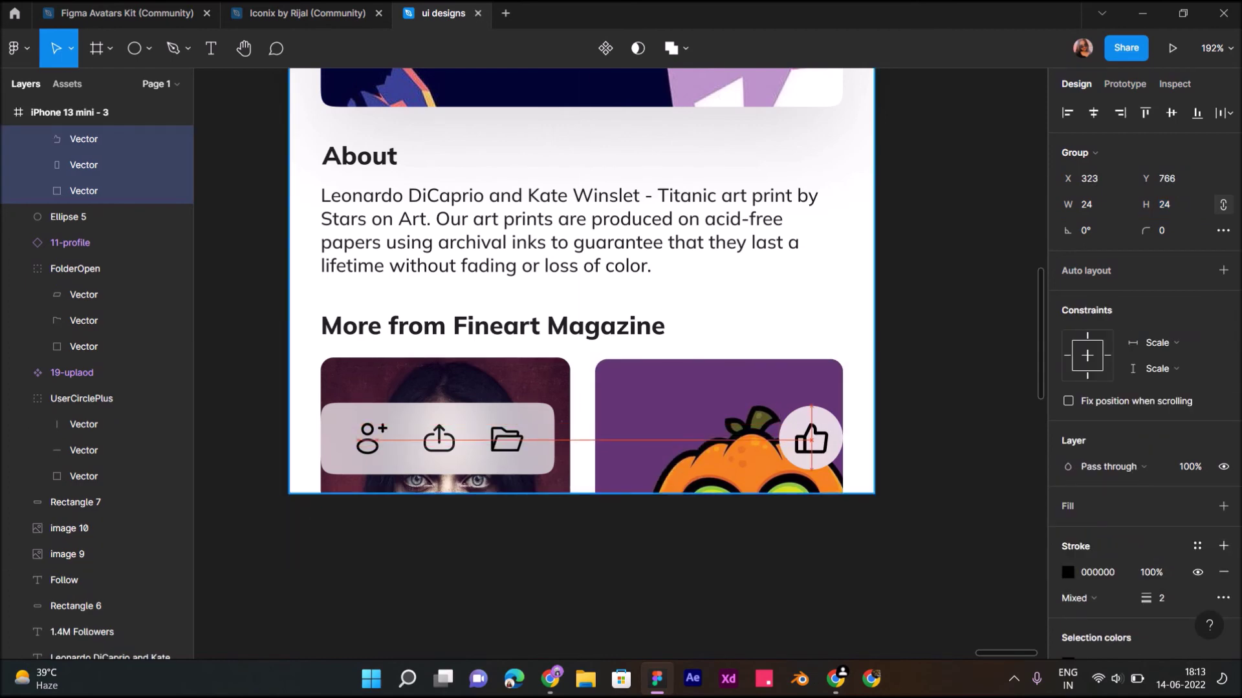
key(Up)
key(Up)
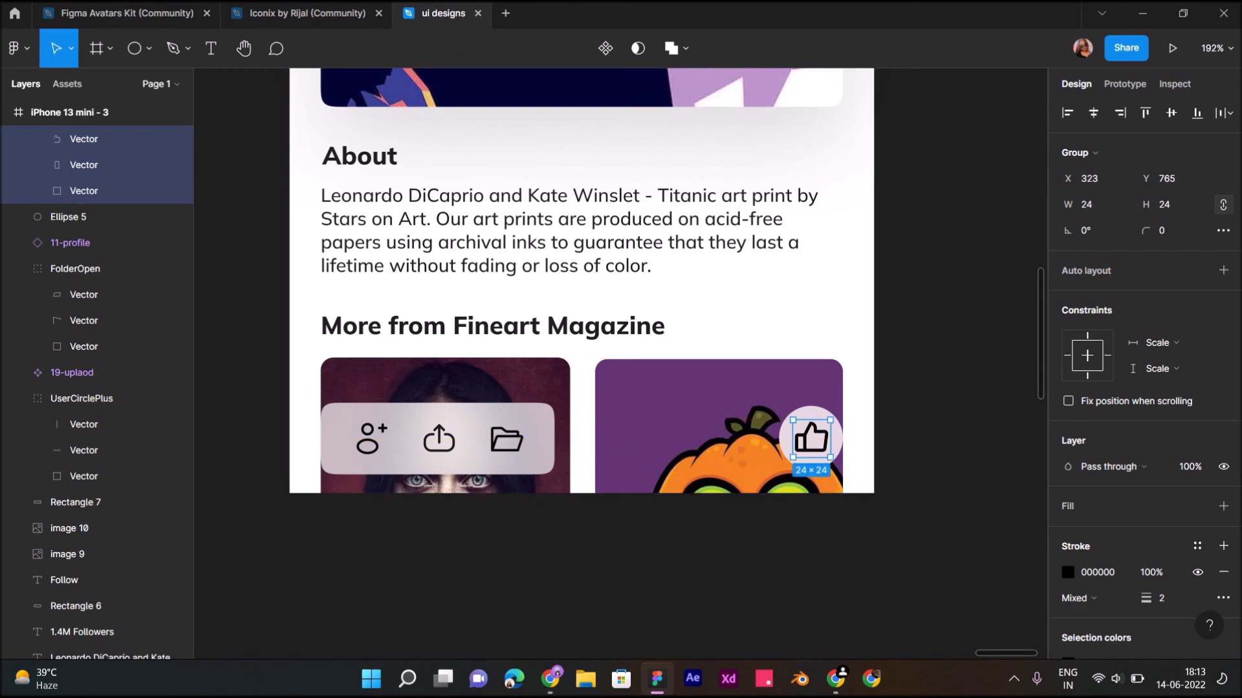
key(Escape)
click(68, 217)
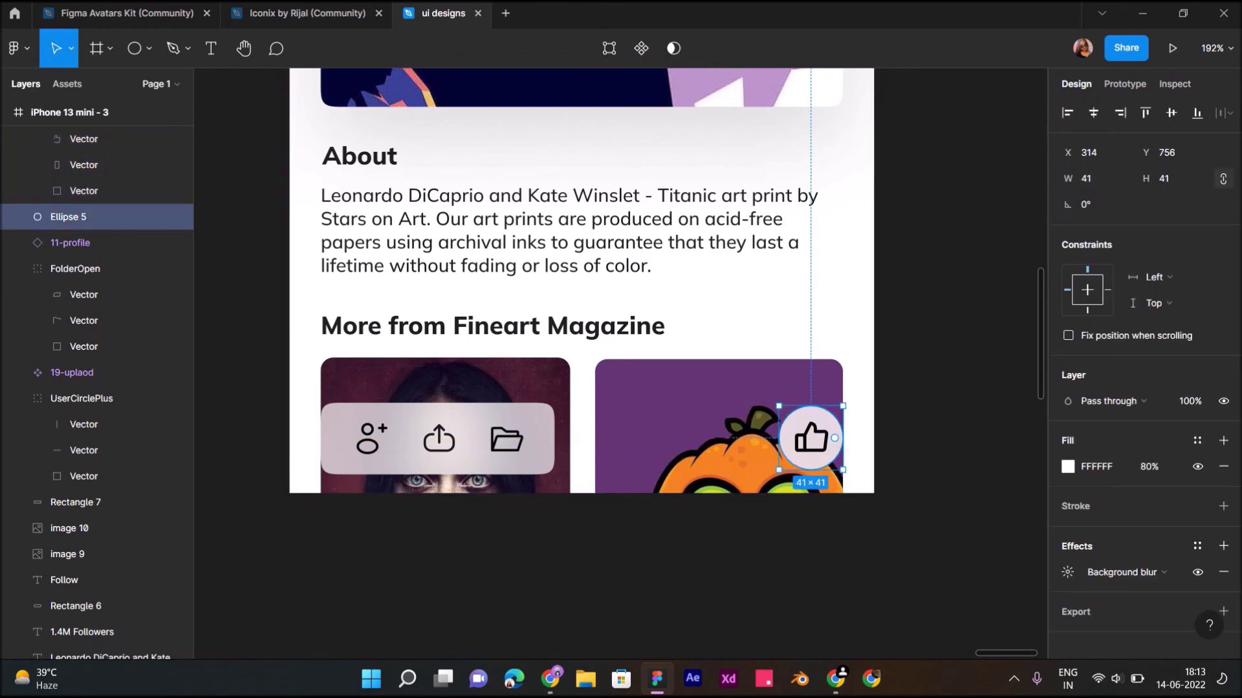
Step: Eyedrop the Follow button's blue 00A3FF into Ellipse 5's fill at 100% opacity
click(1068, 467)
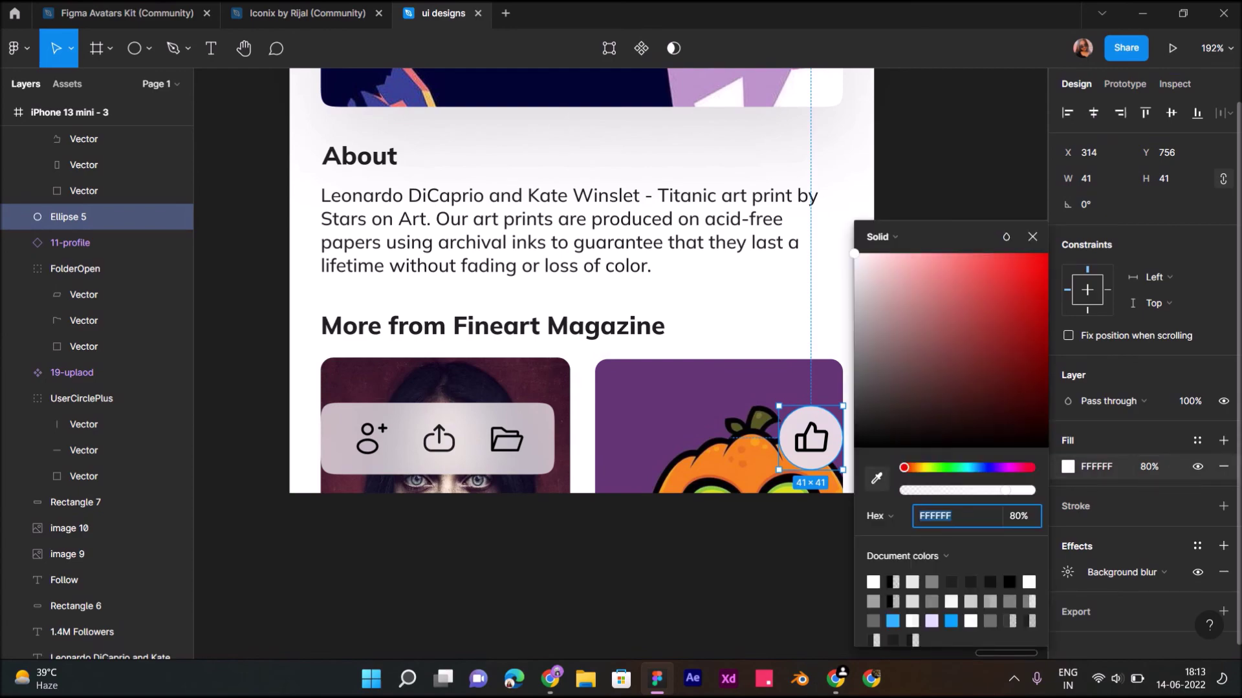
click(877, 478)
scroll(945, 126, down, 5)
scroll(957, 135, up, 5)
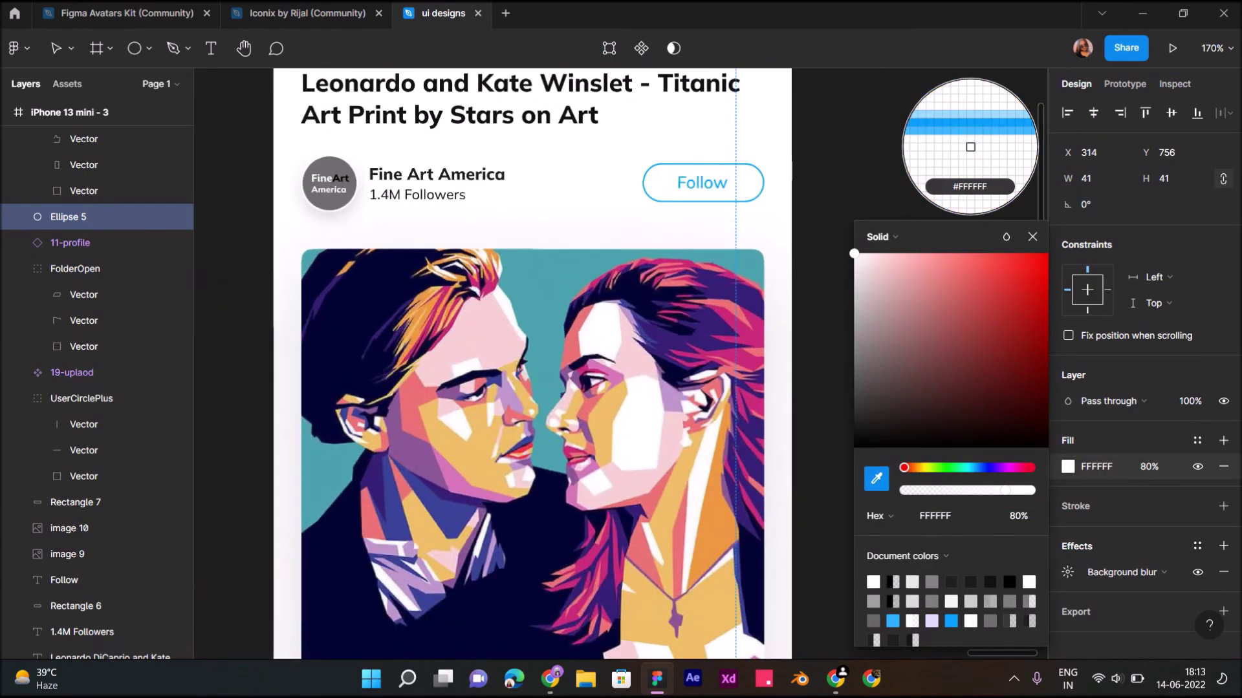
scroll(970, 147, up, 2)
scroll(971, 146, up, 3)
scroll(970, 146, up, 2)
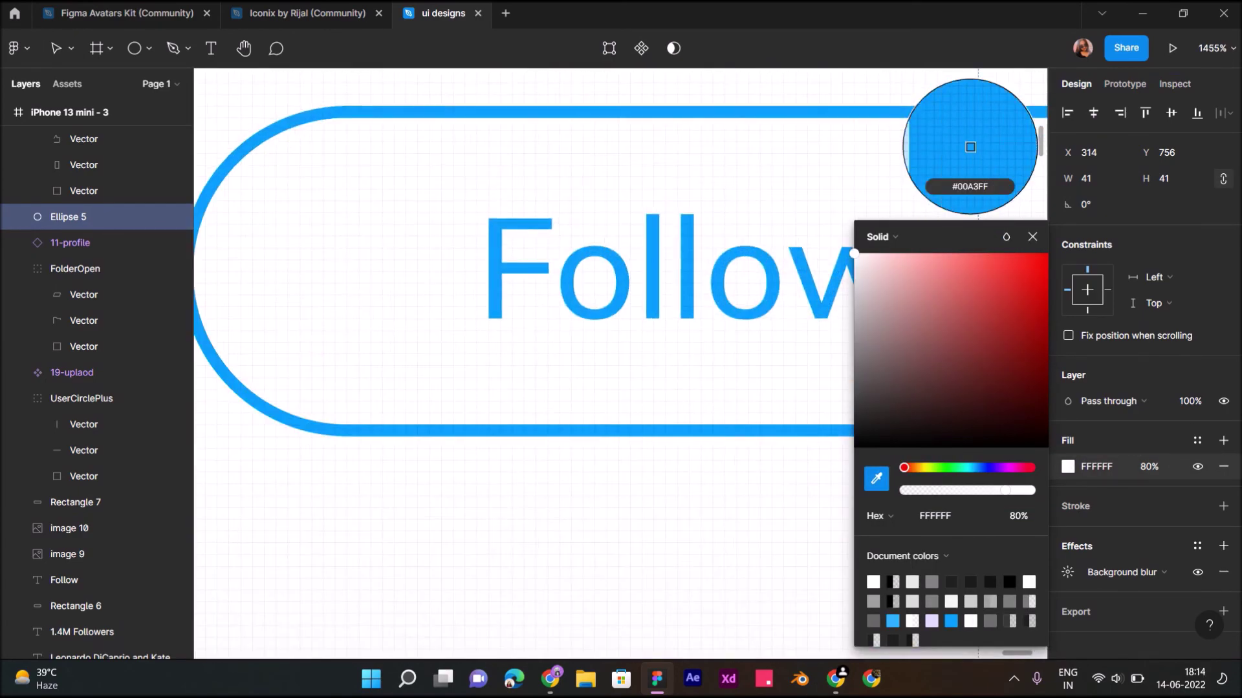
click(970, 147)
scroll(970, 147, down, 10)
scroll(620, 323, down, 8)
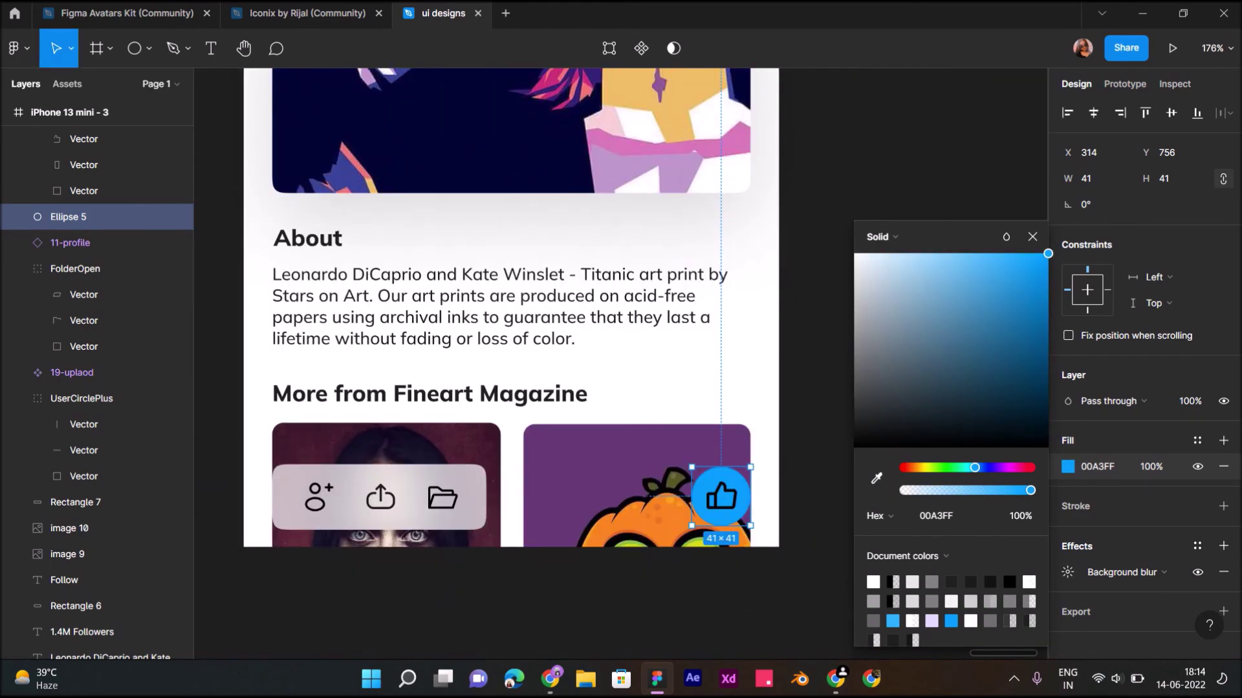
click(1151, 466)
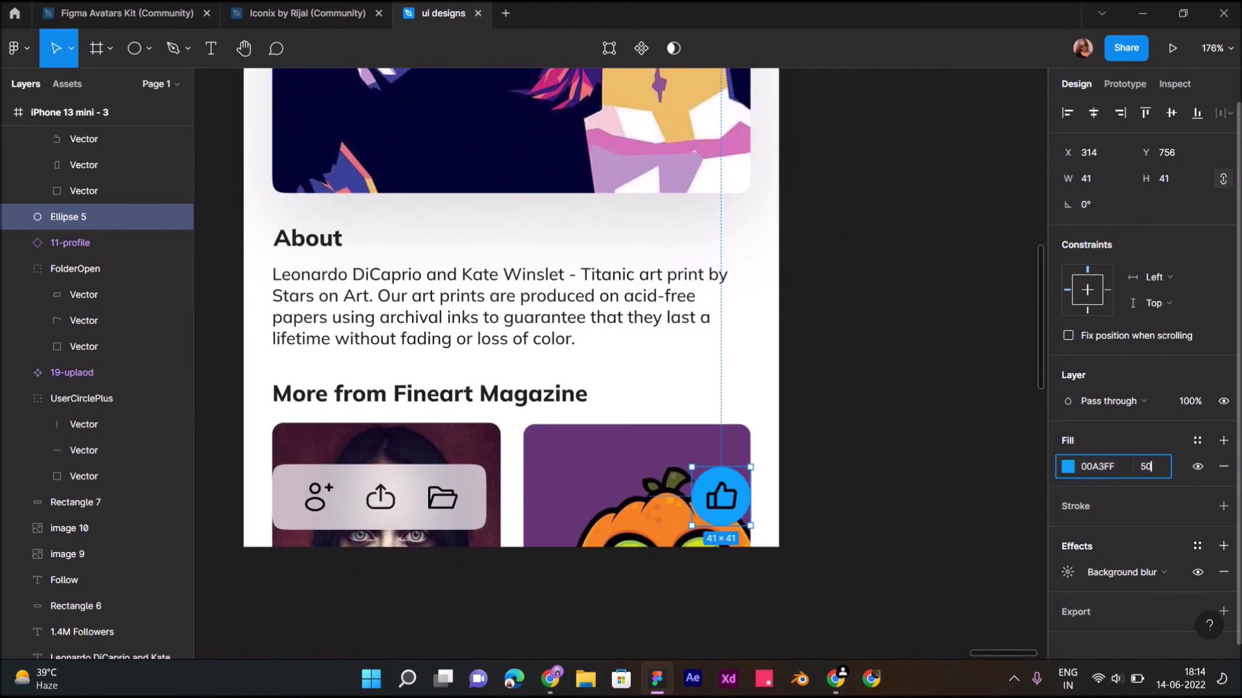
key(Return)
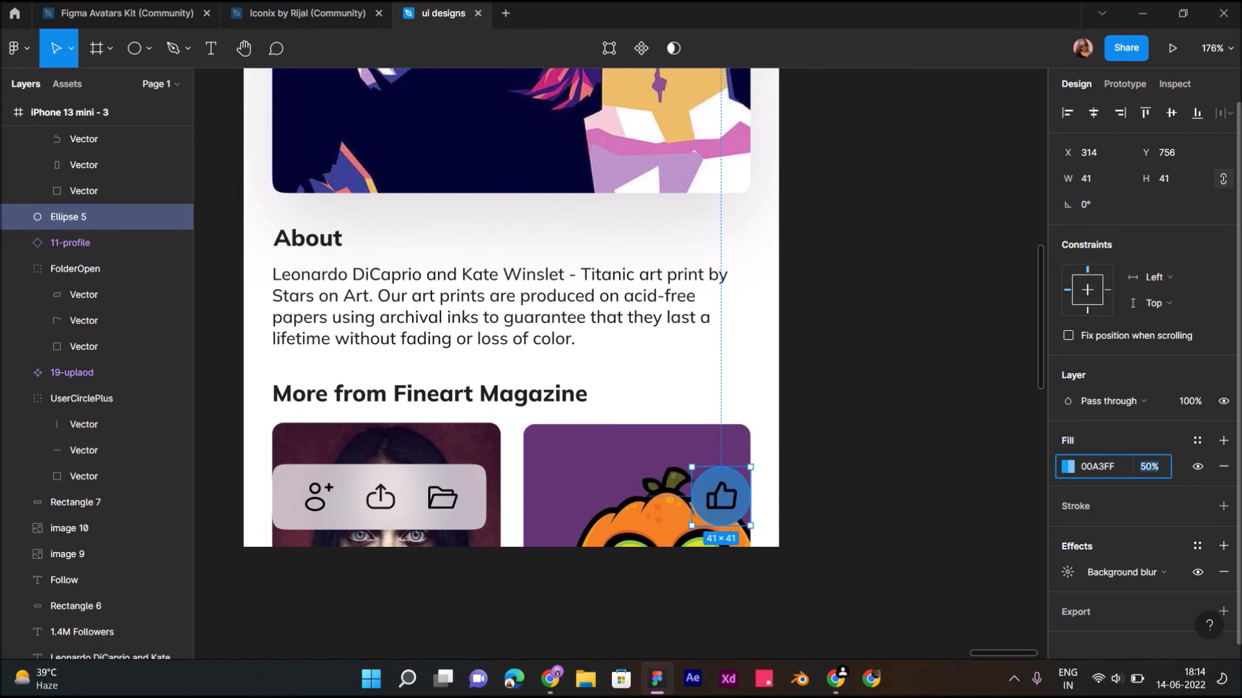
text(100)
key(Return)
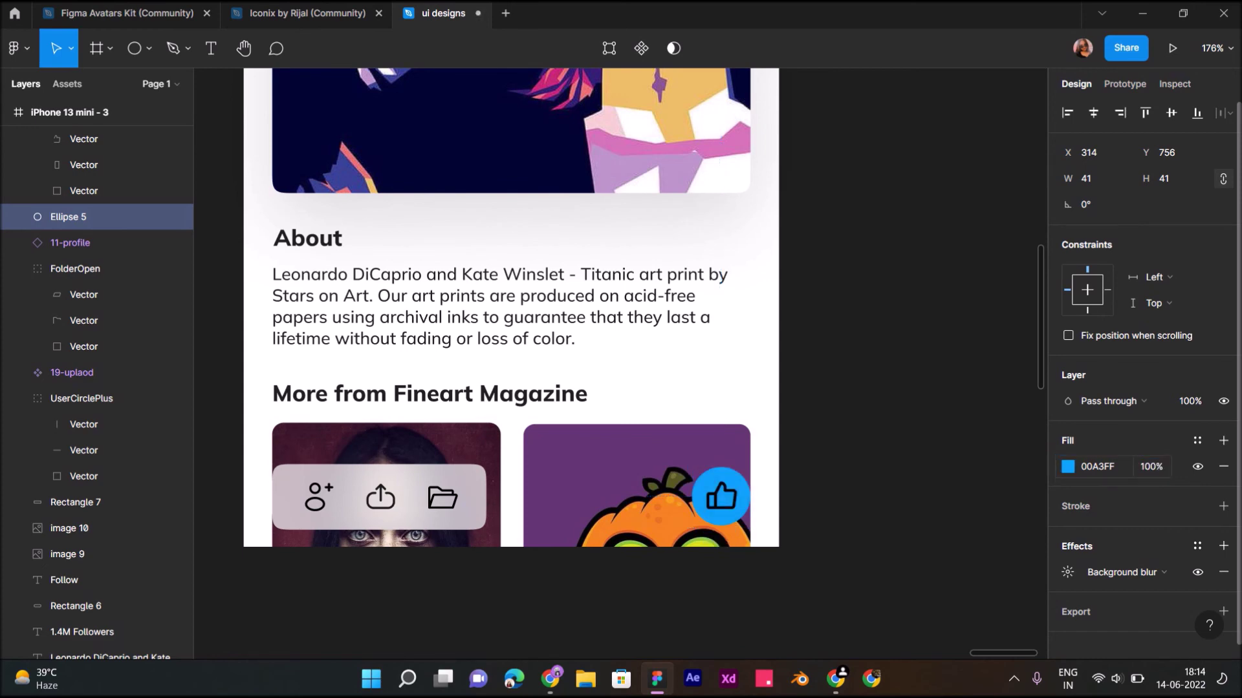
Step: Change the thumbs-up icon's colour to white, FFFFFF
key(shift+Tab)
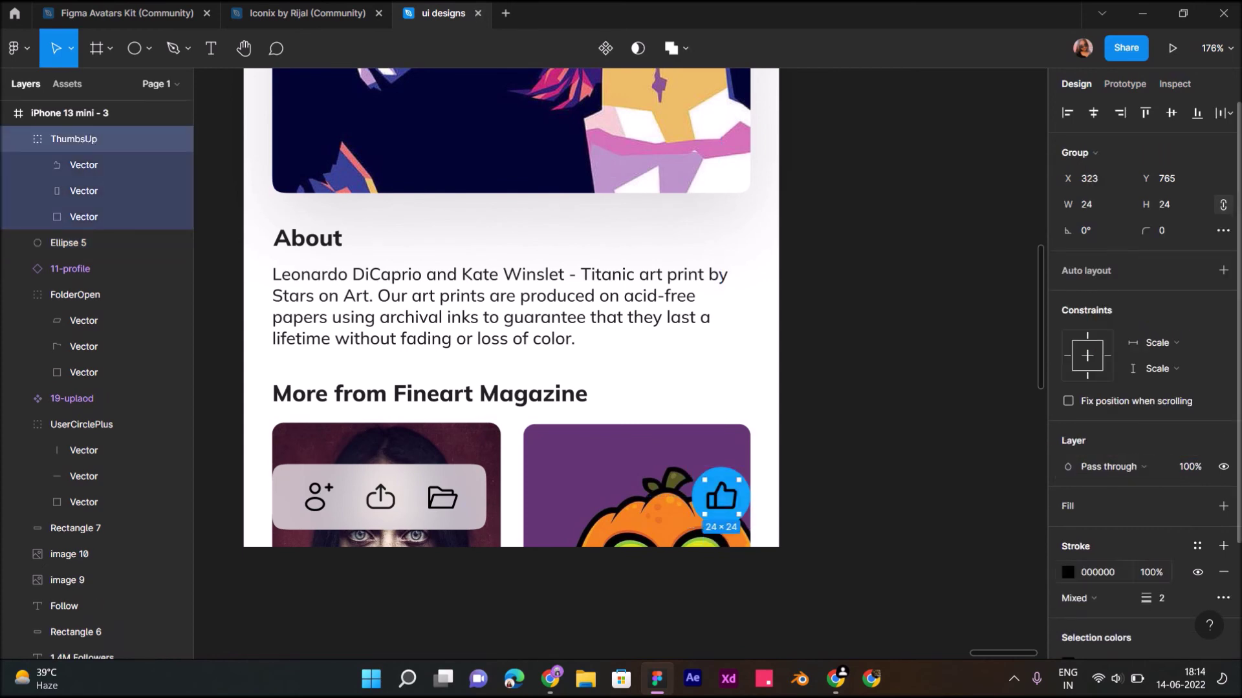
scroll(1144, 375, down, 2)
click(1068, 540)
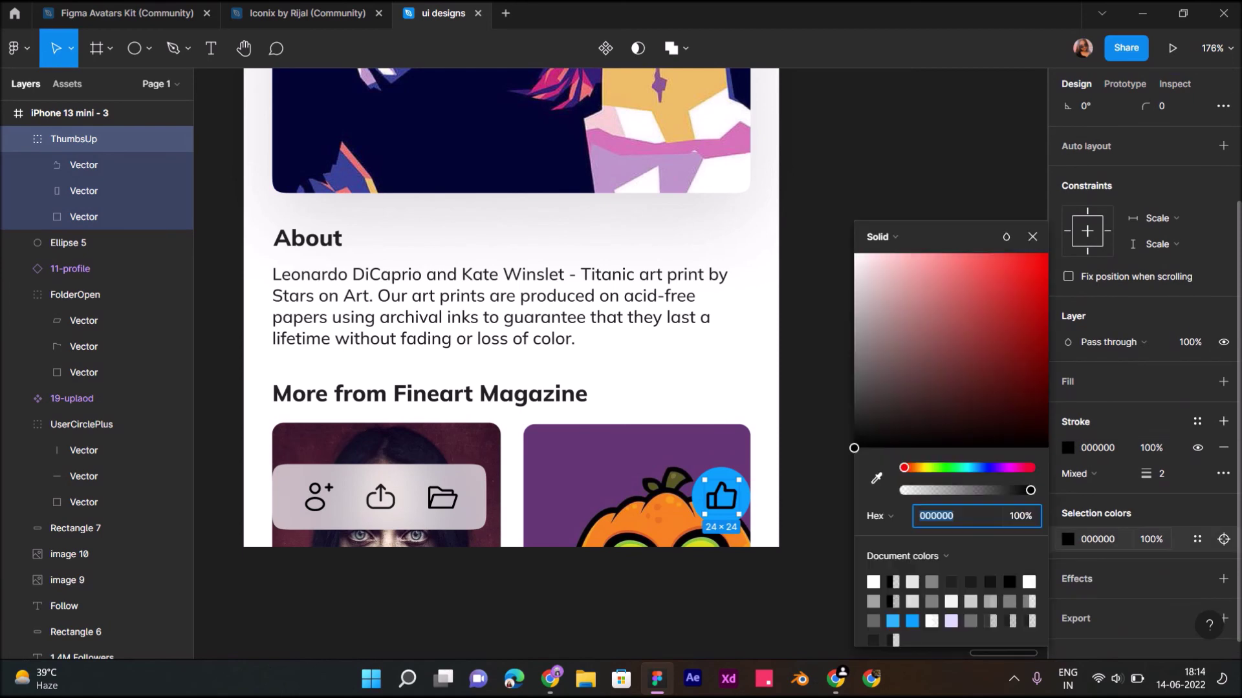
text(FFFFFF)
key(Return)
key(Escape)
Step: Shorten the frosted icon bar from its top edge to 150×41
scroll(511, 307, down, 5)
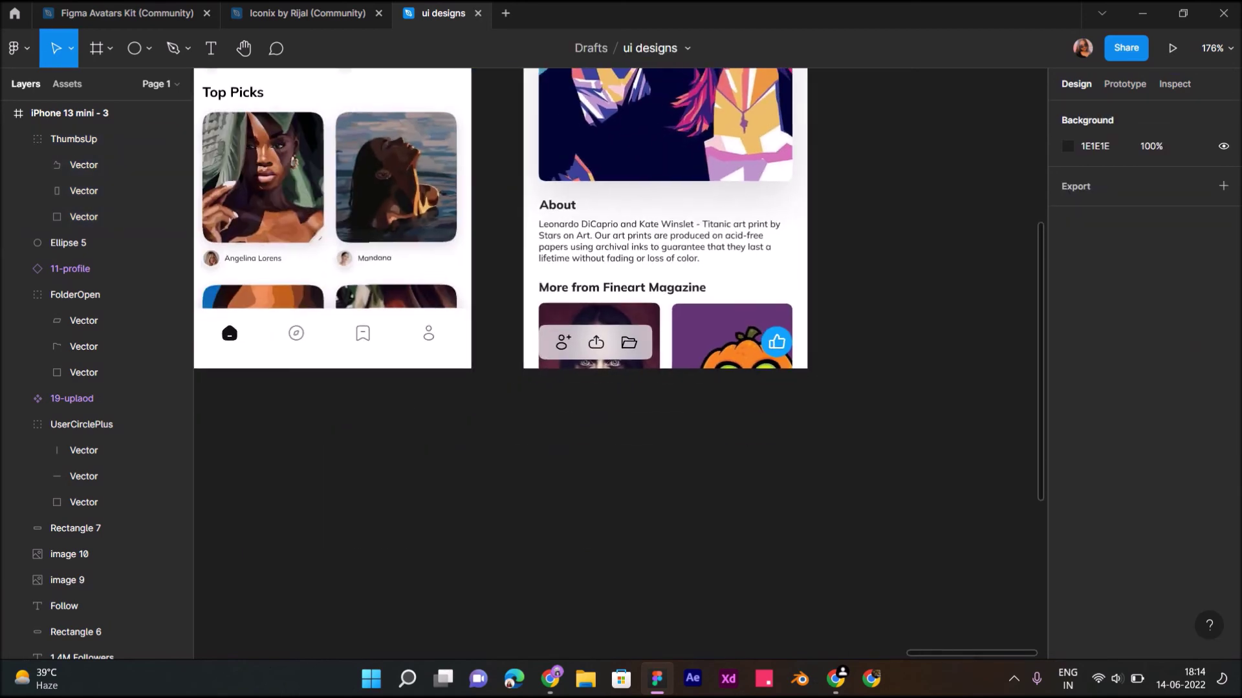
scroll(582, 350, up, 3)
click(547, 498)
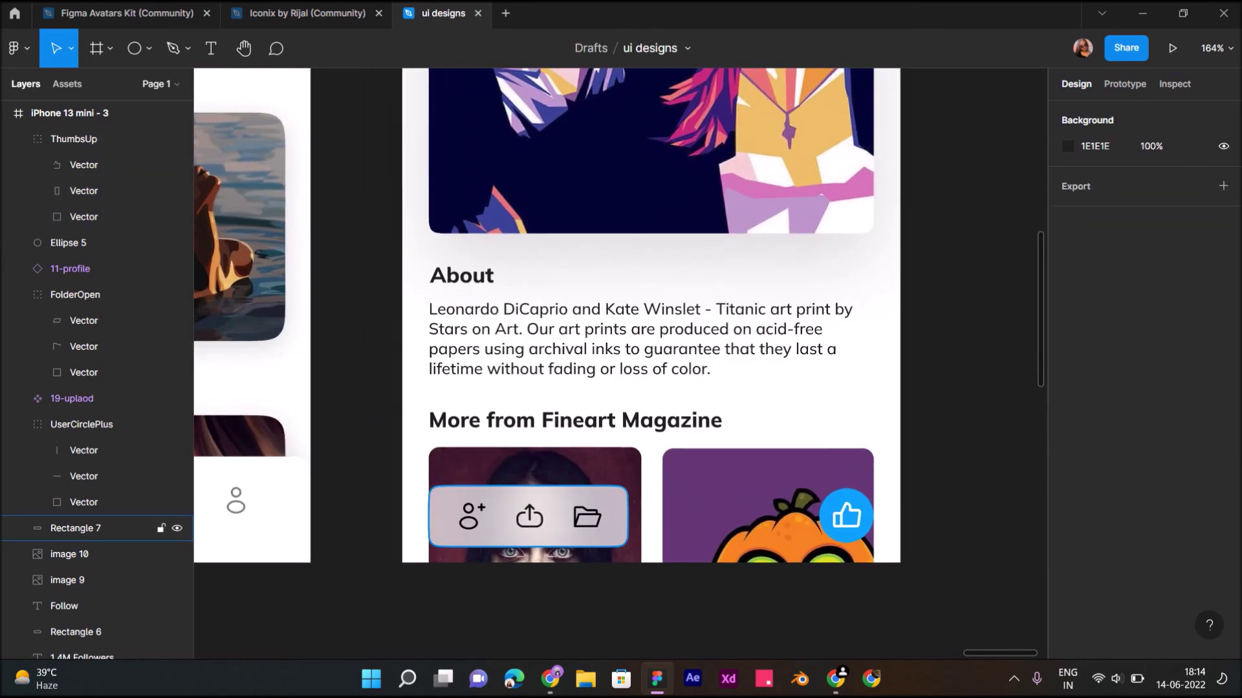
scroll(521, 483, up, 5)
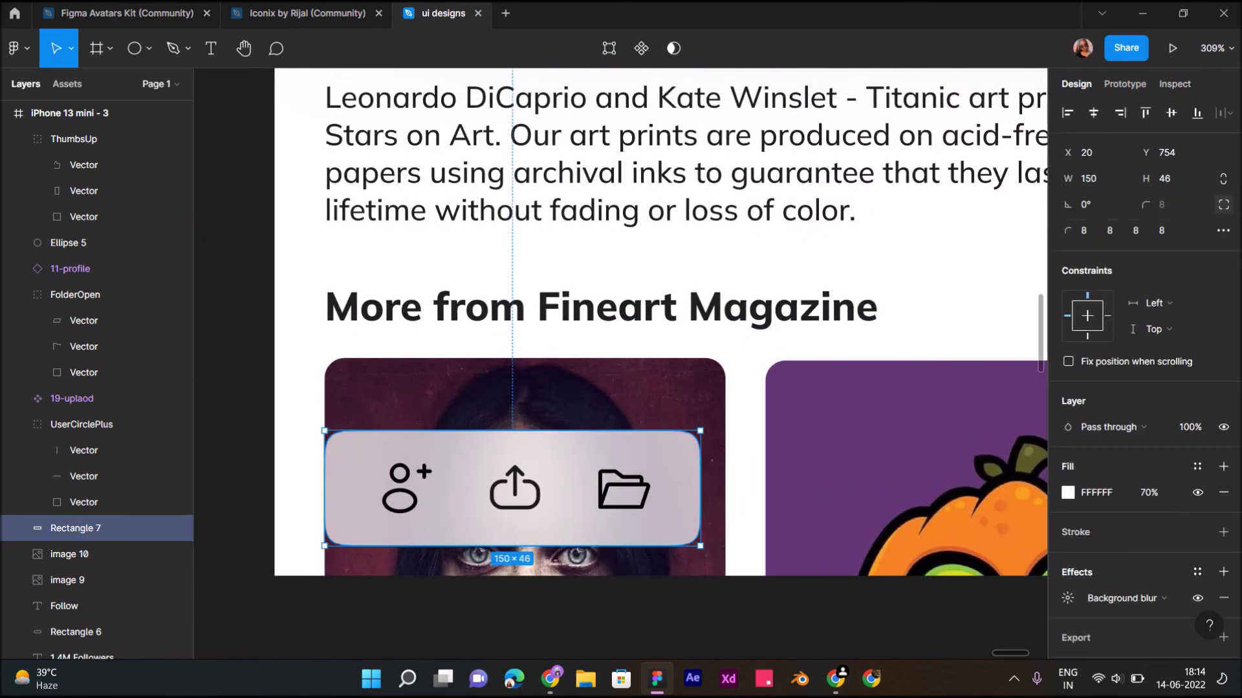
drag(512, 431, 512, 441)
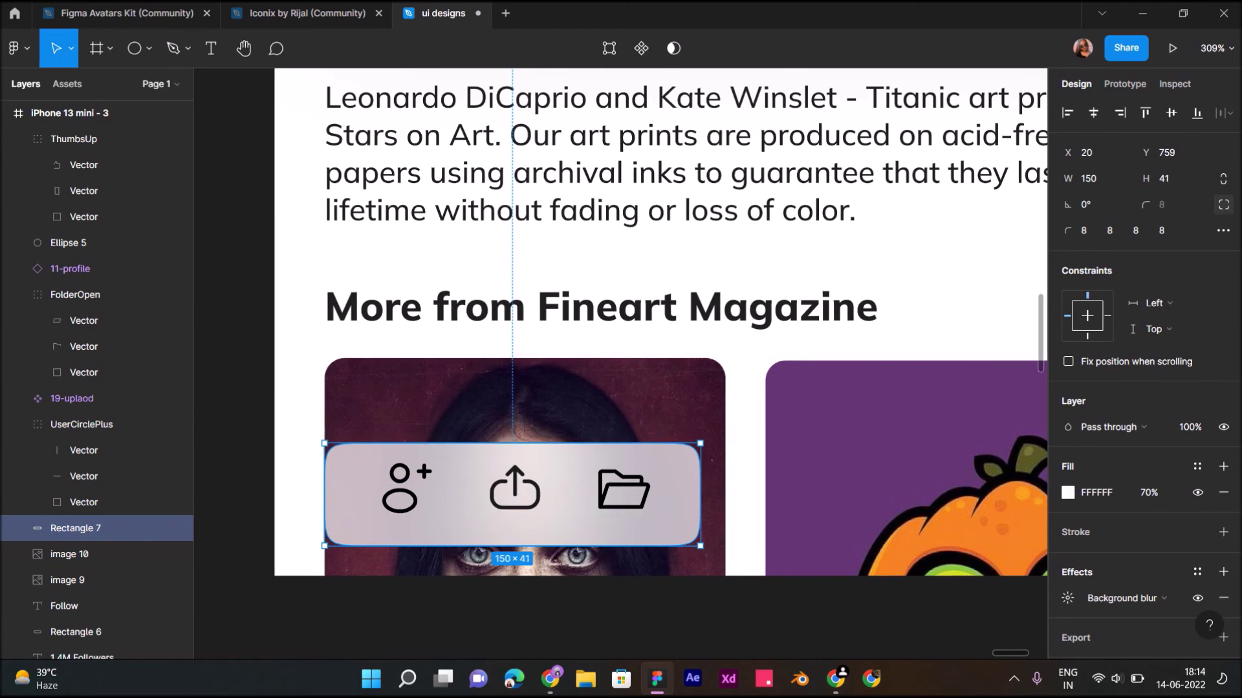
scroll(550, 447, down, 3)
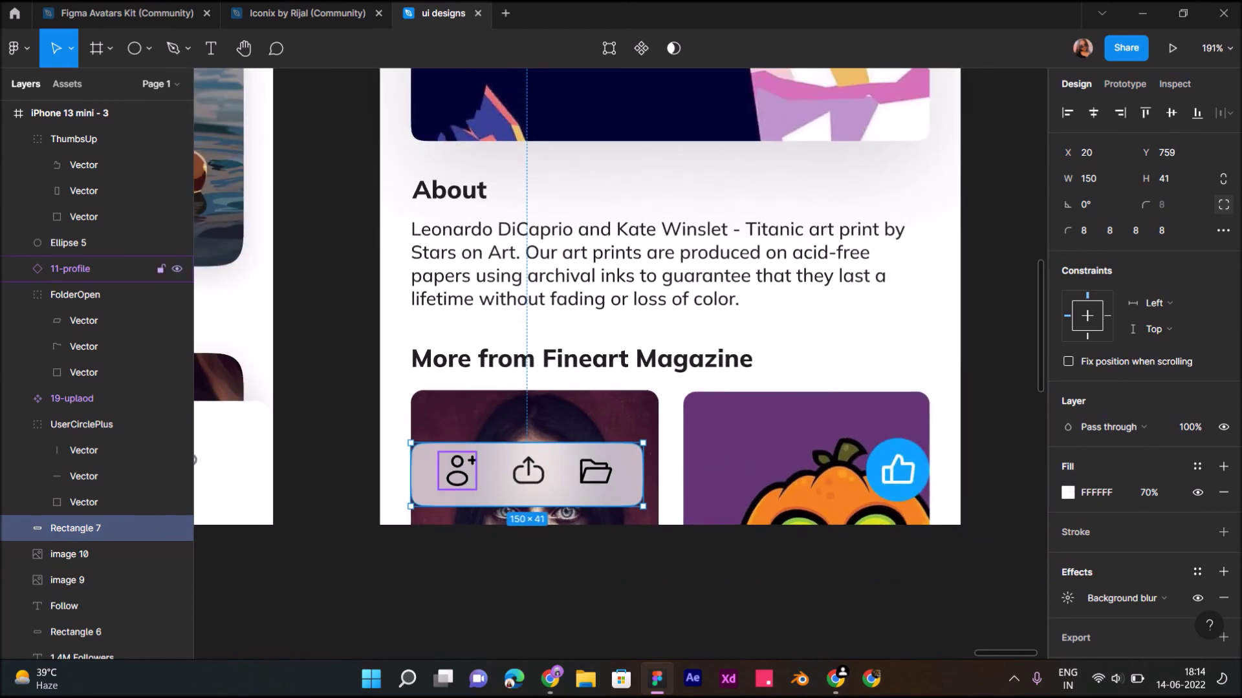
click(504, 582)
scroll(504, 582, down, 5)
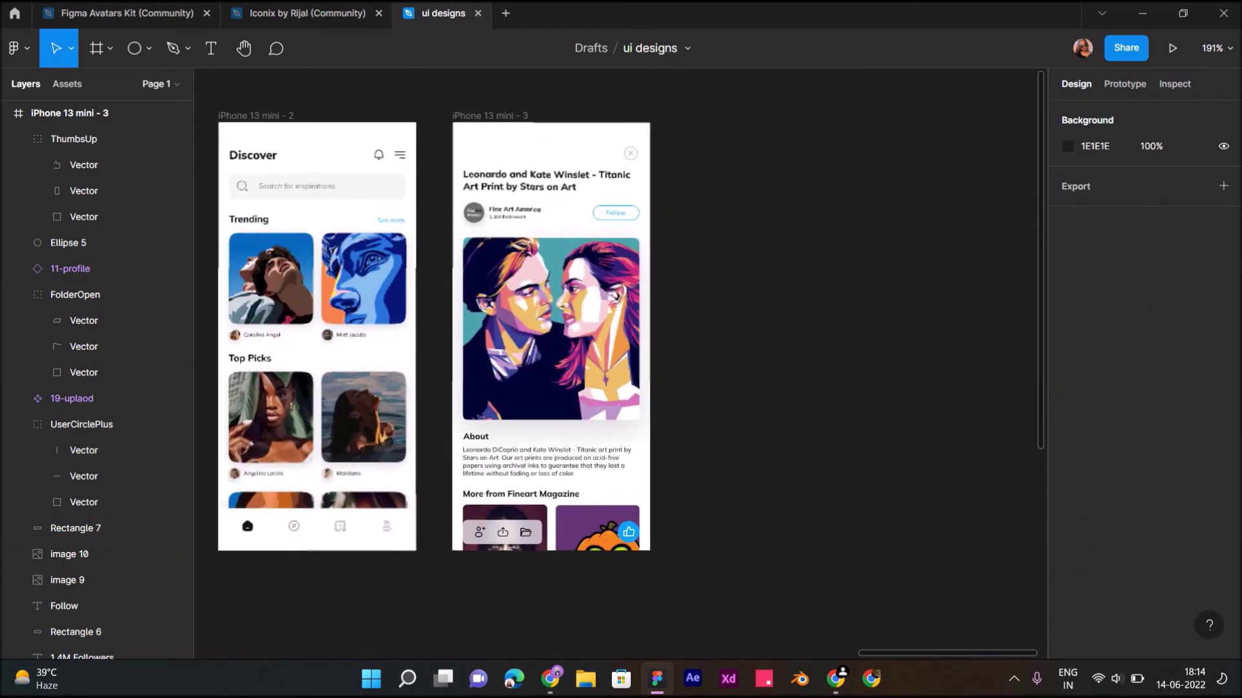
scroll(556, 382, up, 1)
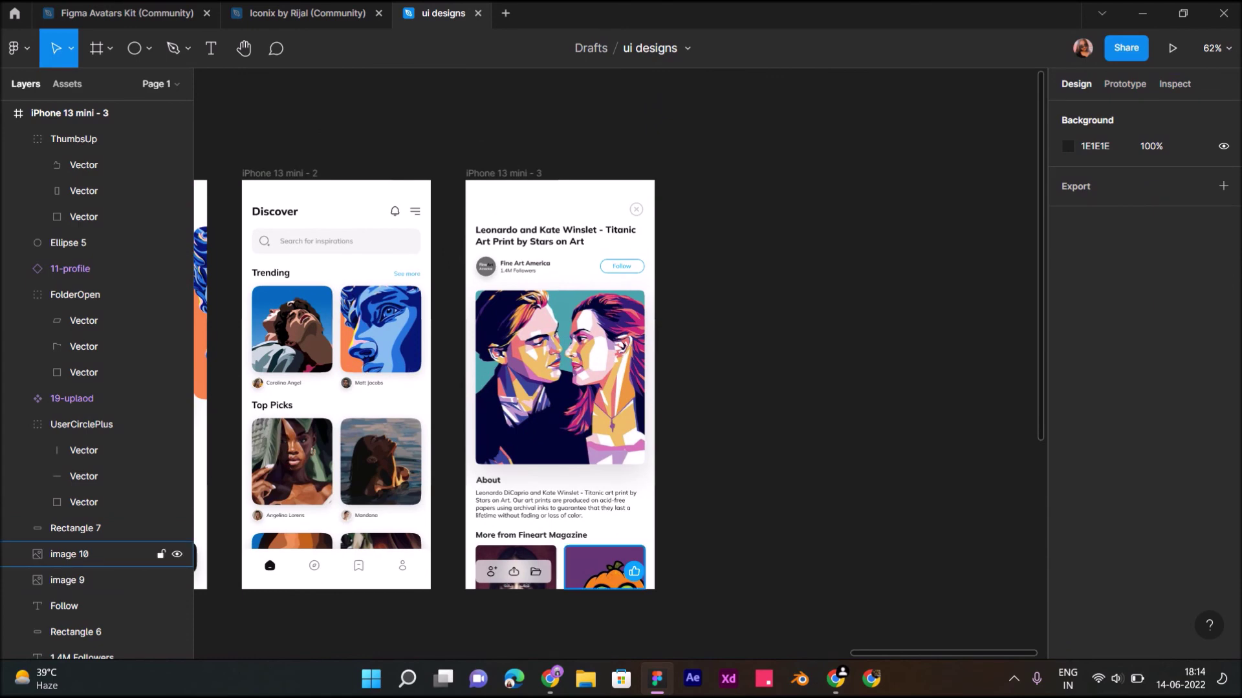
scroll(577, 634, up, 4)
scroll(576, 635, up, 4)
click(97, 243)
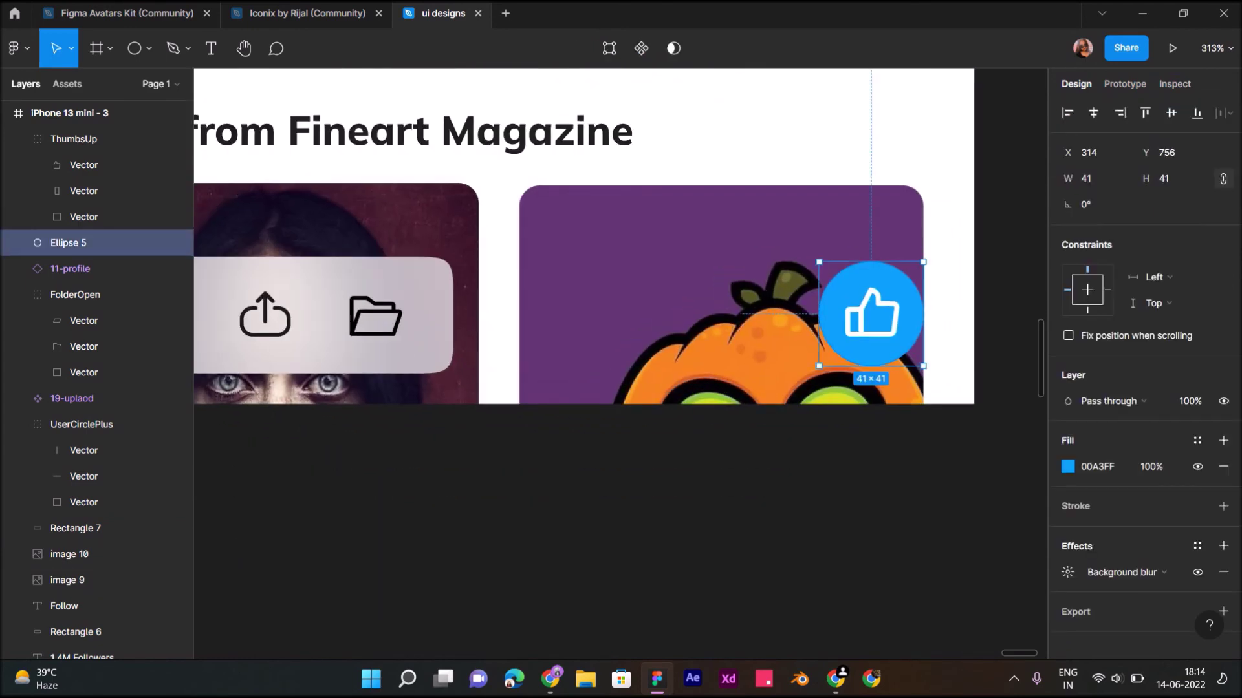
Step: Fill the thumbs-up circle with the dark colour #121212 sampled from the canvas
click(1068, 467)
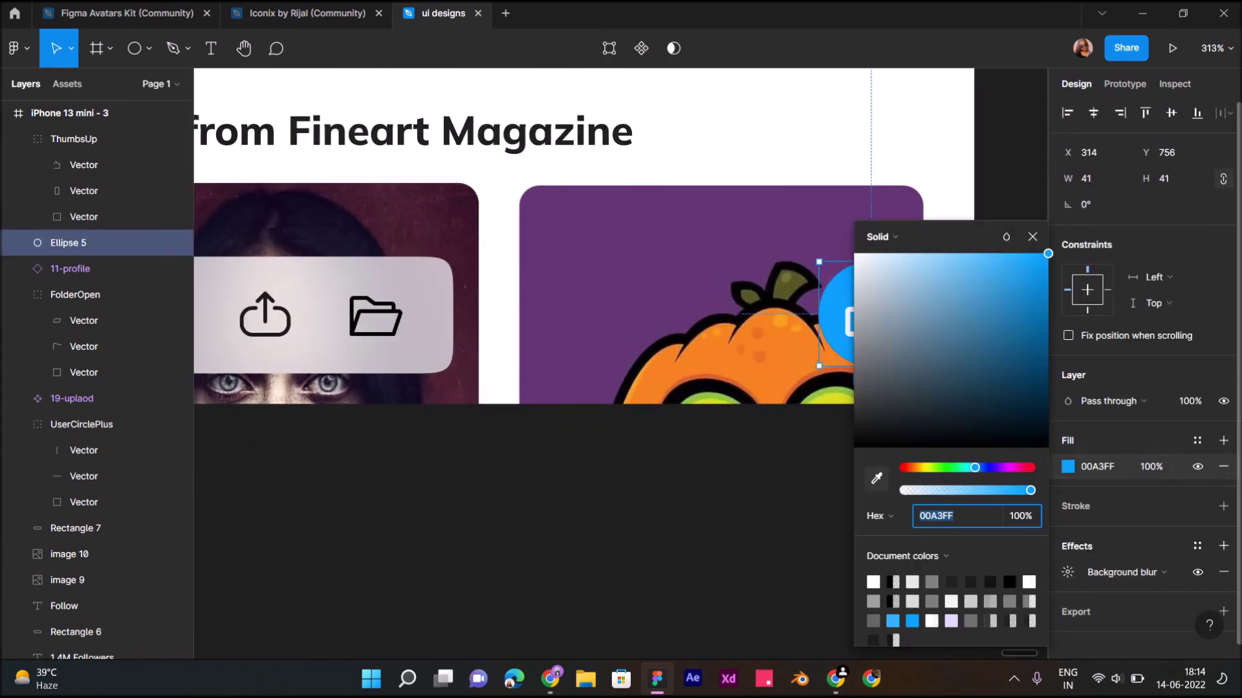
click(876, 479)
scroll(970, 147, down, 5)
scroll(970, 147, up, 5)
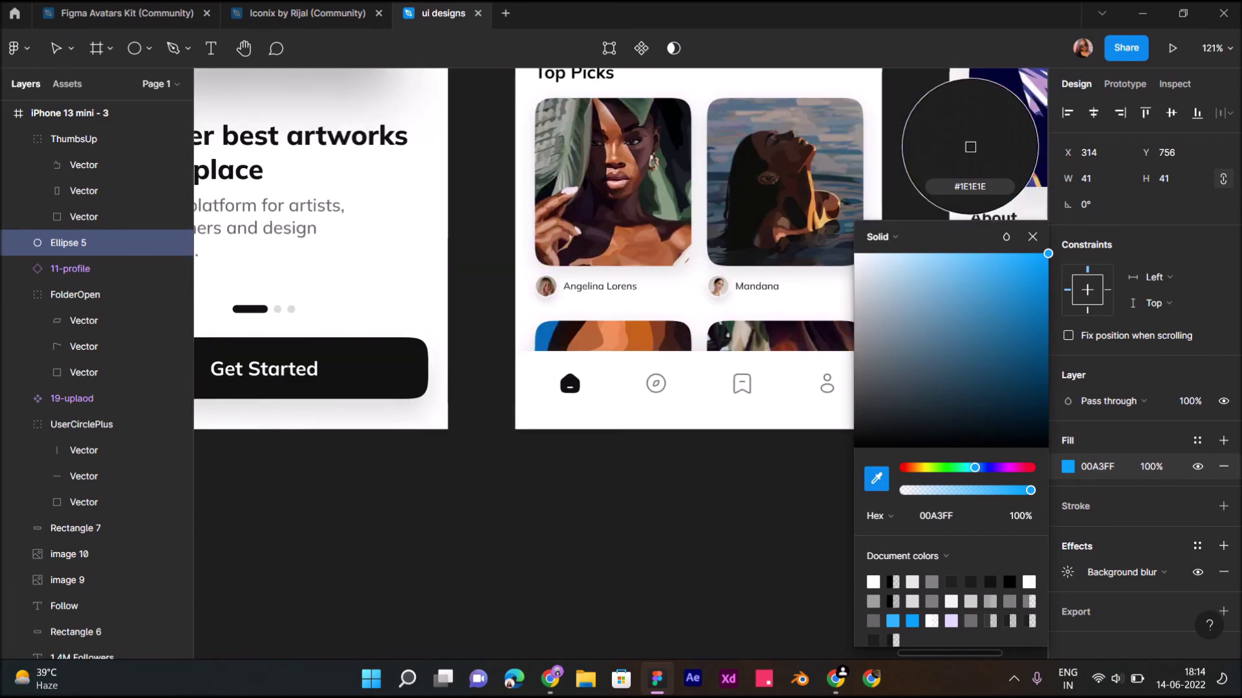
click(971, 147)
scroll(620, 259, right, 10)
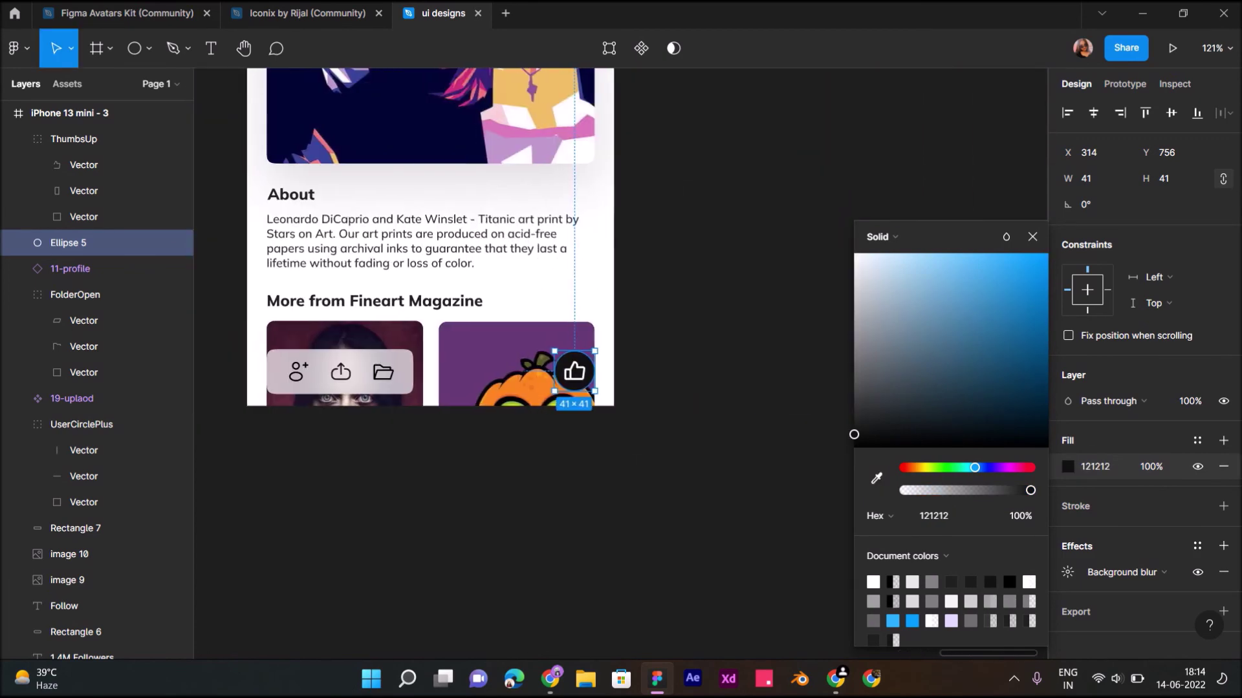
key(Escape)
Step: Resize the thumbs-up circle (Ellipse 5) to 48×48
ctrl+scroll(608, 401, up, 3)
ctrl+scroll(608, 401, up, 2)
ctrl+scroll(608, 401, up, 2)
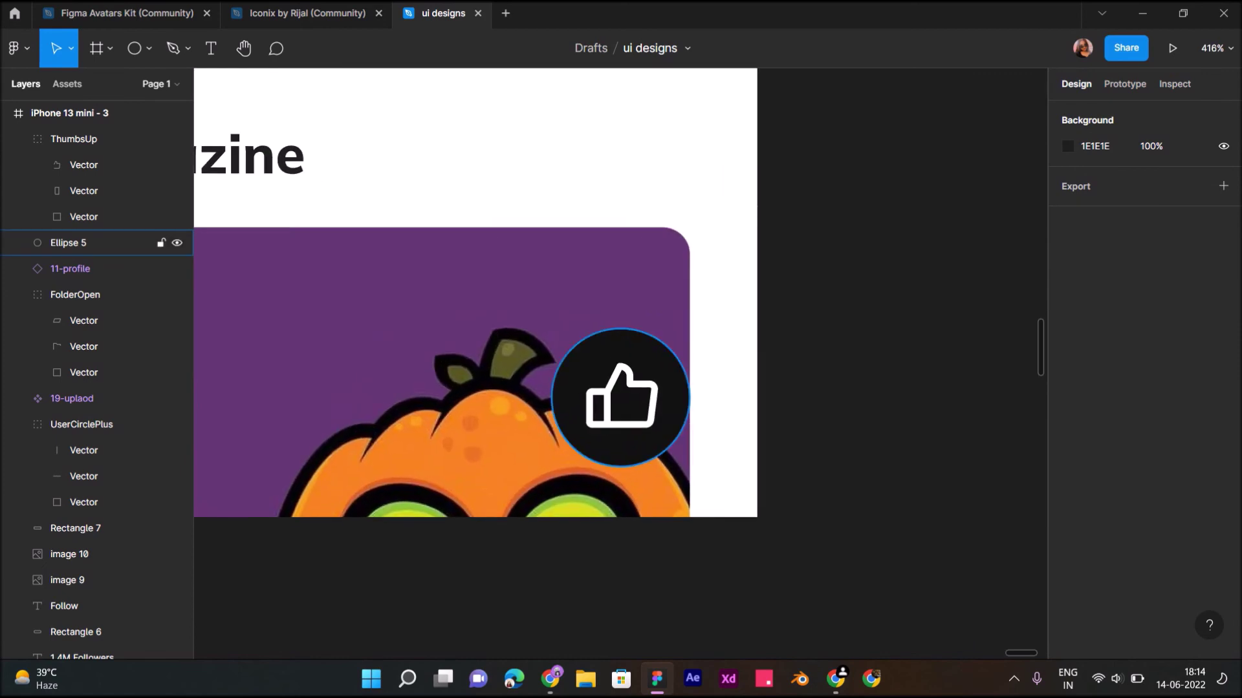
click(97, 243)
drag(551, 397, 529, 399)
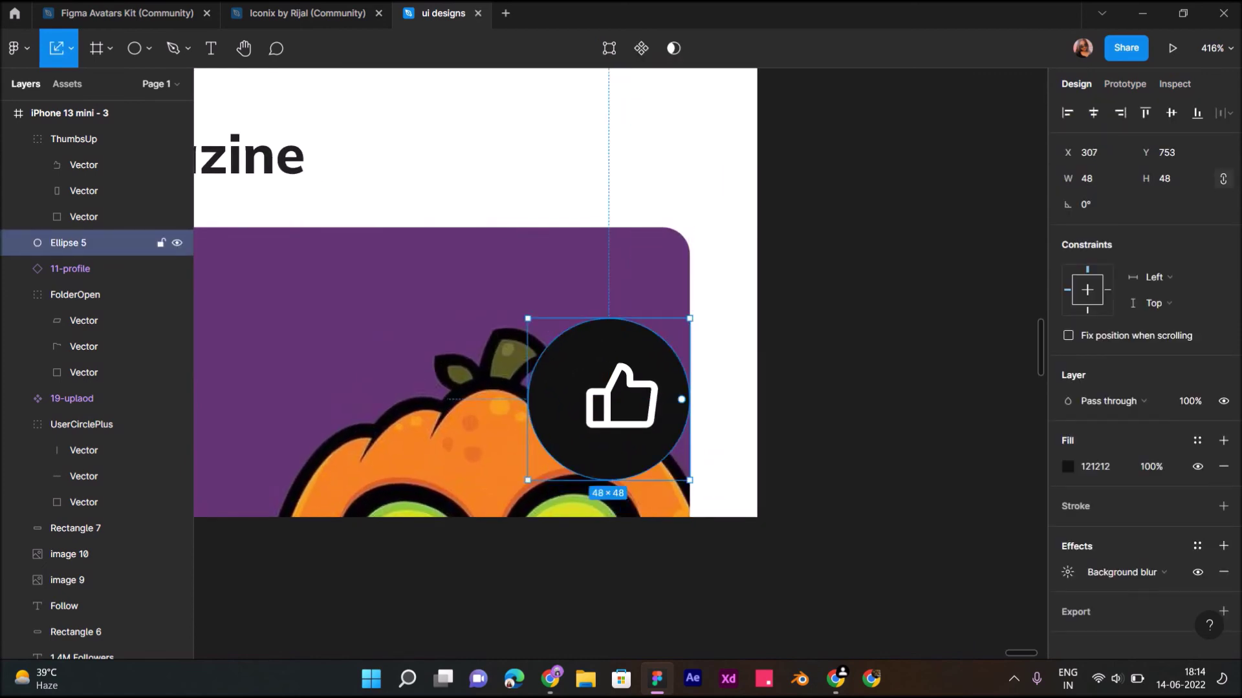
Step: Set the thumbs-up icon's stroke weight to 2
click(611, 398)
text(2)
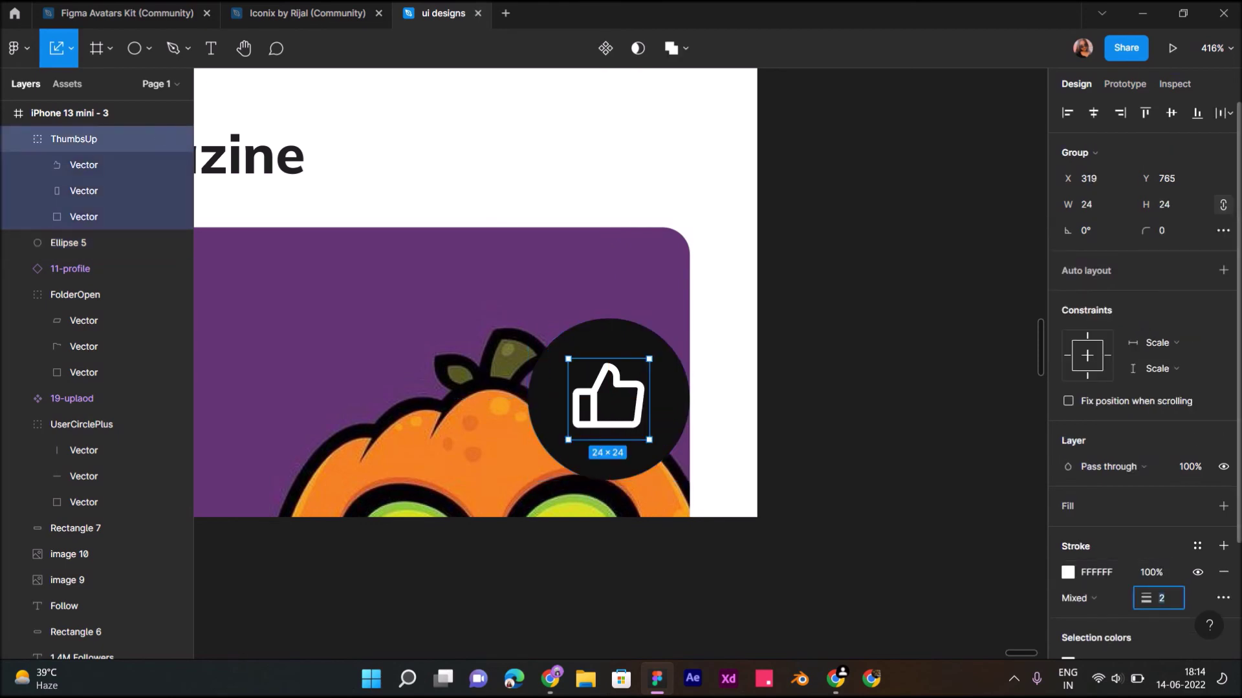
key(Return)
key(Escape)
scroll(621, 291, down, 5)
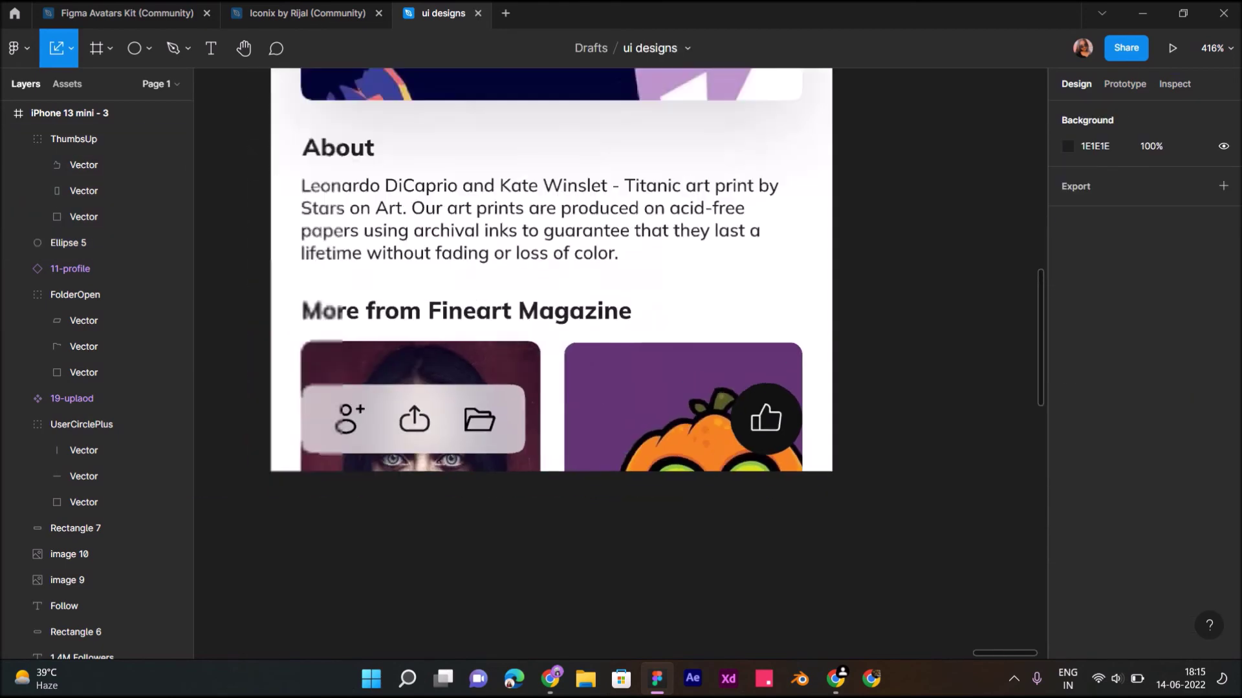
scroll(621, 291, down, 3)
scroll(621, 291, down, 2)
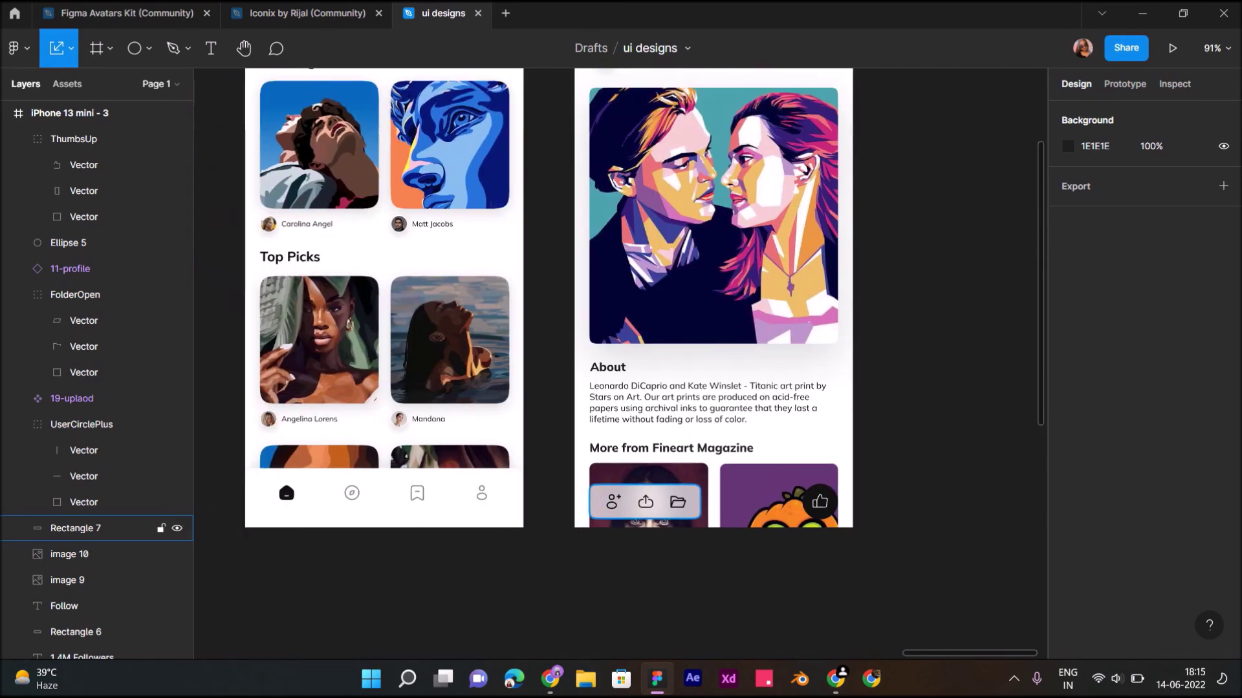
Step: Select the icon bar rectangle, its icons and the thumbs-up button, nudging them down slightly
click(71, 529)
key(shift+2)
scroll(624, 499, up, 2)
shift+click(71, 268)
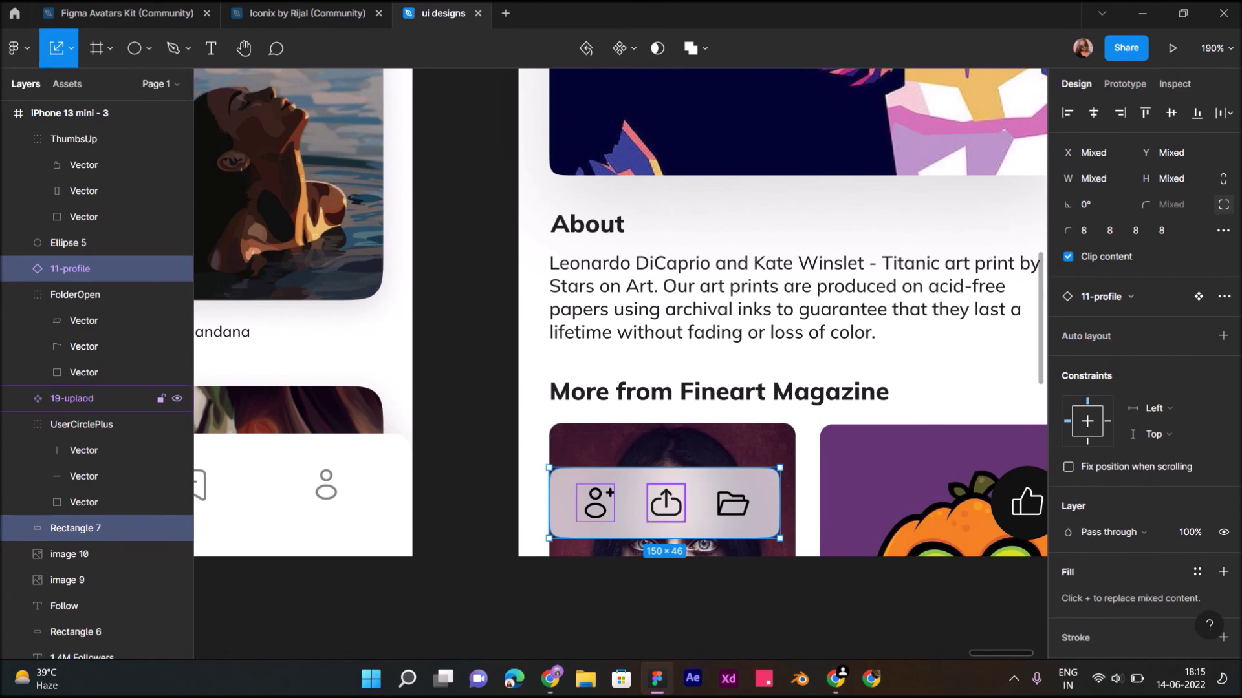
shift+click(72, 398)
shift+click(75, 529)
shift+click(75, 294)
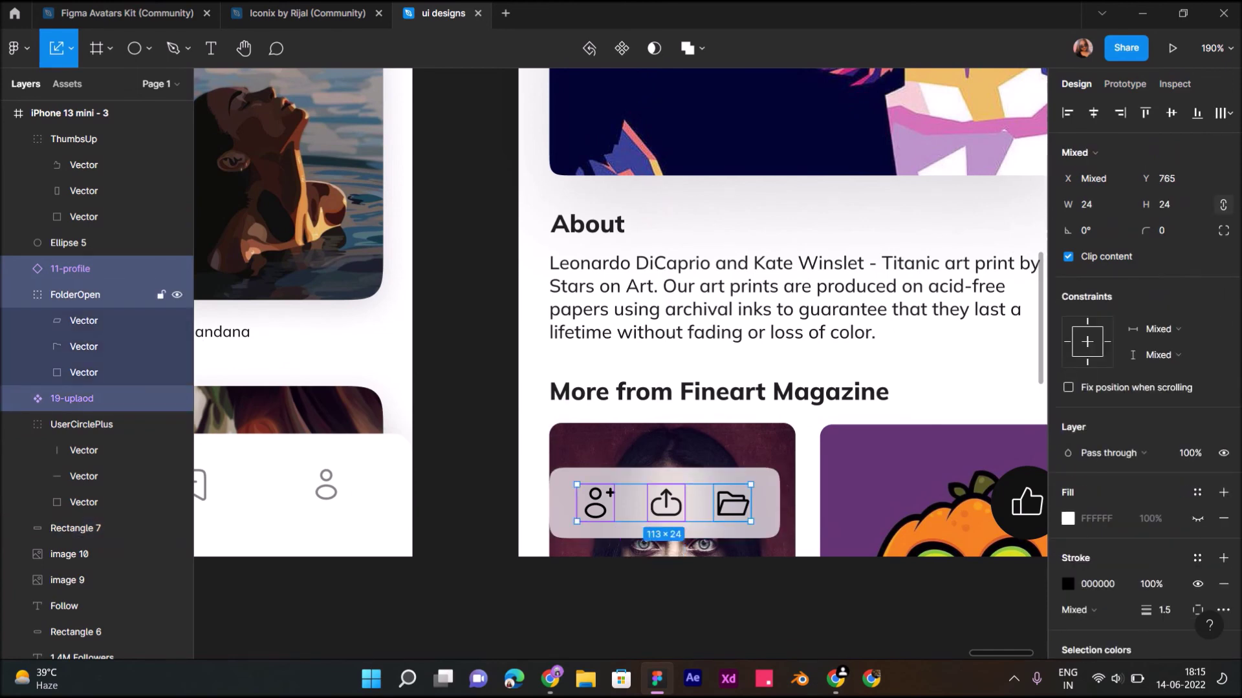
shift+click(97, 529)
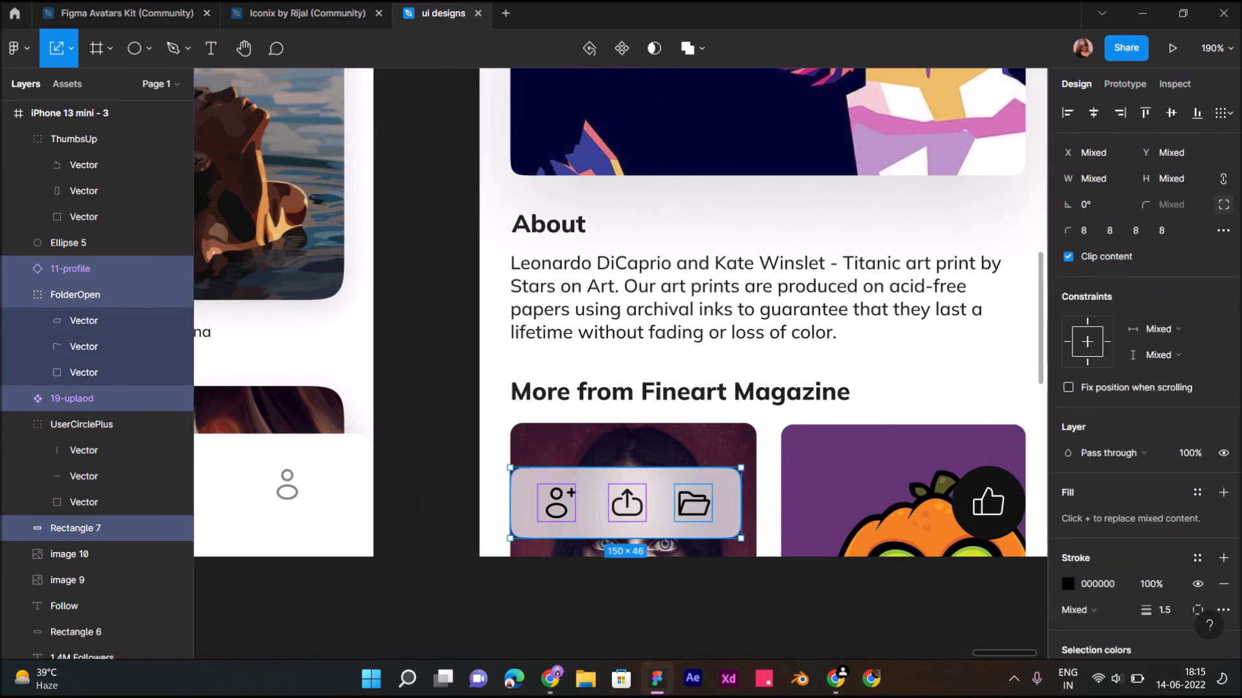
shift+click(68, 242)
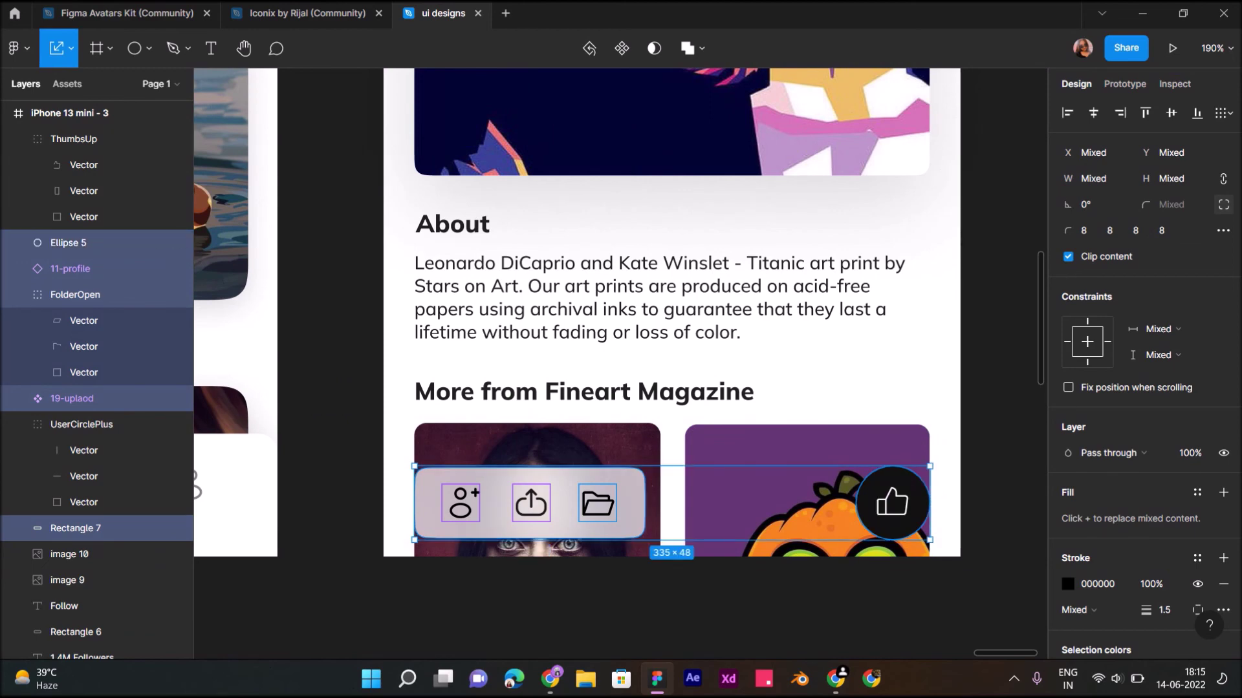
shift+click(74, 139)
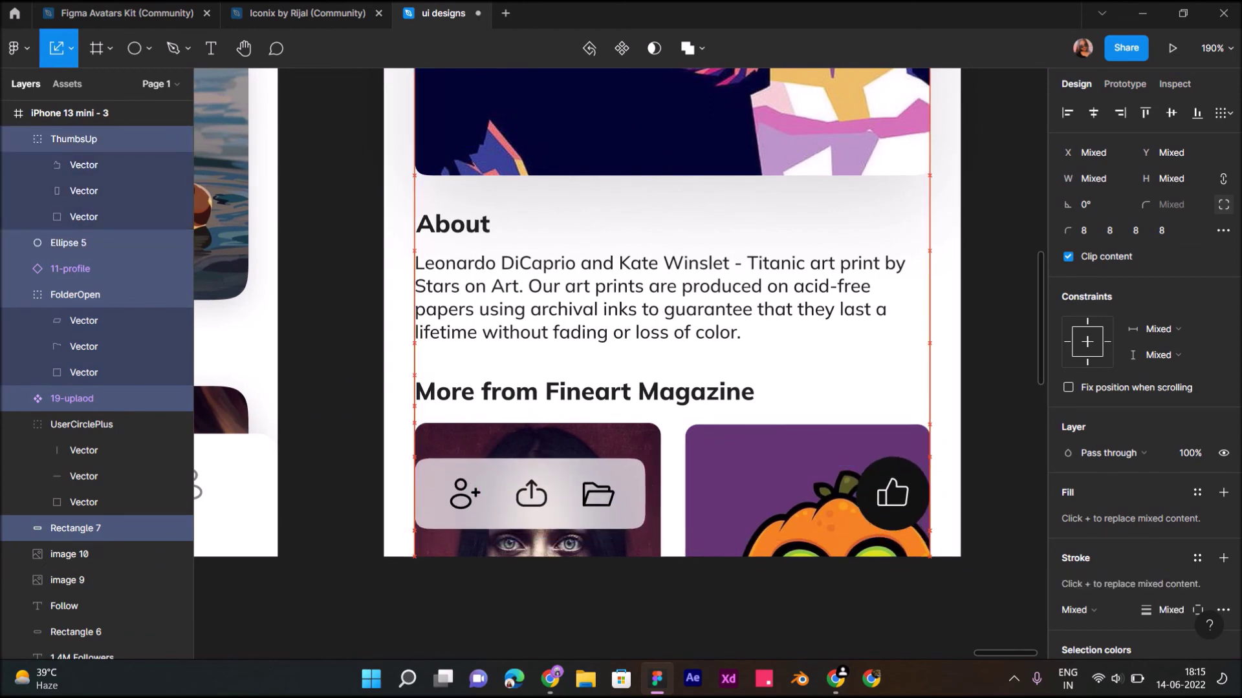
key(Down)
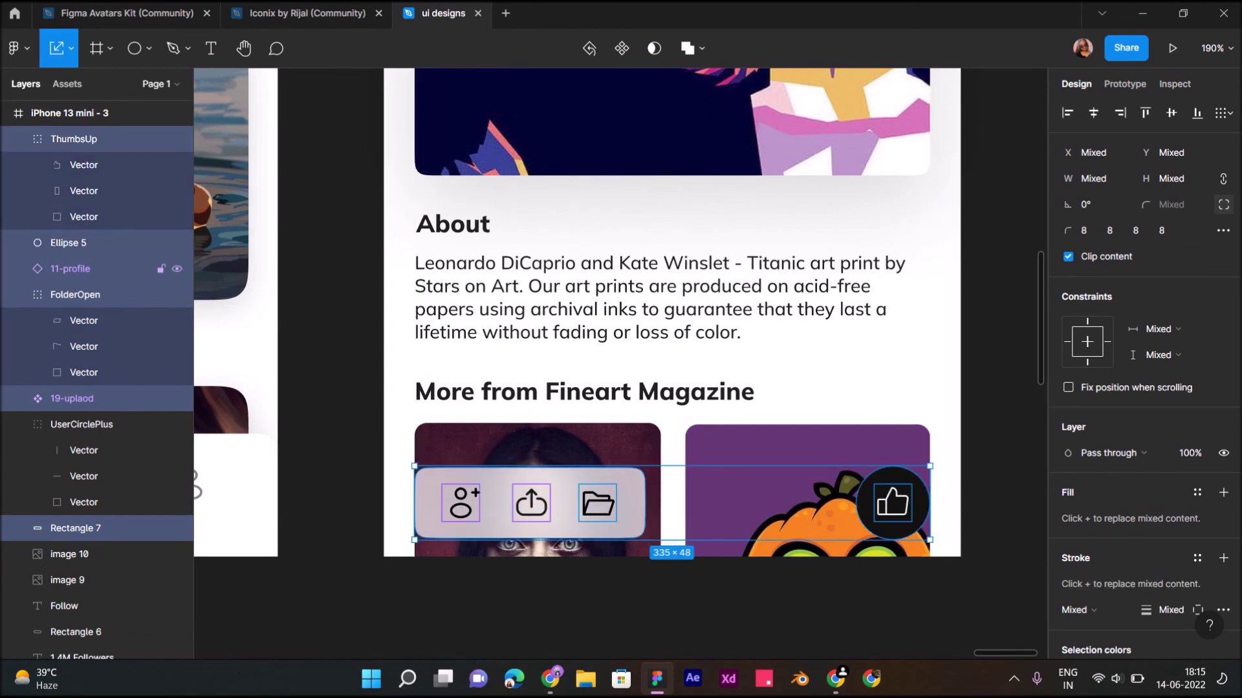
Step: Group the bar rectangle, its four icons and the thumbs-up button, positioned at Y 747
click(81, 424)
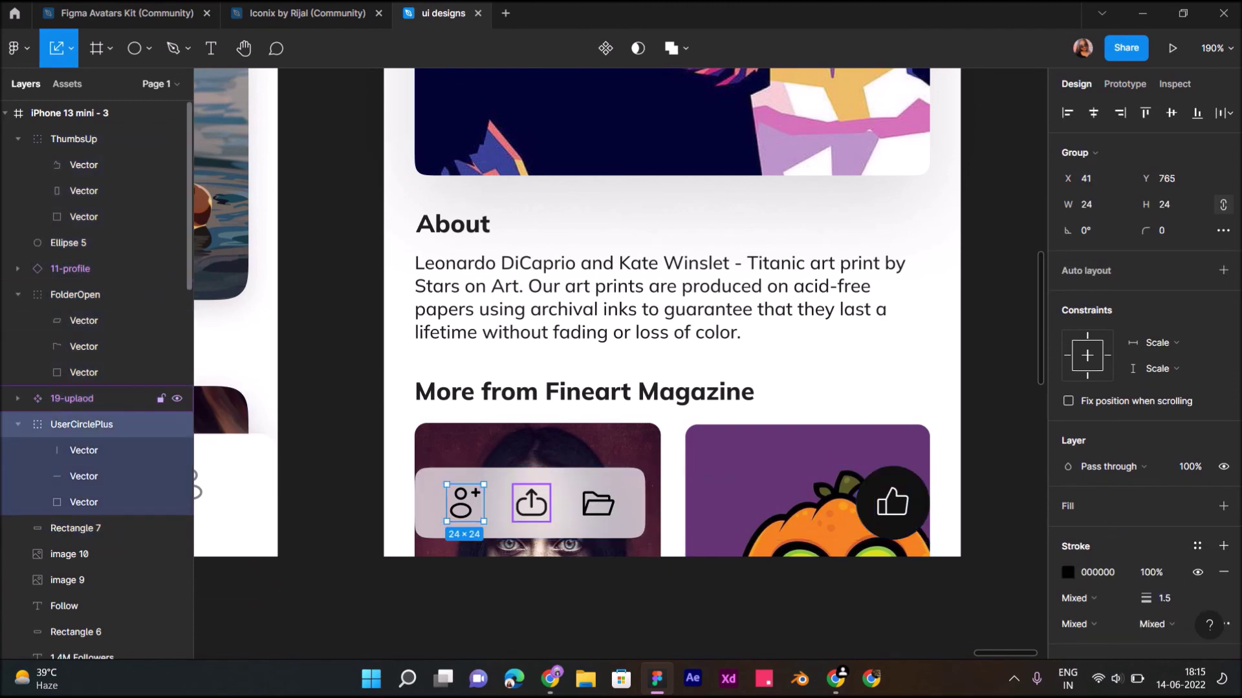
click(75, 529)
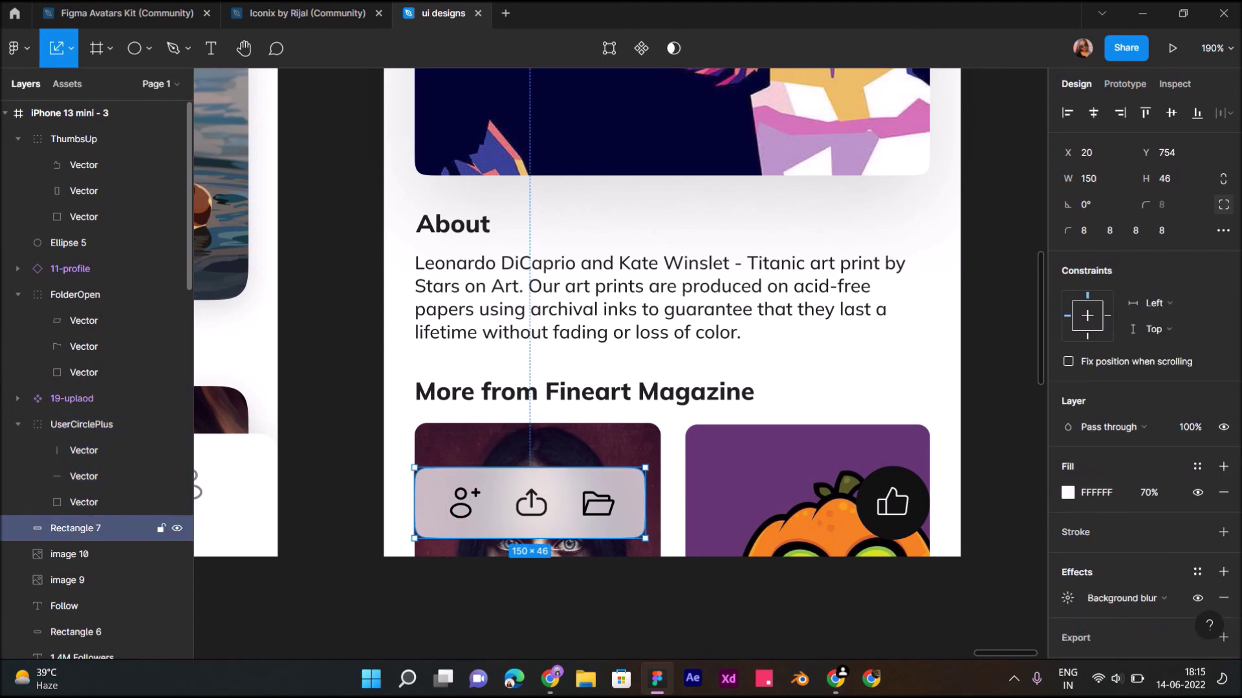
shift+click(81, 424)
shift+click(72, 399)
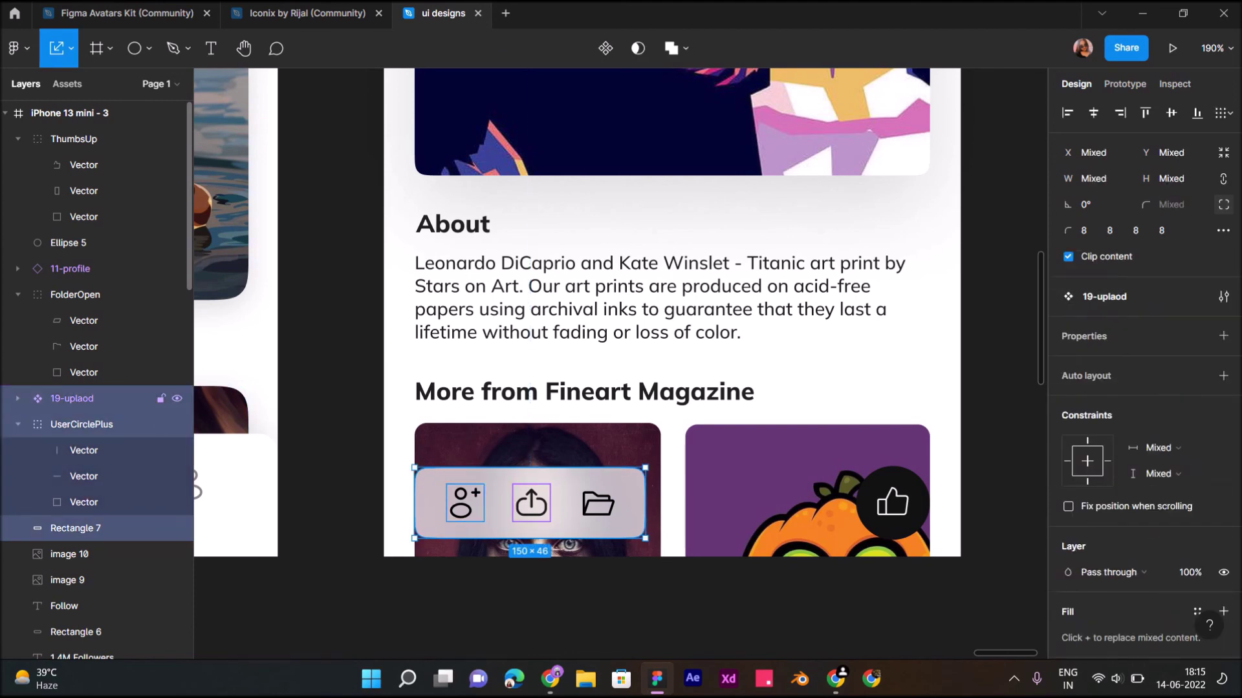
shift+click(75, 295)
shift+click(71, 268)
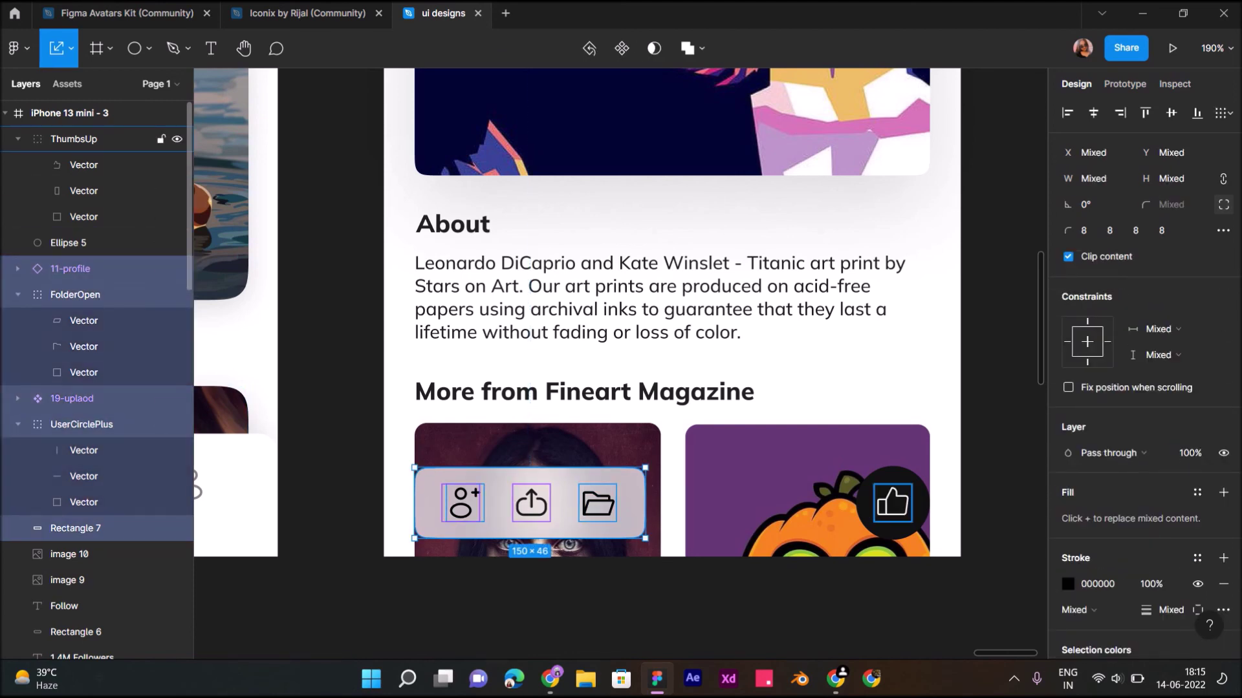
shift+click(73, 139)
right_click(65, 140)
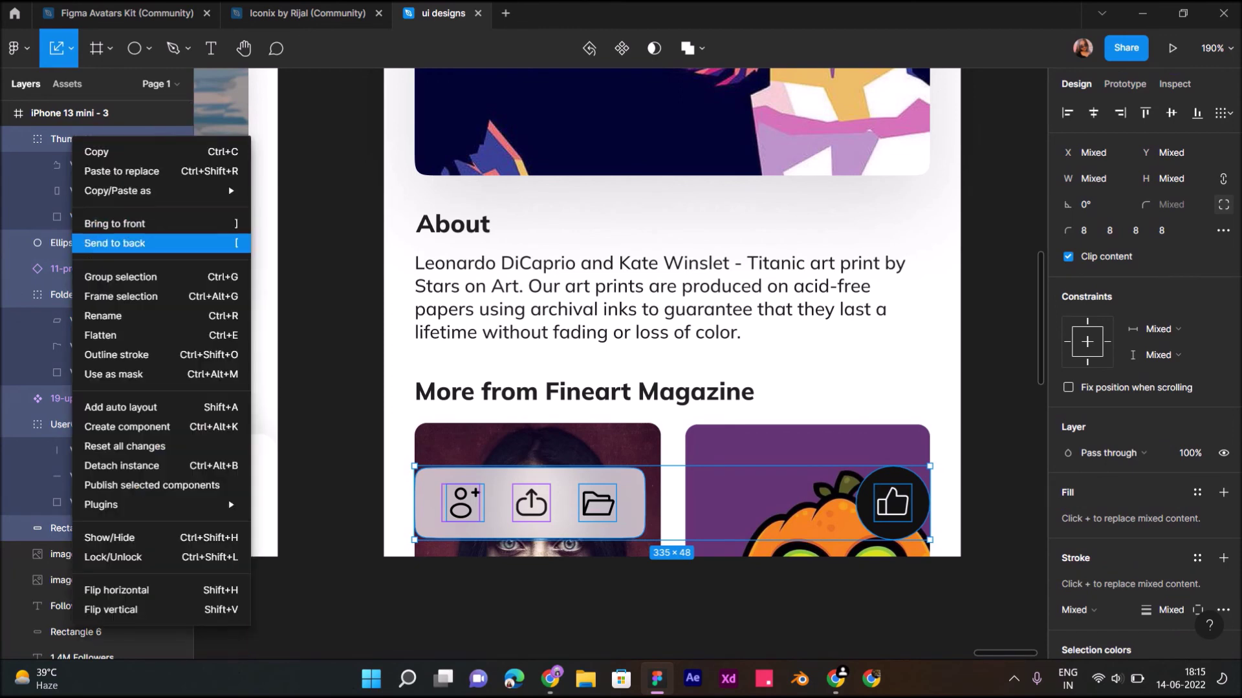
click(97, 276)
key(Up)
key(Up)
key(Up)
key(Up)
key(Up)
key(Up)
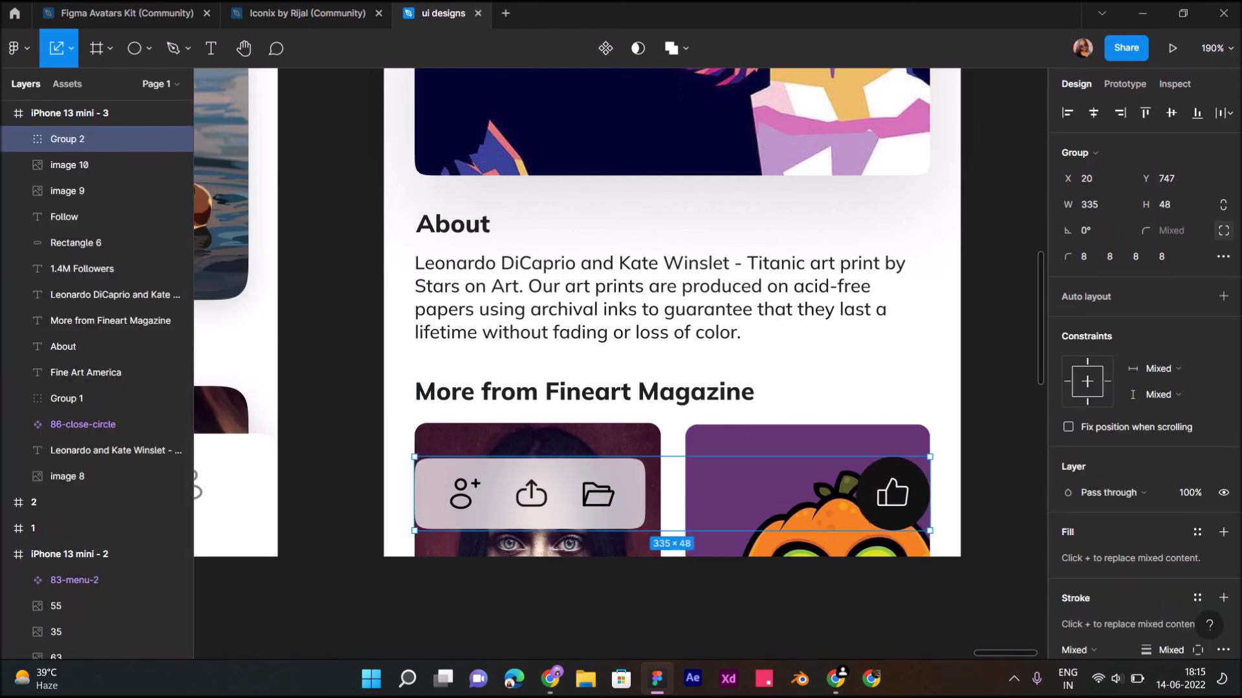
Step: Round Rectangle 7's corners to radius 29 for a pill-shaped bar
double_click(556, 511)
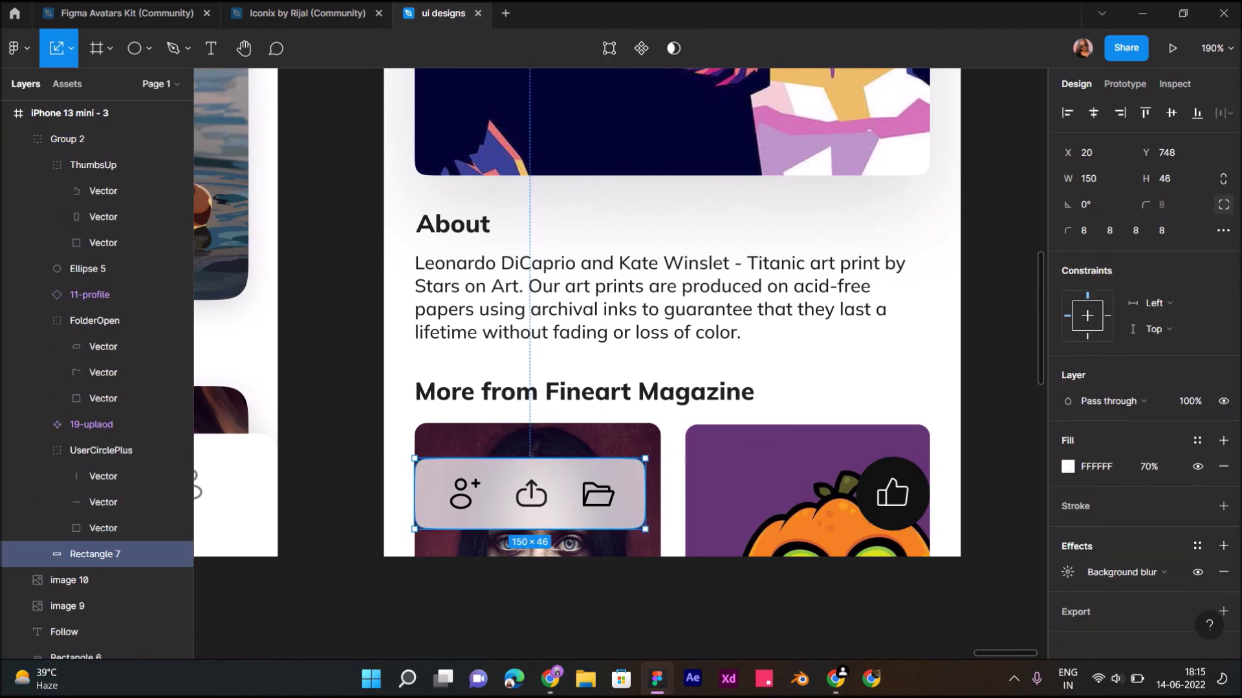
click(1223, 205)
drag(1142, 204, 151, 179)
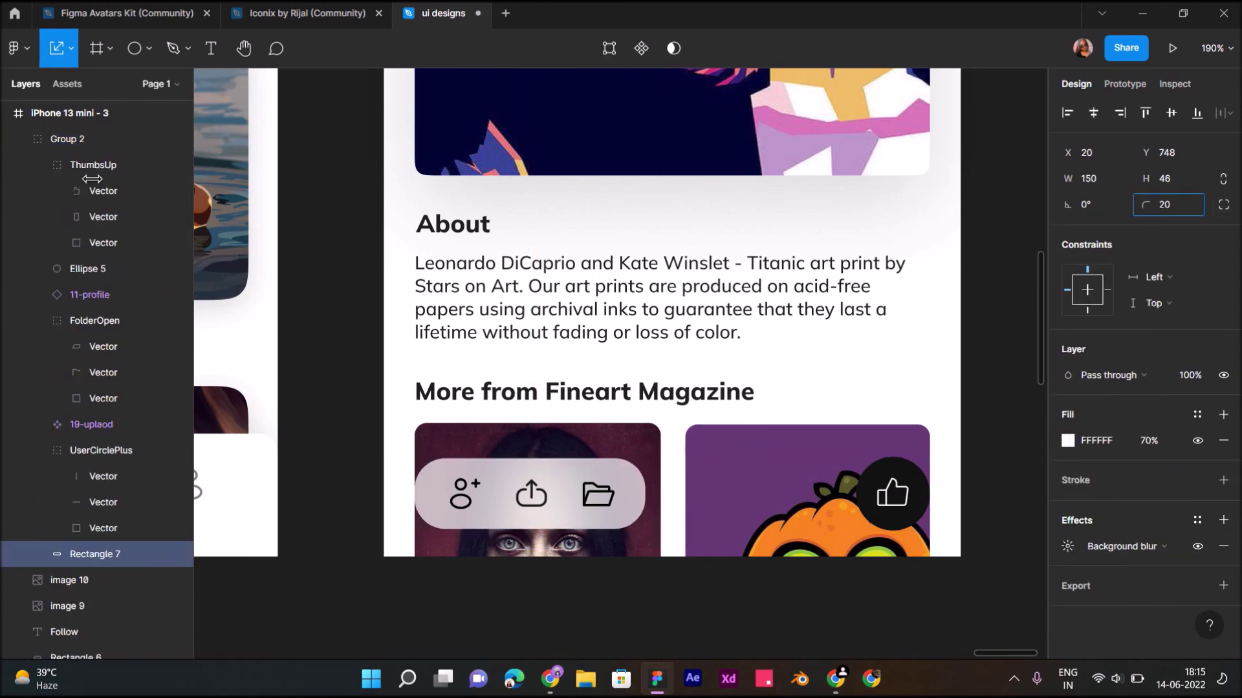
text(29)
click(1222, 204)
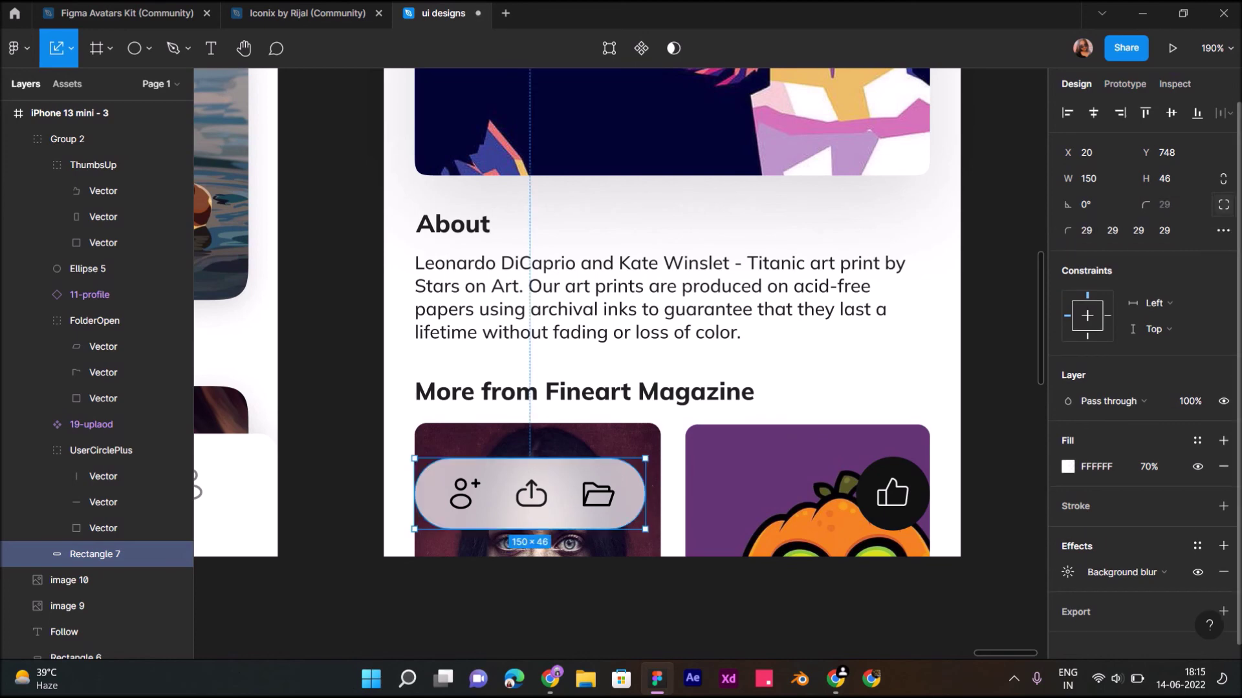
click(1223, 230)
key(Escape)
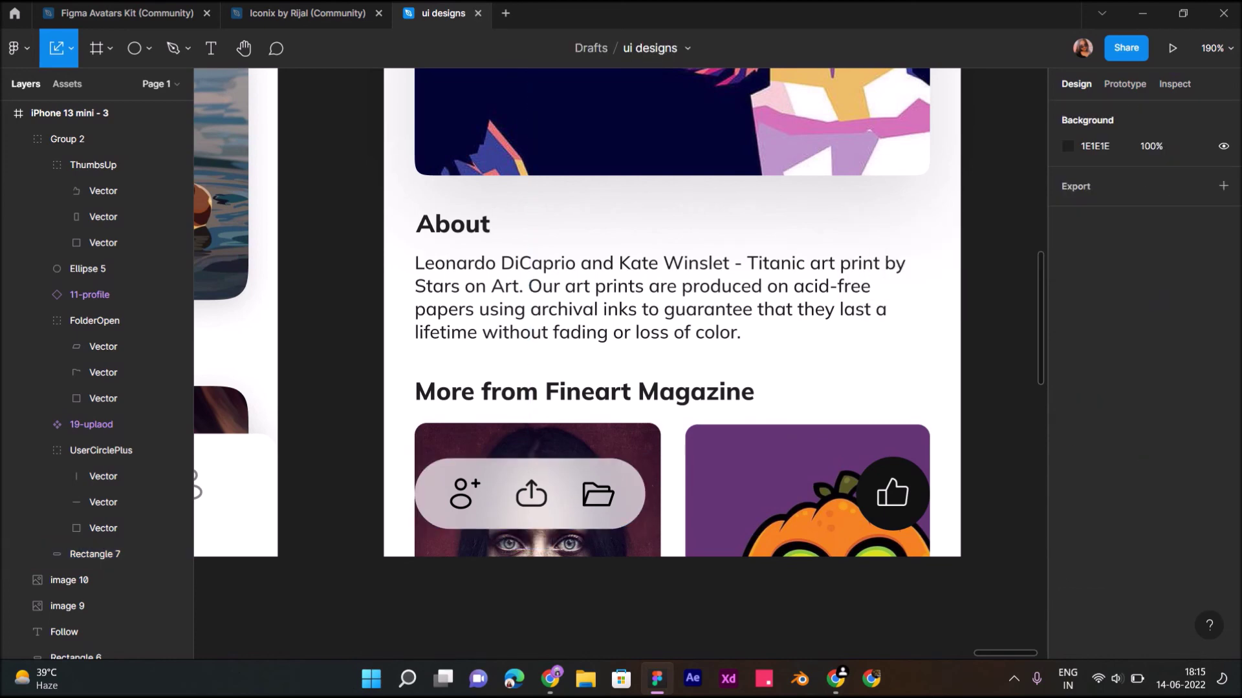
scroll(642, 313, down, 5)
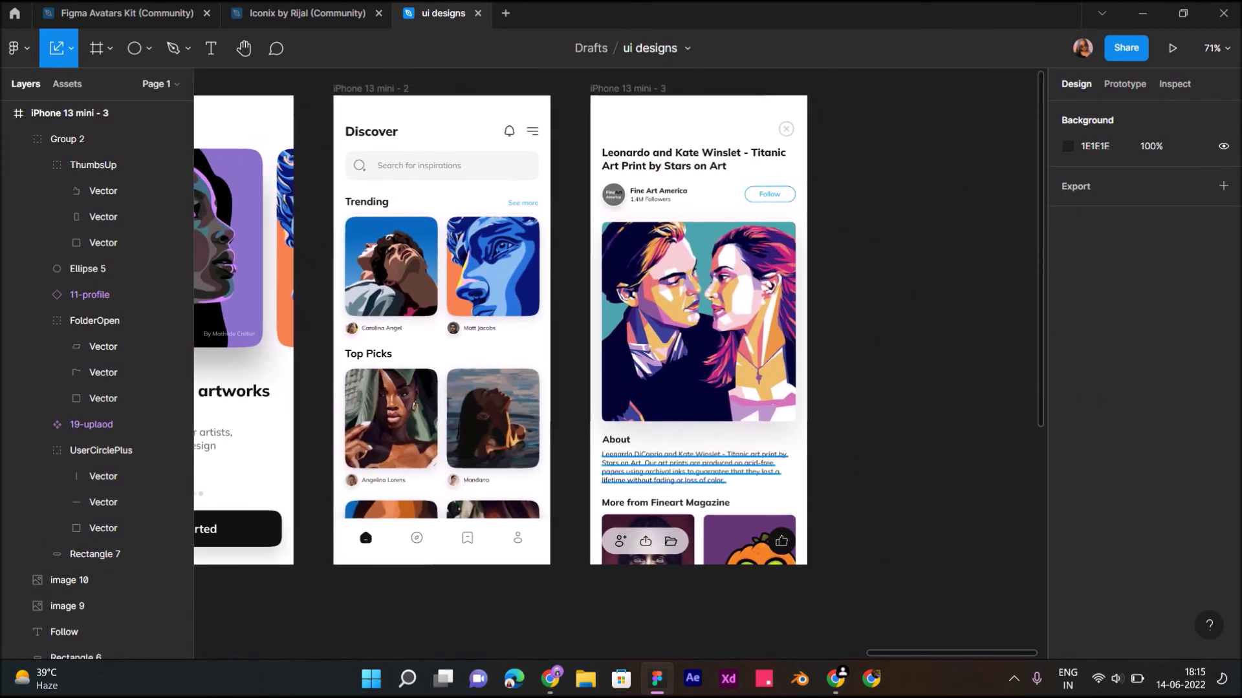
scroll(618, 334, up, 1)
scroll(636, 481, down, 1)
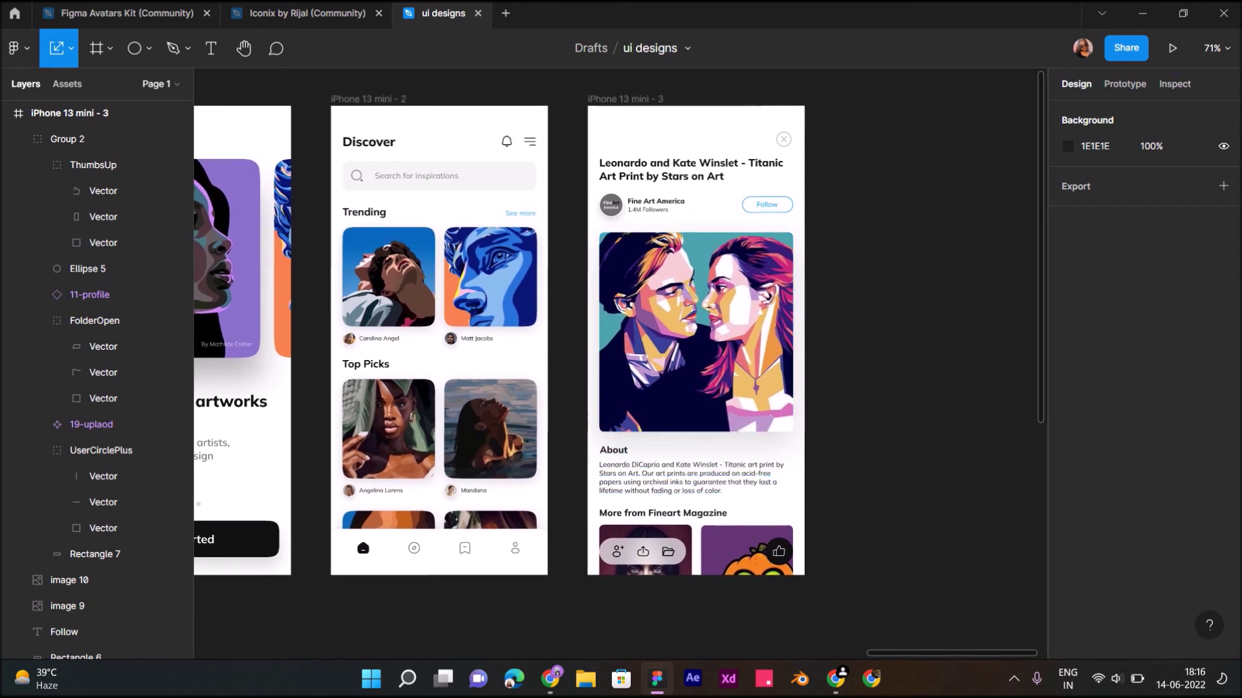
click(639, 484)
scroll(640, 485, up, 5)
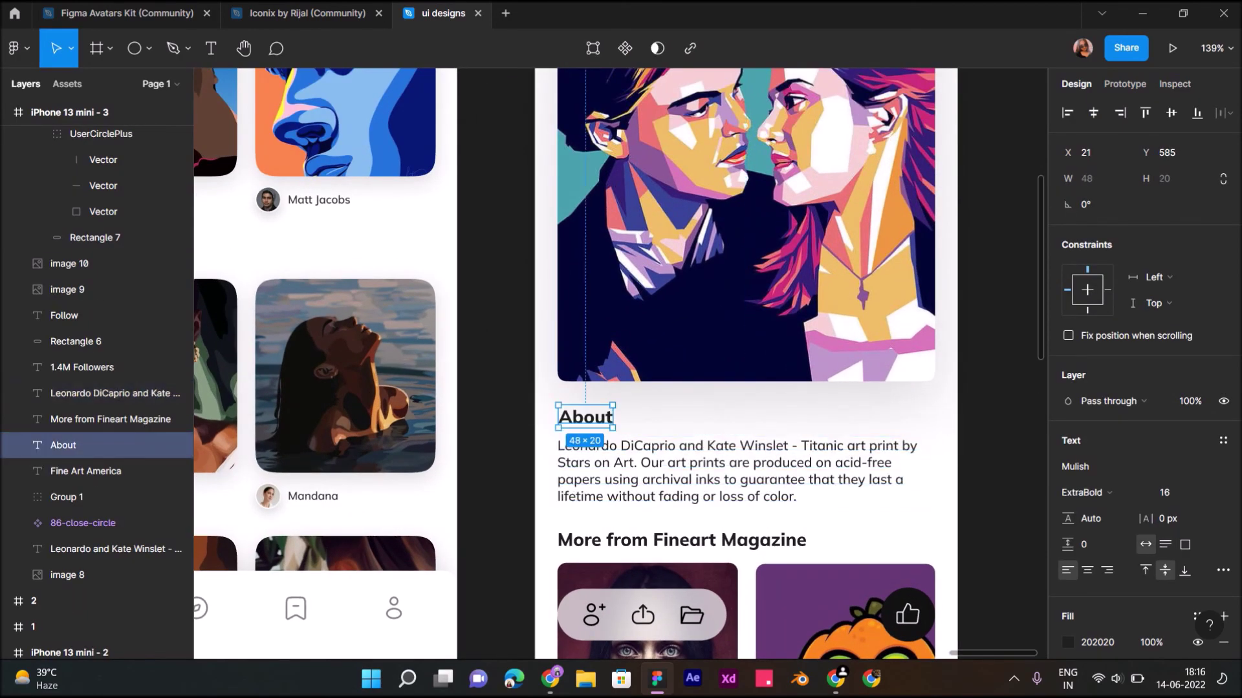
key(Escape)
key(shift+1)
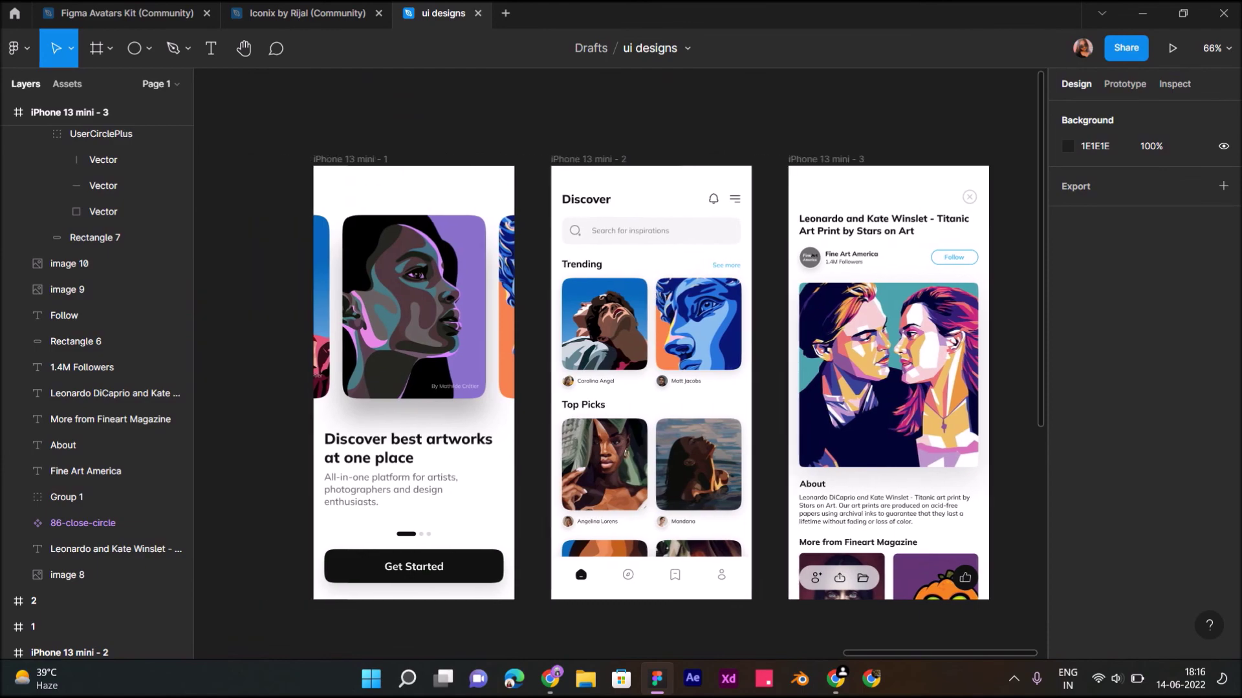
scroll(621, 381, right, 2)
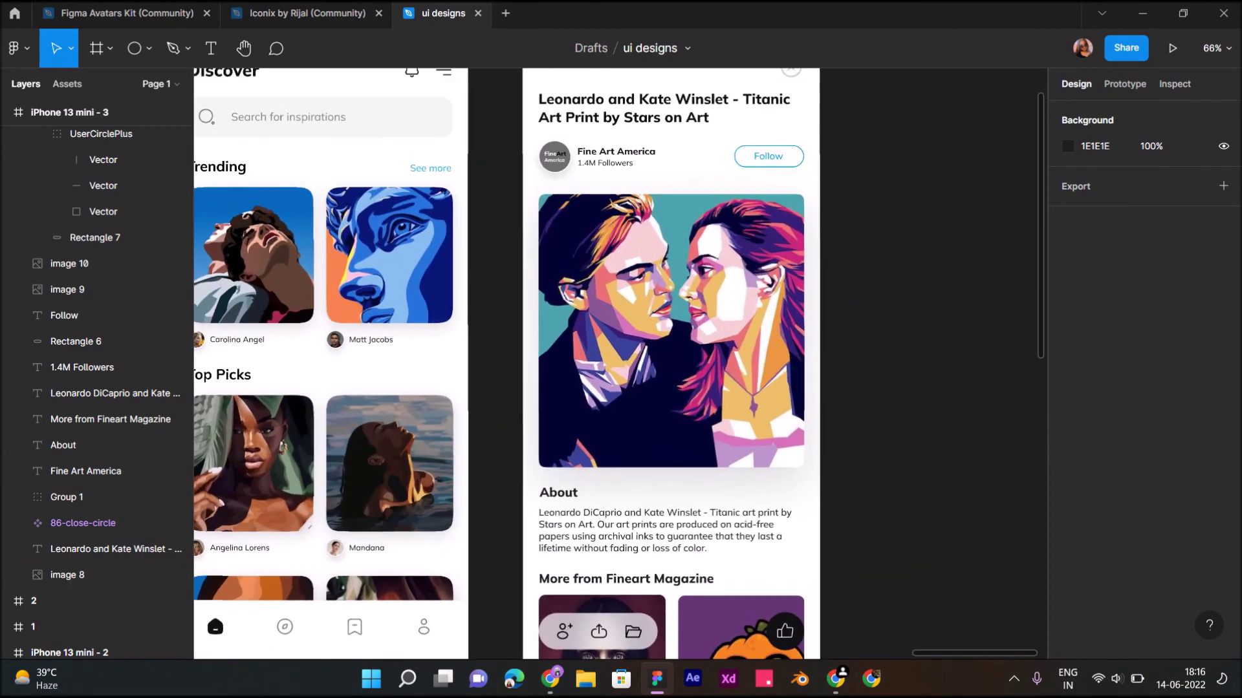